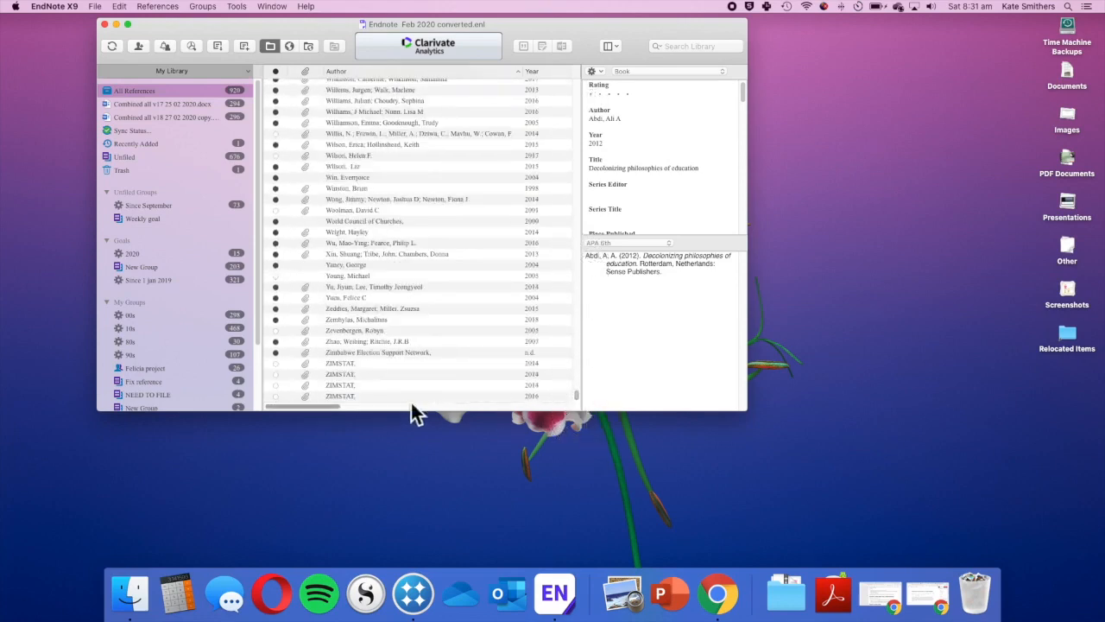
- Select every reference in the library and review the selection through the list
{"action": "key", "text": "super+a"}
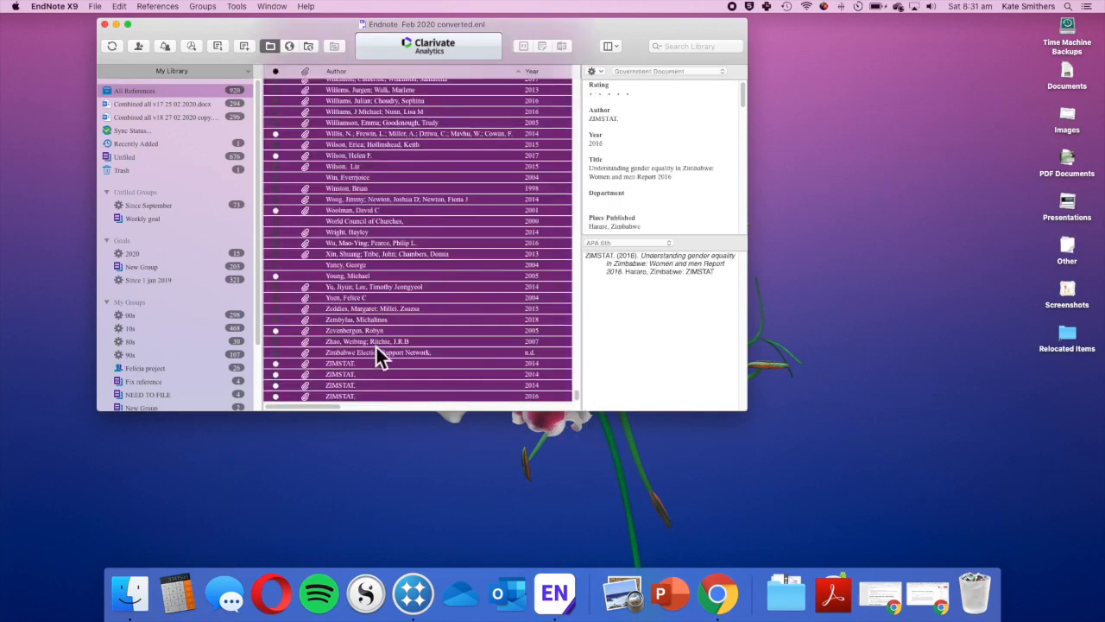
{"action": "scroll", "coordinate": [390, 274], "scroll_direction": "up", "scroll_amount": 20}
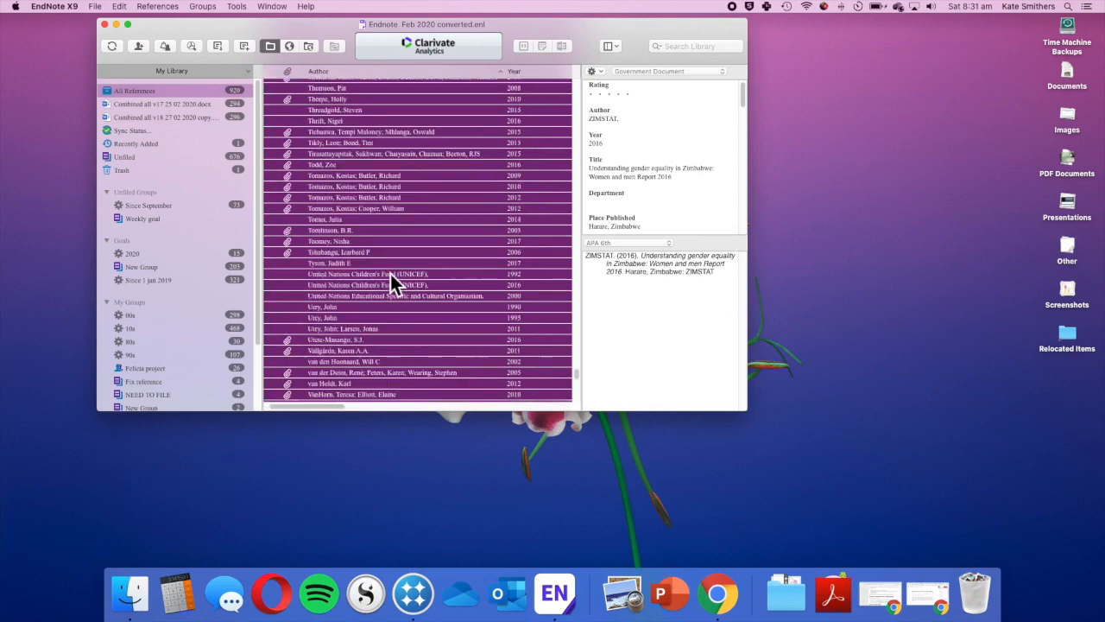
{"action": "scroll", "coordinate": [391, 274], "scroll_direction": "up", "scroll_amount": 10}
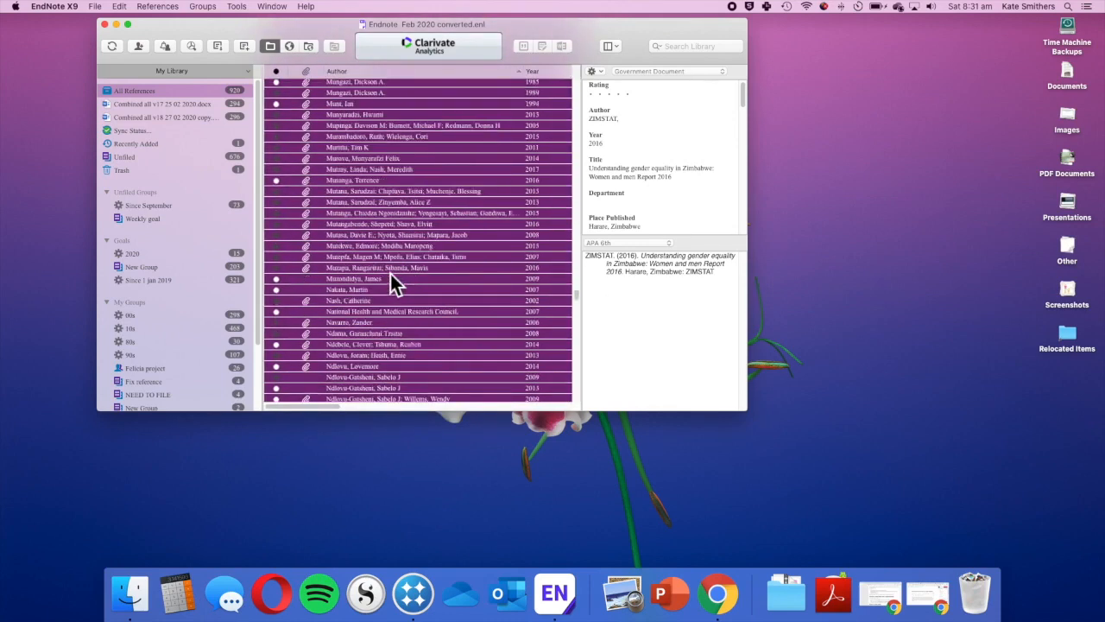
{"action": "scroll", "coordinate": [381, 212], "scroll_direction": "up", "scroll_amount": 5}
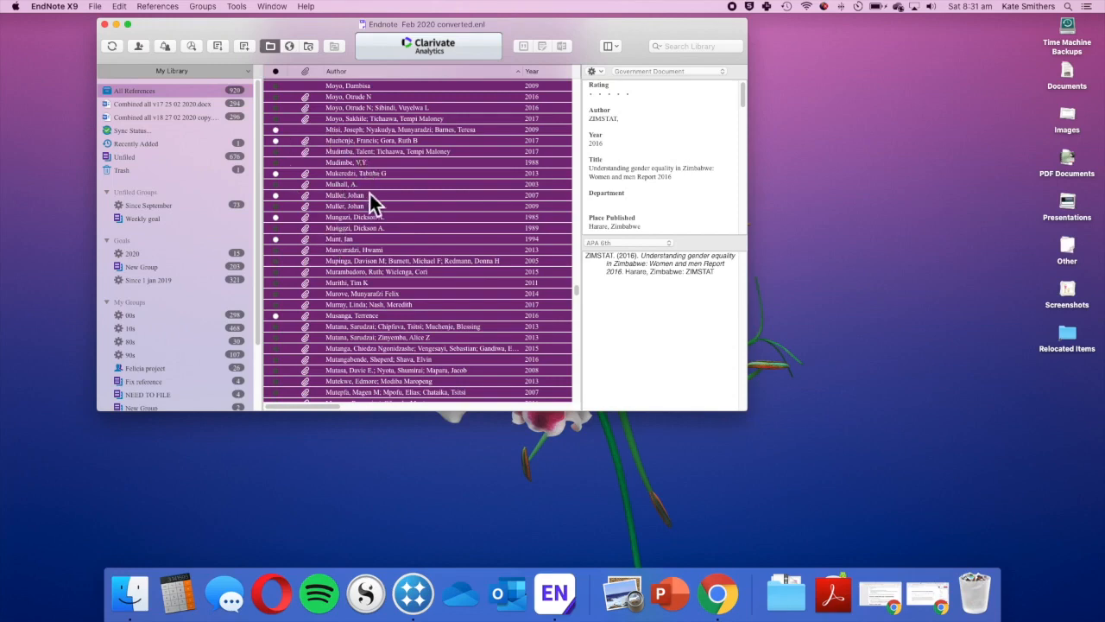
{"action": "scroll", "coordinate": [374, 186], "scroll_direction": "up", "scroll_amount": 5}
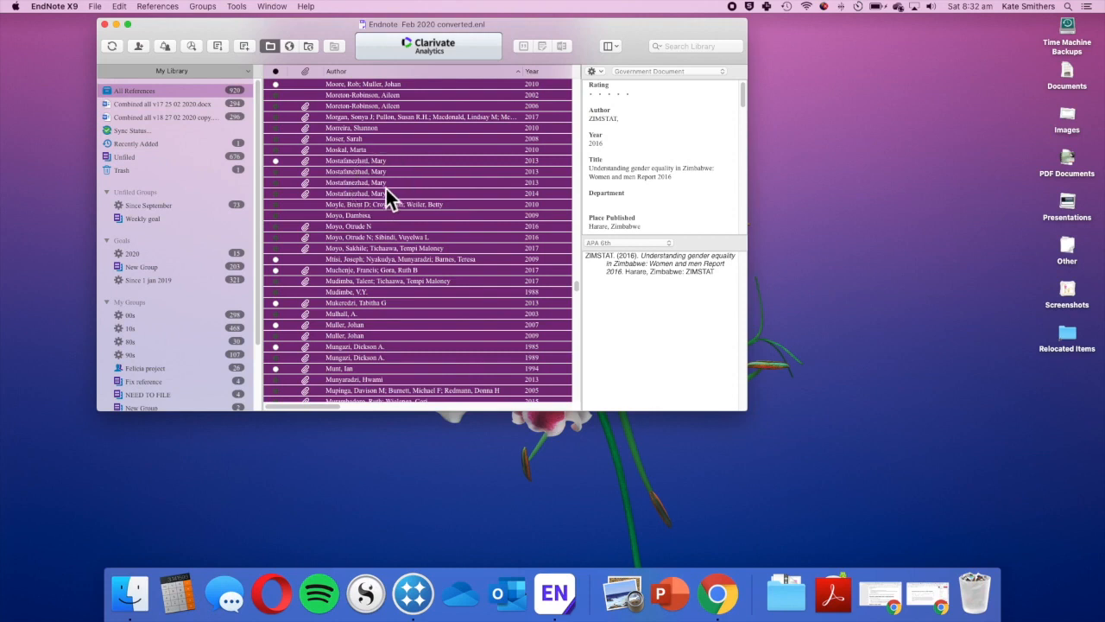
- Select only the 2013 reference "The geography of compassion in volunteer tourism" and open its export settings
{"action": "left_click", "coordinate": [385, 185]}
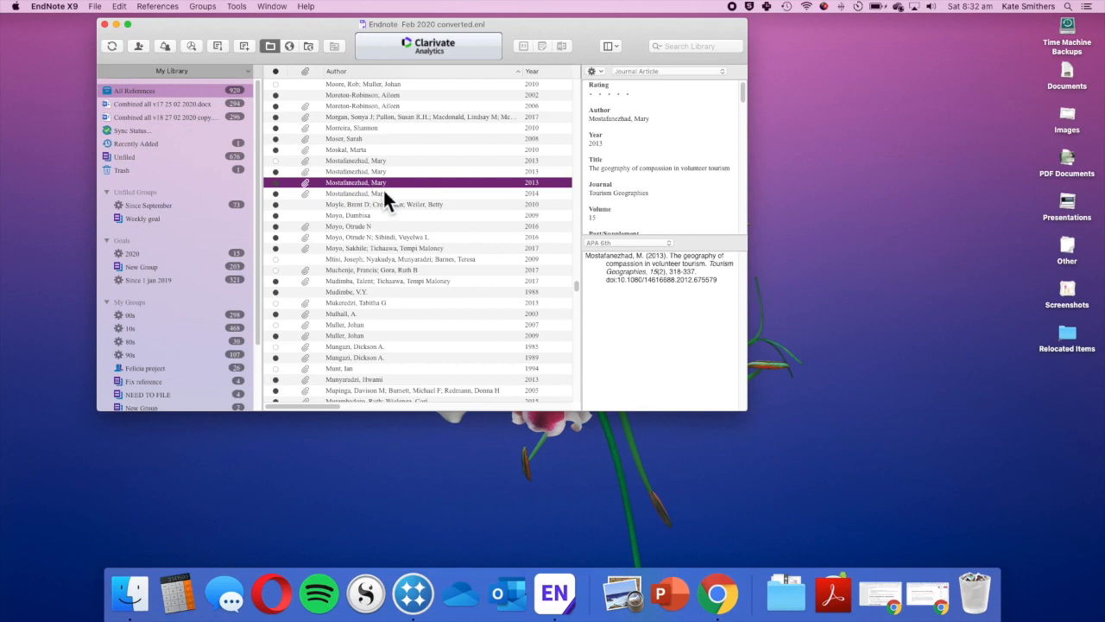
{"action": "left_click", "coordinate": [98, 8]}
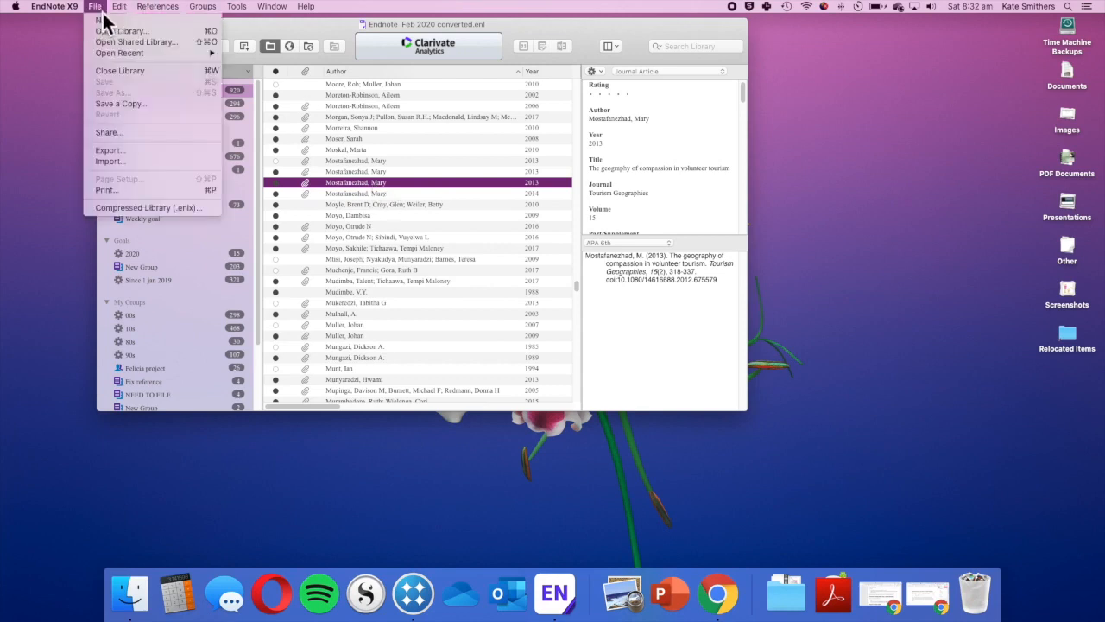
{"action": "left_click", "coordinate": [111, 151]}
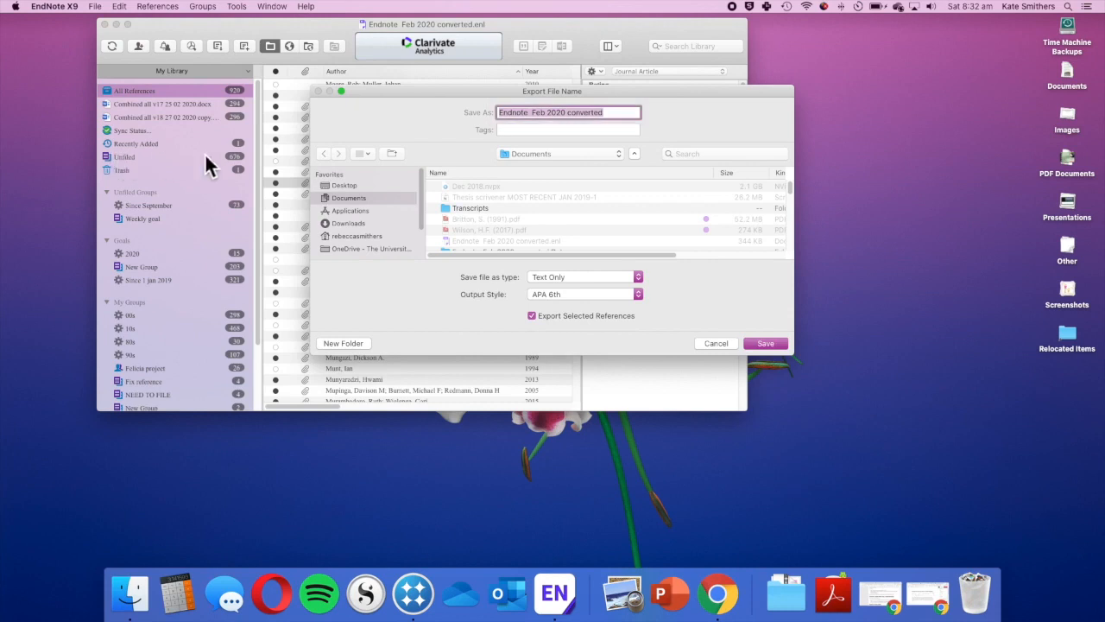
{"action": "left_click_drag", "start_coordinate": [476, 91], "coordinate": [378, 91]}
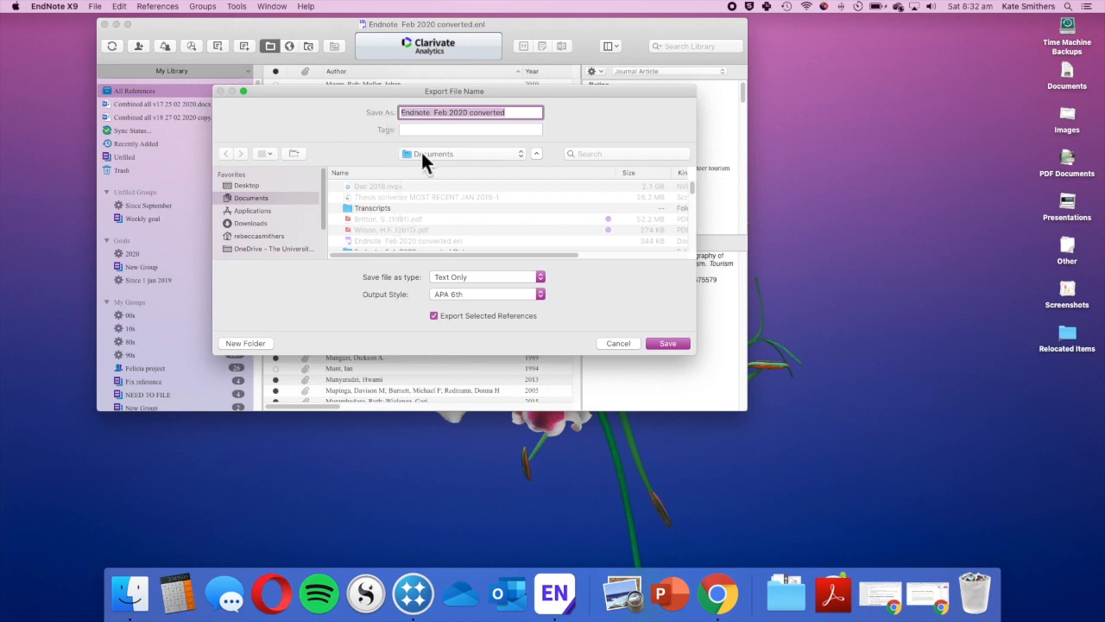
- Export the selected reference to the Desktop in XML format under the name "Endnote Feb 2020 converted"
{"action": "left_click", "coordinate": [244, 187]}
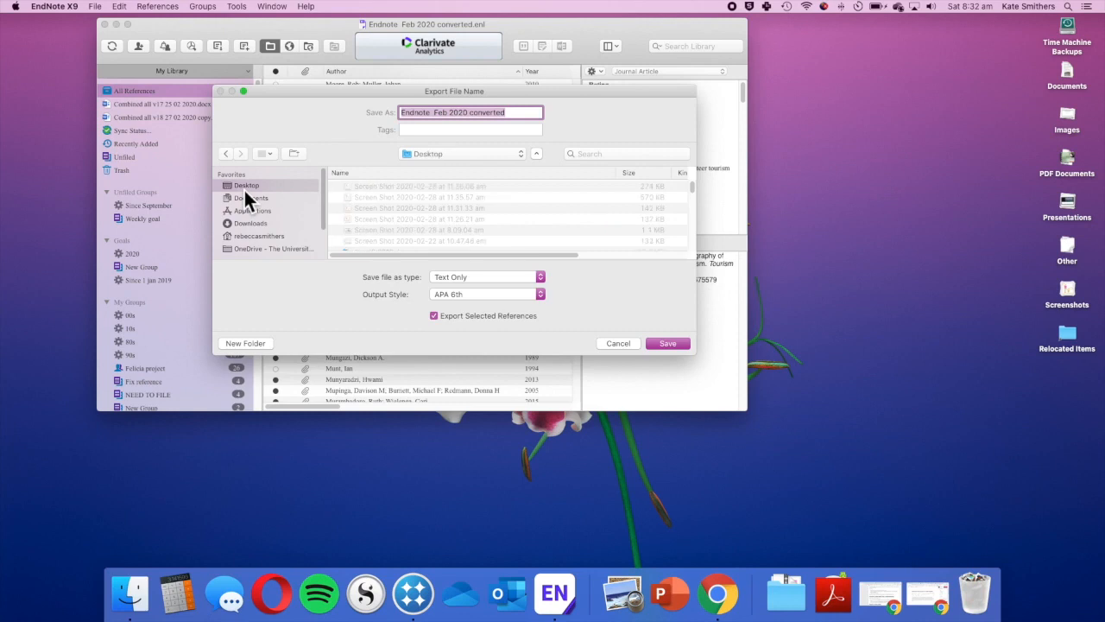
{"action": "left_click", "coordinate": [524, 113]}
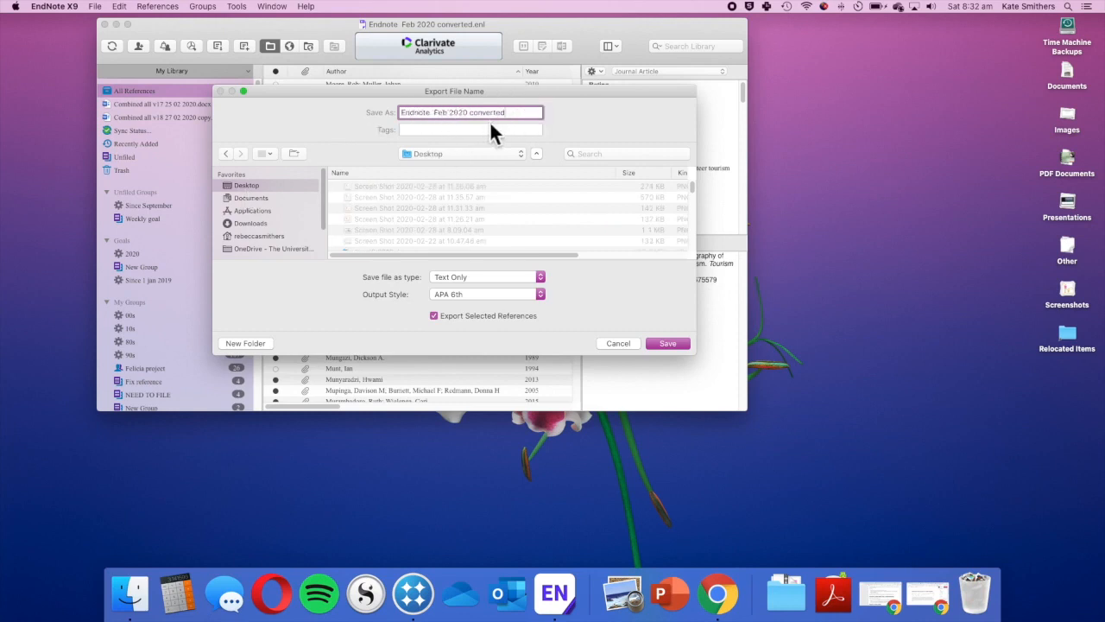
{"action": "left_click", "coordinate": [541, 278]}
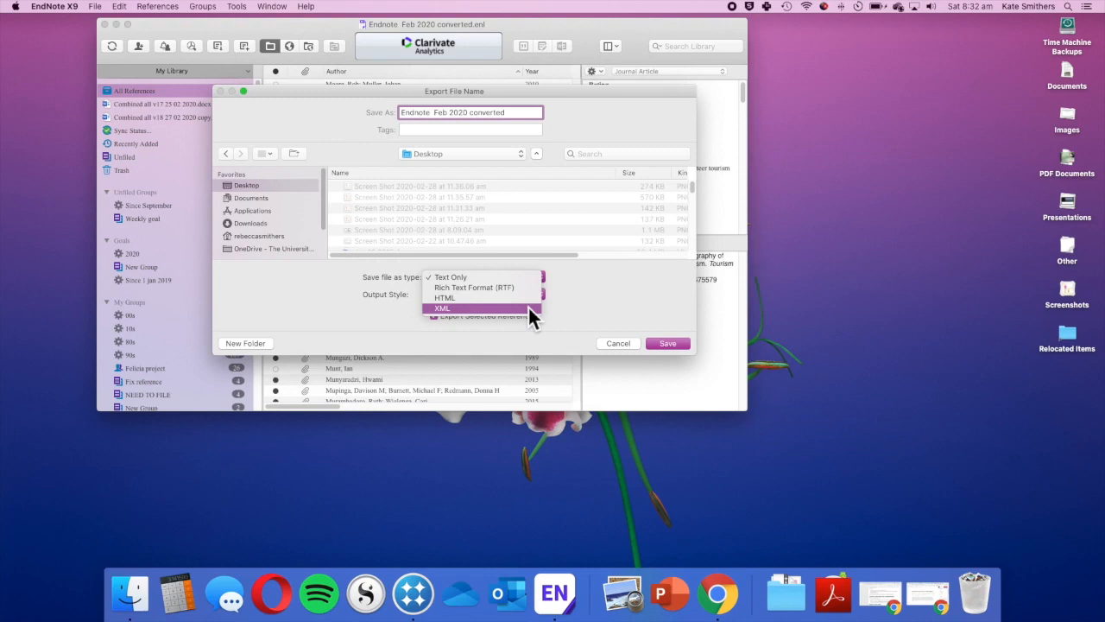
{"action": "left_click", "coordinate": [526, 309]}
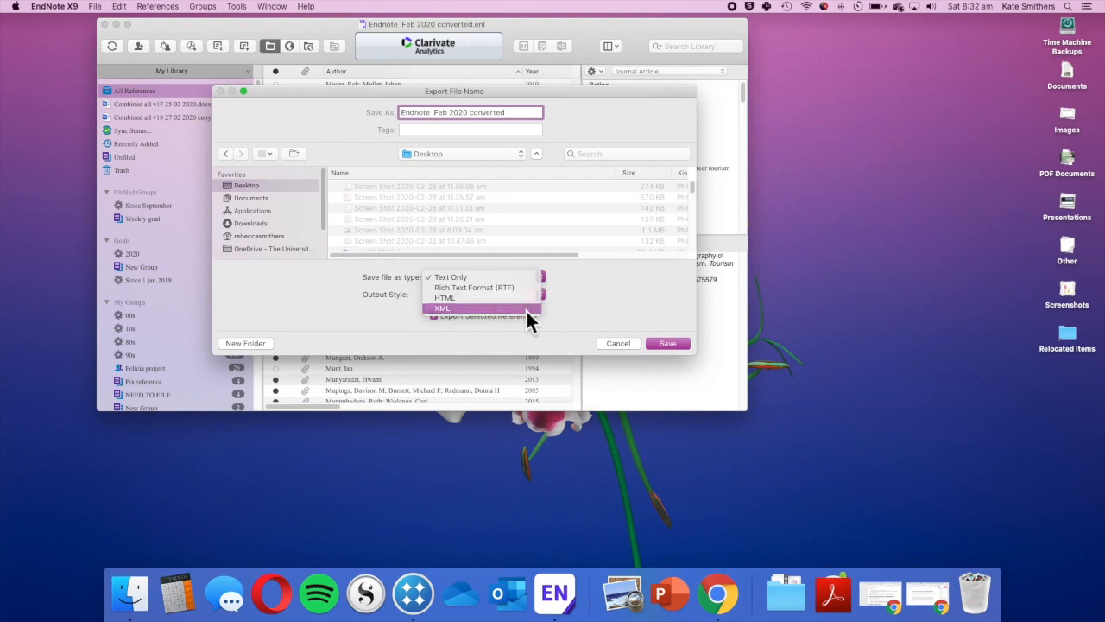
{"action": "left_click", "coordinate": [664, 348]}
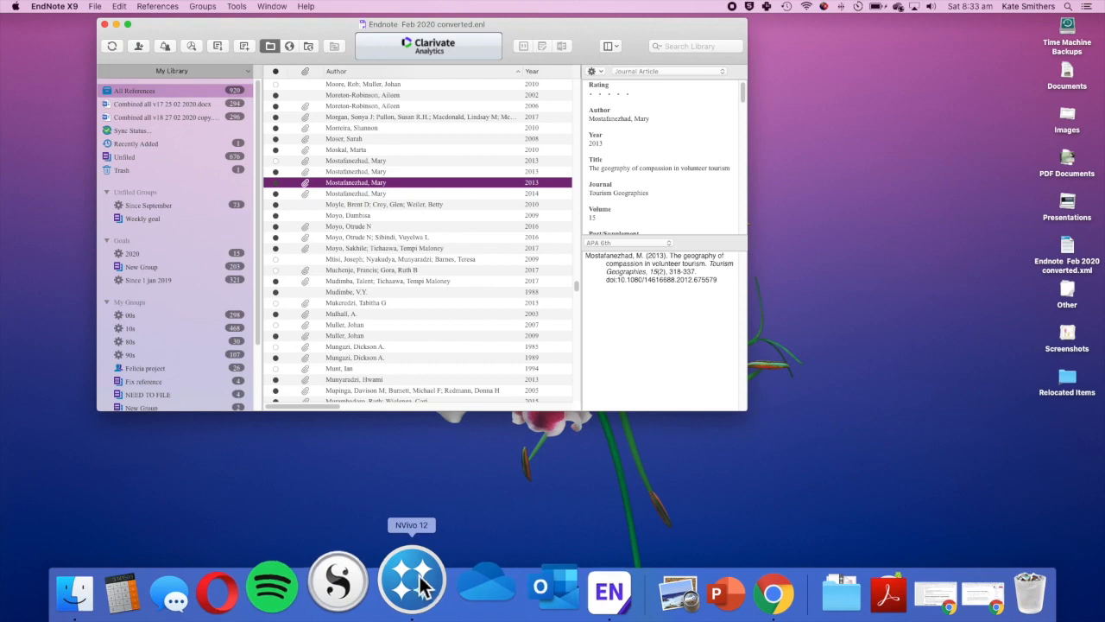
- Switch to NVivo 12 and open the Dec 2018 project with read/write access by entering the project password
{"action": "left_click", "coordinate": [421, 581]}
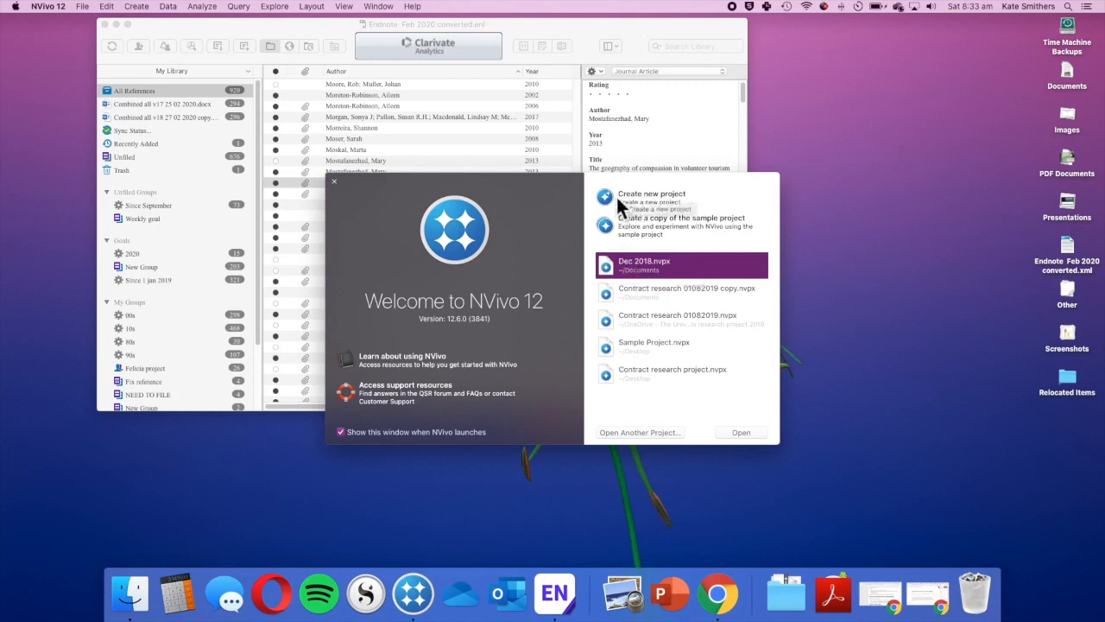
{"action": "double_click", "coordinate": [639, 268]}
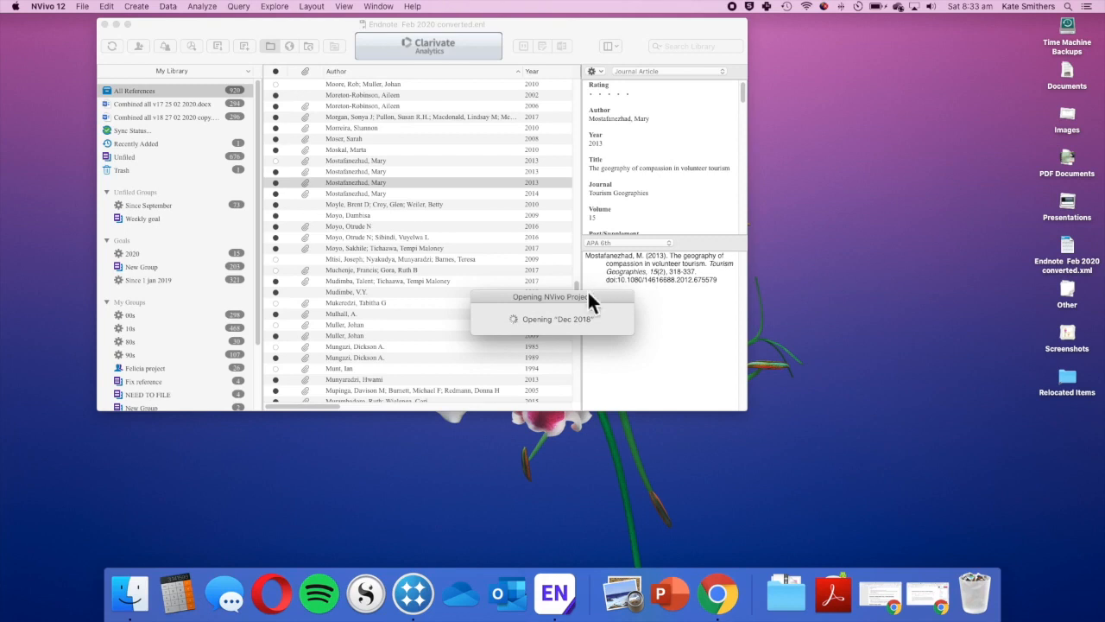
{"action": "left_click_drag", "start_coordinate": [586, 298], "coordinate": [540, 255]}
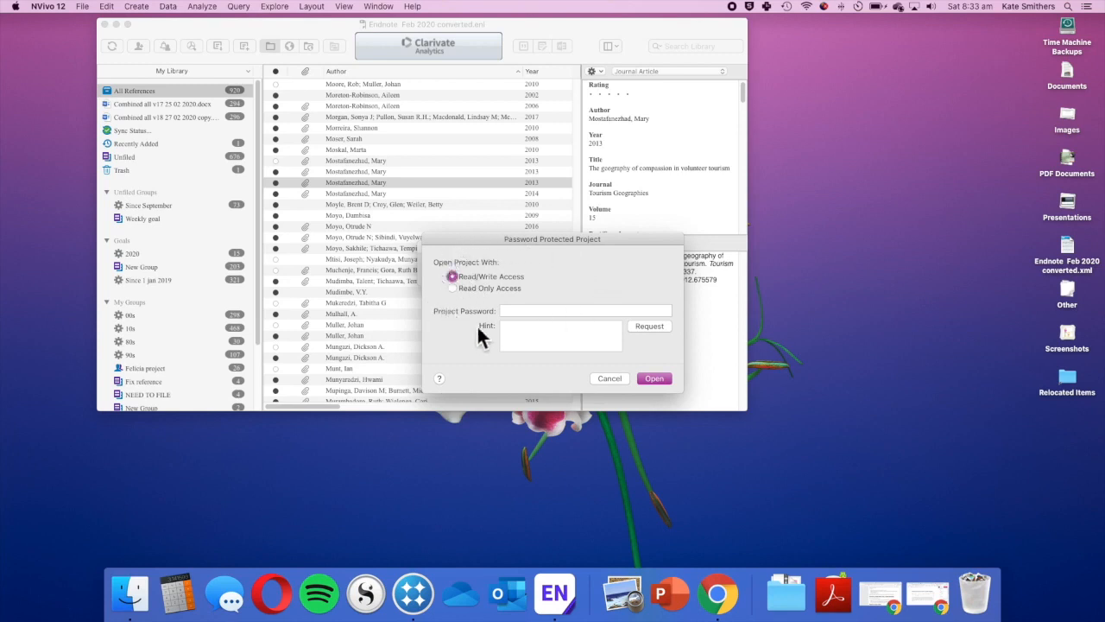
{"action": "left_click", "coordinate": [559, 314]}
{"action": "type", "text": "•••••••"}
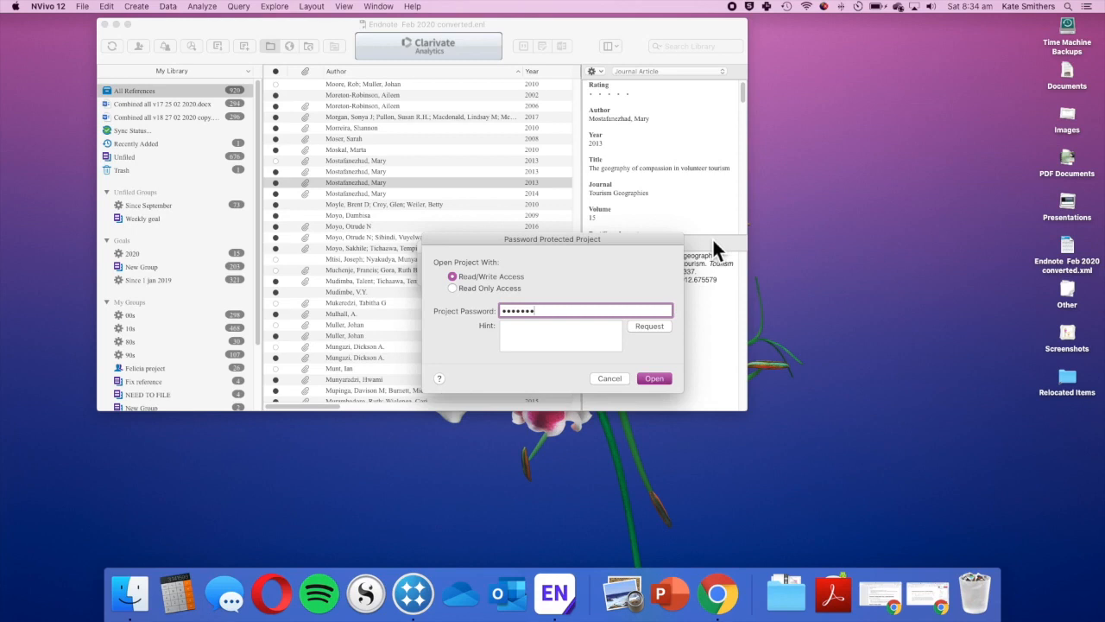
{"action": "key", "text": "Return"}
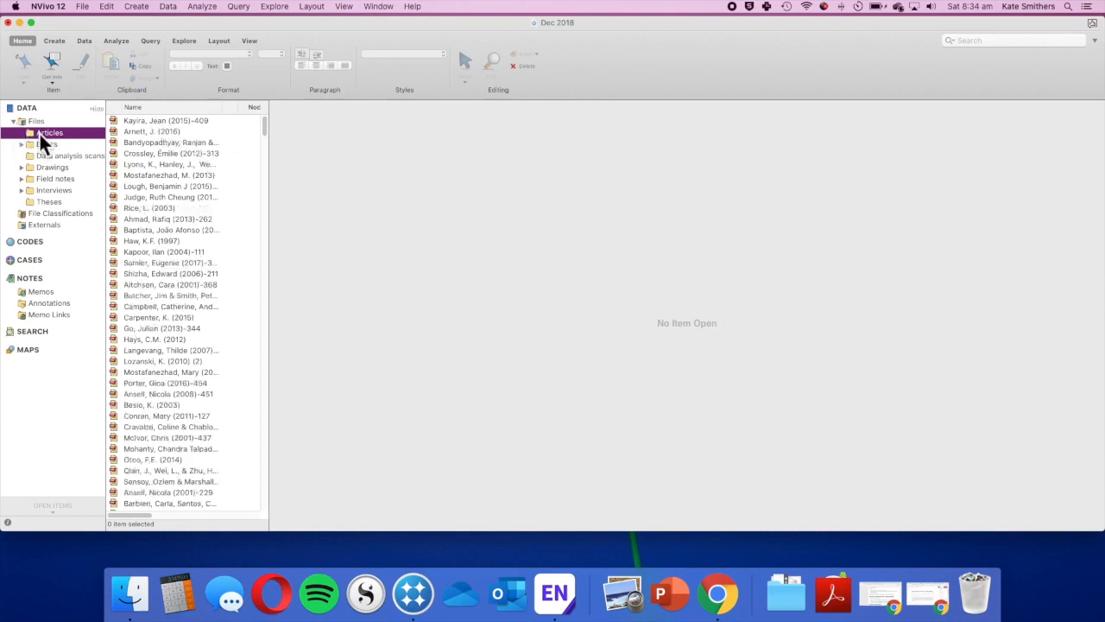
- Collapse the Files folder and enlarge the project window to fill the available screen
{"action": "left_click", "coordinate": [14, 121]}
{"action": "left_click_drag", "start_coordinate": [474, 36], "coordinate": [451, 24]}
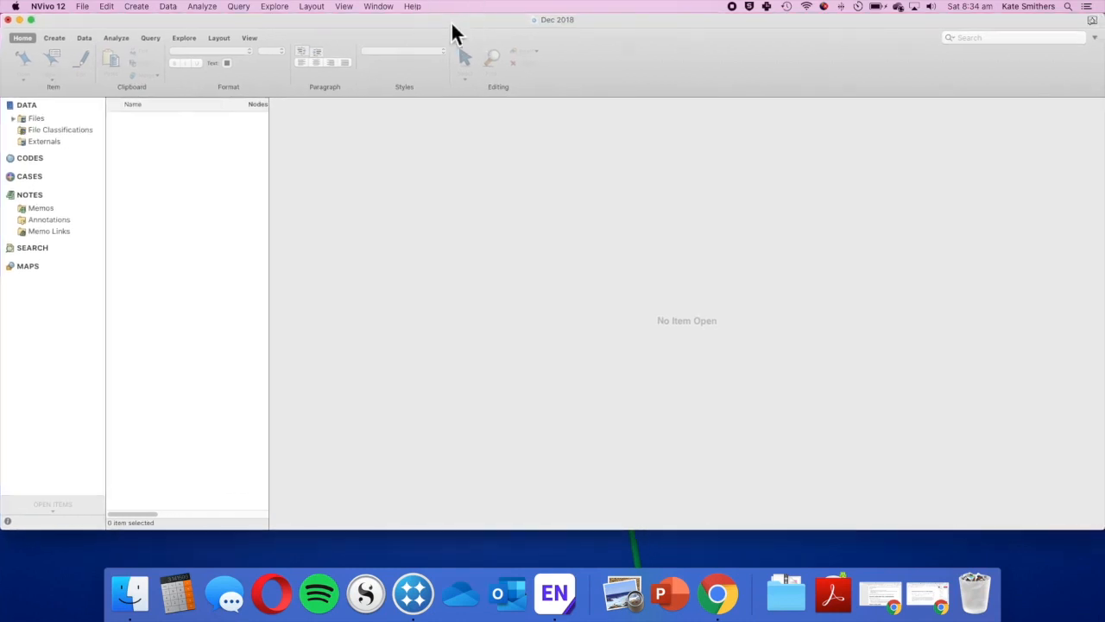
{"action": "double_click", "coordinate": [451, 24]}
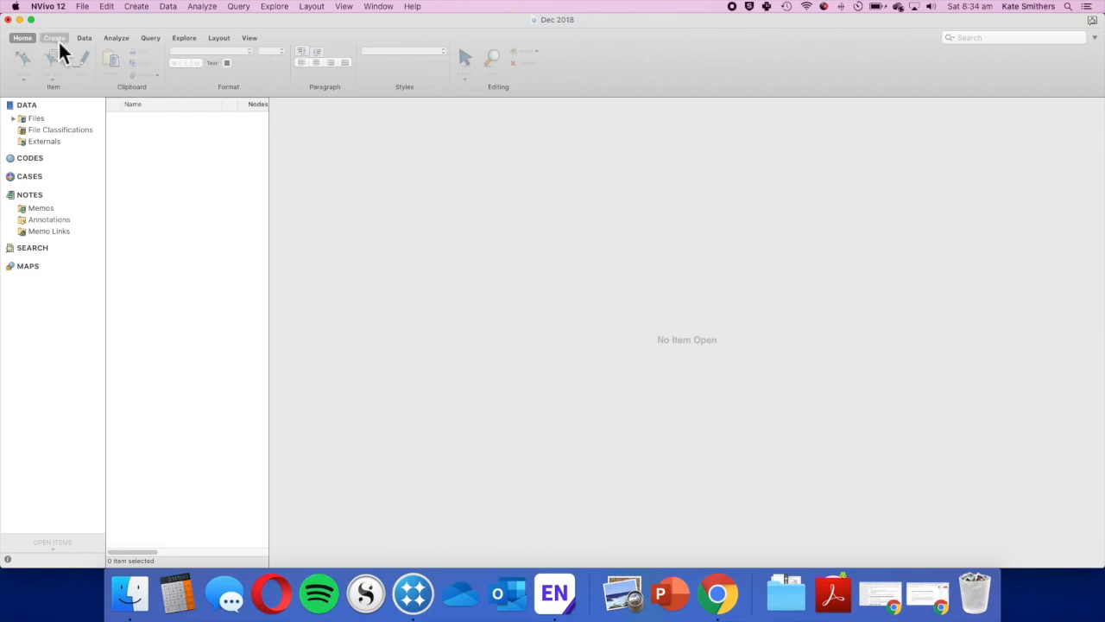
- Examine which commands are available for creating items, handling data, analyzing and querying in the project
{"action": "left_click", "coordinate": [55, 39]}
{"action": "left_click", "coordinate": [85, 39]}
{"action": "left_click", "coordinate": [126, 42]}
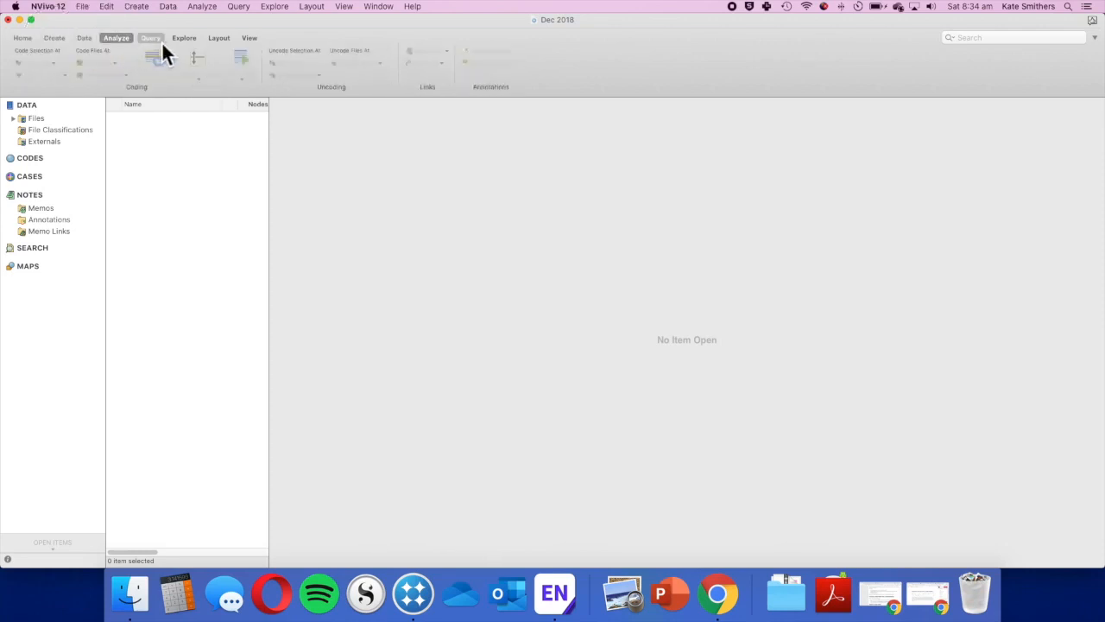
{"action": "left_click", "coordinate": [161, 40]}
{"action": "left_click", "coordinate": [138, 7]}
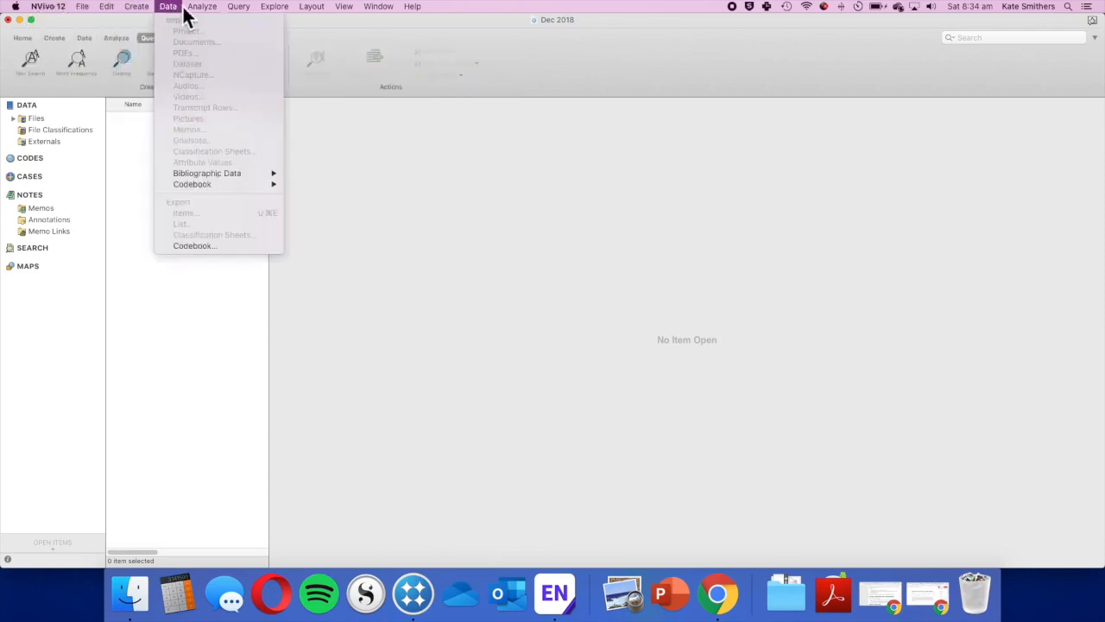
{"action": "mouse_move", "coordinate": [376, 16]}
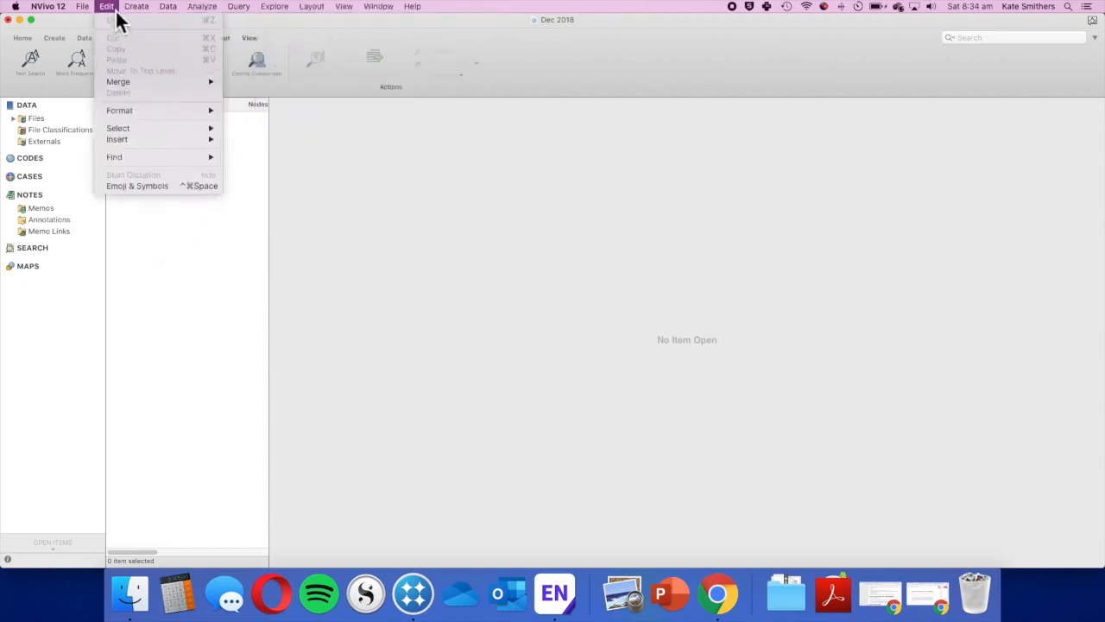
{"action": "mouse_move", "coordinate": [141, 17]}
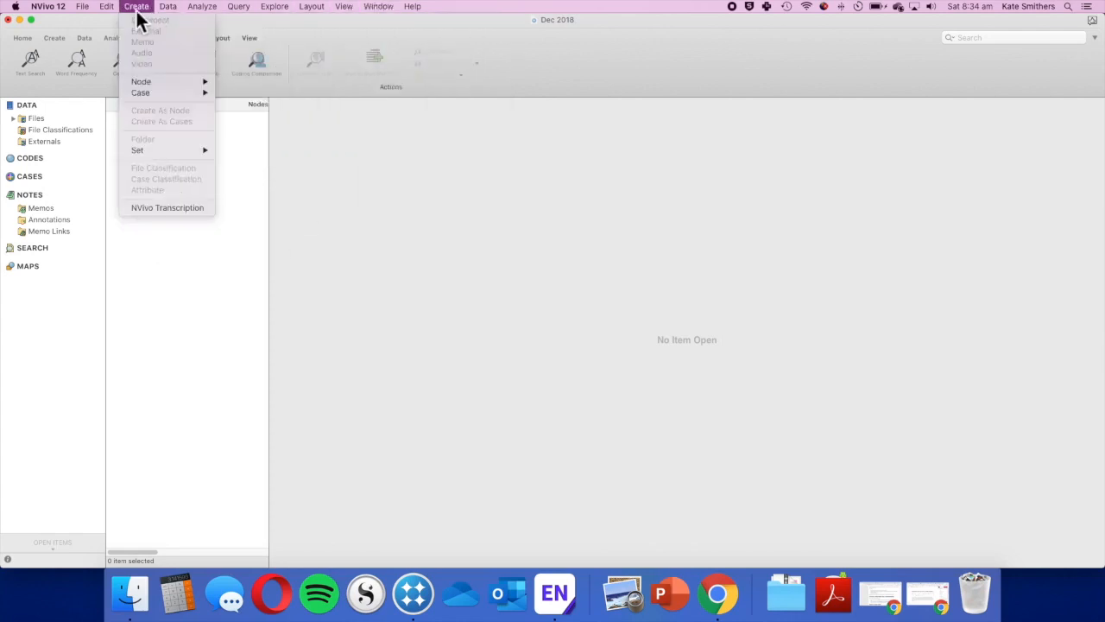
{"action": "left_click", "coordinate": [76, 29]}
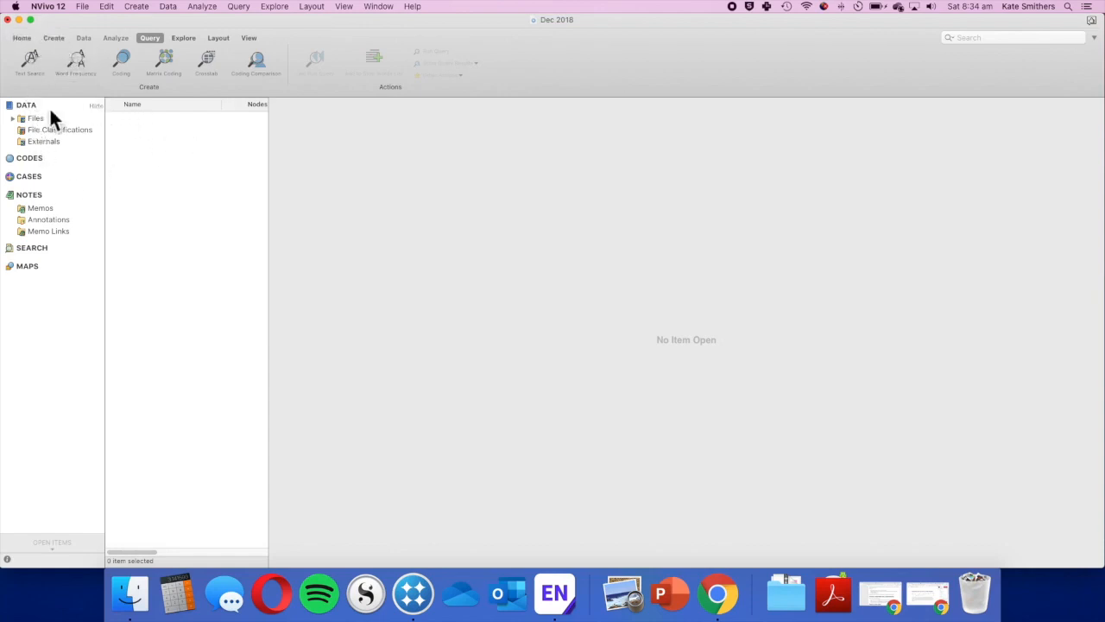
- Collapse the Notes and Data navigation sections, and expand the Data, Codes, Cases, Notes, Search and Maps sections
{"action": "left_click", "coordinate": [95, 196]}
{"action": "left_click", "coordinate": [98, 105]}
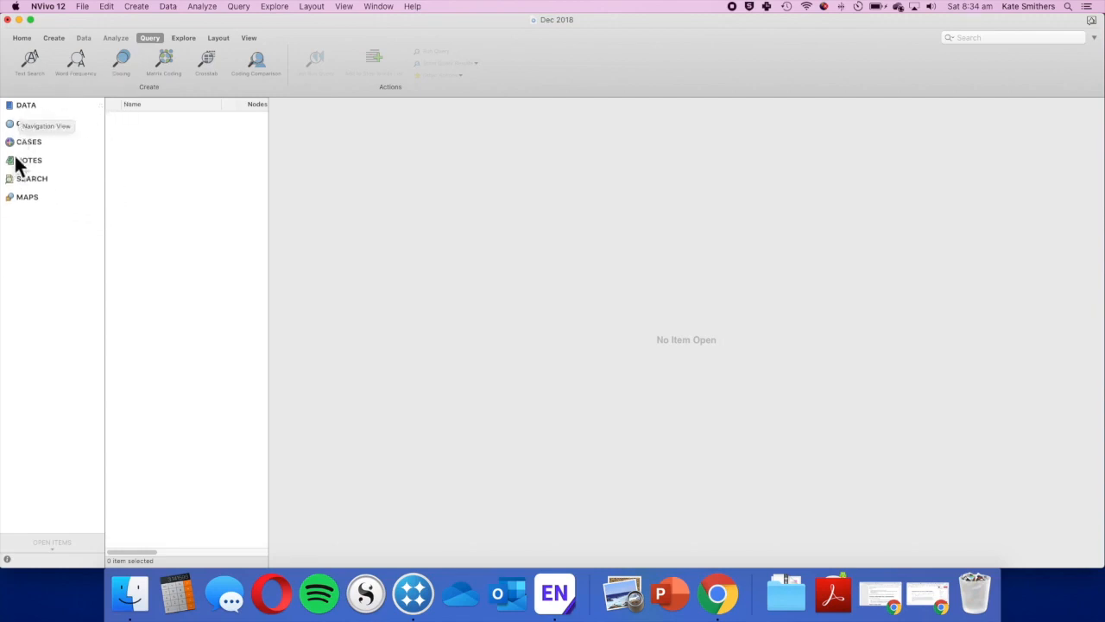
{"action": "left_click", "coordinate": [97, 105]}
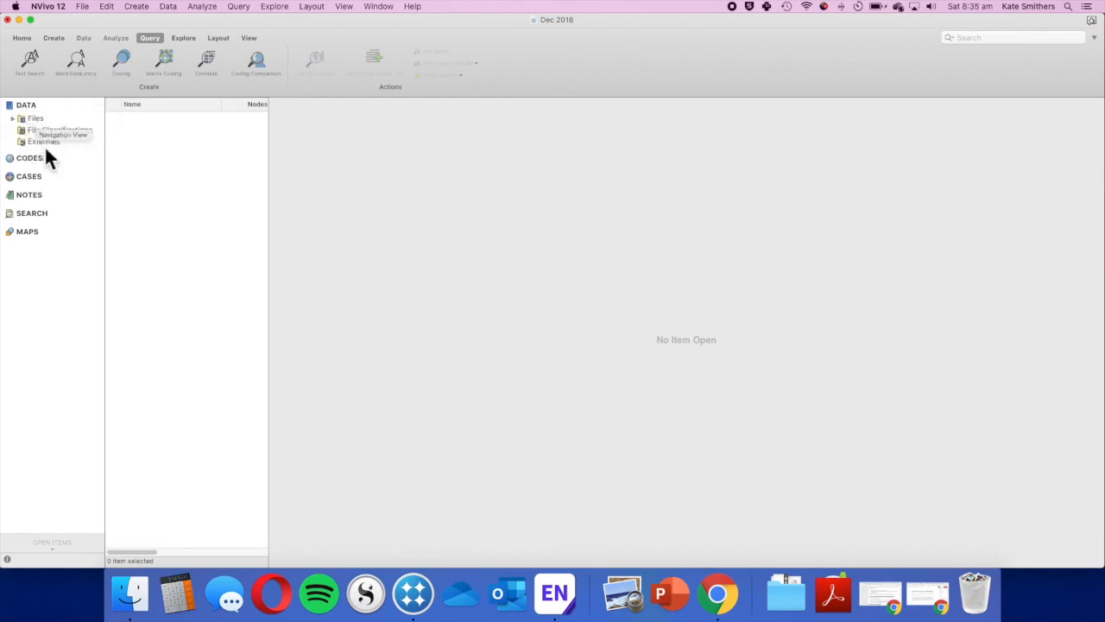
{"action": "left_click", "coordinate": [92, 160]}
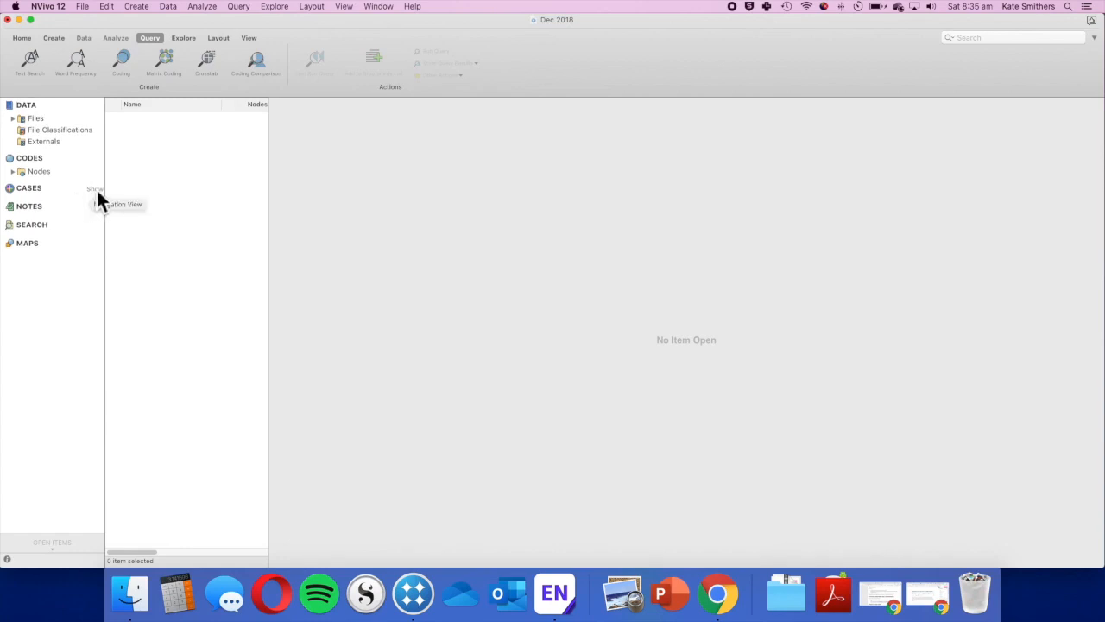
{"action": "left_click", "coordinate": [96, 189]}
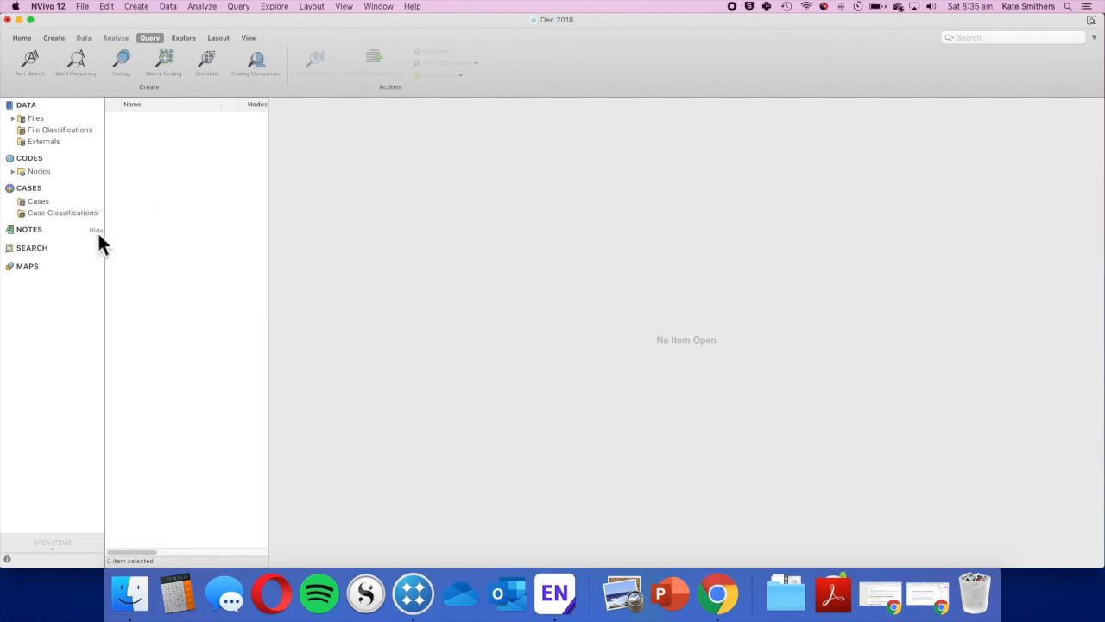
{"action": "left_click", "coordinate": [96, 230]}
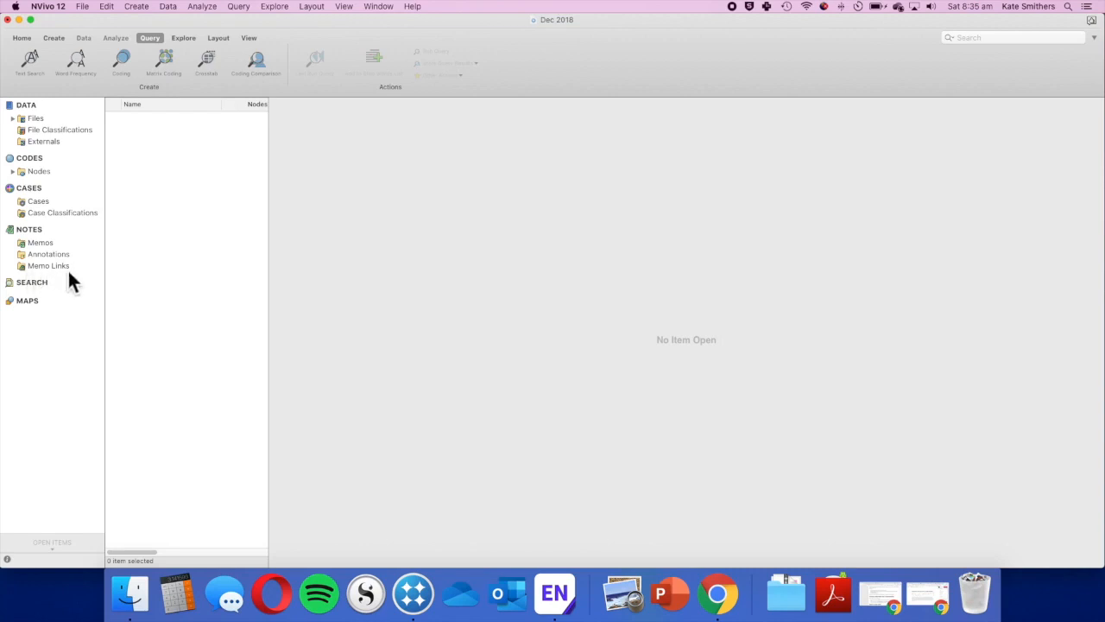
{"action": "left_click", "coordinate": [96, 284]}
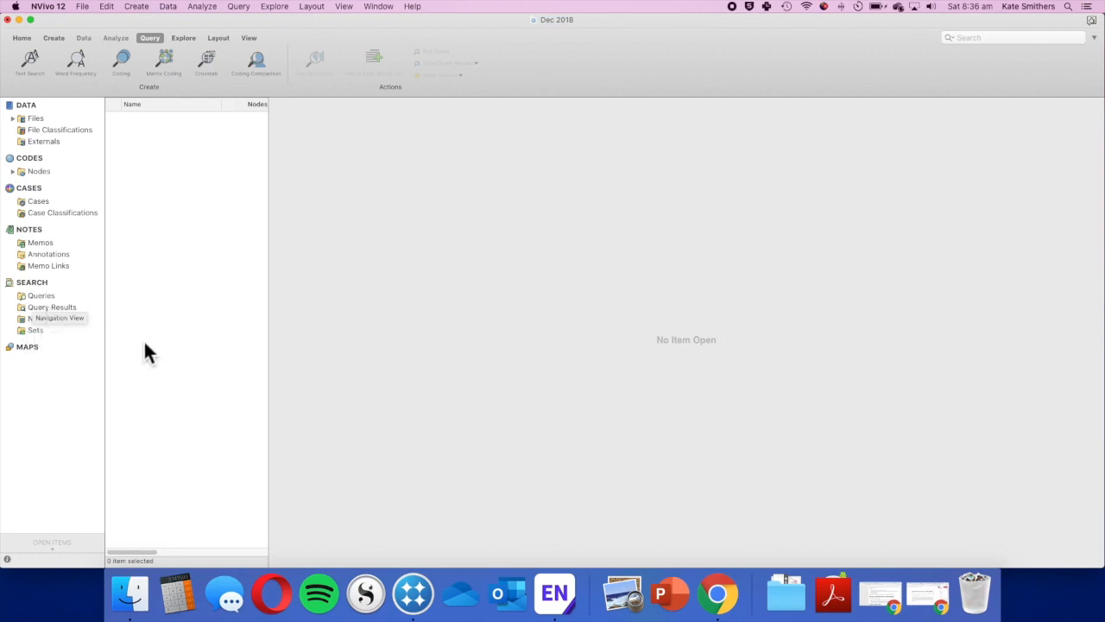
{"action": "left_click", "coordinate": [97, 349]}
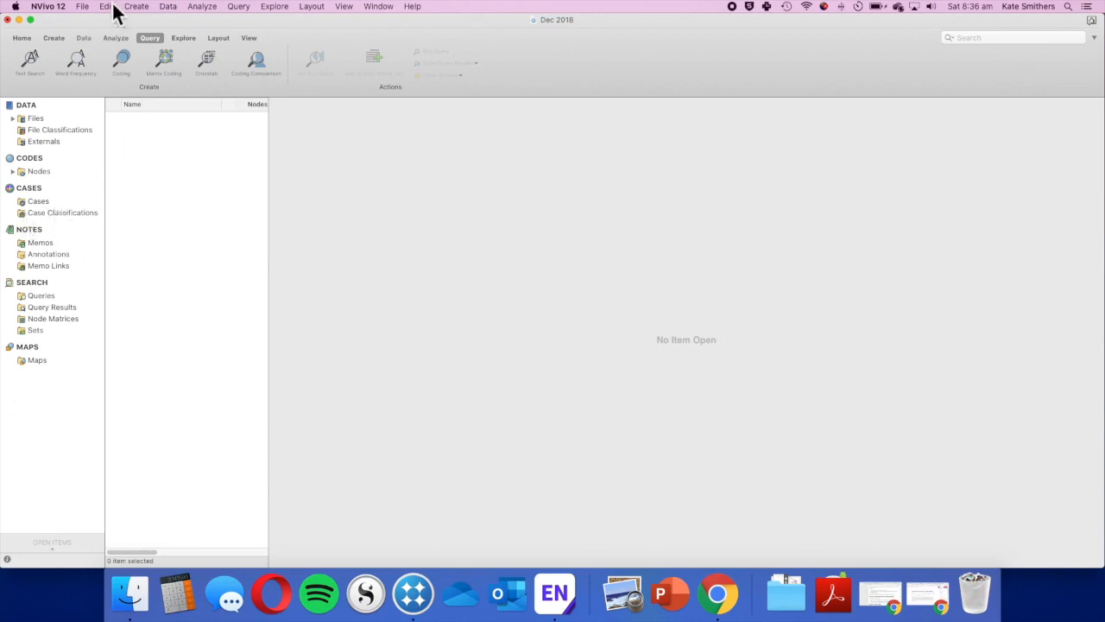
- Show the Home commands and expand the Files folder to list its subfolders
{"action": "left_click", "coordinate": [21, 39]}
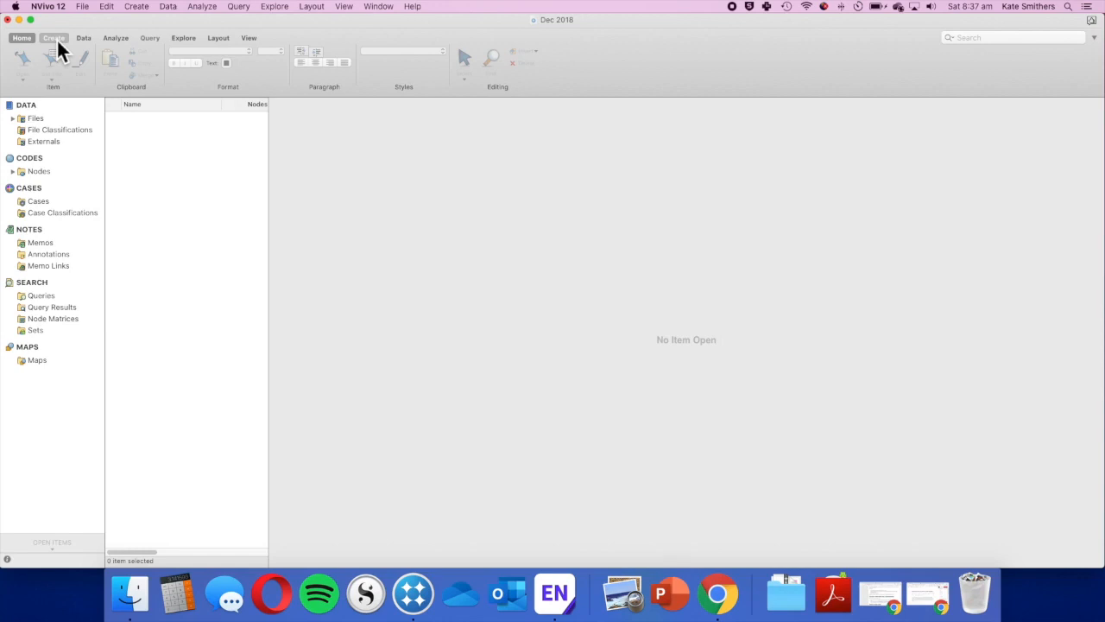
{"action": "left_click", "coordinate": [14, 120]}
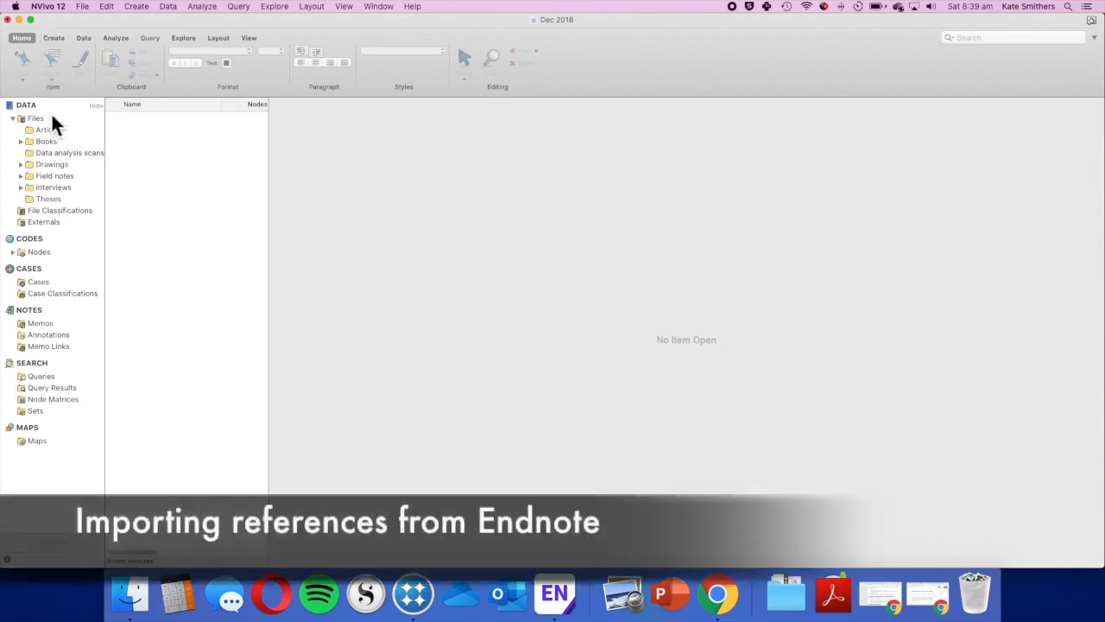
- Start an EndNote bibliographic data import for the Articles folder using "Endnote Feb 2020 converted.xml" from the Desktop
{"action": "left_click", "coordinate": [48, 130]}
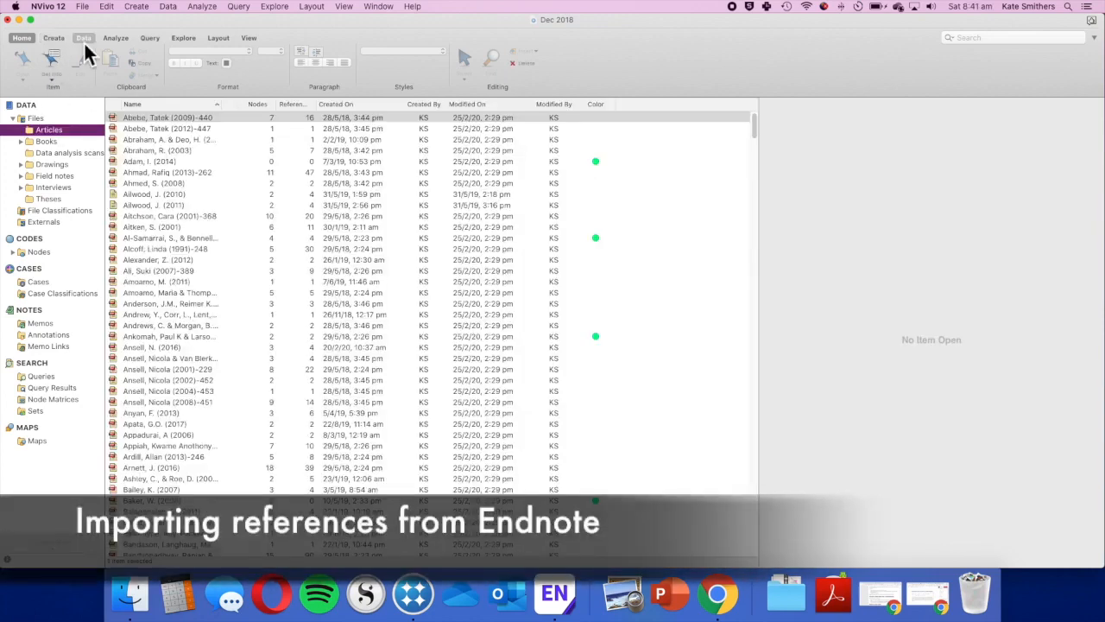
{"action": "left_click", "coordinate": [84, 40]}
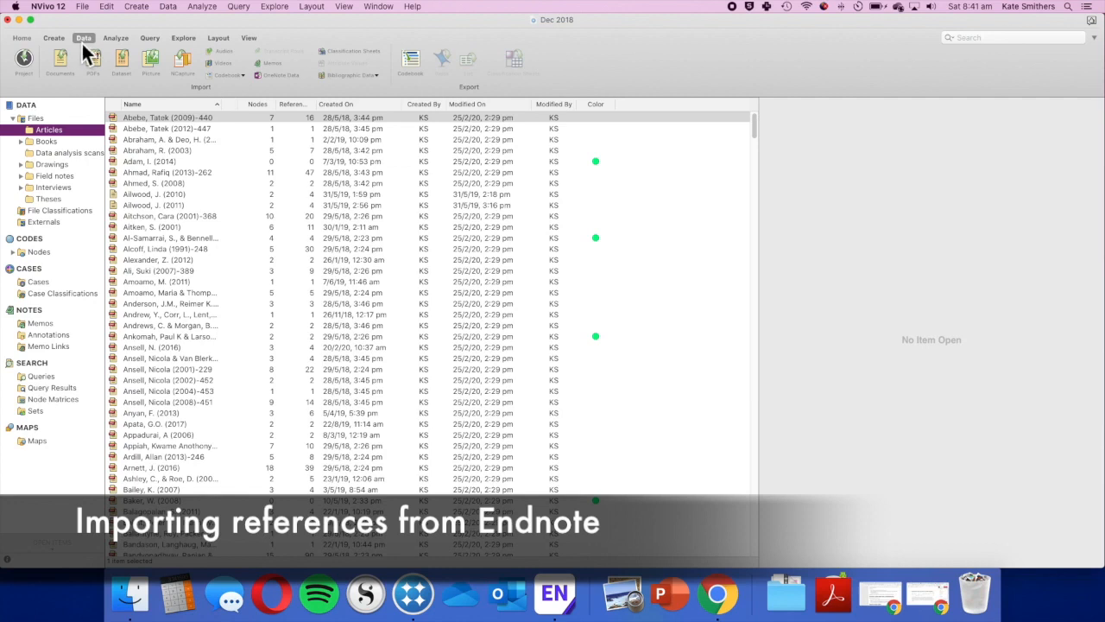
{"action": "left_click", "coordinate": [377, 77]}
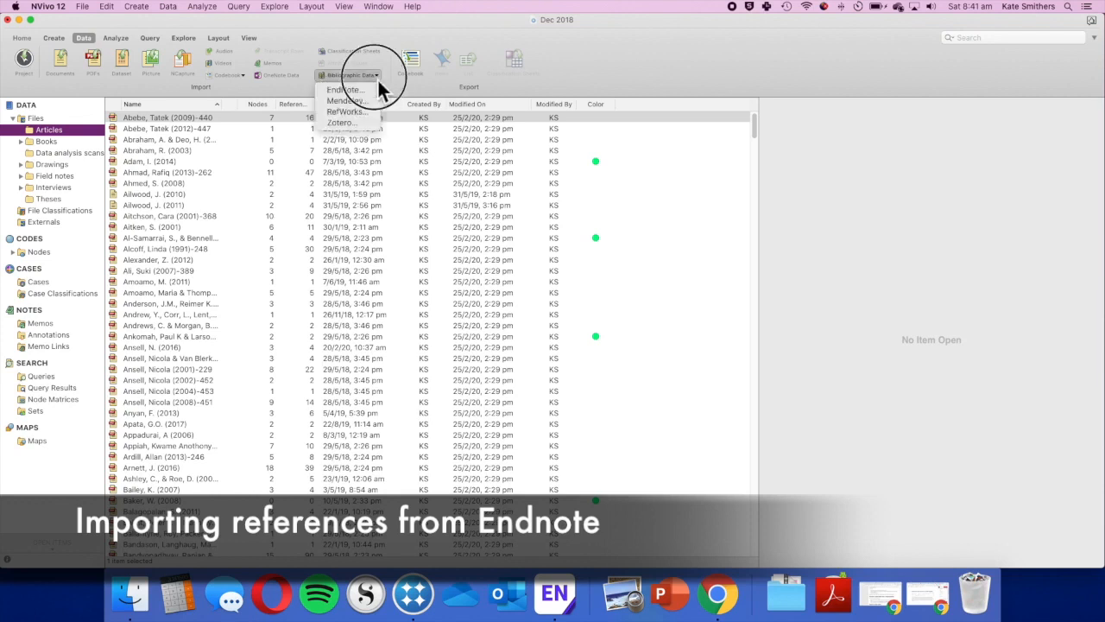
{"action": "left_click", "coordinate": [377, 79]}
{"action": "left_click", "coordinate": [369, 91]}
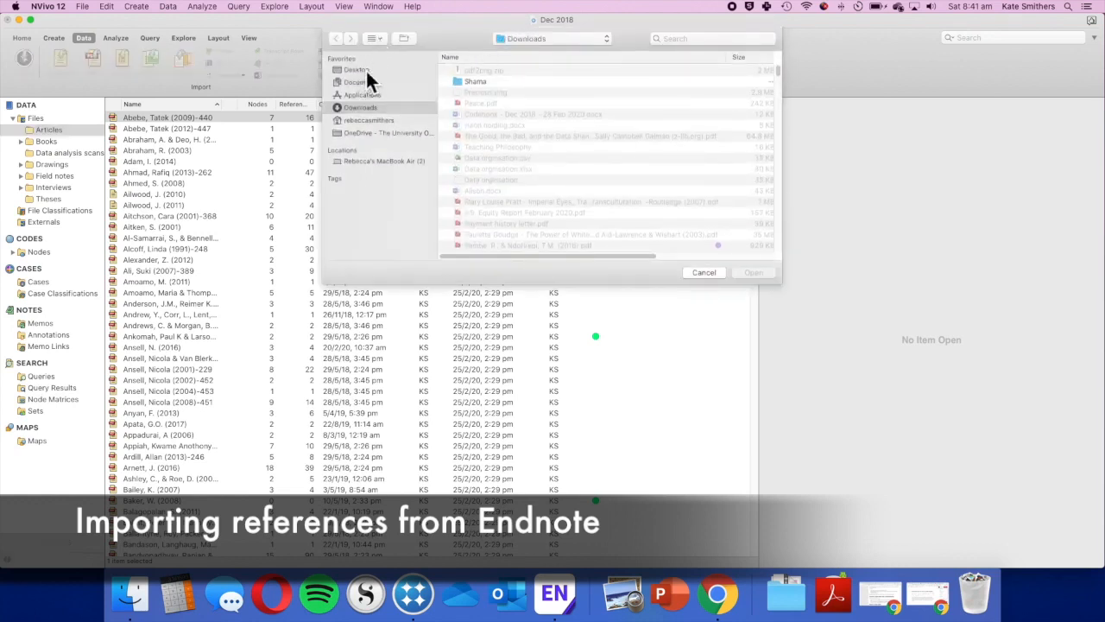
{"action": "left_click", "coordinate": [366, 69]}
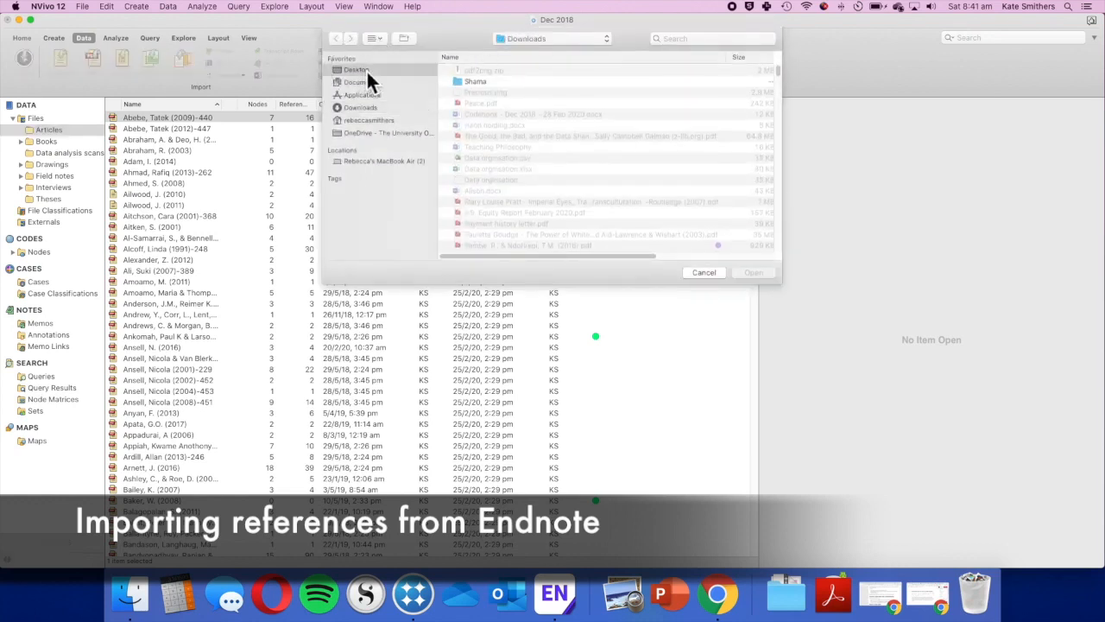
{"action": "left_click", "coordinate": [532, 72]}
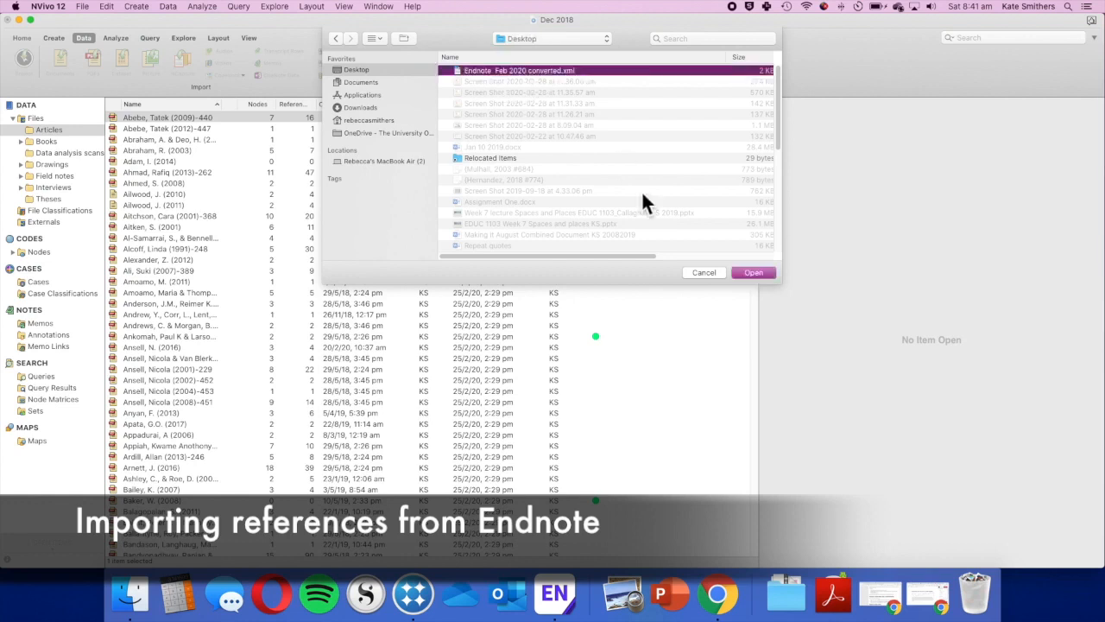
{"action": "left_click", "coordinate": [748, 274]}
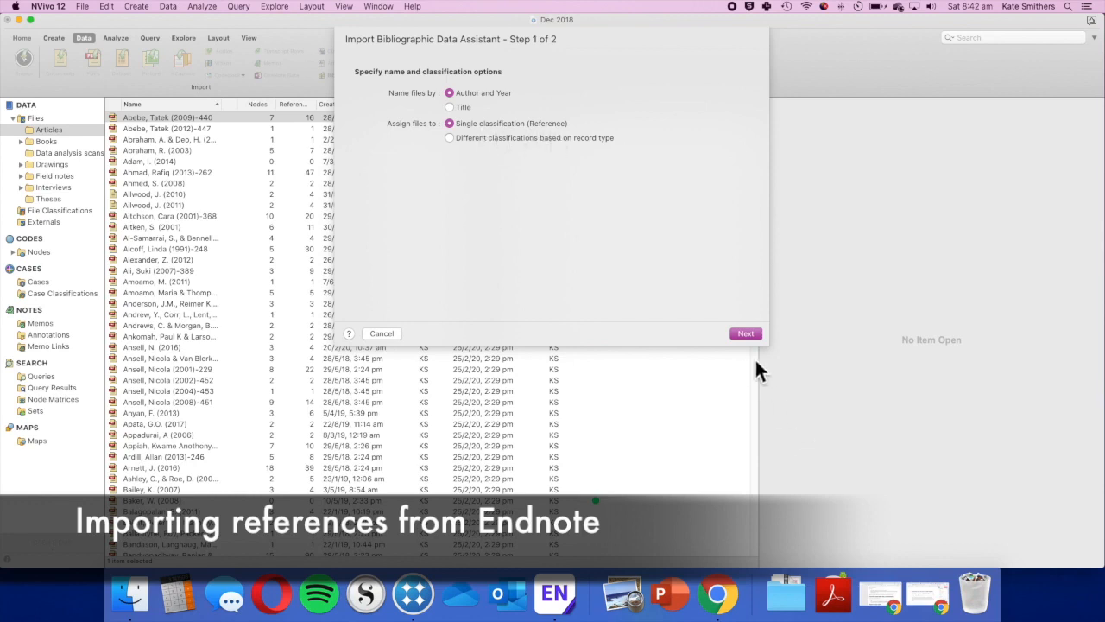
- Complete the bibliographic import with files named by author and year under a single classification, creating them in the Articles folder
{"action": "left_click", "coordinate": [745, 334]}
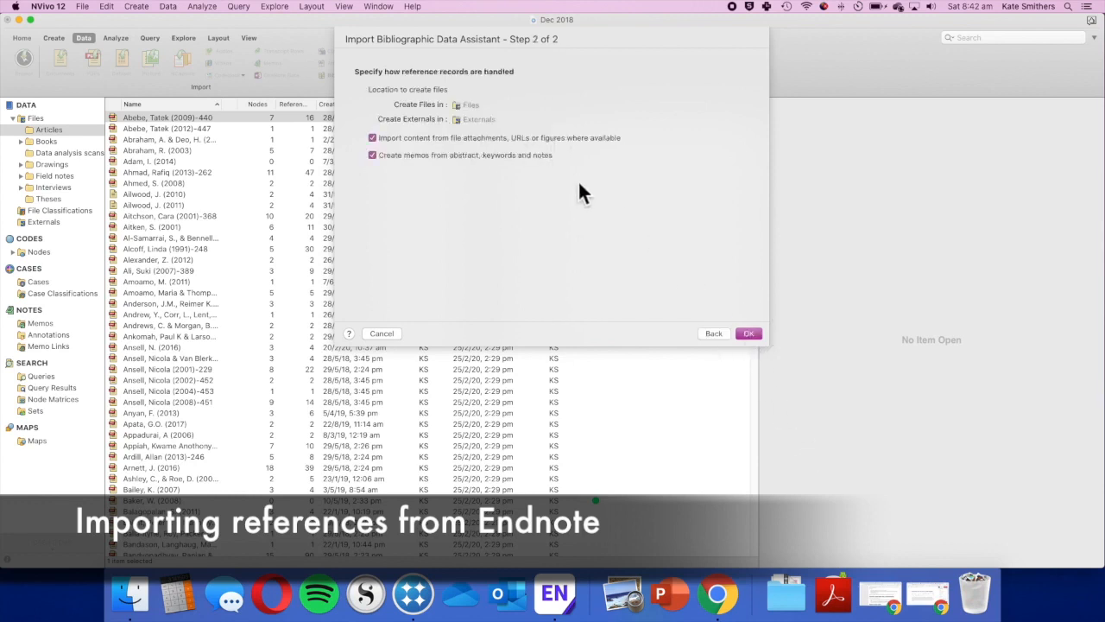
{"action": "left_click", "coordinate": [470, 106]}
{"action": "mouse_move", "coordinate": [471, 107]}
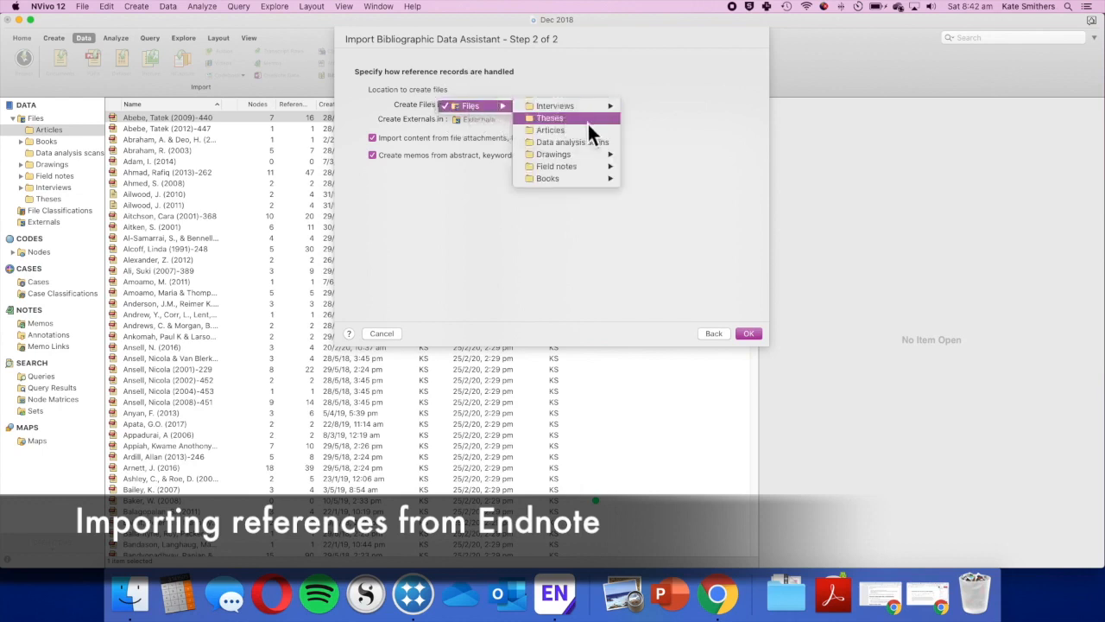
{"action": "left_click", "coordinate": [586, 131]}
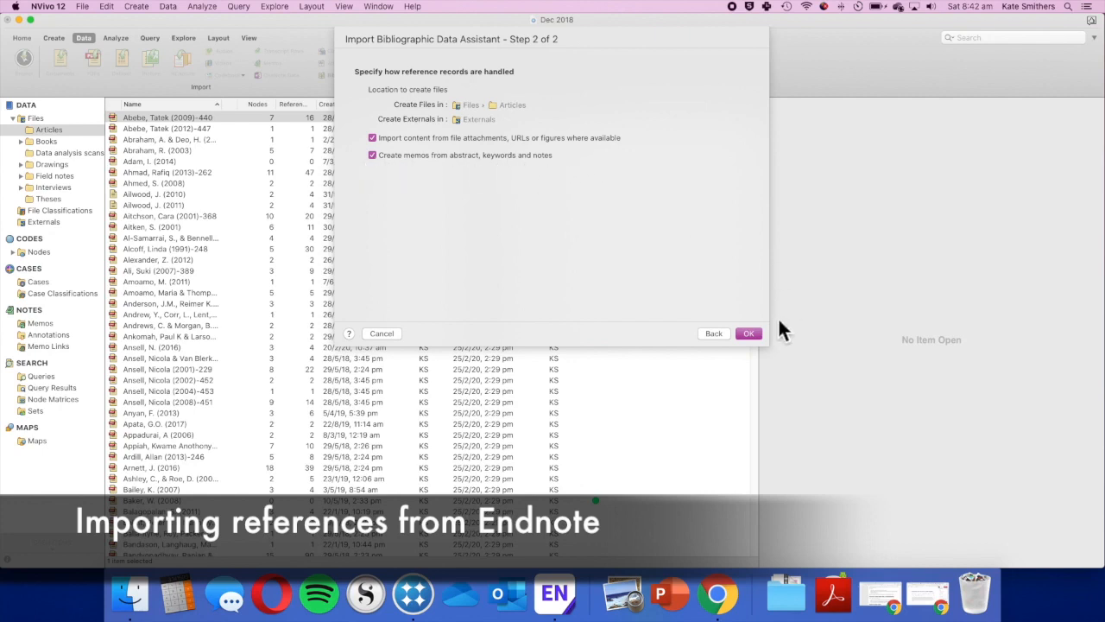
{"action": "left_click", "coordinate": [748, 335]}
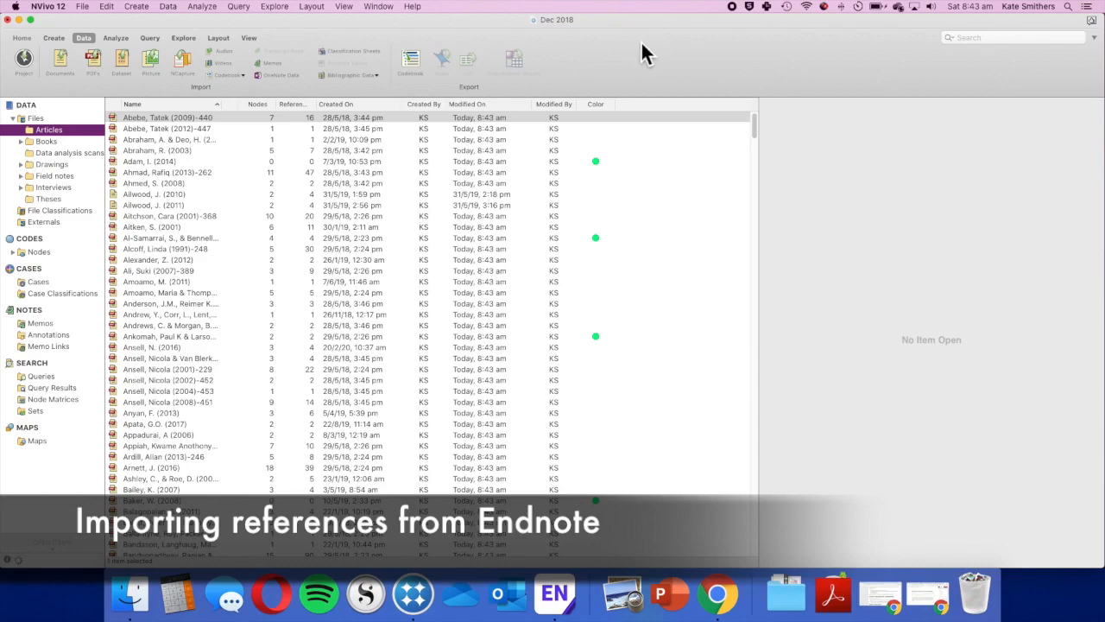
- Select the newly imported 2013 article with the "-539" suffix in the Articles list and widen the Name column to show full names
{"action": "scroll", "coordinate": [181, 206], "scroll_direction": "down", "scroll_amount": 10}
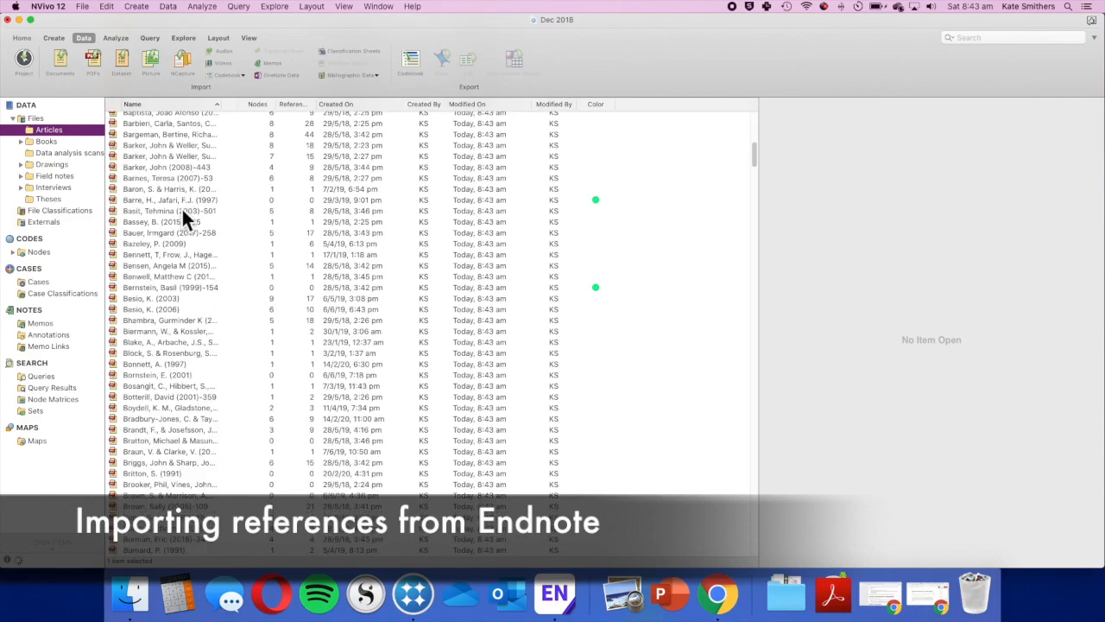
{"action": "scroll", "coordinate": [181, 207], "scroll_direction": "down", "scroll_amount": 20}
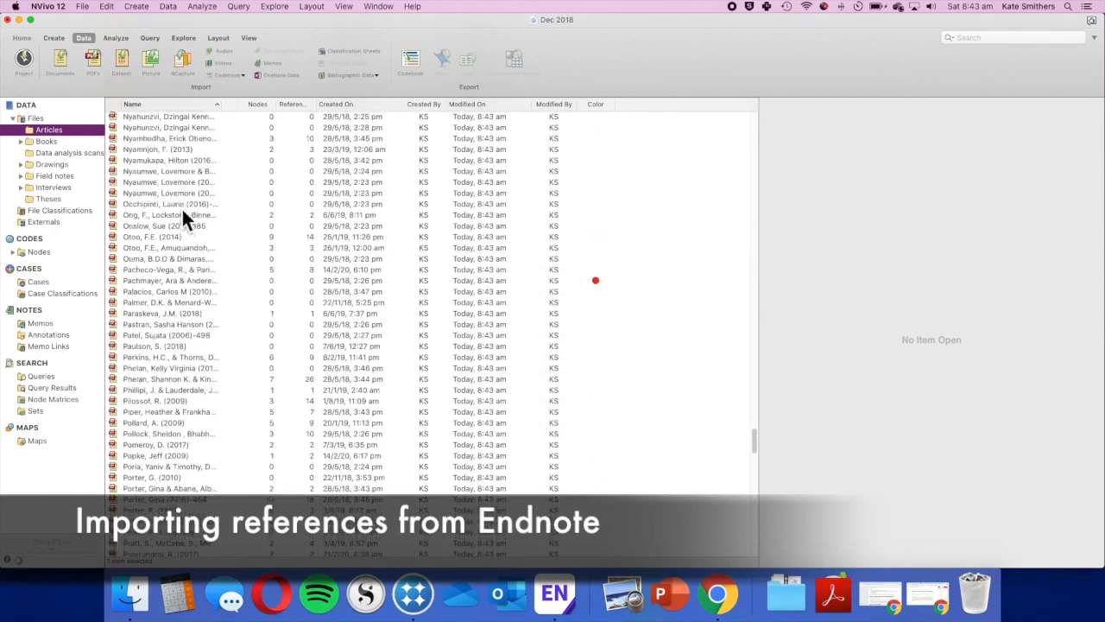
{"action": "scroll", "coordinate": [181, 206], "scroll_direction": "up", "scroll_amount": 10}
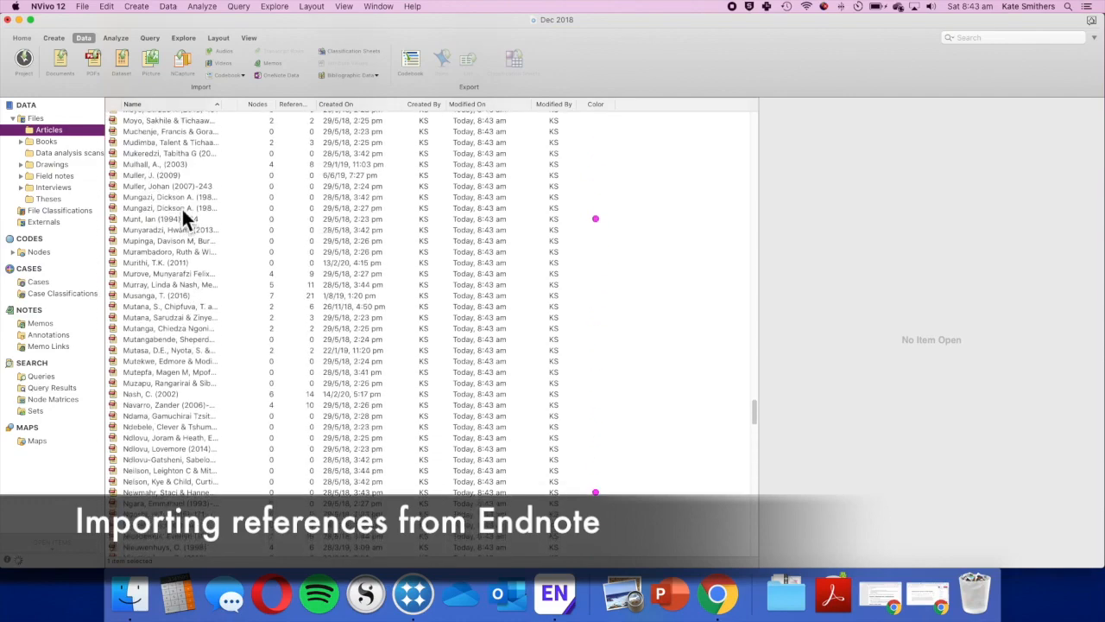
{"action": "scroll", "coordinate": [181, 207], "scroll_direction": "up", "scroll_amount": 5}
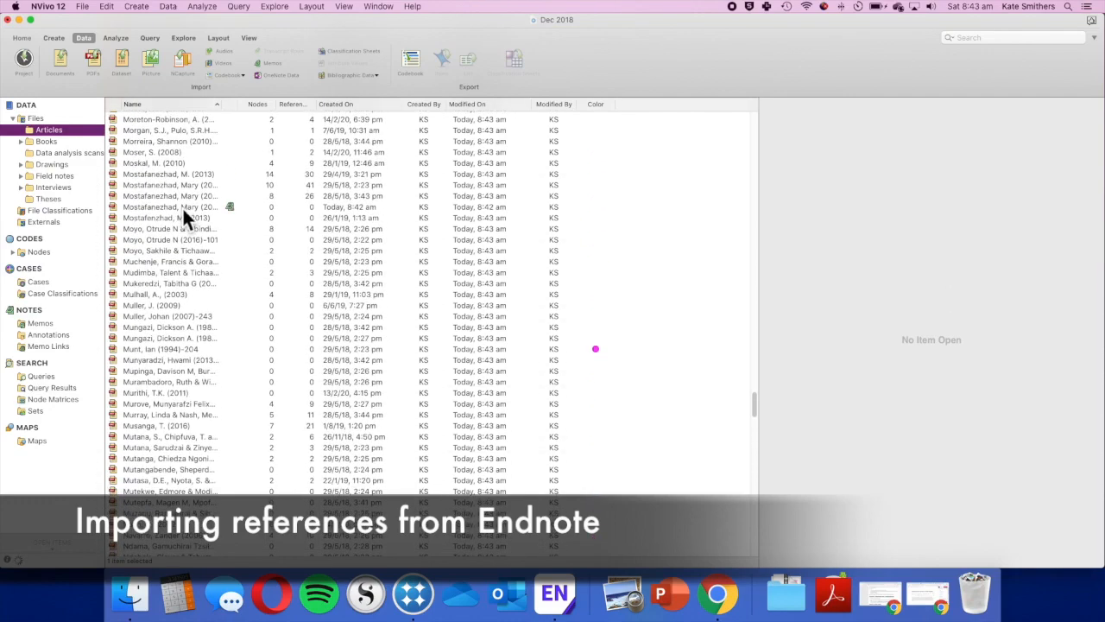
{"action": "left_click", "coordinate": [182, 207]}
{"action": "scroll", "coordinate": [182, 205], "scroll_direction": "down", "scroll_amount": 1}
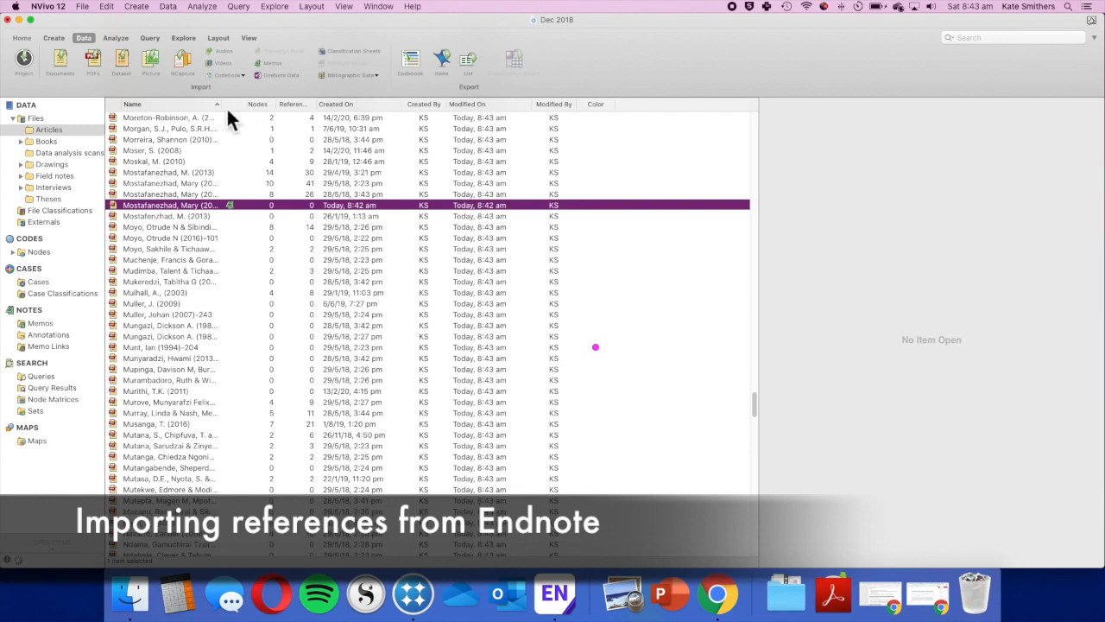
{"action": "left_click_drag", "start_coordinate": [231, 117], "coordinate": [316, 114]}
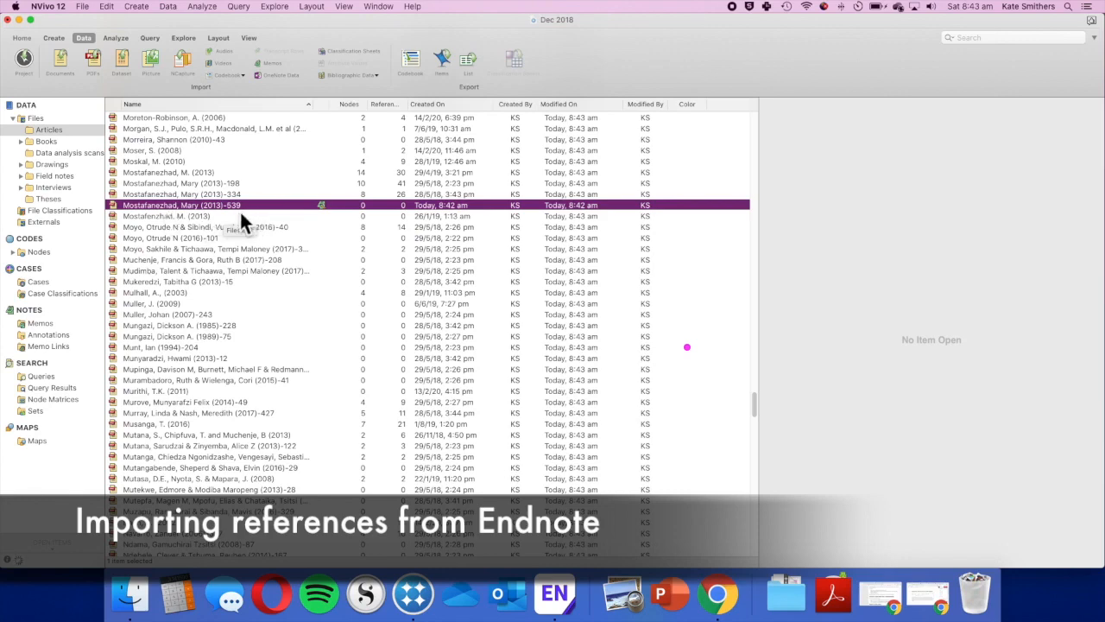
{"action": "scroll", "coordinate": [233, 207], "scroll_direction": "down", "scroll_amount": 1}
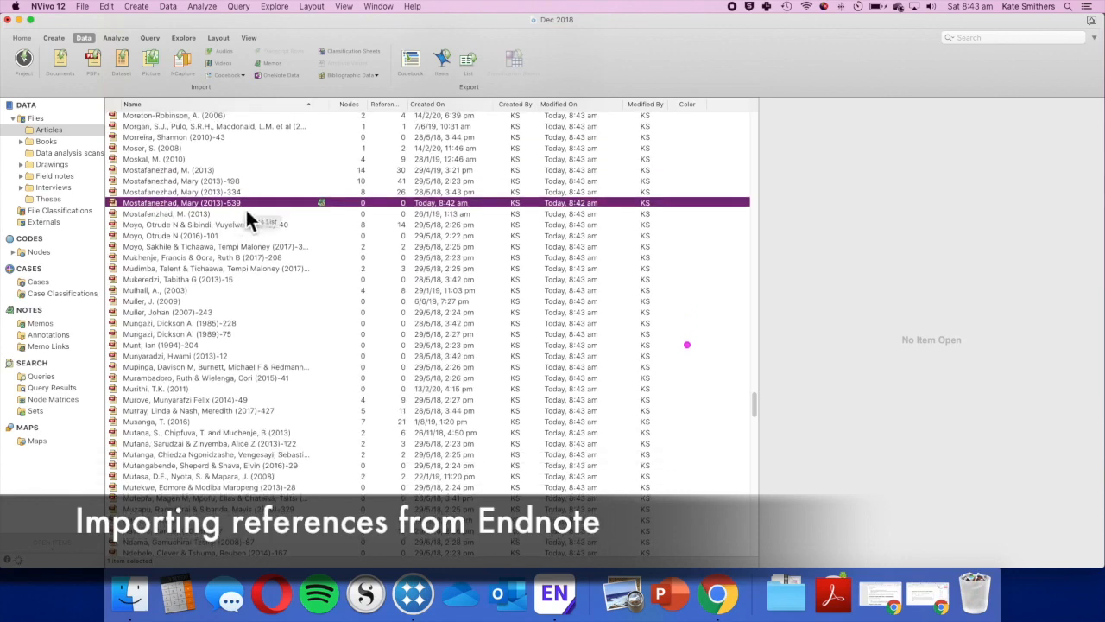
{"action": "scroll", "coordinate": [247, 207], "scroll_direction": "down", "scroll_amount": 1}
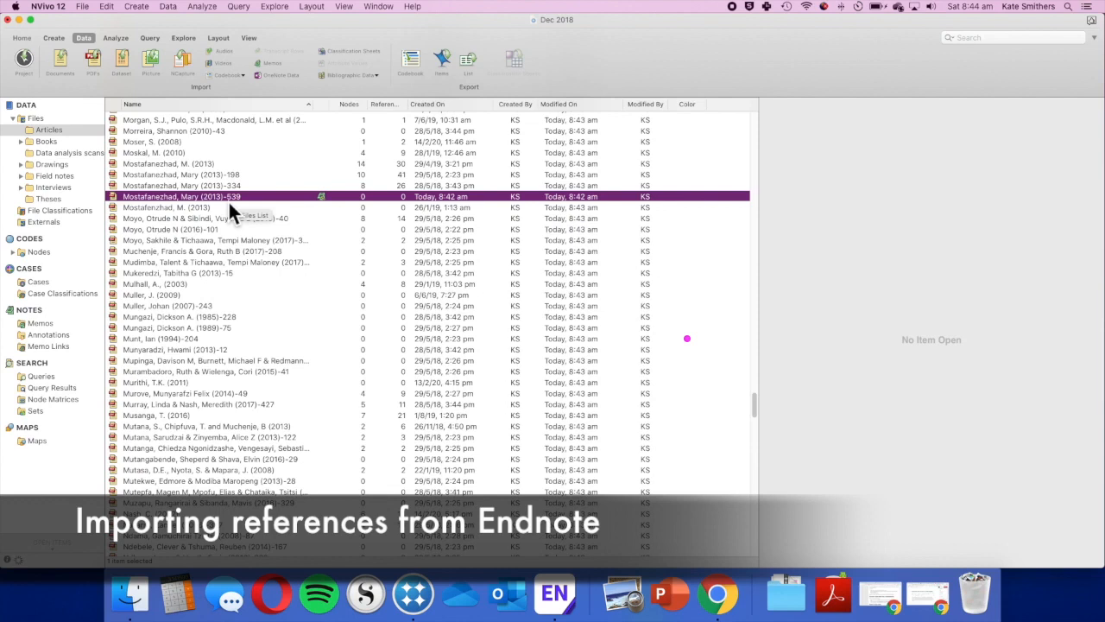
- Rename the imported article in its PDF properties by removing the "-539" suffix after the year
{"action": "right_click", "coordinate": [229, 204]}
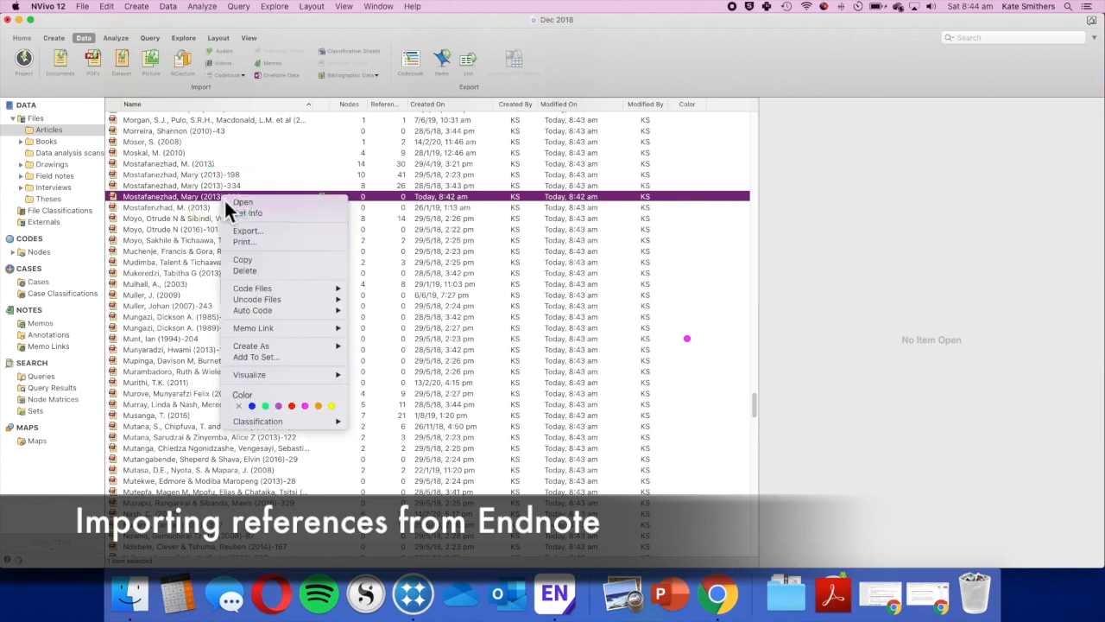
{"action": "left_click", "coordinate": [251, 211]}
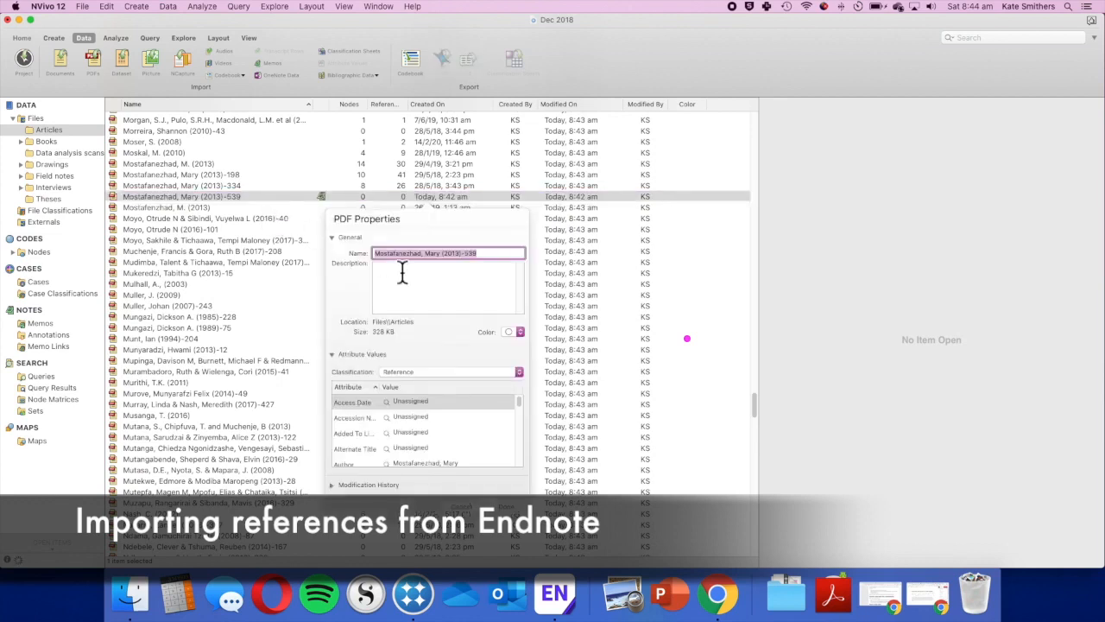
{"action": "left_click", "coordinate": [464, 265]}
{"action": "left_click_drag", "start_coordinate": [463, 256], "coordinate": [488, 258]}
{"action": "key", "text": "BackSpace"}
{"action": "key", "text": "Return"}
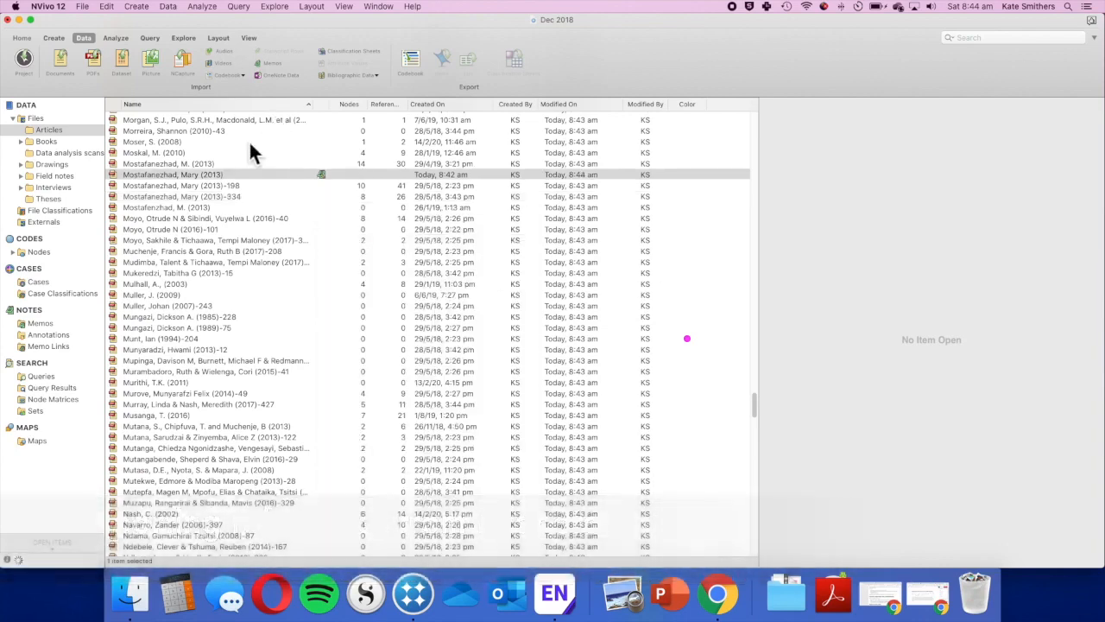
- Open the renamed article's PDF, widen its document view by narrowing the file list, and look through its pages
{"action": "left_click", "coordinate": [220, 176]}
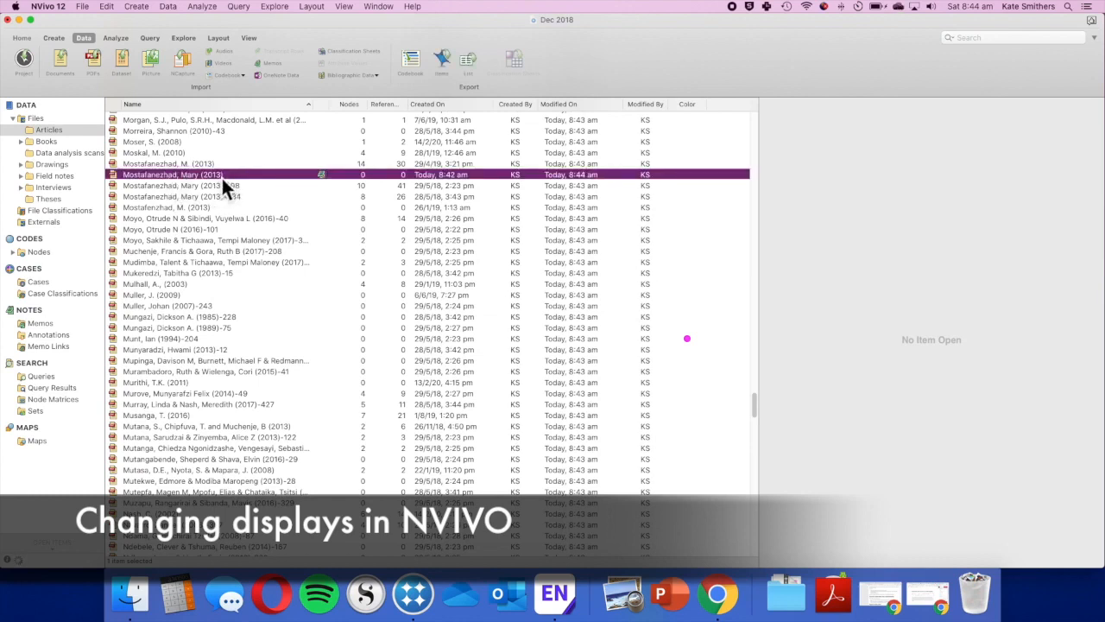
{"action": "double_click", "coordinate": [221, 177]}
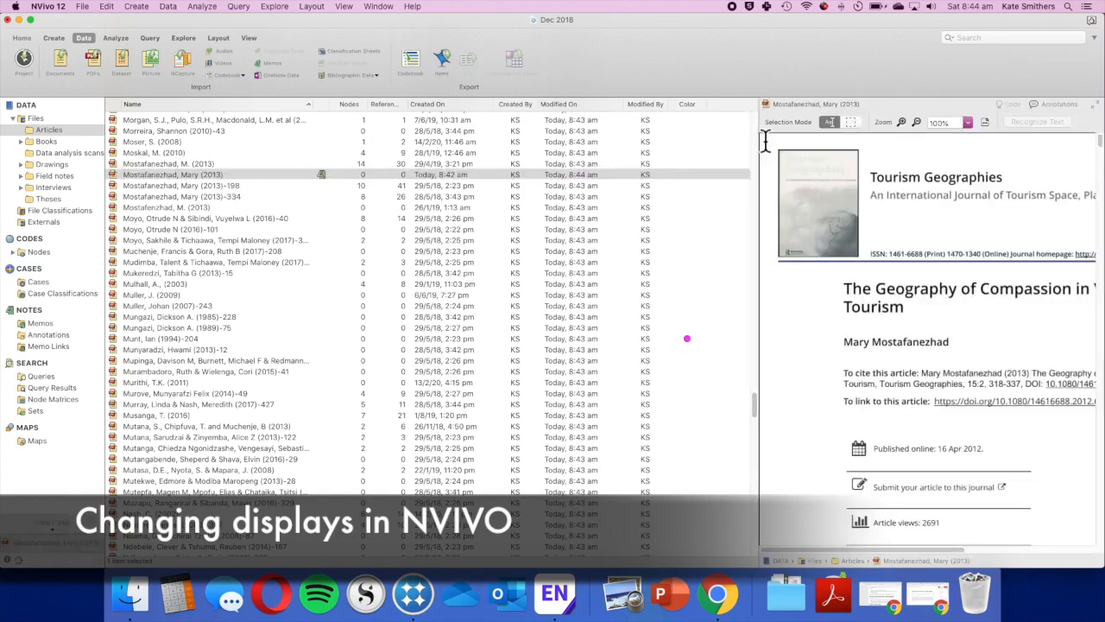
{"action": "left_click_drag", "start_coordinate": [760, 138], "coordinate": [341, 162]}
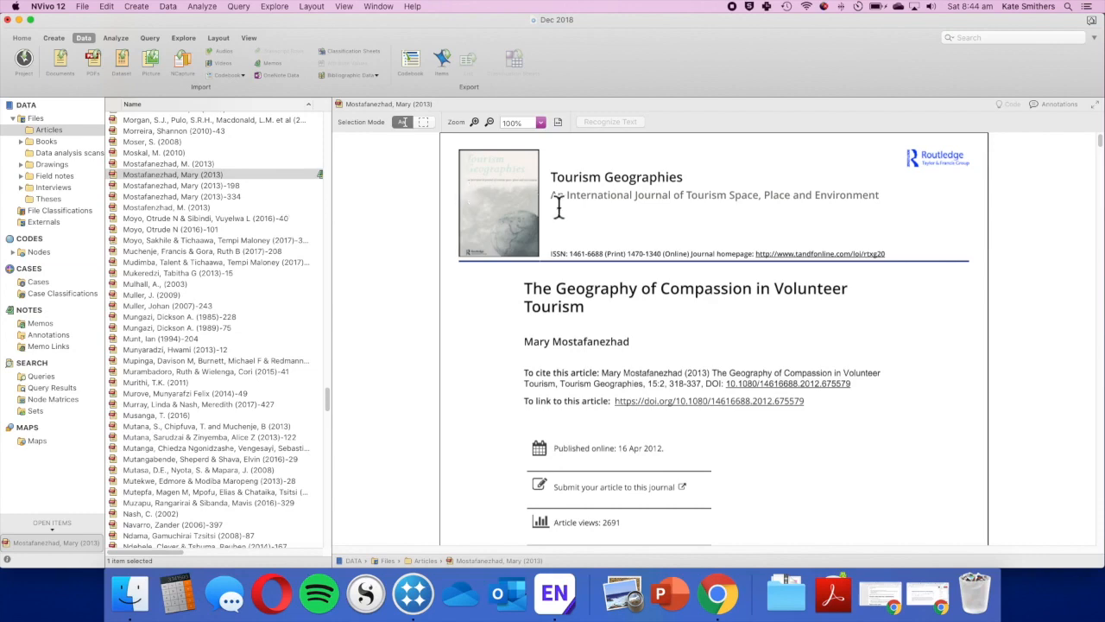
{"action": "scroll", "coordinate": [559, 220], "scroll_direction": "down", "scroll_amount": 10}
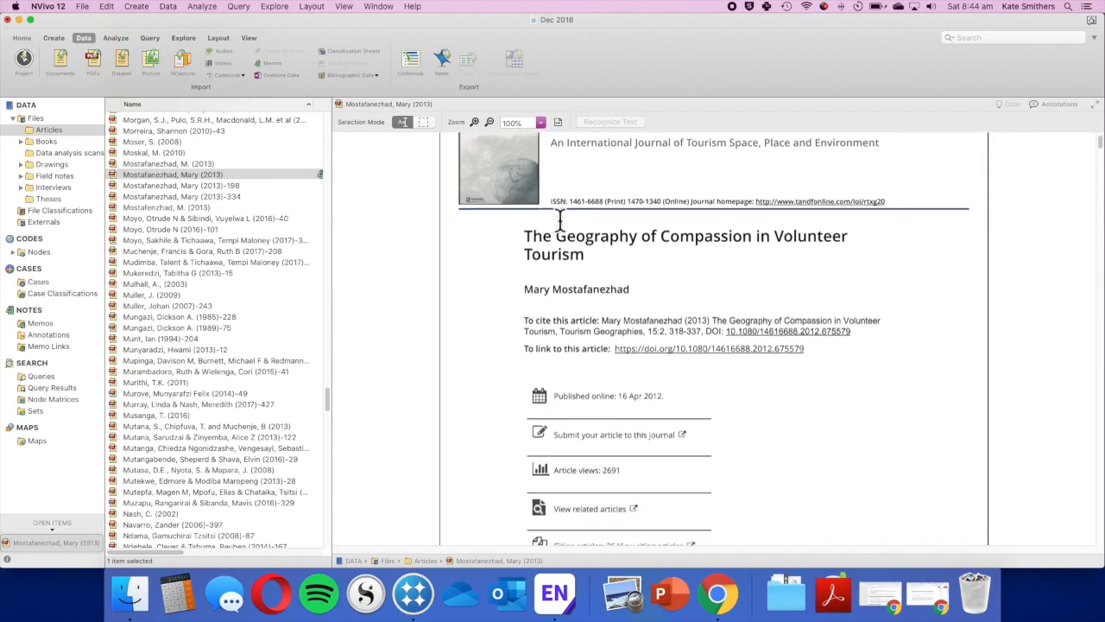
{"action": "scroll", "coordinate": [559, 220], "scroll_direction": "down", "scroll_amount": 10}
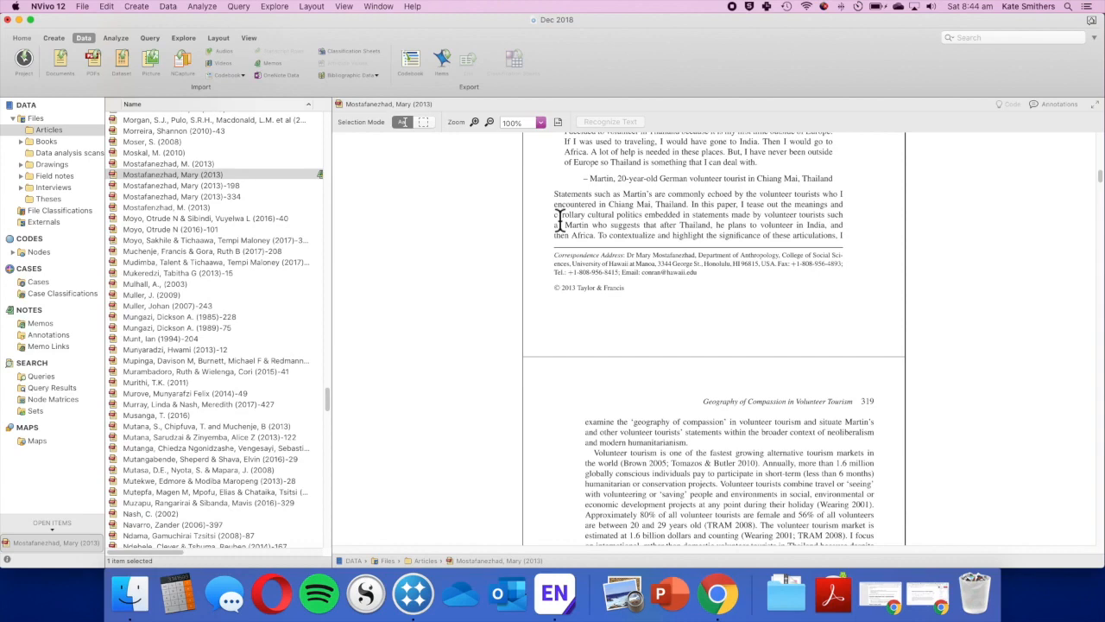
{"action": "scroll", "coordinate": [559, 220], "scroll_direction": "up", "scroll_amount": 15}
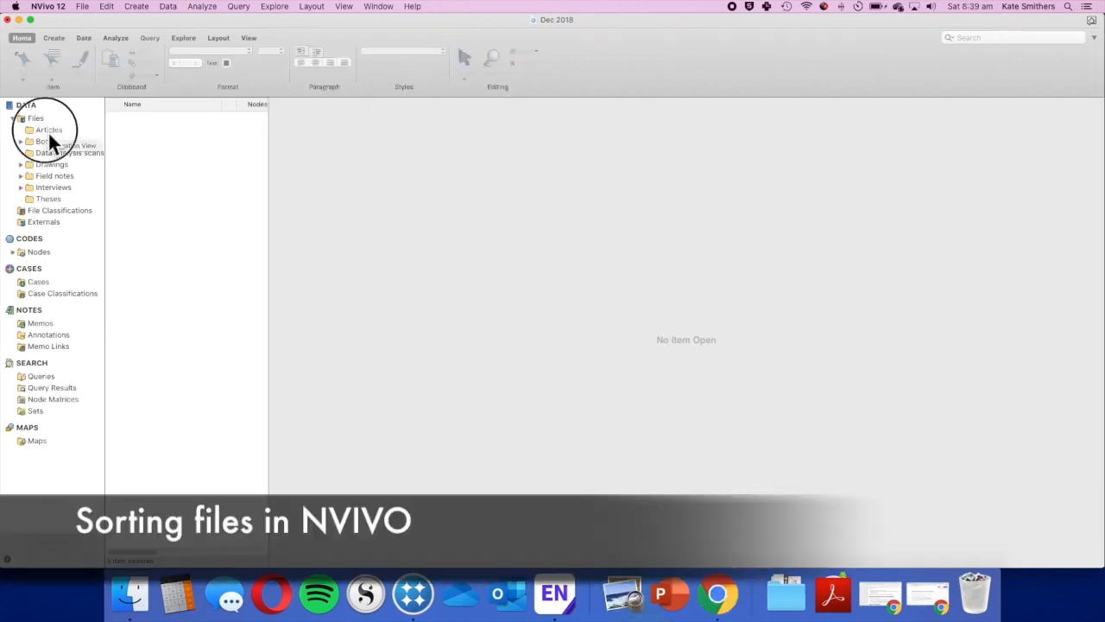
- Examine the contents of the Articles folder and the top-level Files folder, and the options available for adding a new folder
{"action": "left_click", "coordinate": [48, 130]}
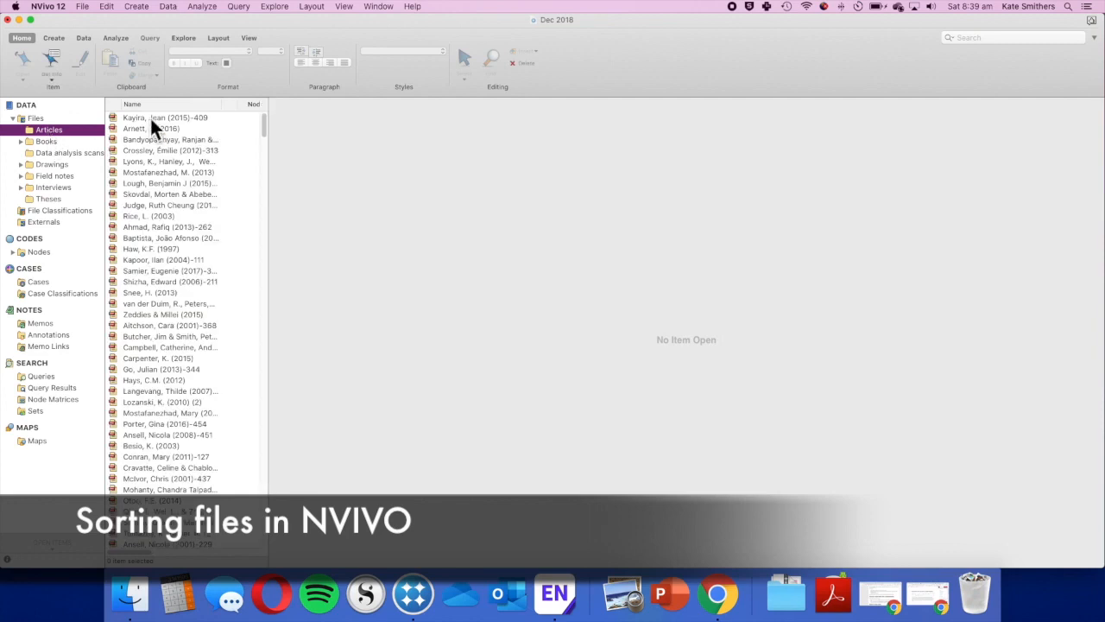
{"action": "scroll", "coordinate": [138, 222], "scroll_direction": "down", "scroll_amount": 5}
{"action": "scroll", "coordinate": [138, 223], "scroll_direction": "up", "scroll_amount": 6}
{"action": "left_click", "coordinate": [42, 120]}
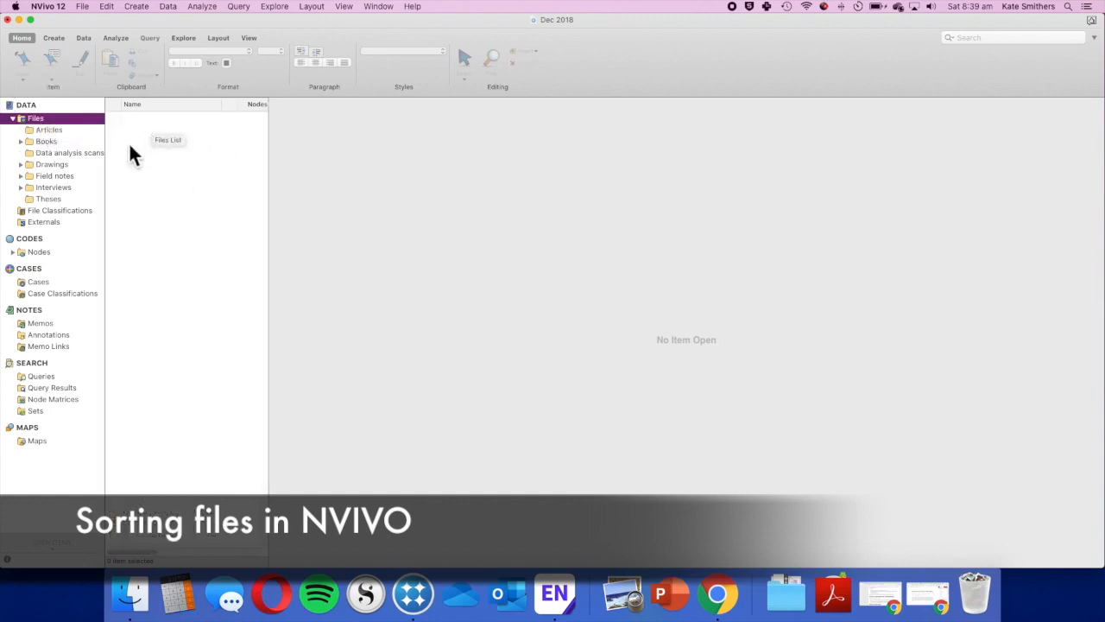
{"action": "left_click", "coordinate": [46, 131]}
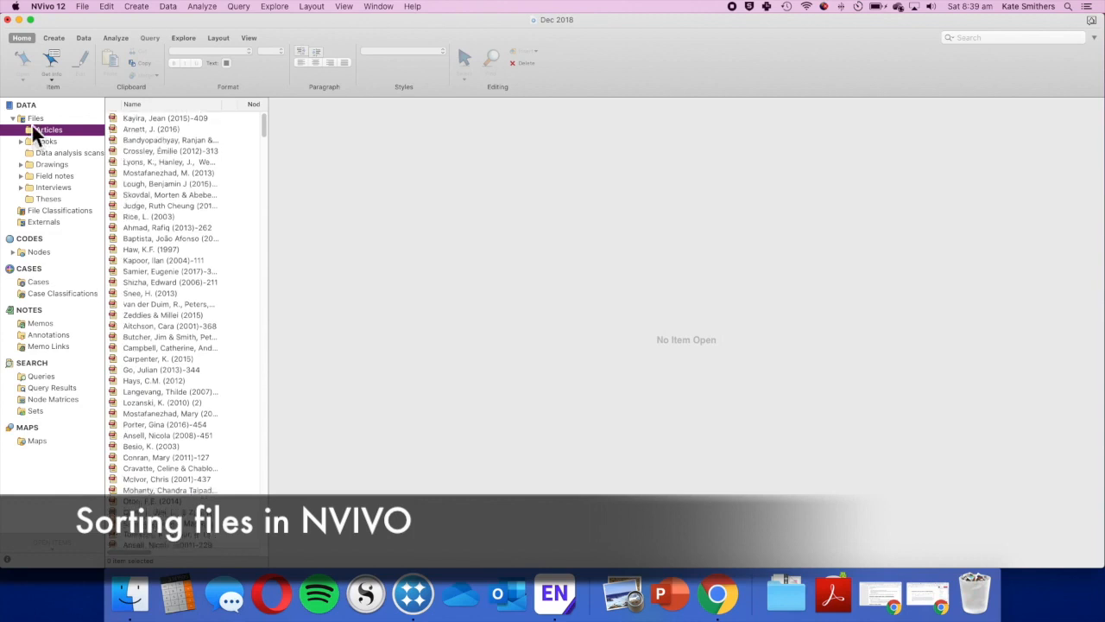
{"action": "right_click", "coordinate": [30, 119]}
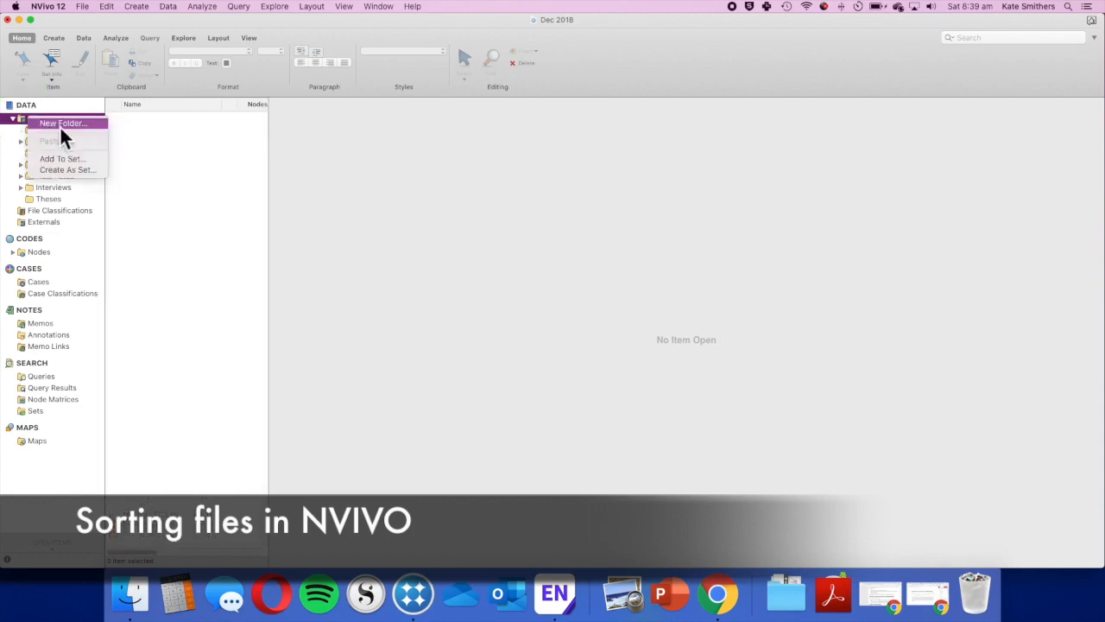
{"action": "left_click", "coordinate": [43, 131]}
- Sort the Articles folder's files alphabetically by name and widen the file list to show all its columns
{"action": "left_click", "coordinate": [47, 130]}
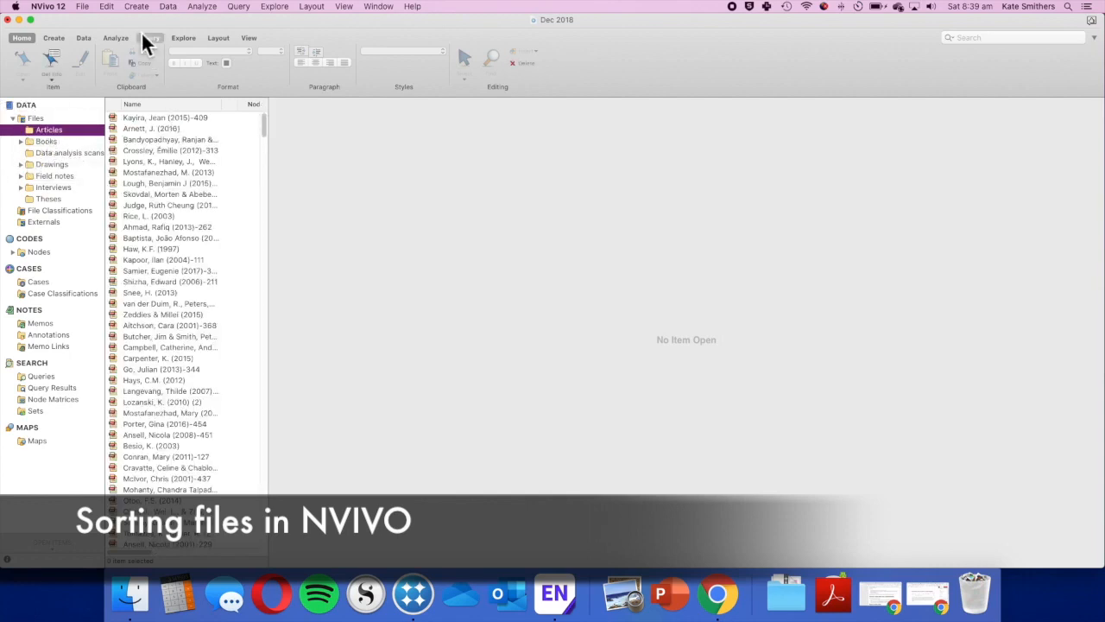
{"action": "left_click", "coordinate": [131, 105]}
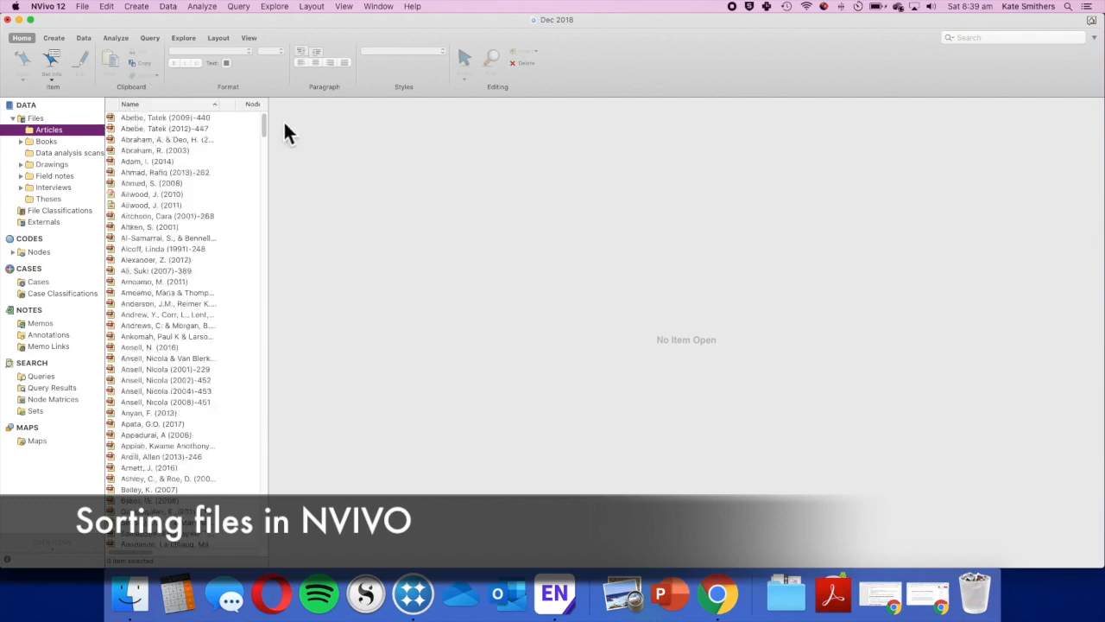
{"action": "left_click_drag", "start_coordinate": [279, 123], "coordinate": [760, 141]}
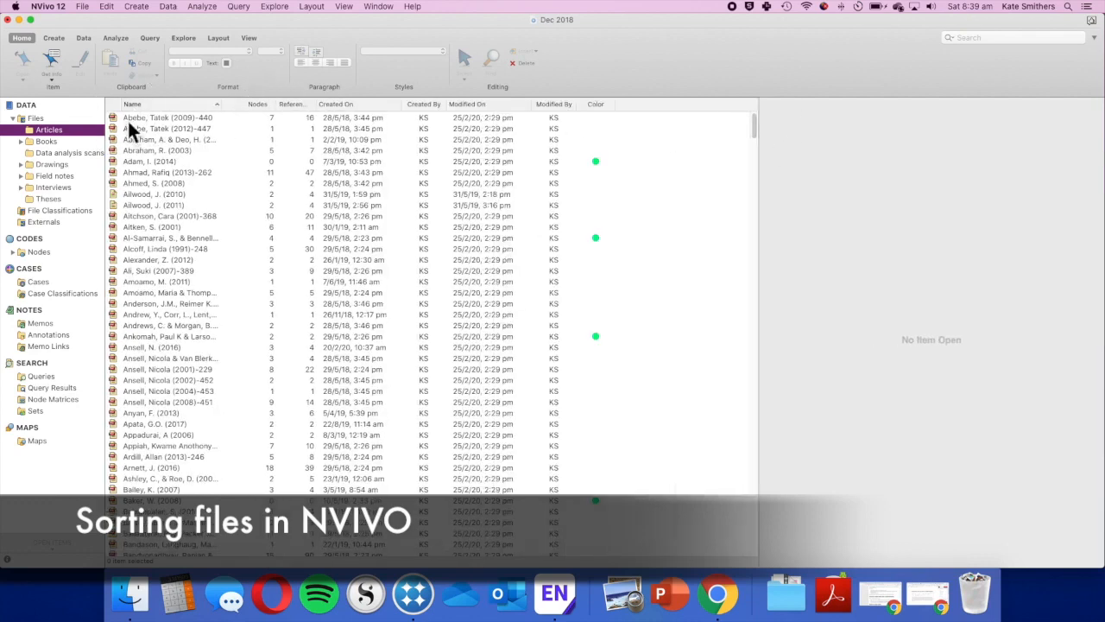
- Sort the Articles files in turn by node count, reference count and creation date, each in descending order
{"action": "left_click", "coordinate": [266, 106]}
{"action": "left_click", "coordinate": [269, 105]}
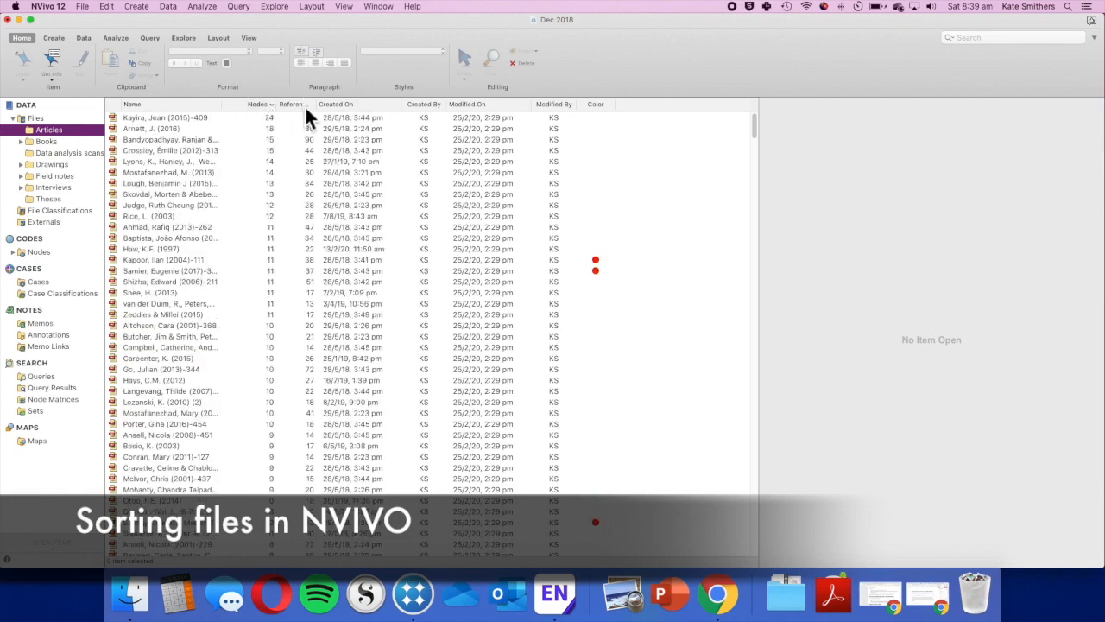
{"action": "left_click", "coordinate": [312, 109]}
{"action": "left_click", "coordinate": [311, 109]}
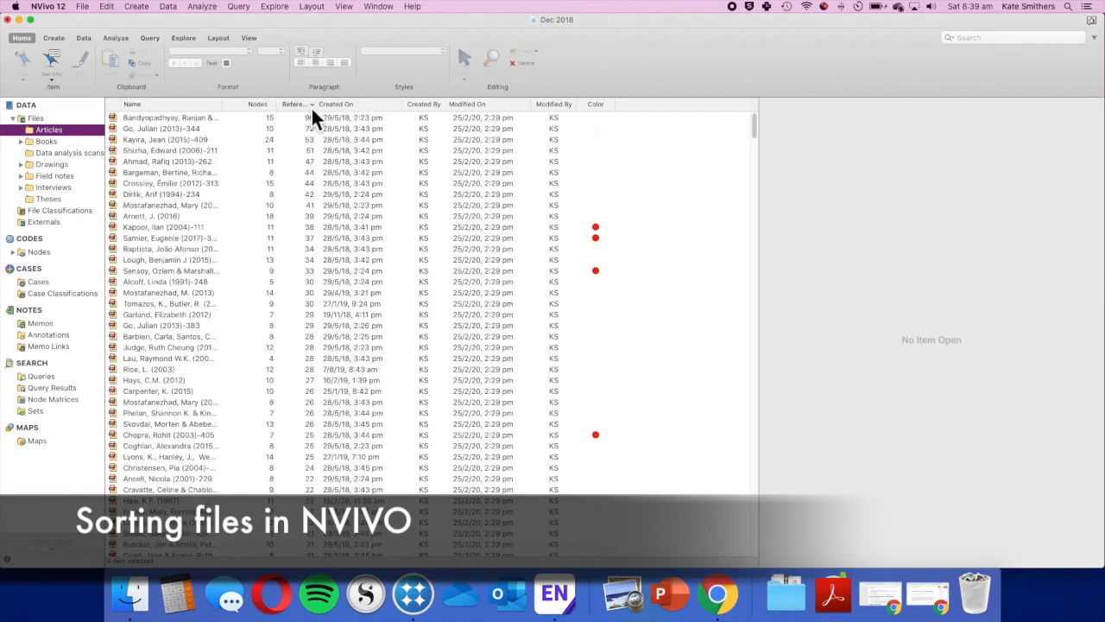
{"action": "left_click", "coordinate": [380, 105]}
{"action": "left_click", "coordinate": [380, 107]}
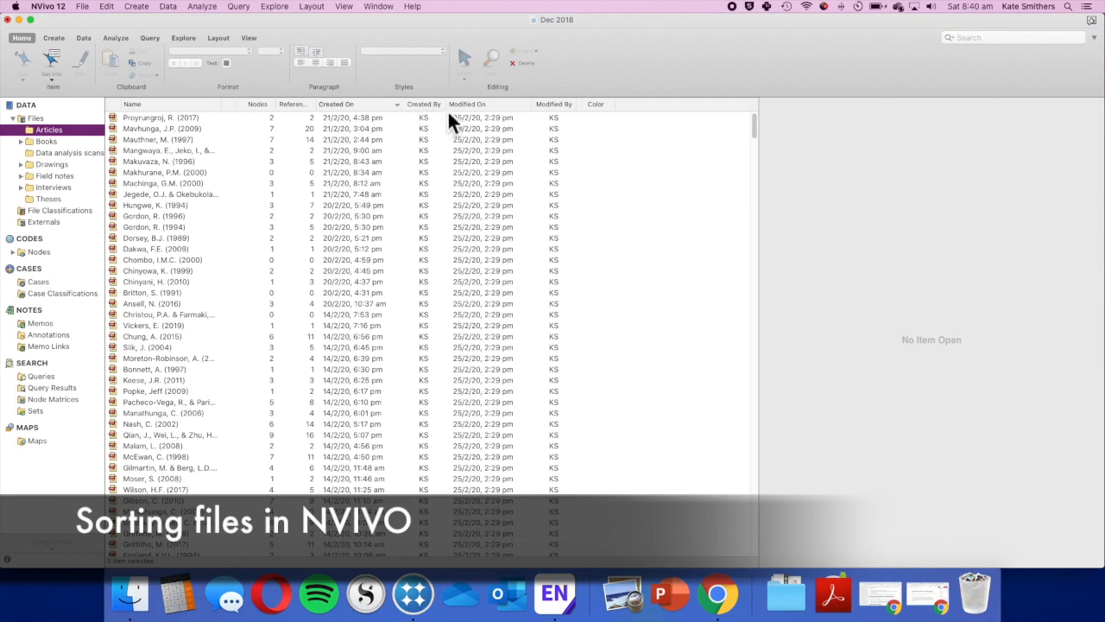
- Sort the Articles files by color and check the color options available for the first uncolored article
{"action": "left_click", "coordinate": [596, 104]}
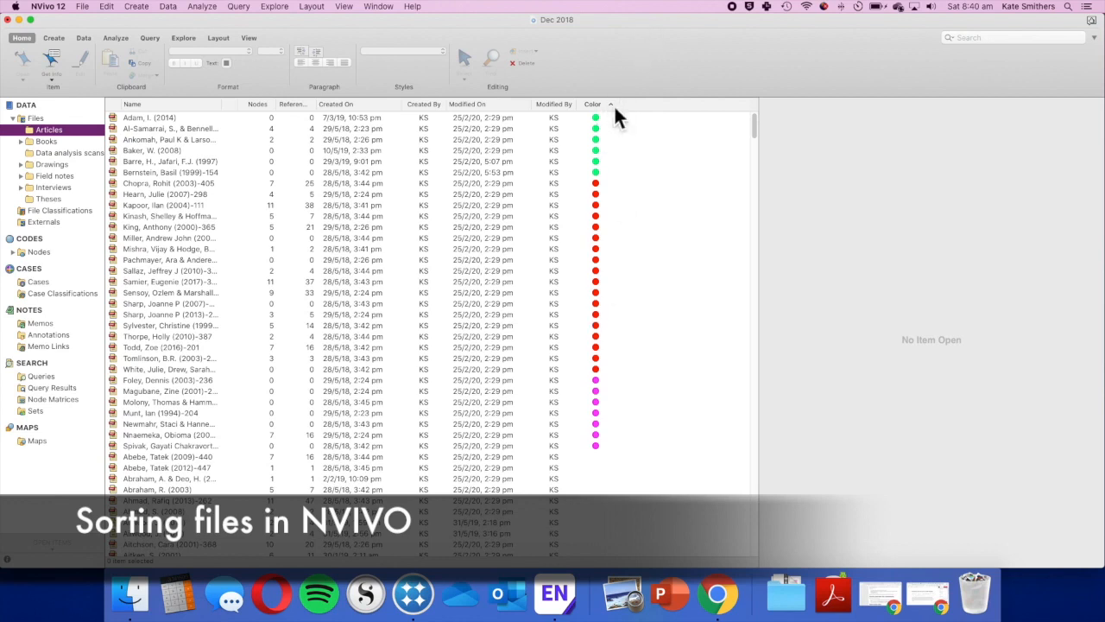
{"action": "right_click", "coordinate": [549, 456]}
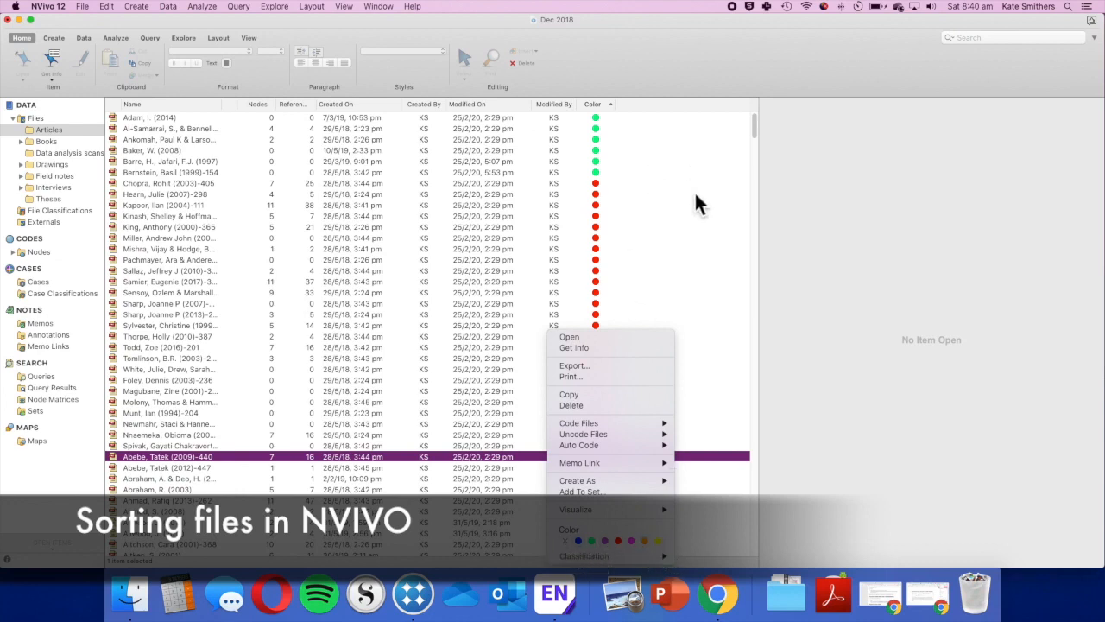
- Sort the Articles files by name again in ascending alphabetical order
{"action": "left_click", "coordinate": [195, 111]}
{"action": "left_click", "coordinate": [192, 107]}
{"action": "left_click", "coordinate": [191, 105]}
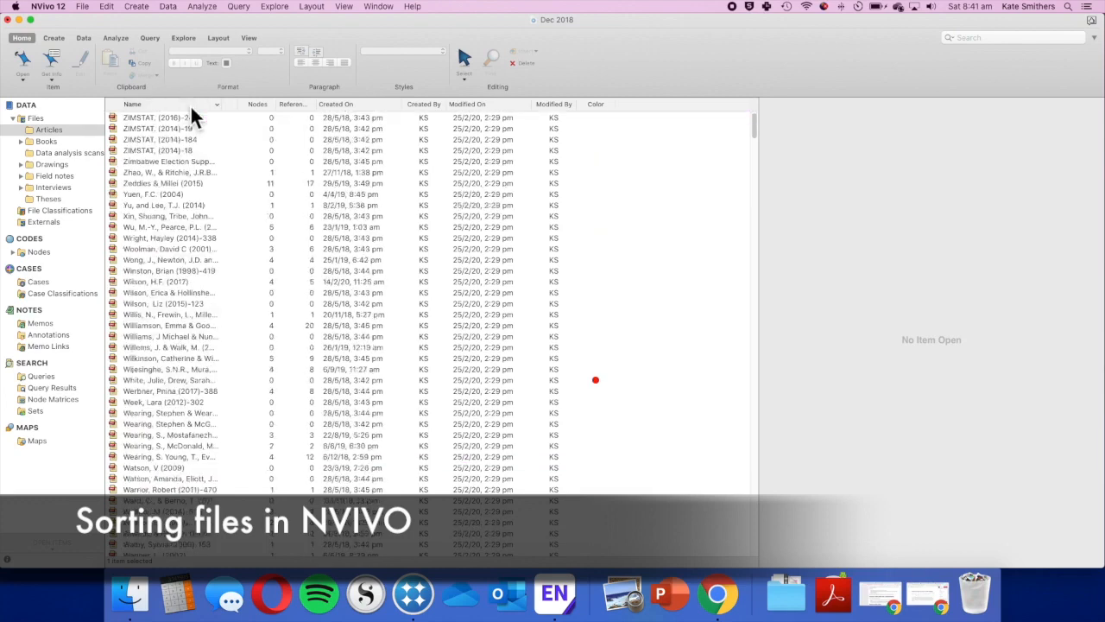
{"action": "left_click", "coordinate": [191, 107]}
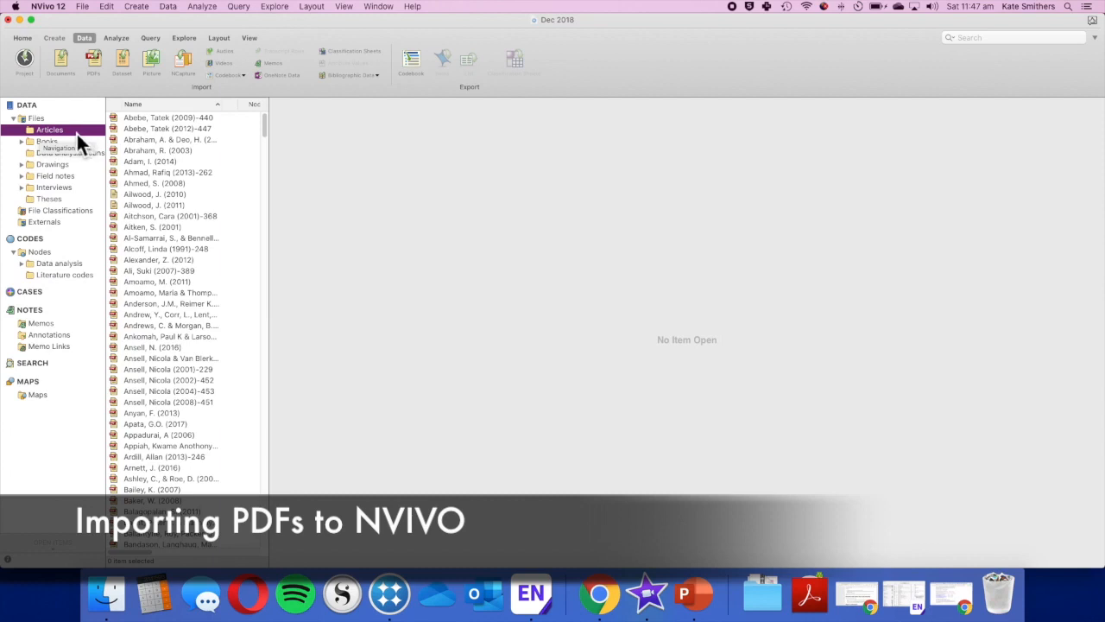
- Import the first purple-tagged article PDF from the Downloads folder into the project's Articles folder
{"action": "left_click", "coordinate": [96, 58]}
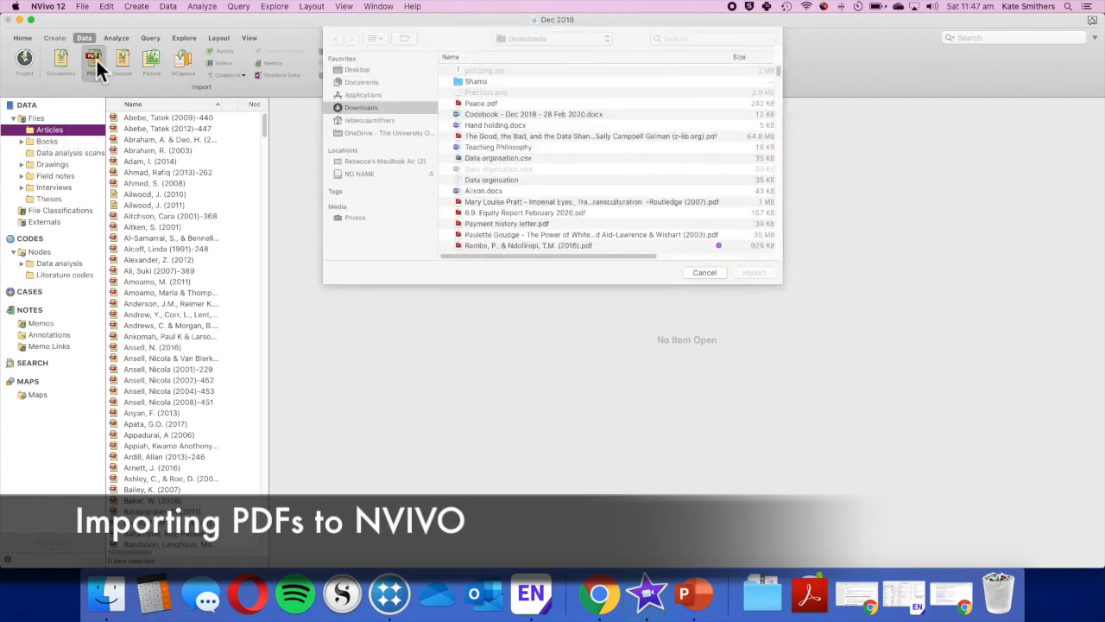
{"action": "scroll", "coordinate": [515, 211], "scroll_direction": "down", "scroll_amount": 2}
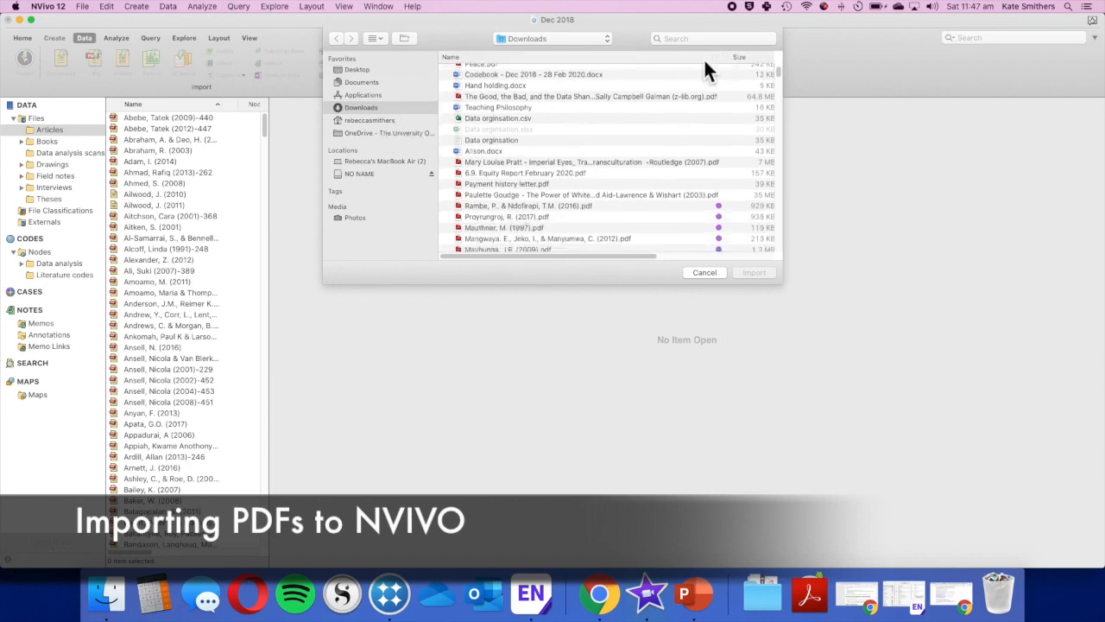
{"action": "scroll", "coordinate": [498, 204], "scroll_direction": "up", "scroll_amount": 1}
{"action": "left_click", "coordinate": [500, 209]}
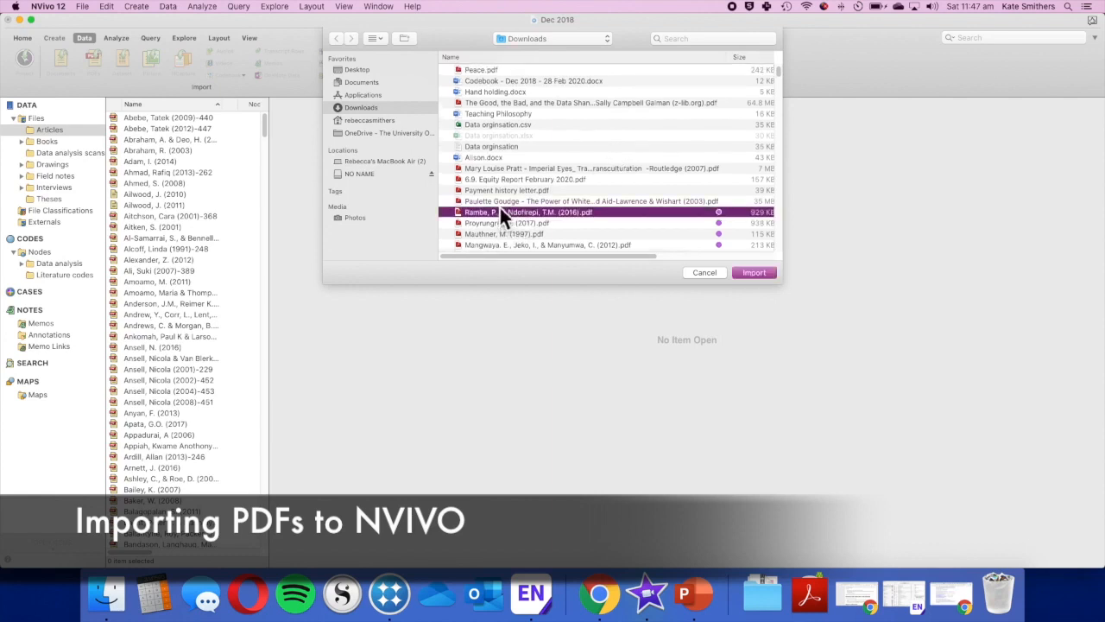
{"action": "left_click", "coordinate": [752, 272]}
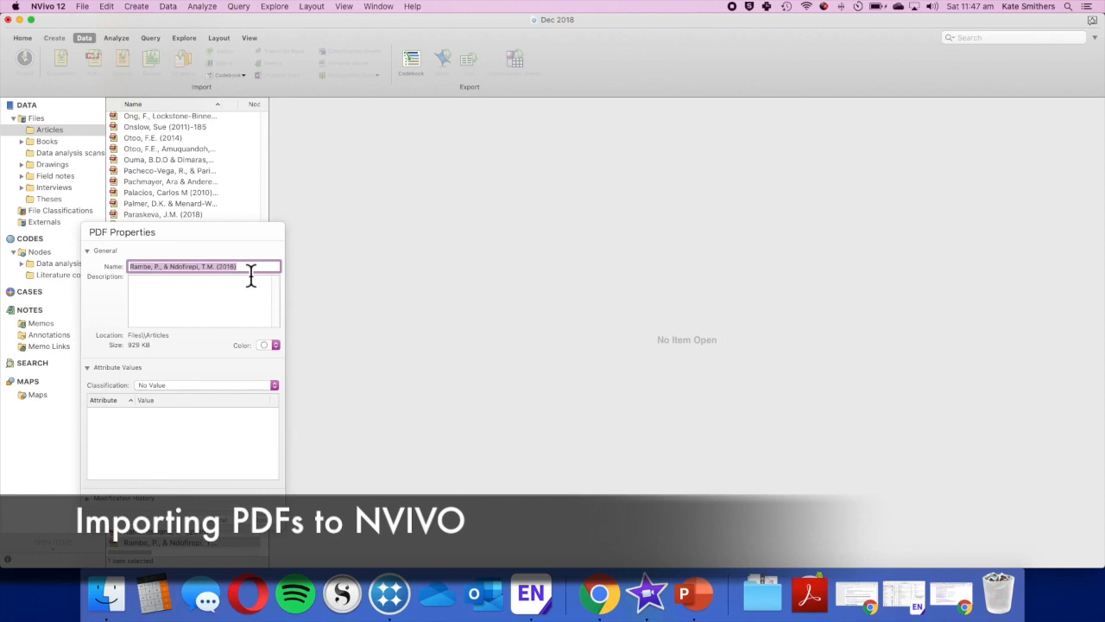
- Assign the Reference classification to the imported PDF in its properties
{"action": "left_click", "coordinate": [255, 385]}
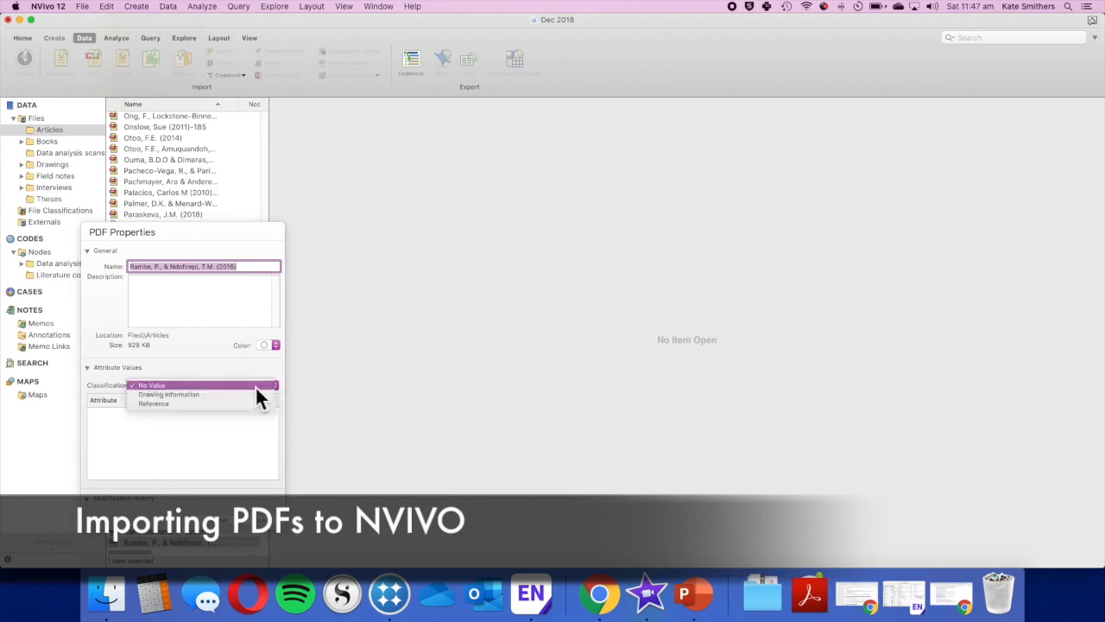
{"action": "left_click", "coordinate": [239, 405]}
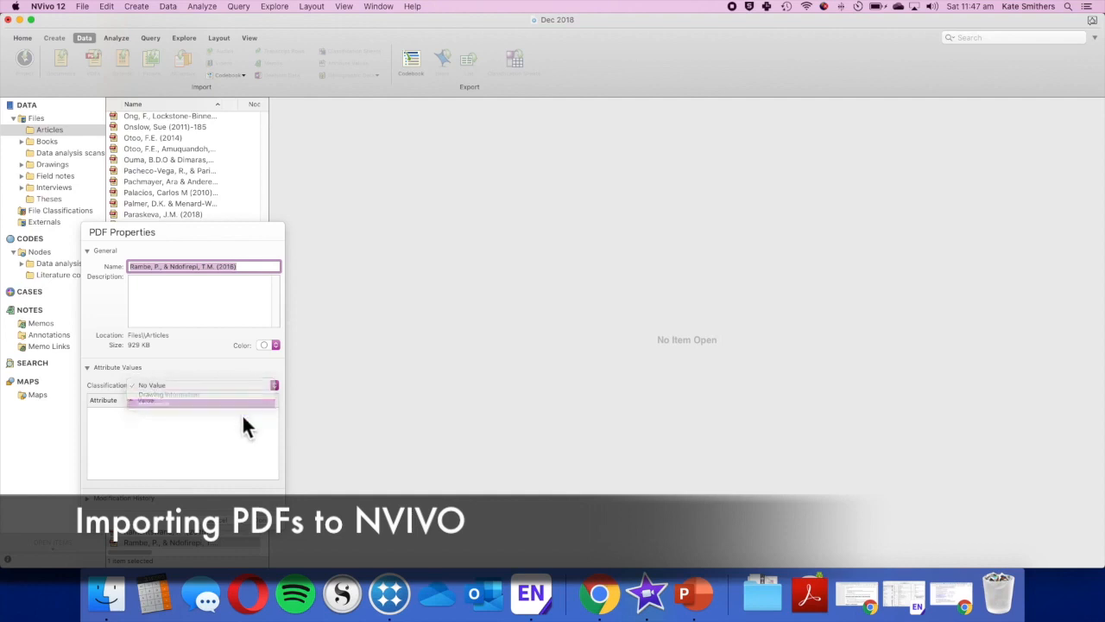
{"action": "left_click", "coordinate": [279, 535]}
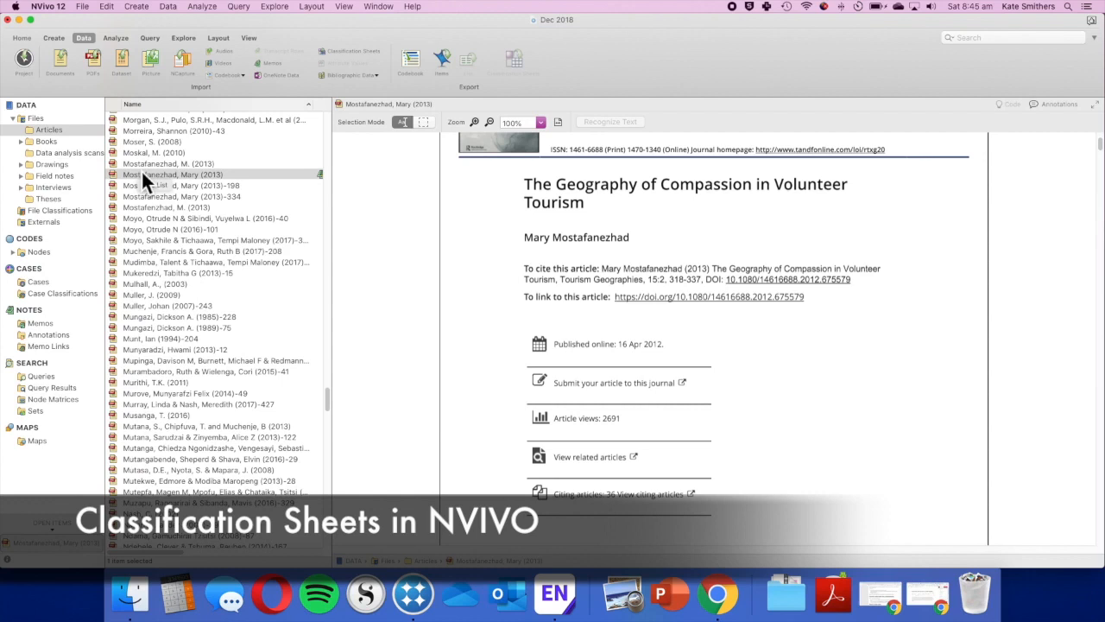
- Open the Reference file classification with its list of classified files expanded, and examine its full list of attributes
{"action": "left_click", "coordinate": [45, 211]}
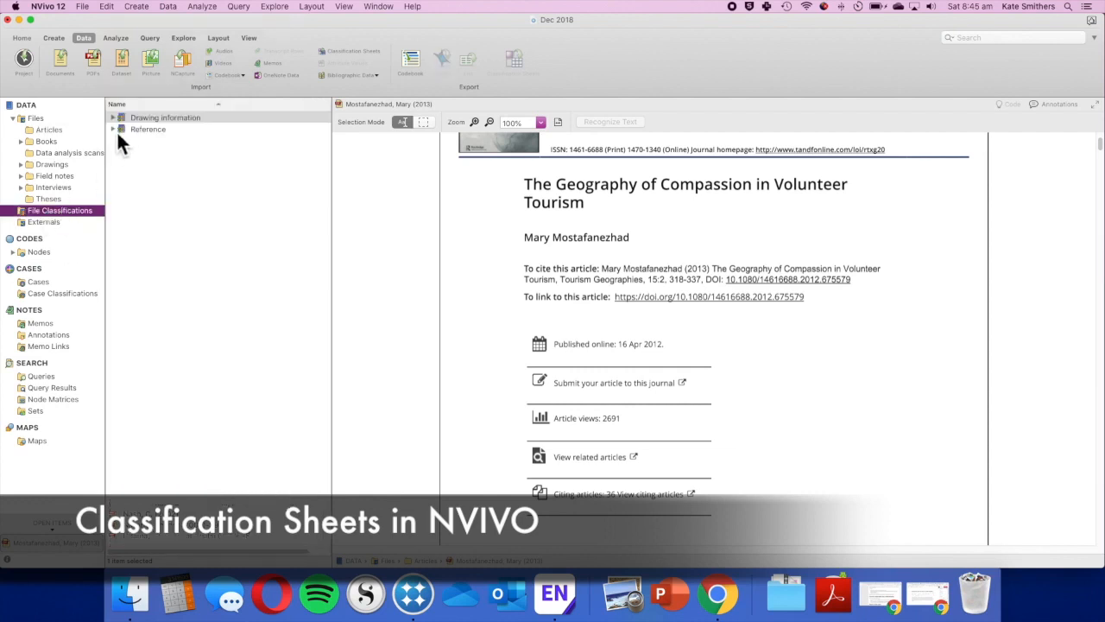
{"action": "left_click", "coordinate": [117, 130]}
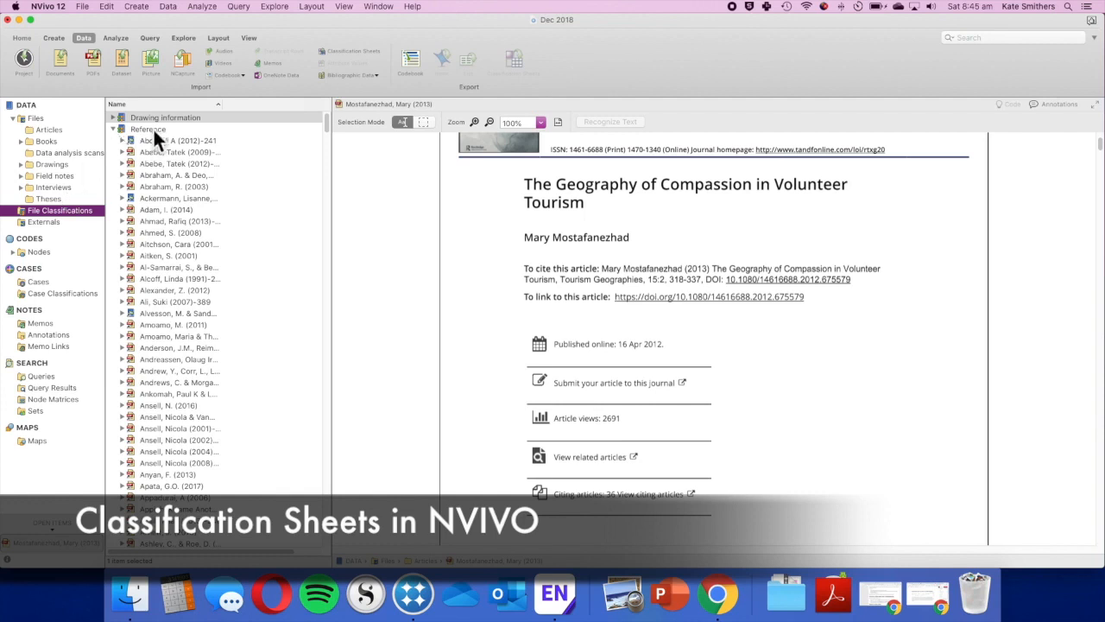
{"action": "left_click", "coordinate": [152, 129]}
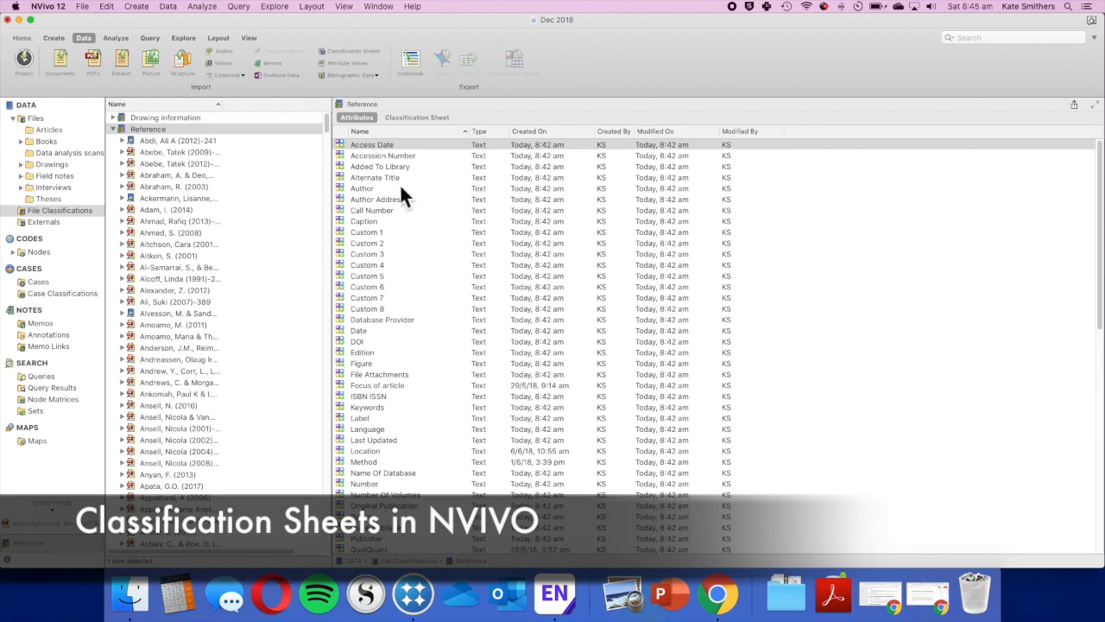
{"action": "scroll", "coordinate": [406, 180], "scroll_direction": "down", "scroll_amount": 15}
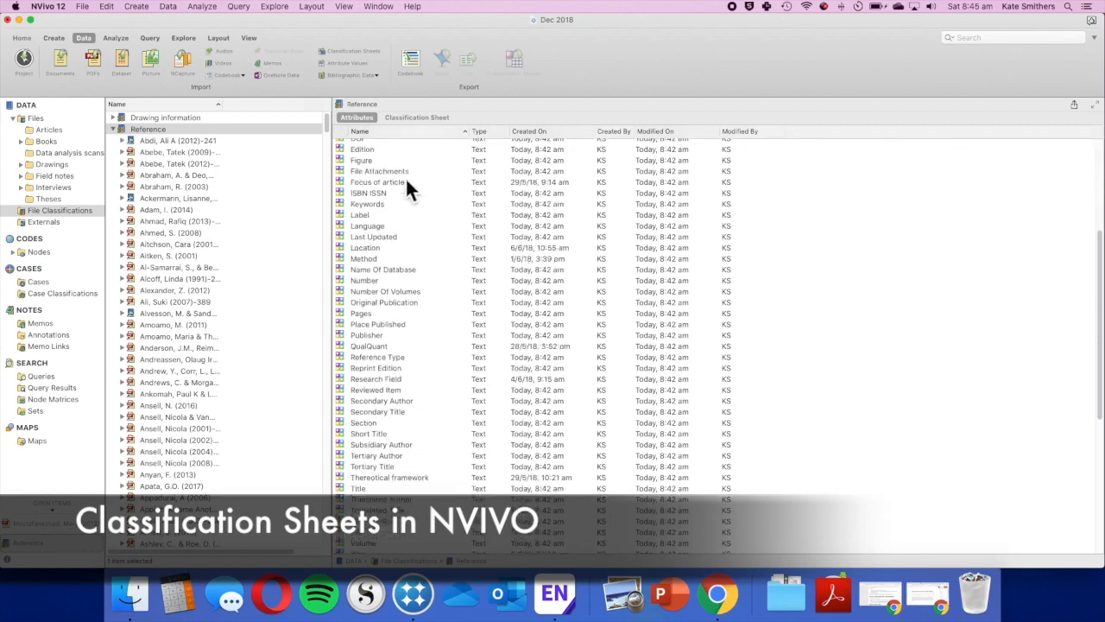
{"action": "scroll", "coordinate": [406, 183], "scroll_direction": "up", "scroll_amount": 12}
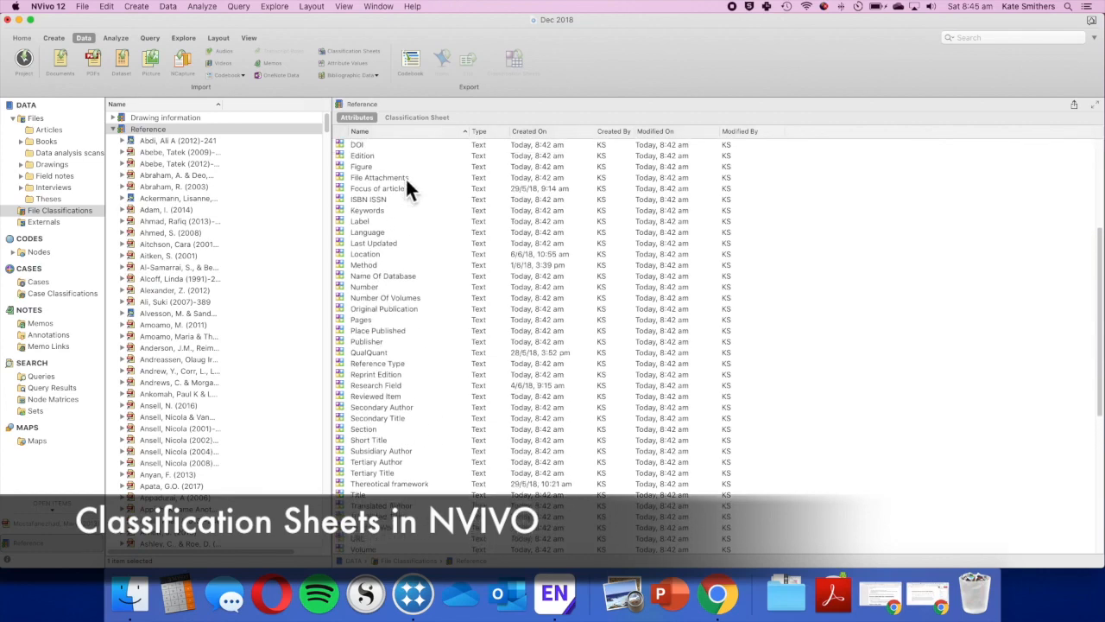
{"action": "scroll", "coordinate": [405, 176], "scroll_direction": "down", "scroll_amount": 4}
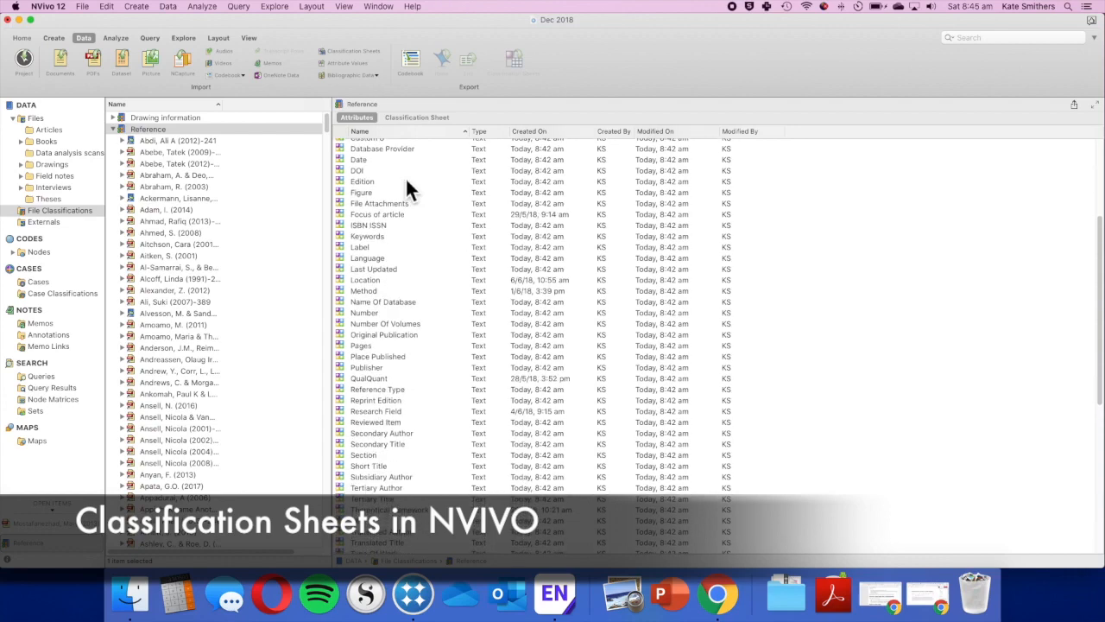
{"action": "scroll", "coordinate": [405, 176], "scroll_direction": "up", "scroll_amount": 3}
{"action": "scroll", "coordinate": [426, 215], "scroll_direction": "up", "scroll_amount": 3}
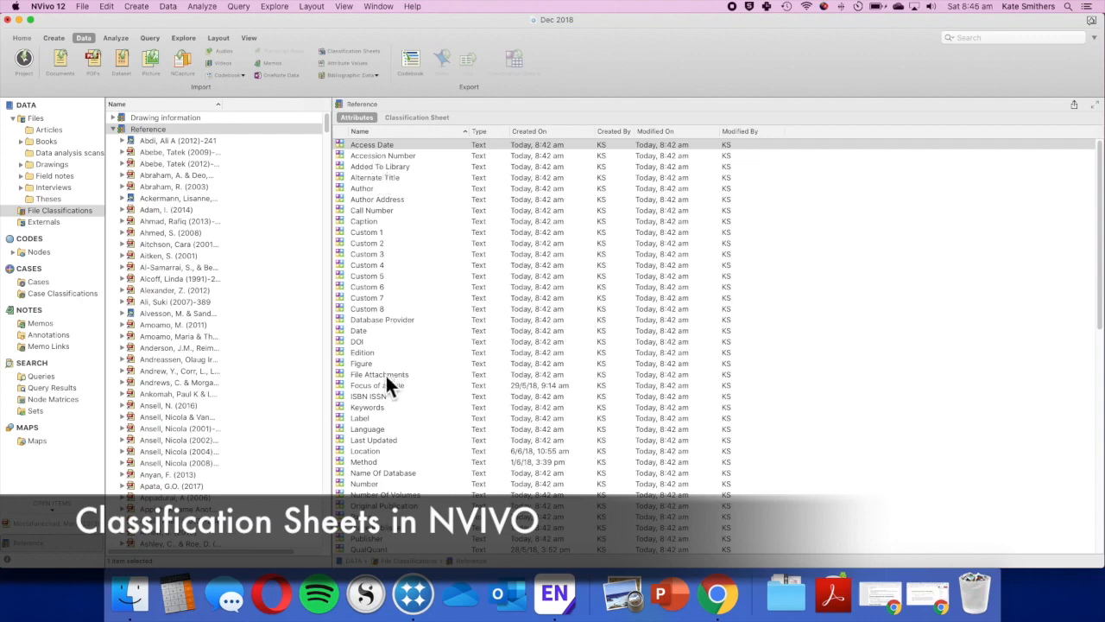
- Delete the Reference attributes from Access Date through File Attachments
{"action": "left_click", "coordinate": [371, 147]}
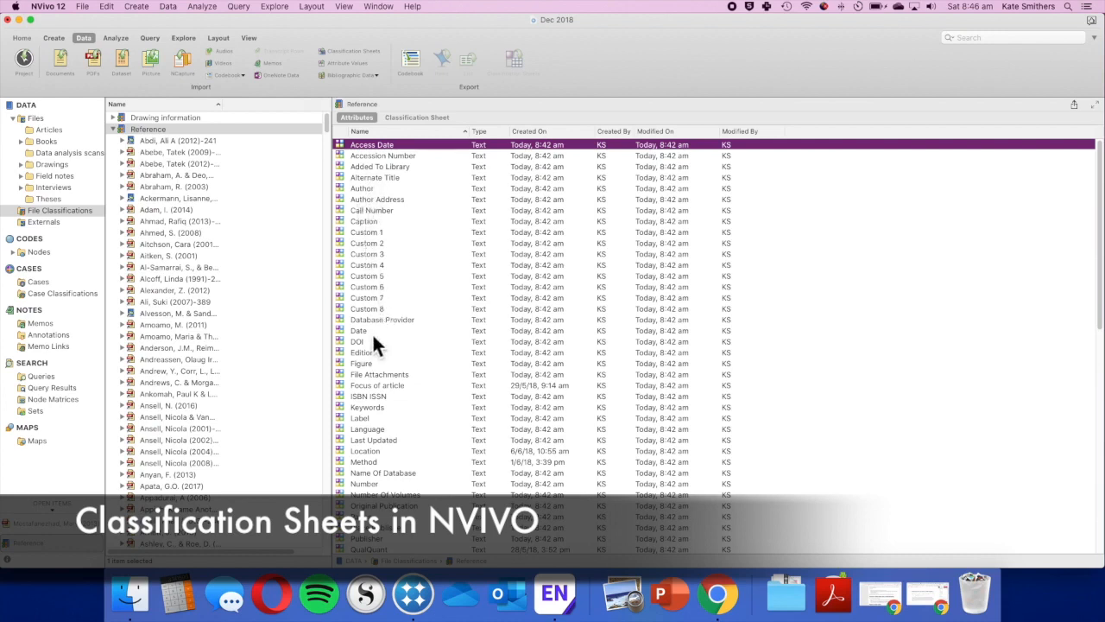
{"action": "left_click", "coordinate": [380, 375], "text": "shift"}
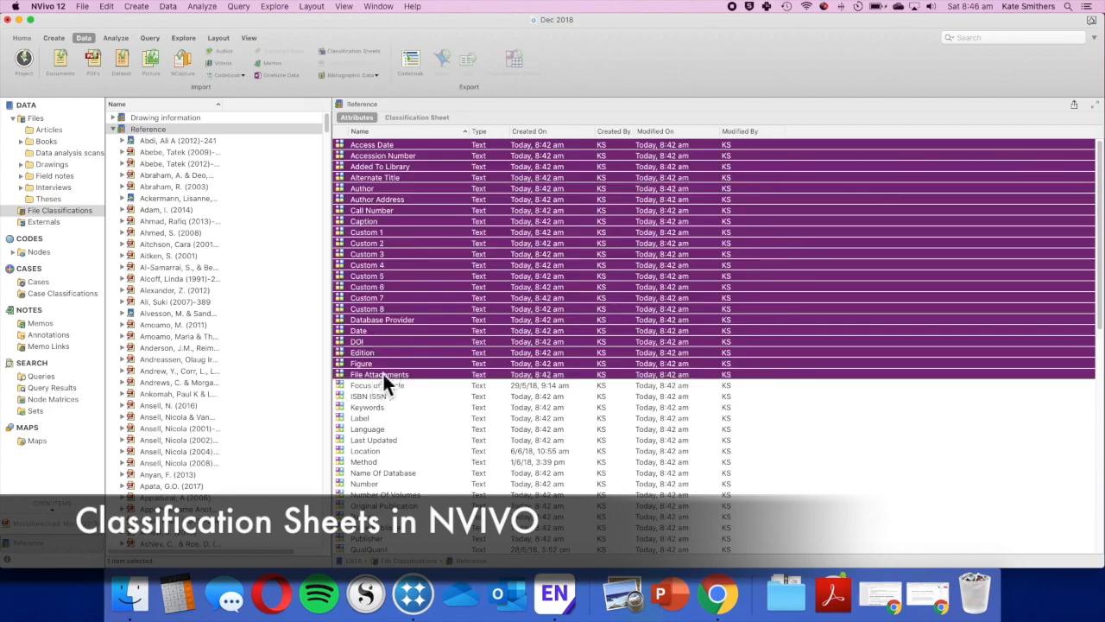
{"action": "right_click", "coordinate": [433, 337]}
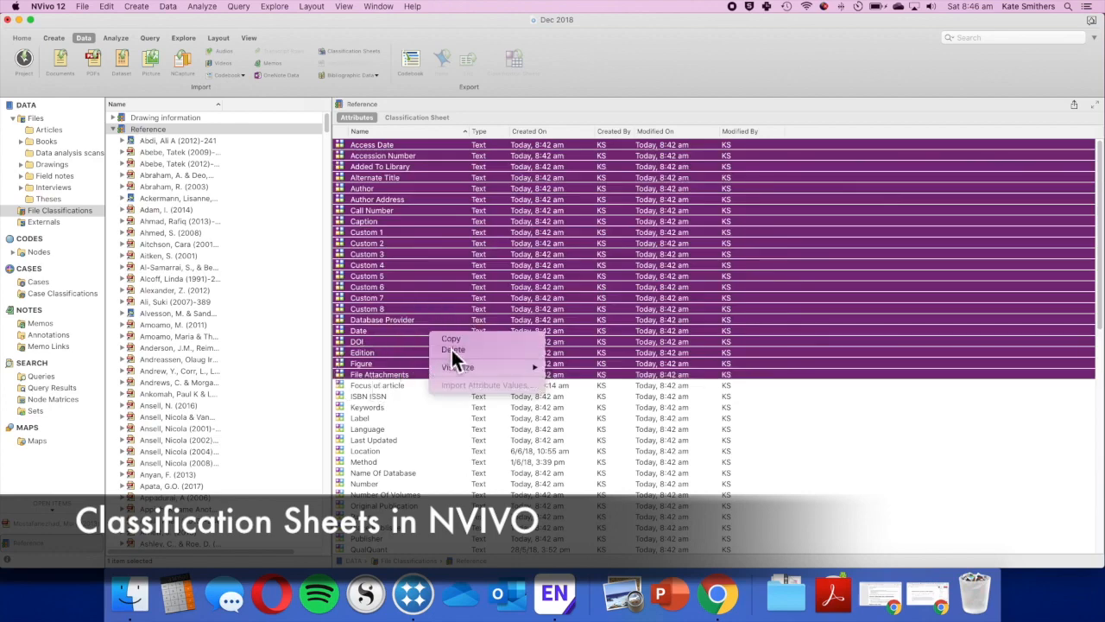
{"action": "left_click", "coordinate": [451, 347]}
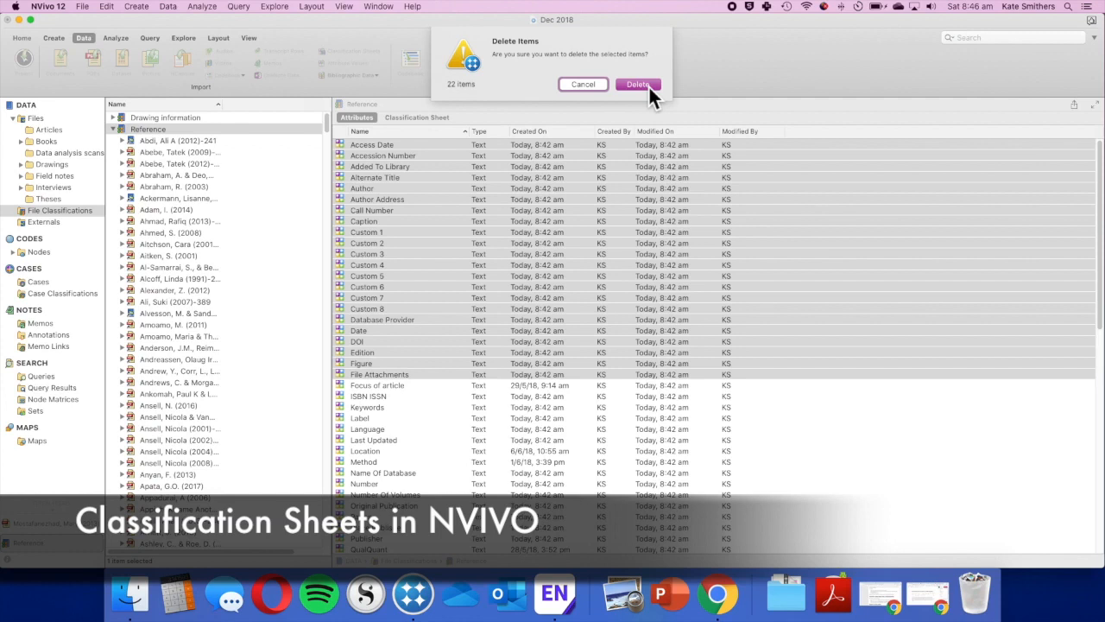
{"action": "left_click", "coordinate": [648, 84]}
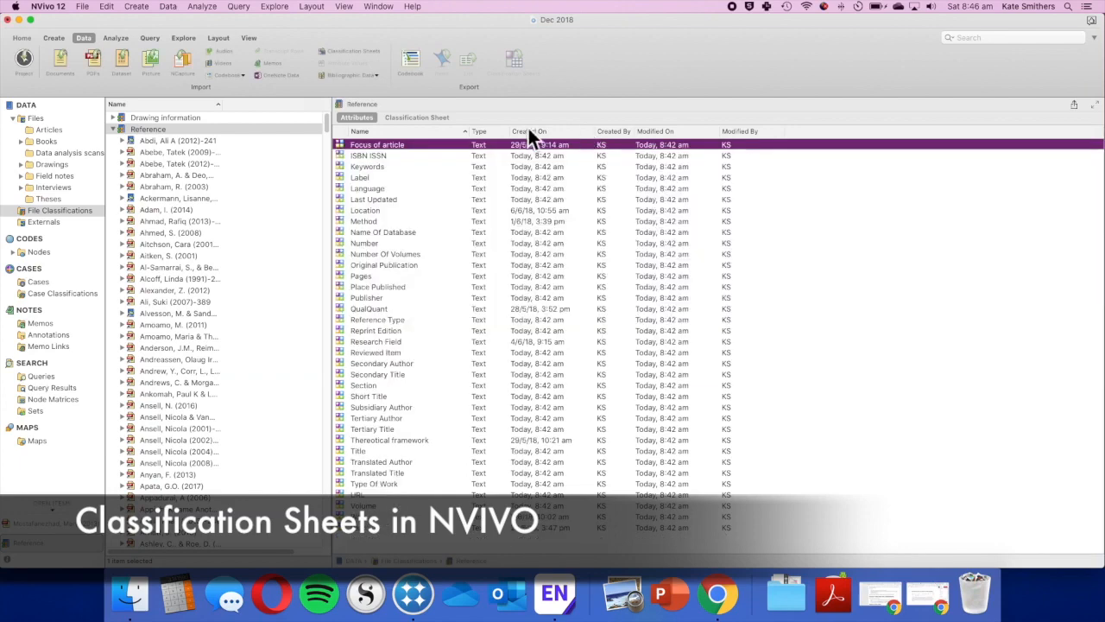
- Delete the Reference attributes from ISBN ISSN through Last Updated
{"action": "left_click", "coordinate": [390, 157]}
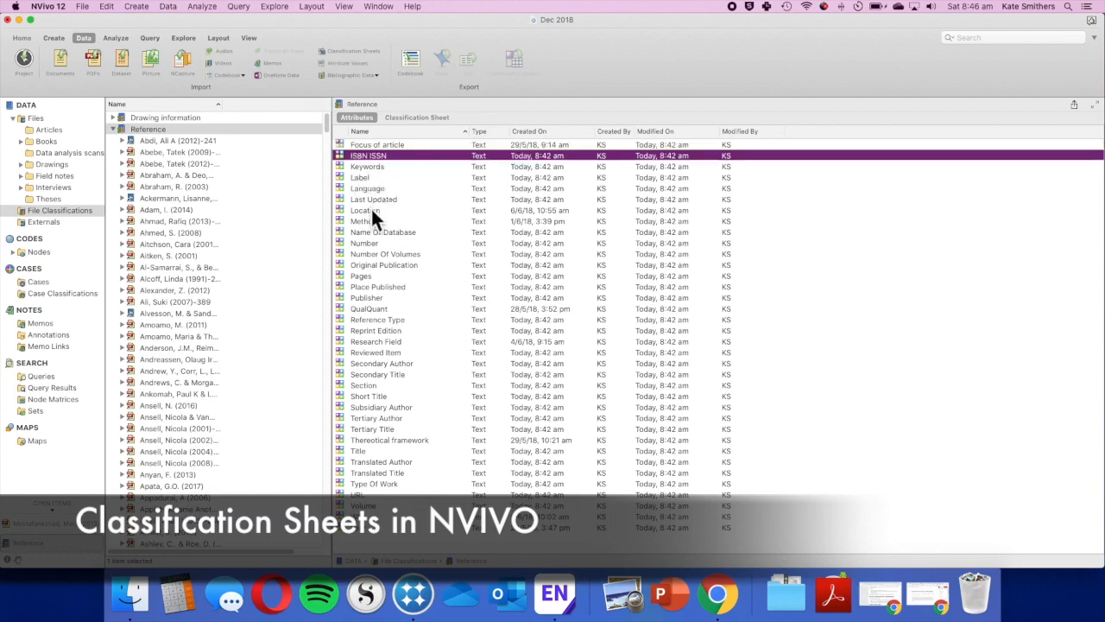
{"action": "left_click", "coordinate": [371, 200], "text": "shift"}
{"action": "right_click", "coordinate": [369, 171]}
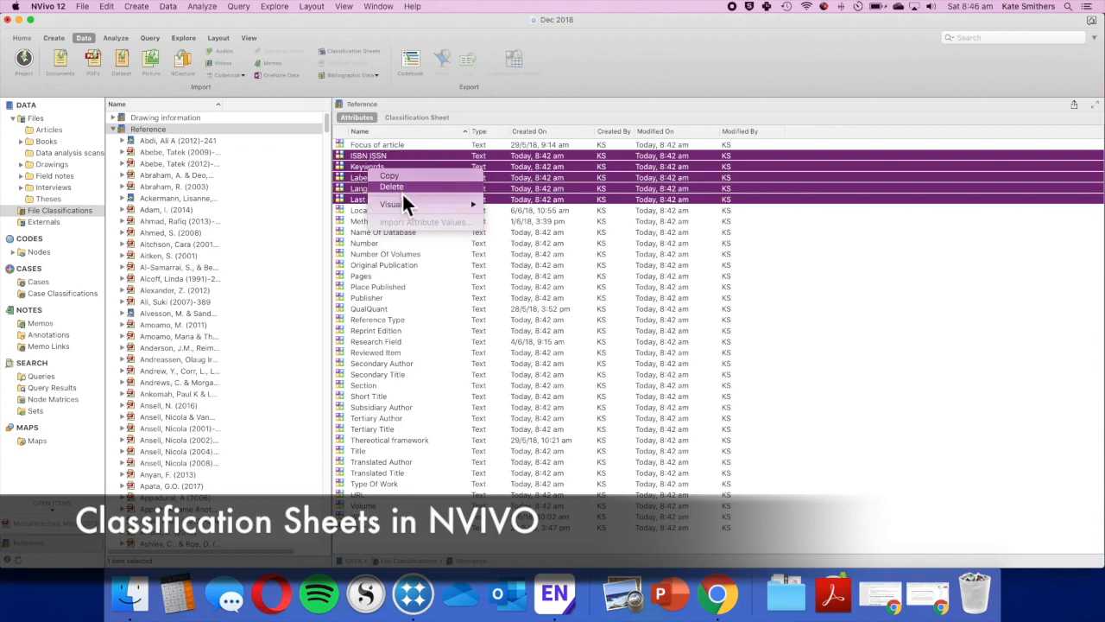
{"action": "left_click", "coordinate": [401, 188]}
{"action": "left_click", "coordinate": [636, 83]}
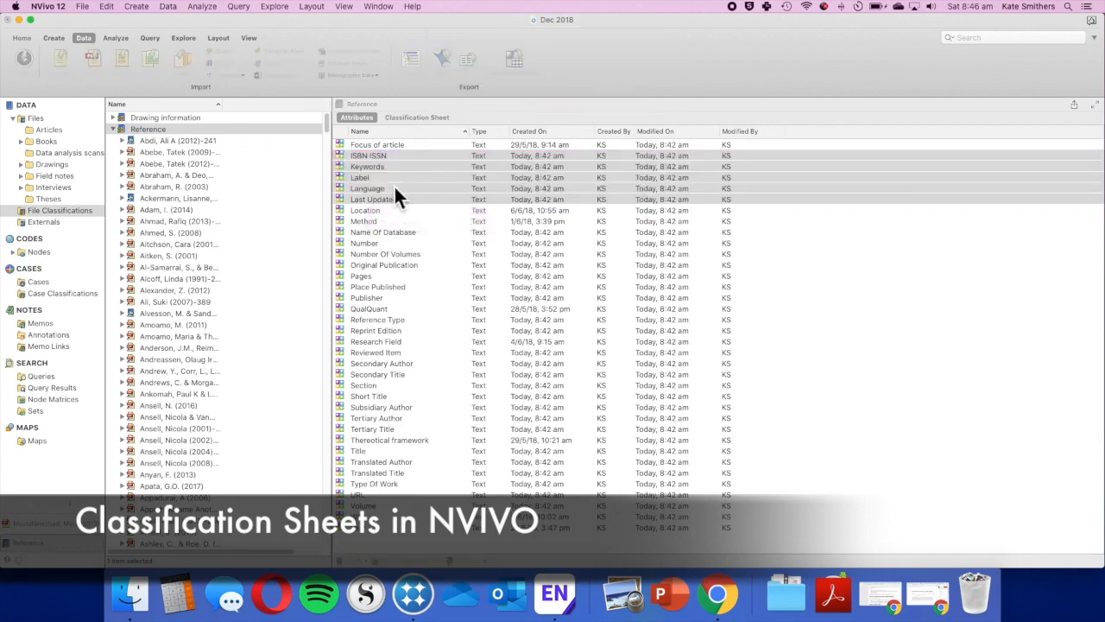
- Delete the Reference attributes from Name Of Database through Publisher and from Title through Volume
{"action": "left_click", "coordinate": [393, 179]}
{"action": "left_click", "coordinate": [364, 242], "text": "shift"}
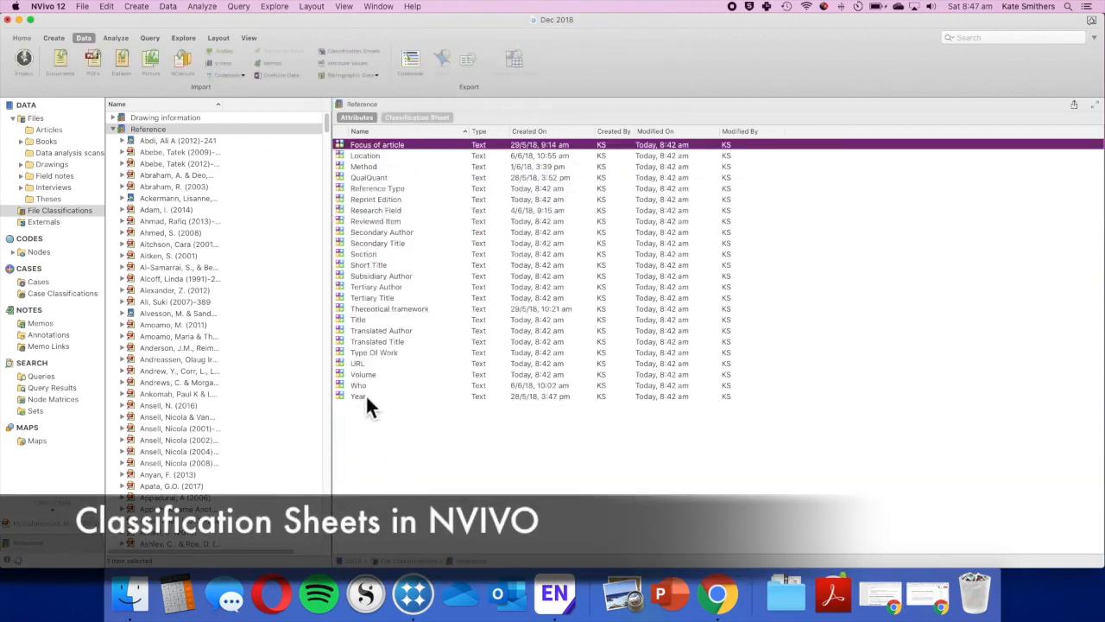
{"action": "left_click", "coordinate": [365, 374]}
{"action": "left_click", "coordinate": [362, 320], "text": "shift"}
{"action": "right_click", "coordinate": [371, 322]}
{"action": "key", "text": "Escape"}
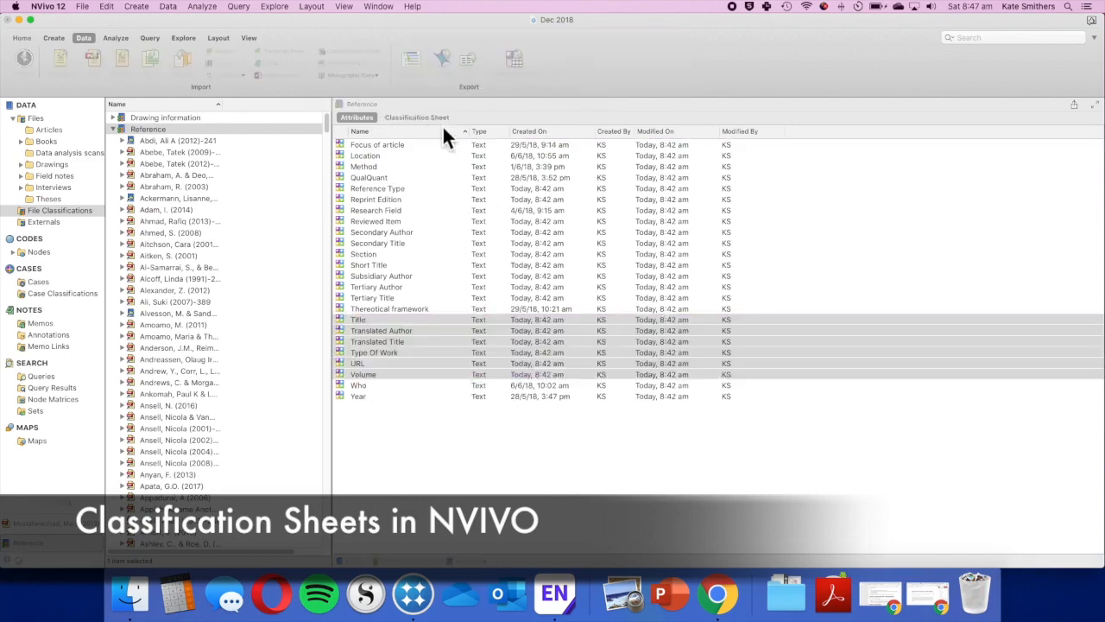
- Delete the Reference Type and Reprint Edition attributes together with those from Reviewed Item through Tertiary Title
{"action": "left_click", "coordinate": [375, 190]}
{"action": "left_click", "coordinate": [377, 200], "text": "super"}
{"action": "left_click", "coordinate": [384, 221], "text": "super"}
{"action": "left_click", "coordinate": [385, 297], "text": "shift"}
{"action": "right_click", "coordinate": [385, 253]}
{"action": "left_click", "coordinate": [408, 269]}
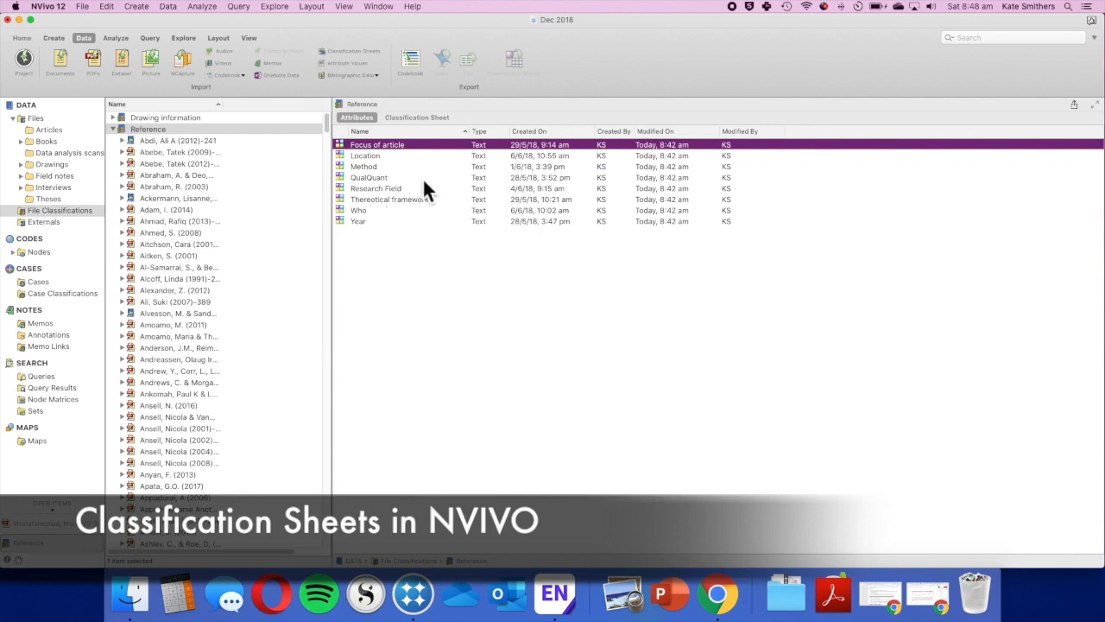
- Review the attributes kept in the Reference classification and open its classification sheet
{"action": "left_click", "coordinate": [403, 226]}
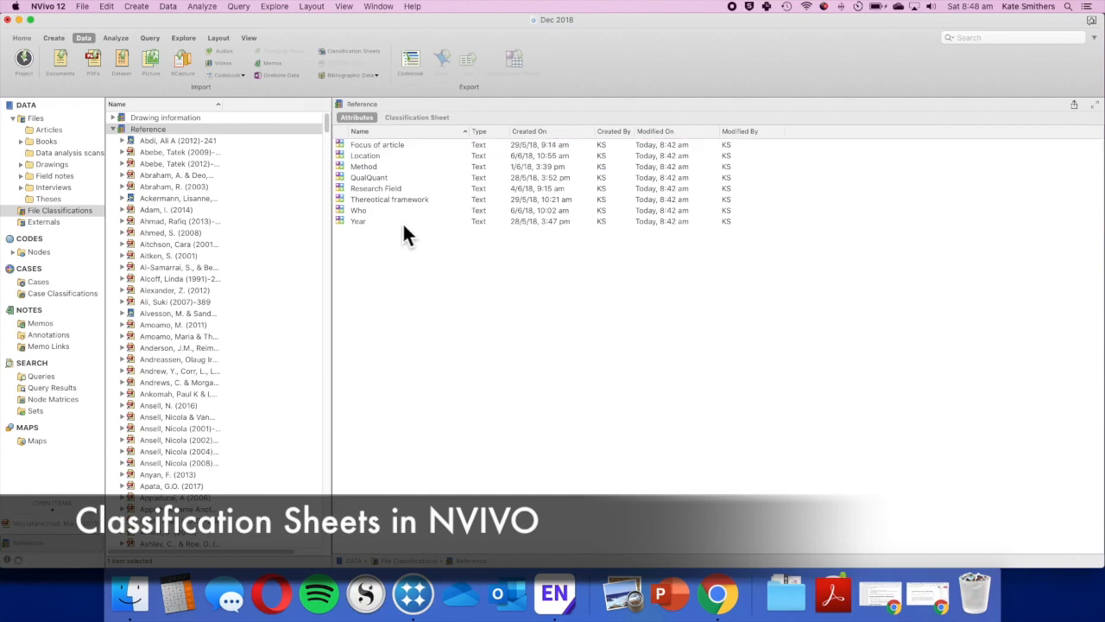
{"action": "right_click", "coordinate": [401, 266]}
{"action": "left_click", "coordinate": [386, 260]}
{"action": "left_click", "coordinate": [149, 129]}
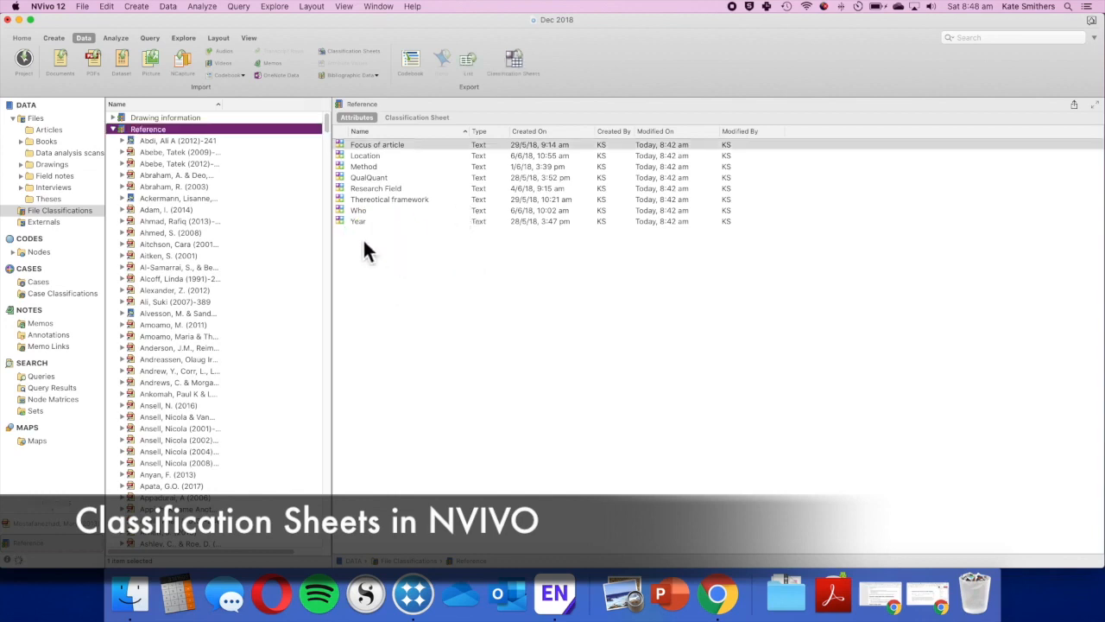
{"action": "left_click", "coordinate": [429, 122]}
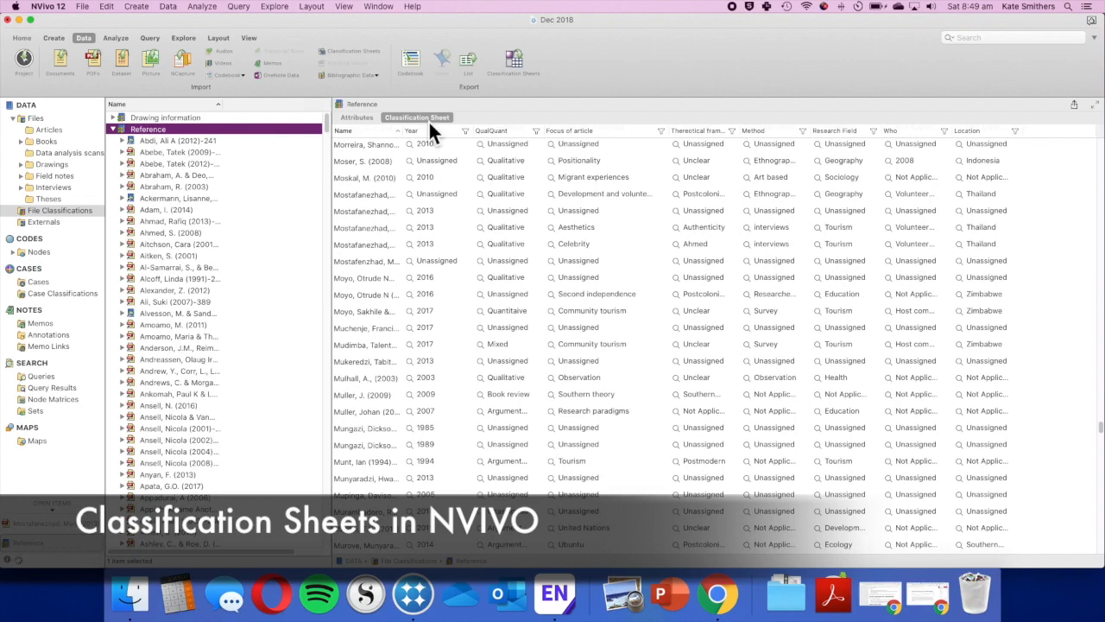
- Browse the Reference classification sheet from its first row and compare its columns with the attribute list
{"action": "scroll", "coordinate": [583, 269], "scroll_direction": "up", "scroll_amount": 10}
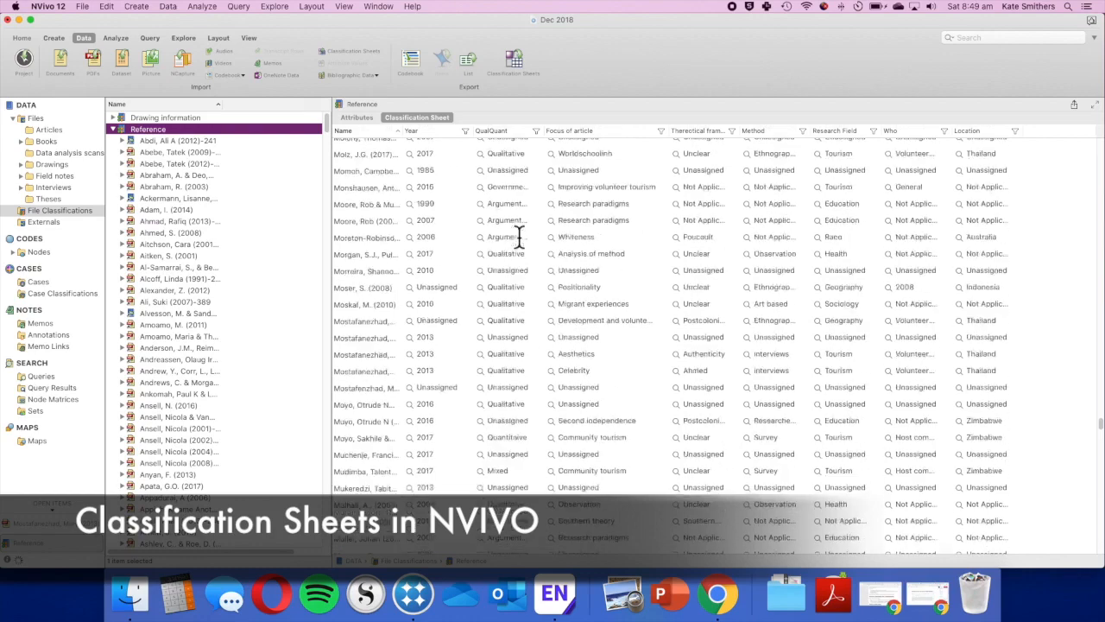
{"action": "left_click", "coordinate": [518, 229]}
{"action": "left_click_drag", "start_coordinate": [1101, 415], "coordinate": [1101, 114]}
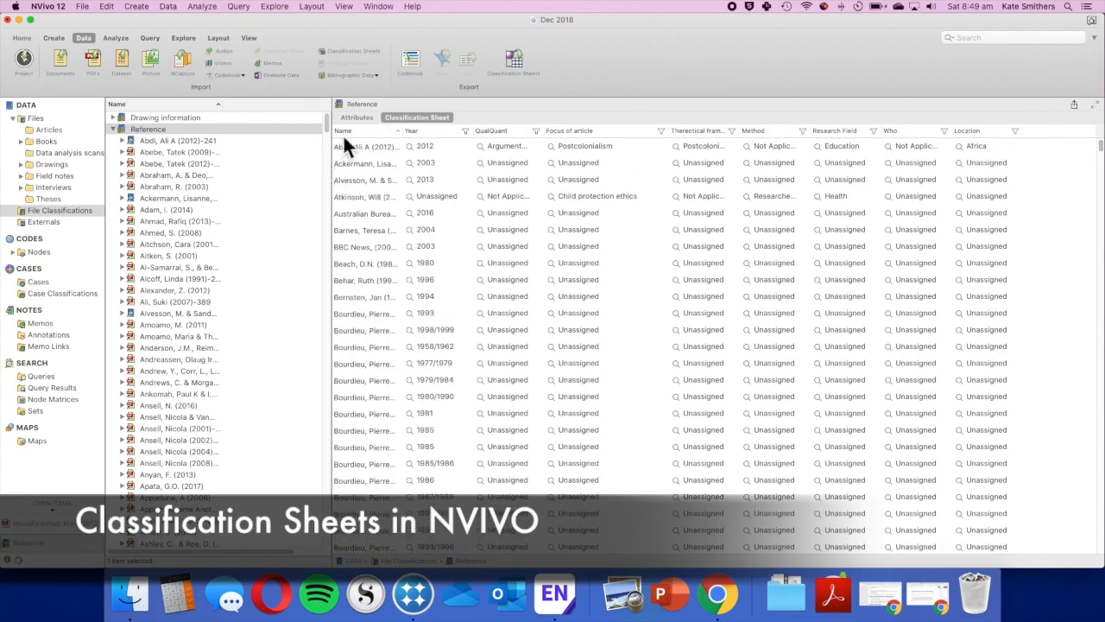
{"action": "left_click", "coordinate": [400, 131]}
{"action": "left_click", "coordinate": [399, 132]}
{"action": "left_click", "coordinate": [367, 119]}
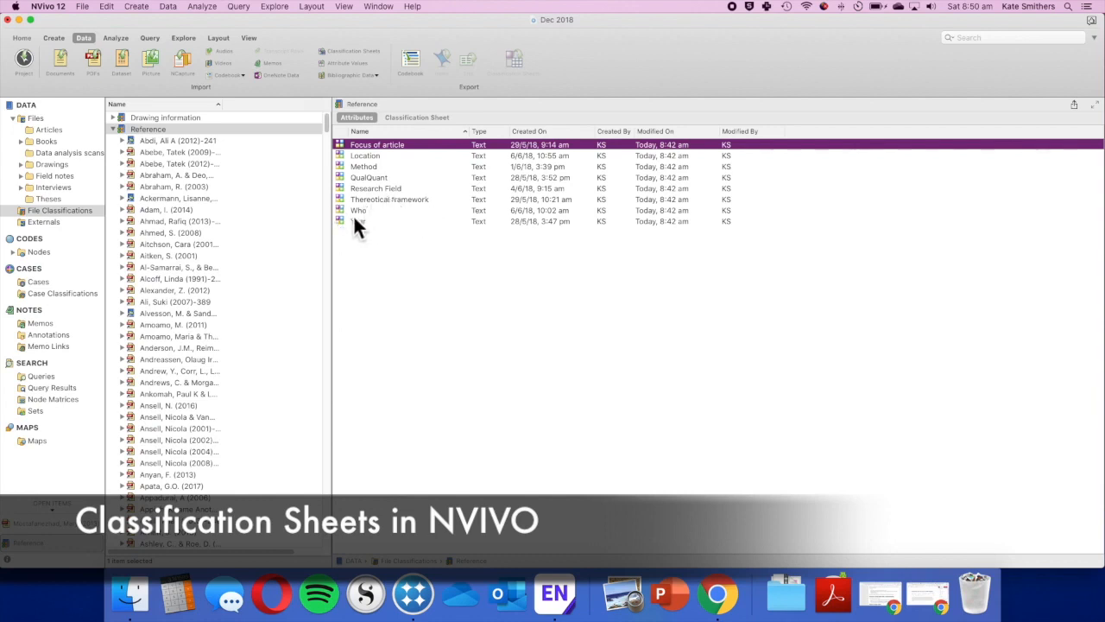
{"action": "left_click", "coordinate": [398, 117]}
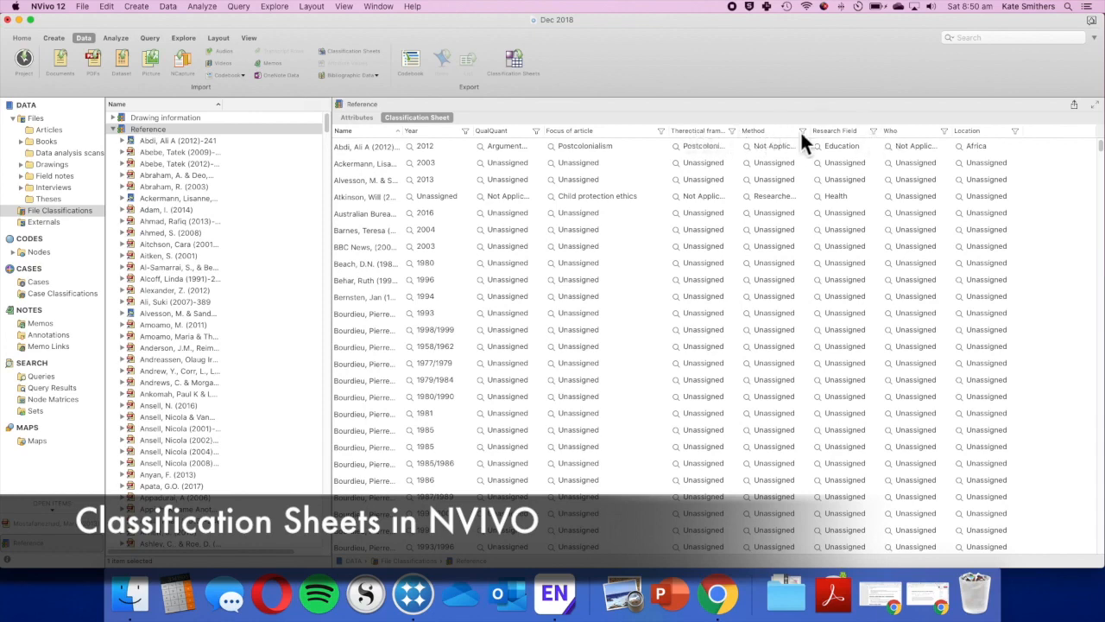
- Filter the classification sheet to show only rows whose Research Field equals Tourism and look through them
{"action": "left_click", "coordinate": [874, 132]}
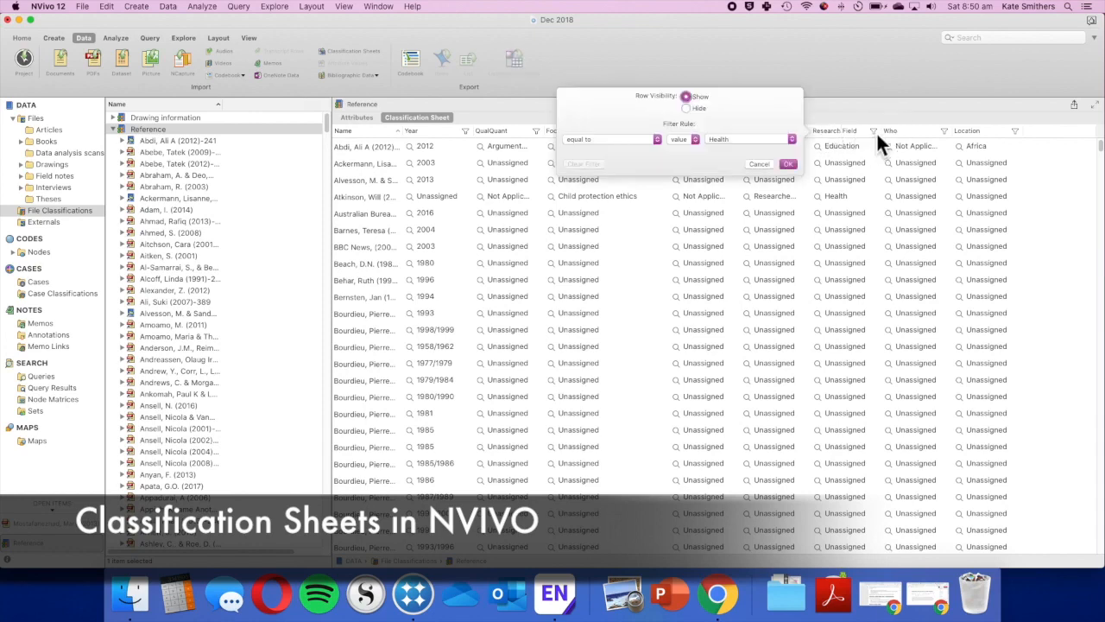
{"action": "left_click", "coordinate": [715, 139]}
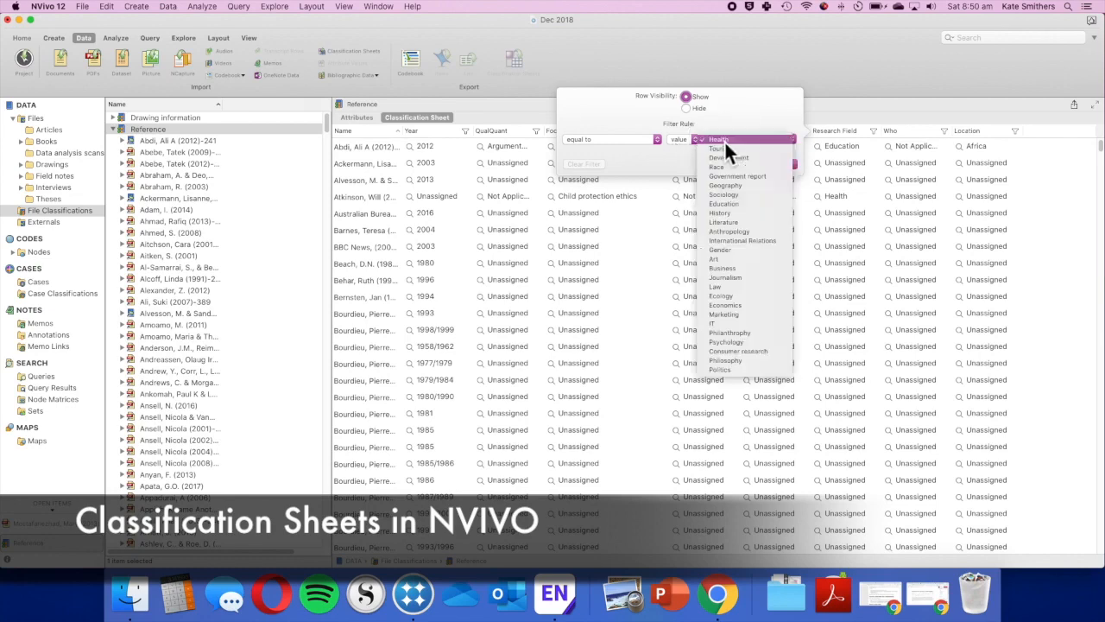
{"action": "left_click", "coordinate": [746, 153]}
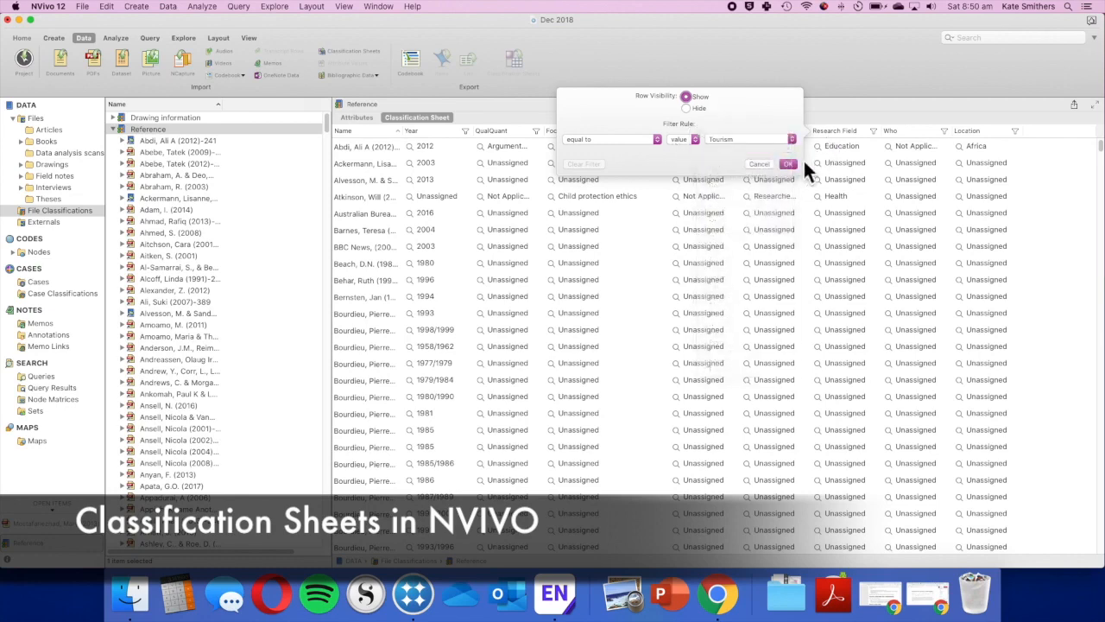
{"action": "left_click", "coordinate": [800, 163]}
{"action": "scroll", "coordinate": [833, 177], "scroll_direction": "down", "scroll_amount": 15}
{"action": "scroll", "coordinate": [831, 173], "scroll_direction": "down", "scroll_amount": 20}
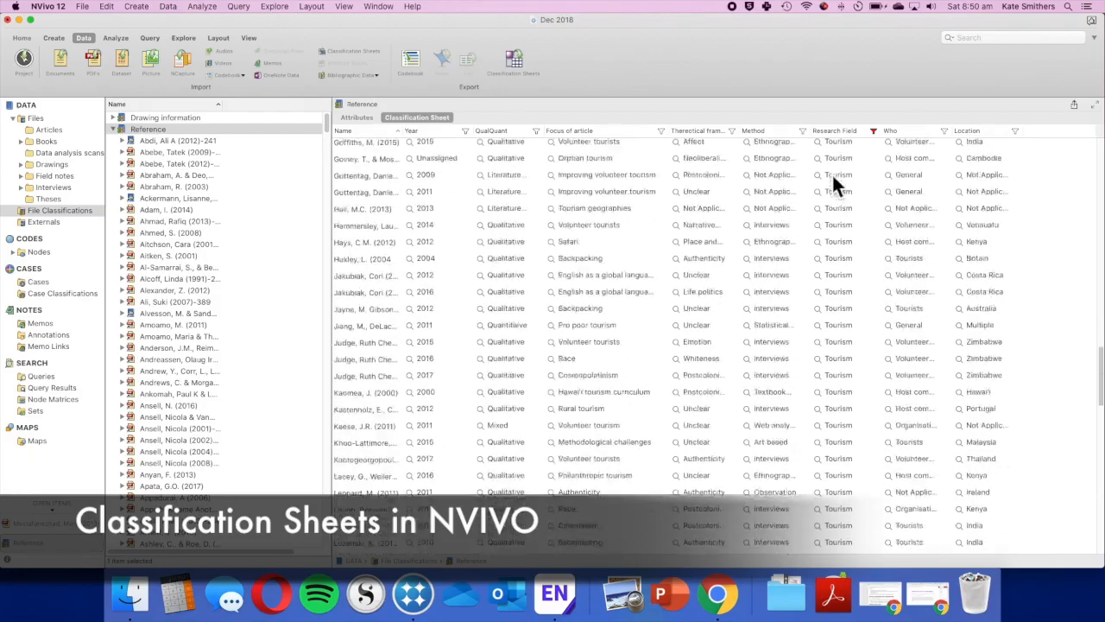
{"action": "scroll", "coordinate": [832, 172], "scroll_direction": "up", "scroll_amount": 20}
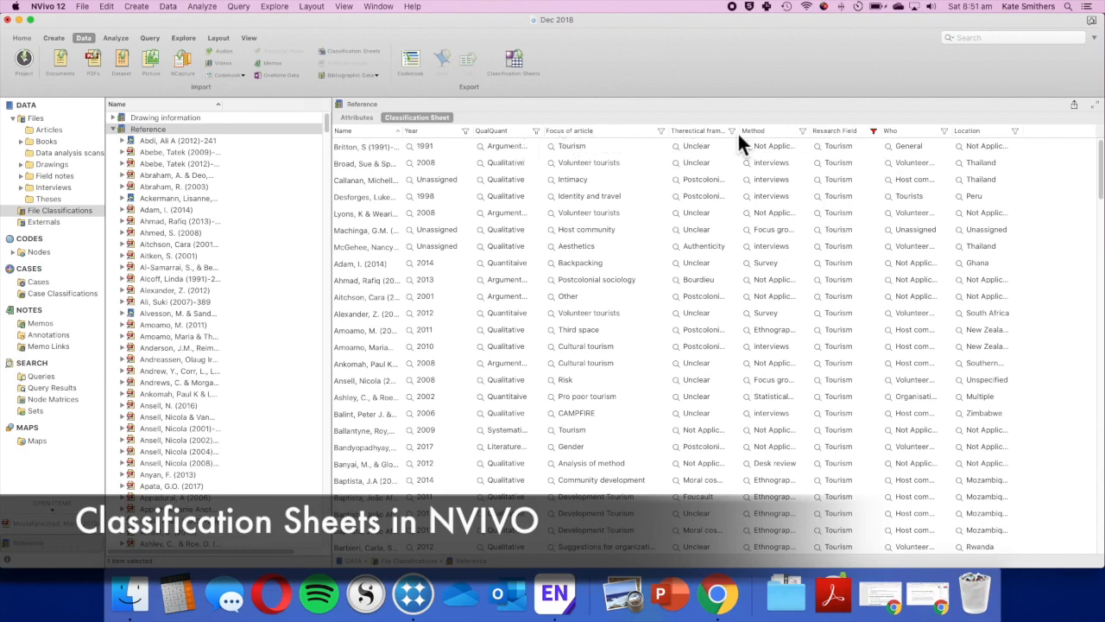
- Narrow the rows further to those whose Thereotical framework equals Foucault
{"action": "left_click", "coordinate": [734, 132]}
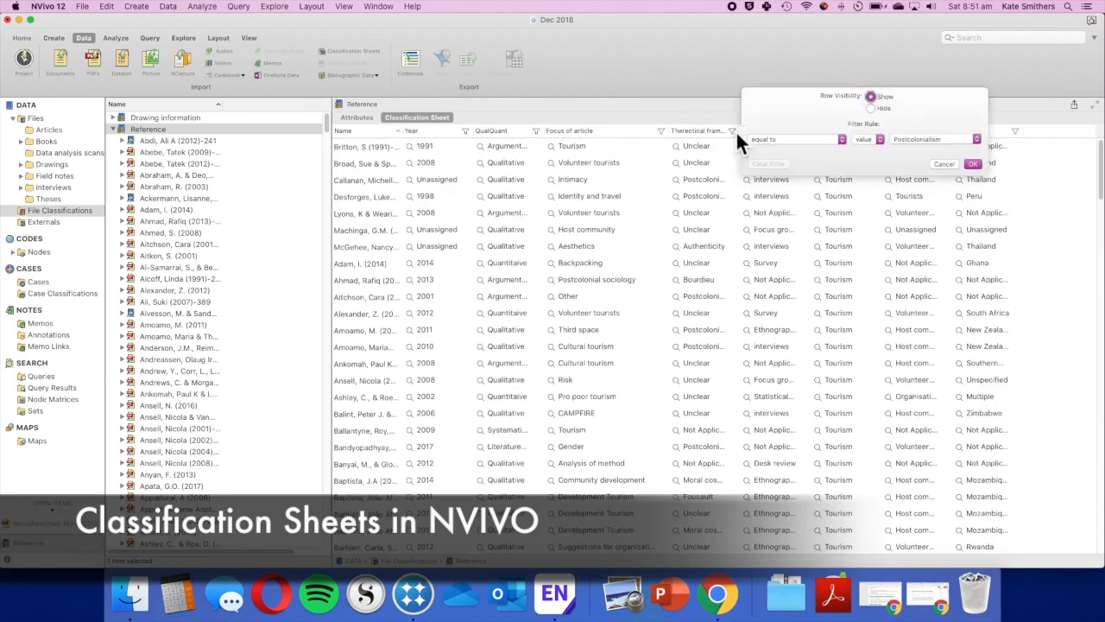
{"action": "left_click", "coordinate": [920, 141]}
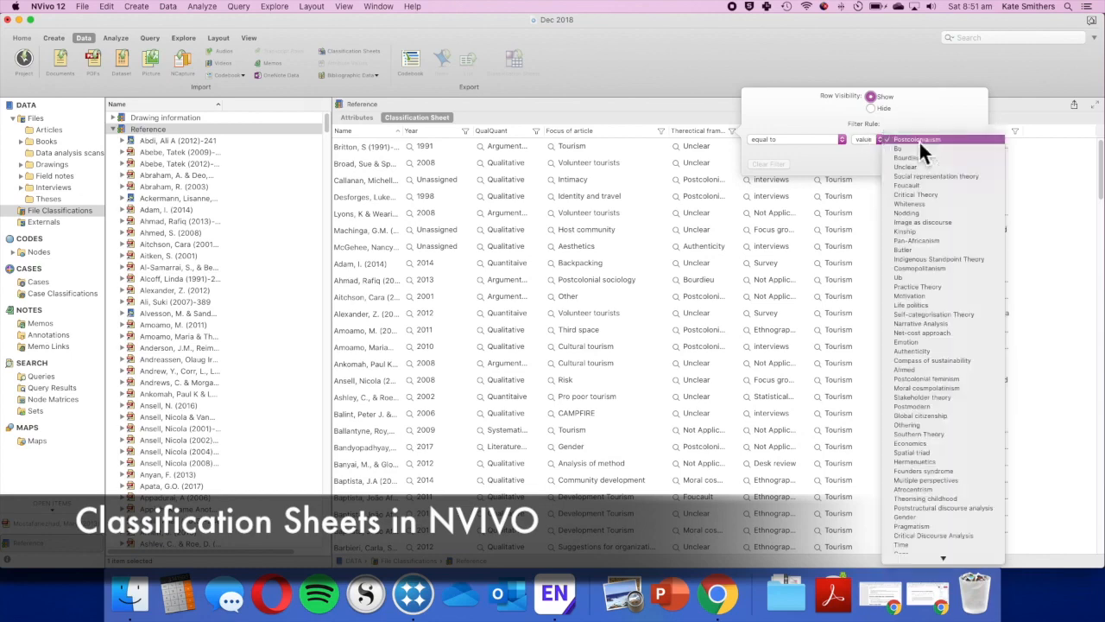
{"action": "left_click", "coordinate": [927, 185]}
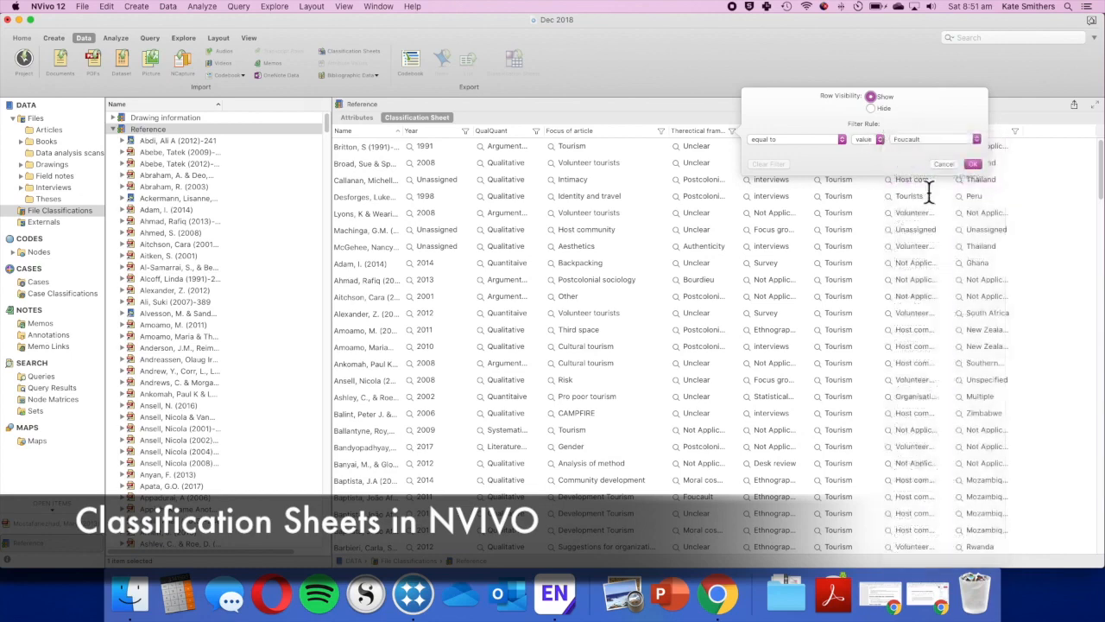
{"action": "left_click", "coordinate": [974, 165]}
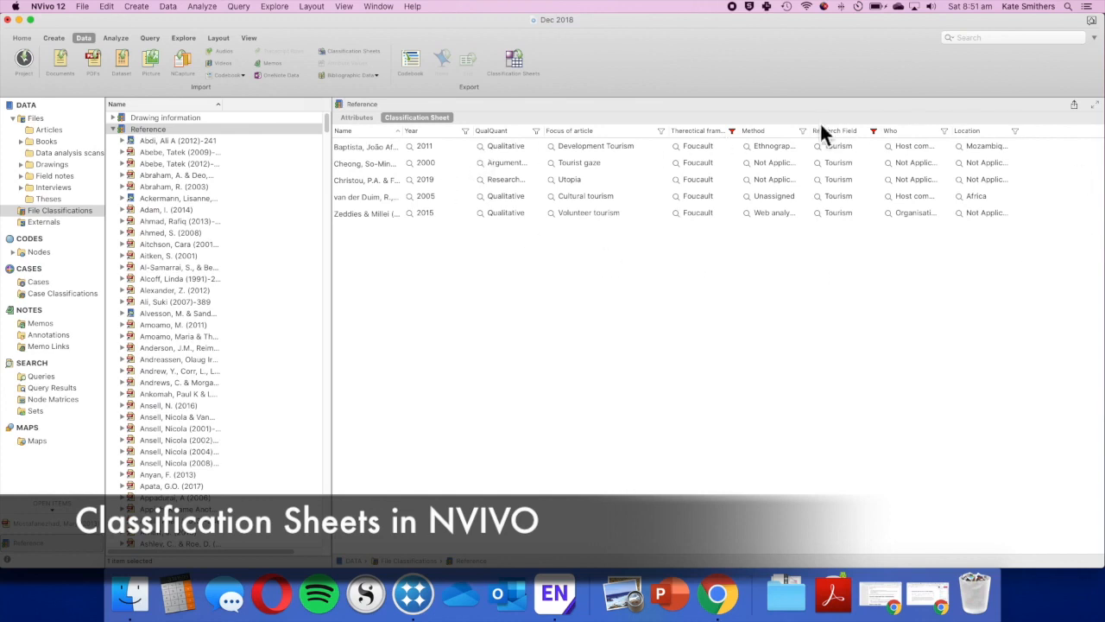
- Clear the Research Field and Thereotical framework filters and look over the full classification sheet again
{"action": "left_click", "coordinate": [875, 132]}
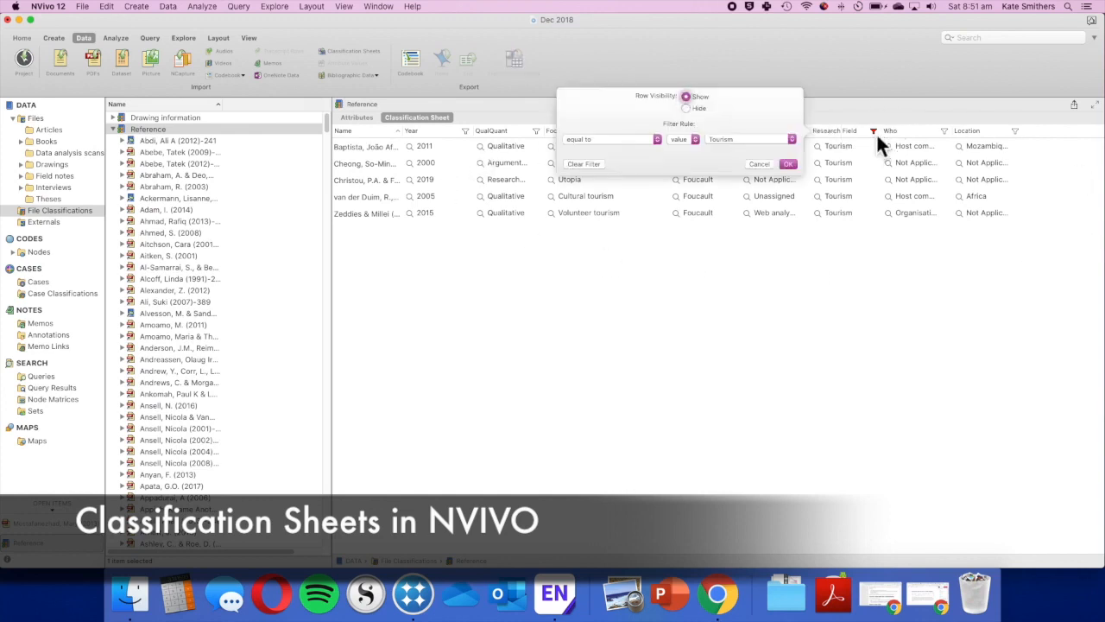
{"action": "left_click", "coordinate": [570, 164]}
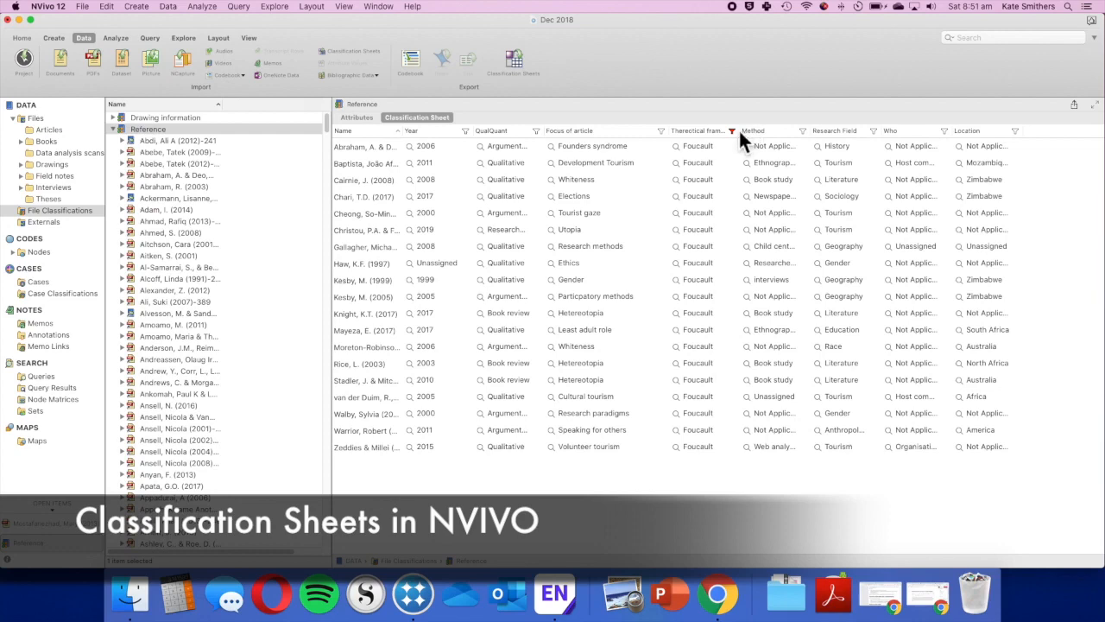
{"action": "left_click", "coordinate": [733, 131]}
{"action": "left_click", "coordinate": [765, 165]}
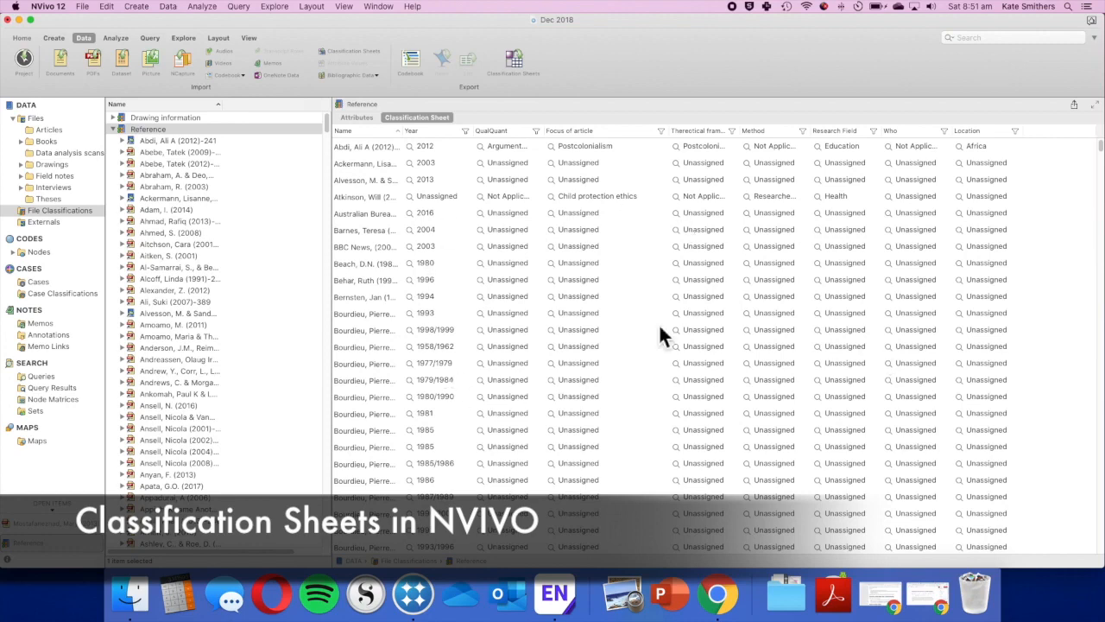
{"action": "scroll", "coordinate": [661, 323], "scroll_direction": "down", "scroll_amount": 10}
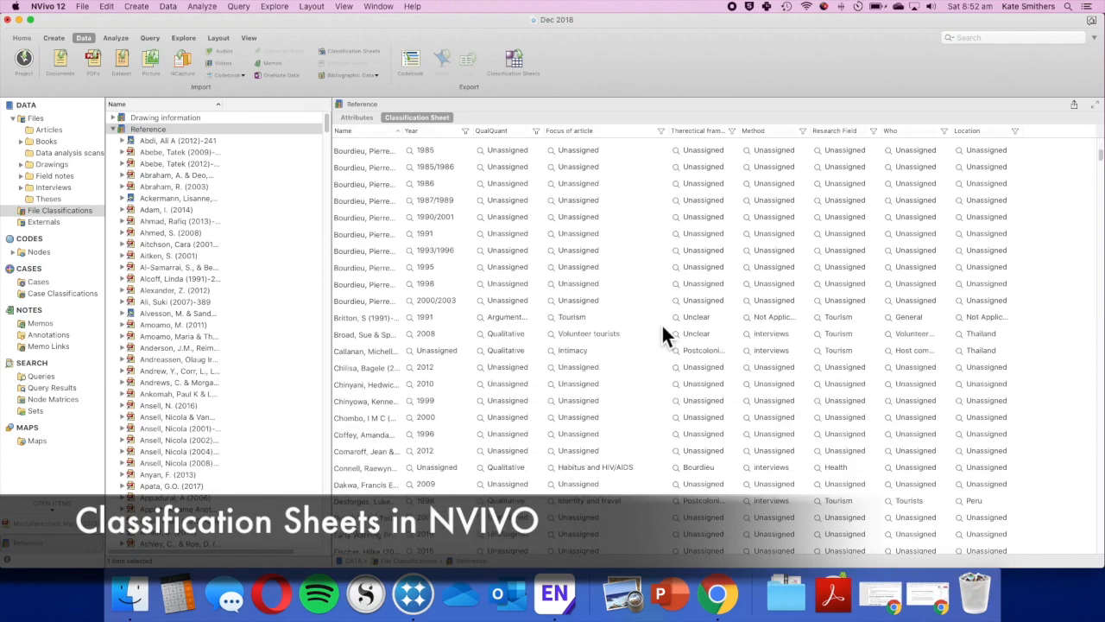
{"action": "scroll", "coordinate": [661, 323], "scroll_direction": "down", "scroll_amount": 2}
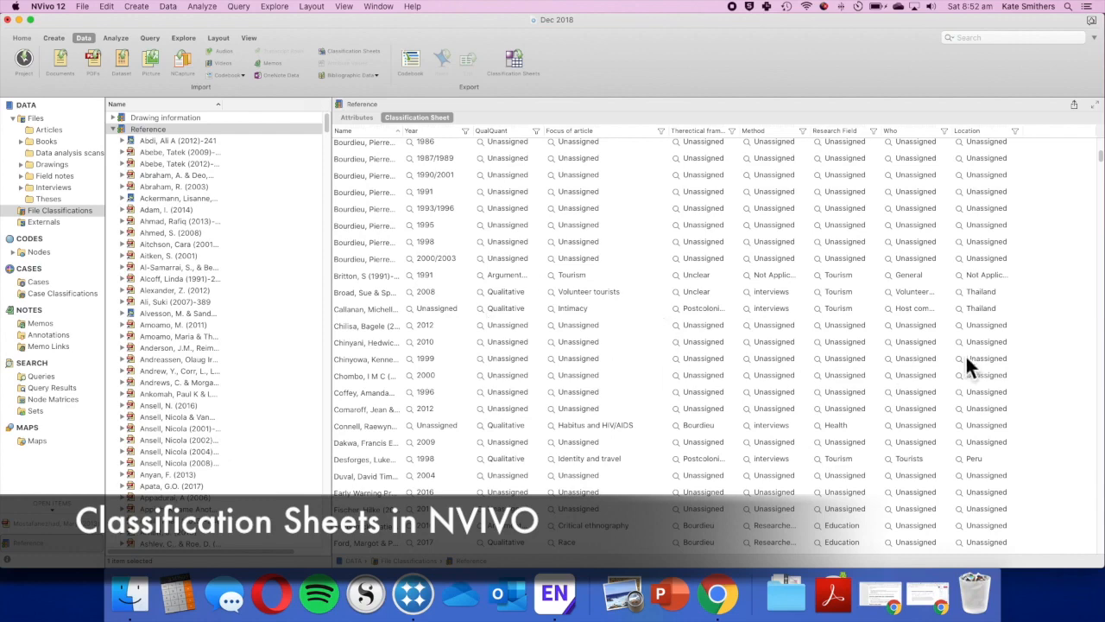
{"action": "scroll", "coordinate": [555, 177], "scroll_direction": "up", "scroll_amount": 9}
{"action": "scroll", "coordinate": [556, 179], "scroll_direction": "up", "scroll_amount": 2}
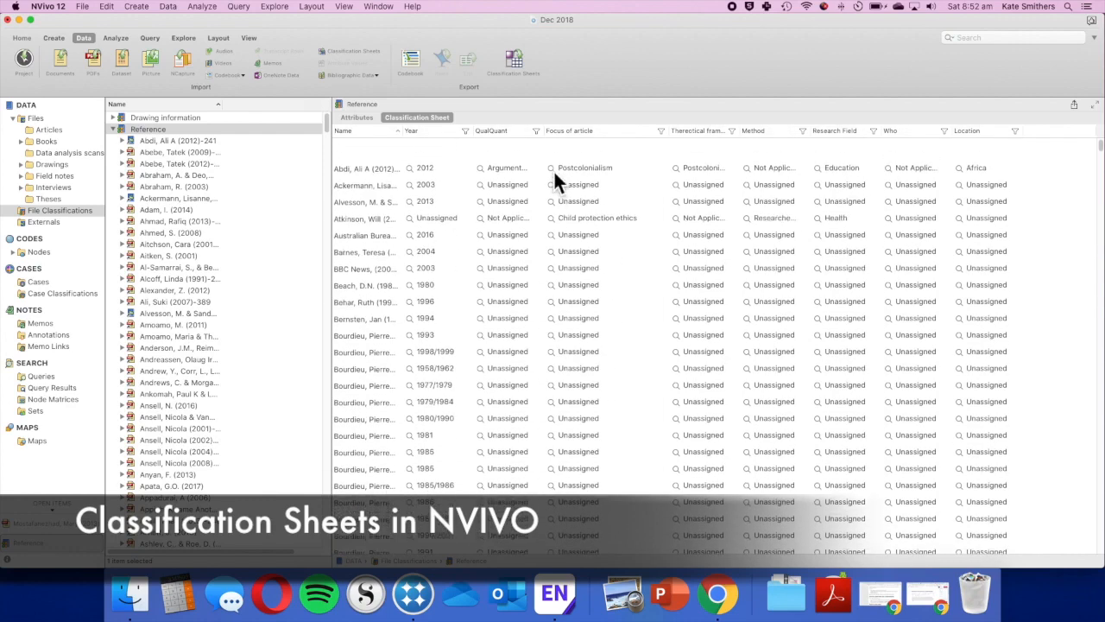
- Create a new attribute in the Reference classification and name it "Author home country"
{"action": "left_click", "coordinate": [363, 120]}
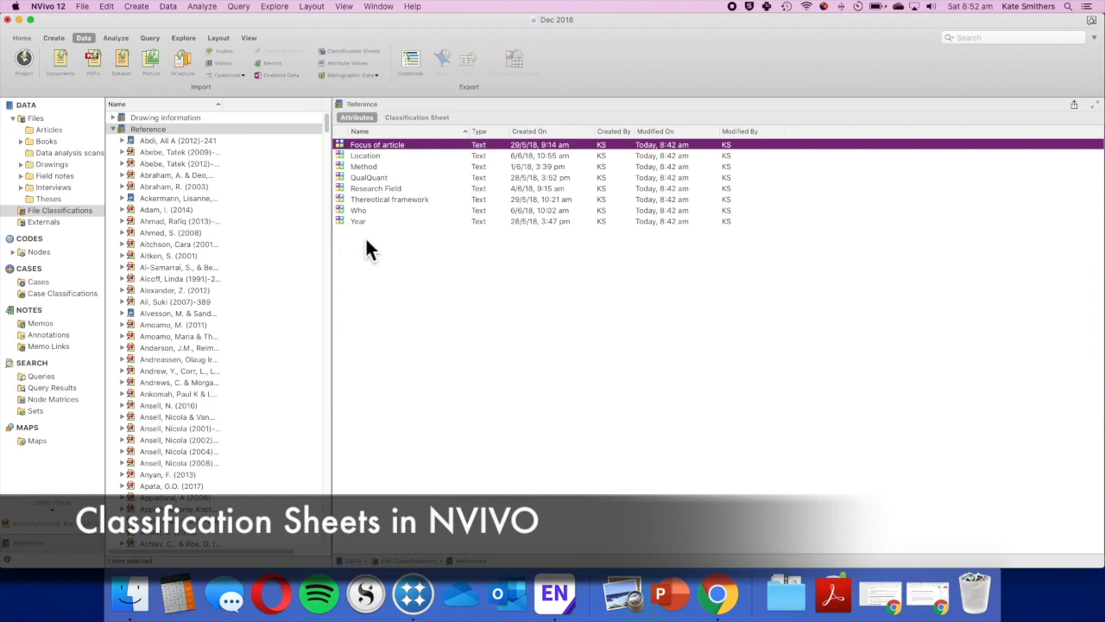
{"action": "right_click", "coordinate": [394, 253]}
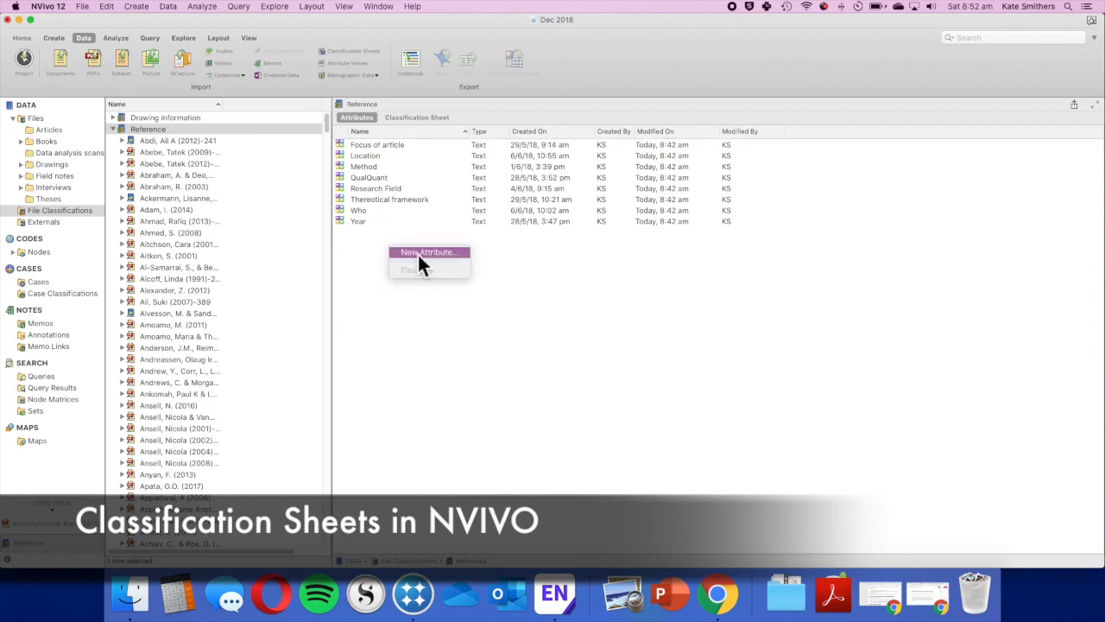
{"action": "left_click", "coordinate": [418, 254]}
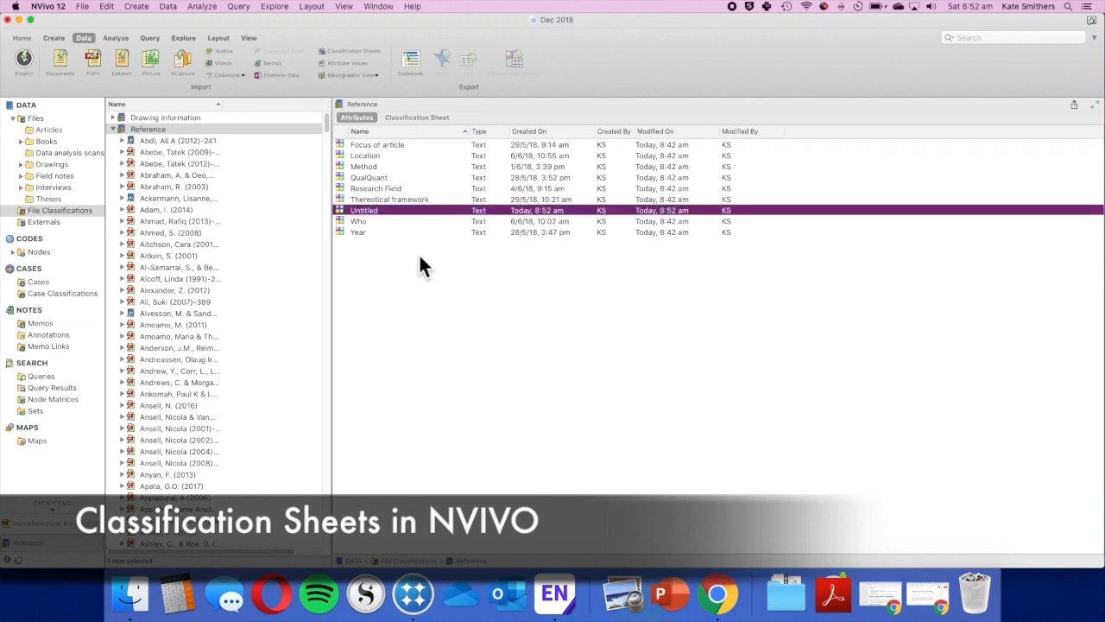
{"action": "left_click_drag", "start_coordinate": [164, 83], "coordinate": [113, 81]}
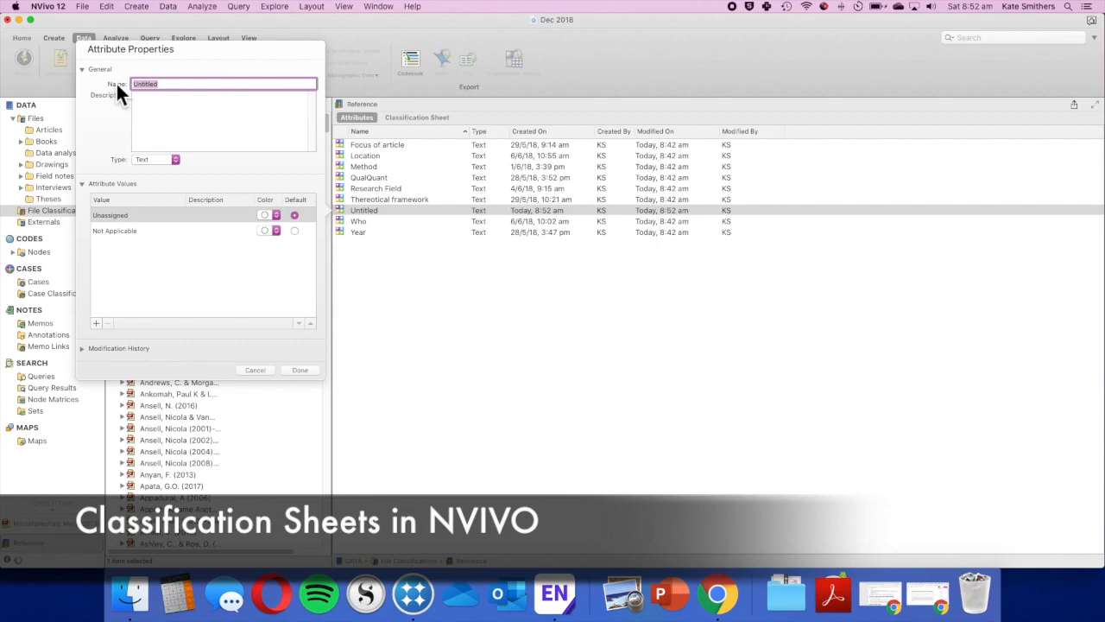
{"action": "key", "text": "BackSpace"}
{"action": "type", "text": "Author country"}
{"action": "key", "text": "BackSpace"}
{"action": "key", "text": "BackSpace"}
{"action": "key", "text": "BackSpace"}
{"action": "key", "text": "BackSpace"}
{"action": "key", "text": "BackSpace"}
{"action": "key", "text": "BackSpace"}
{"action": "key", "text": "BackSpace"}
{"action": "type", "text": "home country"}
- Add the values Australia, United States and UK to the new attribute, save it, and check its column in the classification sheet
{"action": "left_click", "coordinate": [96, 324]}
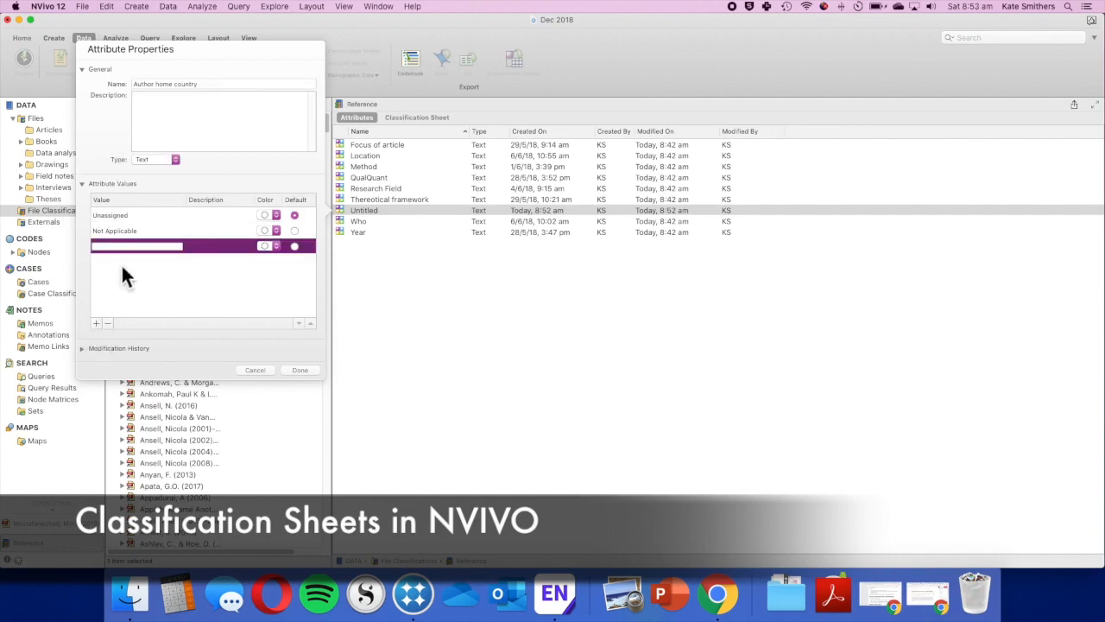
{"action": "type", "text": "Australia"}
{"action": "left_click", "coordinate": [97, 323]}
{"action": "type", "text": "United States"}
{"action": "left_click", "coordinate": [96, 323]}
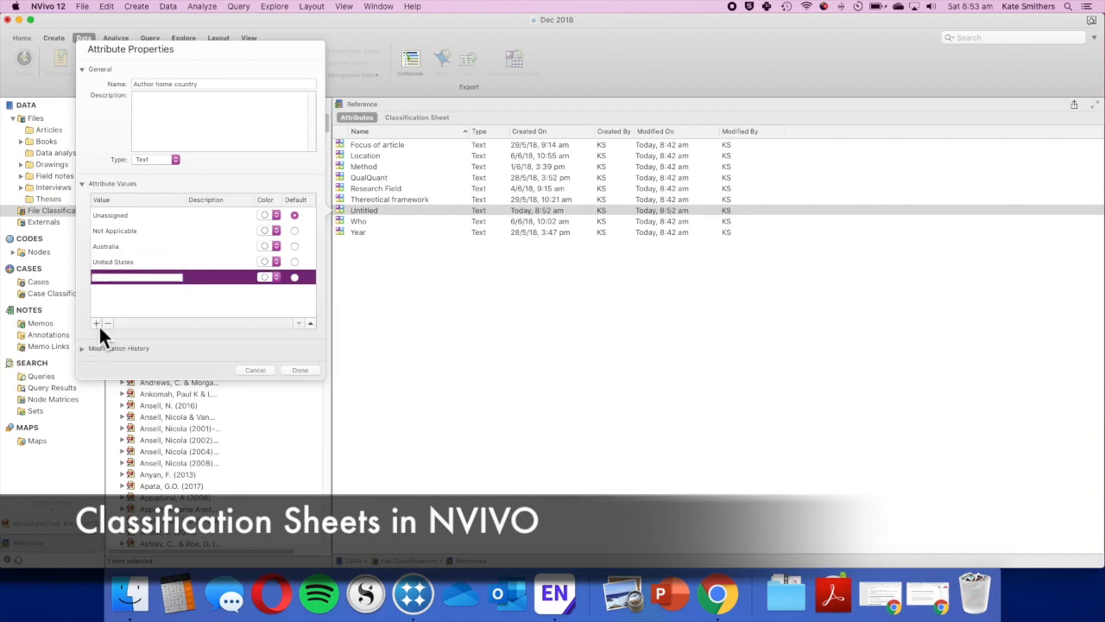
{"action": "type", "text": "UK"}
{"action": "left_click", "coordinate": [299, 370]}
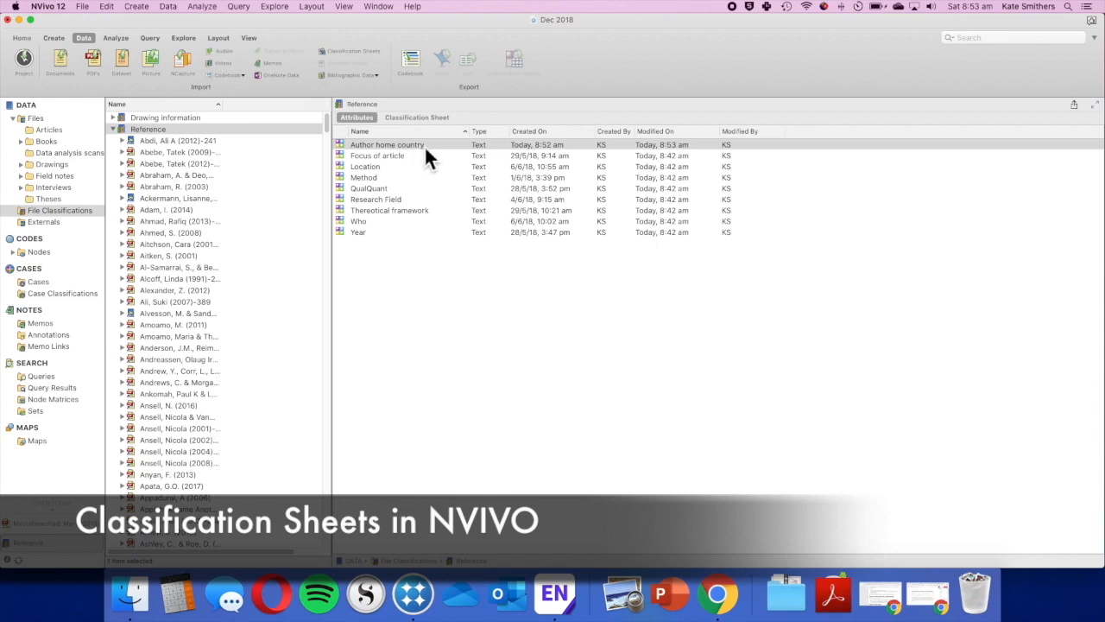
{"action": "left_click", "coordinate": [417, 121]}
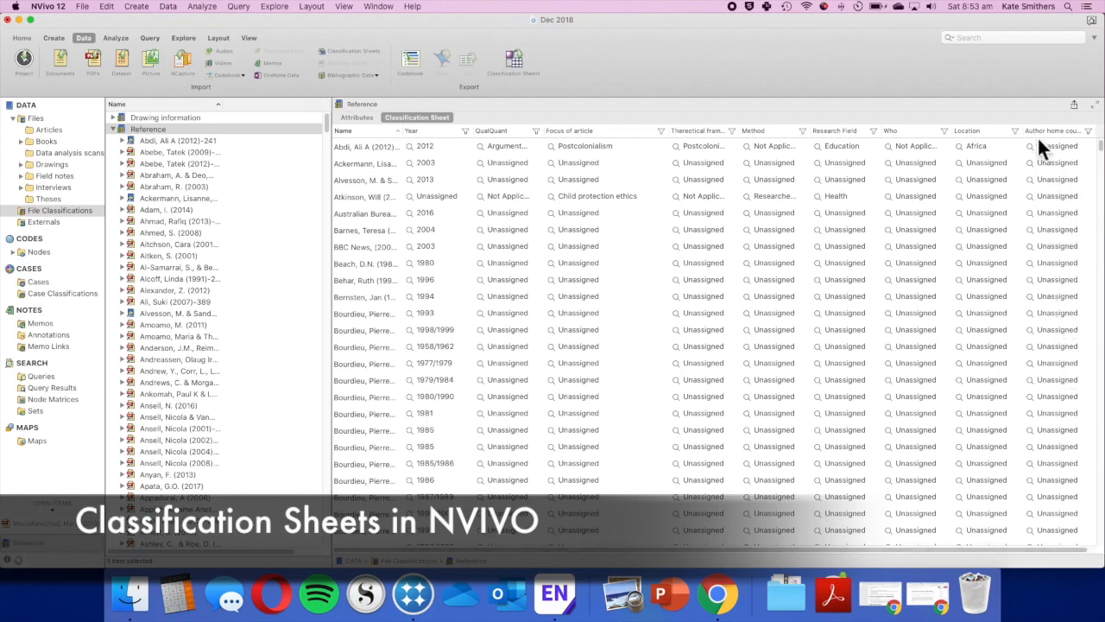
{"action": "left_click", "coordinate": [363, 121]}
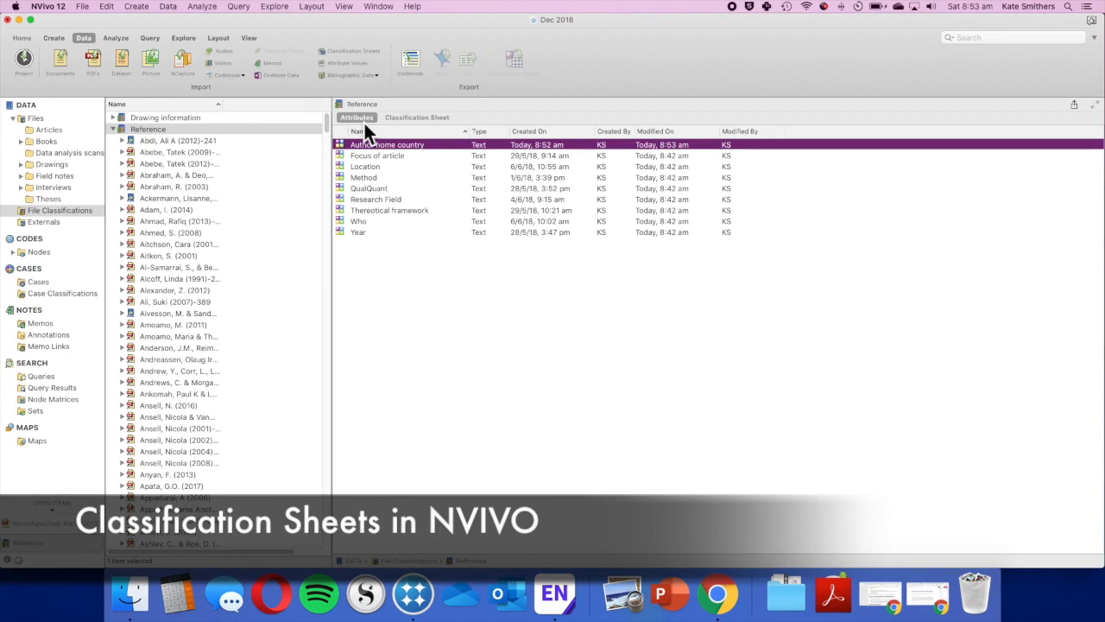
- Return to the open article "The Geography of Compassion in Volunteer Tourism" and open its PDF properties
{"action": "left_click", "coordinate": [57, 528]}
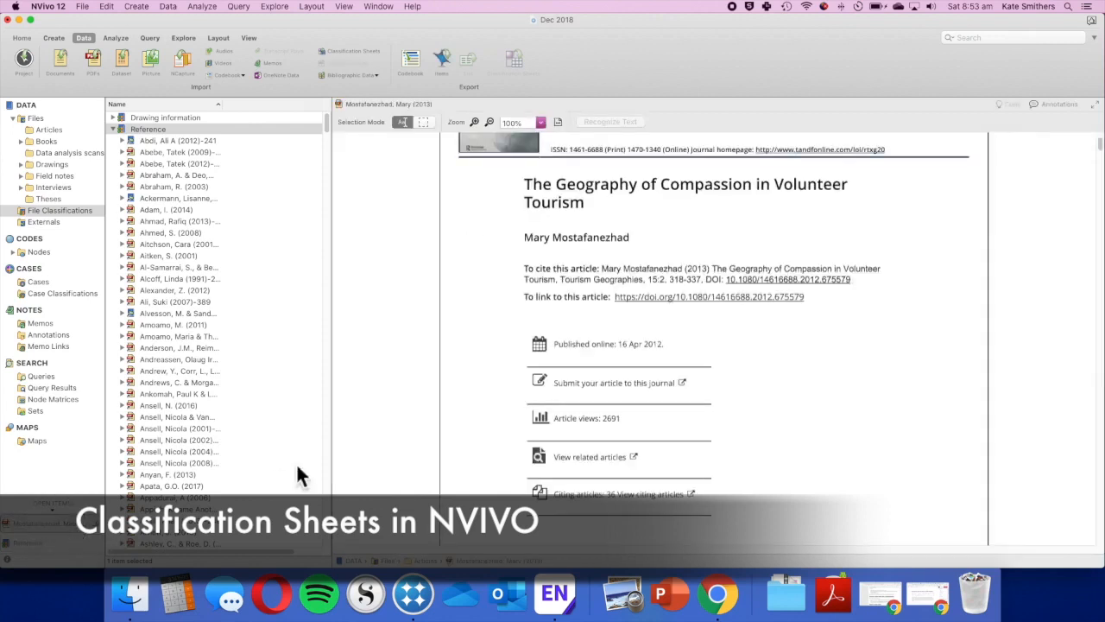
{"action": "scroll", "coordinate": [488, 194], "scroll_direction": "up", "scroll_amount": 1}
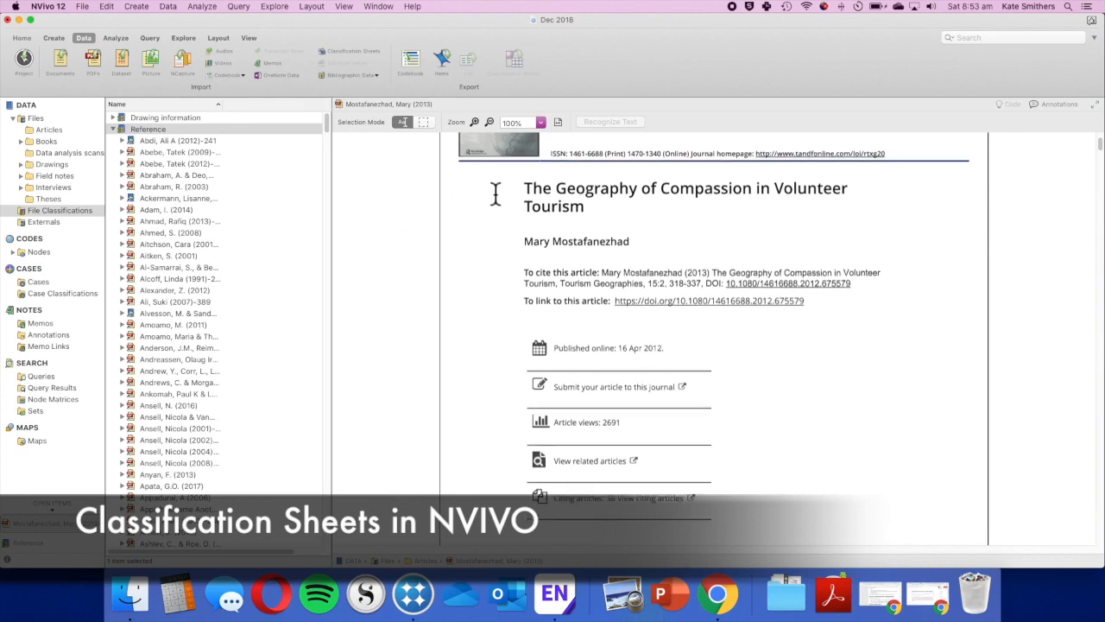
{"action": "right_click", "coordinate": [495, 191]}
{"action": "left_click", "coordinate": [518, 191]}
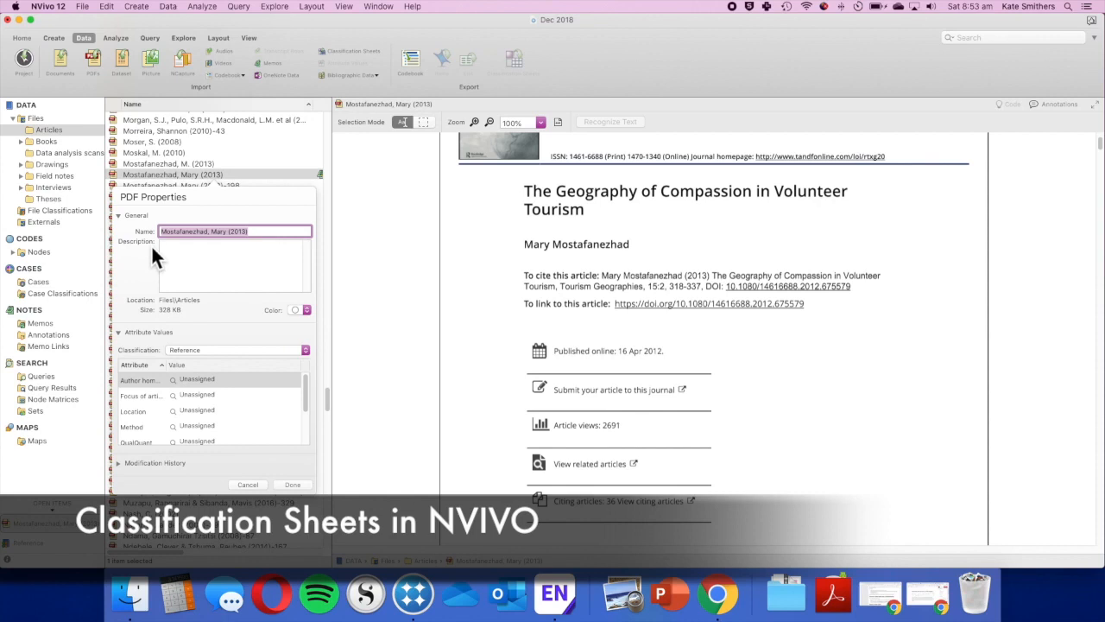
{"action": "left_click", "coordinate": [276, 233]}
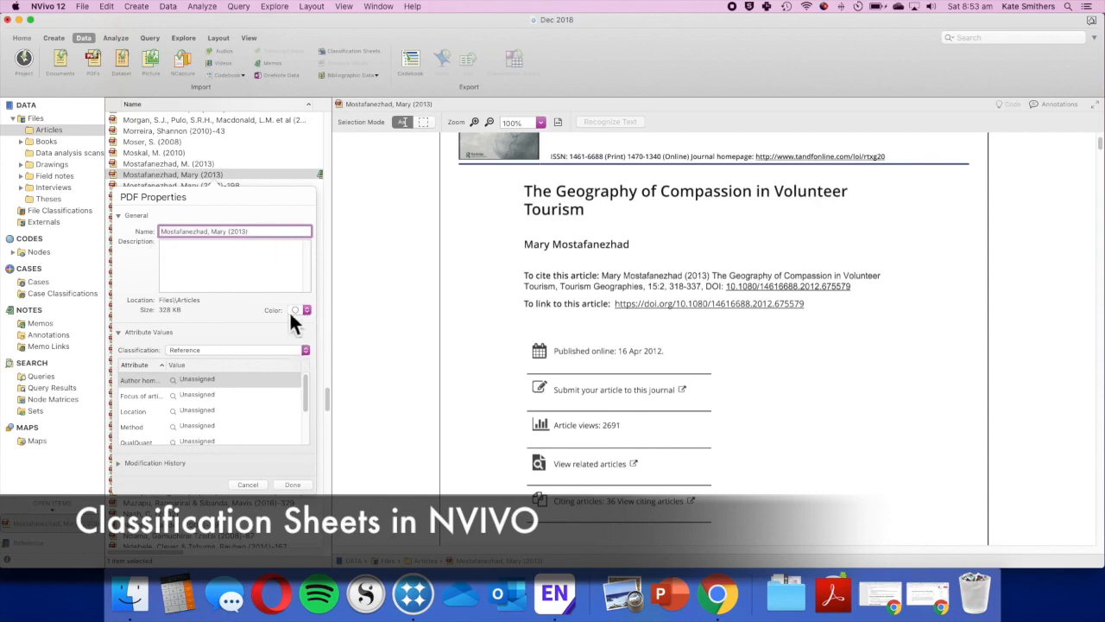
{"action": "left_click", "coordinate": [225, 359]}
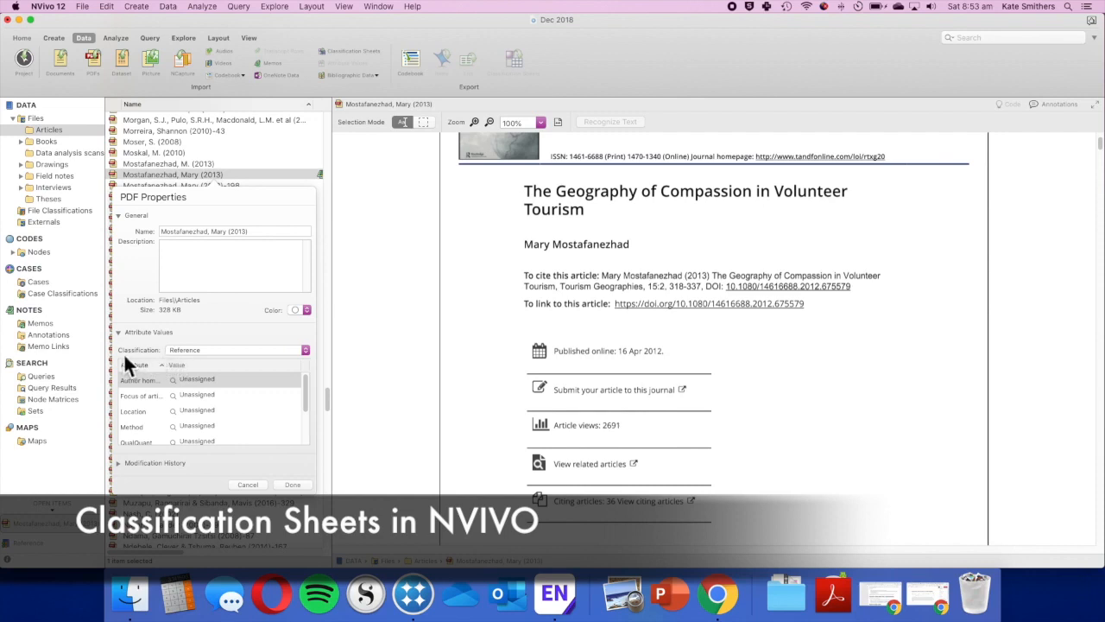
- Set the article's Author home country to United States, based on the author affiliation in the PDF
{"action": "left_click", "coordinate": [177, 382]}
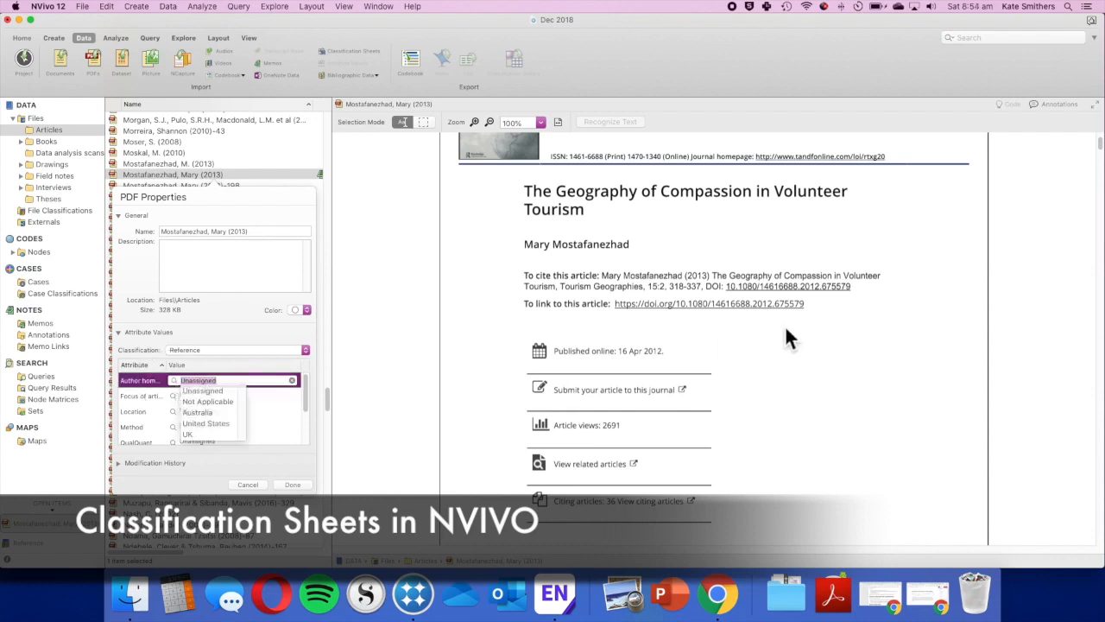
{"action": "scroll", "coordinate": [786, 337], "scroll_direction": "down", "scroll_amount": 10}
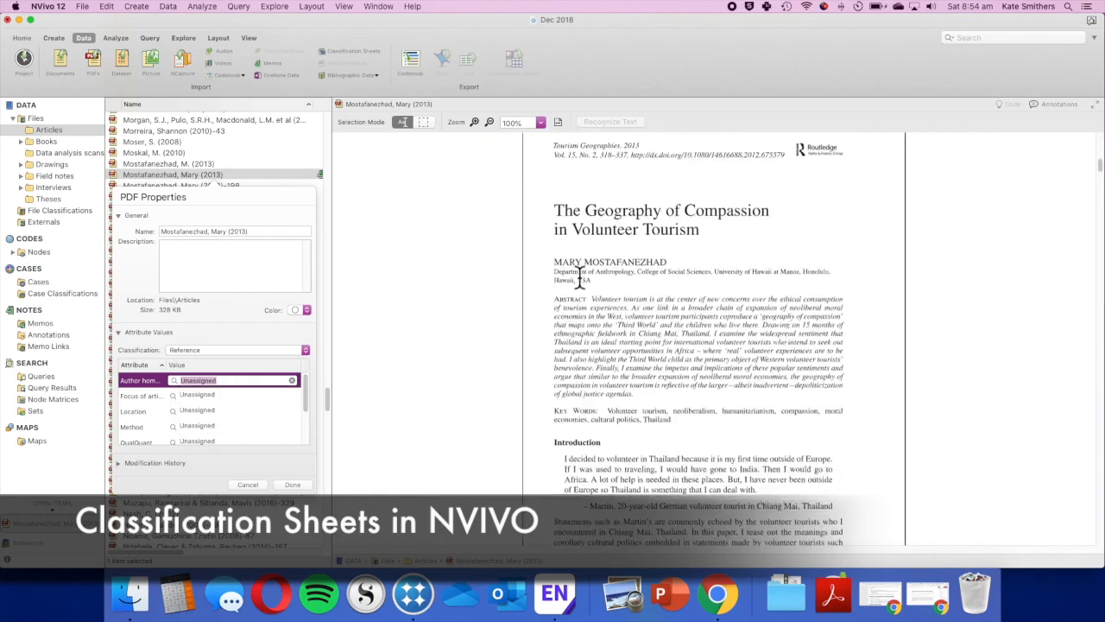
{"action": "type", "text": "United States"}
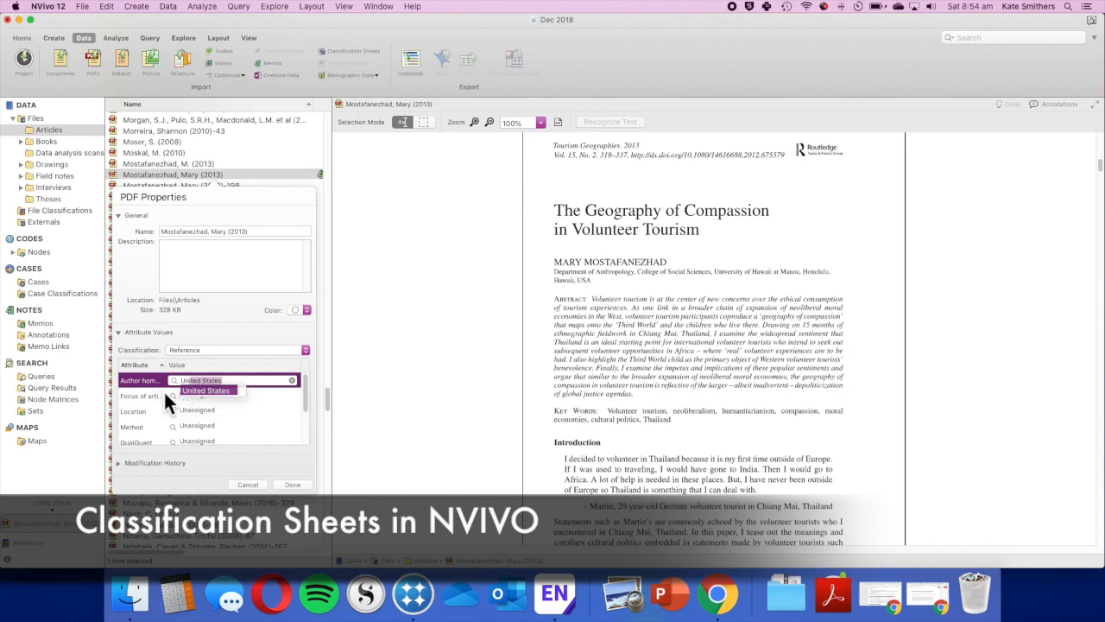
- Enter "Geographies of compassion" as the article's Focus of article value
{"action": "left_click", "coordinate": [175, 399]}
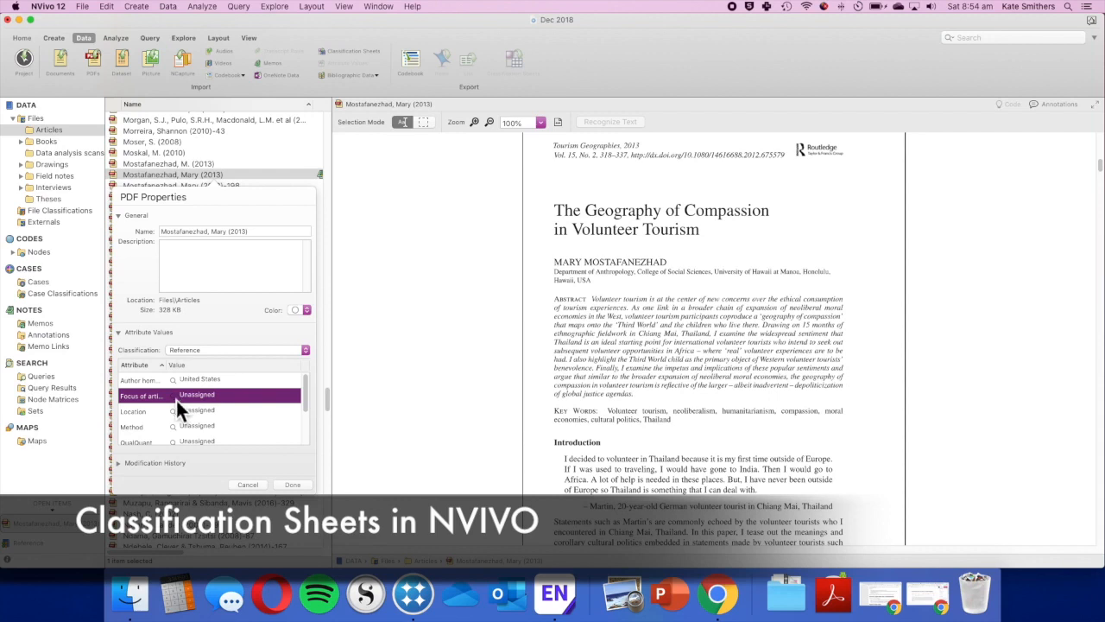
{"action": "left_click", "coordinate": [176, 399]}
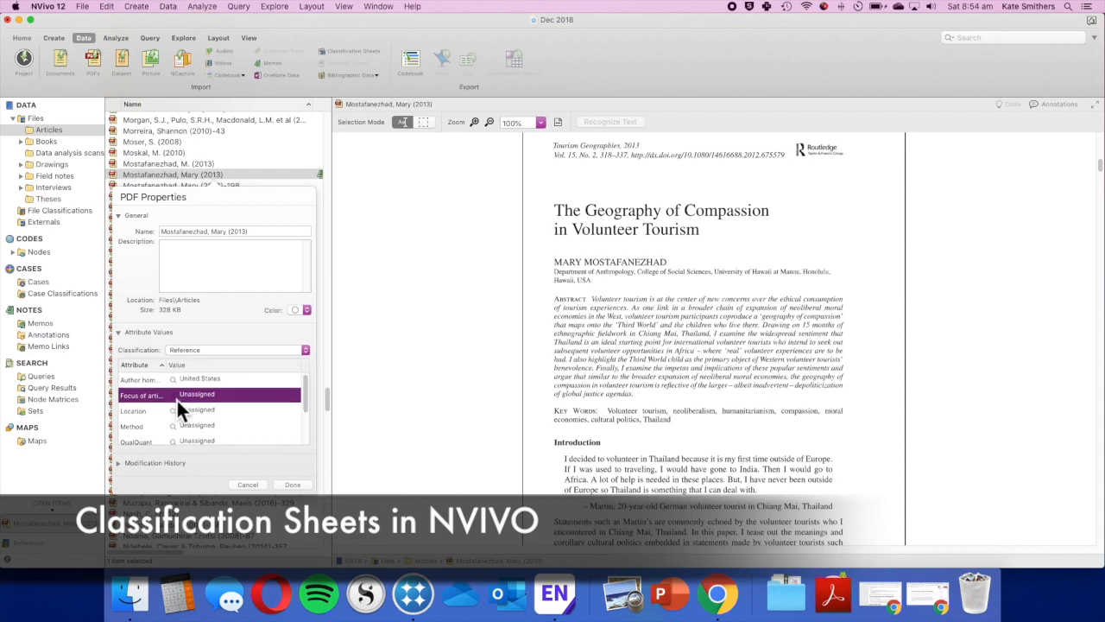
{"action": "left_click", "coordinate": [176, 398]}
{"action": "type", "text": "Geog"}
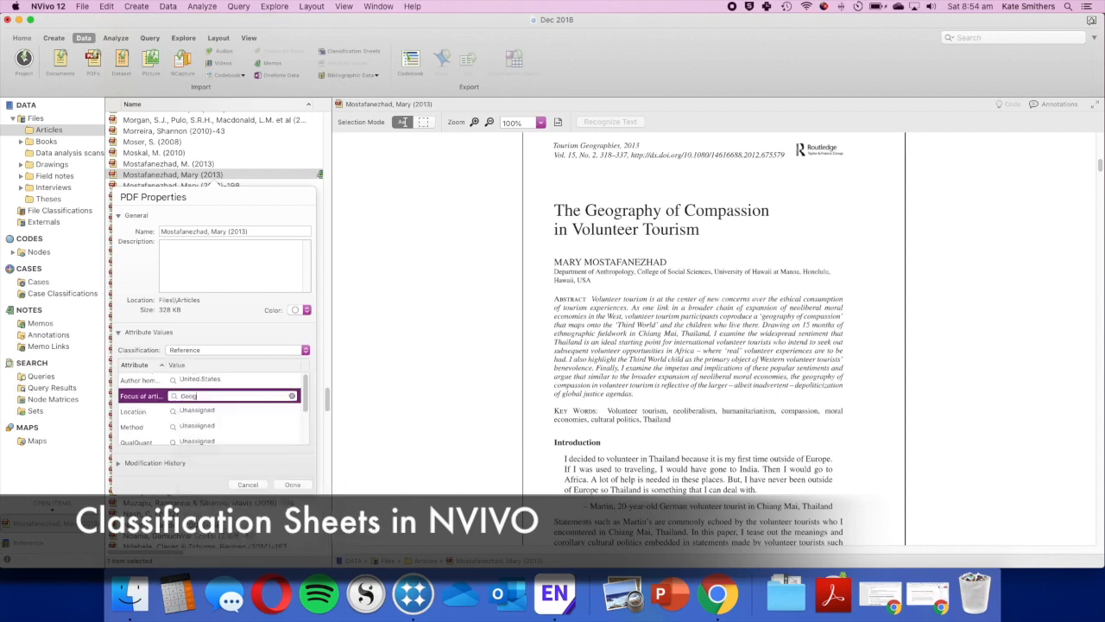
{"action": "type", "text": "raphies of compassion"}
- Assign Thailand as the article's Location value
{"action": "left_click", "coordinate": [175, 411]}
{"action": "left_click", "coordinate": [176, 413]}
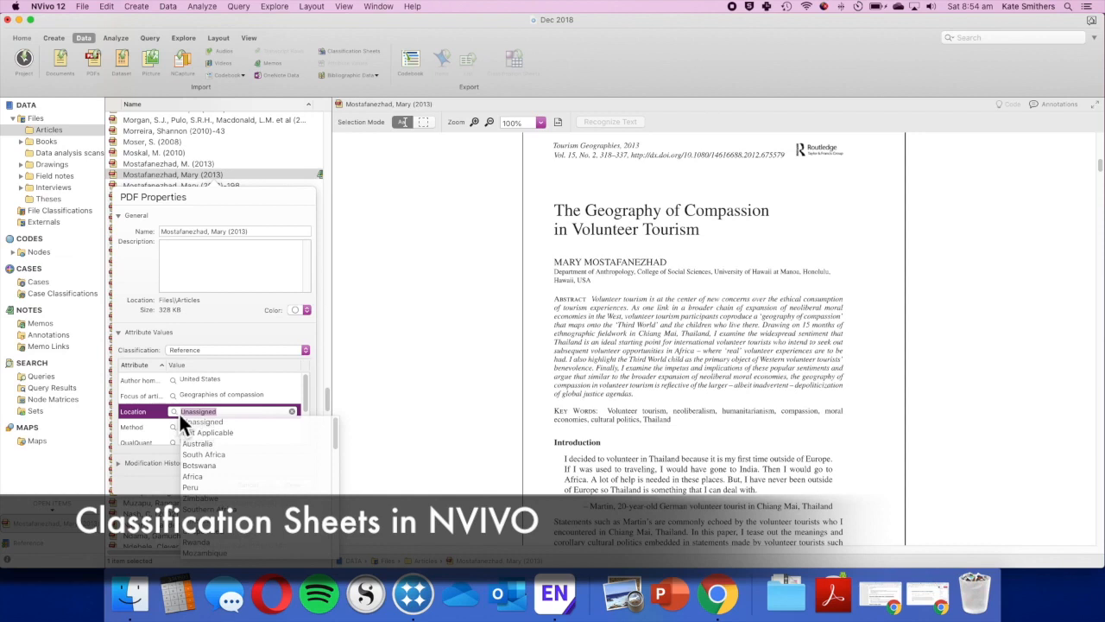
{"action": "type", "text": "Thailand"}
{"action": "key", "text": "Return"}
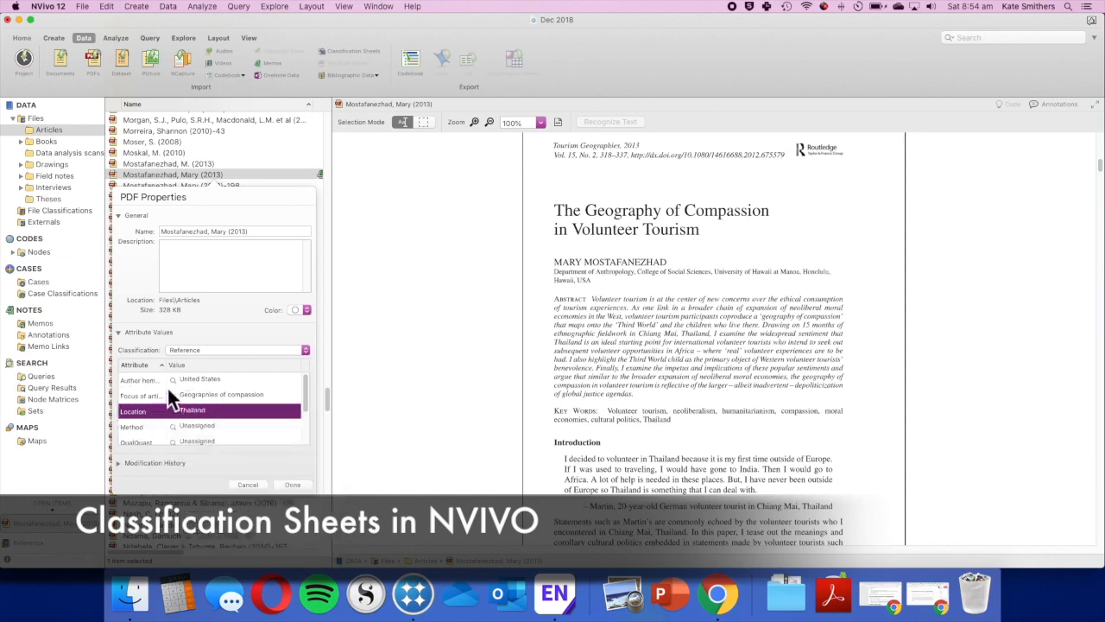
- Assign Ethnography as the article's Method value
{"action": "scroll", "coordinate": [169, 387], "scroll_direction": "down", "scroll_amount": 3}
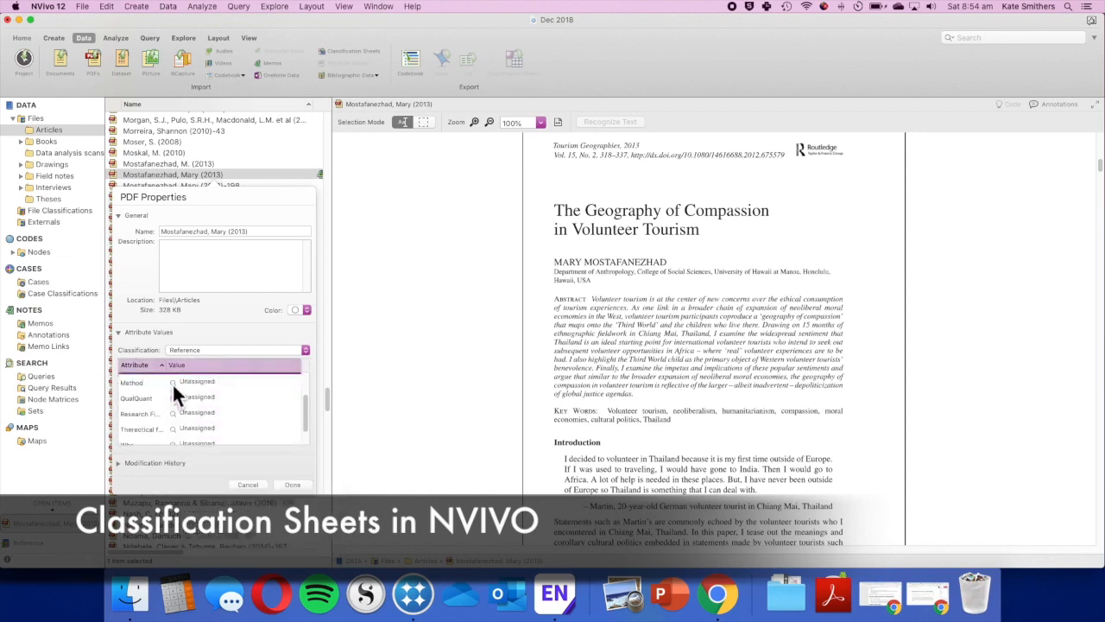
{"action": "scroll", "coordinate": [172, 385], "scroll_direction": "up", "scroll_amount": 2}
{"action": "scroll", "coordinate": [186, 394], "scroll_direction": "up", "scroll_amount": 1}
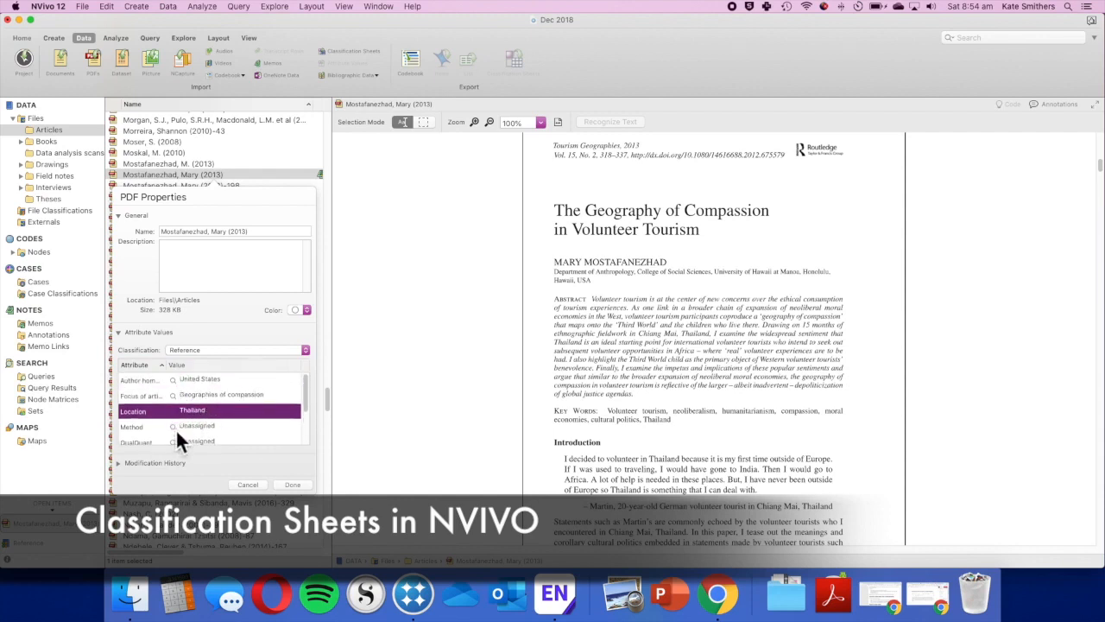
{"action": "left_click", "coordinate": [177, 427]}
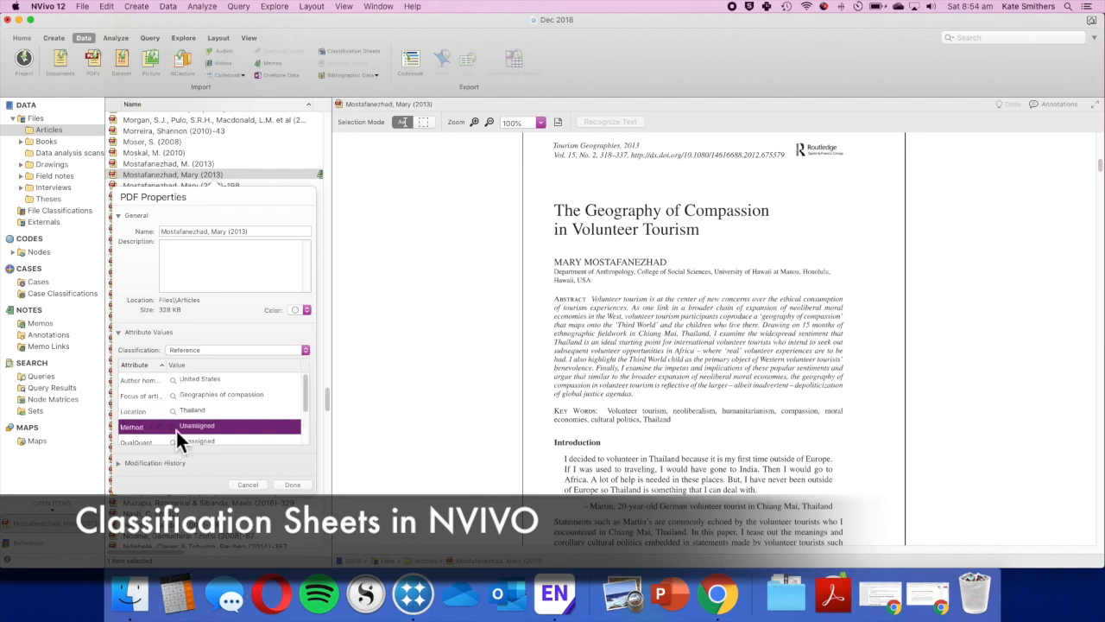
{"action": "left_click", "coordinate": [176, 429]}
{"action": "type", "text": "Ethnography"}
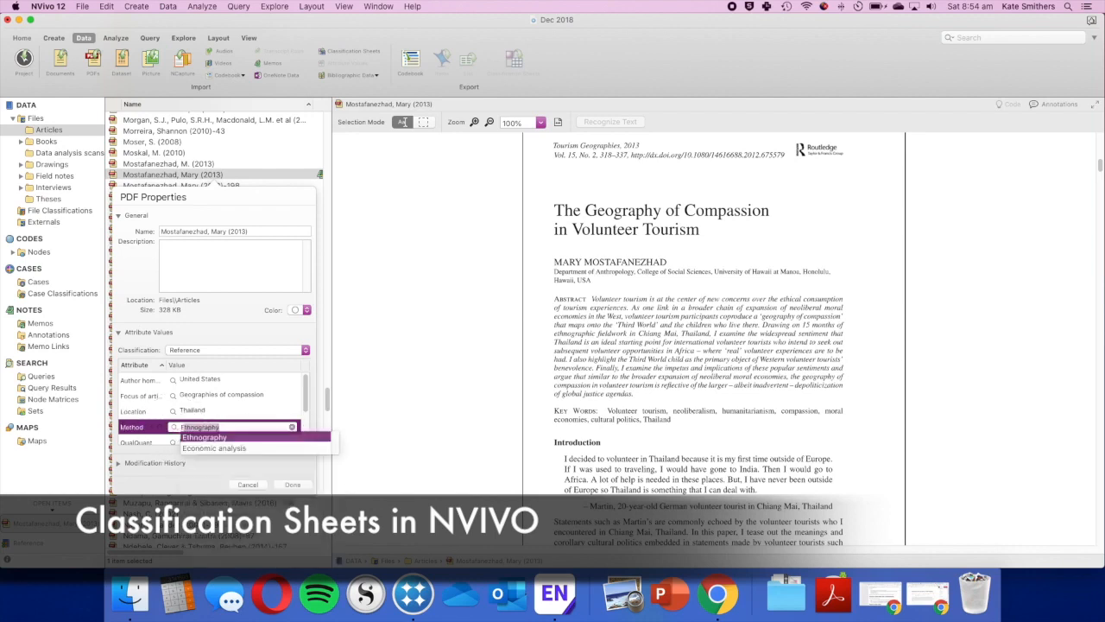
{"action": "key", "text": "Return"}
- Set the article's QualQuant attribute to Qualitative and its Research Field to Tourism
{"action": "scroll", "coordinate": [187, 403], "scroll_direction": "down", "scroll_amount": 3}
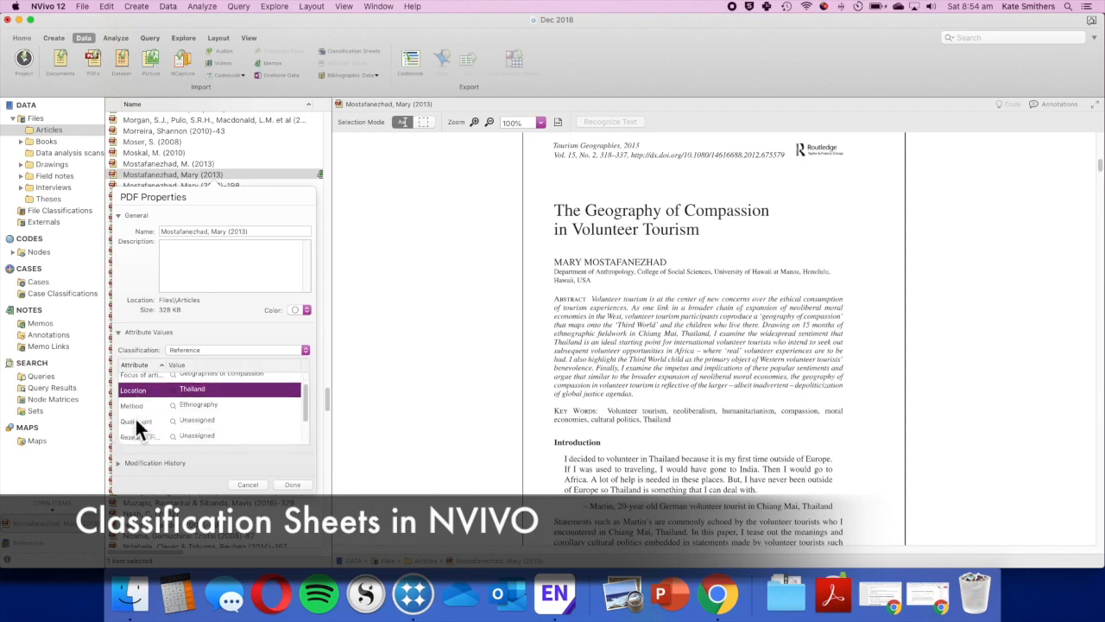
{"action": "left_click", "coordinate": [173, 381]}
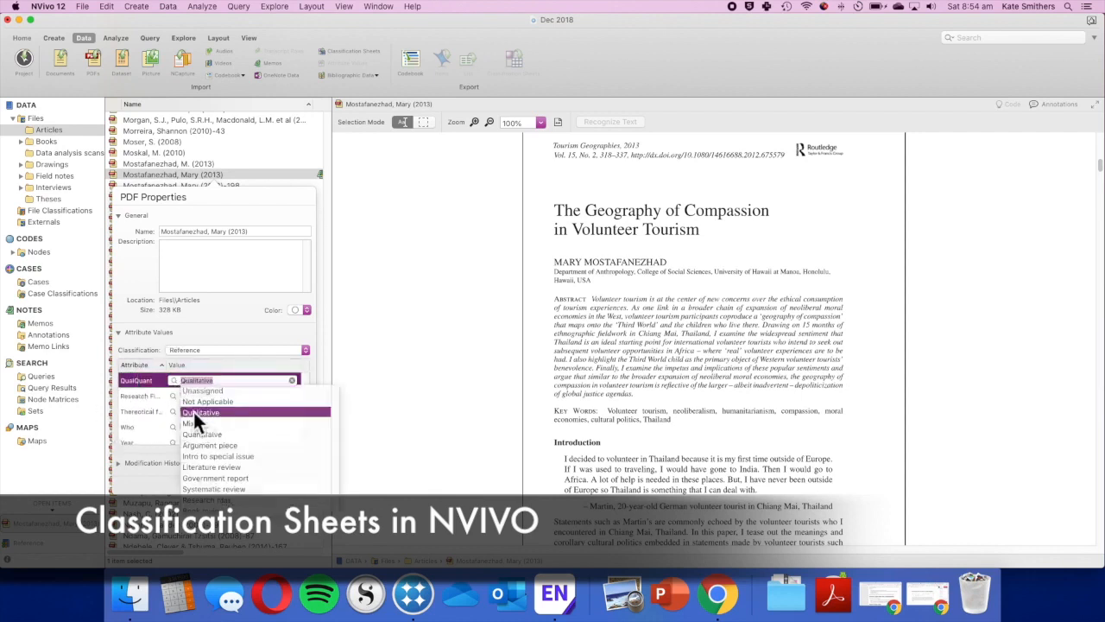
{"action": "left_click", "coordinate": [193, 409]}
{"action": "left_click", "coordinate": [159, 396]}
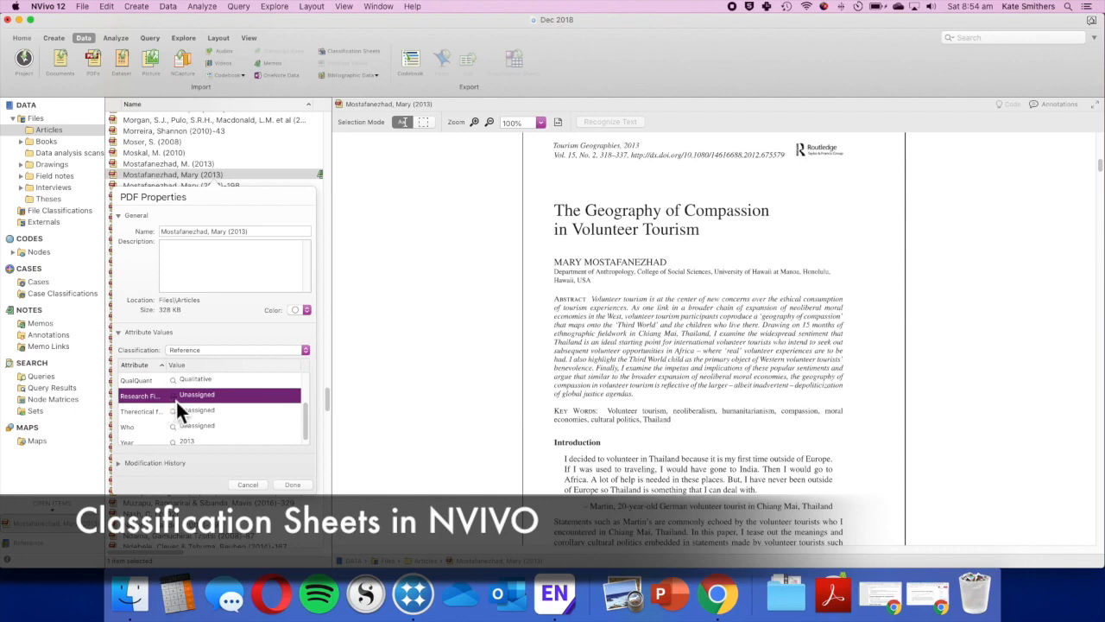
{"action": "left_click", "coordinate": [175, 399]}
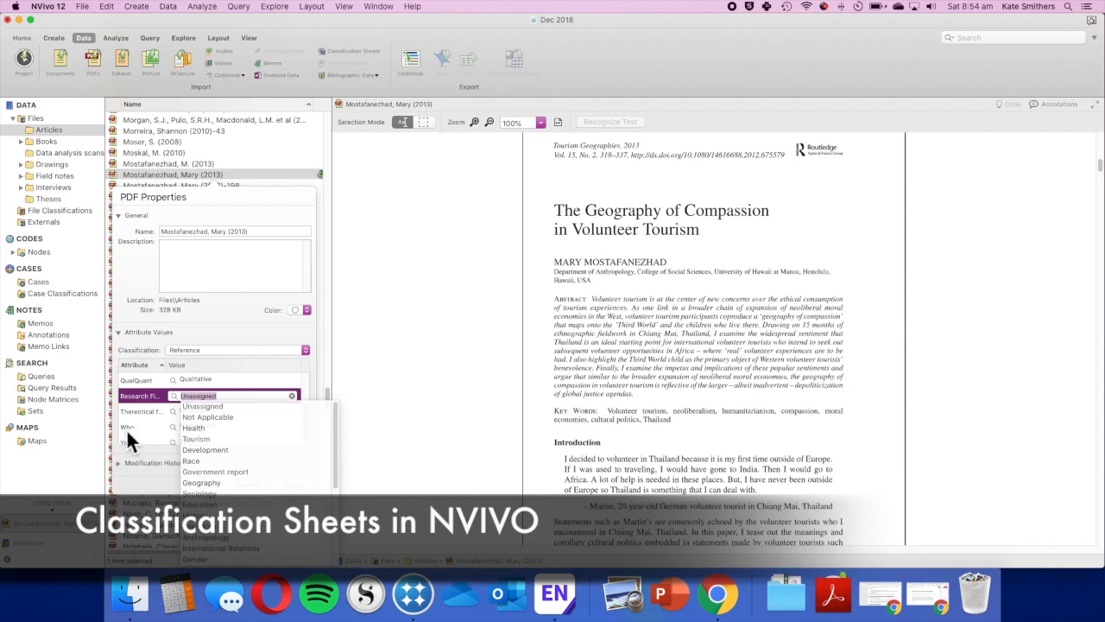
{"action": "left_click", "coordinate": [195, 439]}
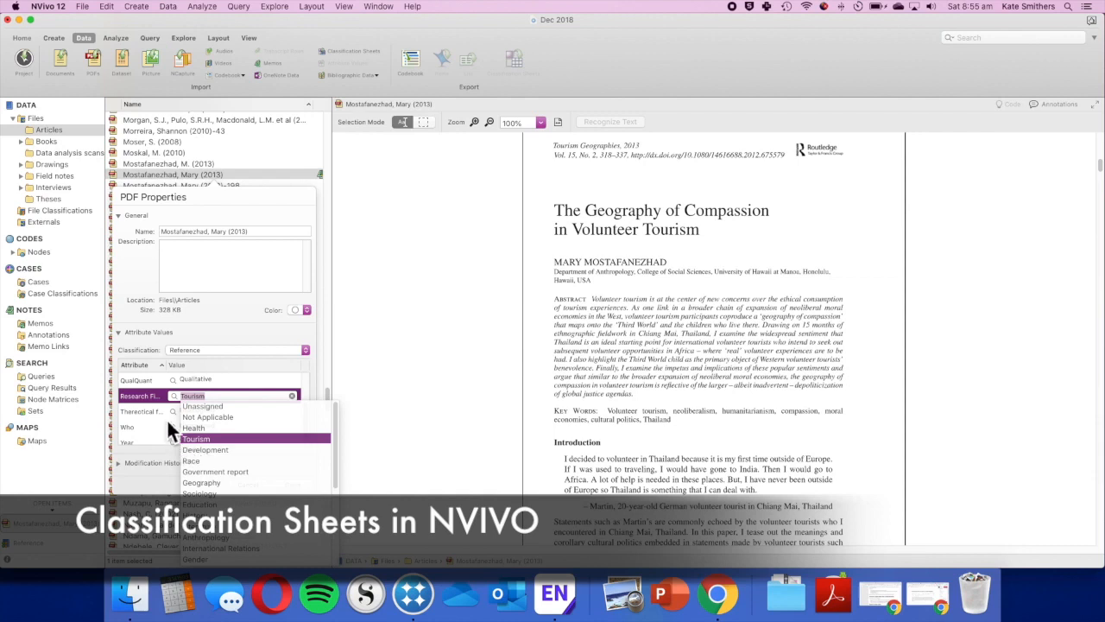
- Enter Postcolonialism as the article's Thereotical framework value
{"action": "left_click", "coordinate": [167, 413]}
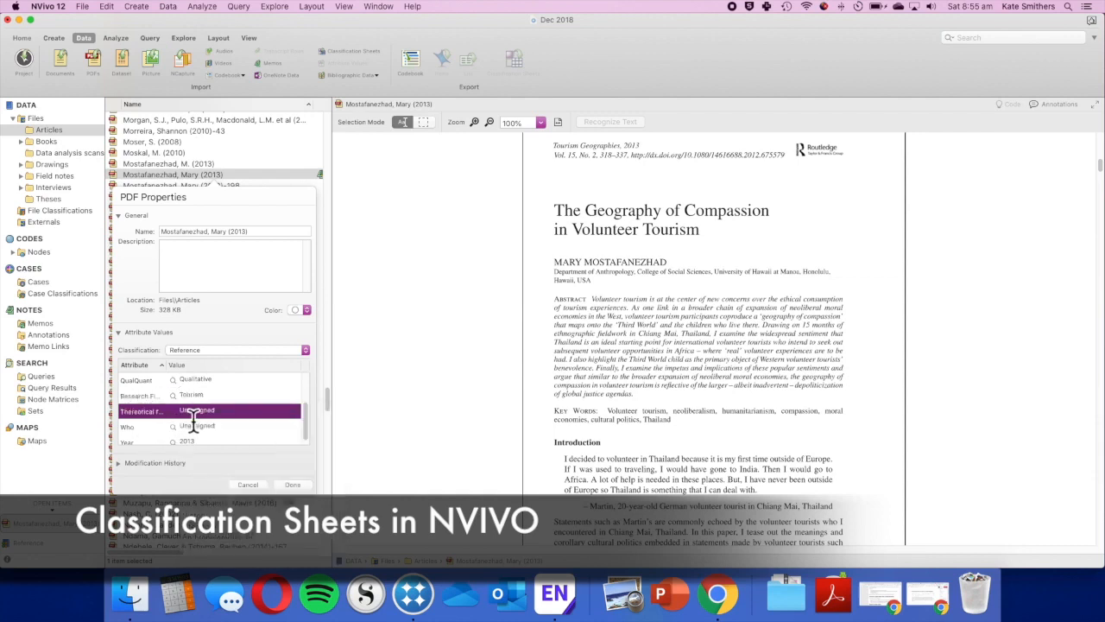
{"action": "left_click", "coordinate": [194, 412]}
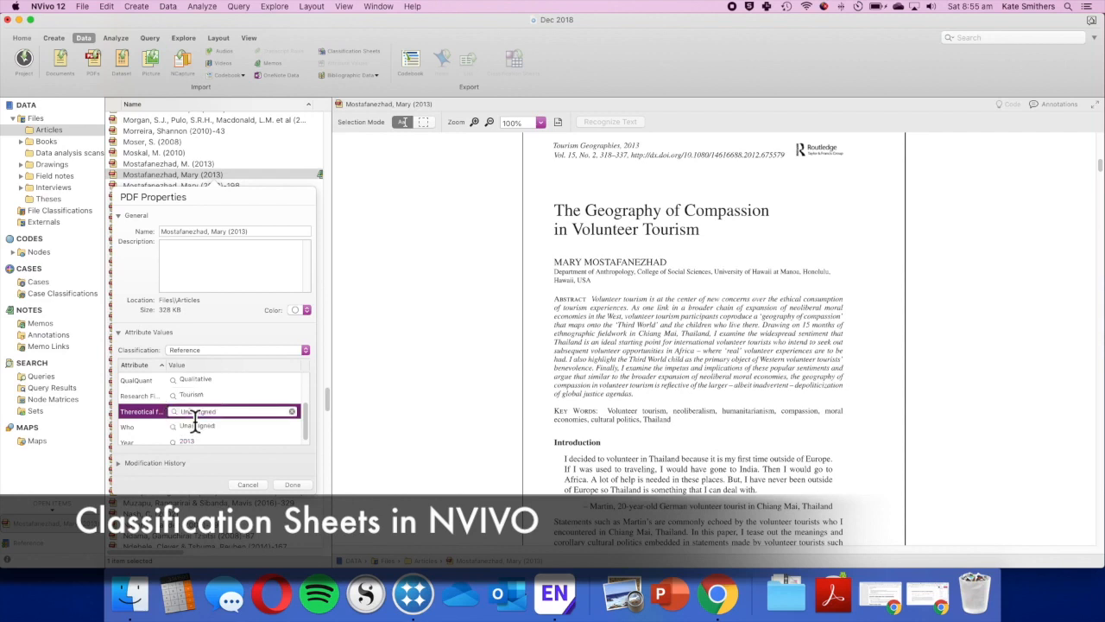
{"action": "type", "text": "Femin"}
{"action": "left_click_drag", "start_coordinate": [219, 412], "coordinate": [141, 413]}
{"action": "type", "text": "Postcolonialism"}
- Set the article's Who attribute to "Volunteer and organisation" and save the PDF properties
{"action": "left_click", "coordinate": [163, 425]}
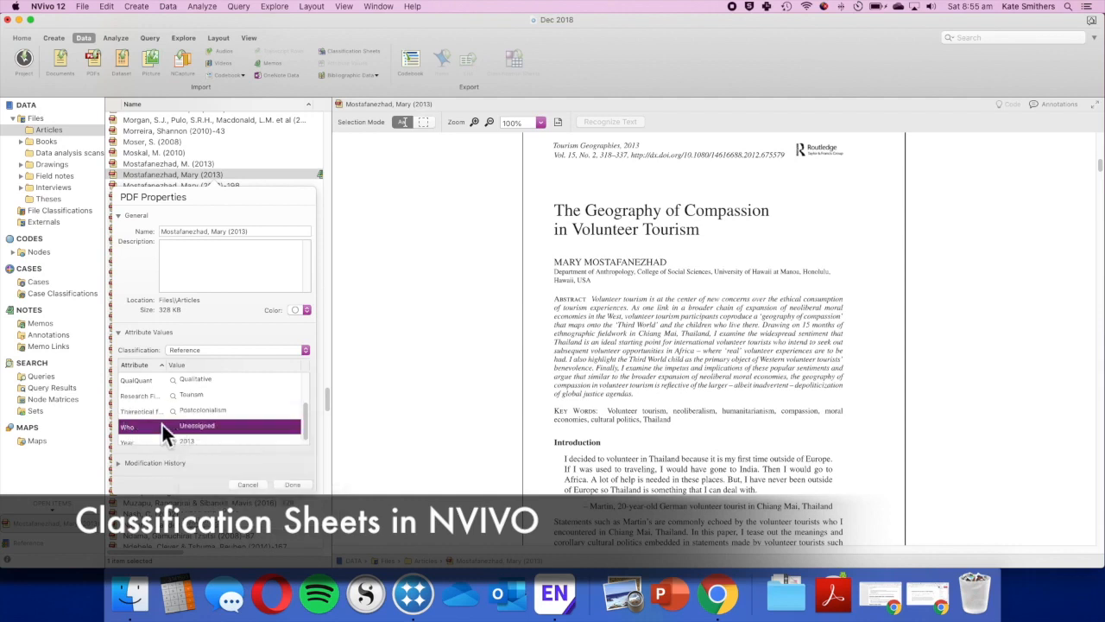
{"action": "scroll", "coordinate": [180, 423], "scroll_direction": "up", "scroll_amount": 1}
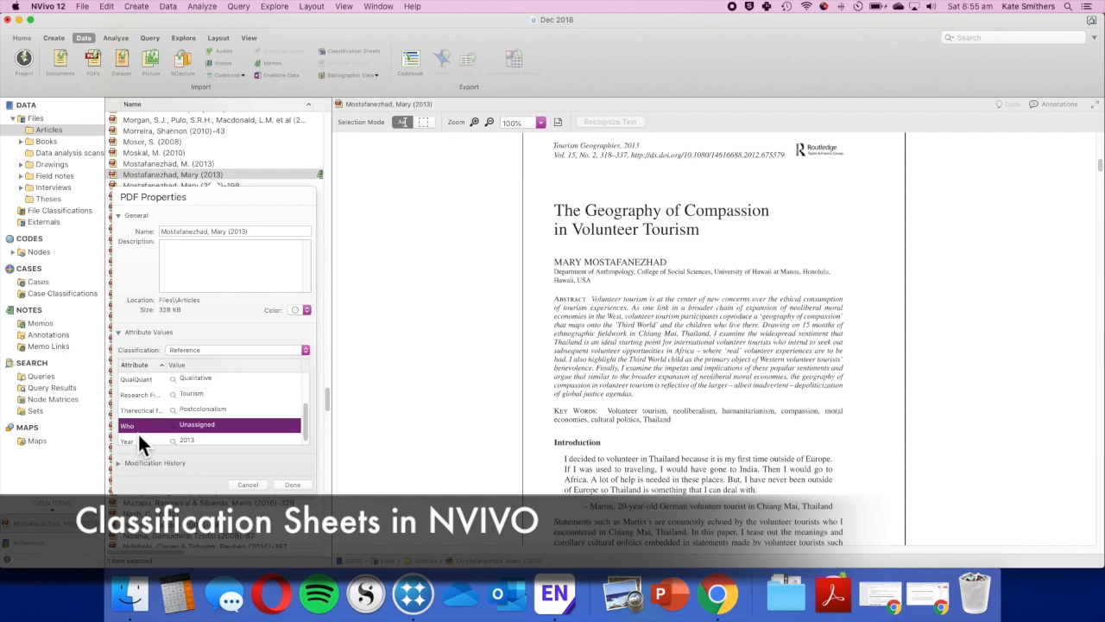
{"action": "scroll", "coordinate": [138, 408], "scroll_direction": "down", "scroll_amount": 1}
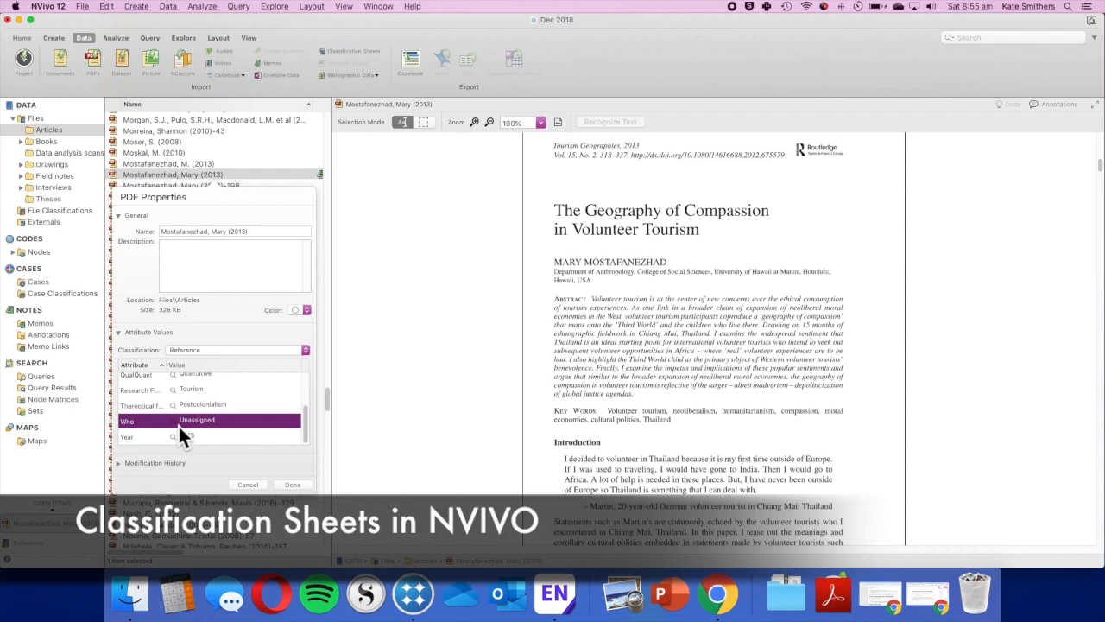
{"action": "scroll", "coordinate": [703, 363], "scroll_direction": "down", "scroll_amount": 5}
{"action": "scroll", "coordinate": [704, 362], "scroll_direction": "up", "scroll_amount": 1}
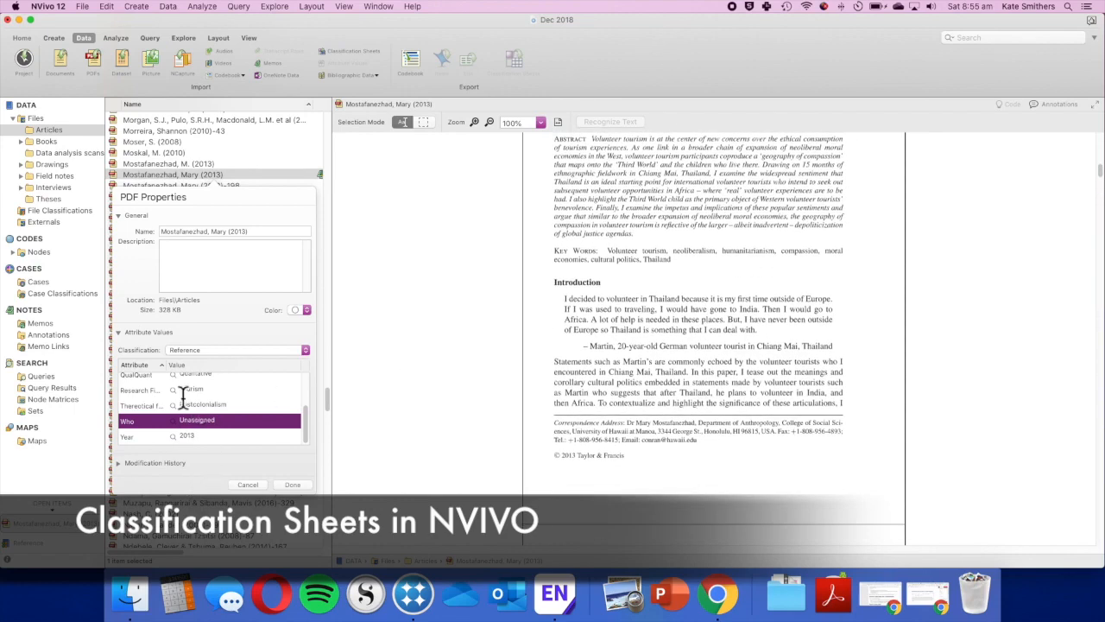
{"action": "left_click", "coordinate": [177, 422]}
{"action": "left_click", "coordinate": [176, 422]}
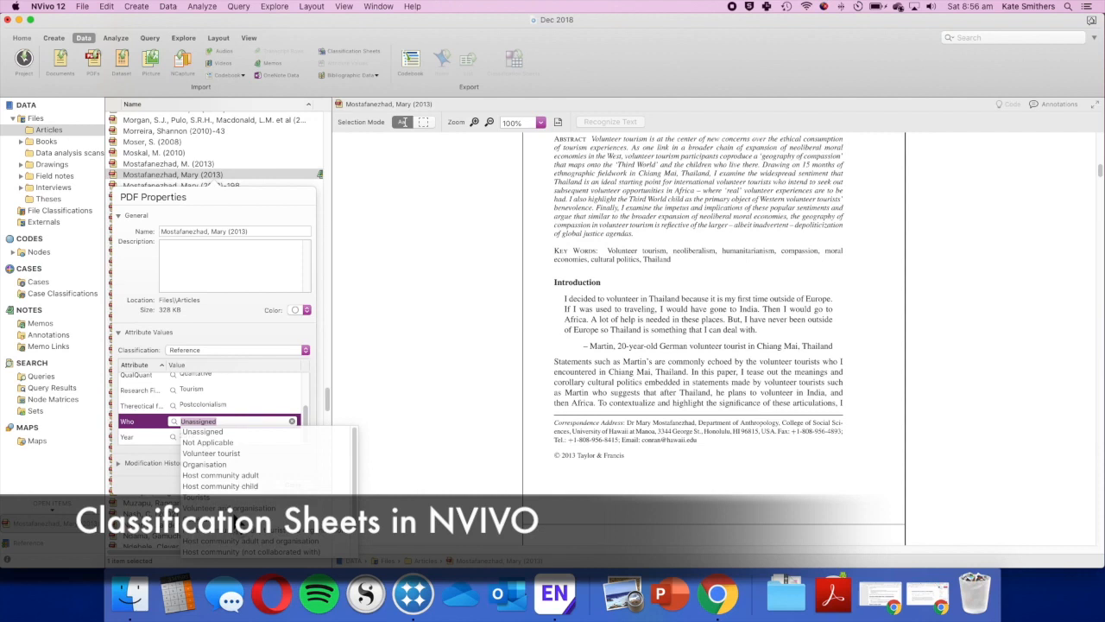
{"action": "left_click", "coordinate": [220, 507]}
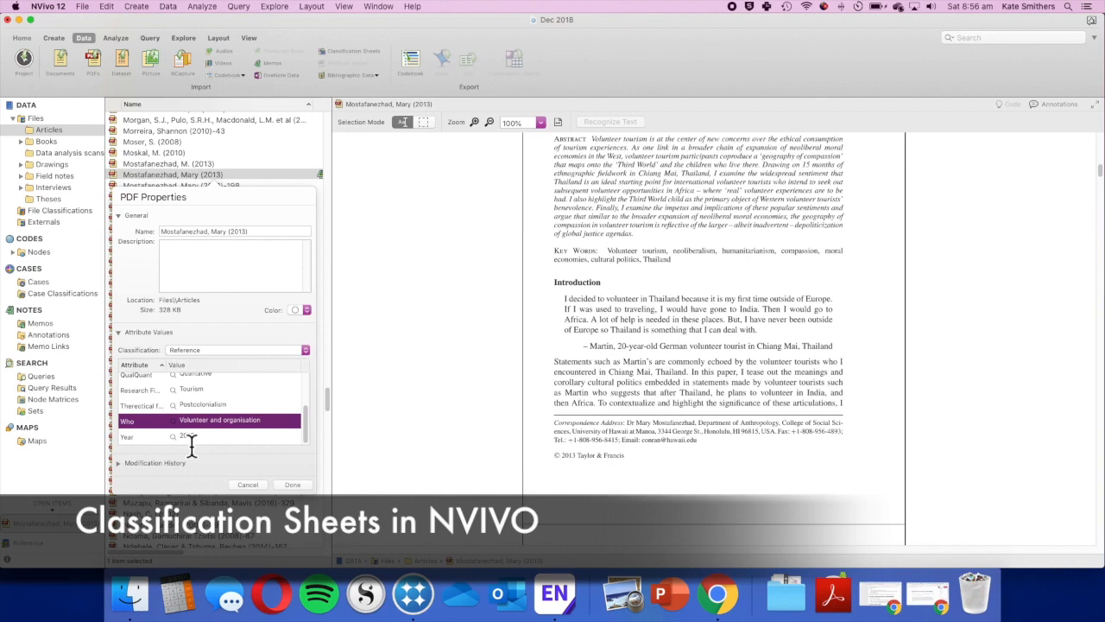
{"action": "left_click", "coordinate": [292, 485]}
- Return to the Reference classification sheet, browse its rows and check that attribute cells such as Focus of article, Method and Research Field can be edited directly
{"action": "left_click", "coordinate": [23, 553]}
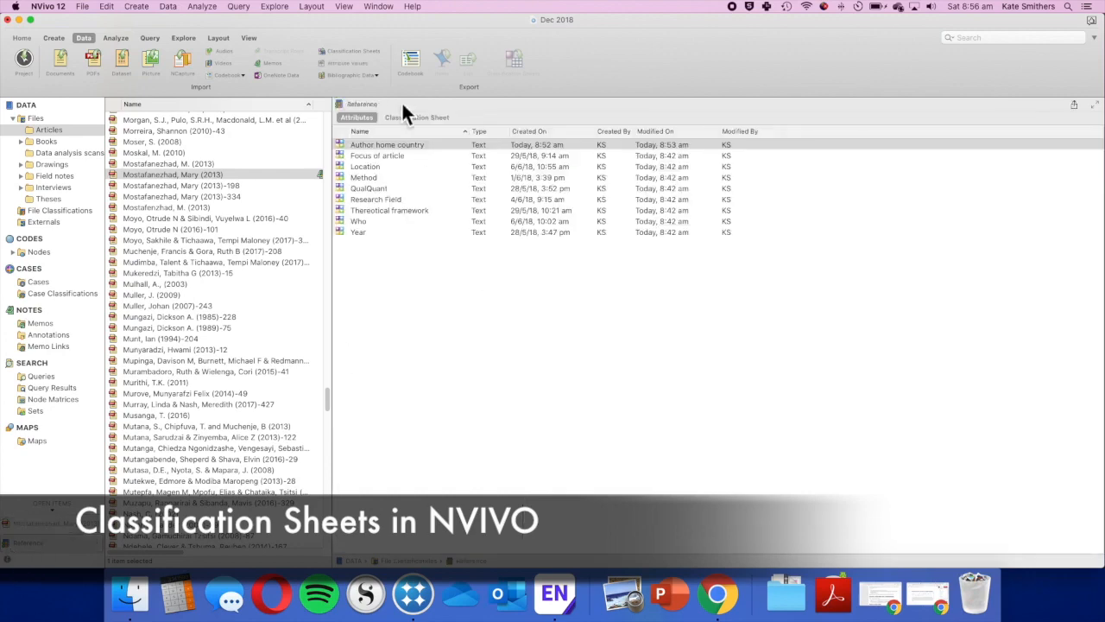
{"action": "scroll", "coordinate": [371, 298], "scroll_direction": "down", "scroll_amount": 10}
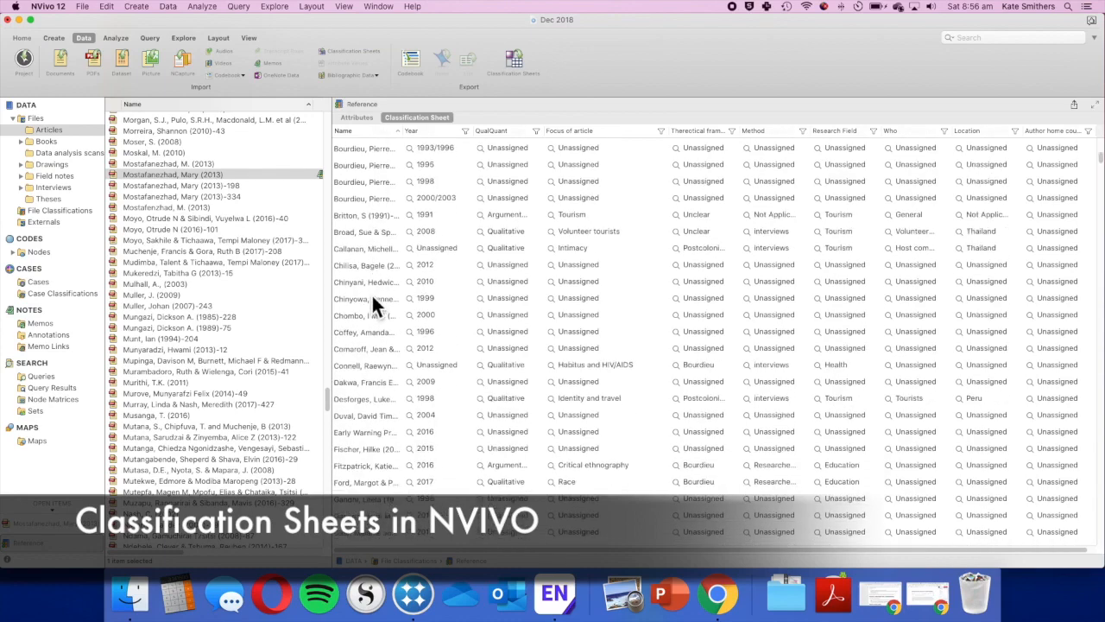
{"action": "scroll", "coordinate": [373, 304], "scroll_direction": "down", "scroll_amount": 10}
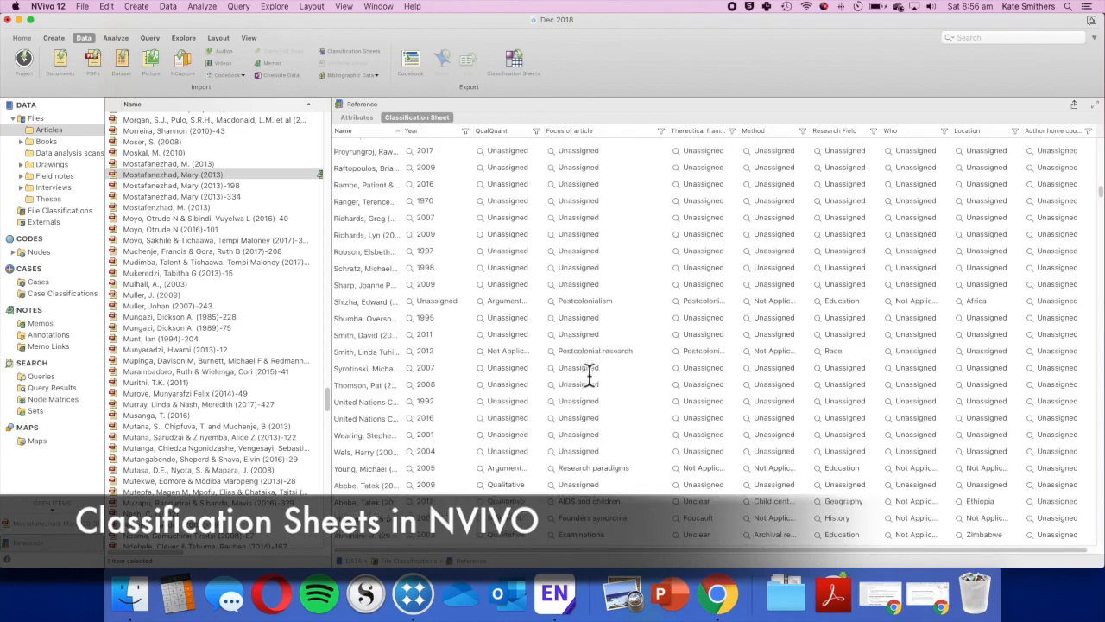
{"action": "left_click", "coordinate": [611, 380]}
{"action": "left_click", "coordinate": [611, 380]}
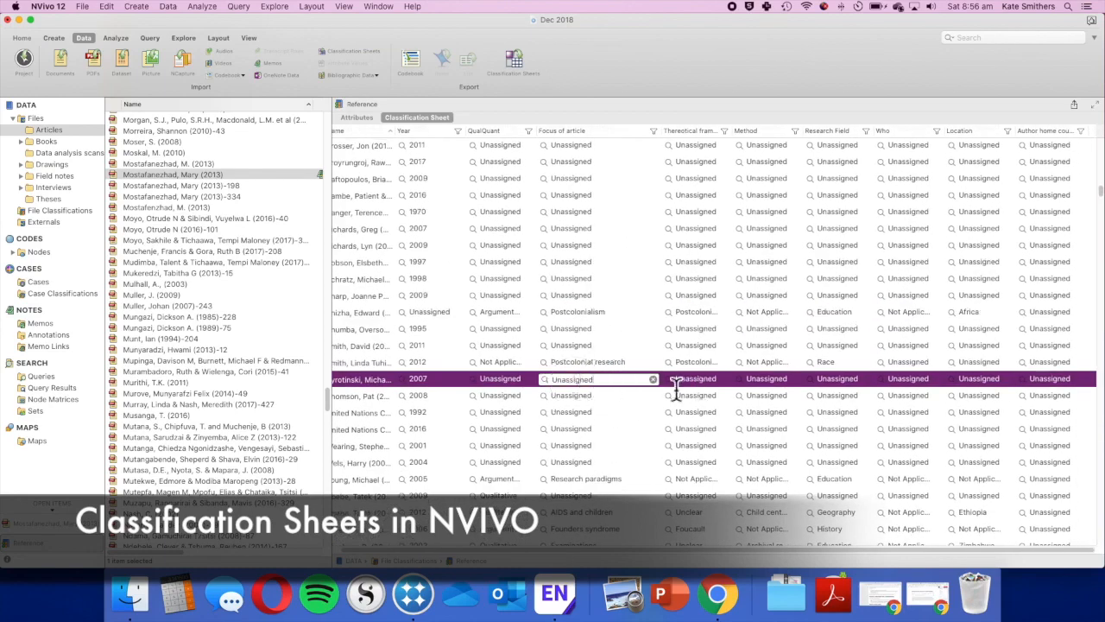
{"action": "left_click", "coordinate": [715, 380]}
{"action": "left_click", "coordinate": [766, 381]}
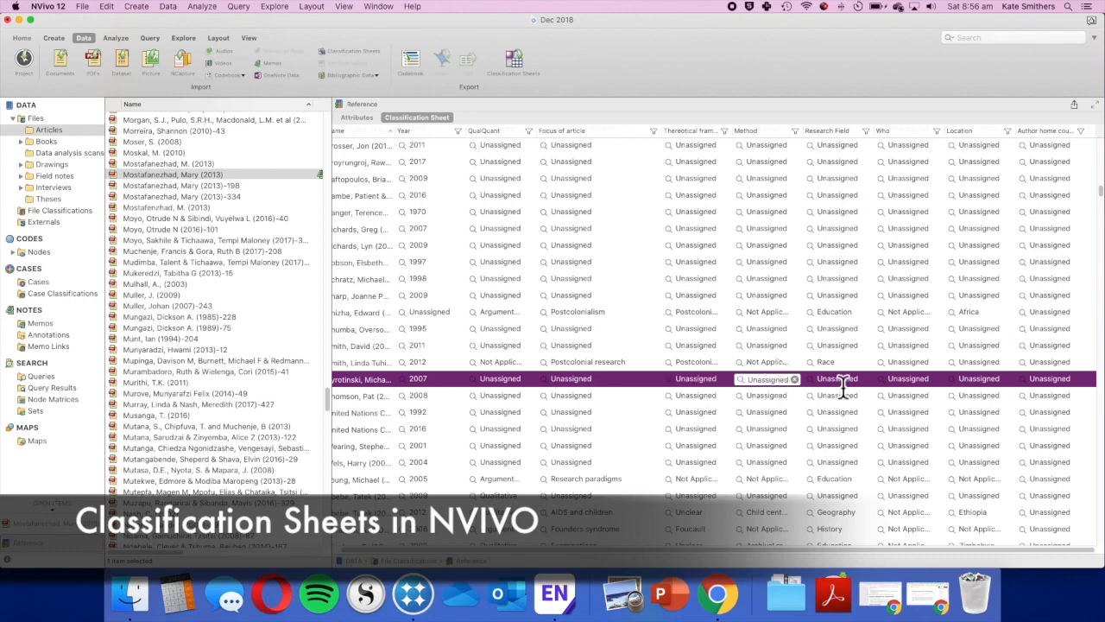
{"action": "left_click", "coordinate": [840, 381]}
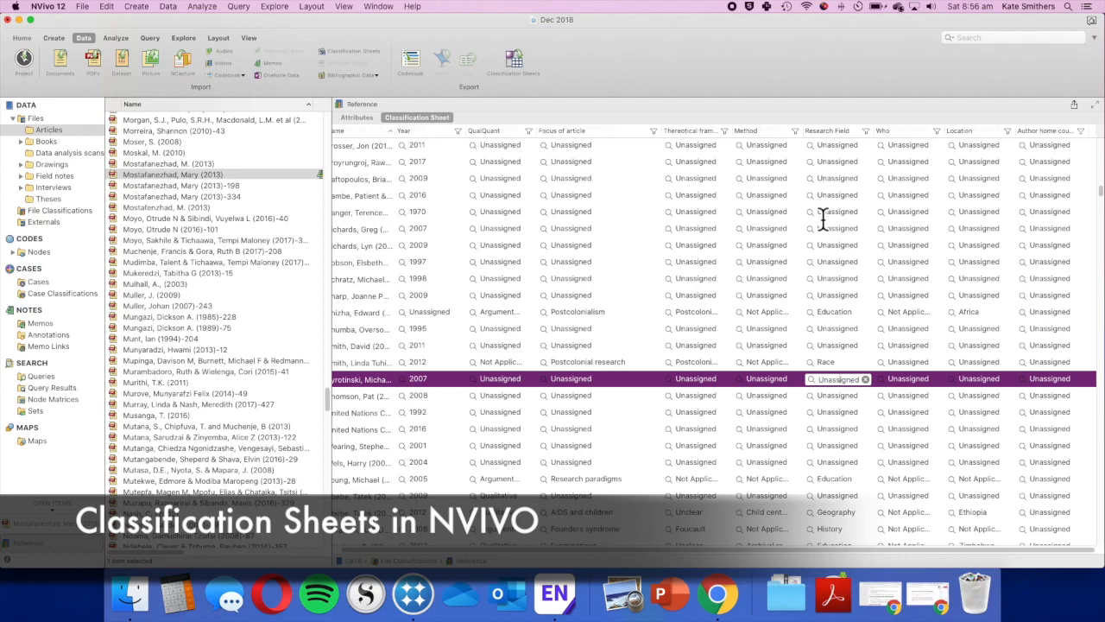
{"action": "scroll", "coordinate": [639, 259], "scroll_direction": "left", "scroll_amount": 1}
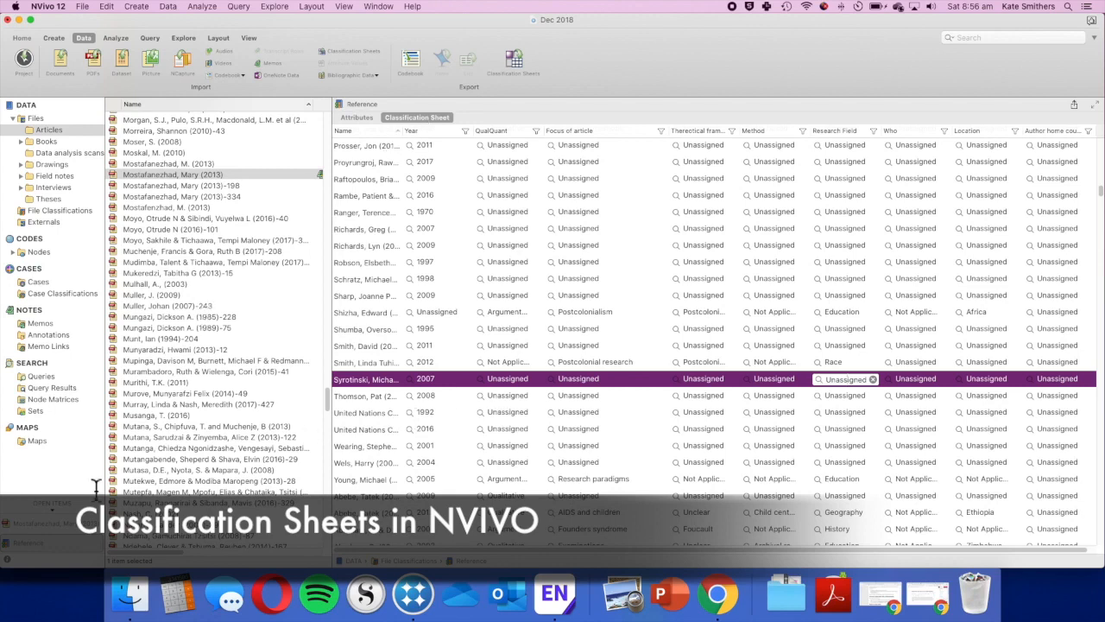
{"action": "left_click", "coordinate": [98, 549]}
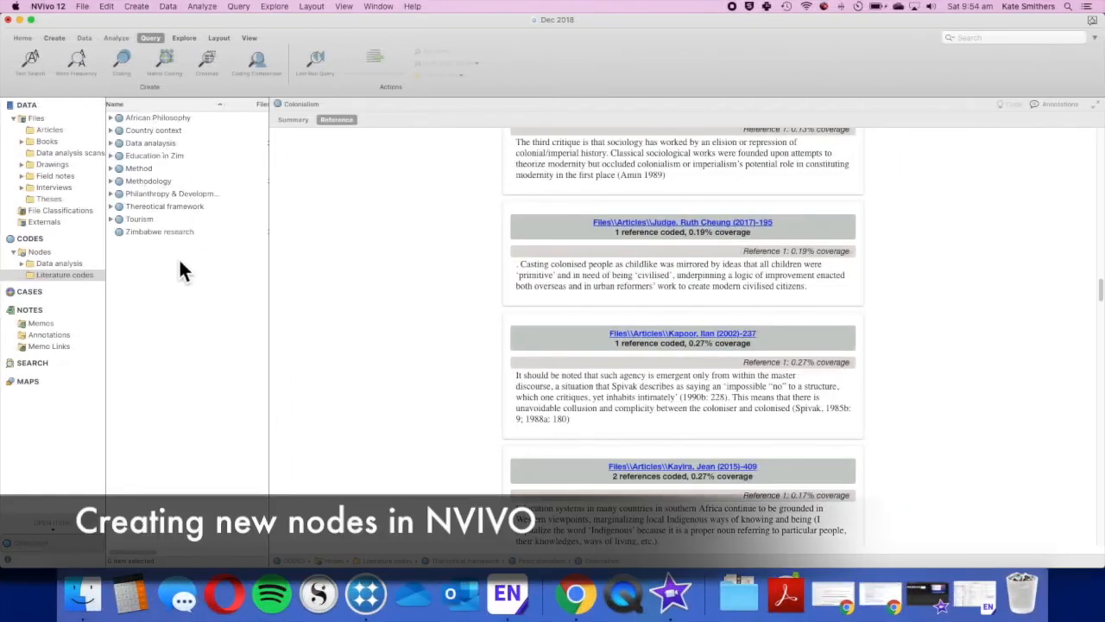
- Start a new top-level node in the Literature codes and cancel its node properties
{"action": "right_click", "coordinate": [127, 261]}
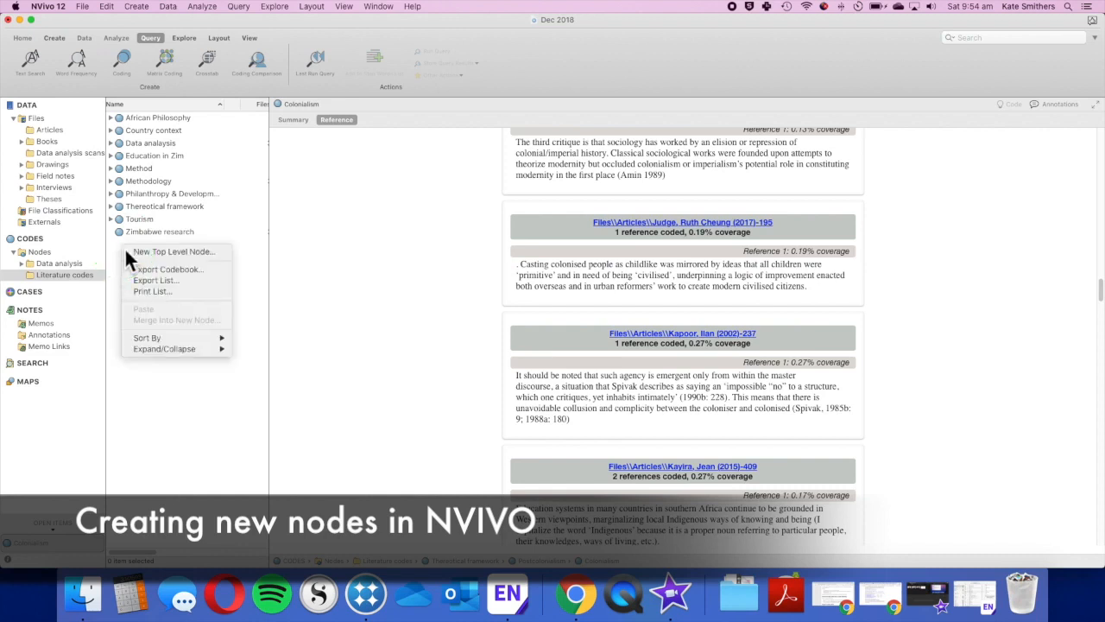
{"action": "left_click", "coordinate": [143, 254]}
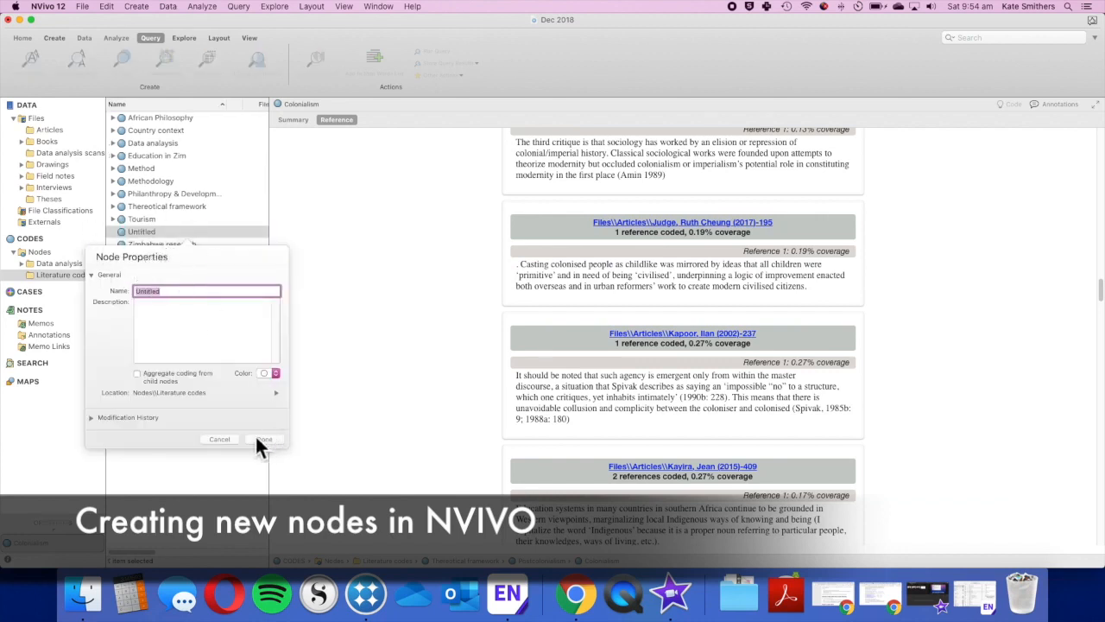
{"action": "left_click", "coordinate": [225, 440]}
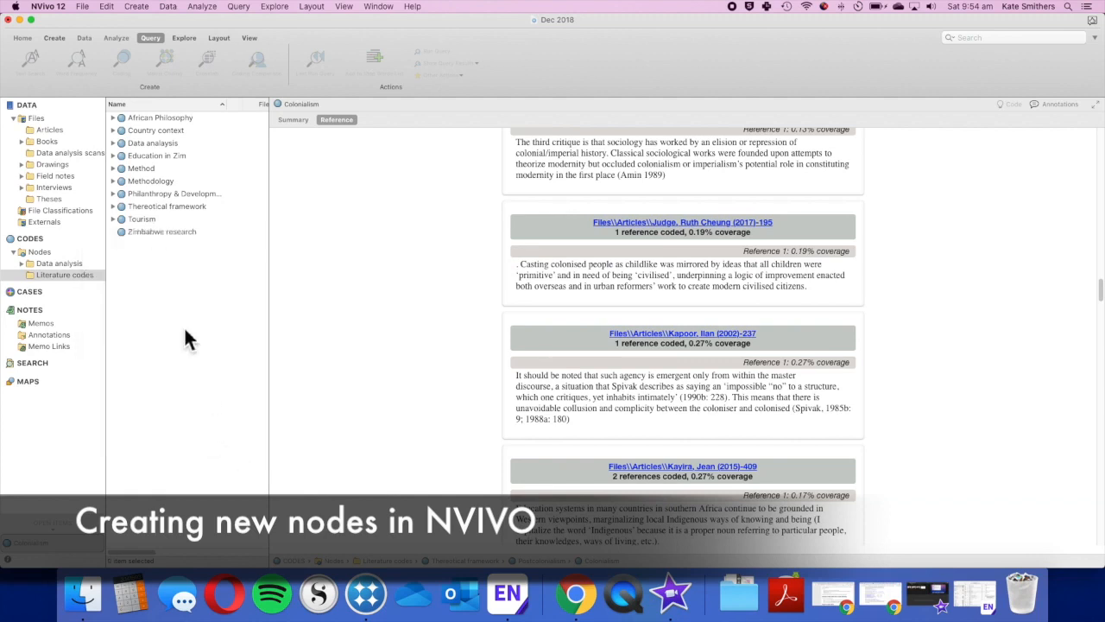
- Expand the Tourism node, start a new child node under it and cancel its node properties
{"action": "left_click", "coordinate": [116, 221]}
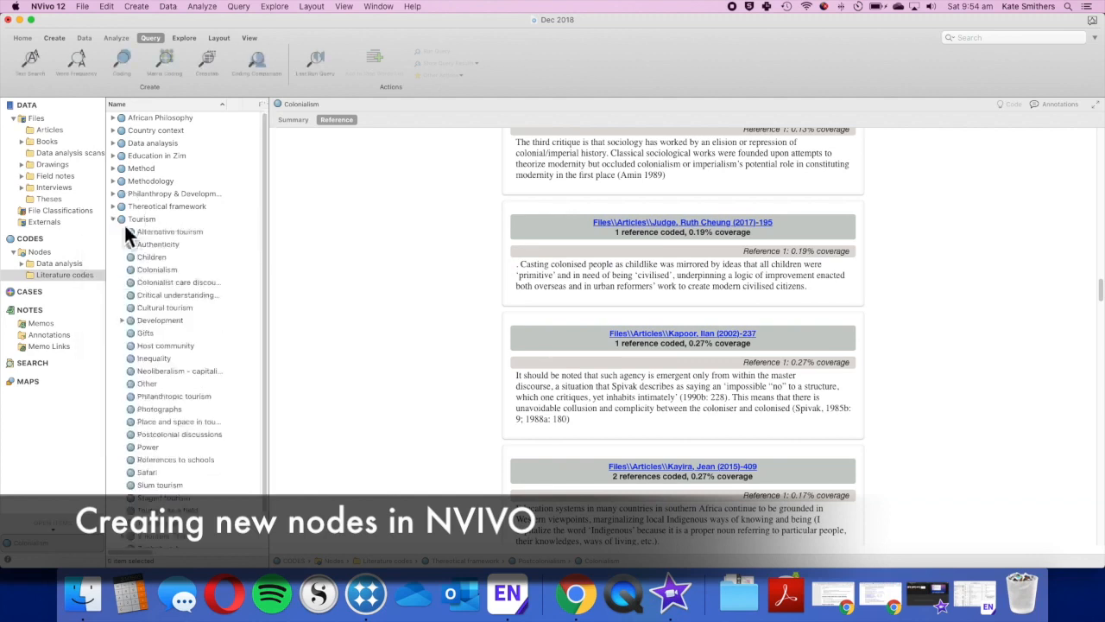
{"action": "right_click", "coordinate": [142, 221]}
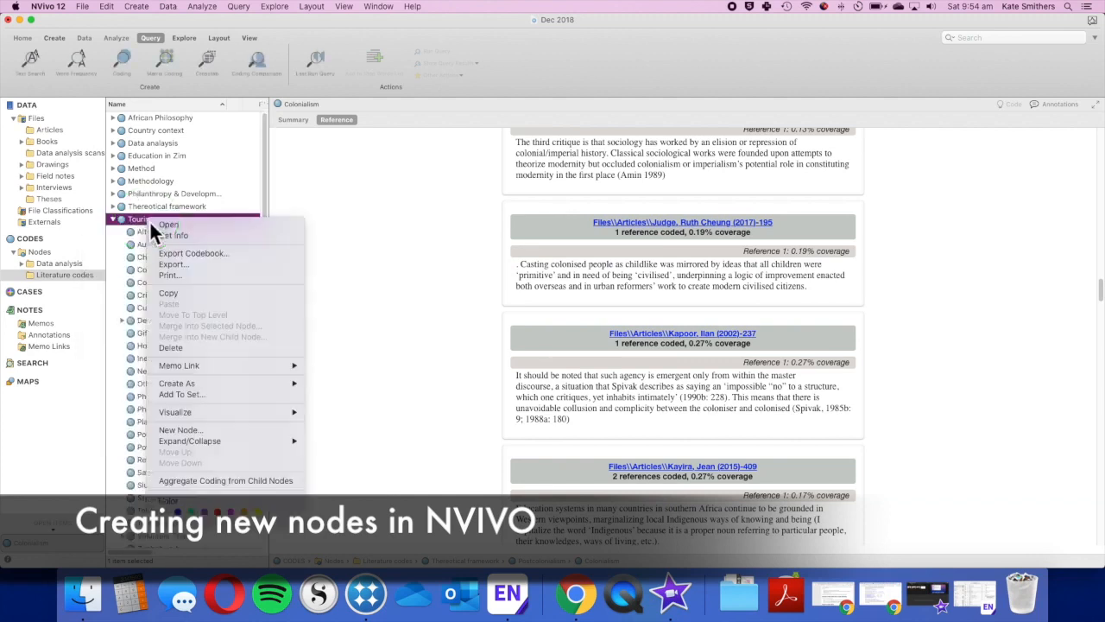
{"action": "left_click", "coordinate": [213, 431]}
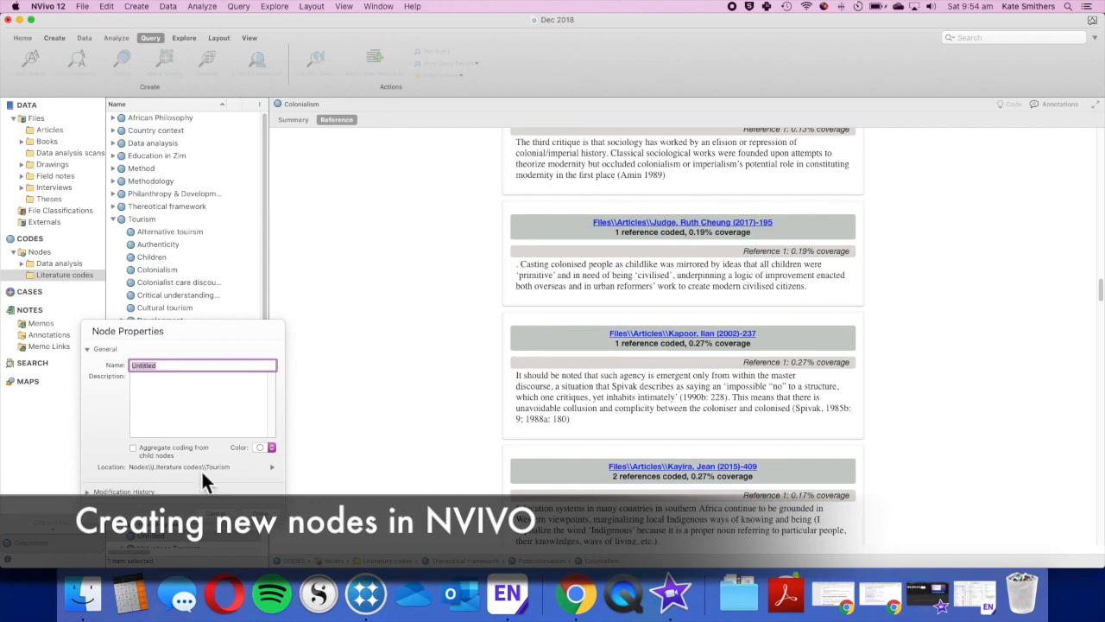
{"action": "left_click", "coordinate": [223, 528]}
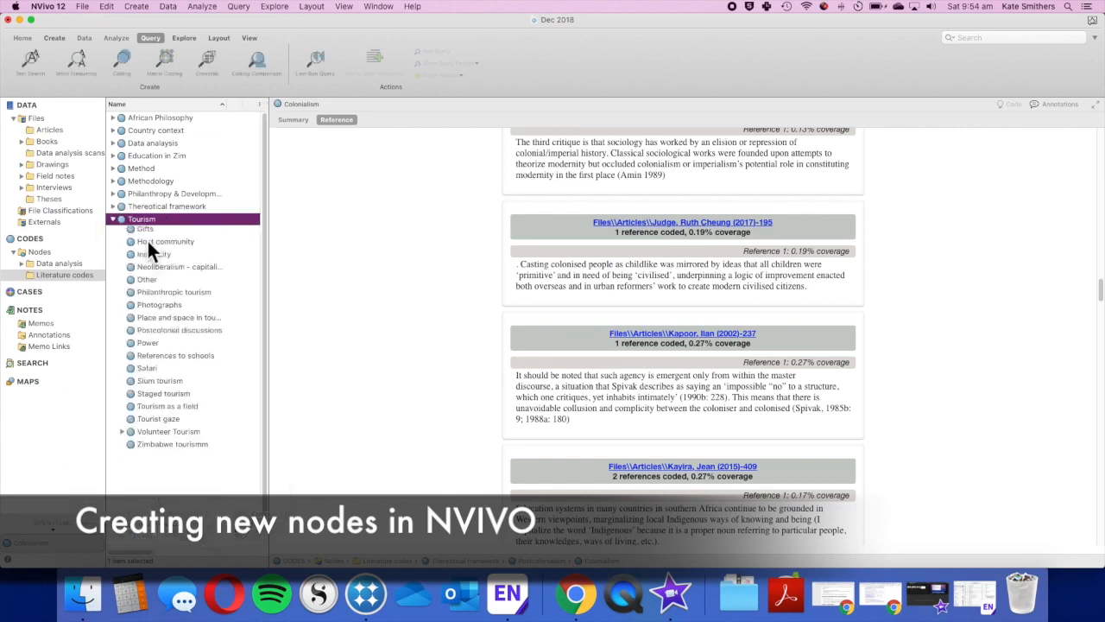
- Check the commands available for the Development node under Tourism, dismiss them and collapse Tourism again
{"action": "left_click", "coordinate": [164, 305]}
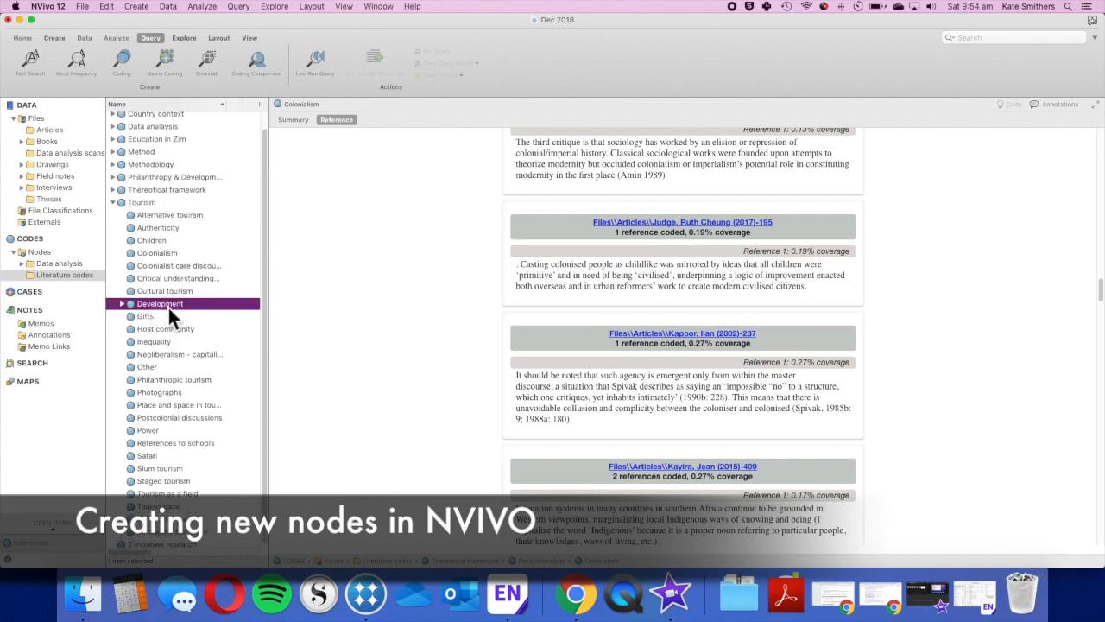
{"action": "right_click", "coordinate": [167, 304]}
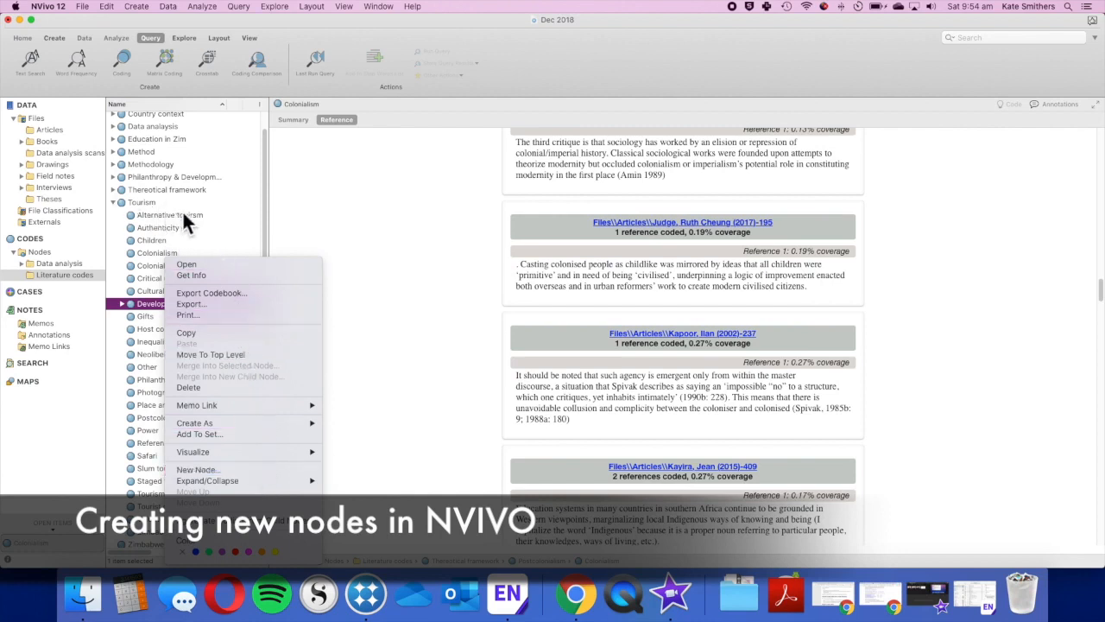
{"action": "left_click", "coordinate": [125, 304]}
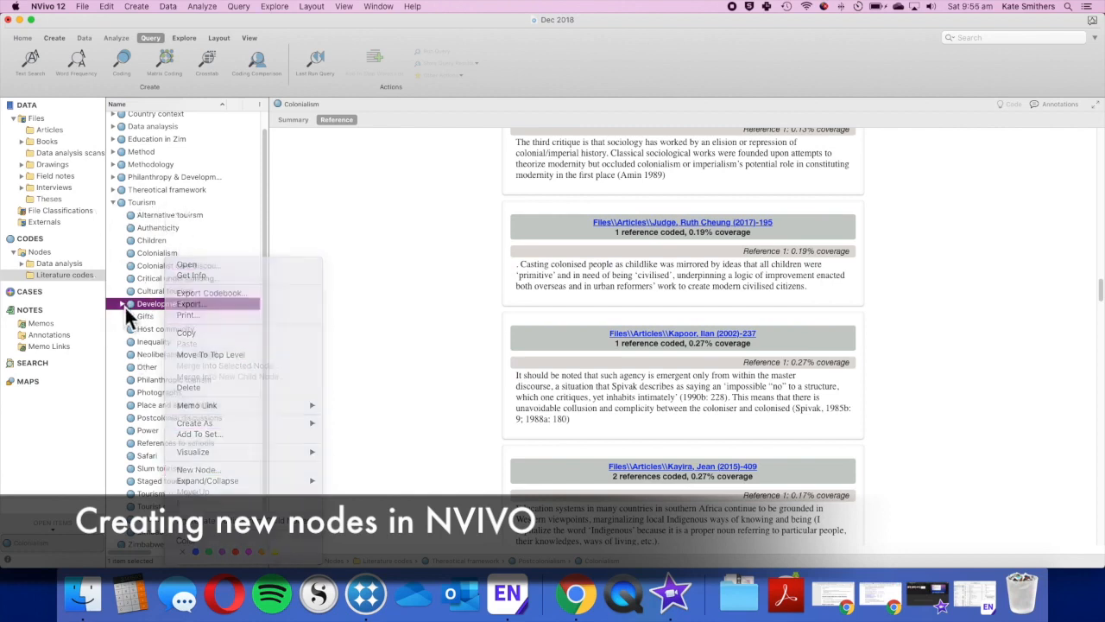
{"action": "left_click", "coordinate": [113, 201]}
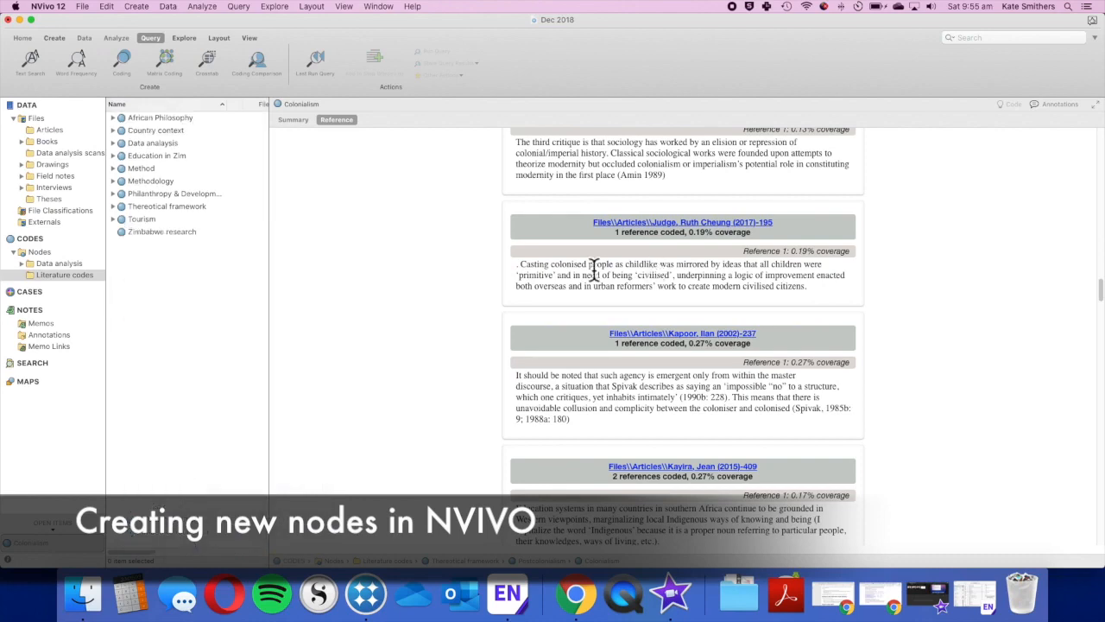
- Open the 2011 Annals of Tourism Research article from Articles and select the first two sentences of its Introduction
{"action": "left_click", "coordinate": [51, 129]}
{"action": "double_click", "coordinate": [178, 283]}
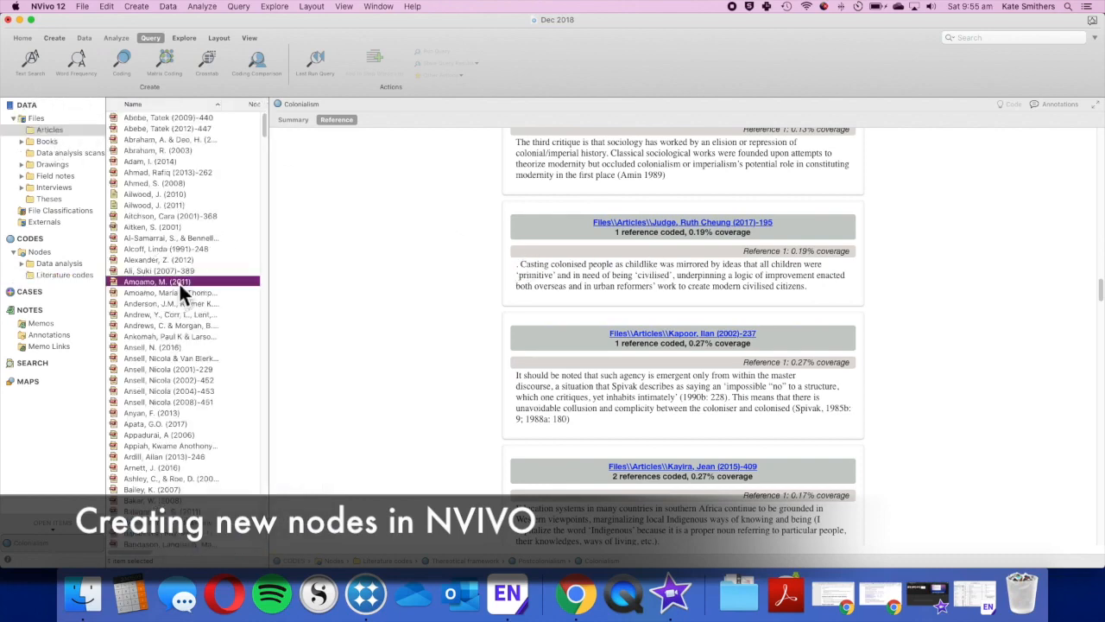
{"action": "scroll", "coordinate": [555, 307], "scroll_direction": "down", "scroll_amount": 5}
{"action": "left_click_drag", "start_coordinate": [503, 247], "coordinate": [537, 311]}
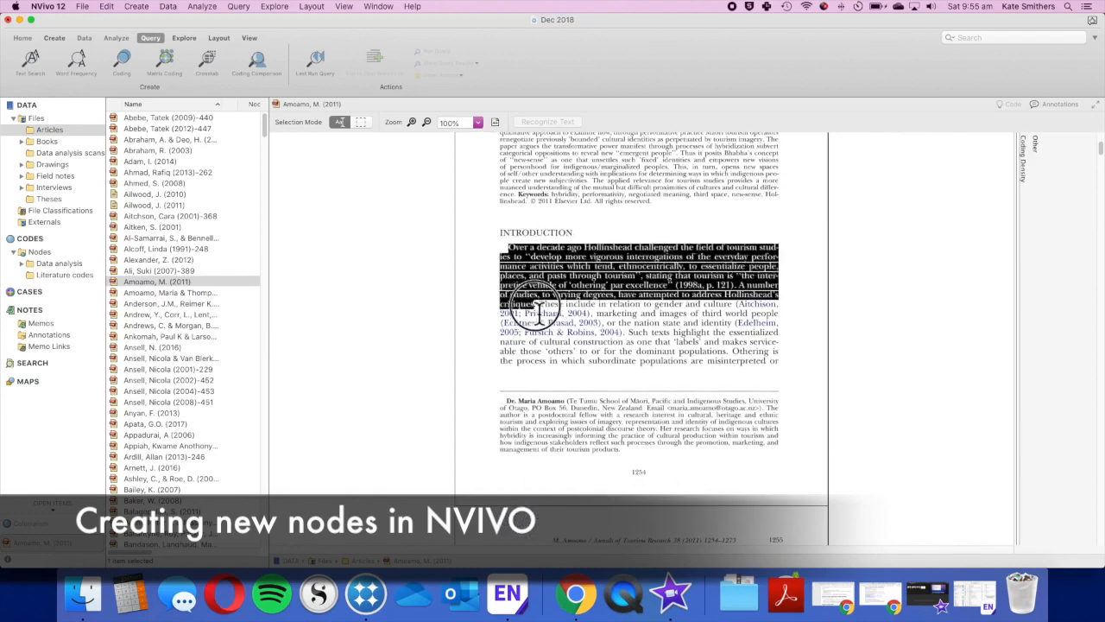
- Check the options for coding the selected passage at a new node and leave them without choosing one
{"action": "right_click", "coordinate": [527, 251]}
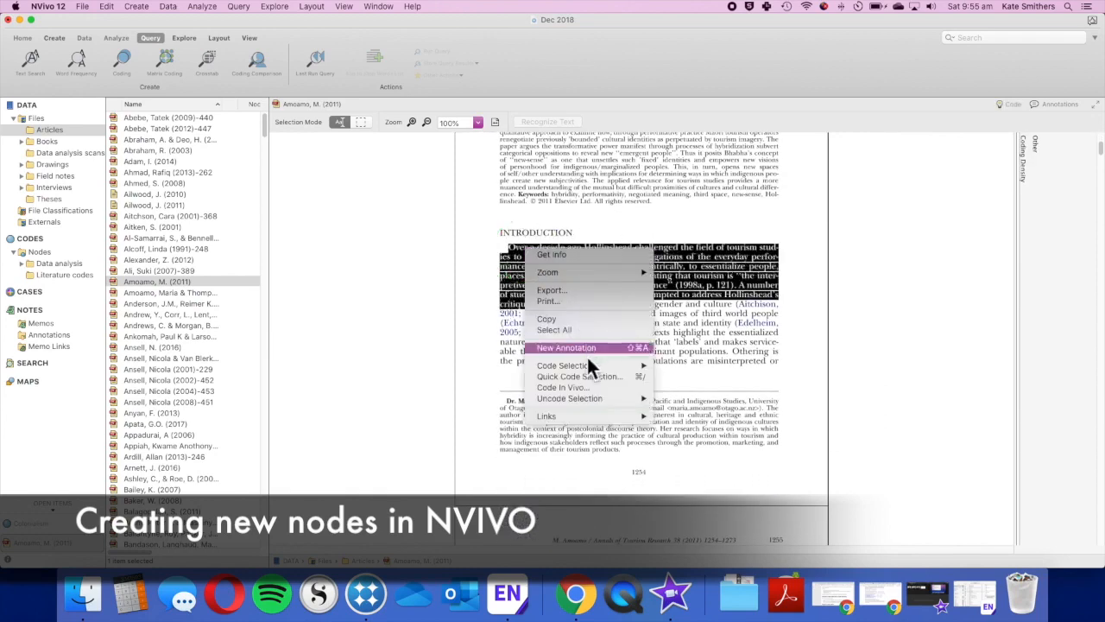
{"action": "mouse_move", "coordinate": [587, 367]}
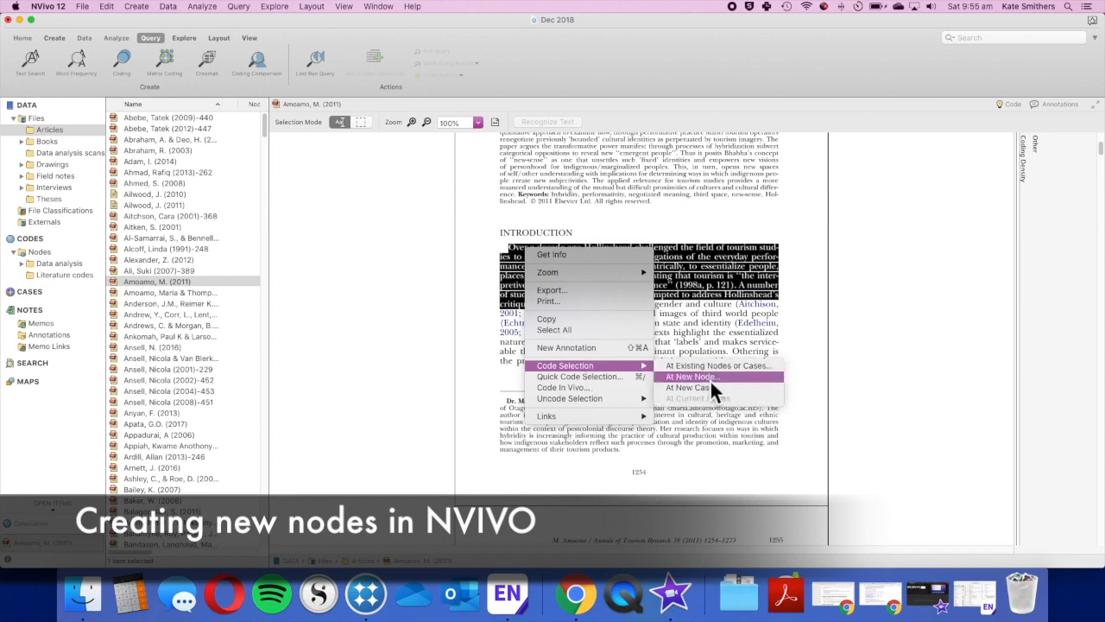
{"action": "left_click", "coordinate": [353, 277]}
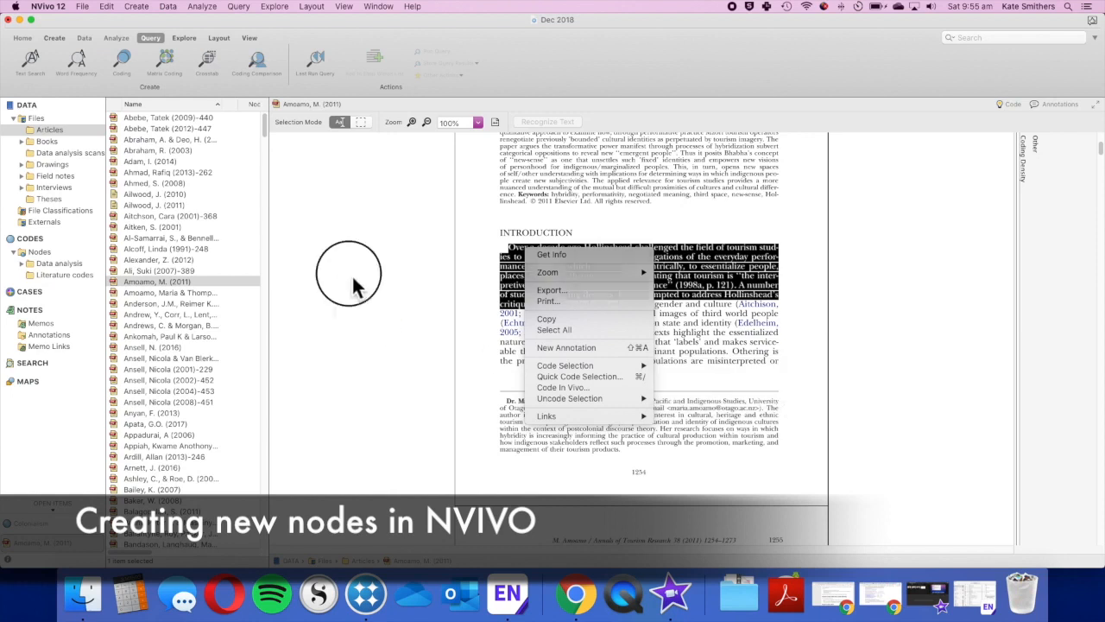
- List the Literature codes and try to code the selected Introduction passage at the Tourism node
{"action": "left_click_drag", "start_coordinate": [574, 289], "coordinate": [136, 294]}
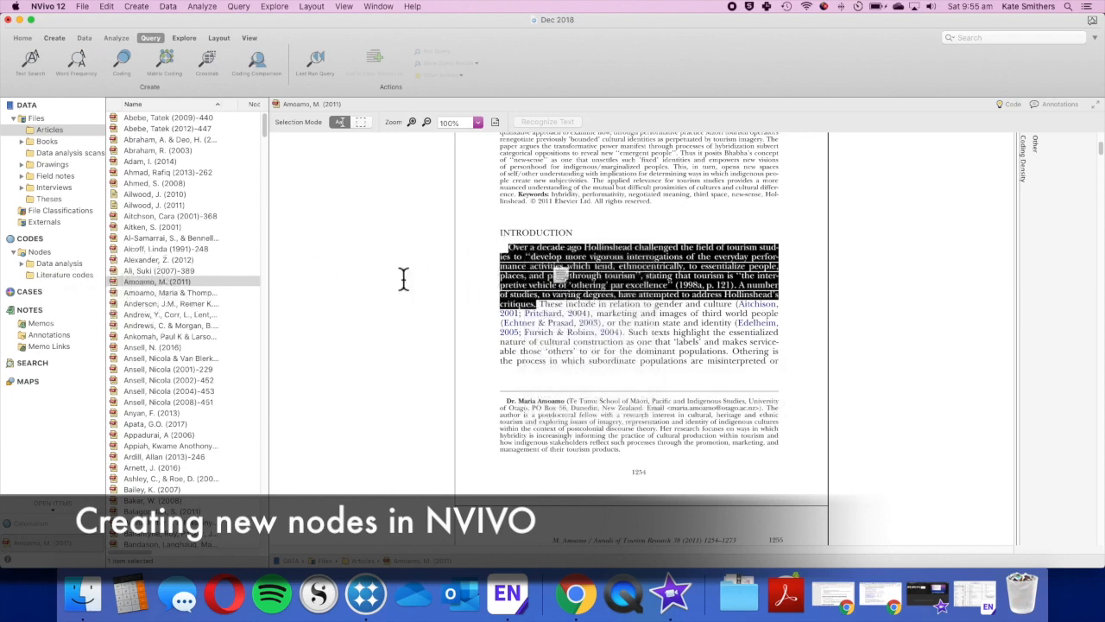
{"action": "left_click", "coordinate": [56, 276]}
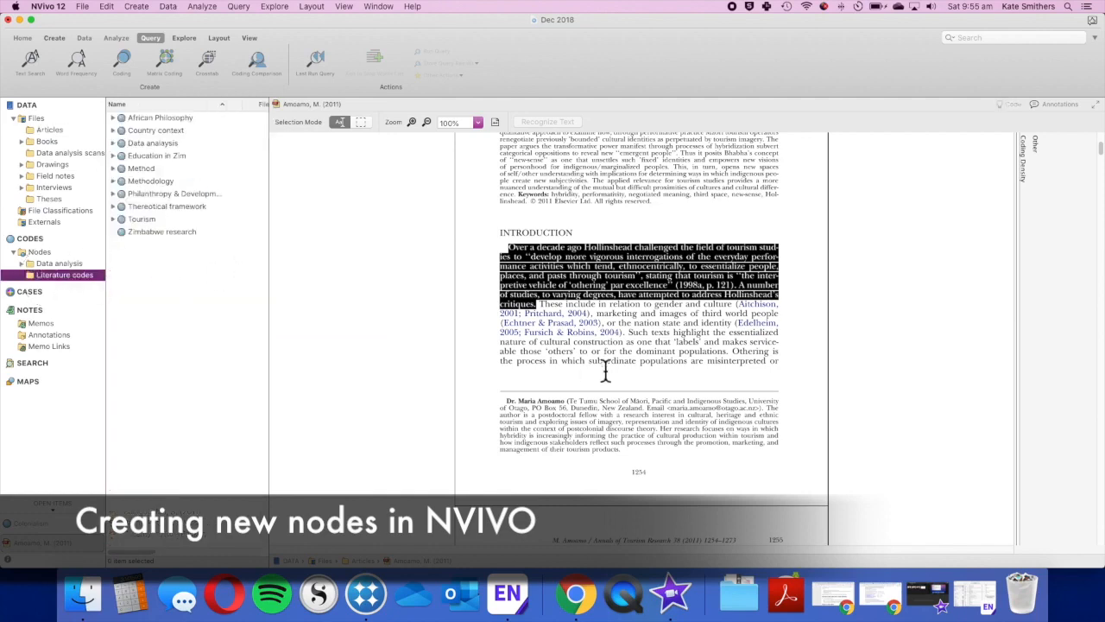
{"action": "left_click_drag", "start_coordinate": [525, 252], "coordinate": [178, 220]}
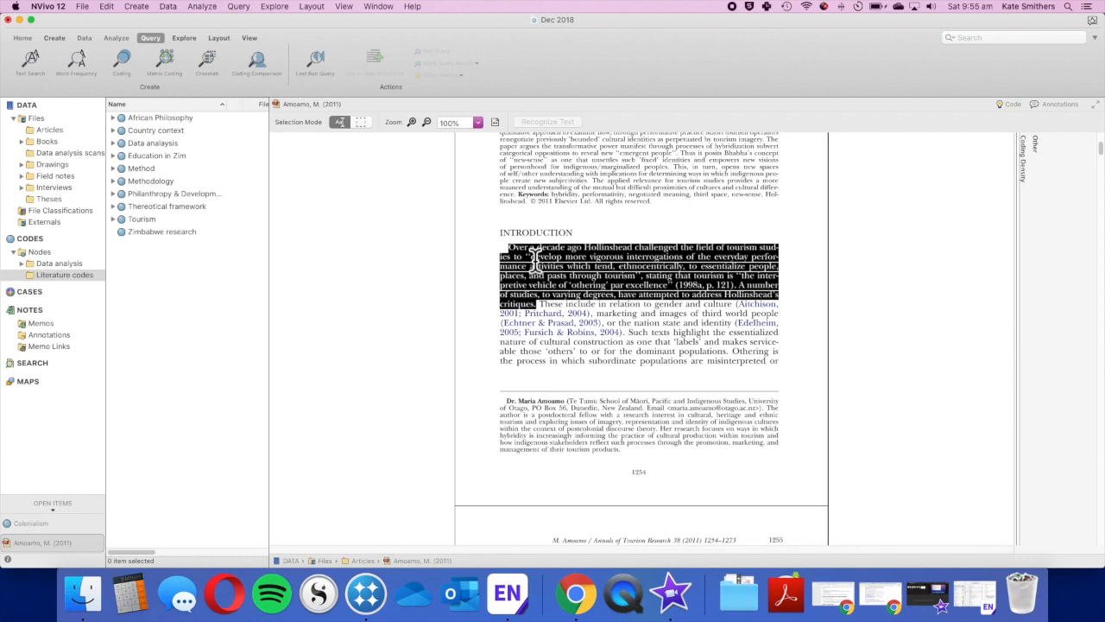
- Search the existing nodes for "postcoloni" with Quick Code, clear the search and dismiss it along with the text selection
{"action": "key", "text": "super+slash"}
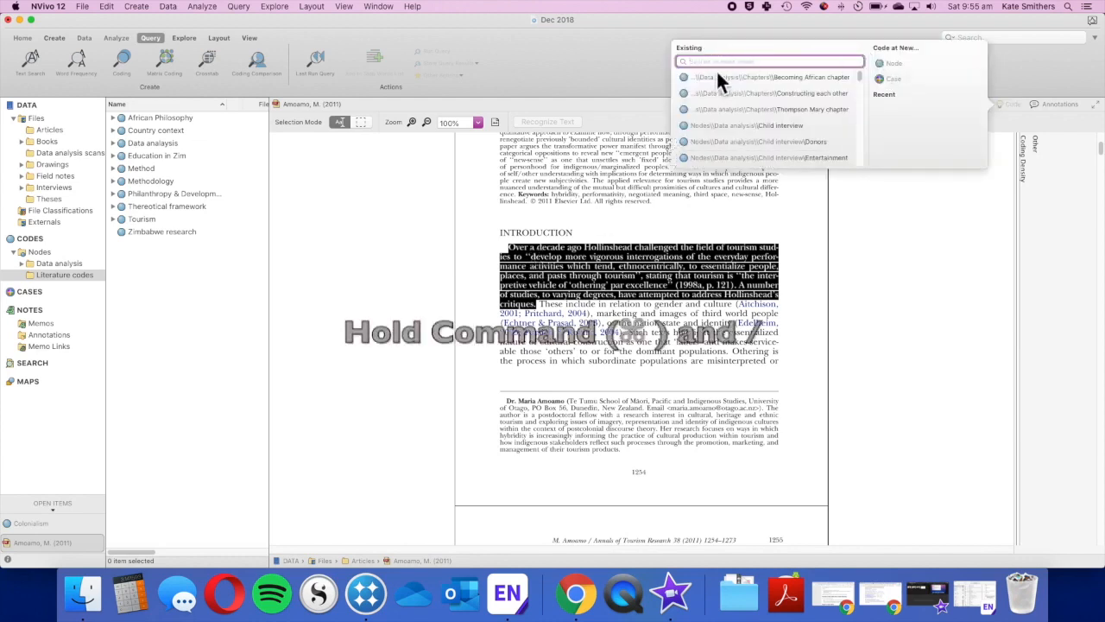
{"action": "type", "text": "postcoloni"}
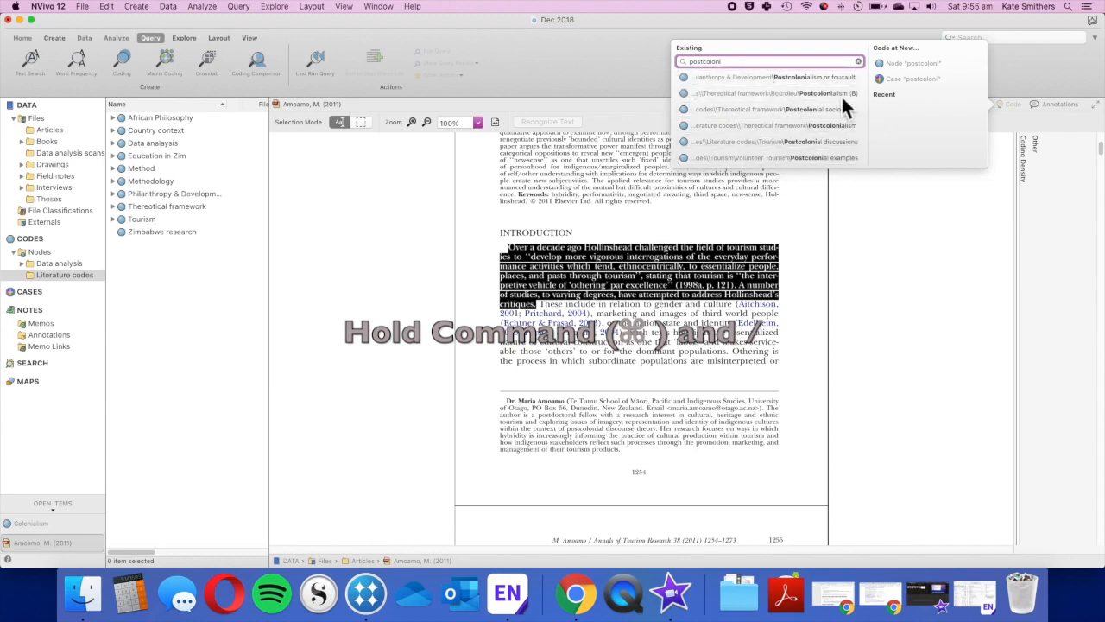
{"action": "key", "text": "BackSpace"}
{"action": "key", "text": "BackSpace"}
{"action": "key", "text": "BackSpace"}
{"action": "key", "text": "BackSpace"}
{"action": "key", "text": "BackSpace"}
{"action": "key", "text": "BackSpace"}
{"action": "key", "text": "BackSpace"}
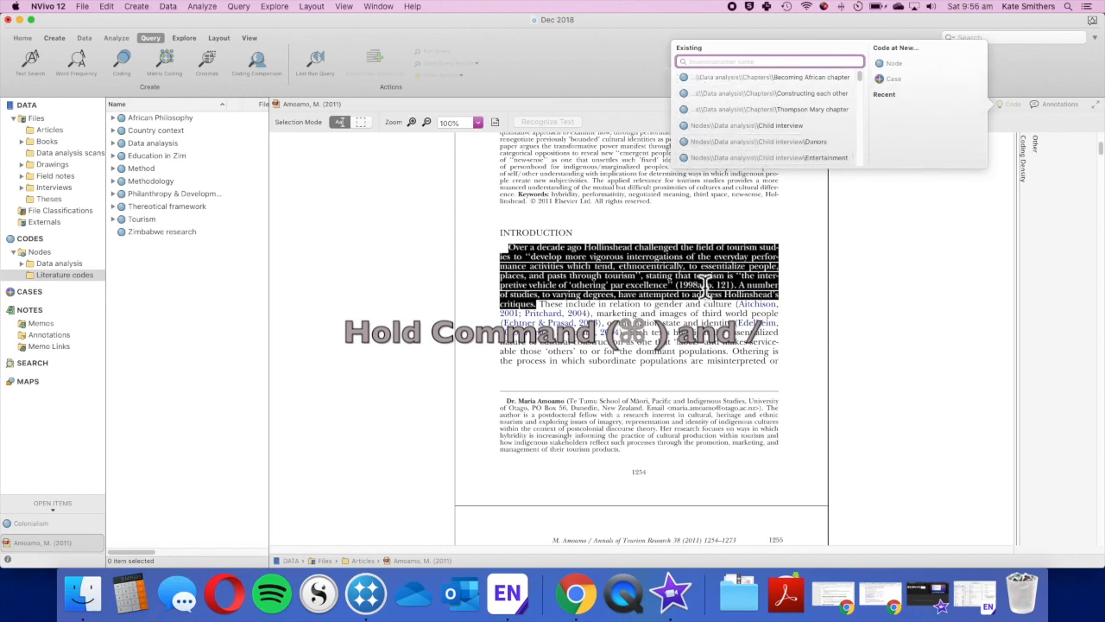
{"action": "left_click", "coordinate": [693, 242]}
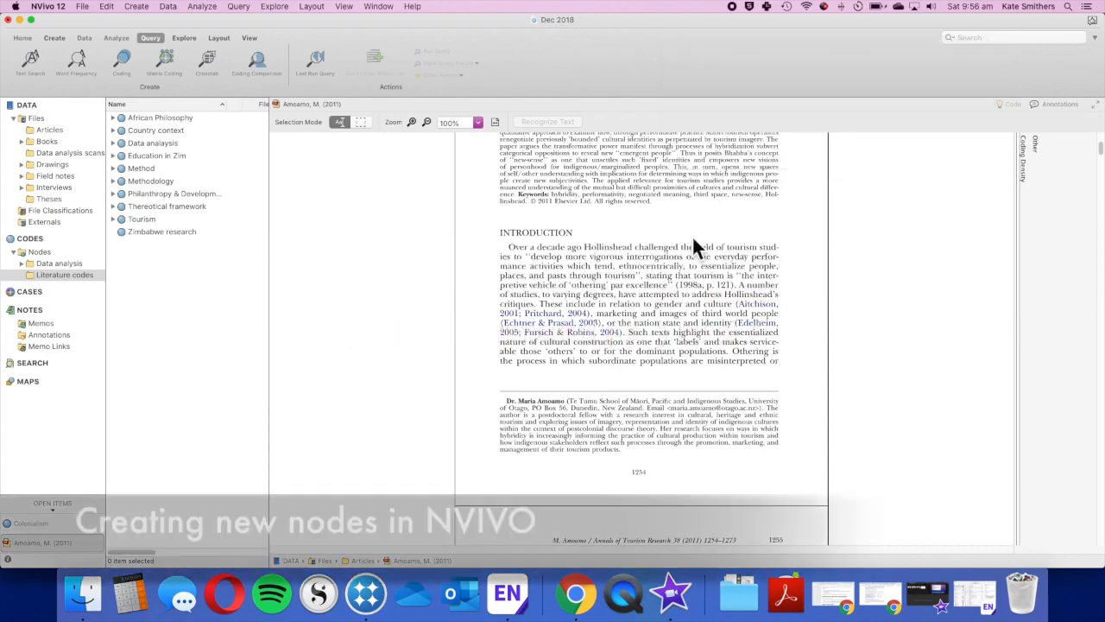
- Close both the 2011 tourism article and the Colonialism node in the open items
{"action": "scroll", "coordinate": [688, 216], "scroll_direction": "down", "scroll_amount": 3}
{"action": "scroll", "coordinate": [683, 203], "scroll_direction": "down", "scroll_amount": 3}
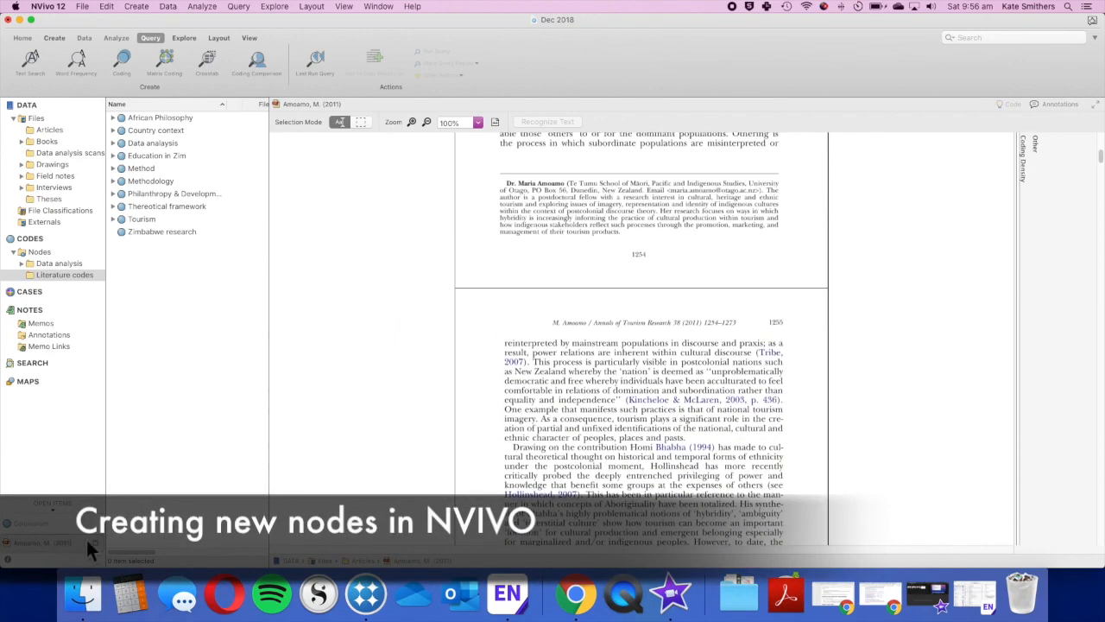
{"action": "left_click", "coordinate": [98, 545]}
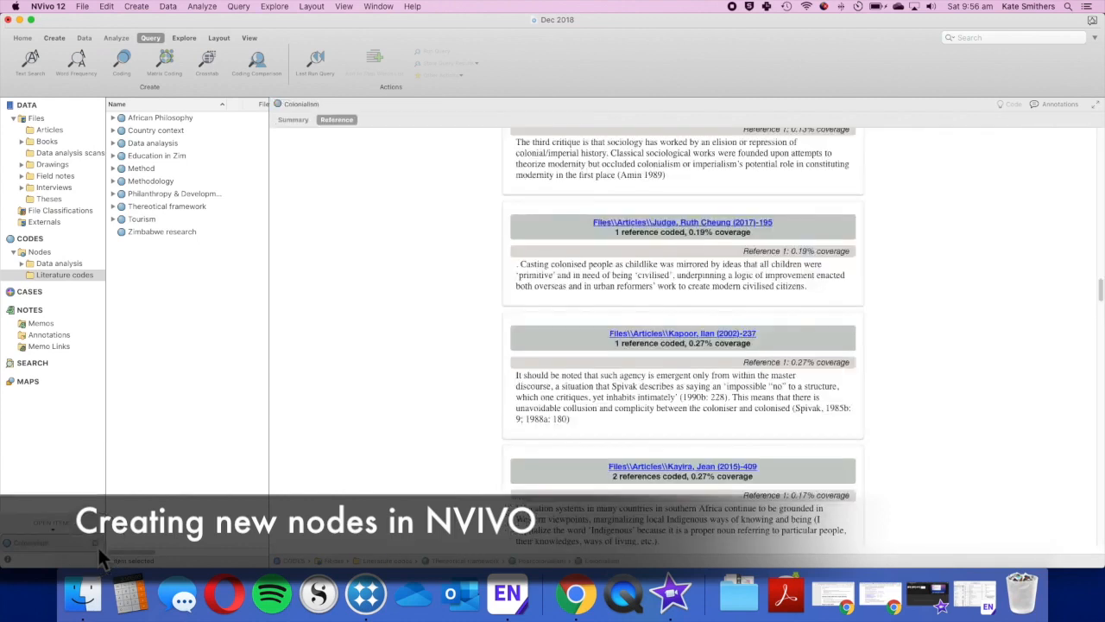
{"action": "left_click", "coordinate": [97, 545]}
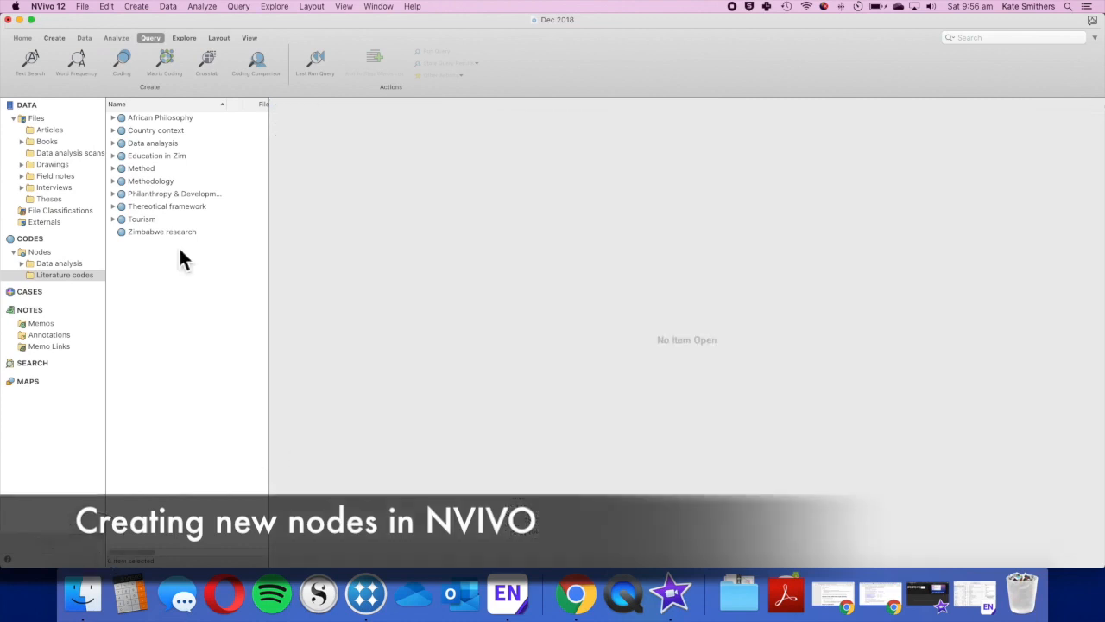
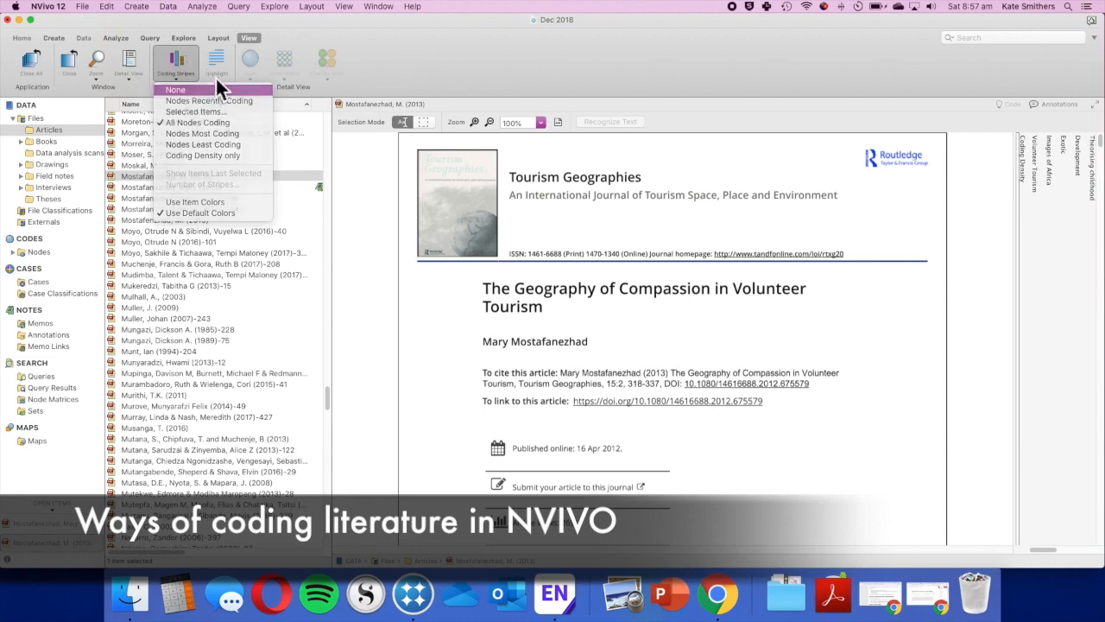
- Set the coding stripes of "The Geography of Compassion in Volunteer Tourism" to None and look through the article's plain text
{"action": "left_click", "coordinate": [223, 91]}
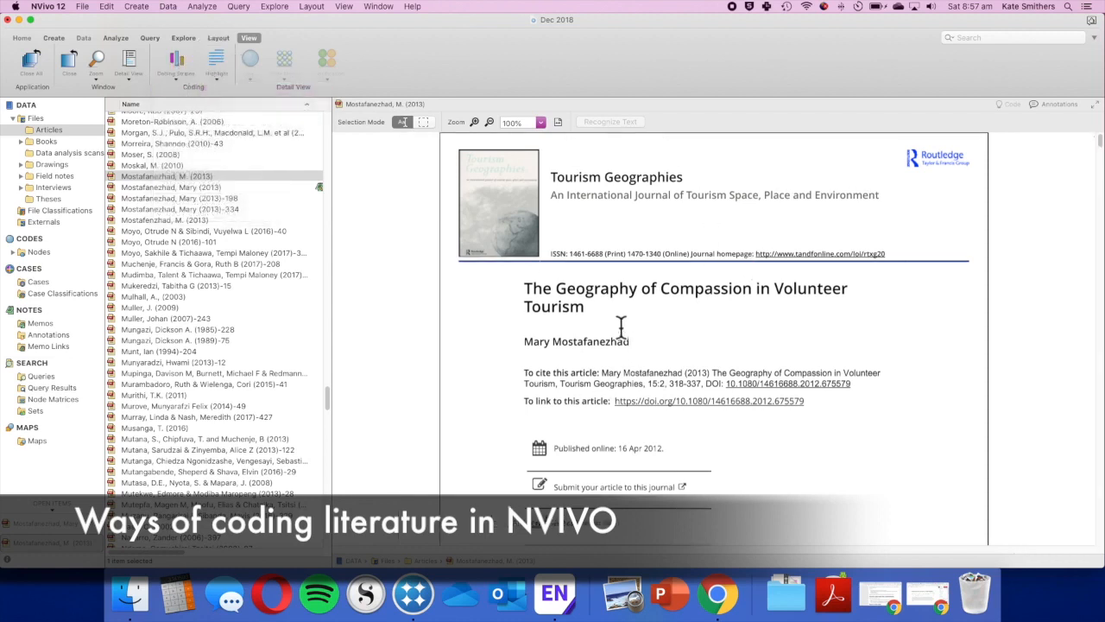
{"action": "left_click_drag", "start_coordinate": [525, 294], "coordinate": [594, 319]}
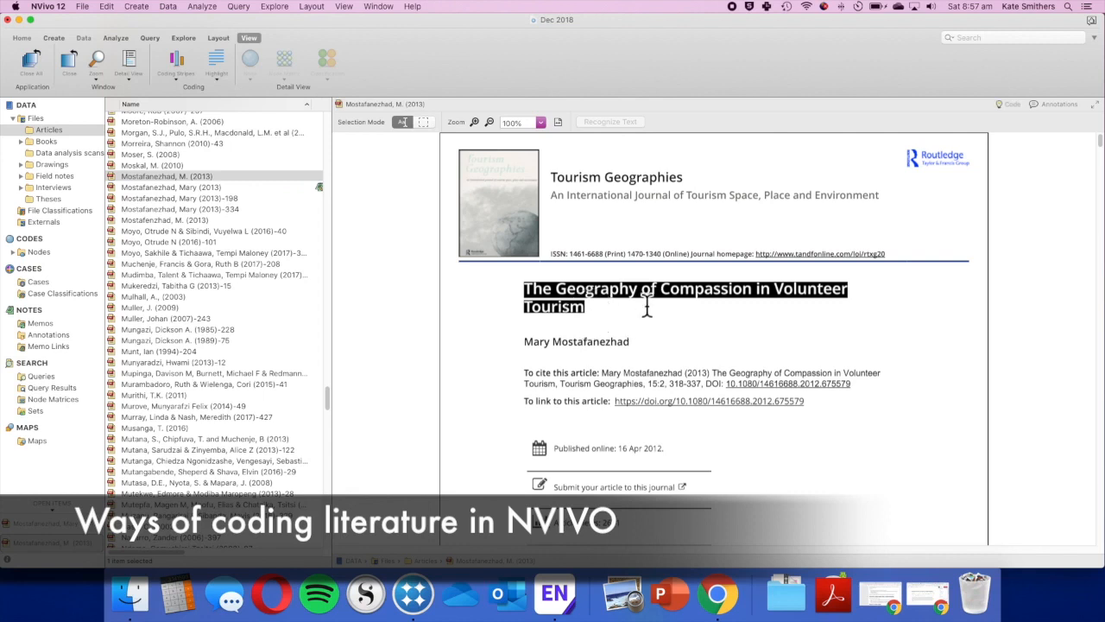
{"action": "left_click", "coordinate": [572, 227]}
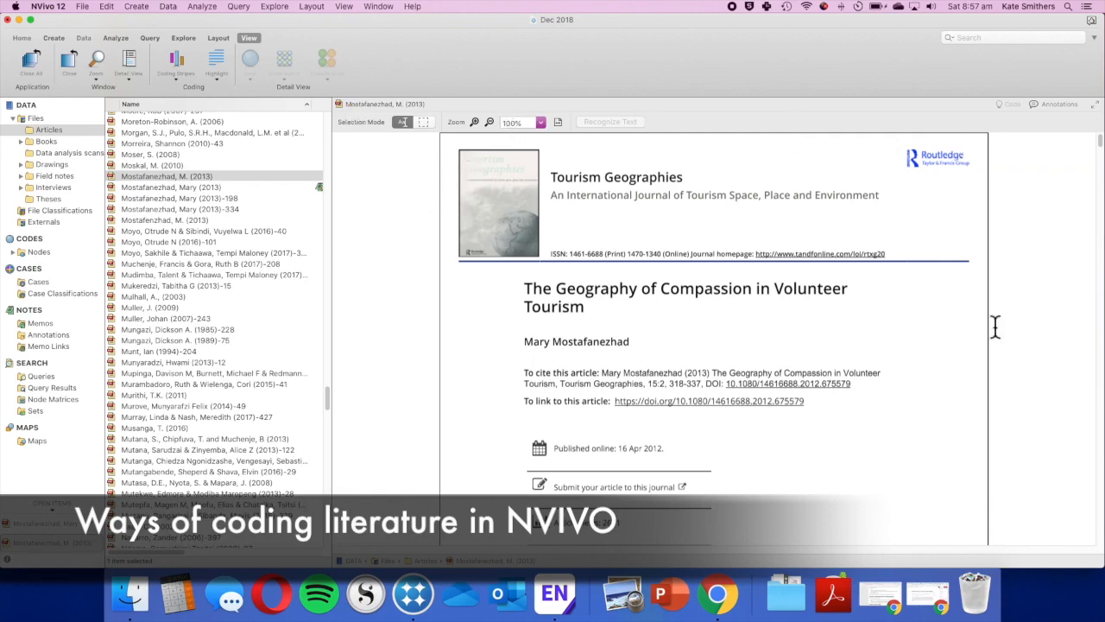
{"action": "scroll", "coordinate": [682, 207], "scroll_direction": "down", "scroll_amount": 1}
{"action": "scroll", "coordinate": [682, 207], "scroll_direction": "down", "scroll_amount": 20}
{"action": "scroll", "coordinate": [681, 209], "scroll_direction": "up", "scroll_amount": 20}
- Set the article's coding stripes to All Nodes Coding
{"action": "left_click", "coordinate": [182, 84]}
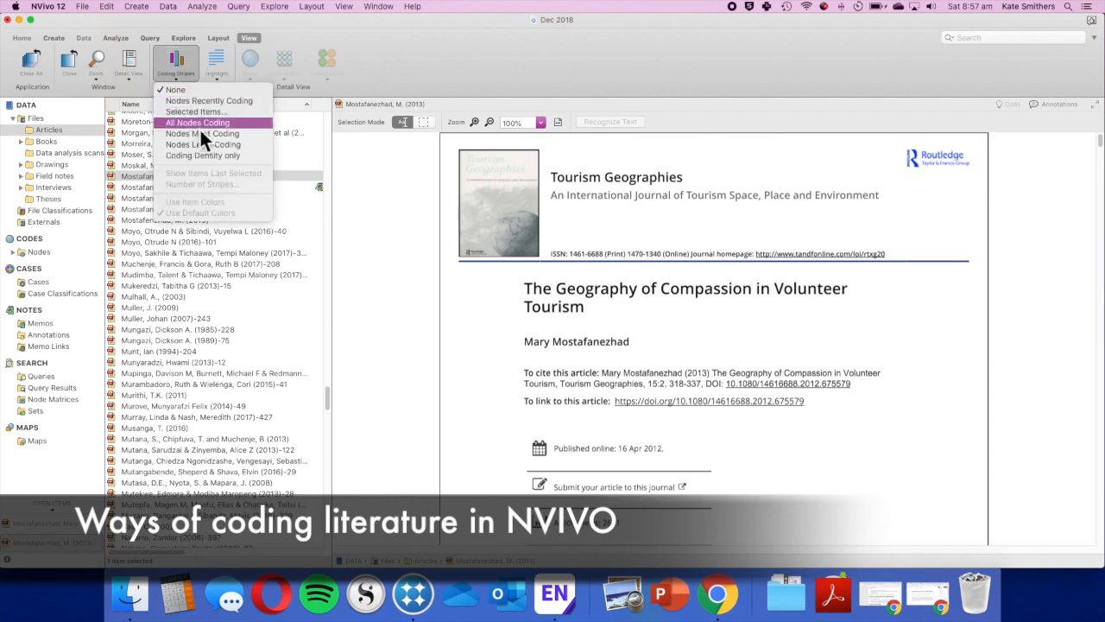
{"action": "left_click", "coordinate": [177, 66]}
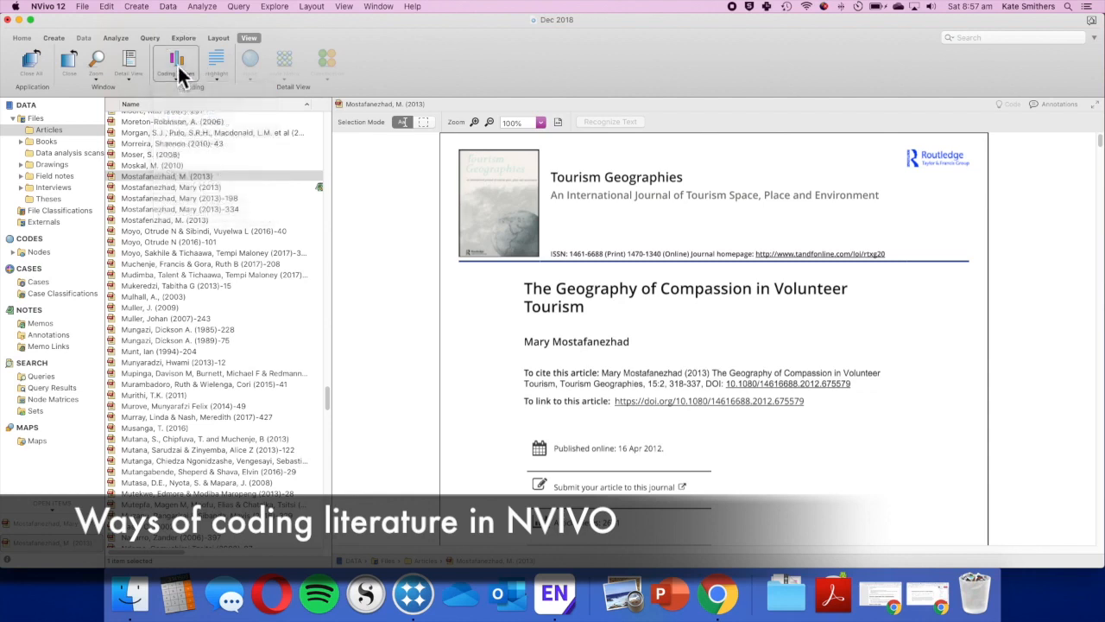
{"action": "left_click", "coordinate": [185, 62]}
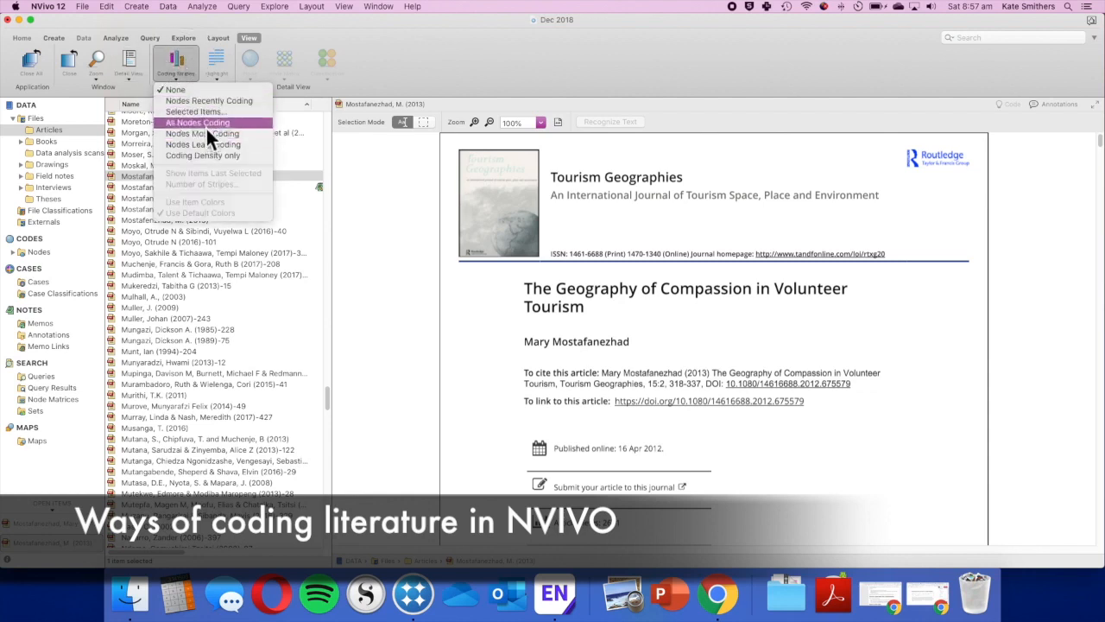
{"action": "left_click", "coordinate": [254, 122]}
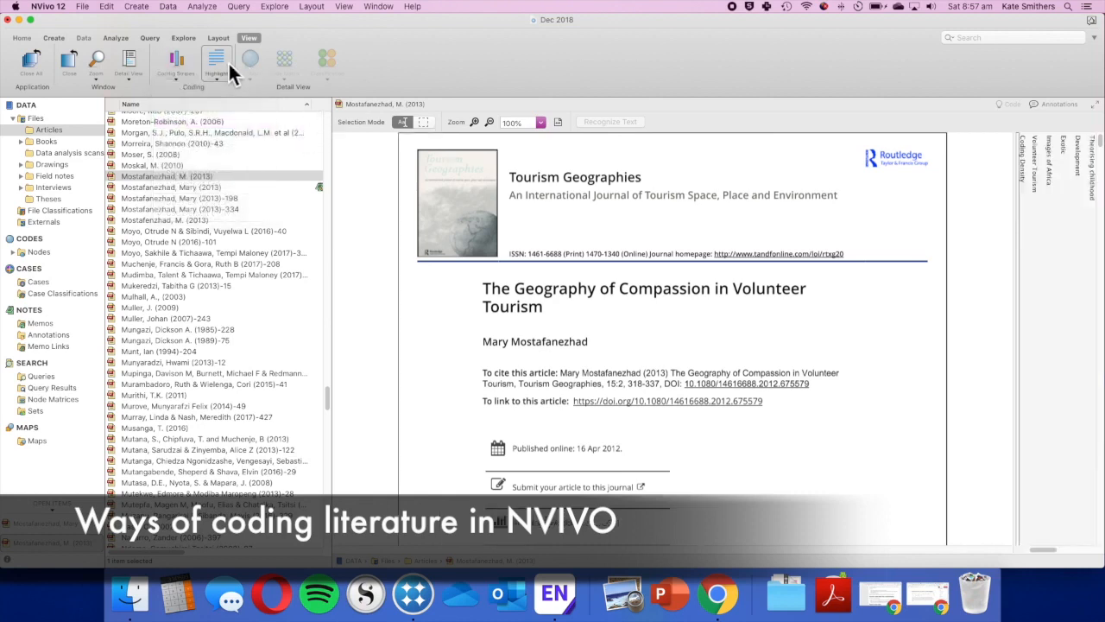
- Turn on highlighting of the article's coded passages and look through the highlighted text beside the coding stripes
{"action": "left_click", "coordinate": [228, 63]}
{"action": "left_click", "coordinate": [263, 114]}
{"action": "scroll", "coordinate": [639, 259], "scroll_direction": "down", "scroll_amount": 5}
{"action": "scroll", "coordinate": [639, 259], "scroll_direction": "up", "scroll_amount": 5}
{"action": "scroll", "coordinate": [643, 255], "scroll_direction": "down", "scroll_amount": 4}
{"action": "scroll", "coordinate": [646, 253], "scroll_direction": "down", "scroll_amount": 20}
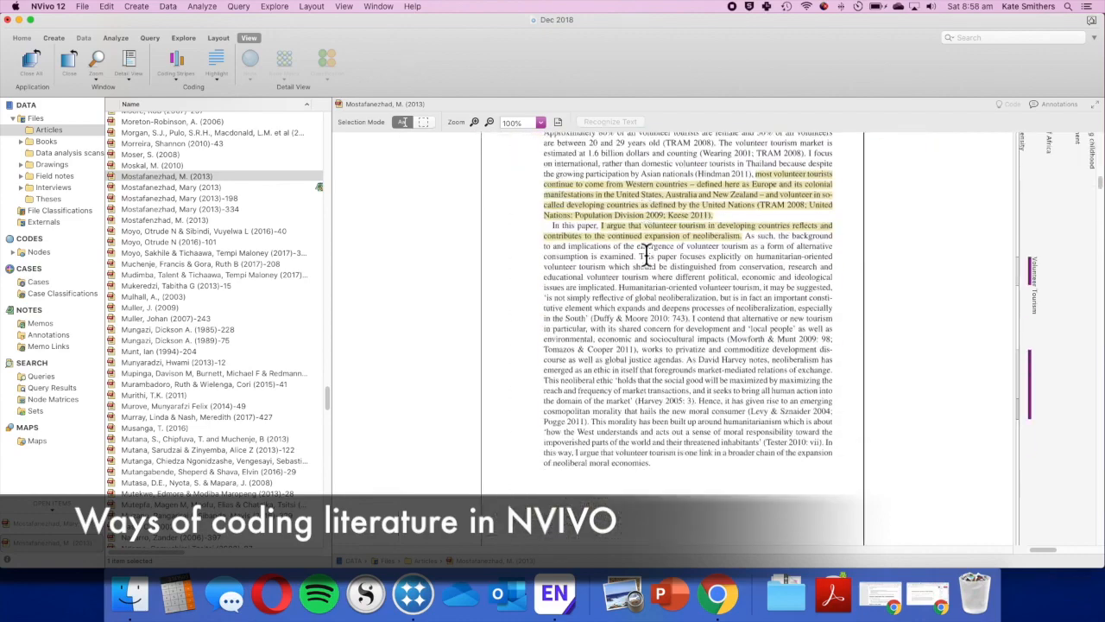
- Look through the highlighted passages of "The Geography of Compassion in Volunteer Tourism", from the article's start back to its Introduction
{"action": "scroll", "coordinate": [663, 289], "scroll_direction": "down", "scroll_amount": 20}
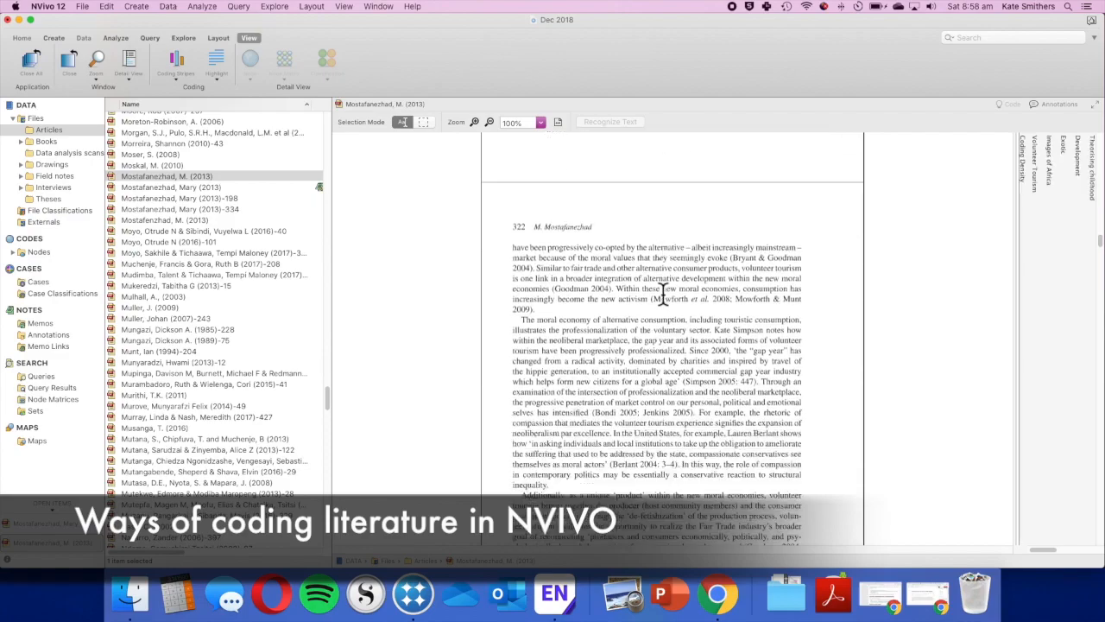
{"action": "scroll", "coordinate": [663, 294], "scroll_direction": "down", "scroll_amount": 20}
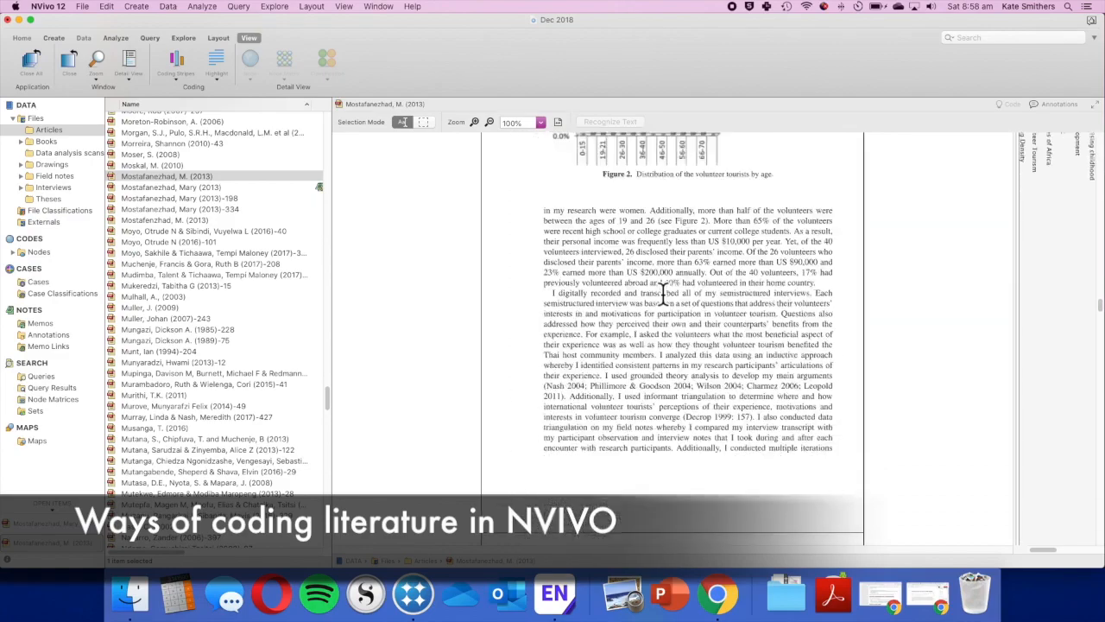
{"action": "scroll", "coordinate": [663, 294], "scroll_direction": "down", "scroll_amount": 2}
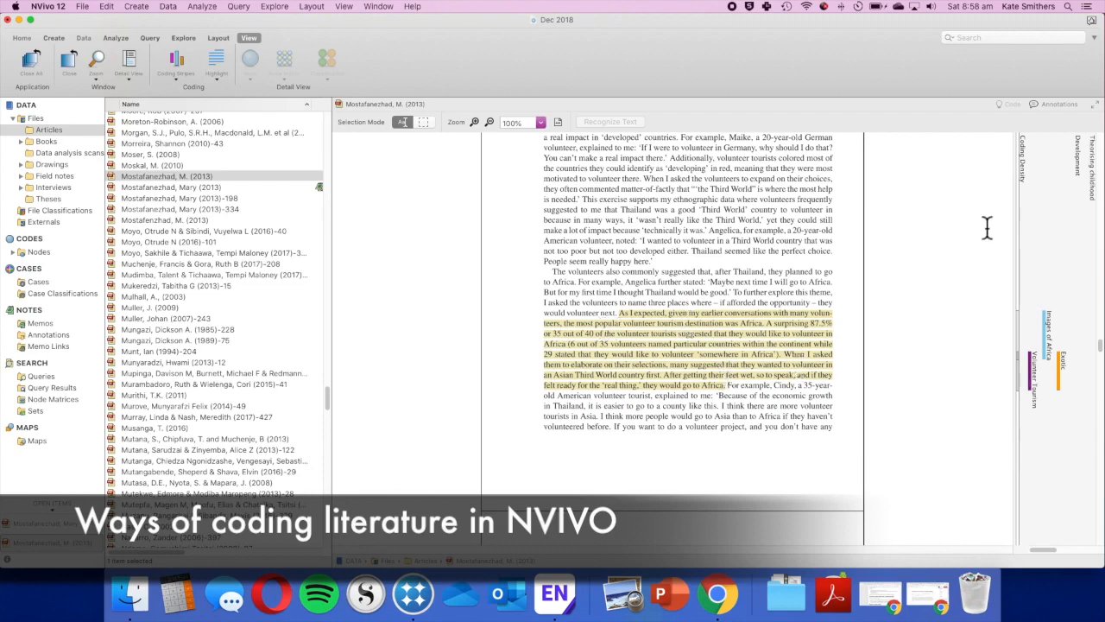
{"action": "left_click_drag", "start_coordinate": [1100, 345], "coordinate": [1091, 136]}
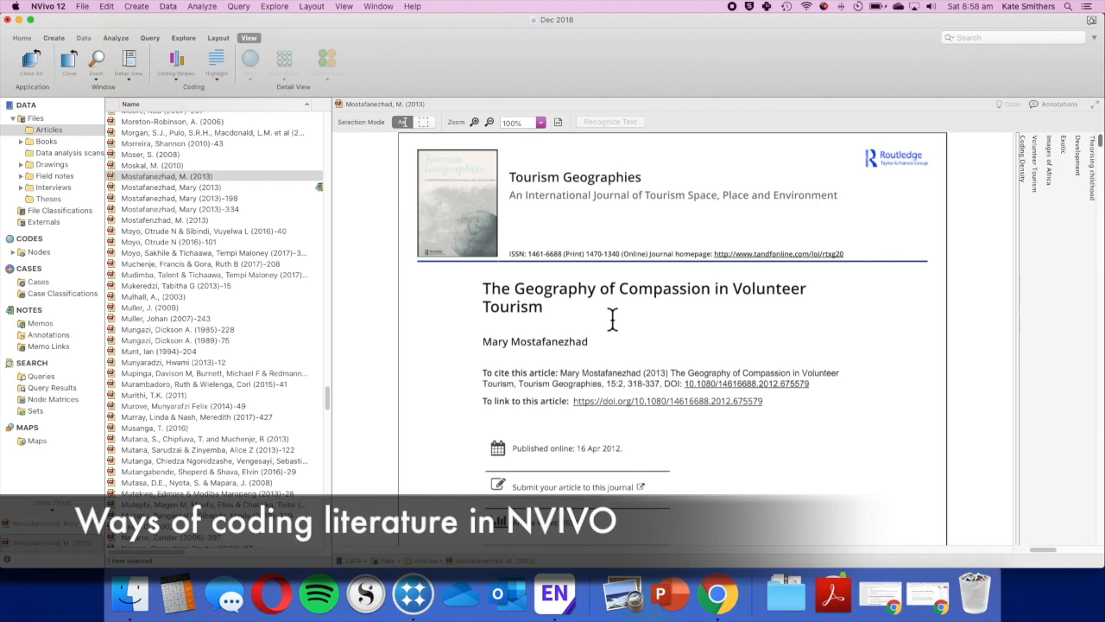
{"action": "scroll", "coordinate": [612, 319], "scroll_direction": "down", "scroll_amount": 5}
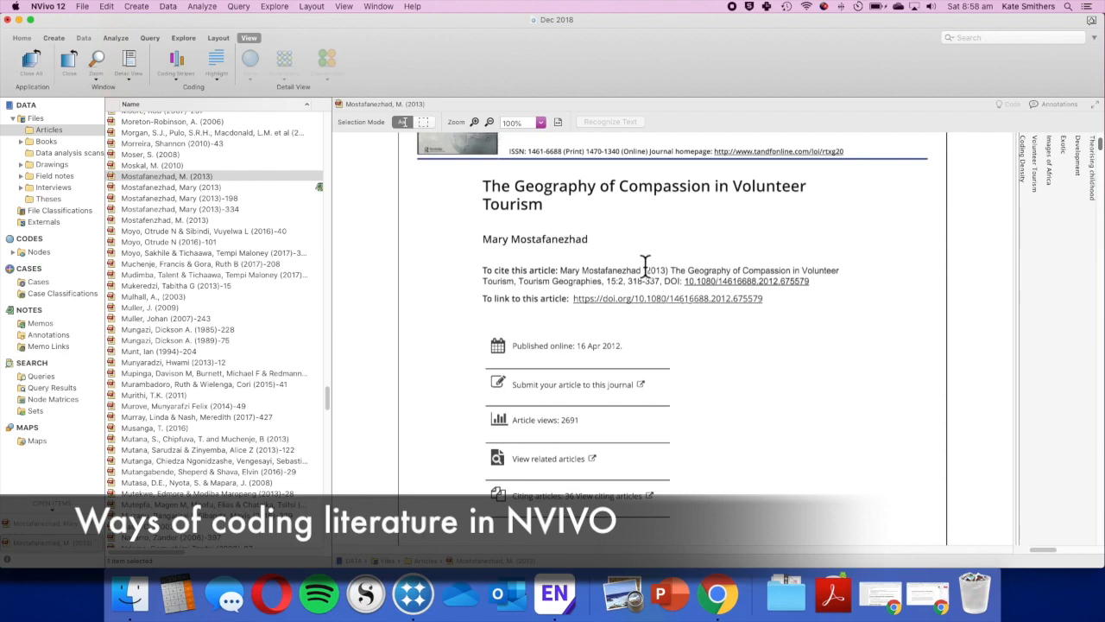
{"action": "scroll", "coordinate": [645, 266], "scroll_direction": "down", "scroll_amount": 3}
{"action": "scroll", "coordinate": [646, 266], "scroll_direction": "down", "scroll_amount": 10}
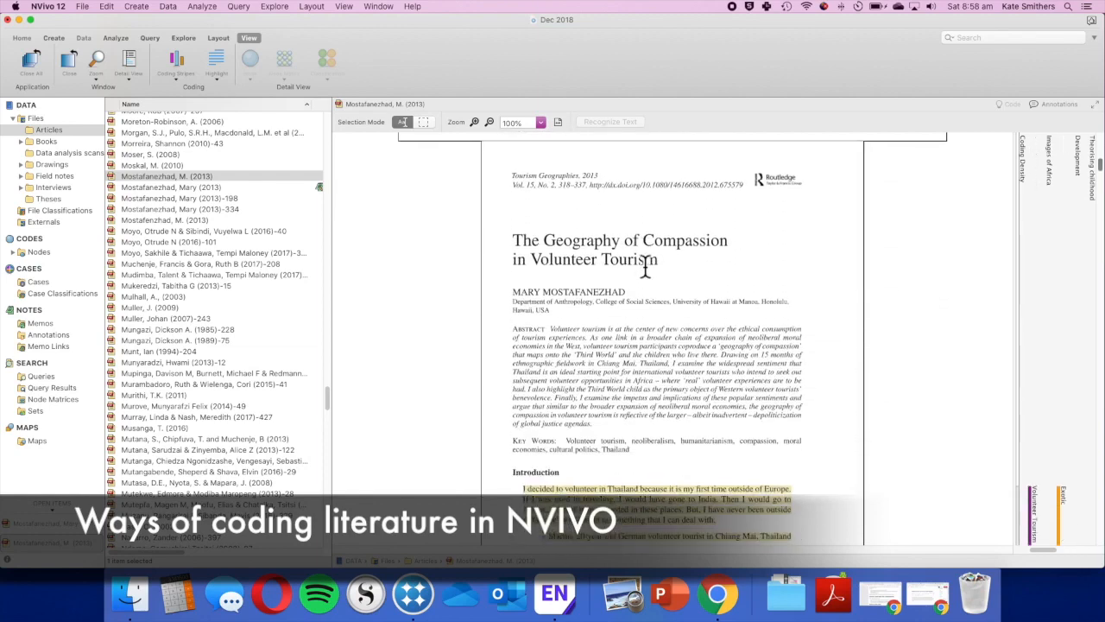
{"action": "scroll", "coordinate": [636, 247], "scroll_direction": "down", "scroll_amount": 3}
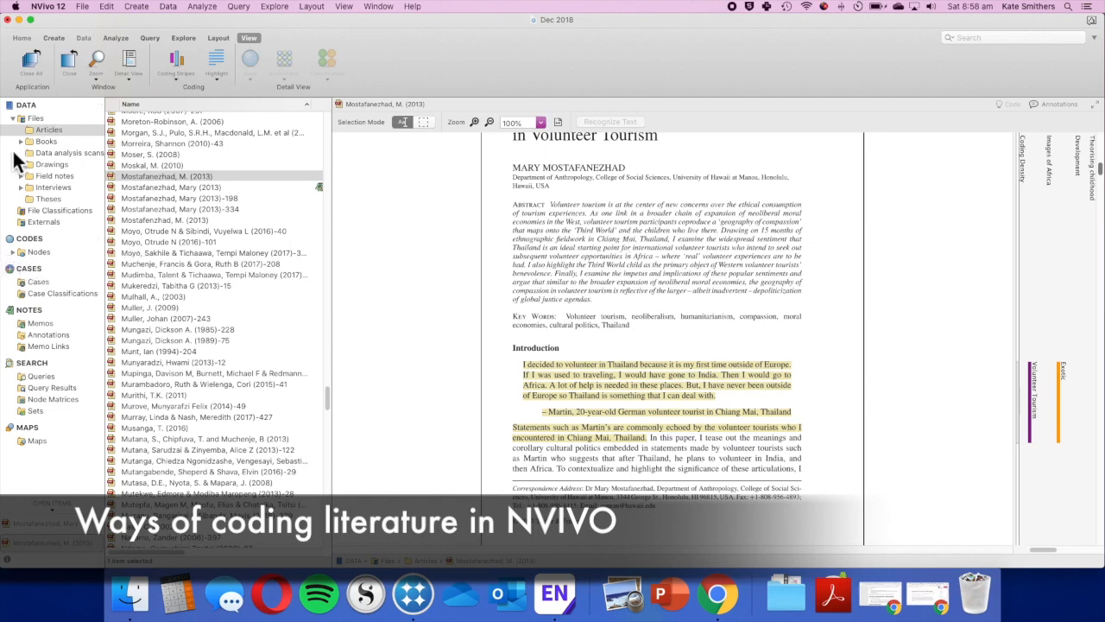
- Display the Literature codes nodes and expand the Tourism node and its Development child node
{"action": "left_click", "coordinate": [13, 251]}
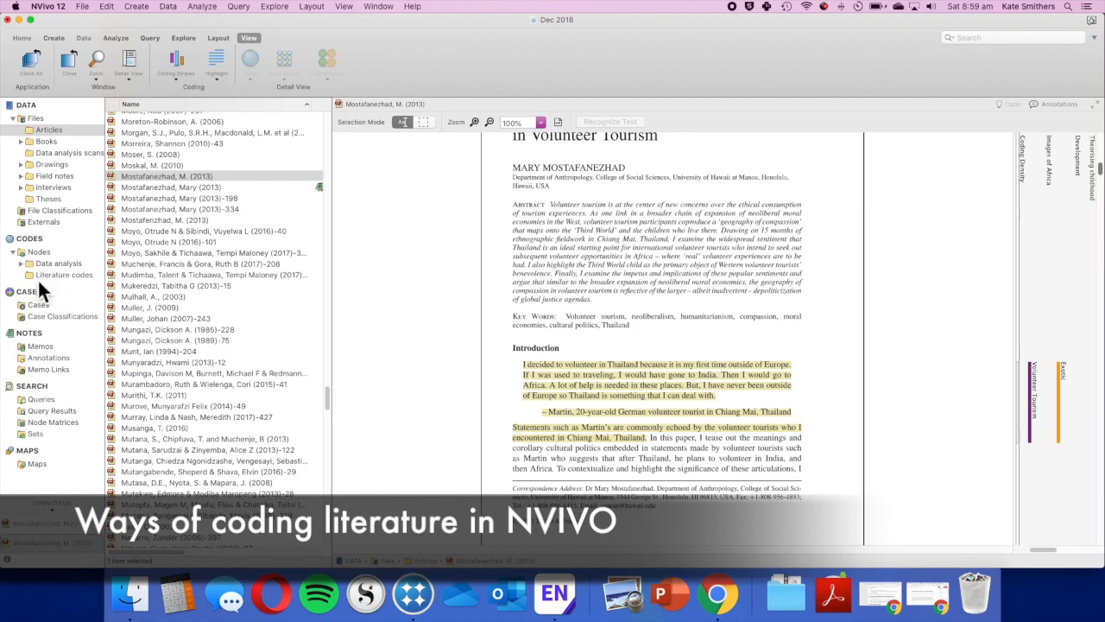
{"action": "left_click", "coordinate": [37, 278]}
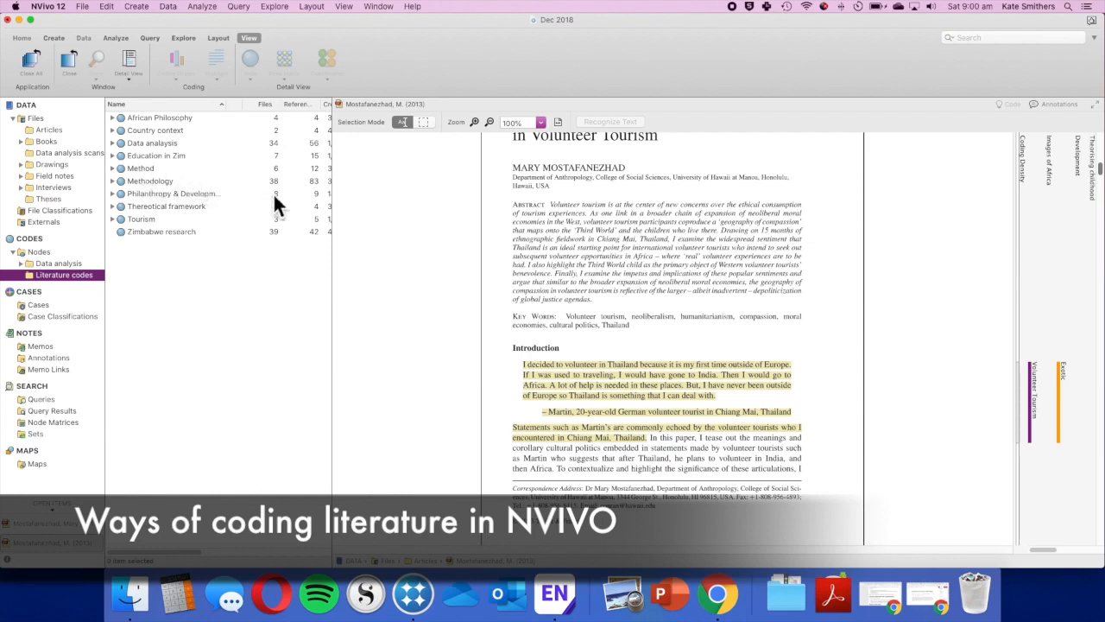
{"action": "left_click", "coordinate": [113, 221]}
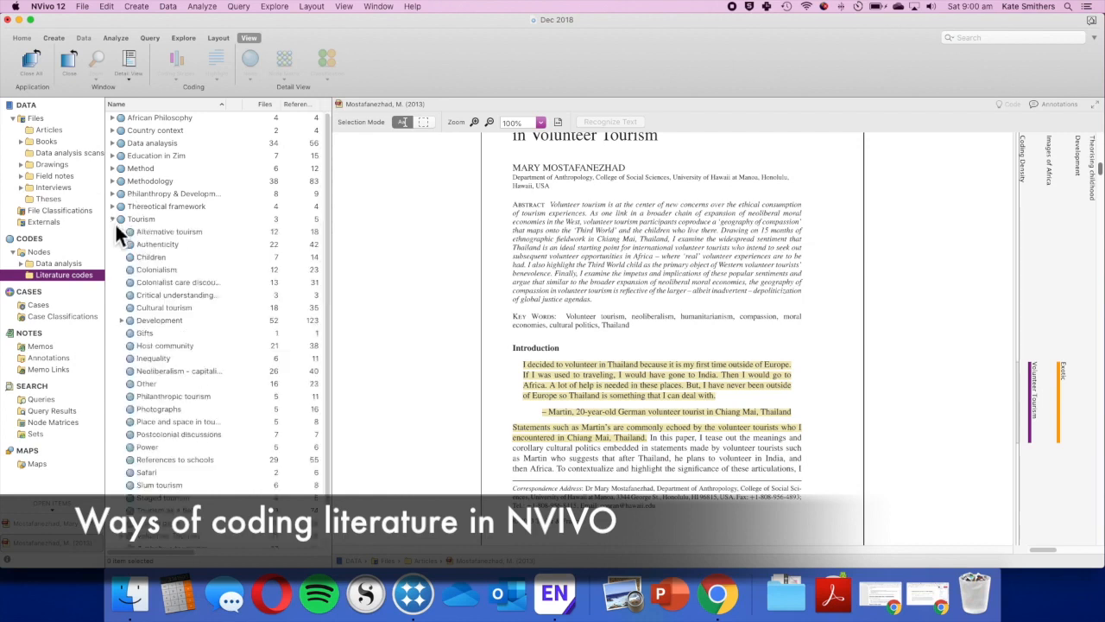
{"action": "scroll", "coordinate": [173, 213], "scroll_direction": "down", "scroll_amount": 1}
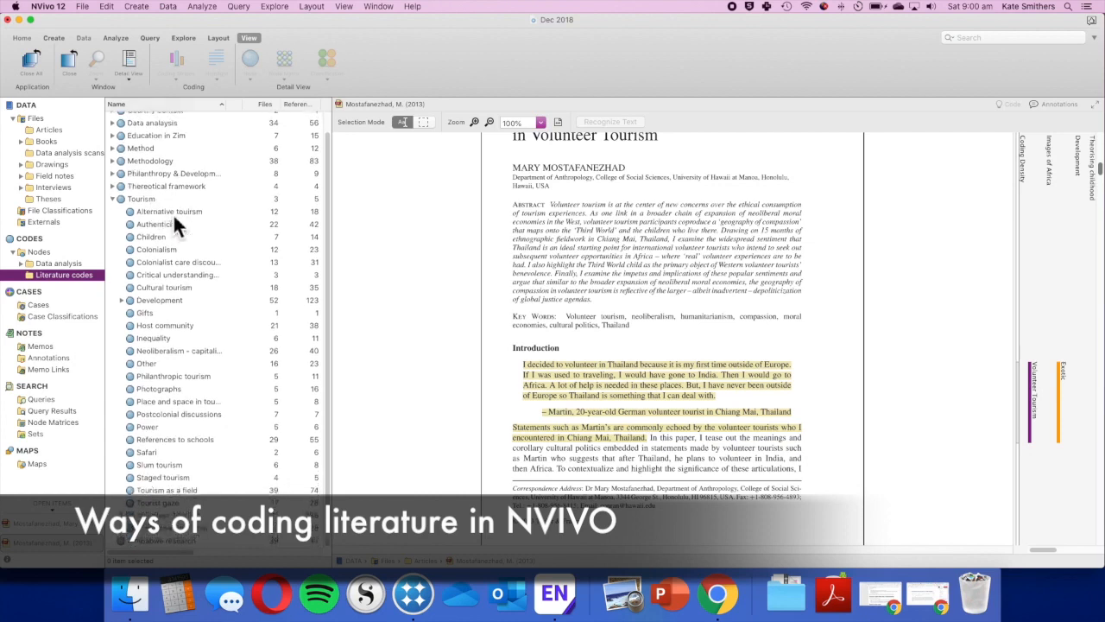
{"action": "left_click", "coordinate": [123, 301]}
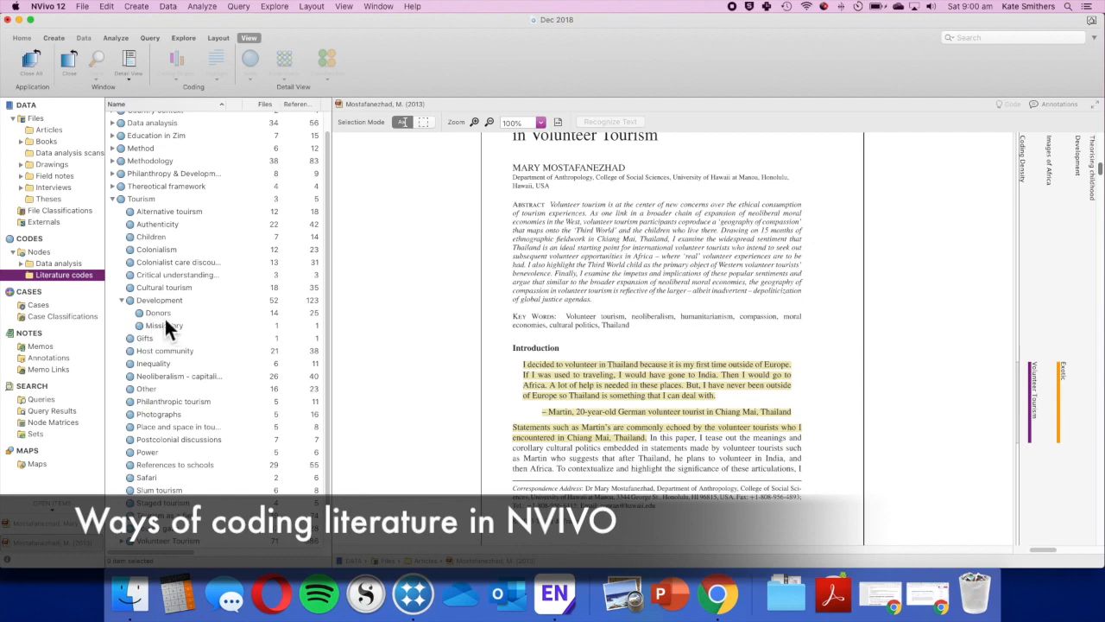
{"action": "scroll", "coordinate": [179, 293], "scroll_direction": "down", "scroll_amount": 2}
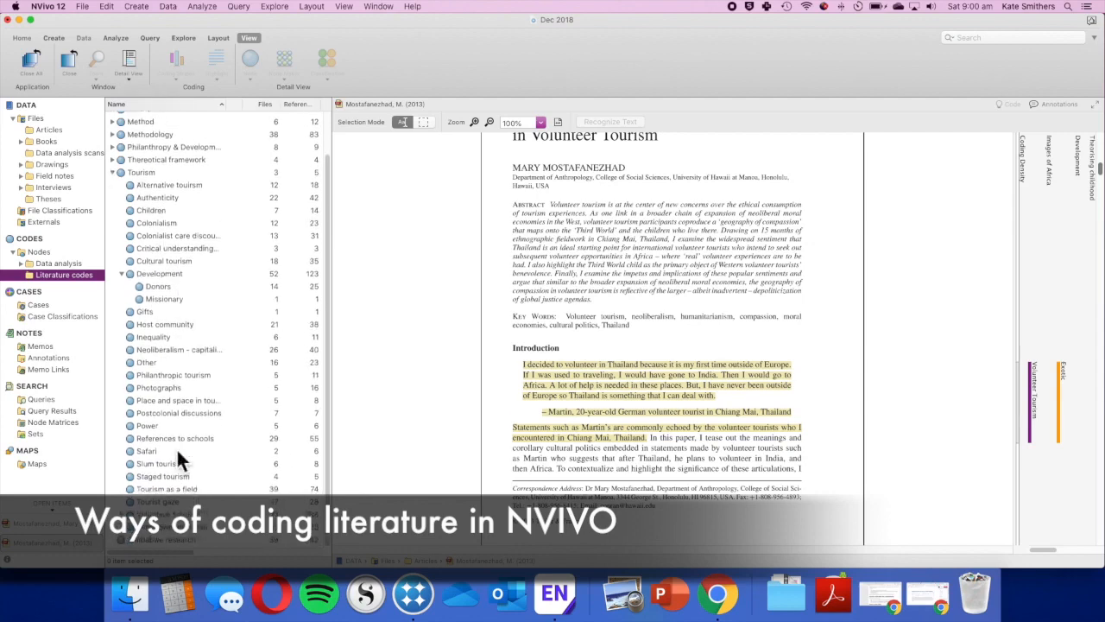
- Expand the Volunteer Tourism node and look through its child nodes and the other Tourism nodes
{"action": "left_click", "coordinate": [122, 516]}
{"action": "scroll", "coordinate": [200, 399], "scroll_direction": "down", "scroll_amount": 10}
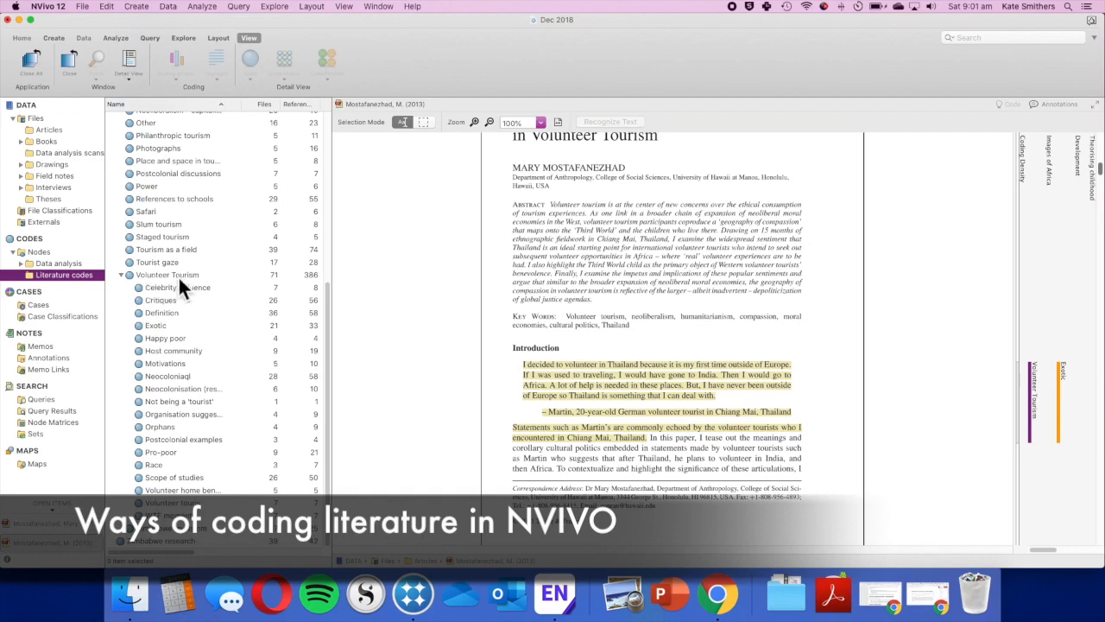
{"action": "scroll", "coordinate": [184, 274], "scroll_direction": "up", "scroll_amount": 5}
{"action": "scroll", "coordinate": [184, 276], "scroll_direction": "up", "scroll_amount": 1}
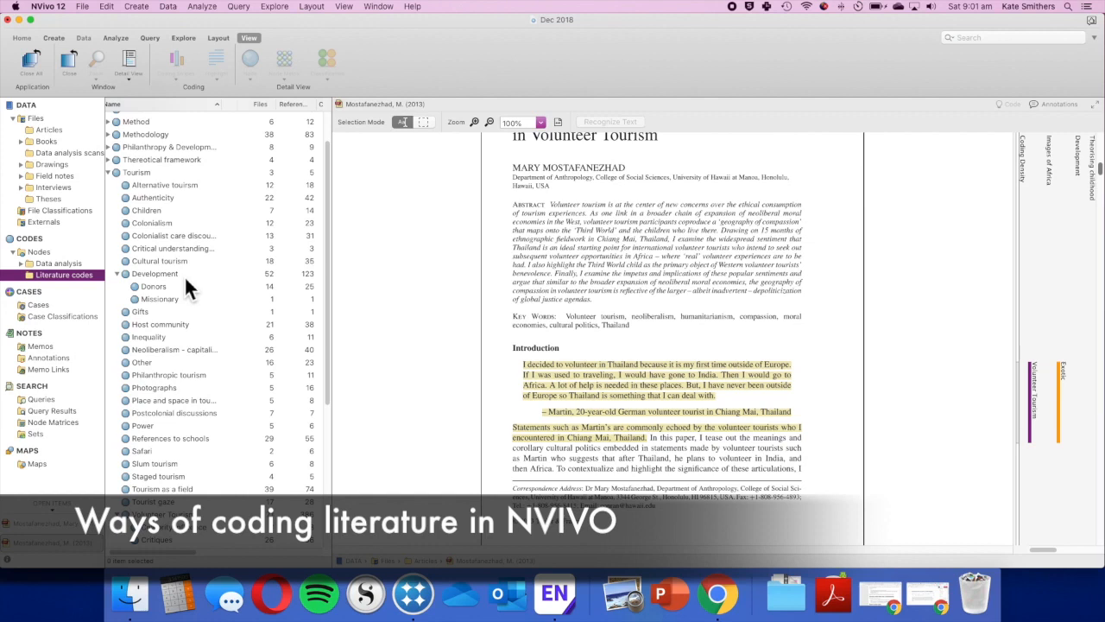
{"action": "scroll", "coordinate": [184, 274], "scroll_direction": "down", "scroll_amount": 10}
{"action": "scroll", "coordinate": [182, 360], "scroll_direction": "down", "scroll_amount": 1}
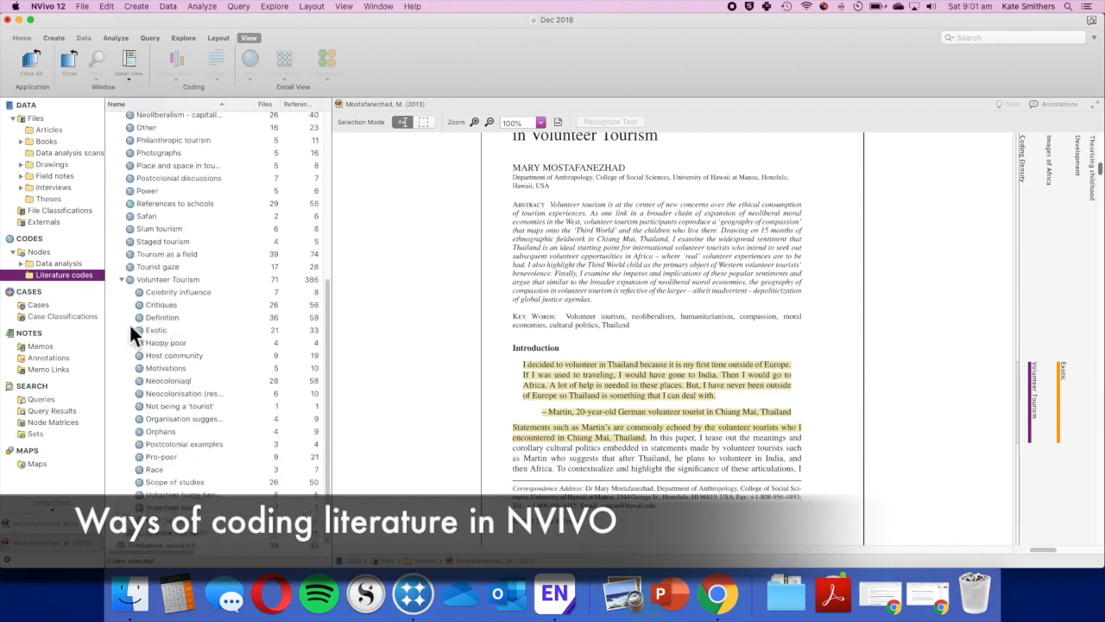
{"action": "scroll", "coordinate": [186, 327], "scroll_direction": "up", "scroll_amount": 1}
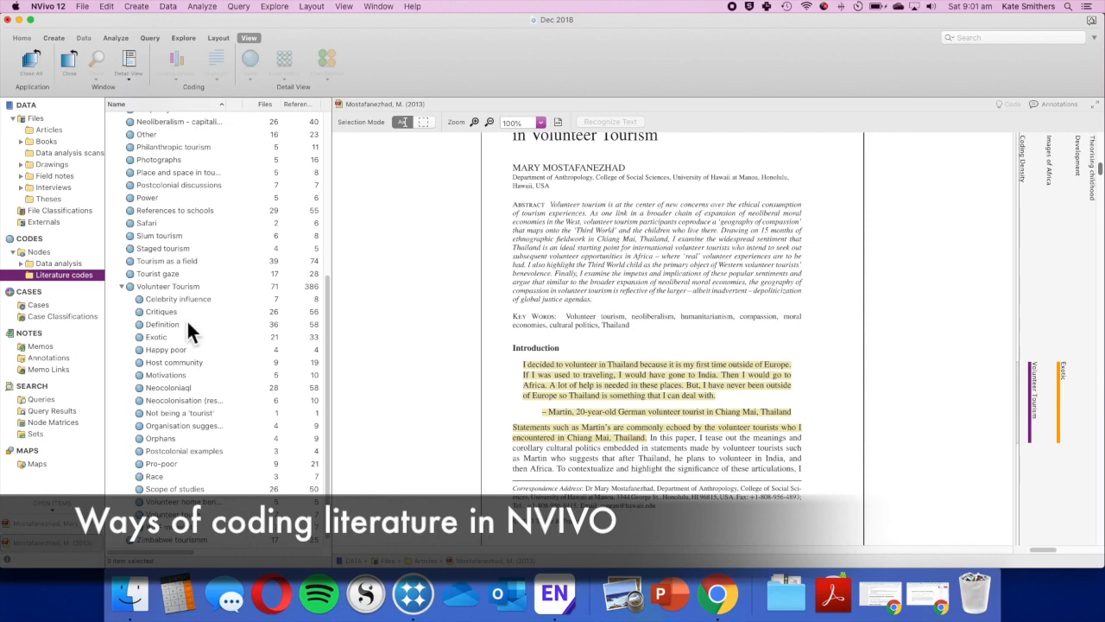
{"action": "scroll", "coordinate": [186, 322], "scroll_direction": "down", "scroll_amount": 1}
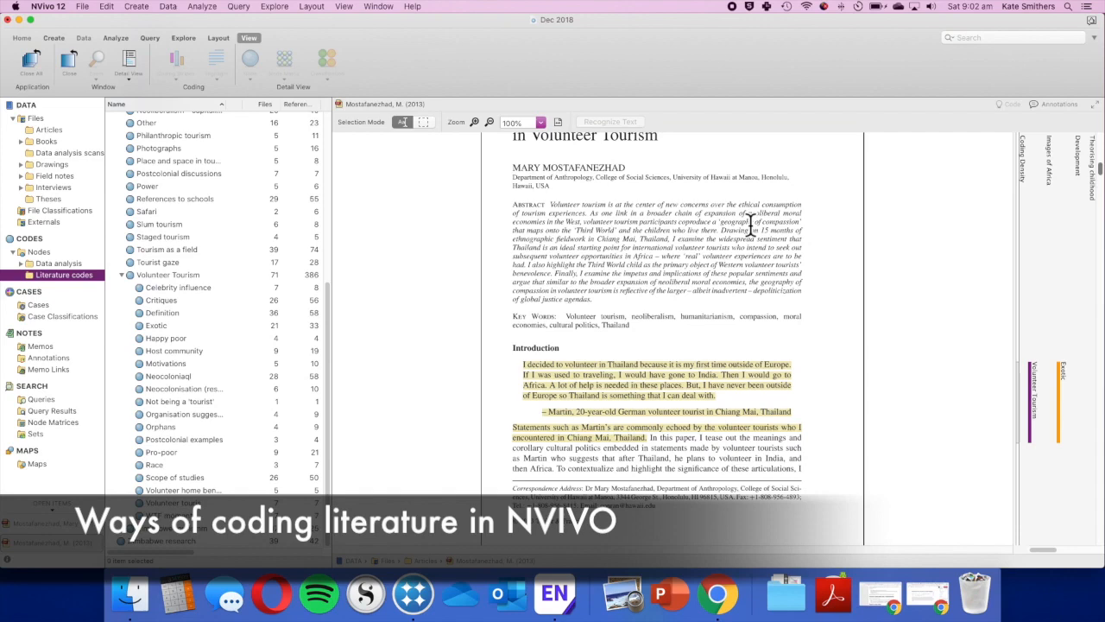
- Examine the Exotic and Volunteer Tourism stripes beside the Introduction's coded passage and check the Volunteer Tourism node's Aggregate Coding from Child Nodes option
{"action": "scroll", "coordinate": [719, 246], "scroll_direction": "down", "scroll_amount": 2}
{"action": "scroll", "coordinate": [719, 246], "scroll_direction": "down", "scroll_amount": 2}
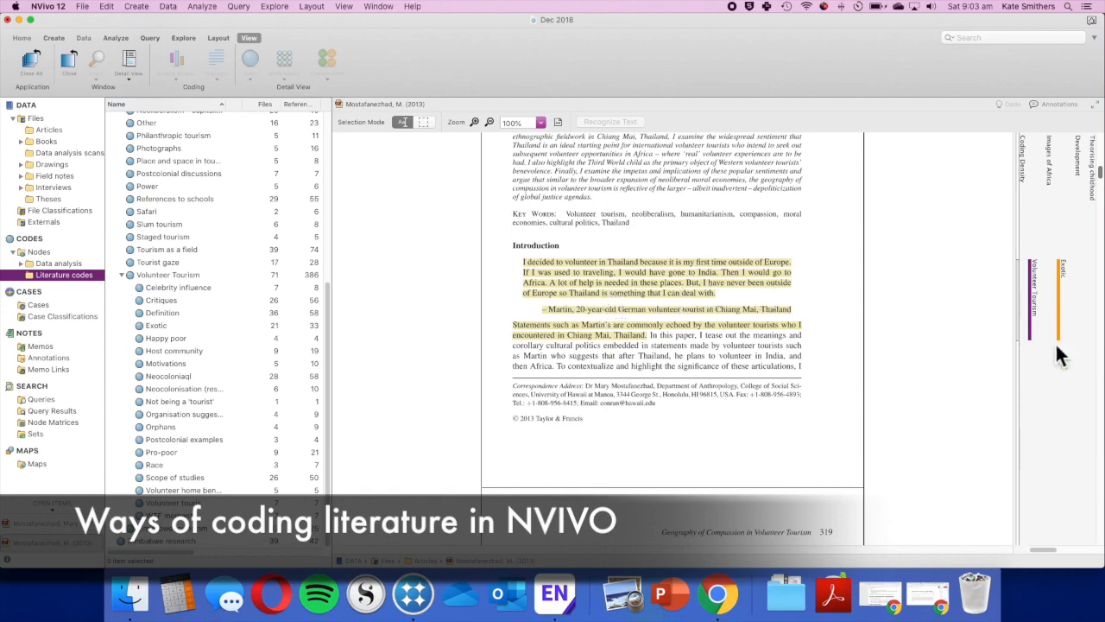
{"action": "scroll", "coordinate": [1057, 347], "scroll_direction": "down", "scroll_amount": 1}
{"action": "scroll", "coordinate": [1055, 342], "scroll_direction": "down", "scroll_amount": 5}
{"action": "scroll", "coordinate": [1055, 345], "scroll_direction": "up", "scroll_amount": 4}
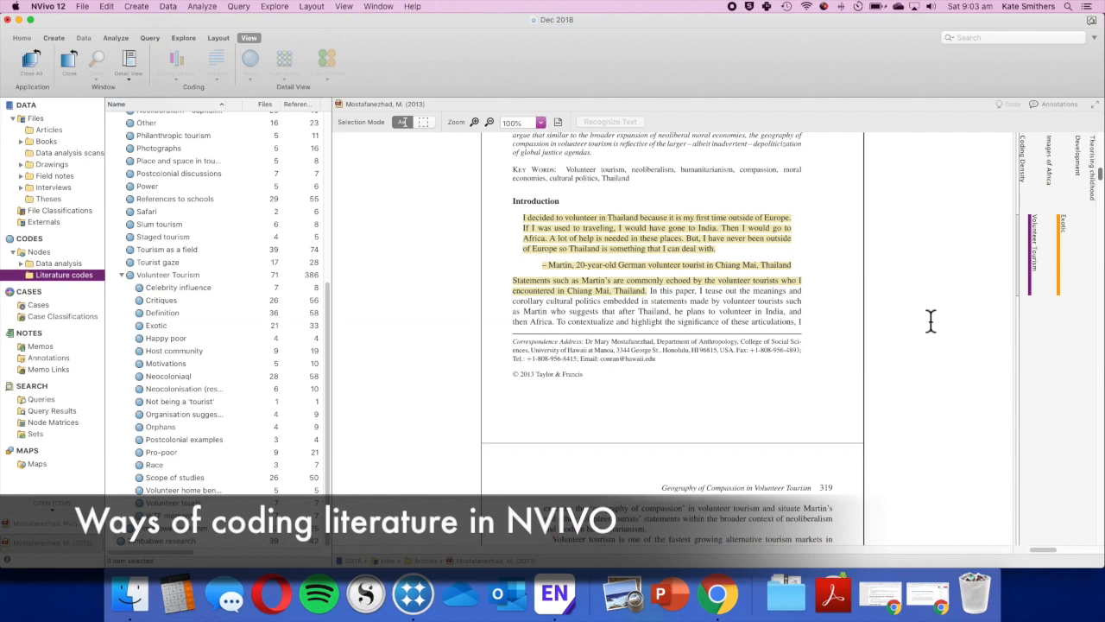
{"action": "left_click", "coordinate": [562, 322]}
{"action": "left_click_drag", "start_coordinate": [563, 323], "coordinate": [557, 296]}
{"action": "scroll", "coordinate": [819, 241], "scroll_direction": "up", "scroll_amount": 1}
{"action": "left_click", "coordinate": [767, 255]}
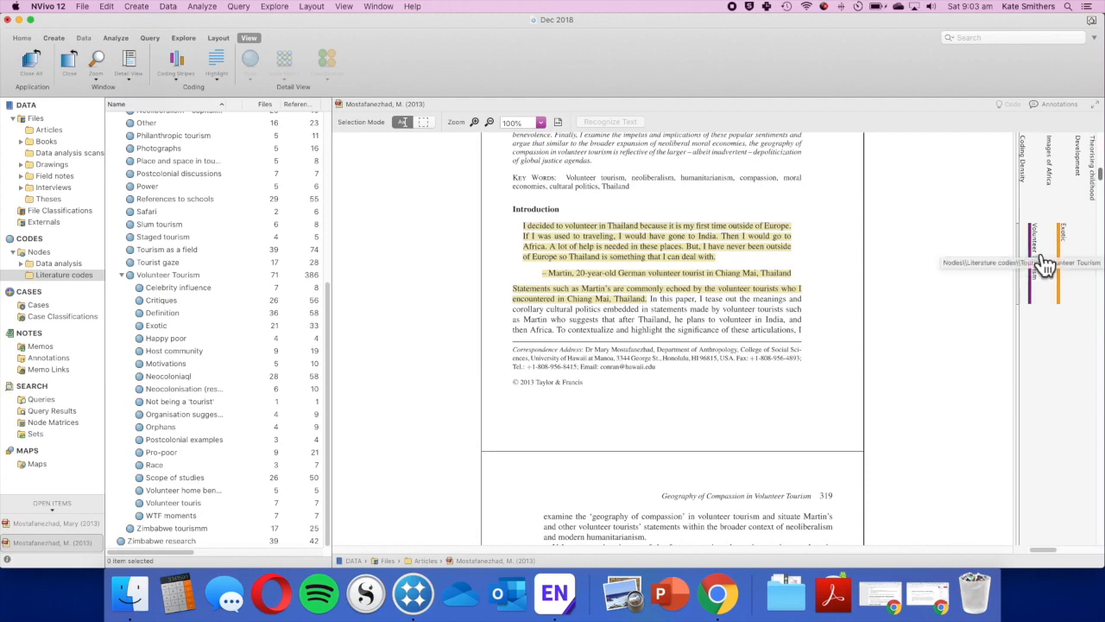
{"action": "right_click", "coordinate": [166, 271]}
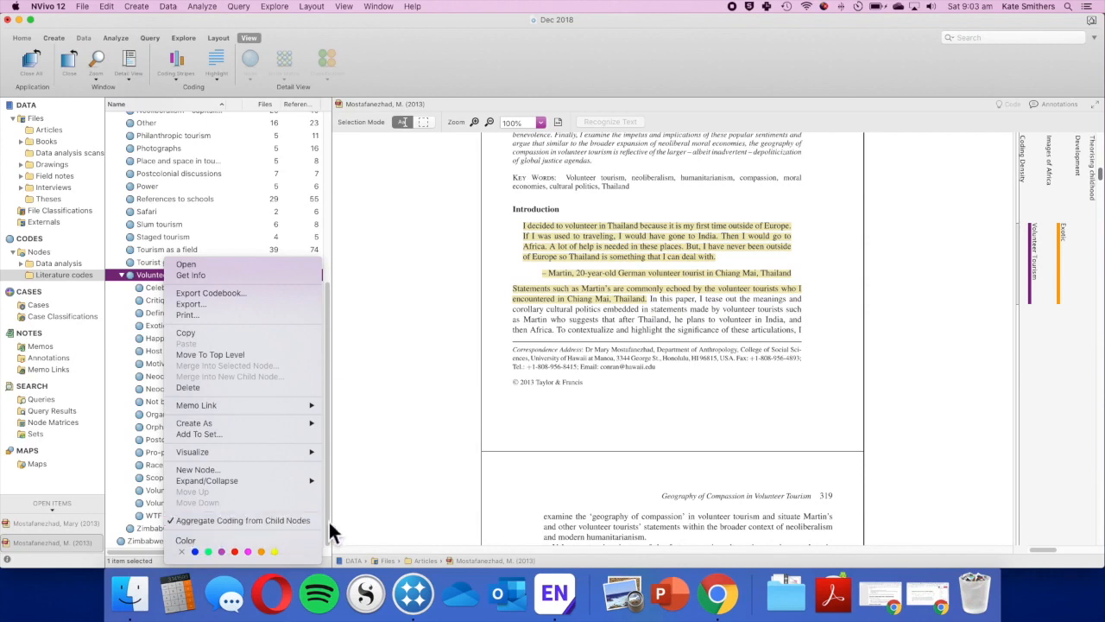
{"action": "left_click", "coordinate": [135, 278]}
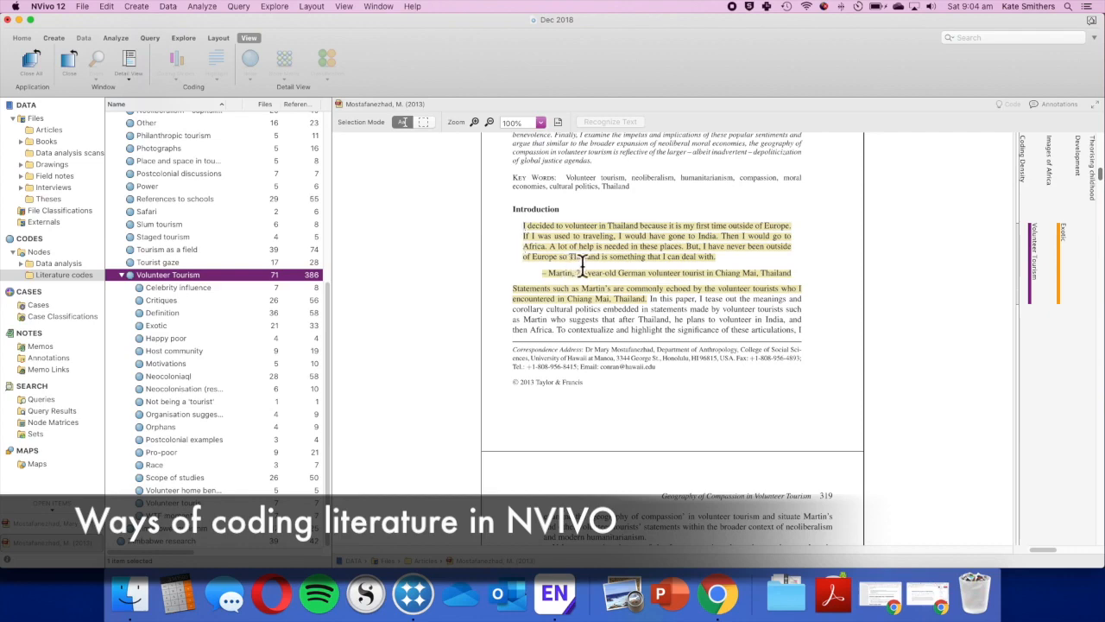
- Widen the coding stripes area beside page 319 of the article and narrow the node list to make more room
{"action": "scroll", "coordinate": [575, 265], "scroll_direction": "down", "scroll_amount": 8}
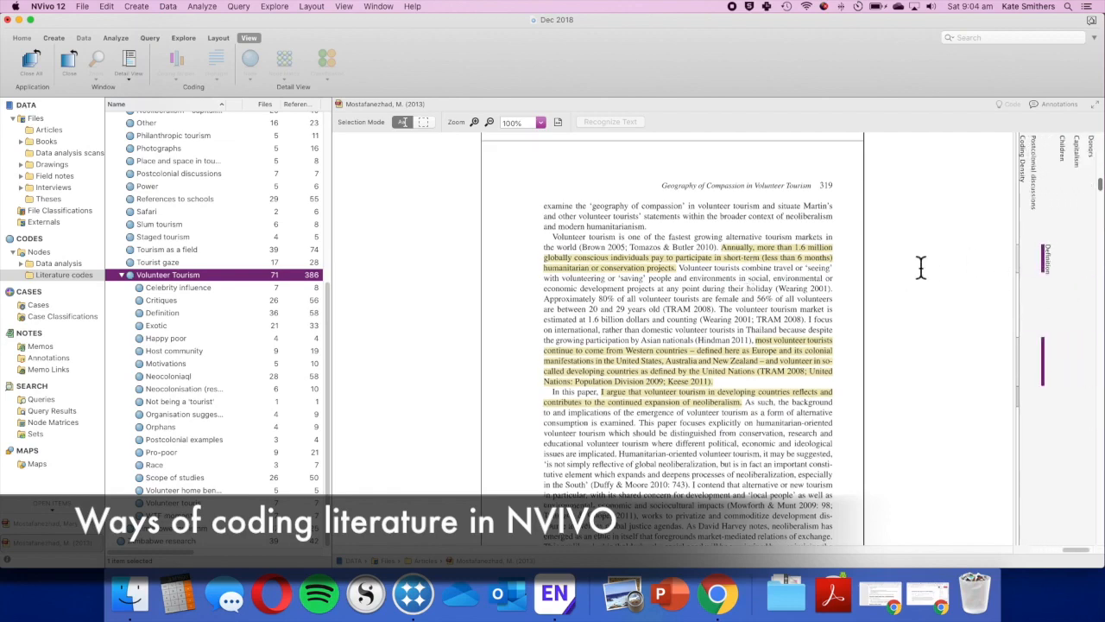
{"action": "scroll", "coordinate": [1044, 264], "scroll_direction": "down", "scroll_amount": 2}
{"action": "scroll", "coordinate": [1043, 265], "scroll_direction": "up", "scroll_amount": 2}
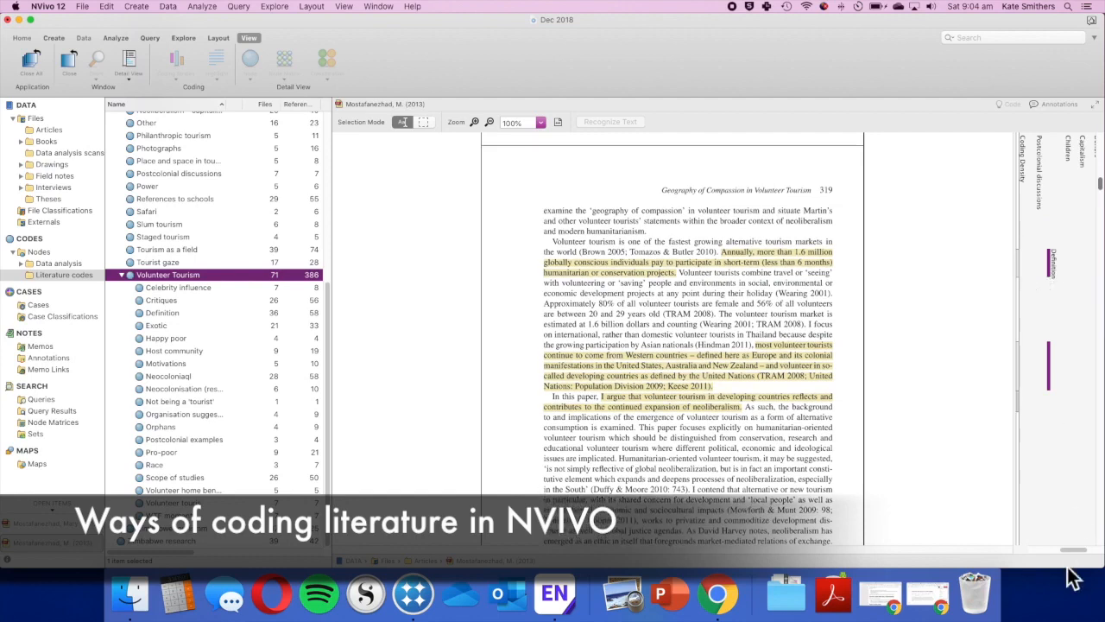
{"action": "left_click_drag", "start_coordinate": [1015, 395], "coordinate": [862, 376]}
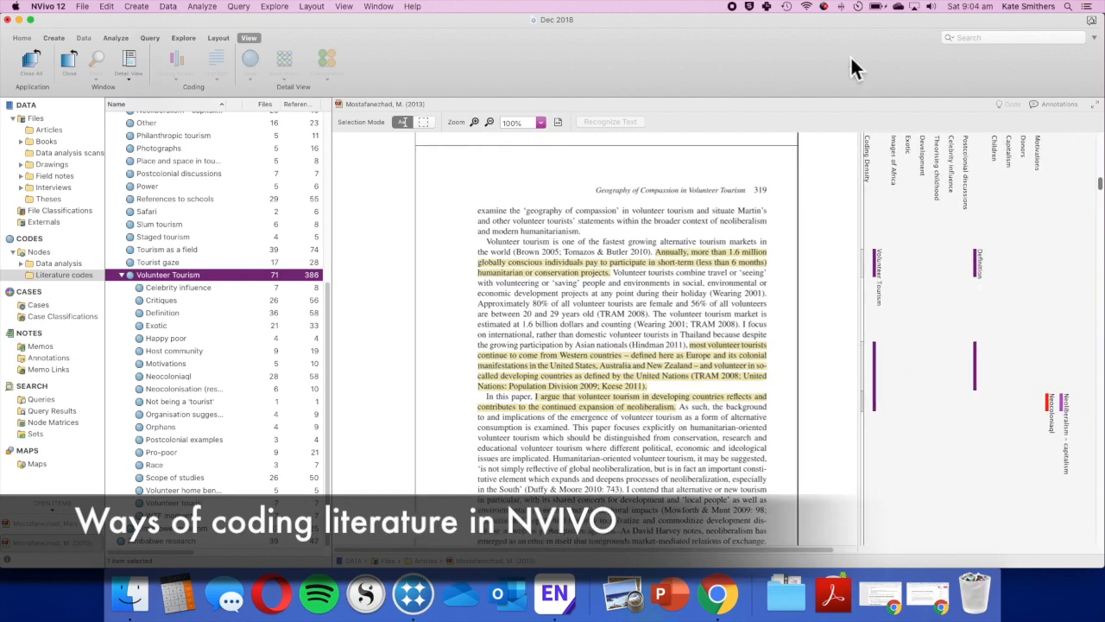
{"action": "left_click_drag", "start_coordinate": [331, 285], "coordinate": [275, 295]}
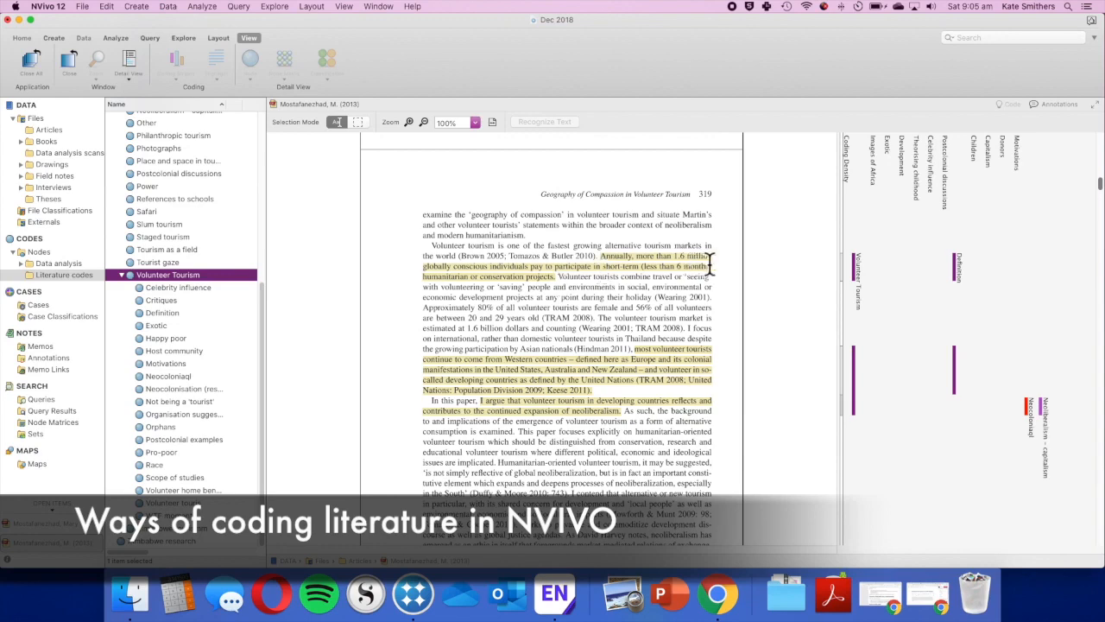
- Examine the highlighted passages on pages 319 and 320 against their coding stripes, including the neoliberalism and celebrity humanitarianism passages
{"action": "scroll", "coordinate": [667, 275], "scroll_direction": "down", "scroll_amount": 2}
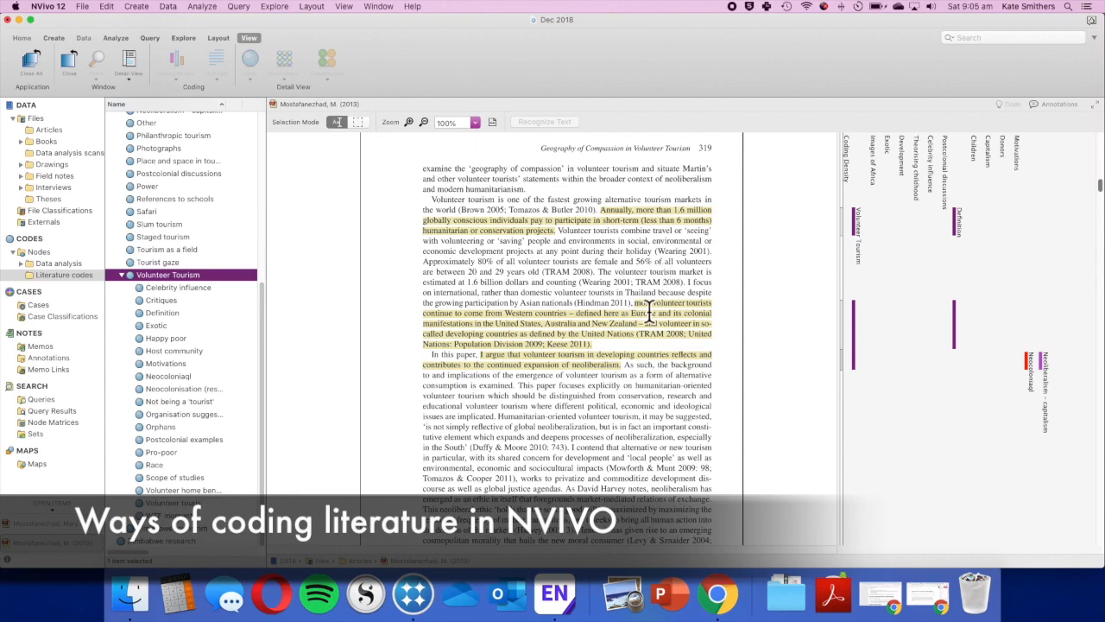
{"action": "scroll", "coordinate": [561, 302], "scroll_direction": "down", "scroll_amount": 2}
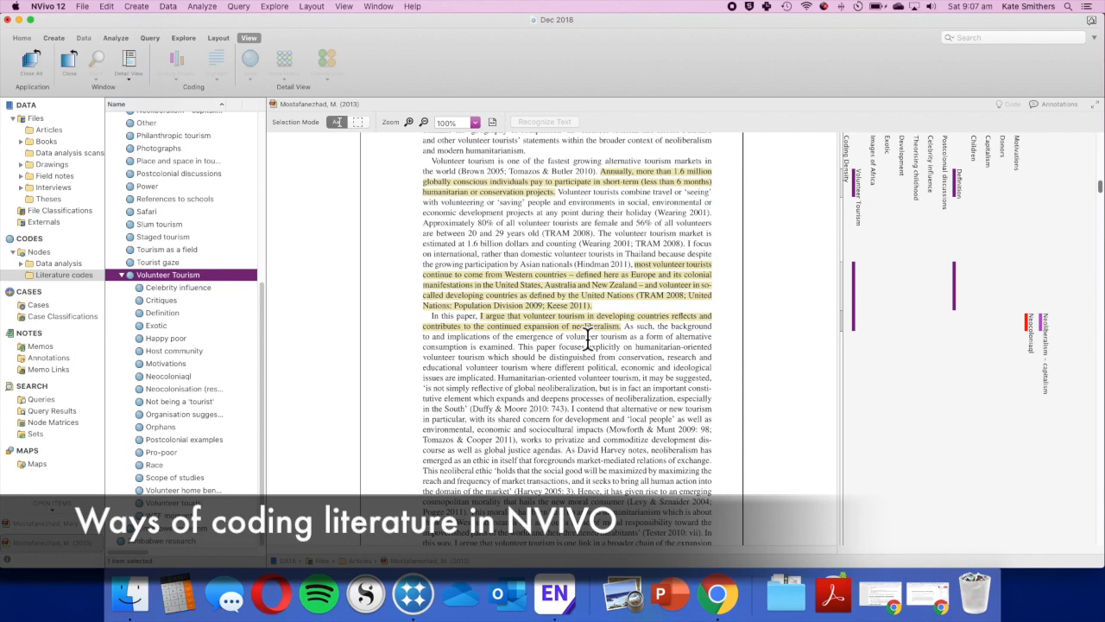
{"action": "scroll", "coordinate": [531, 246], "scroll_direction": "down", "scroll_amount": 5}
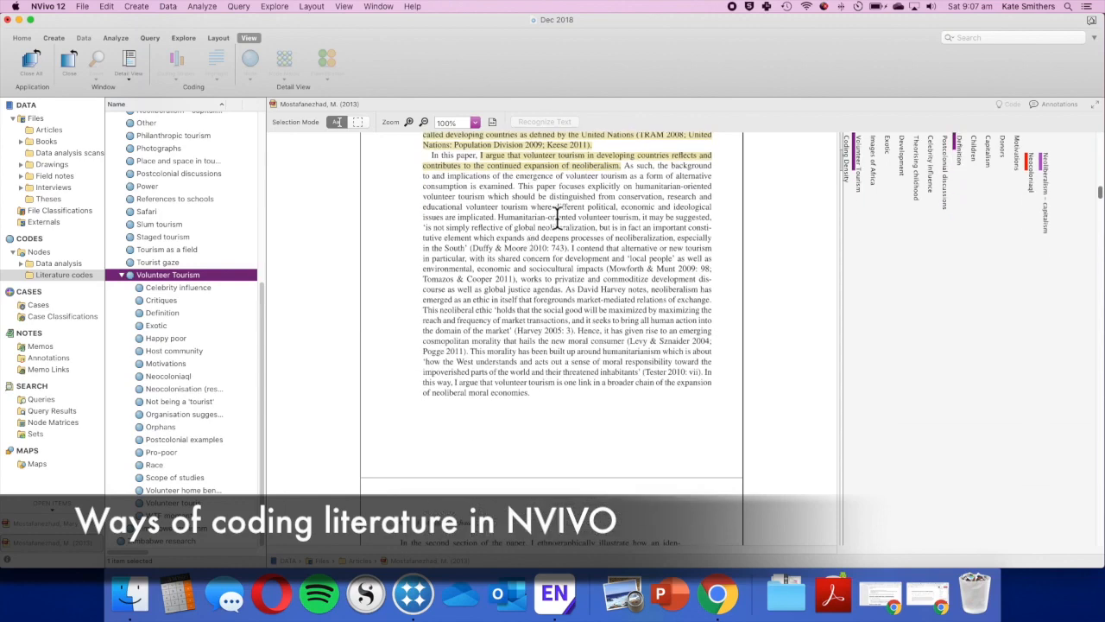
{"action": "scroll", "coordinate": [558, 216], "scroll_direction": "down", "scroll_amount": 3}
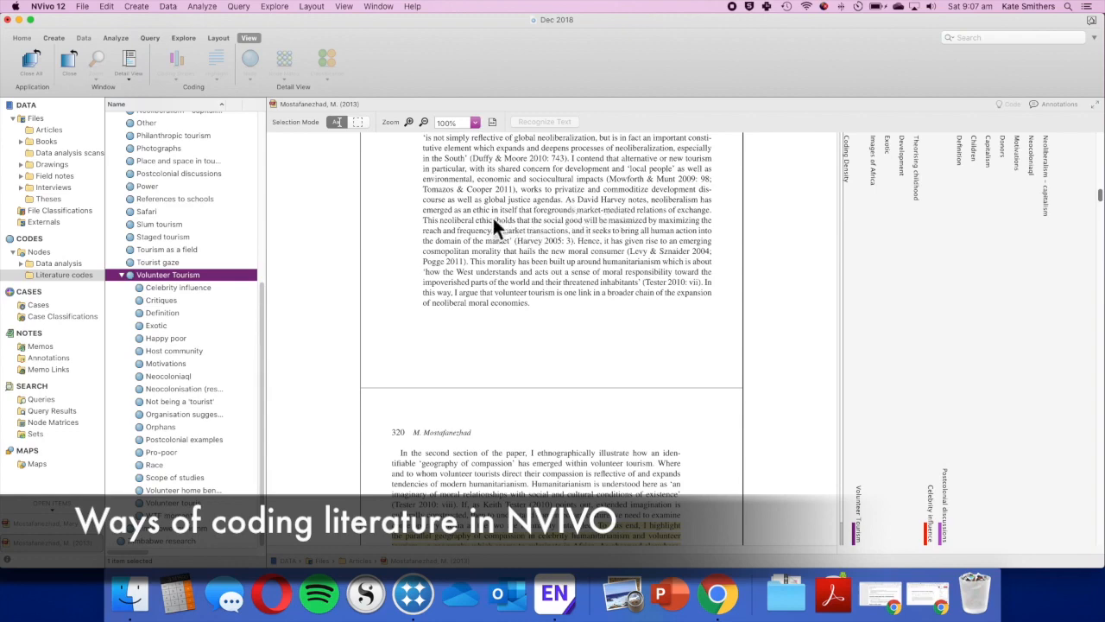
{"action": "scroll", "coordinate": [595, 224], "scroll_direction": "down", "scroll_amount": 5}
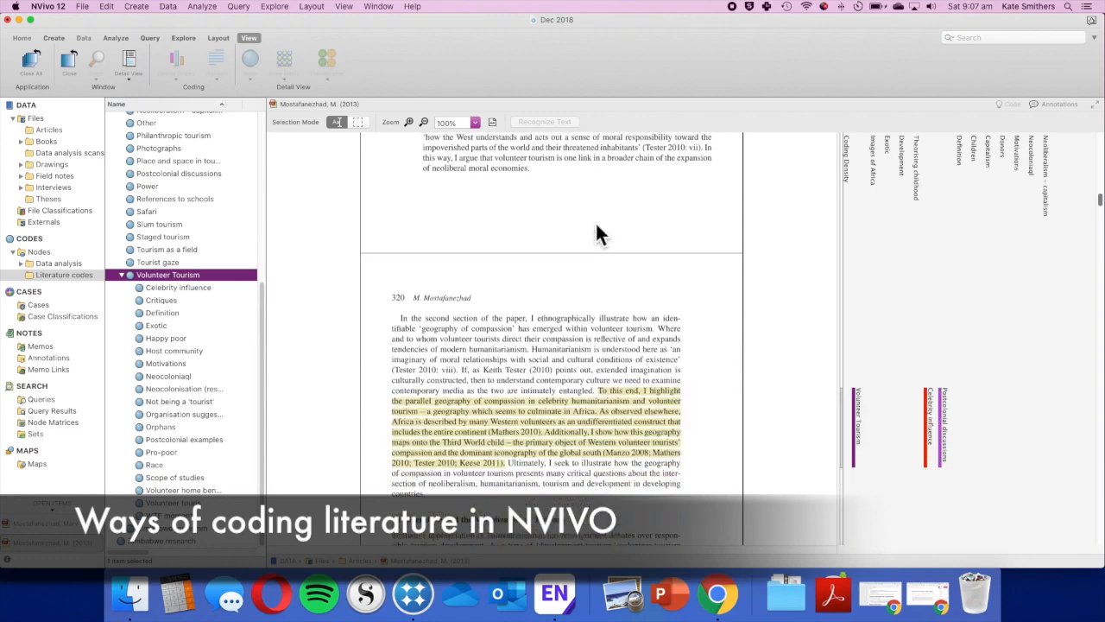
{"action": "scroll", "coordinate": [594, 221], "scroll_direction": "up", "scroll_amount": 4}
{"action": "scroll", "coordinate": [595, 221], "scroll_direction": "up", "scroll_amount": 2}
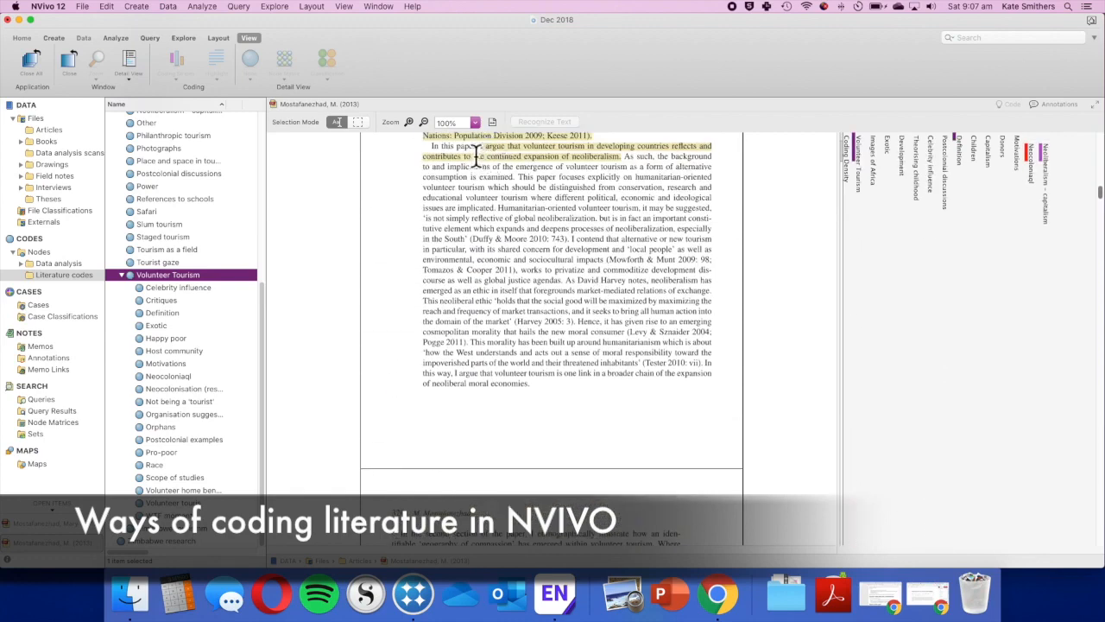
{"action": "left_click_drag", "start_coordinate": [480, 153], "coordinate": [630, 165]}
{"action": "scroll", "coordinate": [606, 272], "scroll_direction": "down", "scroll_amount": 5}
{"action": "scroll", "coordinate": [606, 273], "scroll_direction": "down", "scroll_amount": 1}
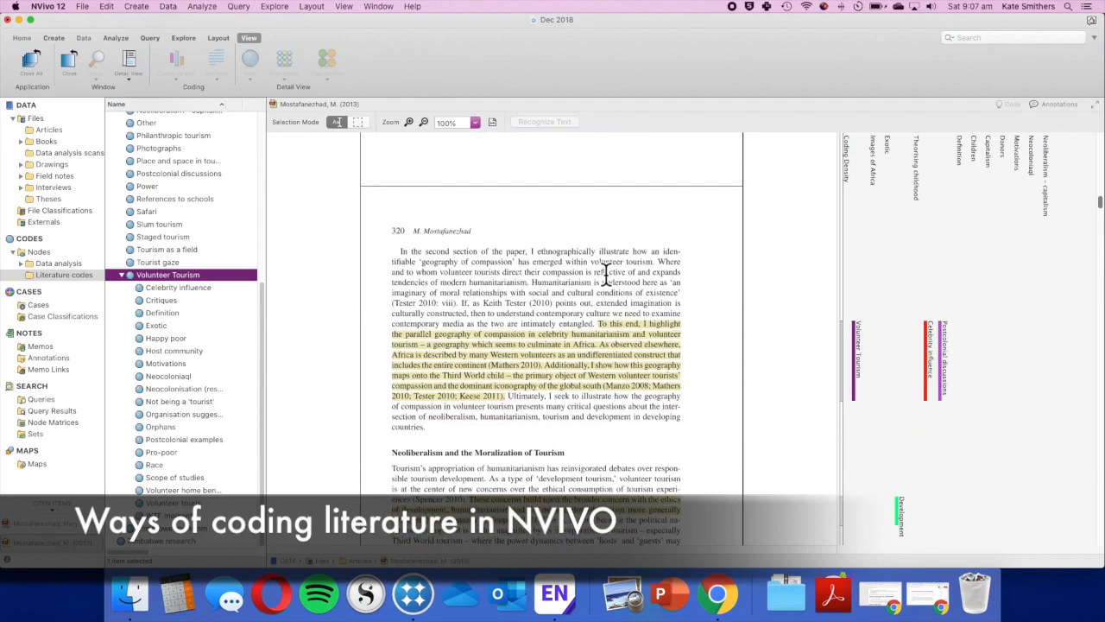
{"action": "scroll", "coordinate": [607, 274], "scroll_direction": "down", "scroll_amount": 2}
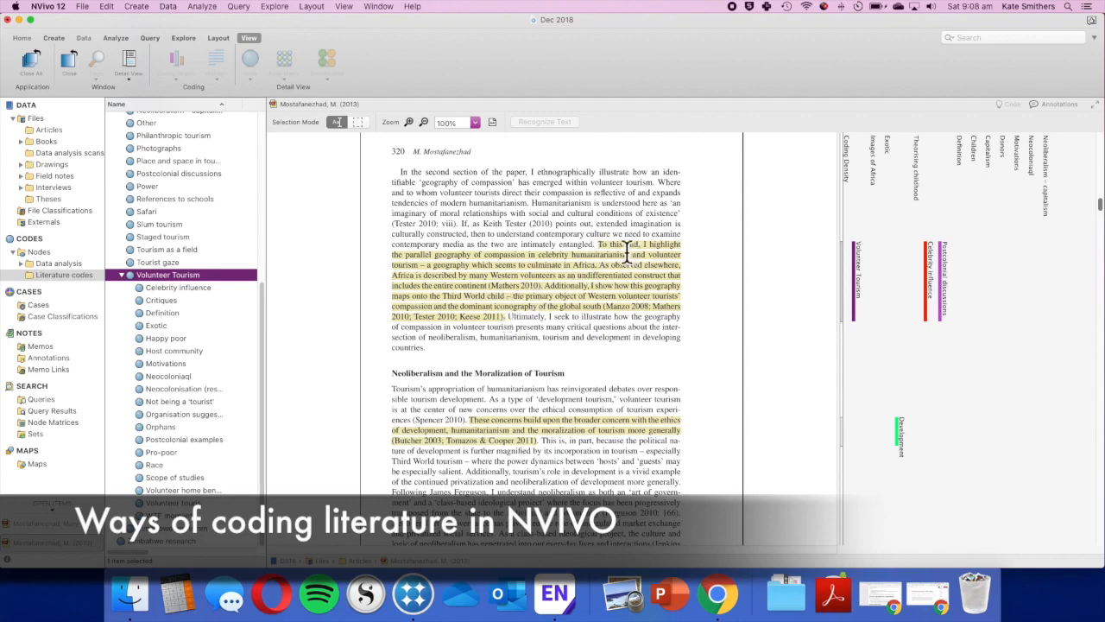
- Compare the highlighted development and NGO passages on pages 320 and 321 with their coding stripes and the Tourism nodes
{"action": "scroll", "coordinate": [633, 252], "scroll_direction": "down", "scroll_amount": 3}
{"action": "scroll", "coordinate": [634, 250], "scroll_direction": "down", "scroll_amount": 1}
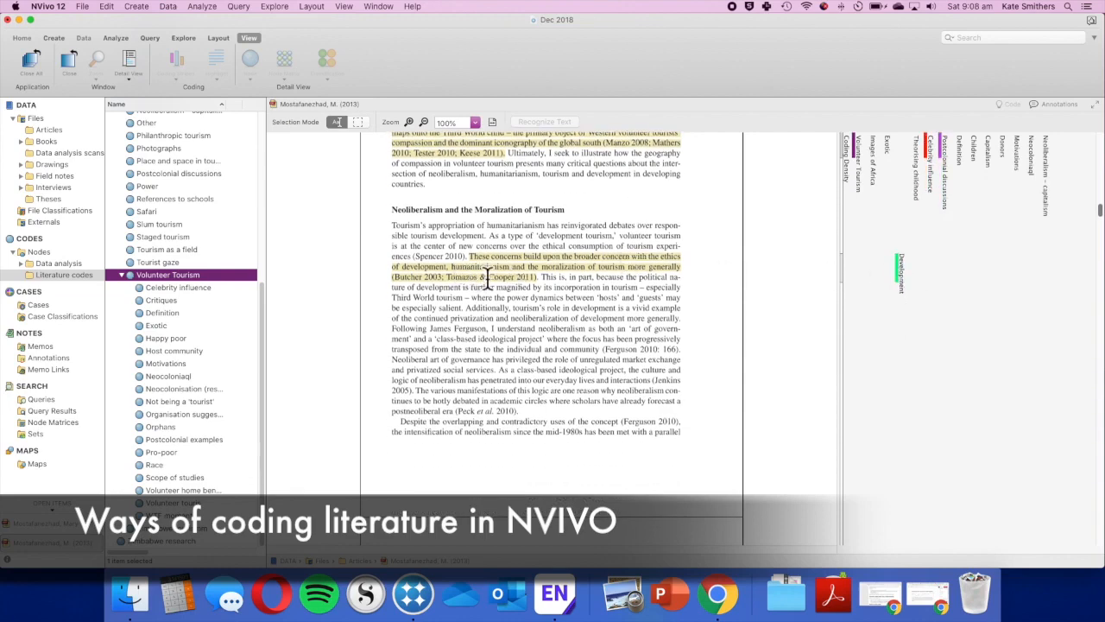
{"action": "scroll", "coordinate": [155, 212], "scroll_direction": "up", "scroll_amount": 5}
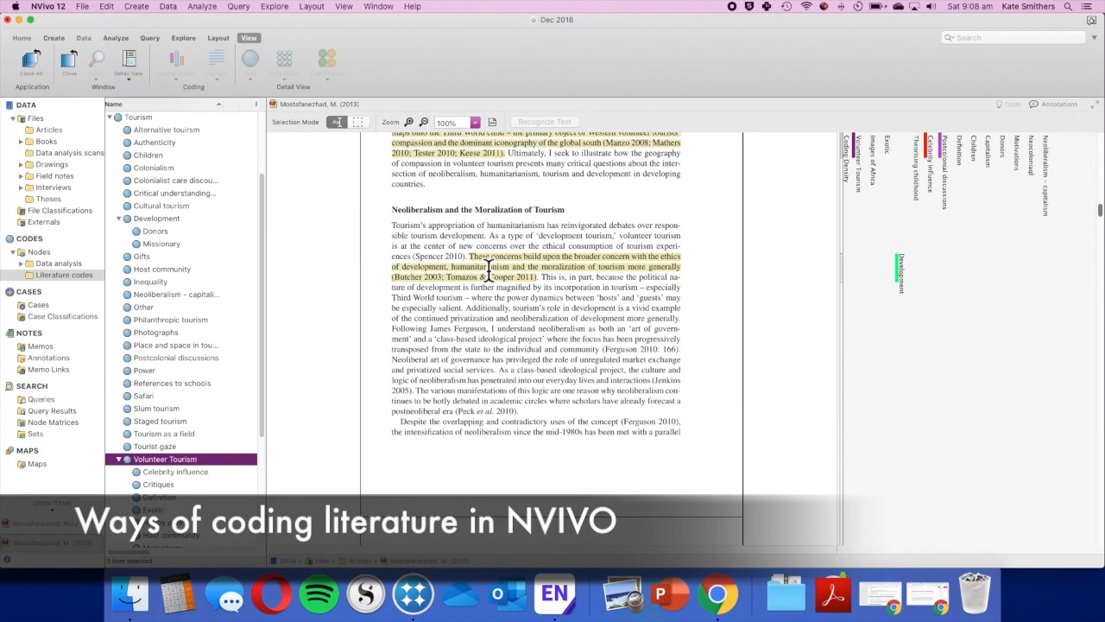
{"action": "scroll", "coordinate": [489, 271], "scroll_direction": "down", "scroll_amount": 10}
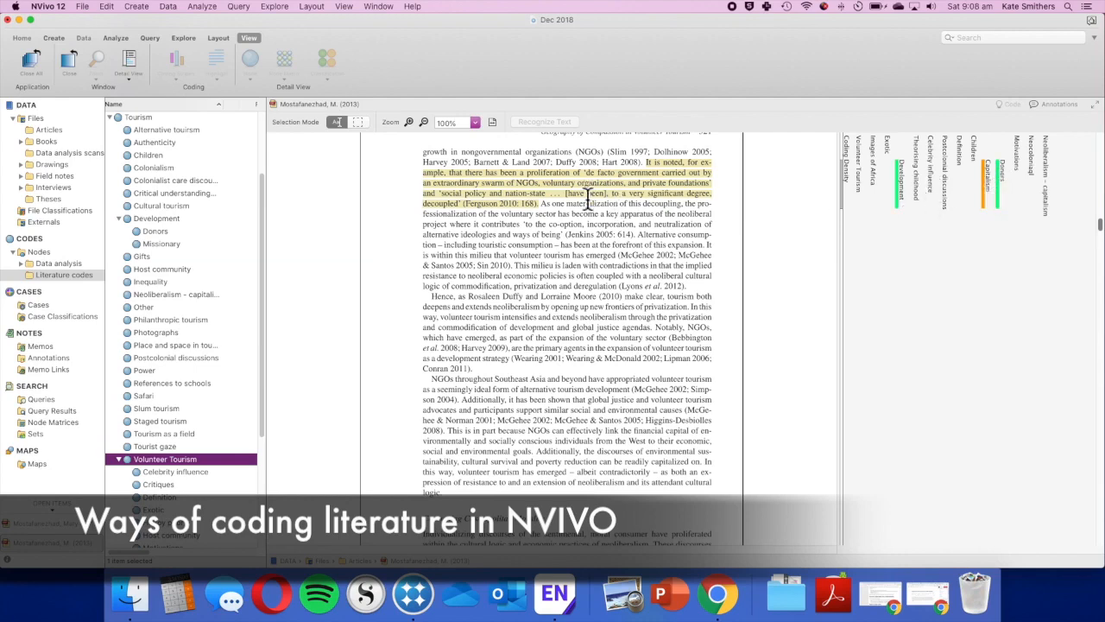
- Skim the article from page 321 to page 326, including the Methodological Context section, for passages relevant to coding
{"action": "scroll", "coordinate": [560, 285], "scroll_direction": "down", "scroll_amount": 6}
{"action": "scroll", "coordinate": [559, 285], "scroll_direction": "down", "scroll_amount": 14}
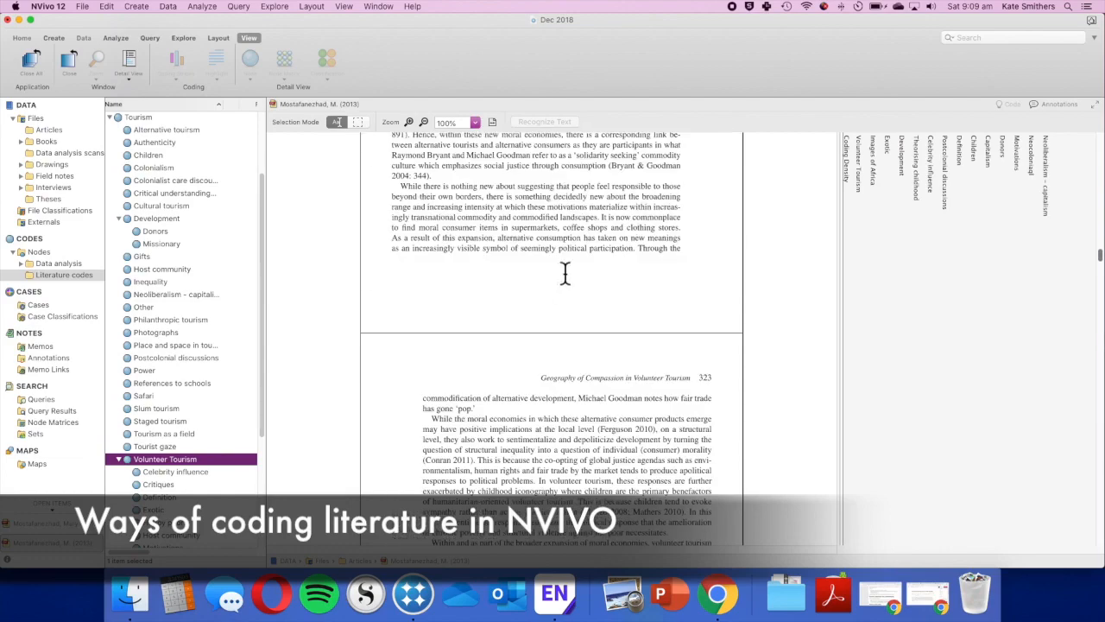
{"action": "scroll", "coordinate": [560, 274], "scroll_direction": "up", "scroll_amount": 8}
{"action": "scroll", "coordinate": [559, 276], "scroll_direction": "down", "scroll_amount": 10}
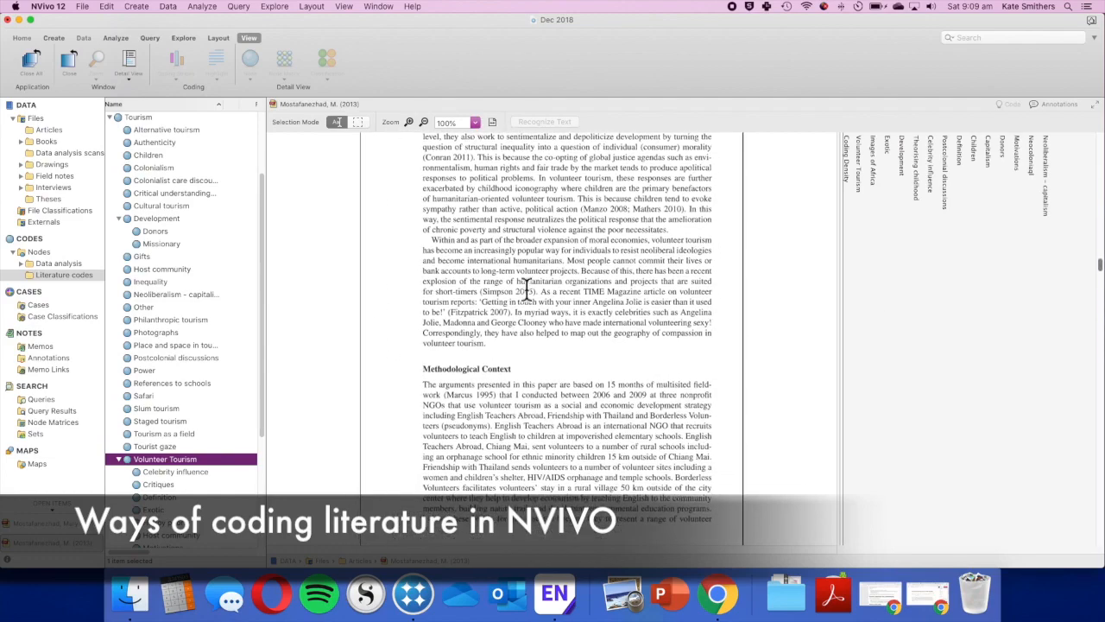
{"action": "scroll", "coordinate": [527, 290], "scroll_direction": "down", "scroll_amount": 4}
{"action": "scroll", "coordinate": [555, 247], "scroll_direction": "down", "scroll_amount": 4}
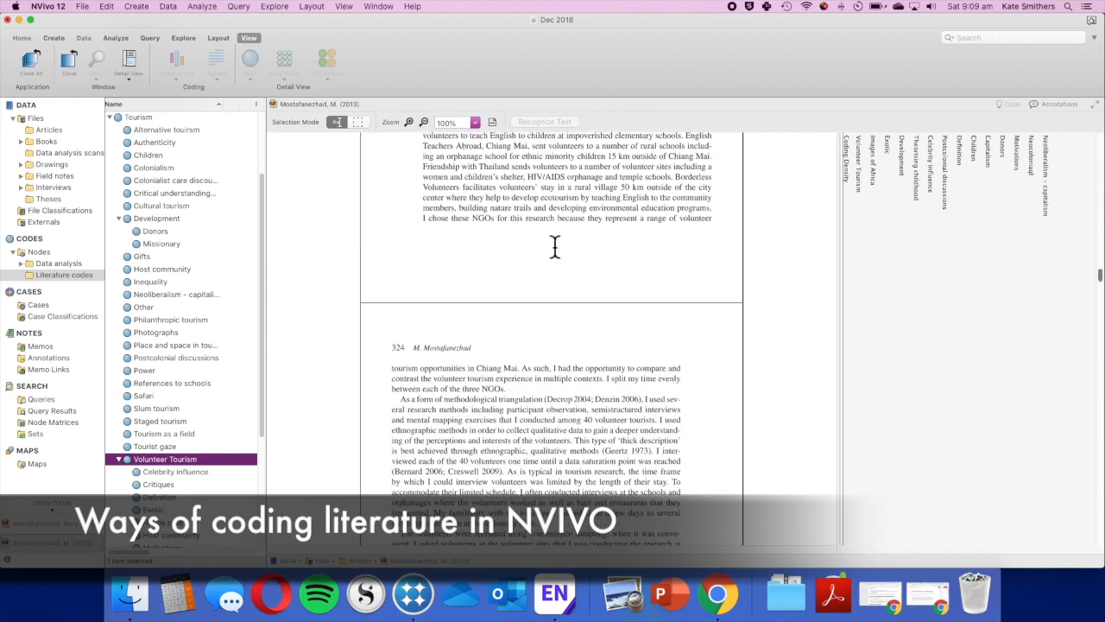
{"action": "scroll", "coordinate": [546, 242], "scroll_direction": "up", "scroll_amount": 5}
{"action": "scroll", "coordinate": [546, 243], "scroll_direction": "down", "scroll_amount": 8}
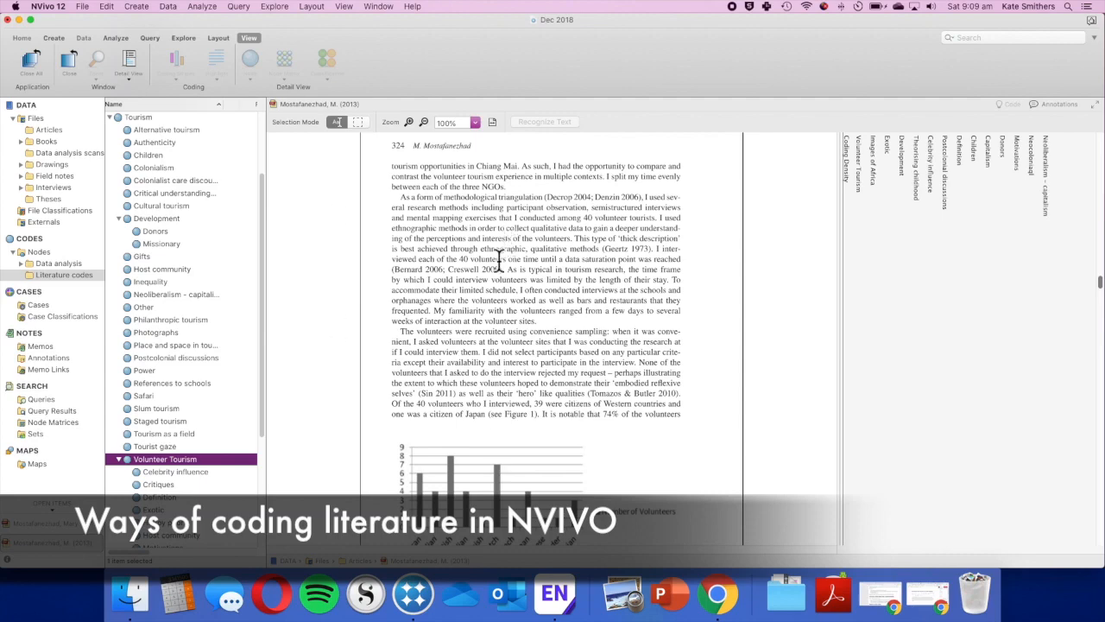
{"action": "scroll", "coordinate": [549, 263], "scroll_direction": "down", "scroll_amount": 5}
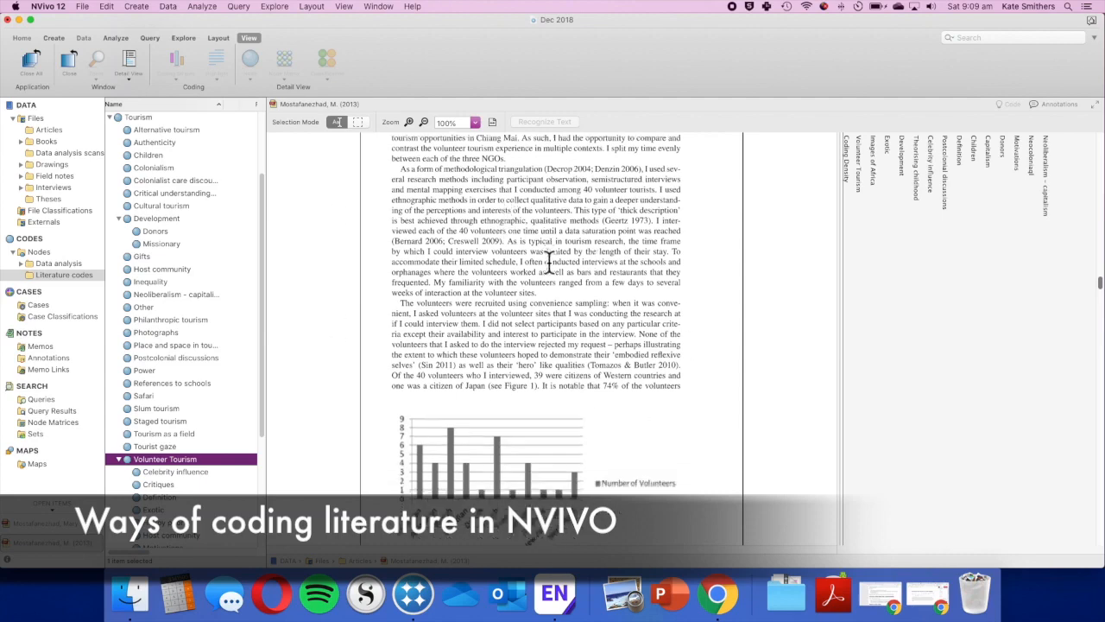
{"action": "scroll", "coordinate": [549, 264], "scroll_direction": "down", "scroll_amount": 12}
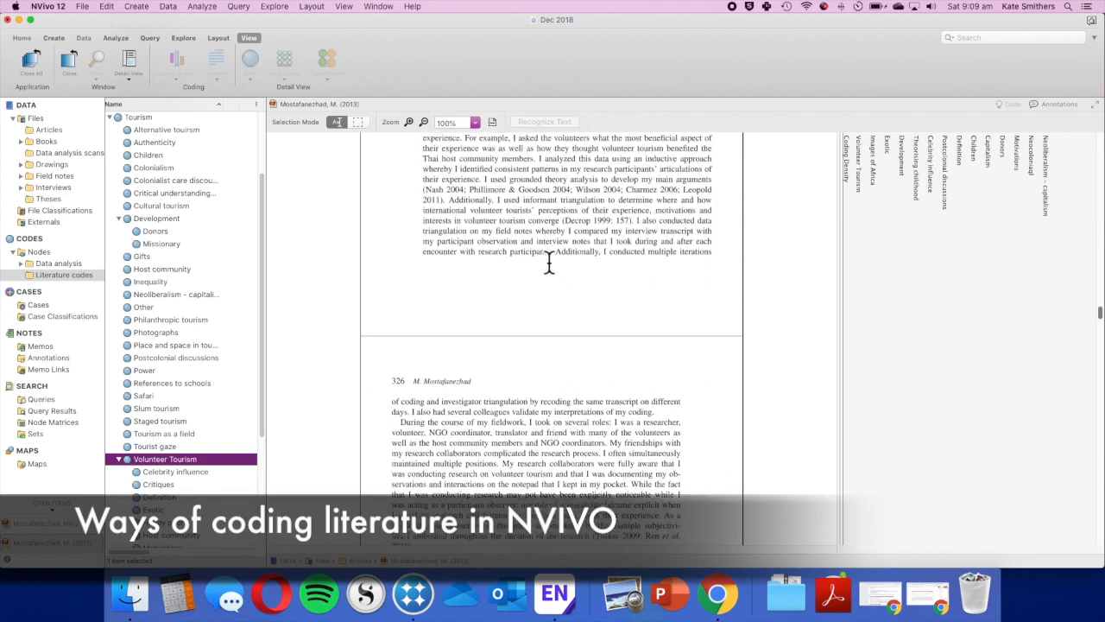
{"action": "scroll", "coordinate": [549, 263], "scroll_direction": "down", "scroll_amount": 2}
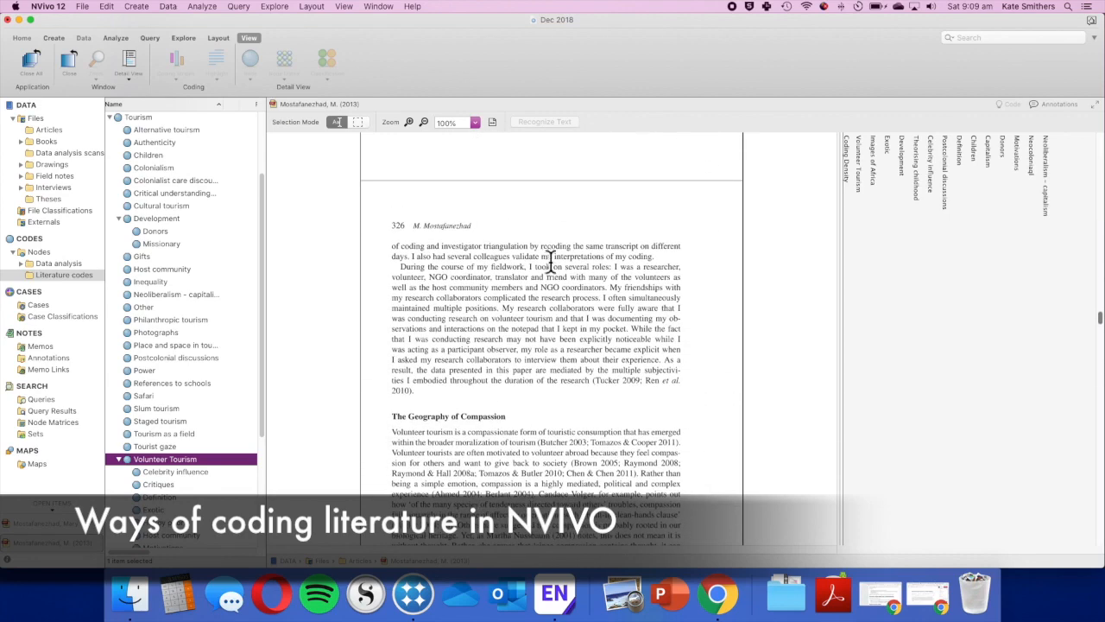
{"action": "scroll", "coordinate": [598, 207], "scroll_direction": "up", "scroll_amount": 6}
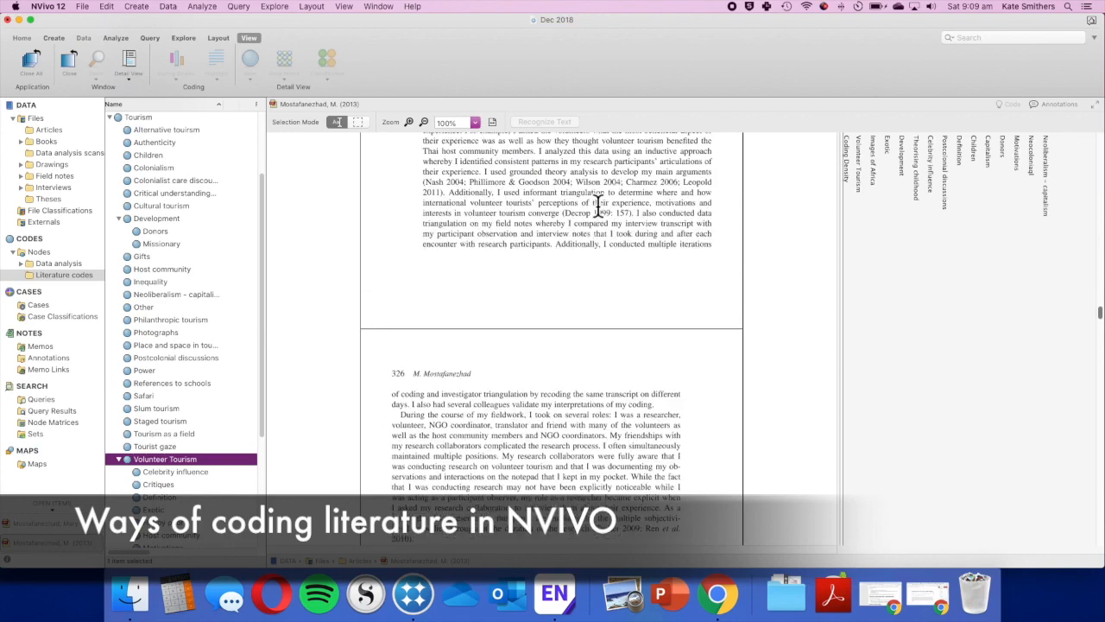
- Open the article's PDF properties from the Articles folder, review its Reference attribute values such as location and method, and close them
{"action": "right_click", "coordinate": [599, 204]}
{"action": "left_click", "coordinate": [599, 202]}
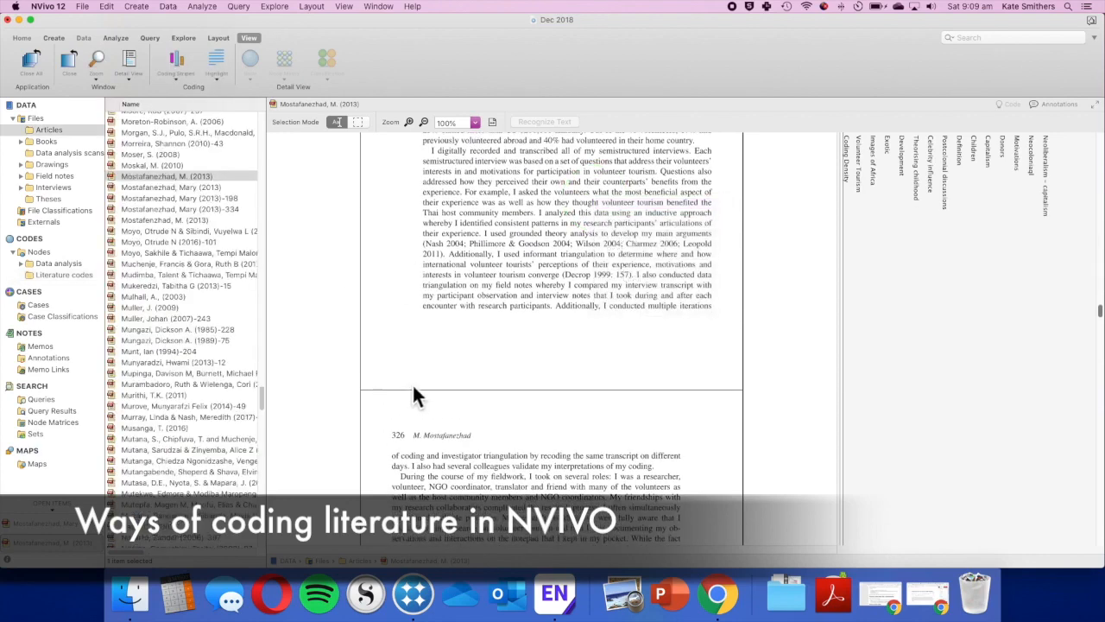
{"action": "scroll", "coordinate": [181, 427], "scroll_direction": "down", "scroll_amount": 1}
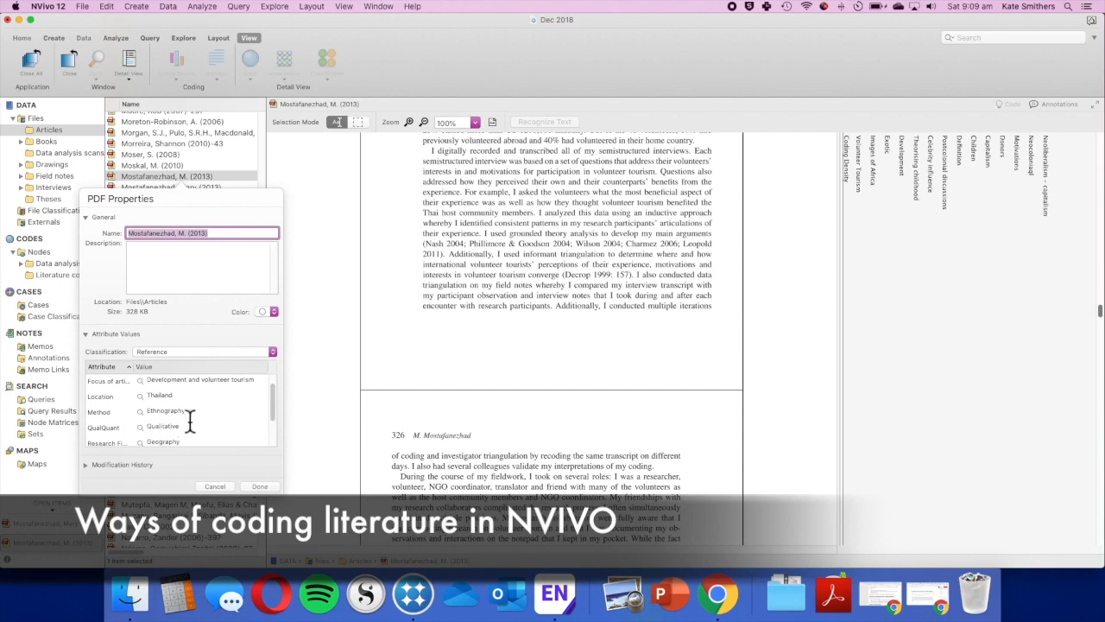
{"action": "scroll", "coordinate": [190, 421], "scroll_direction": "up", "scroll_amount": 1}
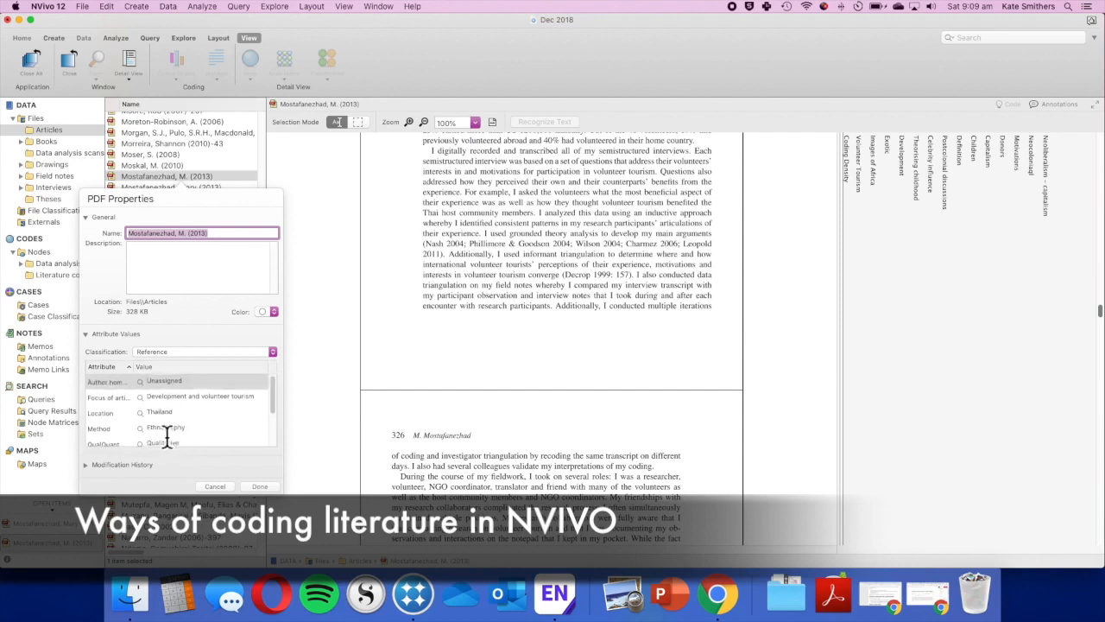
{"action": "left_click", "coordinate": [259, 486]}
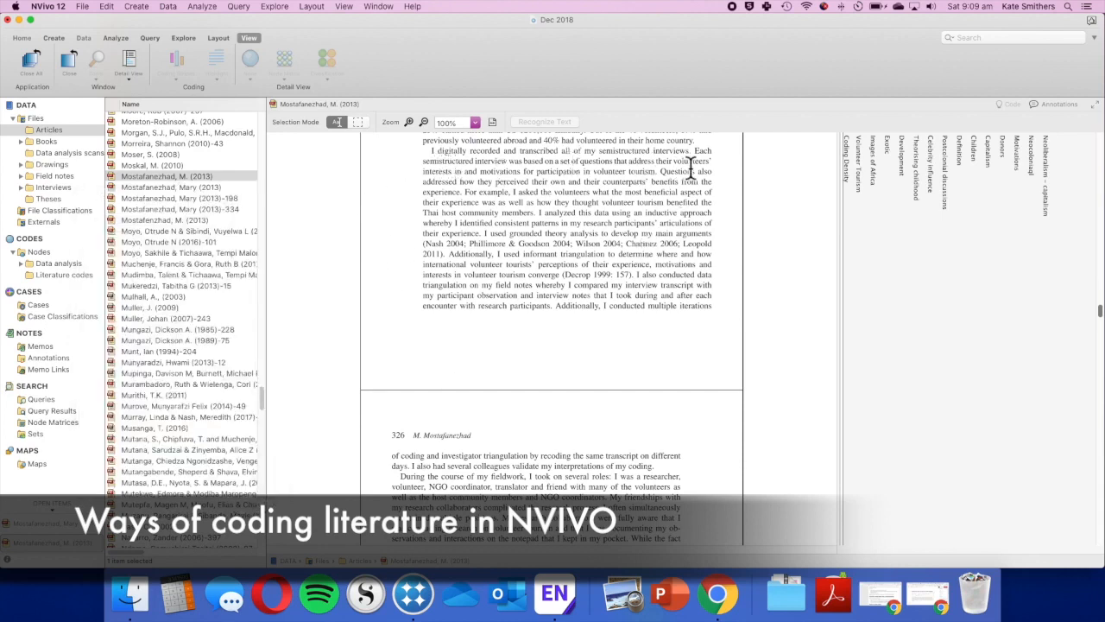
- Examine the highlighted Africa passages on pages 327 and 328 against their coding stripes, selecting the first part of the page 327 passage
{"action": "scroll", "coordinate": [525, 170], "scroll_direction": "down", "scroll_amount": 2}
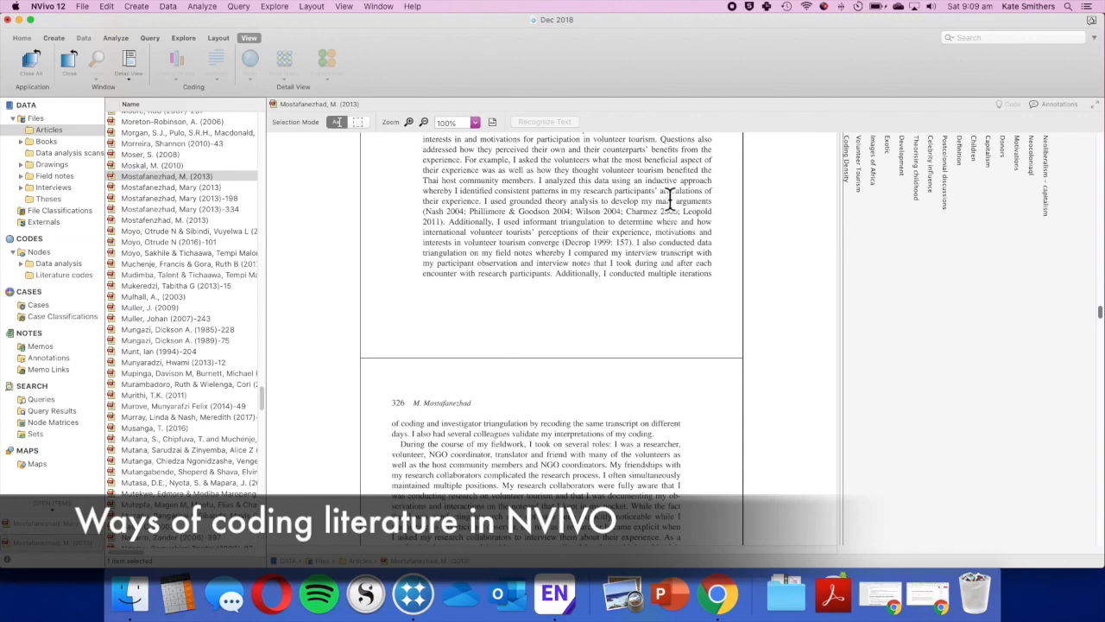
{"action": "scroll", "coordinate": [670, 197], "scroll_direction": "down", "scroll_amount": 10}
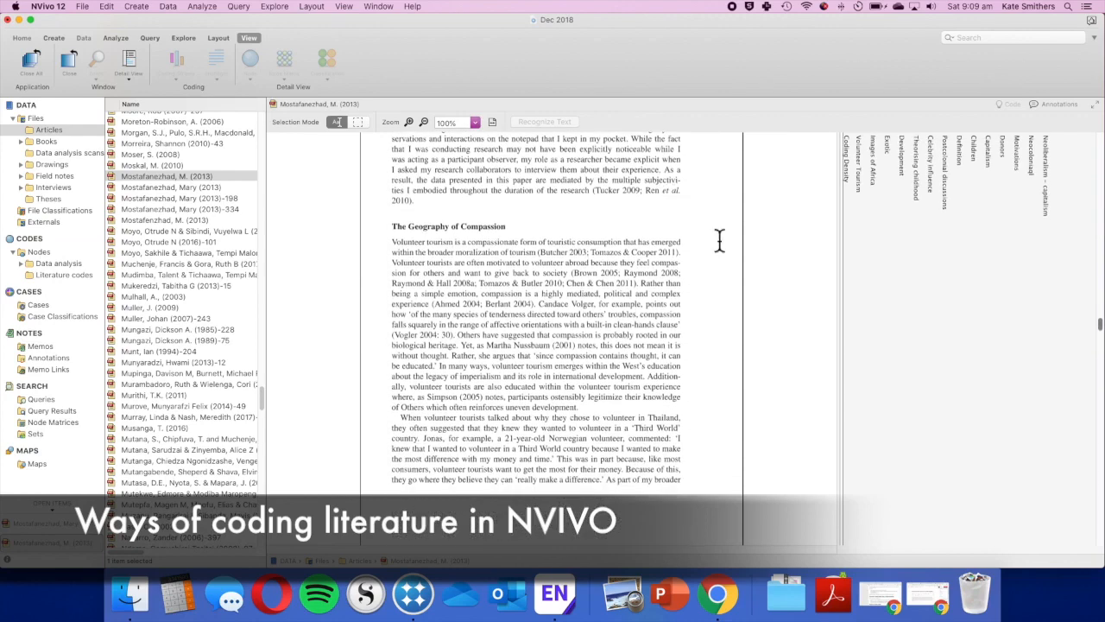
{"action": "scroll", "coordinate": [585, 240], "scroll_direction": "down", "scroll_amount": 10}
{"action": "scroll", "coordinate": [586, 240], "scroll_direction": "down", "scroll_amount": 7}
{"action": "scroll", "coordinate": [456, 295], "scroll_direction": "down", "scroll_amount": 2}
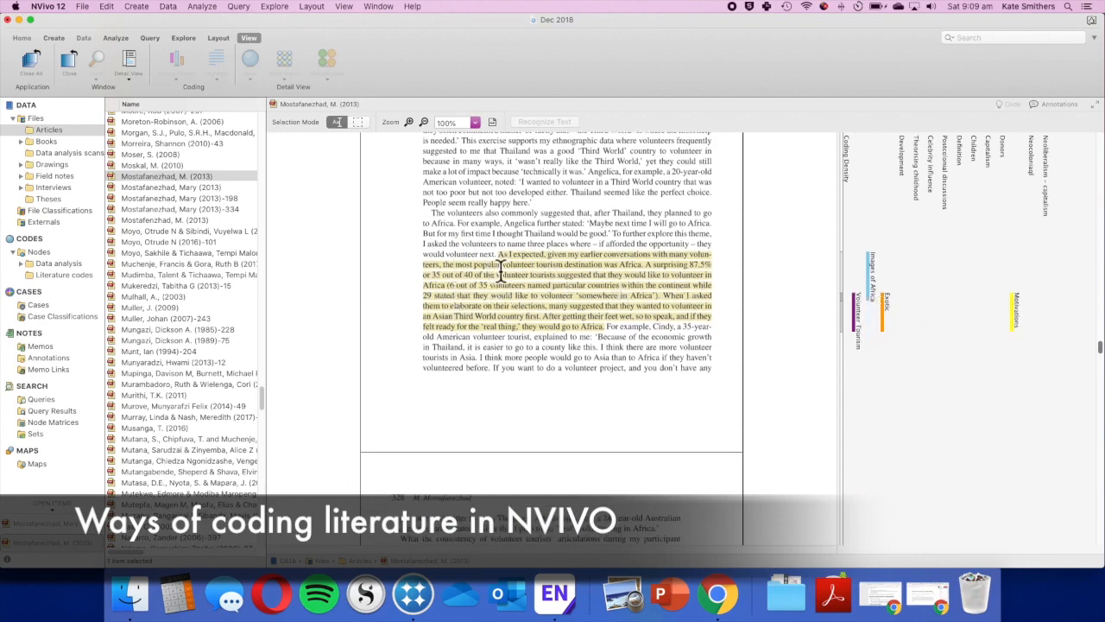
{"action": "left_click_drag", "start_coordinate": [498, 255], "coordinate": [662, 297]}
{"action": "scroll", "coordinate": [605, 289], "scroll_direction": "up", "scroll_amount": 1}
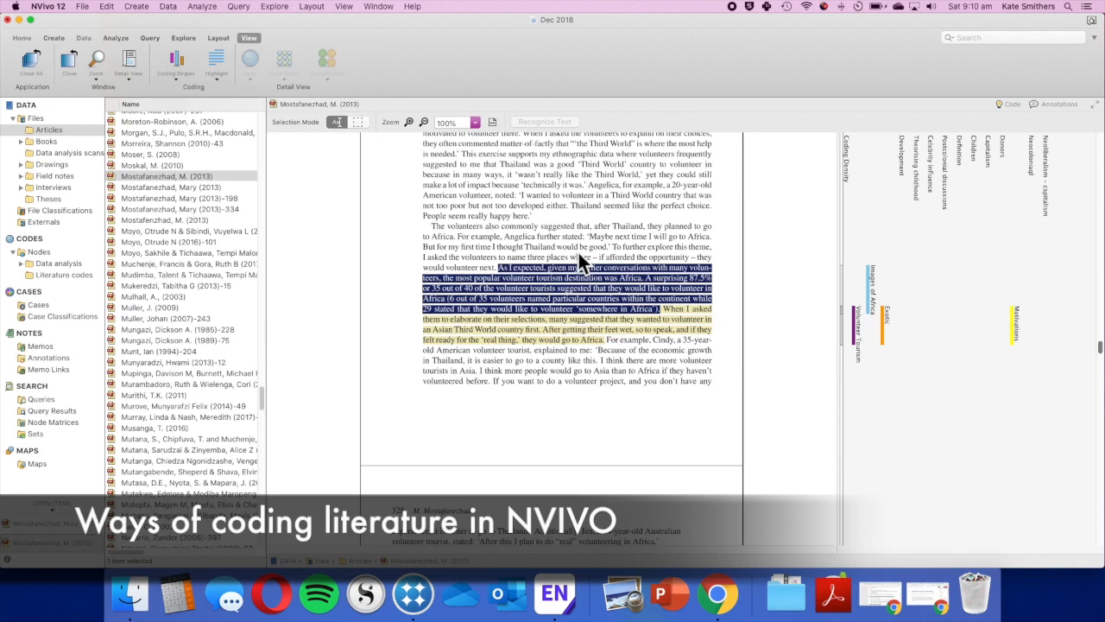
{"action": "left_click", "coordinate": [490, 271]}
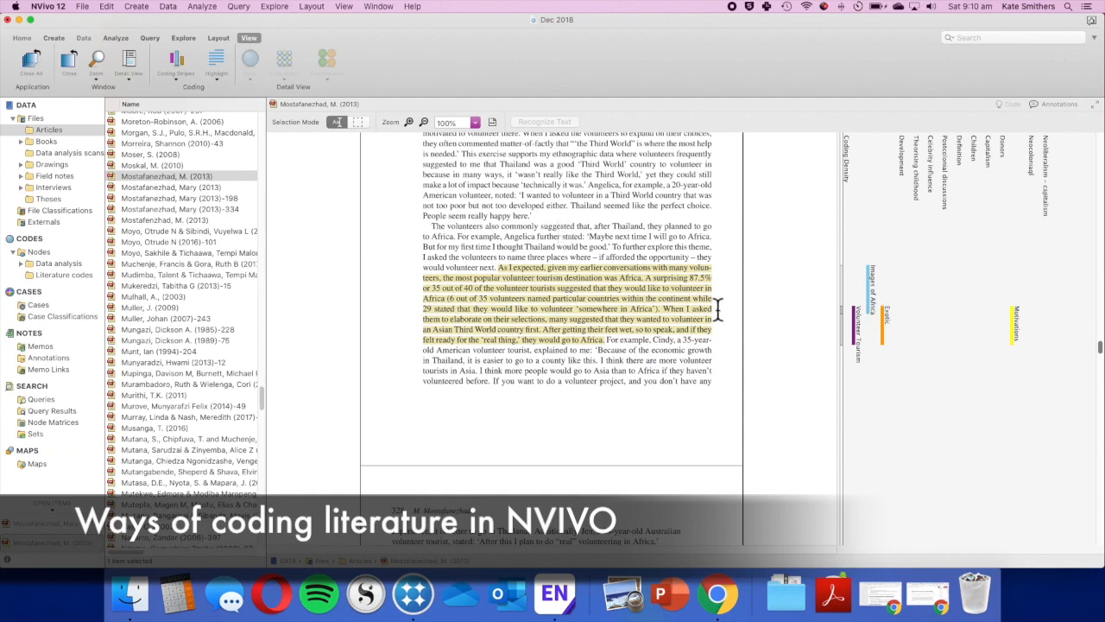
{"action": "scroll", "coordinate": [614, 318], "scroll_direction": "down", "scroll_amount": 2}
{"action": "scroll", "coordinate": [613, 318], "scroll_direction": "down", "scroll_amount": 1}
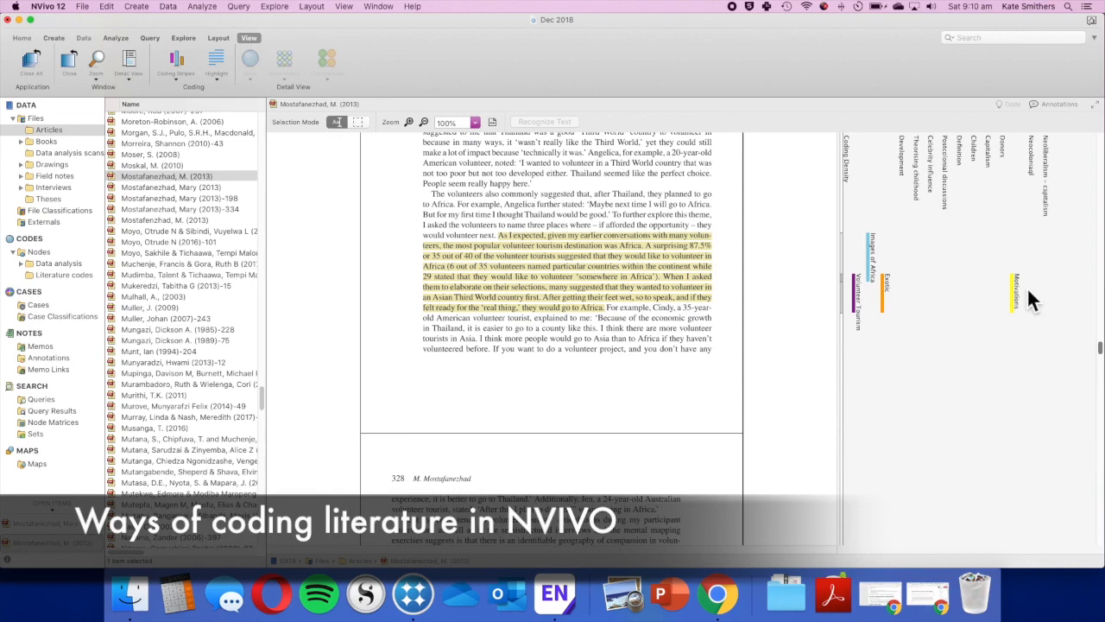
{"action": "scroll", "coordinate": [588, 237], "scroll_direction": "down", "scroll_amount": 10}
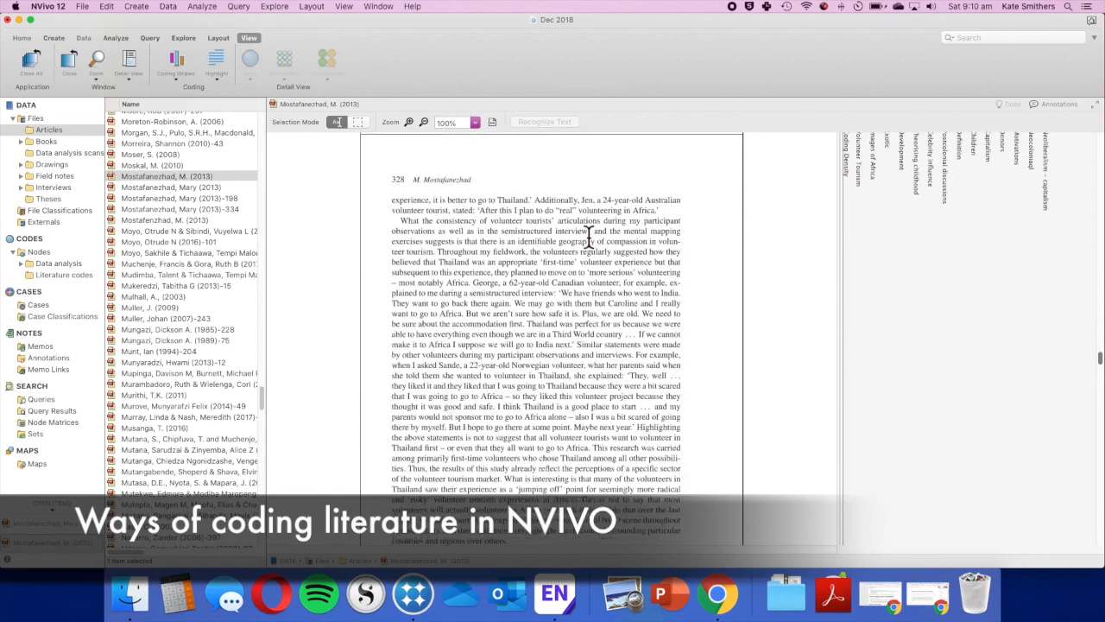
{"action": "scroll", "coordinate": [589, 237], "scroll_direction": "down", "scroll_amount": 1}
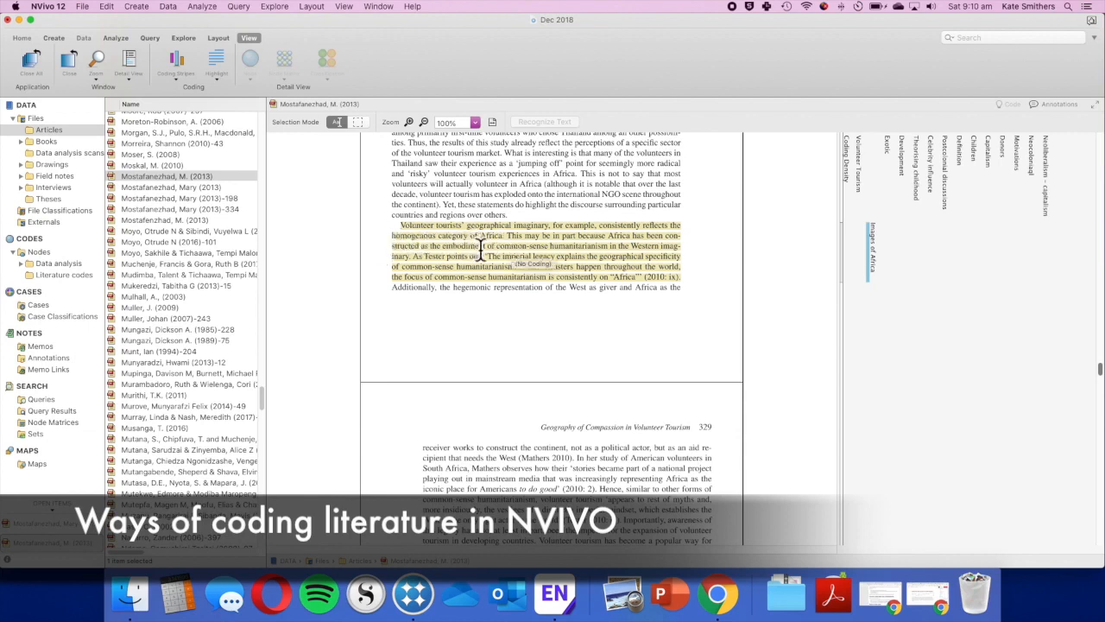
- Examine page 330's highlighted passages against the Theorising childhood, Development, Children and Images of Africa stripes, selecting the unhighlighted text after the first passage
{"action": "scroll", "coordinate": [713, 234], "scroll_direction": "down", "scroll_amount": 10}
{"action": "scroll", "coordinate": [713, 231], "scroll_direction": "down", "scroll_amount": 8}
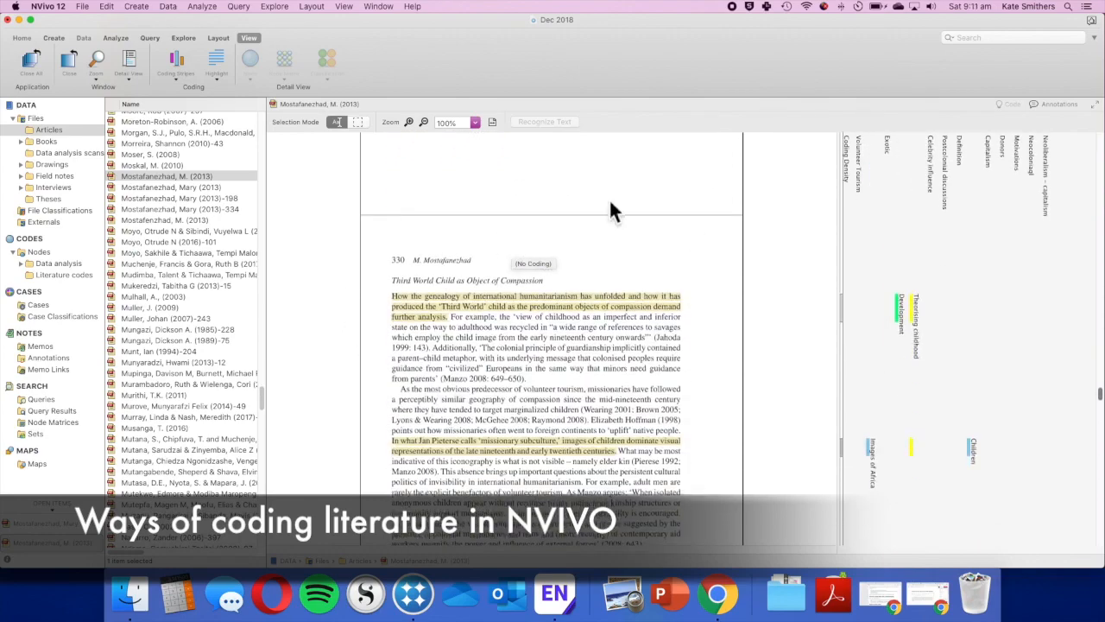
{"action": "scroll", "coordinate": [629, 259], "scroll_direction": "down", "scroll_amount": 3}
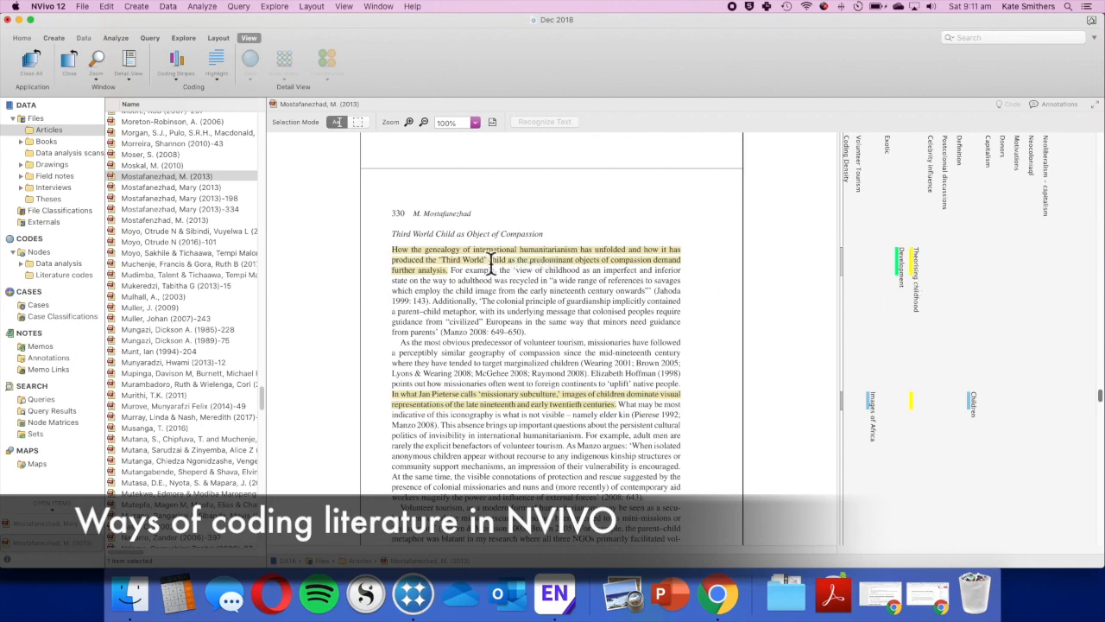
{"action": "mouse_move", "coordinate": [637, 264]}
{"action": "left_click_drag", "start_coordinate": [451, 275], "coordinate": [533, 335]}
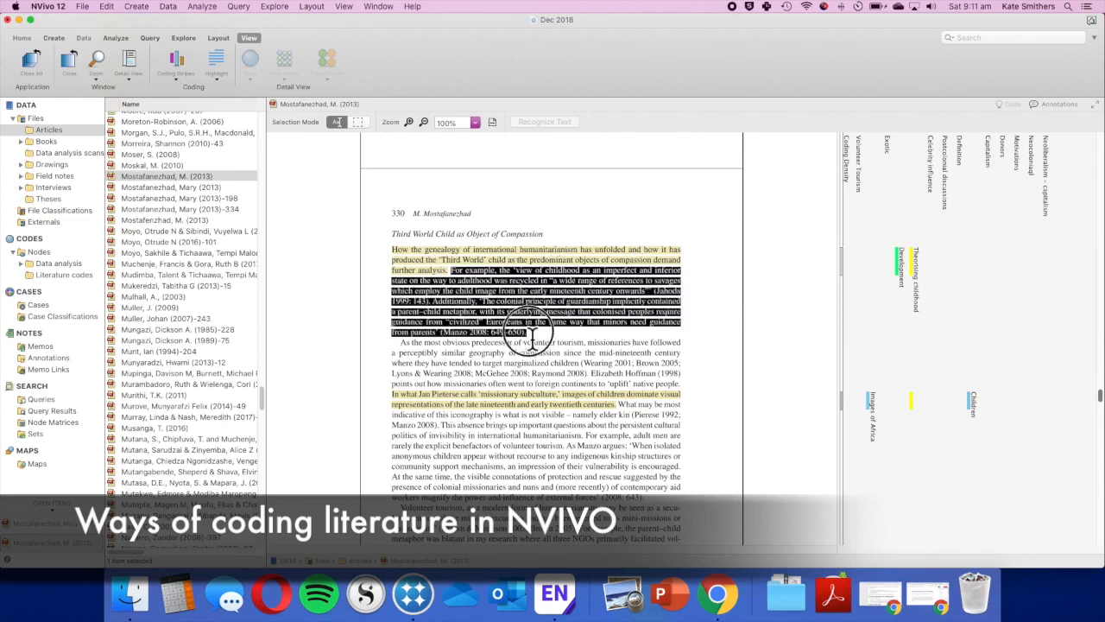
{"action": "left_click", "coordinate": [646, 301]}
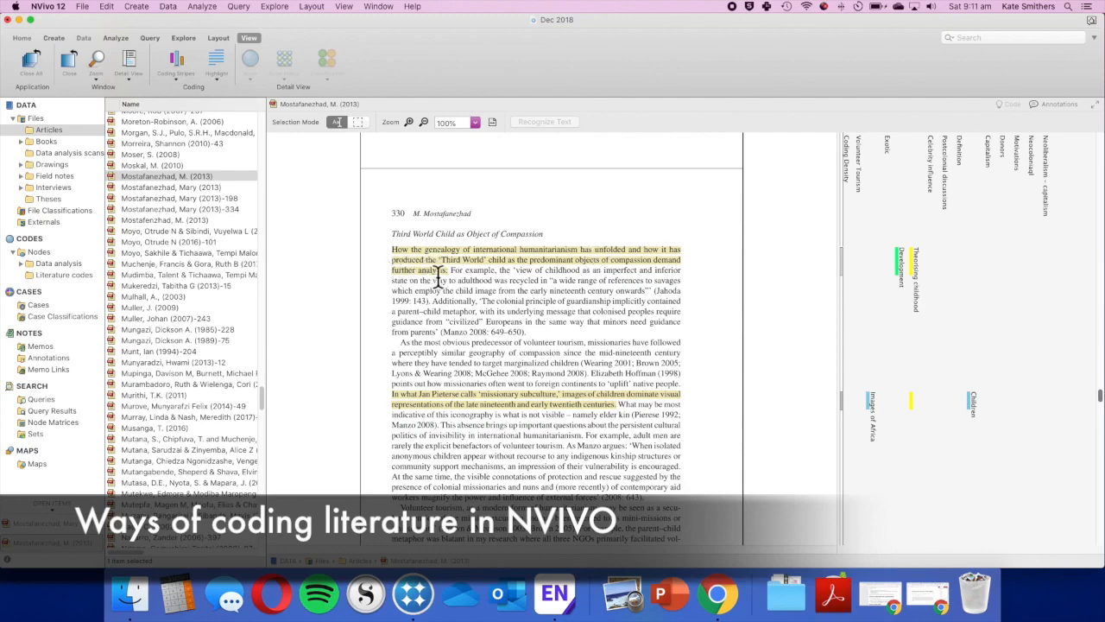
{"action": "scroll", "coordinate": [508, 282], "scroll_direction": "down", "scroll_amount": 3}
{"action": "scroll", "coordinate": [509, 283], "scroll_direction": "down", "scroll_amount": 3}
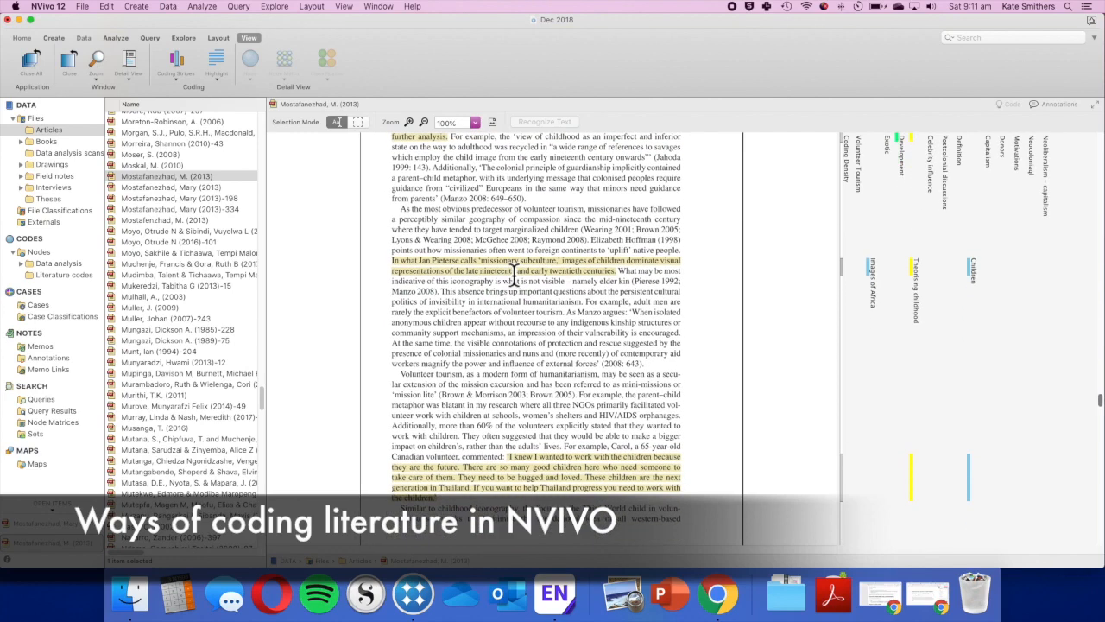
{"action": "scroll", "coordinate": [524, 209], "scroll_direction": "down", "scroll_amount": 1}
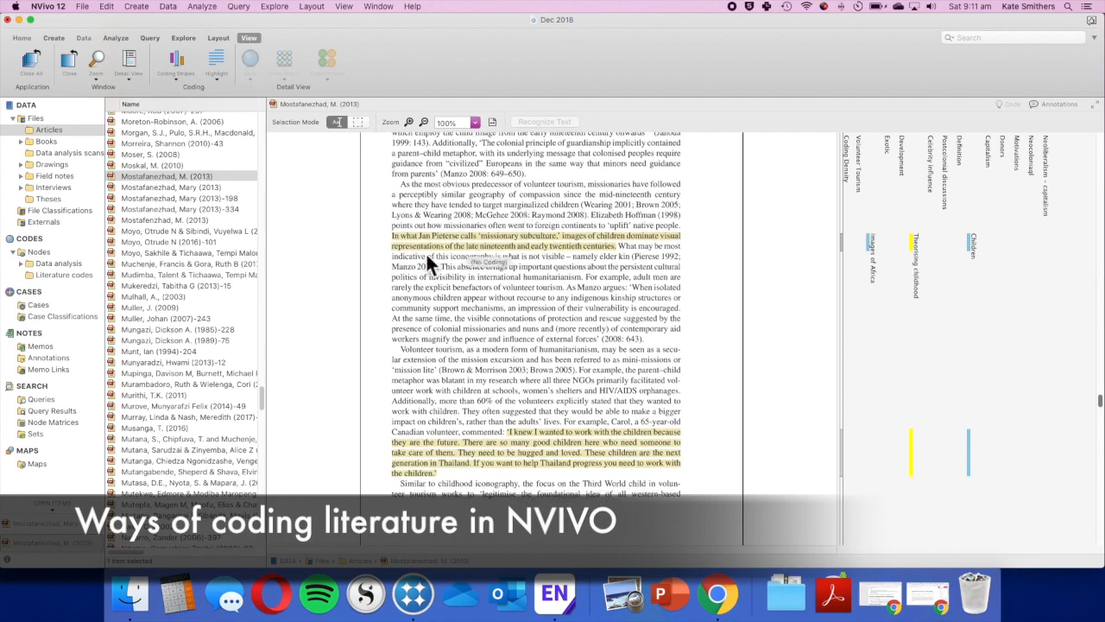
{"action": "scroll", "coordinate": [475, 247], "scroll_direction": "down", "scroll_amount": 4}
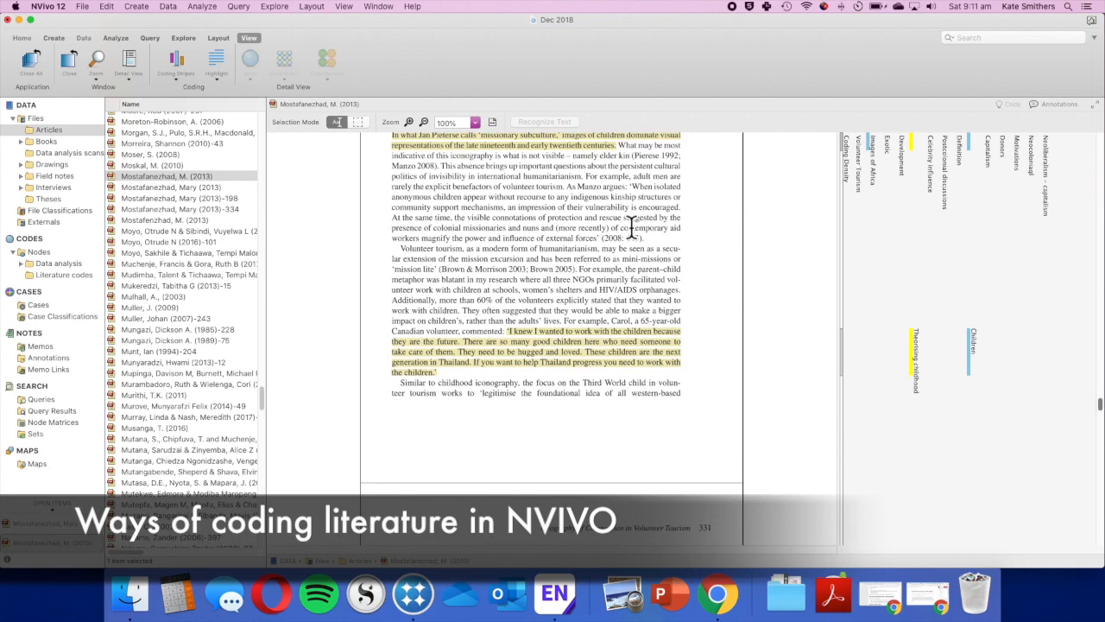
- Skim the rest of the article from page 331 through the Celebrity Humanitarianism and Conclusion sections to page 334
{"action": "scroll", "coordinate": [415, 273], "scroll_direction": "down", "scroll_amount": 15}
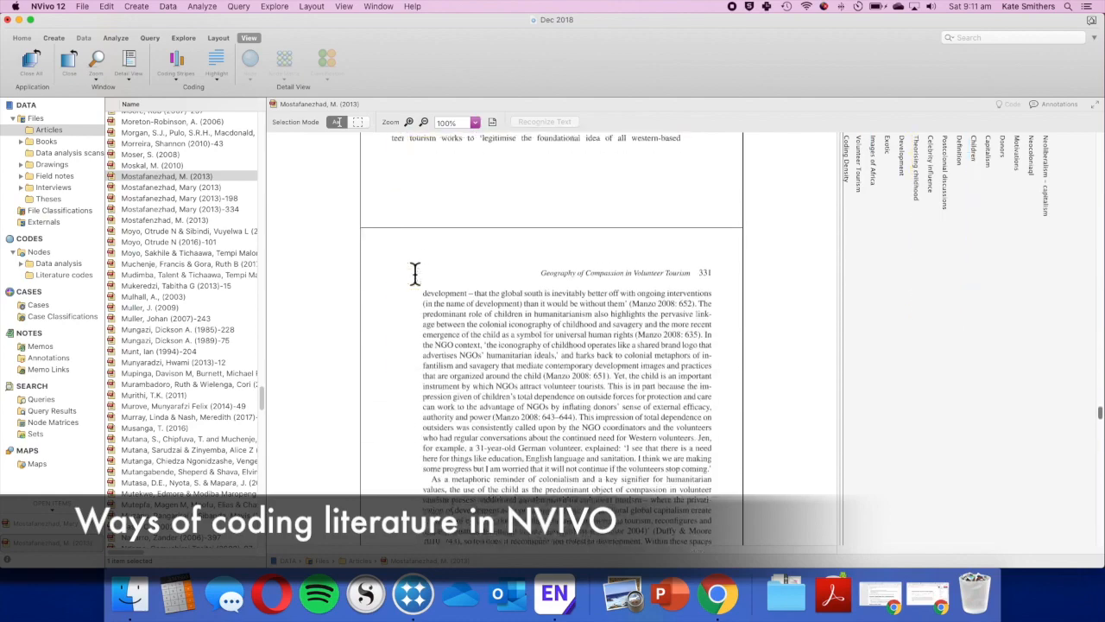
{"action": "scroll", "coordinate": [627, 229], "scroll_direction": "down", "scroll_amount": 12}
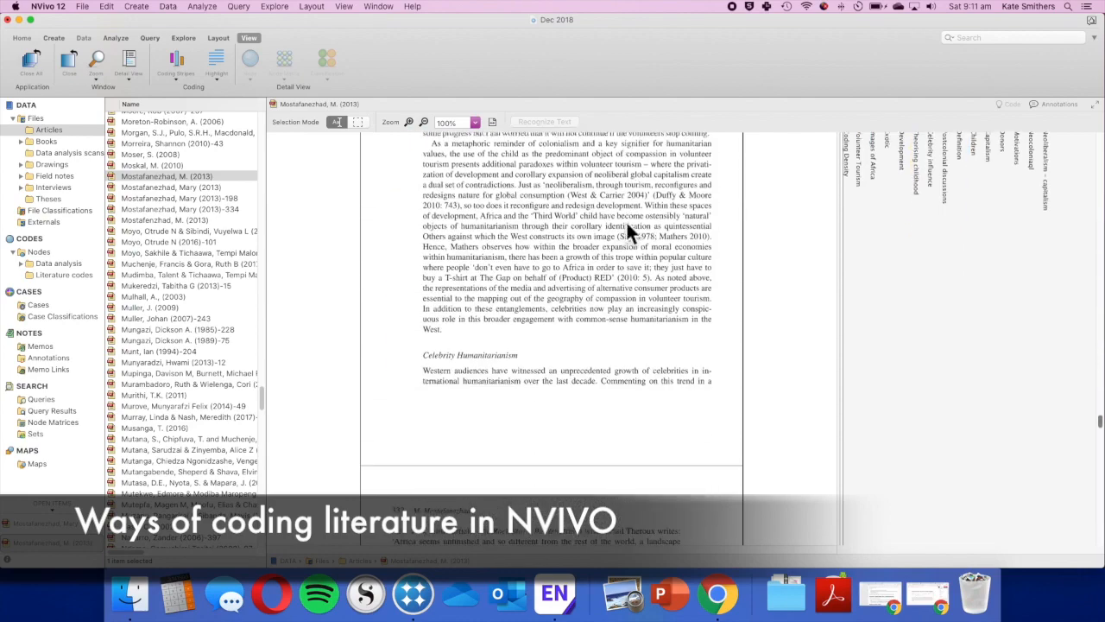
{"action": "scroll", "coordinate": [628, 229], "scroll_direction": "down", "scroll_amount": 15}
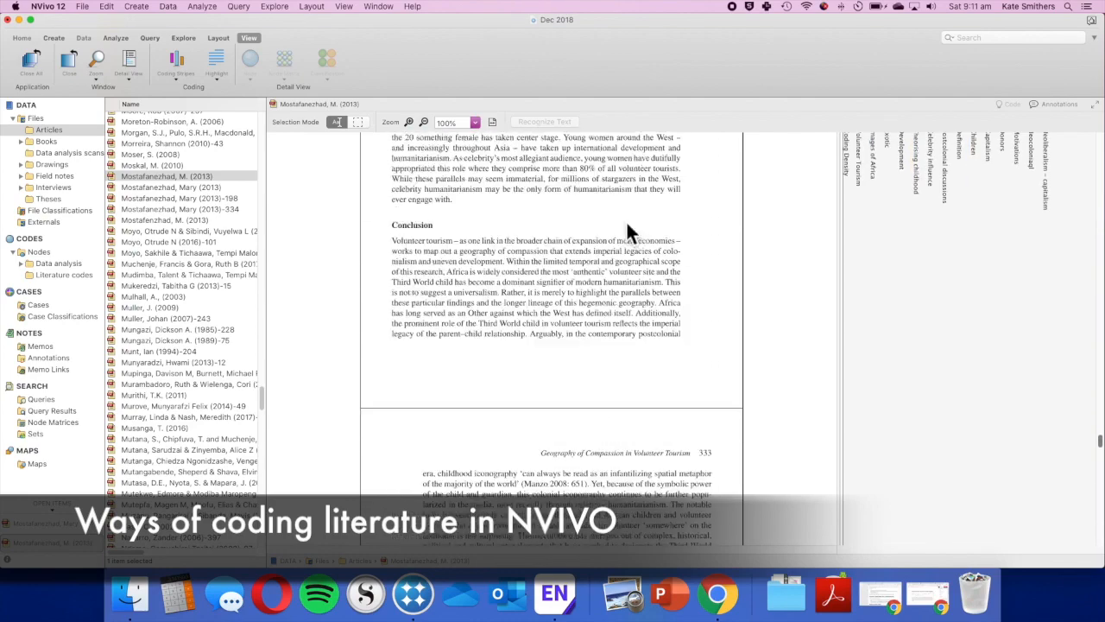
{"action": "scroll", "coordinate": [628, 231], "scroll_direction": "down", "scroll_amount": 10}
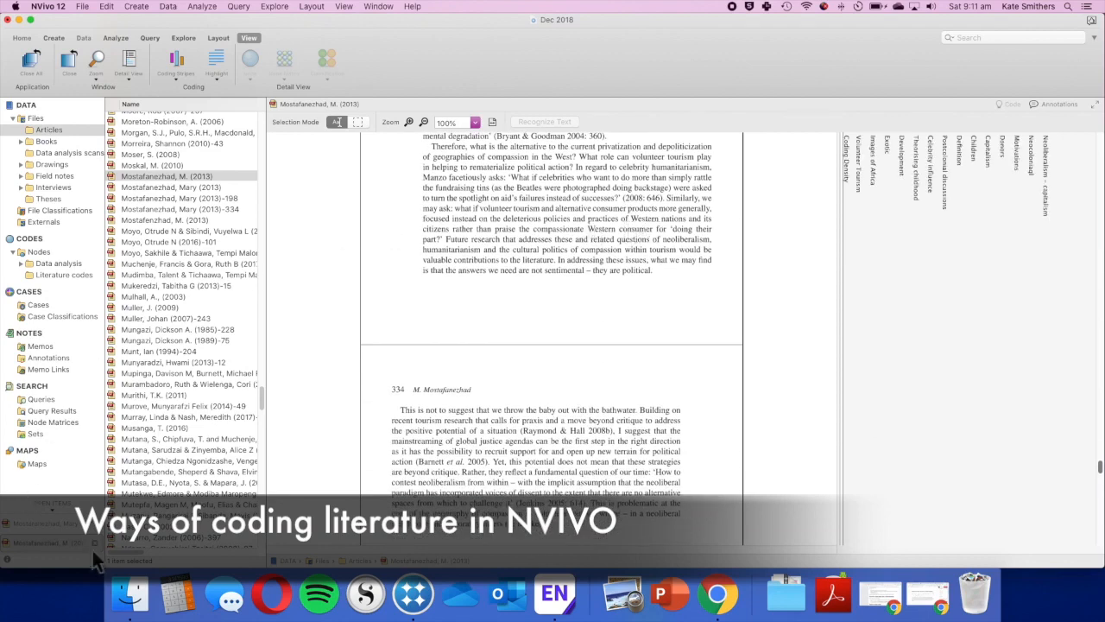
{"action": "scroll", "coordinate": [633, 233], "scroll_direction": "down", "scroll_amount": 20}
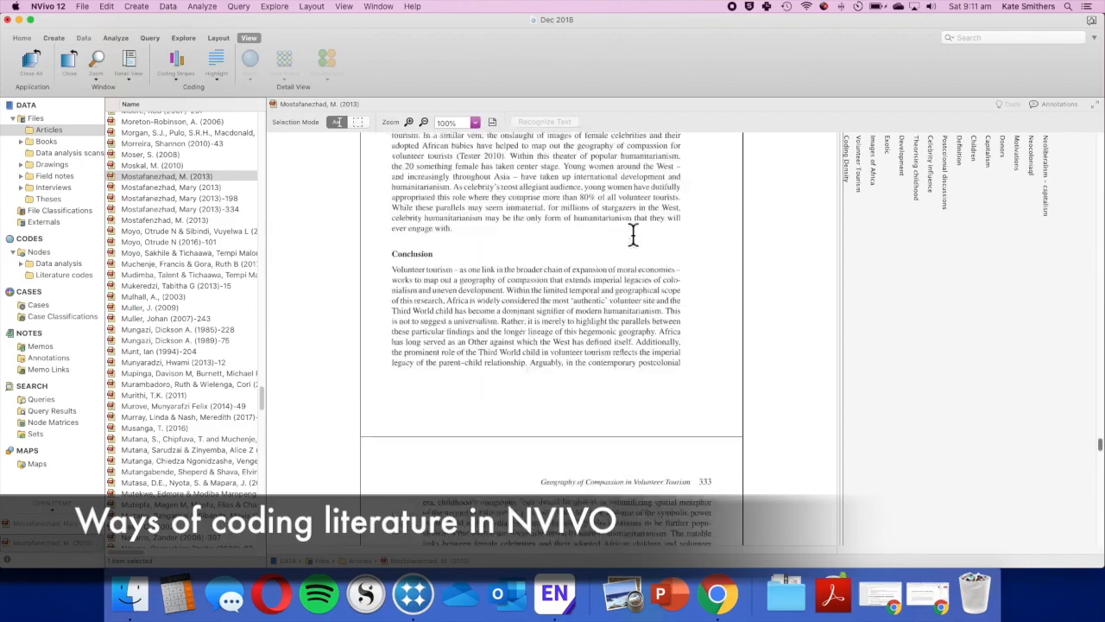
- Open the Celebrity influence node from its coding stripe beside page 320's highlighted passage and review its coded references from the first article onward
{"action": "scroll", "coordinate": [633, 233], "scroll_direction": "up", "scroll_amount": 20}
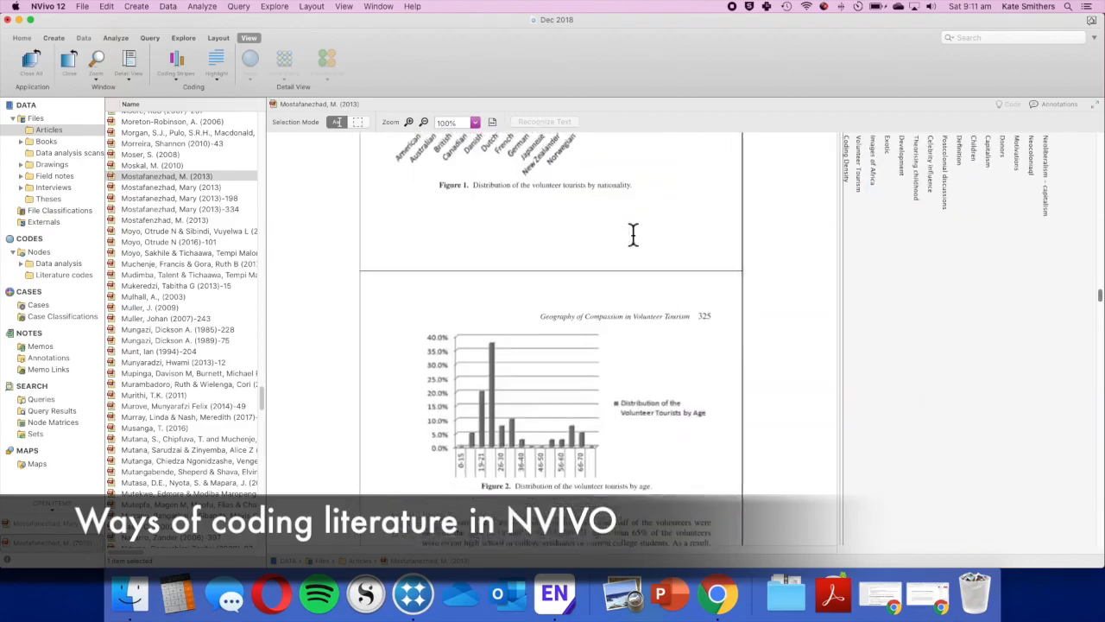
{"action": "scroll", "coordinate": [635, 233], "scroll_direction": "up", "scroll_amount": 20}
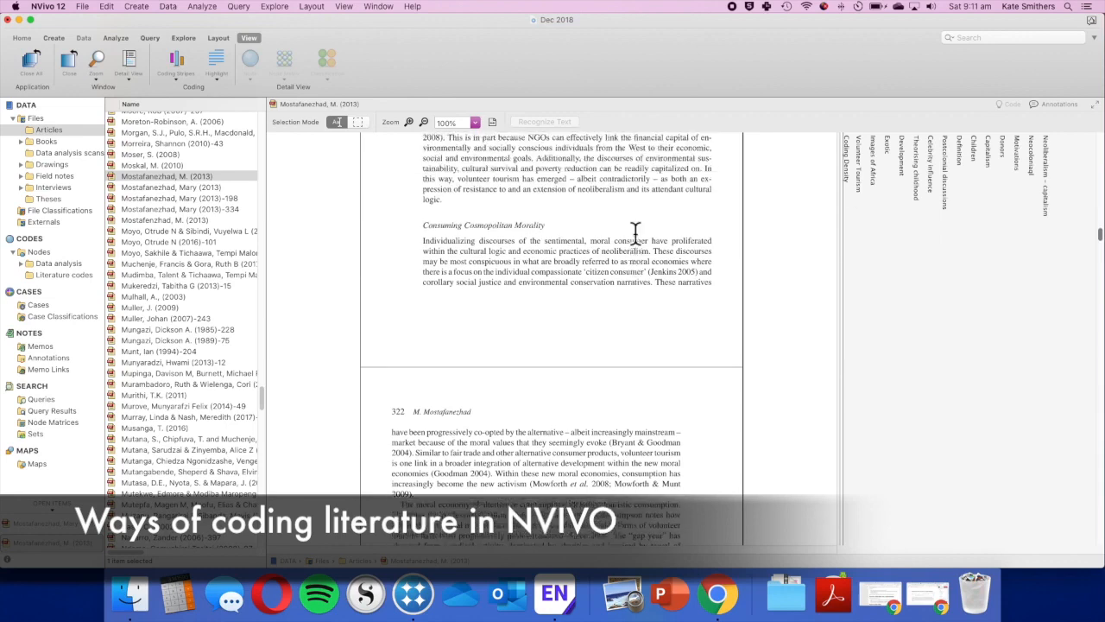
{"action": "scroll", "coordinate": [634, 232], "scroll_direction": "up", "scroll_amount": 3}
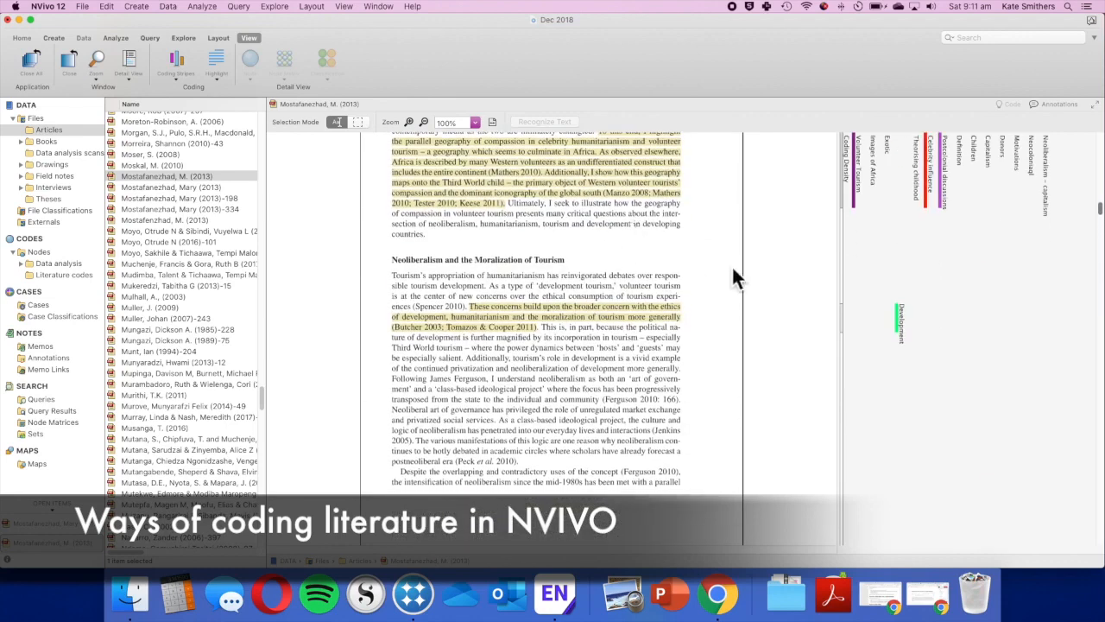
{"action": "scroll", "coordinate": [814, 239], "scroll_direction": "up", "scroll_amount": 3}
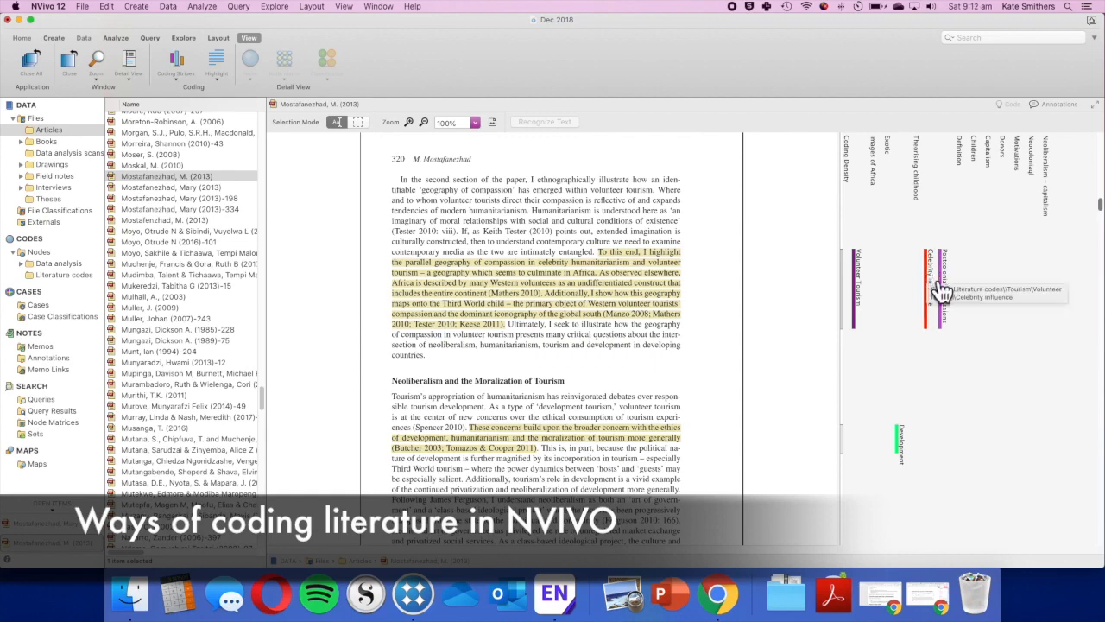
{"action": "left_click", "coordinate": [938, 285]}
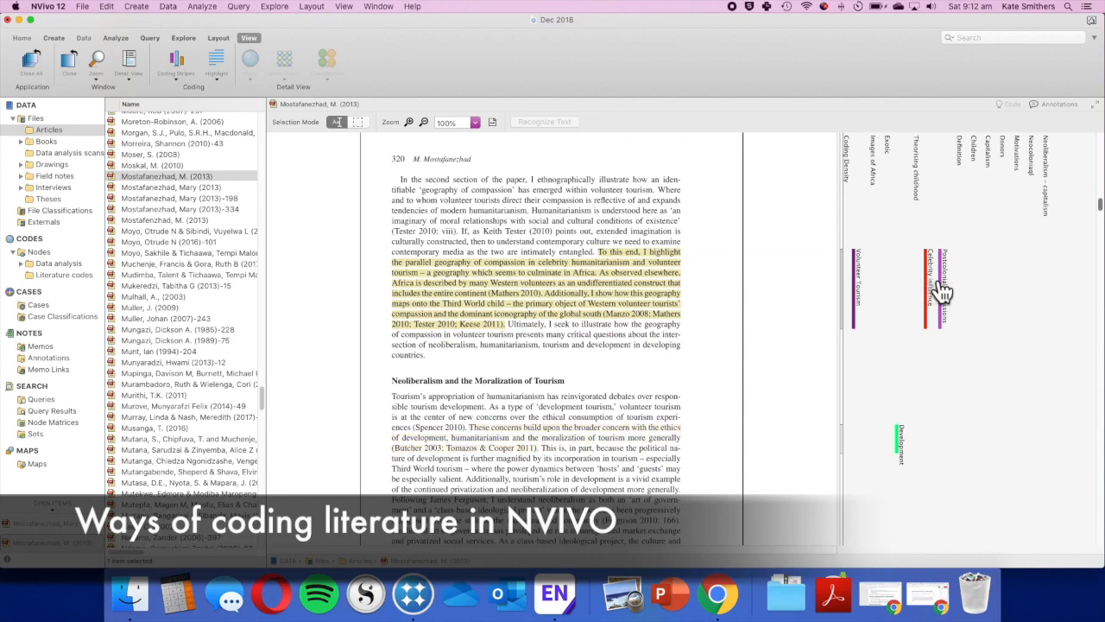
{"action": "double_click", "coordinate": [941, 290]}
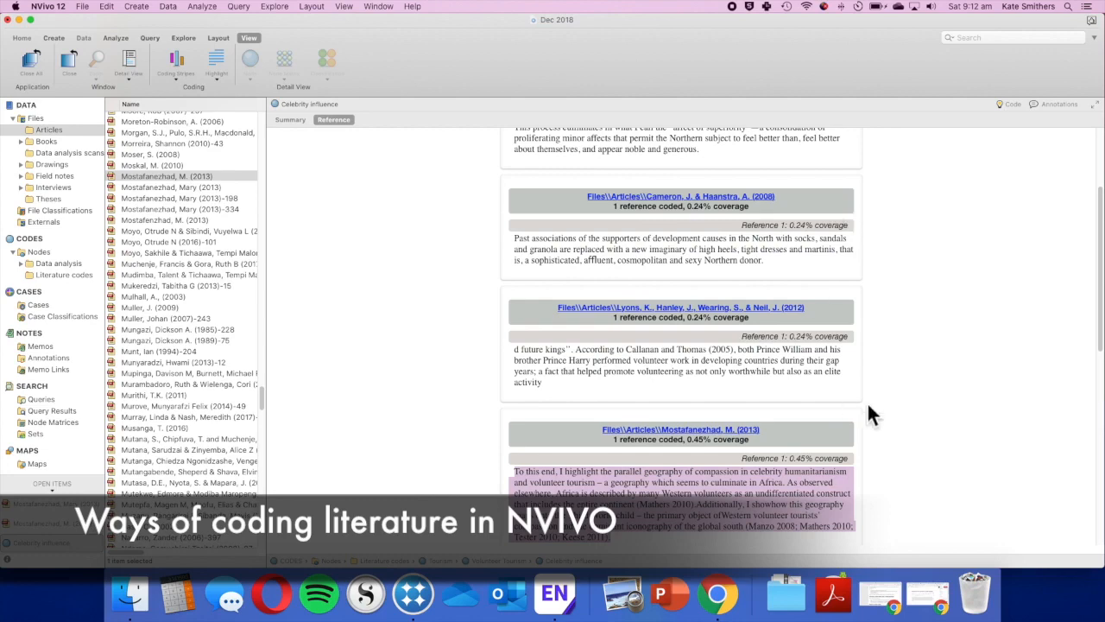
{"action": "left_click_drag", "start_coordinate": [1096, 274], "coordinate": [1089, 211]}
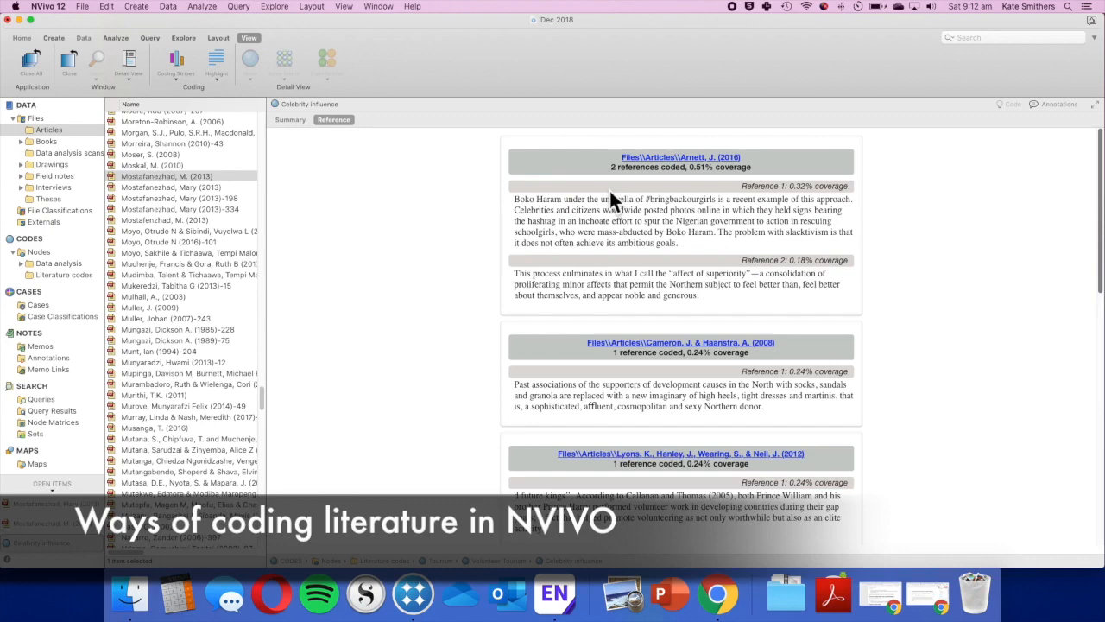
{"action": "scroll", "coordinate": [621, 285], "scroll_direction": "down", "scroll_amount": 5}
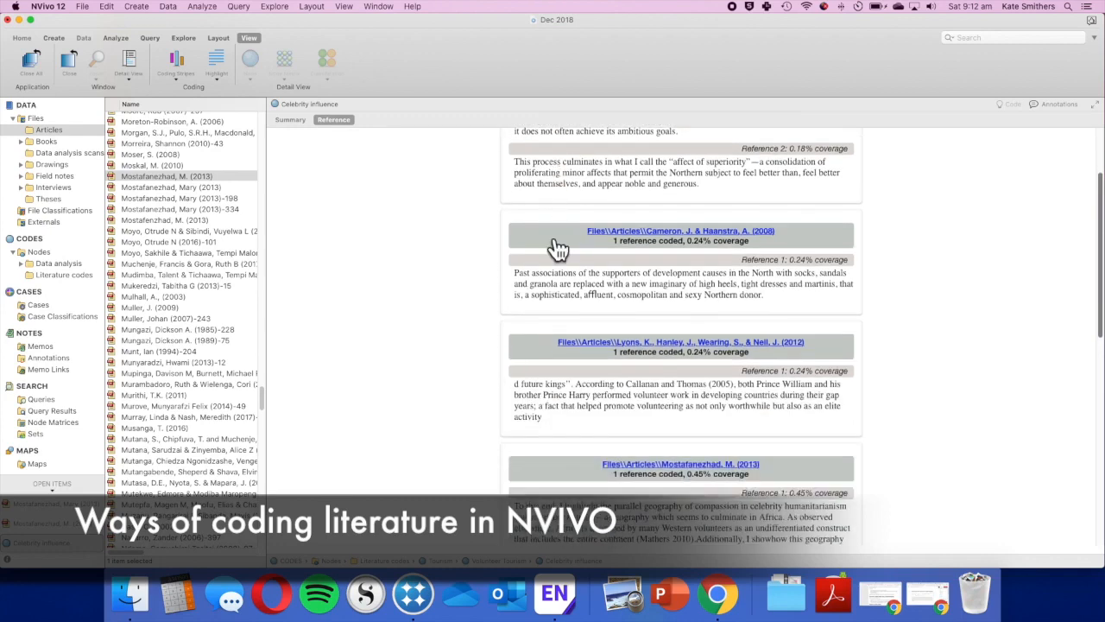
- Skim all references coded at the Celebrity influence node and return to the first one
{"action": "scroll", "coordinate": [621, 287], "scroll_direction": "down", "scroll_amount": 3}
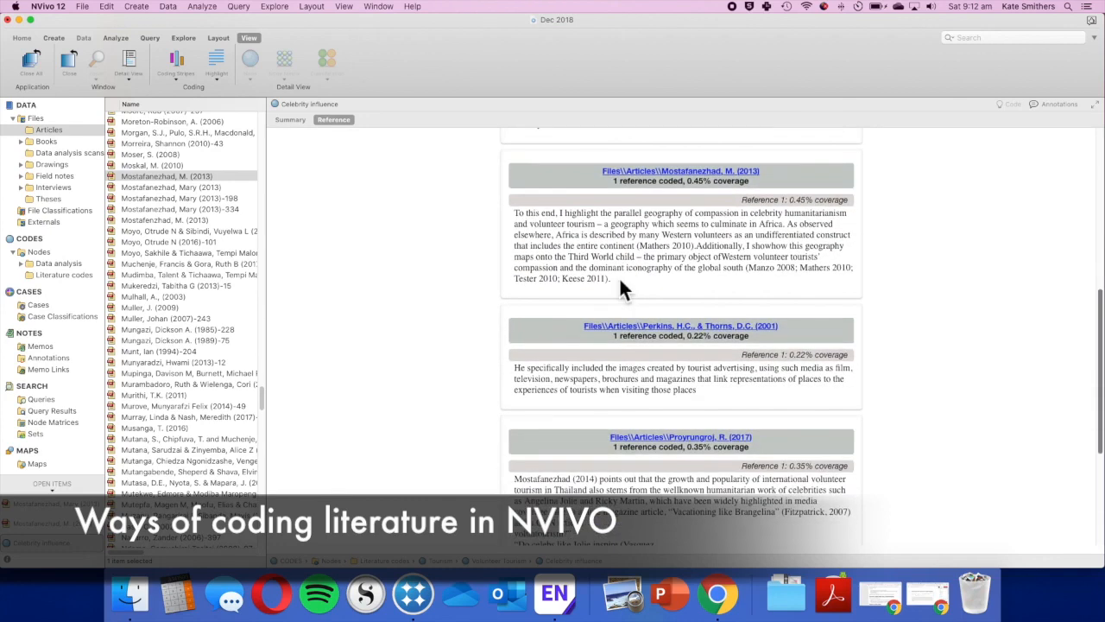
{"action": "scroll", "coordinate": [621, 405], "scroll_direction": "down", "scroll_amount": 2}
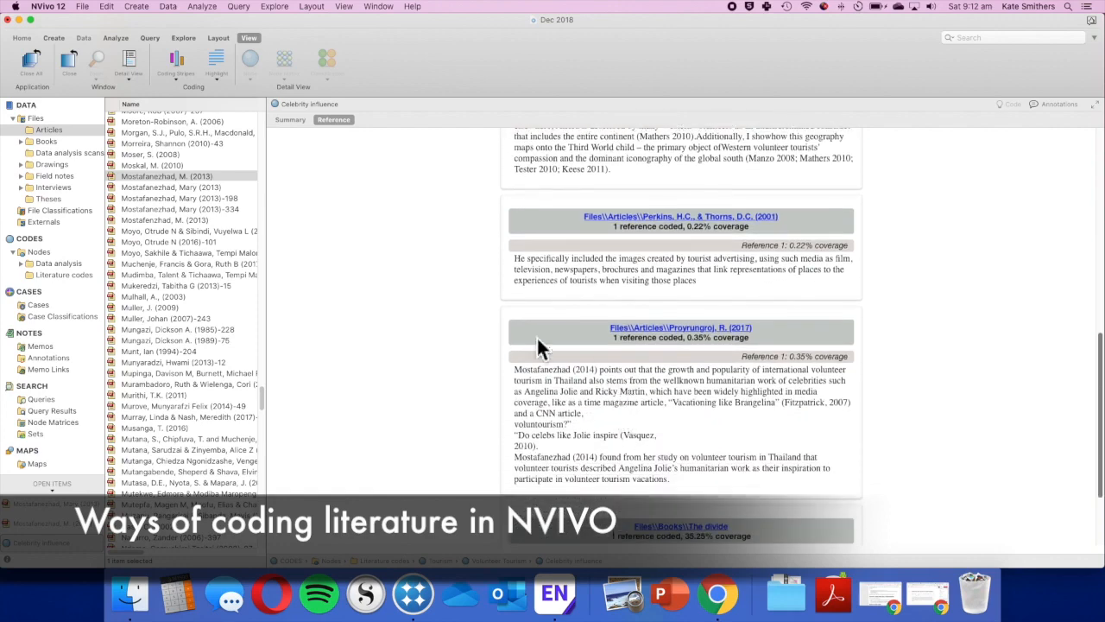
{"action": "scroll", "coordinate": [721, 319], "scroll_direction": "down", "scroll_amount": 2}
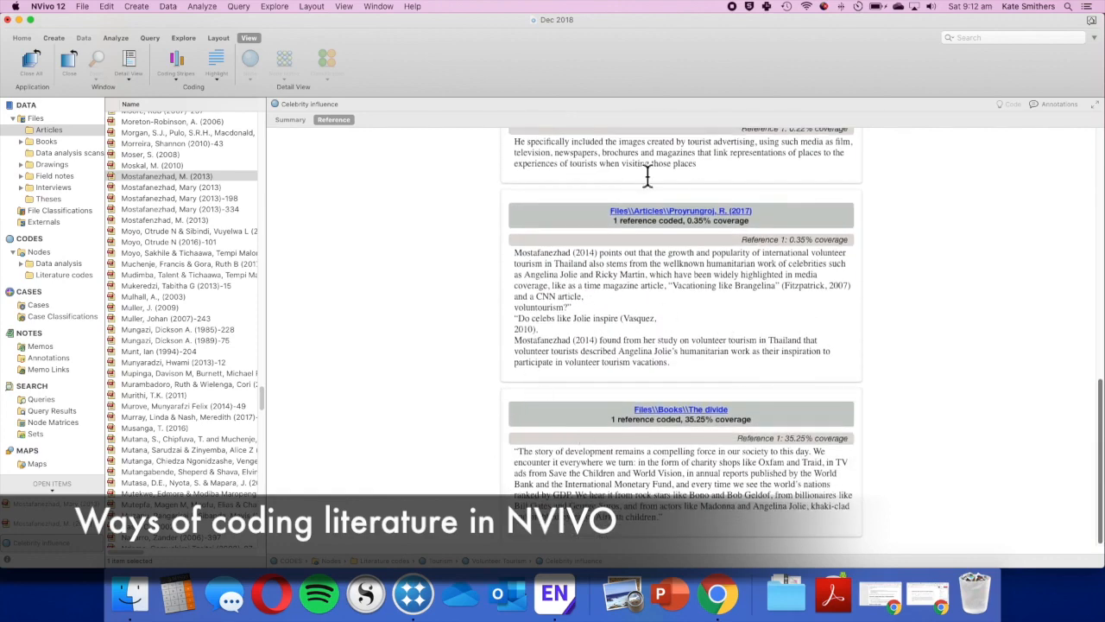
{"action": "scroll", "coordinate": [628, 229], "scroll_direction": "up", "scroll_amount": 8}
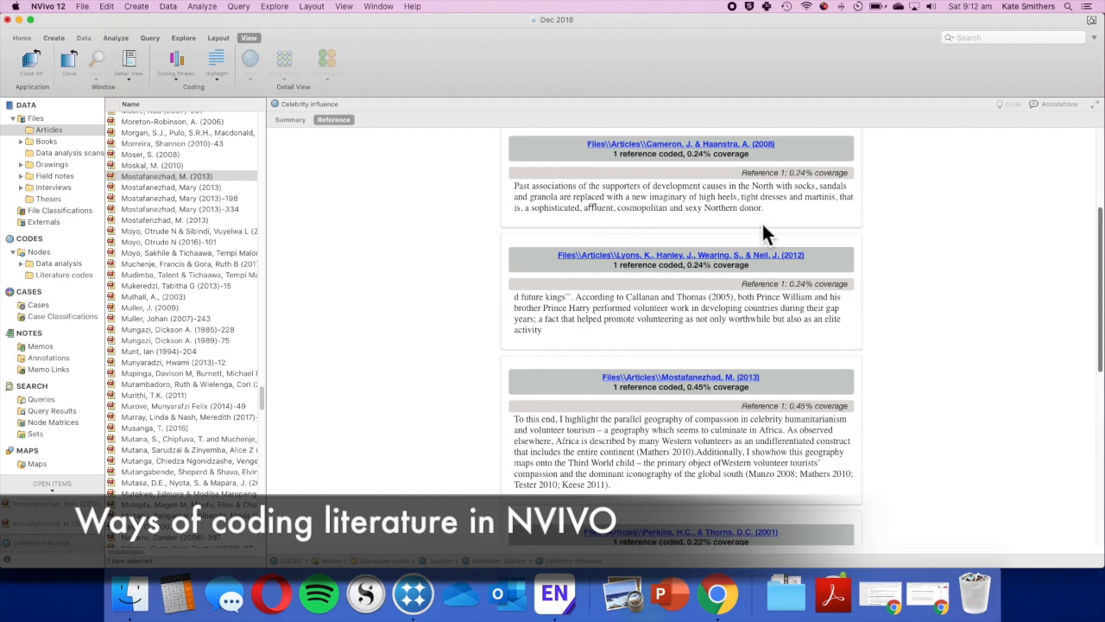
{"action": "scroll", "coordinate": [732, 219], "scroll_direction": "up", "scroll_amount": 5}
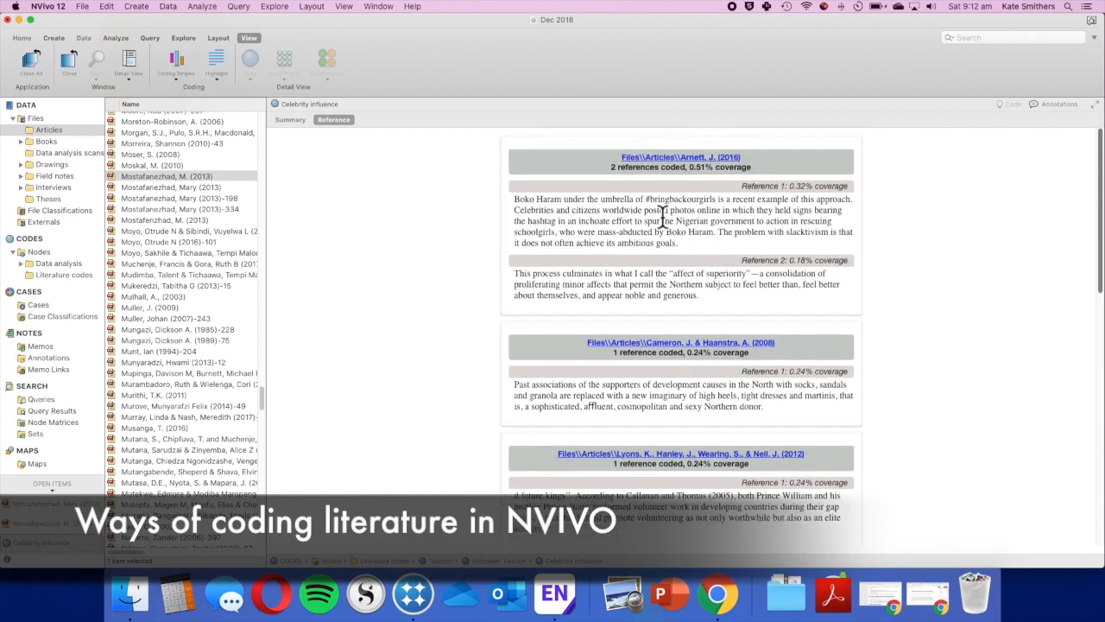
- Examine the Celebrity influence excerpts on the #bringbackourgirls hashtag and the sophisticated Northern donor, highlighting the key passages
{"action": "left_click_drag", "start_coordinate": [515, 212], "coordinate": [663, 234]}
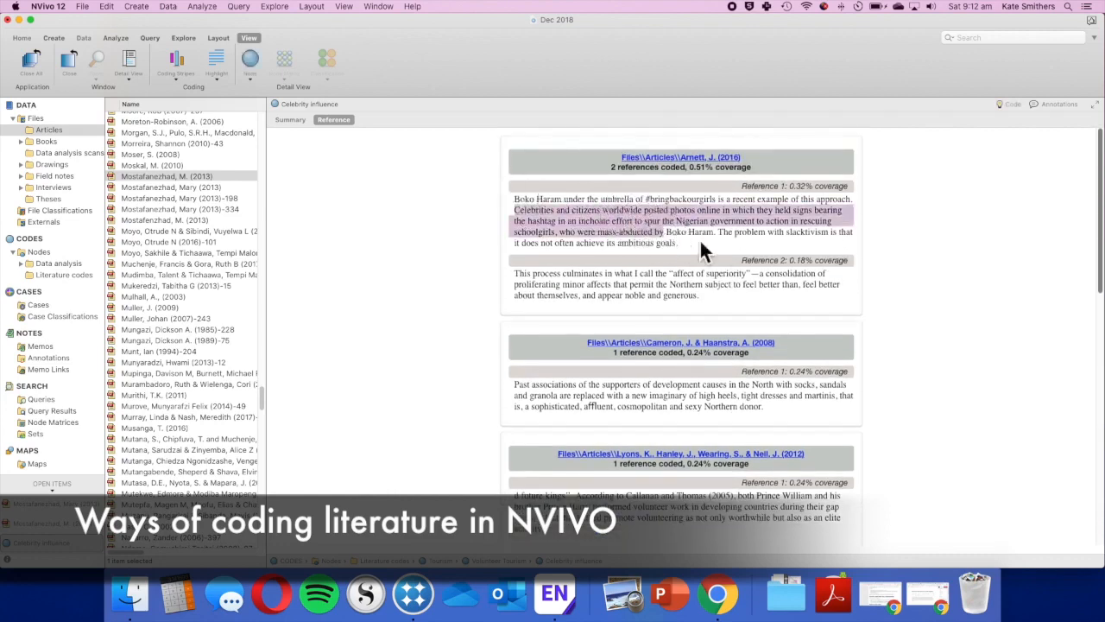
{"action": "left_click", "coordinate": [700, 240]}
{"action": "double_click", "coordinate": [647, 198]}
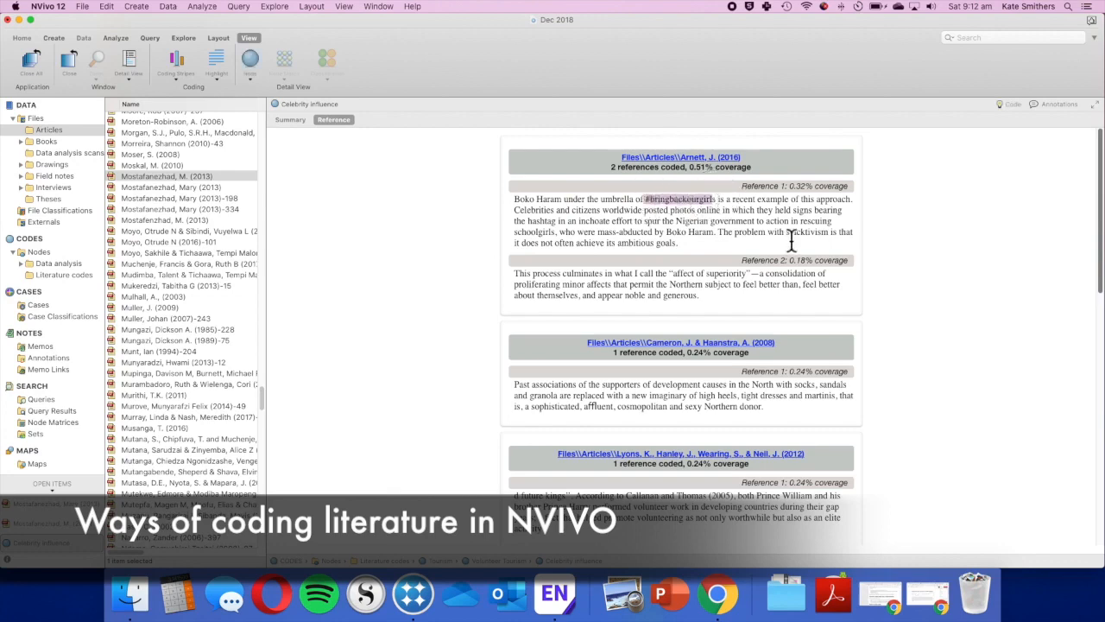
{"action": "scroll", "coordinate": [734, 259], "scroll_direction": "down", "scroll_amount": 3}
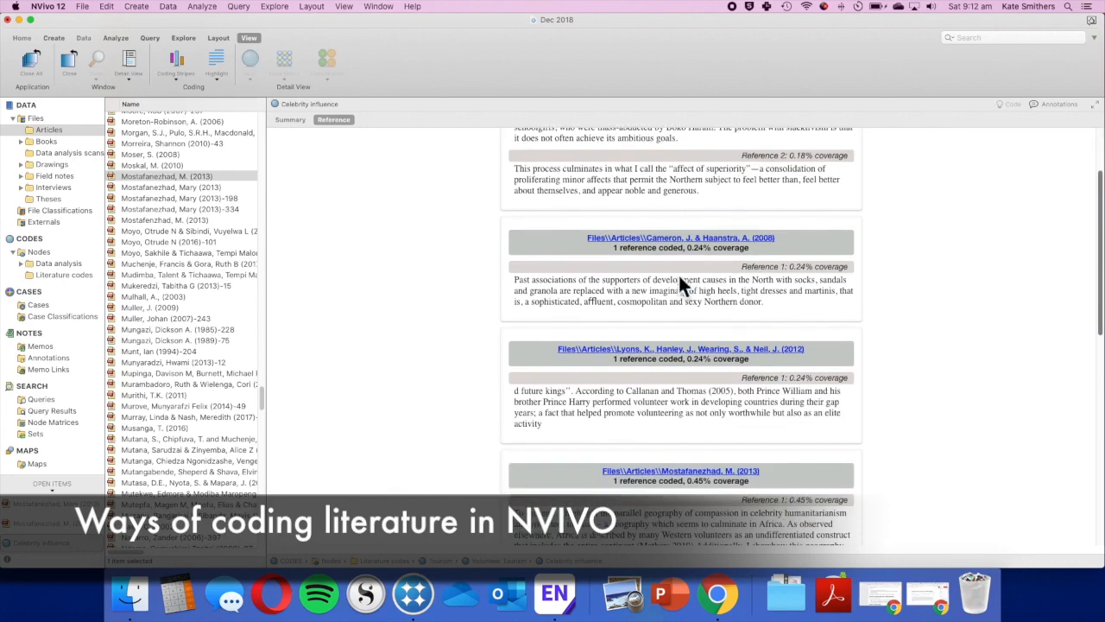
{"action": "scroll", "coordinate": [678, 273], "scroll_direction": "down", "scroll_amount": 2}
{"action": "left_click_drag", "start_coordinate": [511, 231], "coordinate": [778, 257]}
{"action": "left_click", "coordinate": [778, 257]}
{"action": "scroll", "coordinate": [781, 256], "scroll_direction": "down", "scroll_amount": 5}
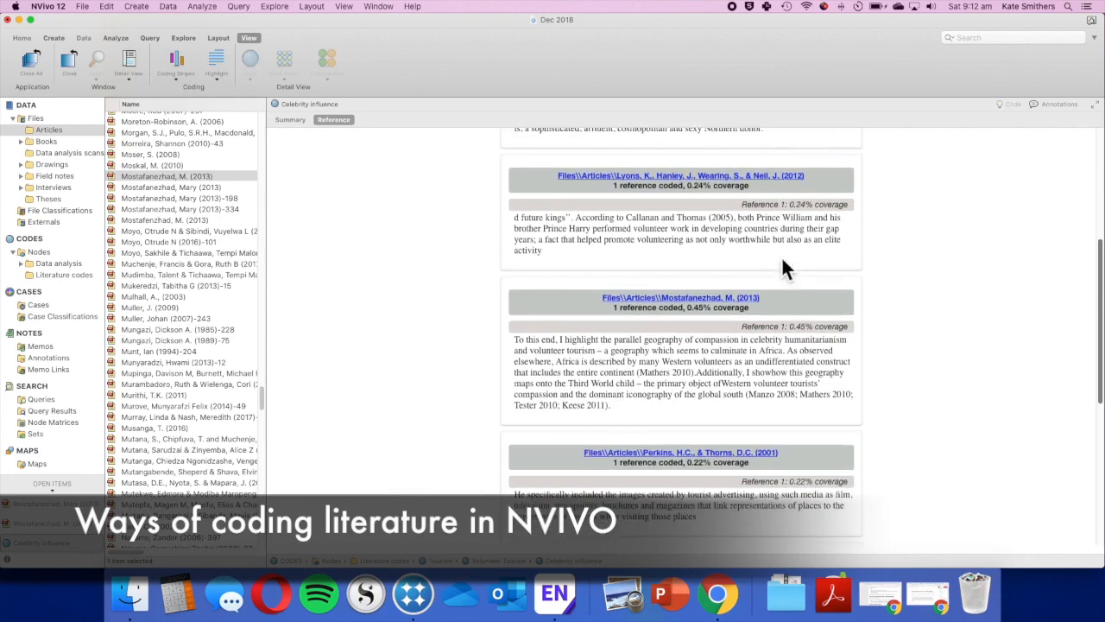
- Read the remaining Celebrity influence excerpts on royal gap-year volunteering, the geography of compassion, tourist media images and celebrity humanitarian work
{"action": "left_click_drag", "start_coordinate": [574, 185], "coordinate": [600, 209]}
{"action": "left_click", "coordinate": [547, 198]}
{"action": "left_click", "coordinate": [642, 216]}
{"action": "scroll", "coordinate": [641, 217], "scroll_direction": "up", "scroll_amount": 1}
{"action": "scroll", "coordinate": [641, 218], "scroll_direction": "down", "scroll_amount": 3}
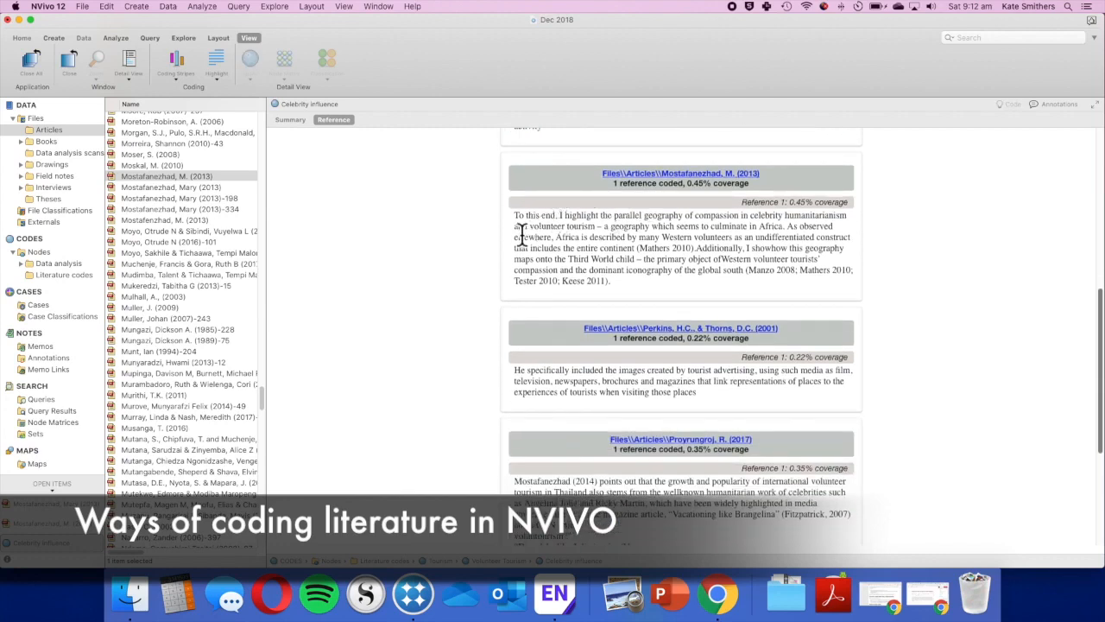
{"action": "scroll", "coordinate": [512, 242], "scroll_direction": "down", "scroll_amount": 1}
{"action": "scroll", "coordinate": [522, 226], "scroll_direction": "up", "scroll_amount": 1}
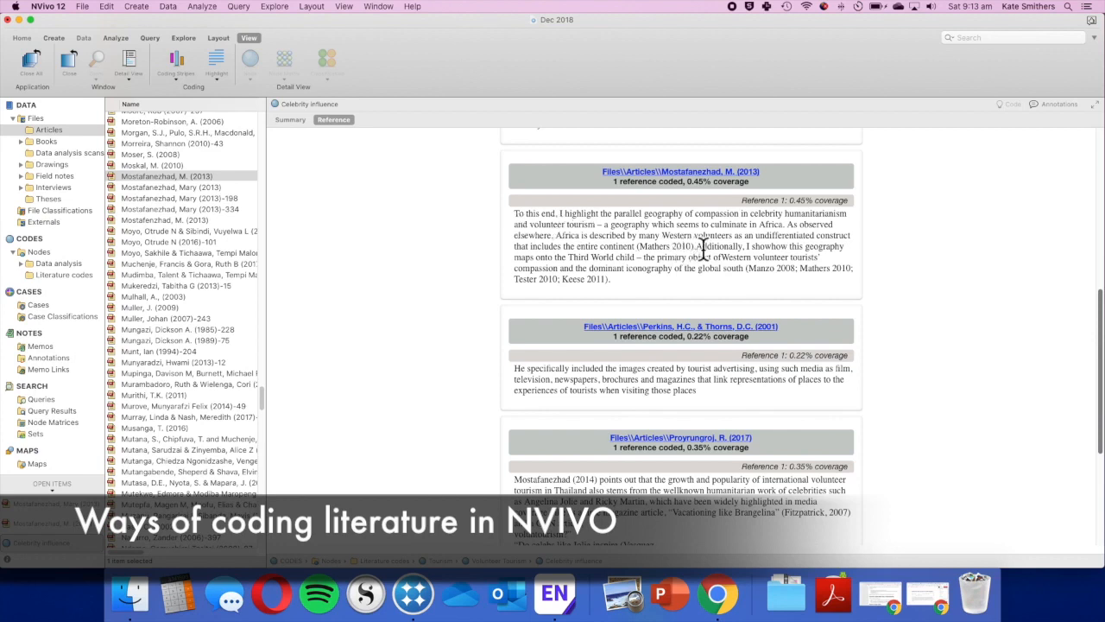
{"action": "scroll", "coordinate": [575, 231], "scroll_direction": "up", "scroll_amount": 1}
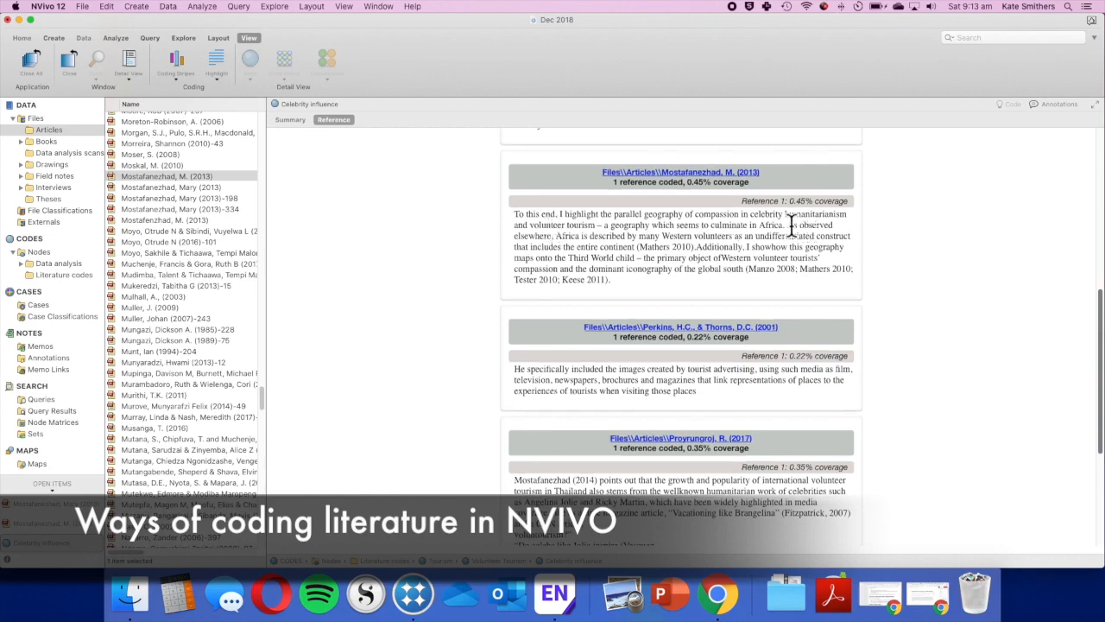
{"action": "scroll", "coordinate": [784, 219], "scroll_direction": "up", "scroll_amount": 1}
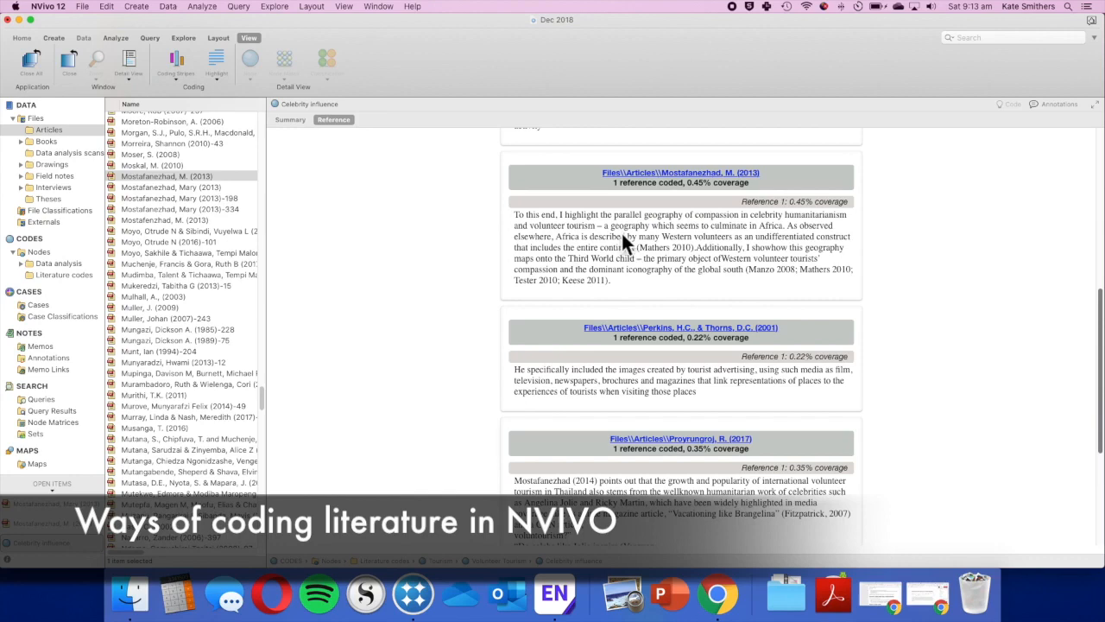
{"action": "scroll", "coordinate": [623, 235], "scroll_direction": "down", "scroll_amount": 5}
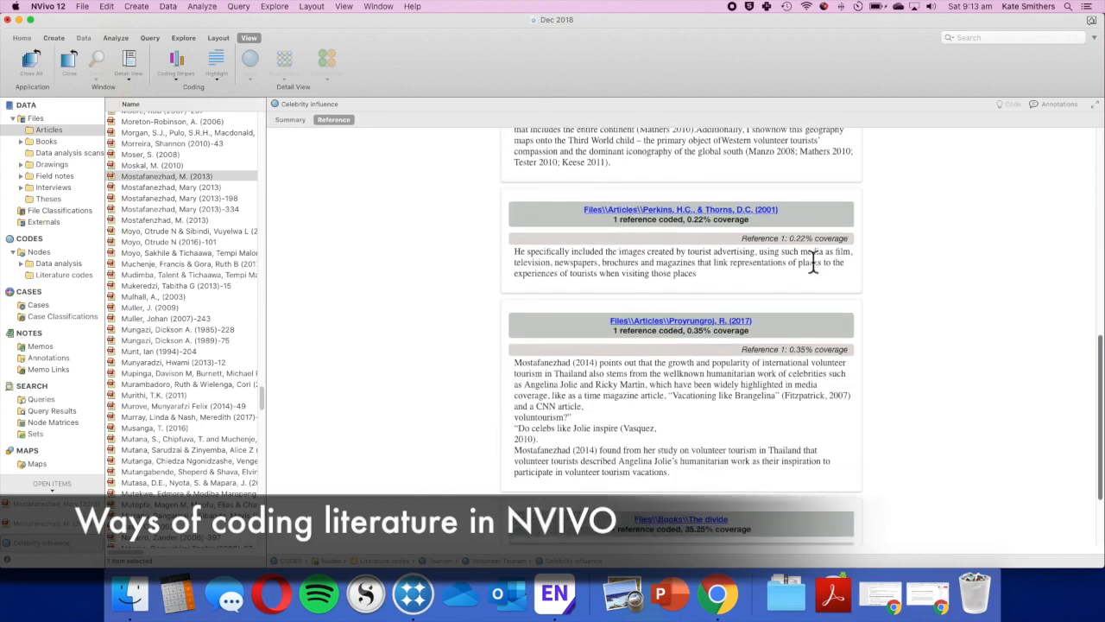
{"action": "scroll", "coordinate": [879, 257], "scroll_direction": "down", "scroll_amount": 3}
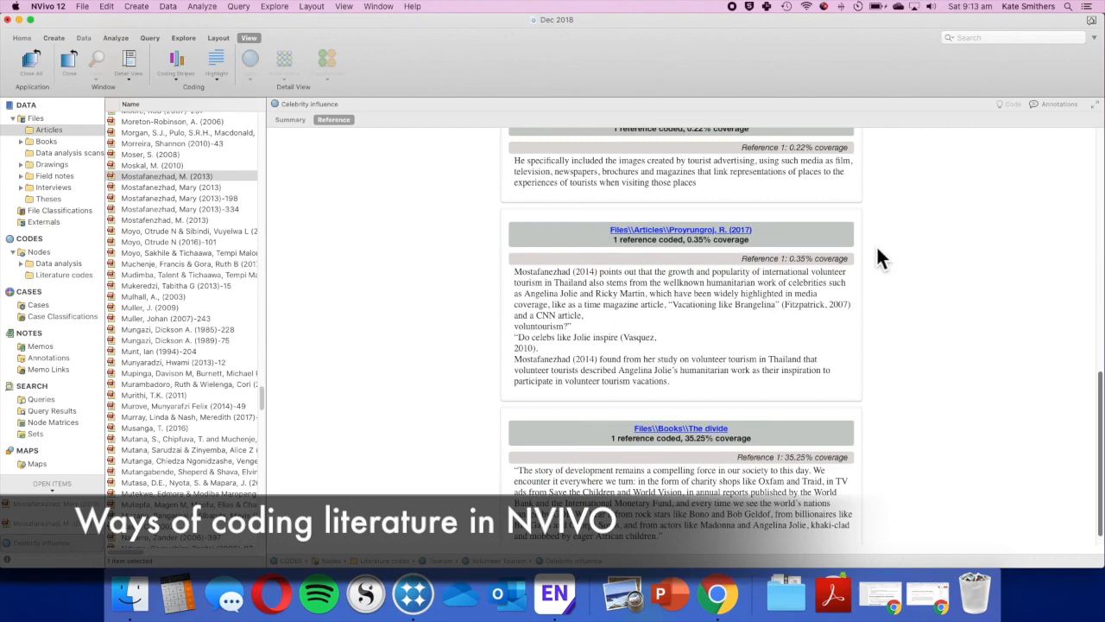
{"action": "scroll", "coordinate": [877, 252], "scroll_direction": "up", "scroll_amount": 15}
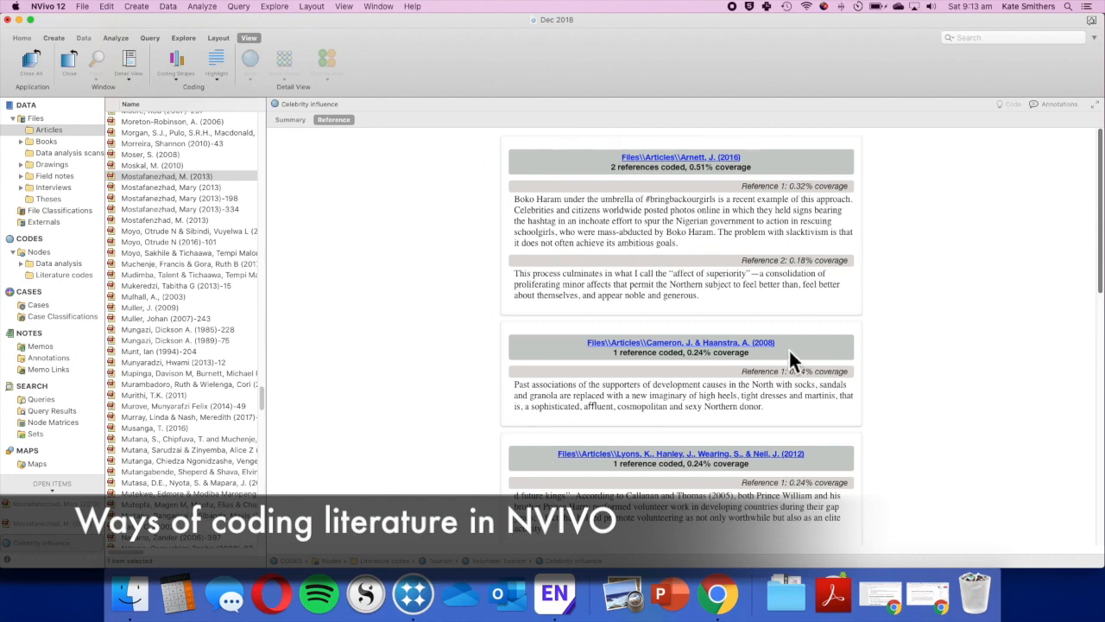
- Close the Celebrity influence node and the open articles, and list the Literature codes
{"action": "left_click", "coordinate": [97, 544]}
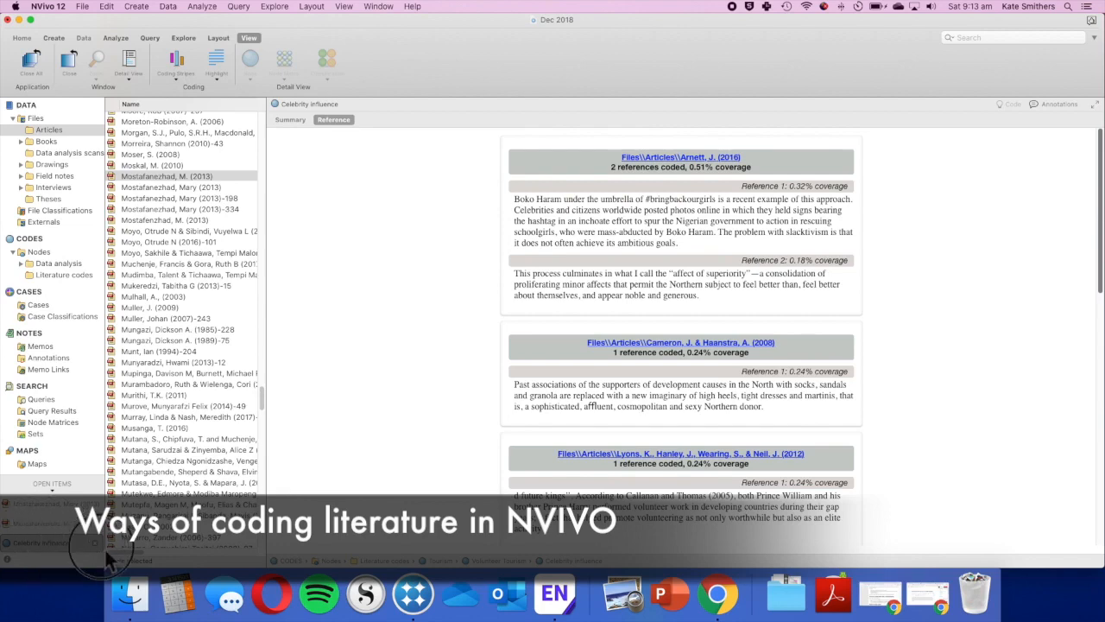
{"action": "left_click", "coordinate": [98, 543]}
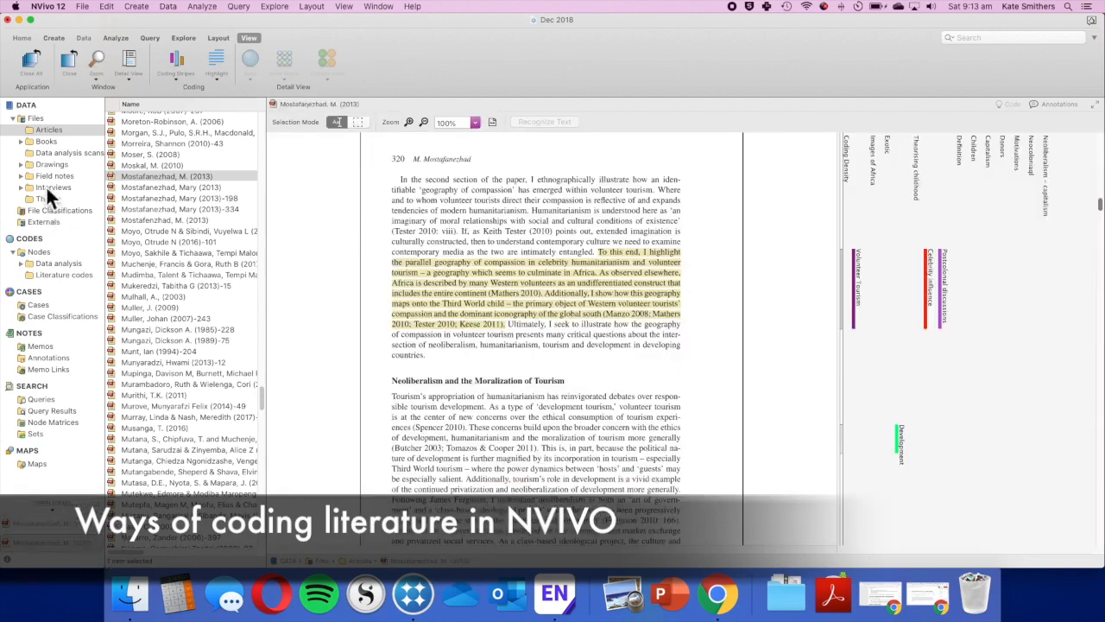
{"action": "left_click", "coordinate": [56, 275]}
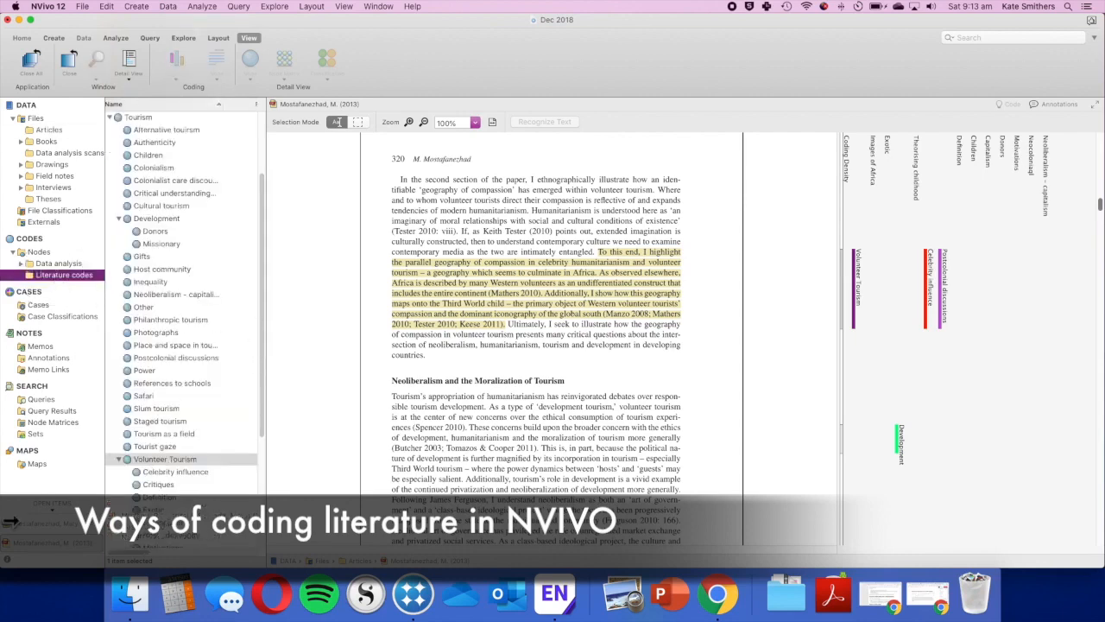
{"action": "left_click", "coordinate": [95, 543]}
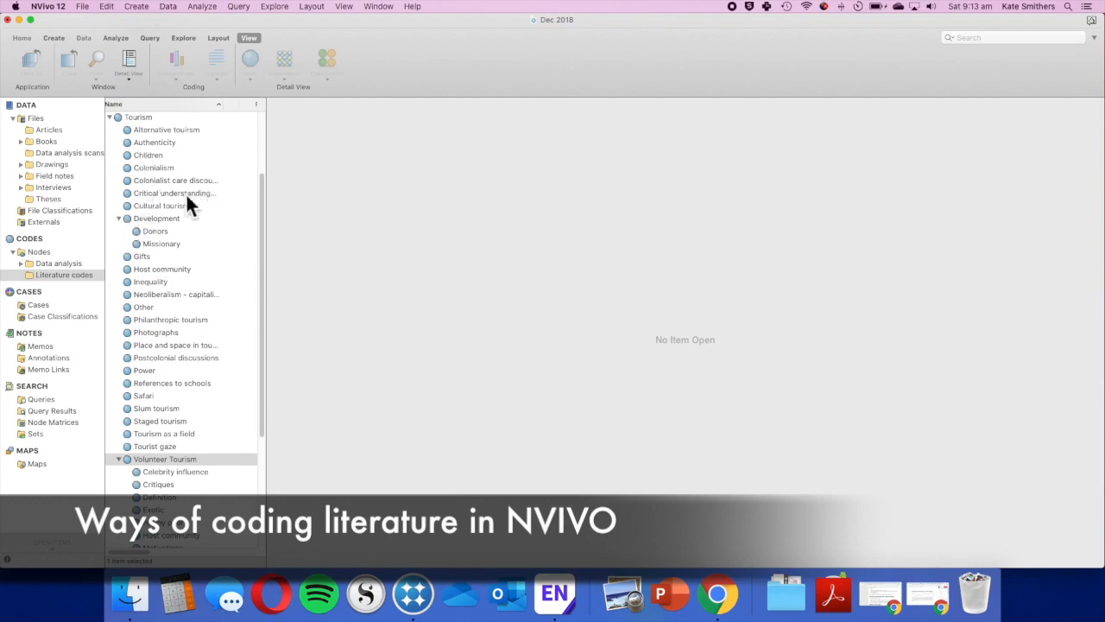
- Open the Definition node under Volunteer Tourism in the literature codes
{"action": "scroll", "coordinate": [190, 211], "scroll_direction": "down", "scroll_amount": 2}
{"action": "scroll", "coordinate": [190, 214], "scroll_direction": "up", "scroll_amount": 3}
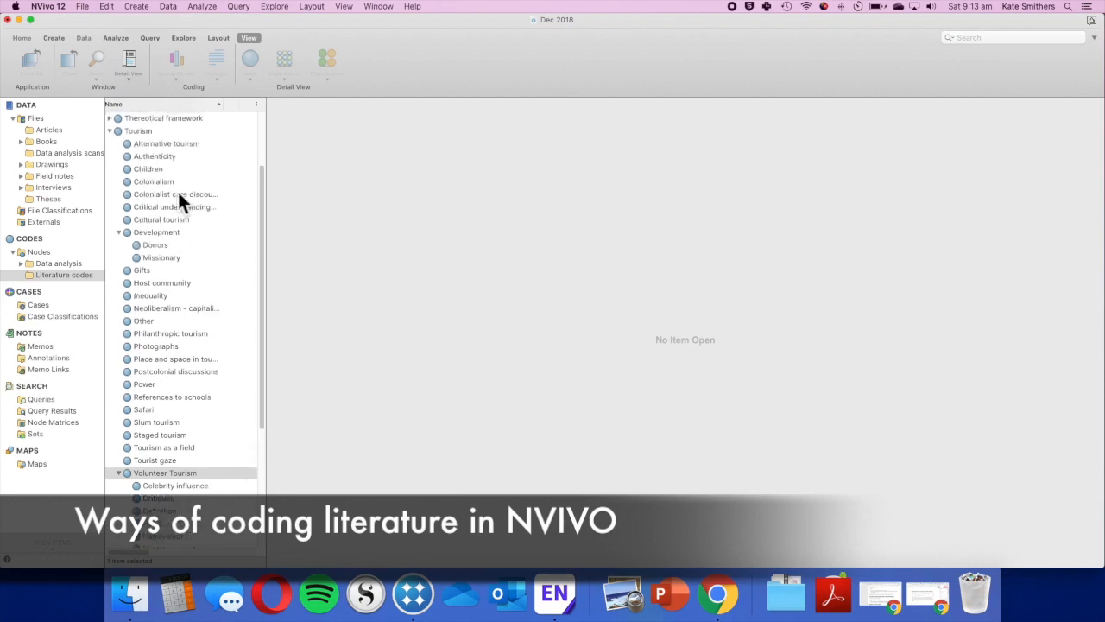
{"action": "scroll", "coordinate": [138, 385], "scroll_direction": "down", "scroll_amount": 5}
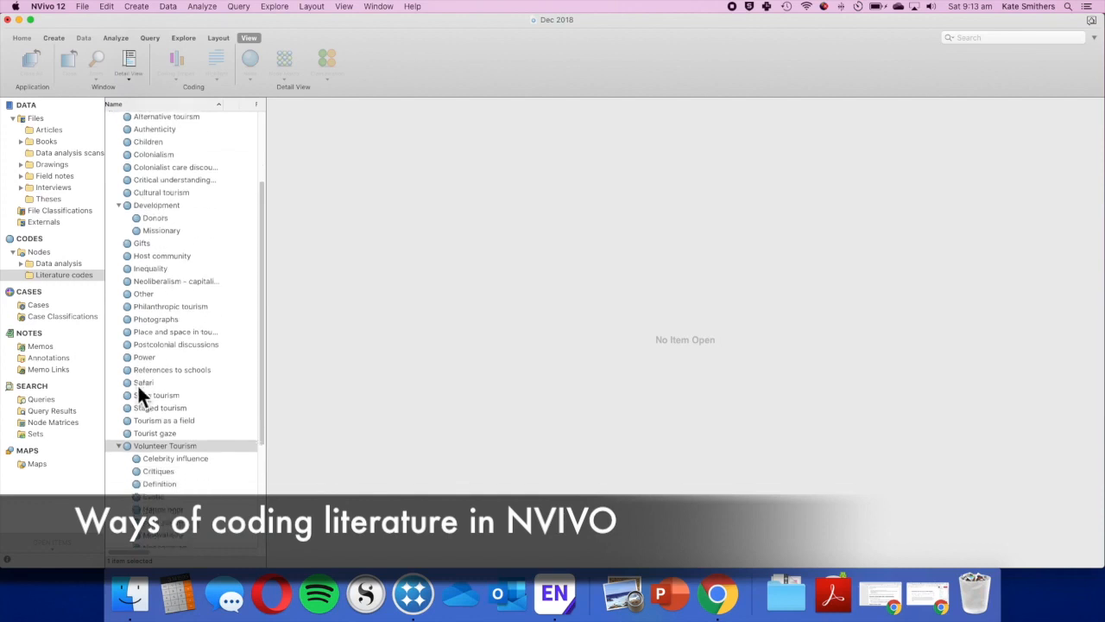
{"action": "scroll", "coordinate": [194, 363], "scroll_direction": "up", "scroll_amount": 1}
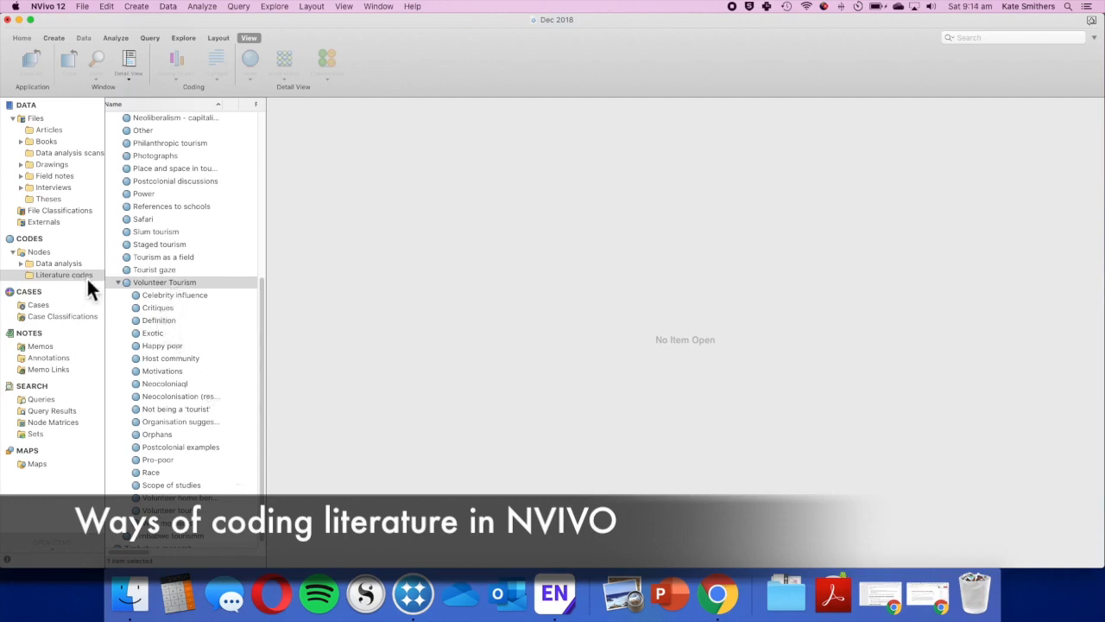
{"action": "scroll", "coordinate": [146, 284], "scroll_direction": "up", "scroll_amount": 1}
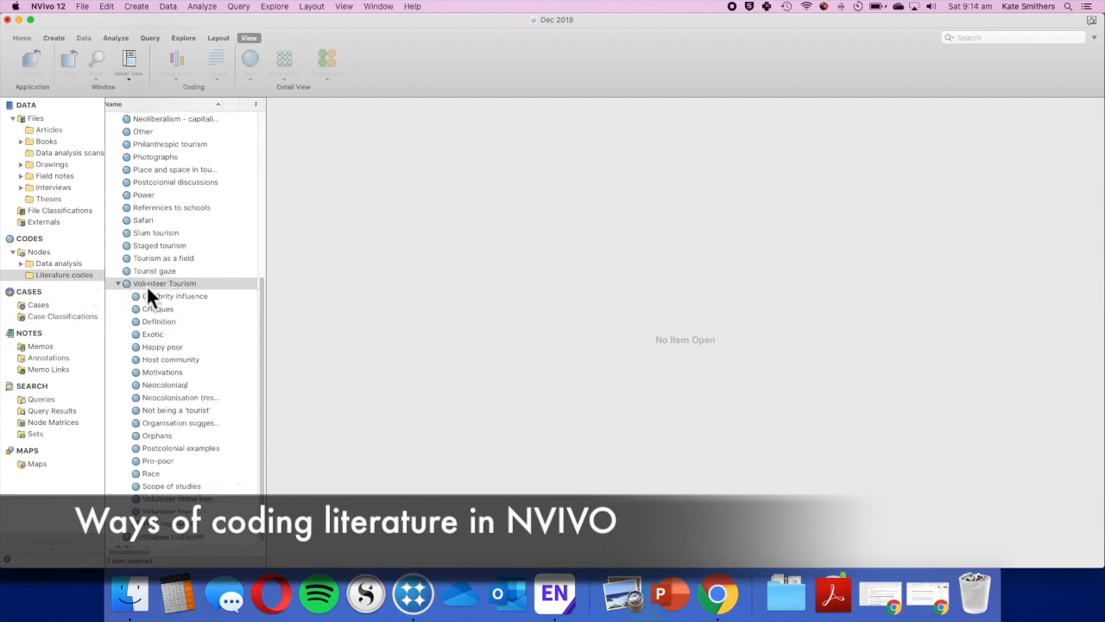
{"action": "double_click", "coordinate": [159, 325]}
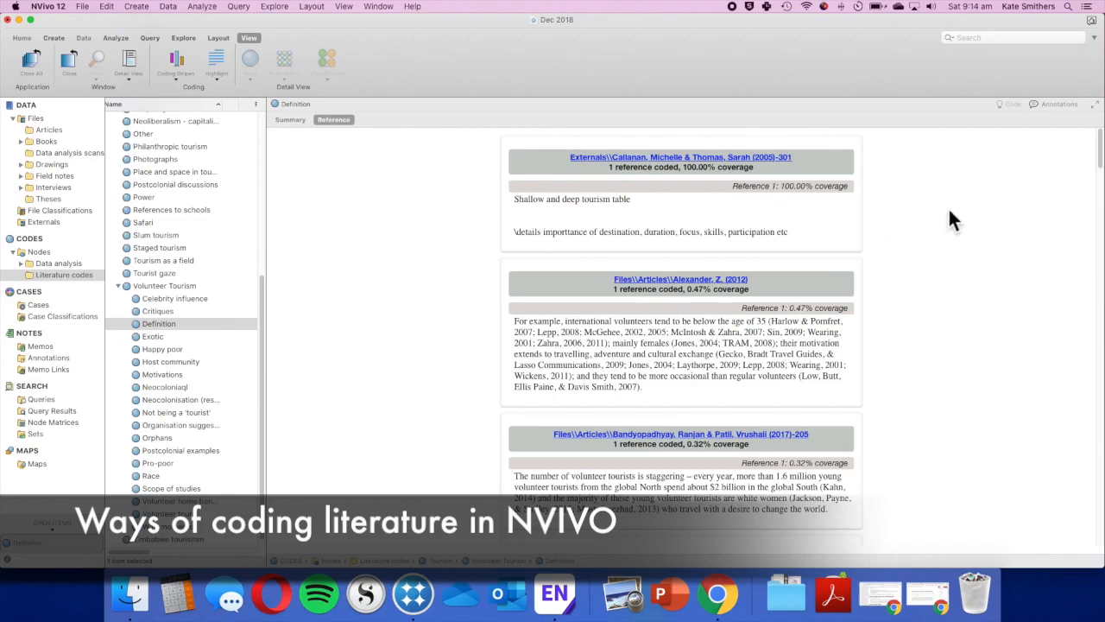
- Skim the whole set of references coded at Definition and return to the first entries
{"action": "scroll", "coordinate": [948, 203], "scroll_direction": "down", "scroll_amount": 10}
{"action": "scroll", "coordinate": [950, 221], "scroll_direction": "down", "scroll_amount": 2}
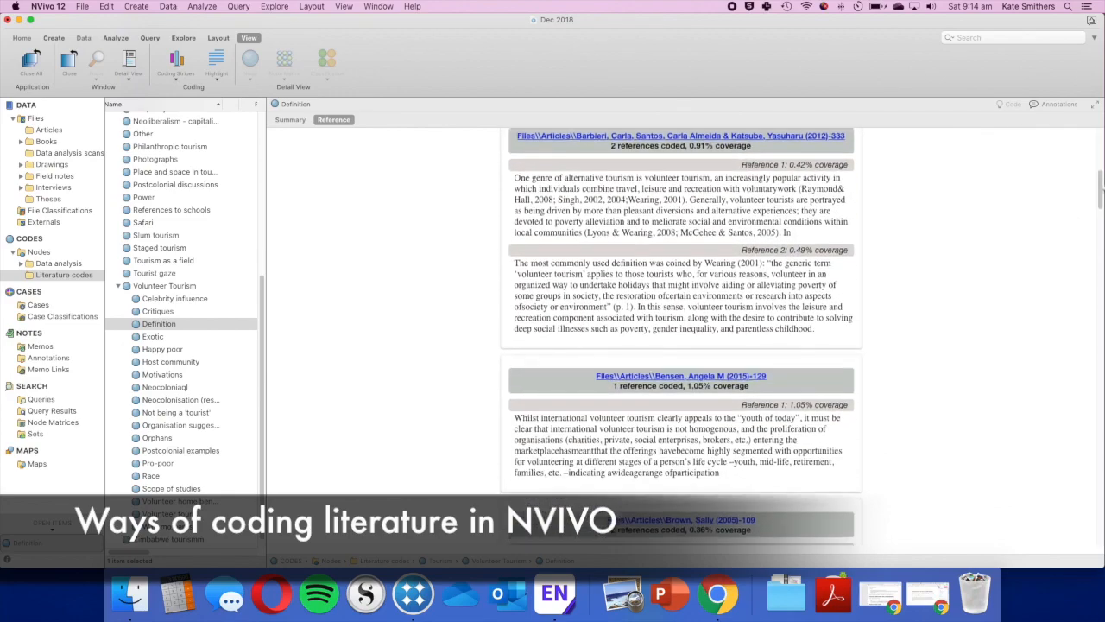
{"action": "left_click_drag", "start_coordinate": [1100, 191], "coordinate": [1097, 473]}
{"action": "scroll", "coordinate": [1090, 498], "scroll_direction": "down", "scroll_amount": 15}
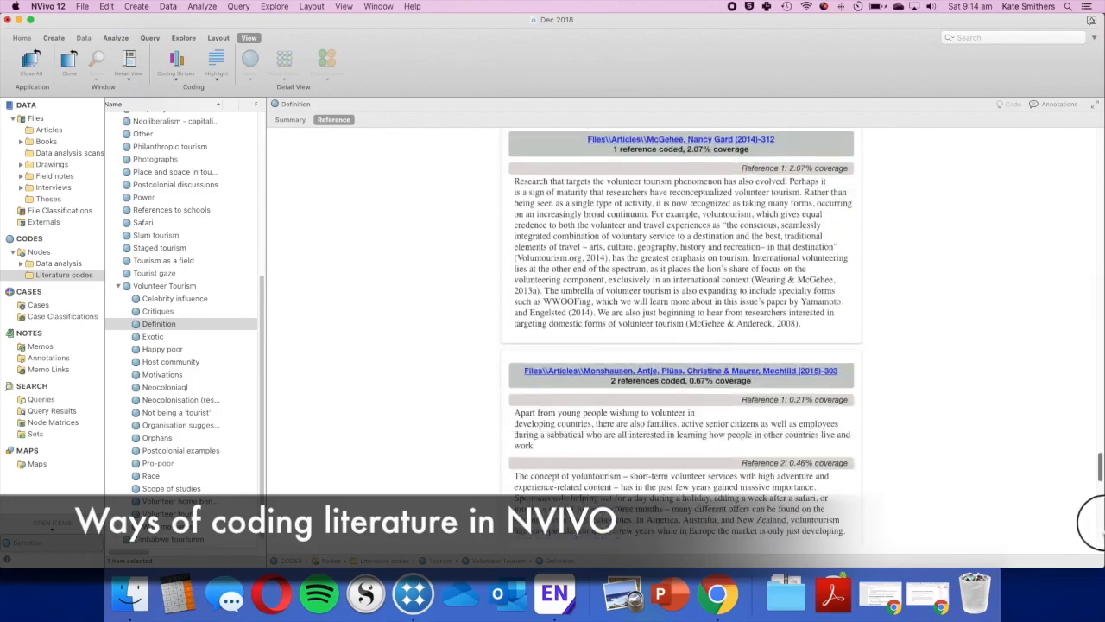
{"action": "left_click_drag", "start_coordinate": [1099, 526], "coordinate": [1085, 153]}
{"action": "scroll", "coordinate": [663, 294], "scroll_direction": "down", "scroll_amount": 3}
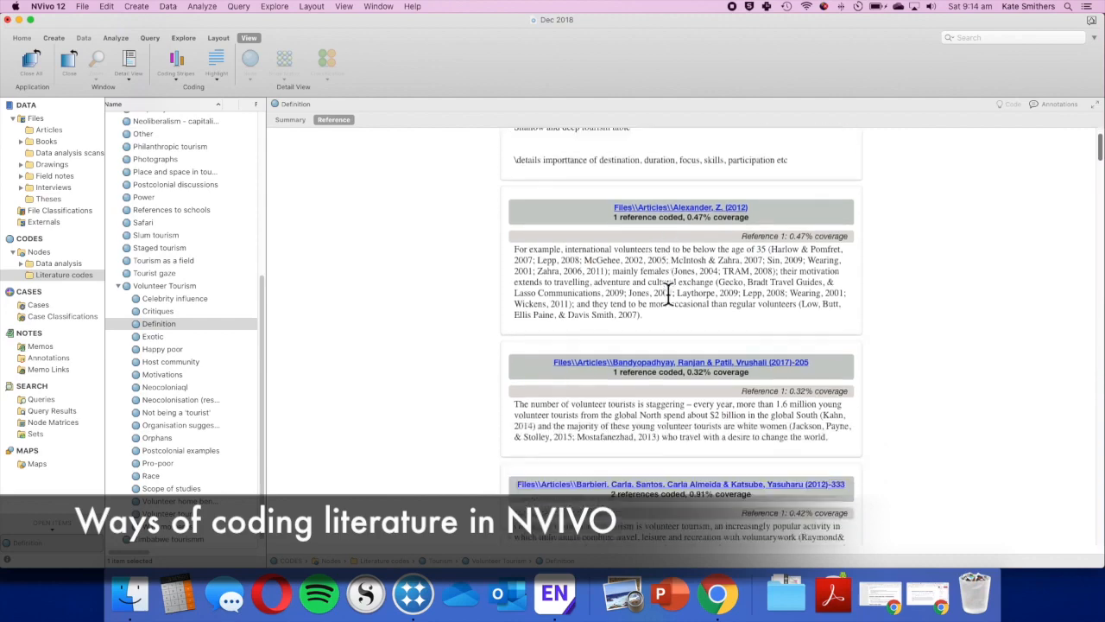
- Read the Definition excerpts on international volunteers' age profile and on yearly volunteer tourist numbers, marking the words about their age
{"action": "left_click_drag", "start_coordinate": [565, 225], "coordinate": [760, 226]}
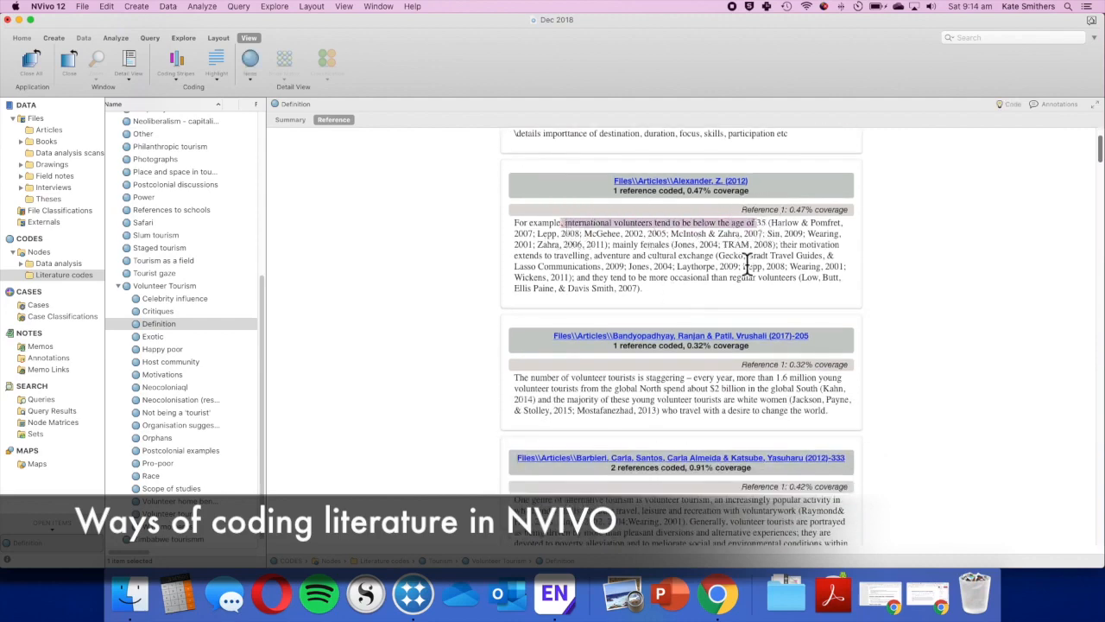
{"action": "scroll", "coordinate": [752, 259], "scroll_direction": "down", "scroll_amount": 3}
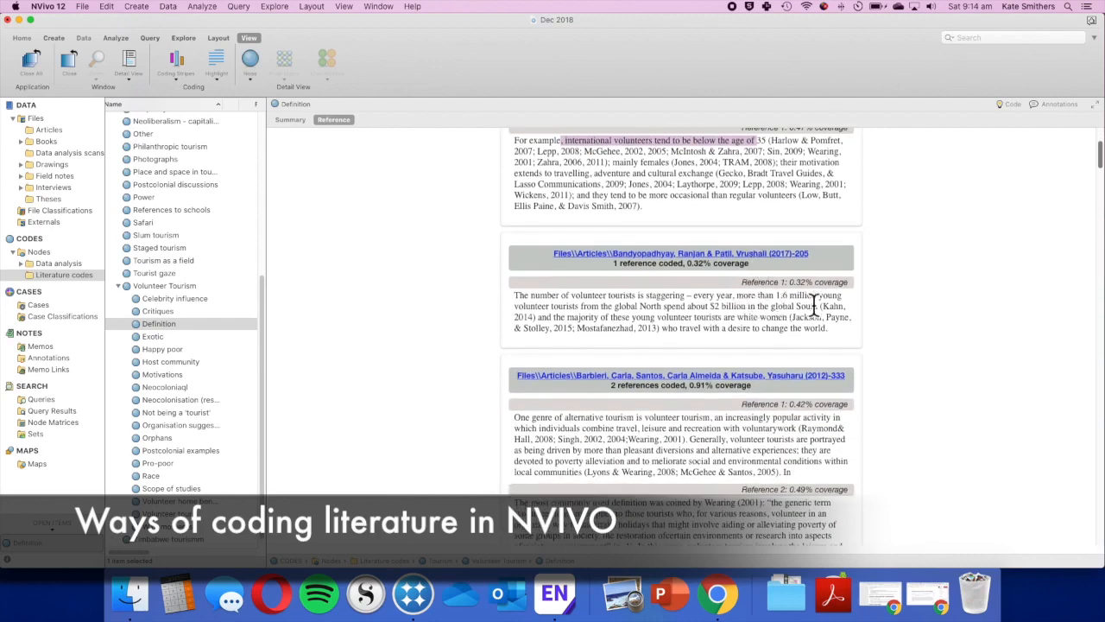
{"action": "scroll", "coordinate": [761, 300], "scroll_direction": "down", "scroll_amount": 2}
{"action": "scroll", "coordinate": [761, 300], "scroll_direction": "down", "scroll_amount": 1}
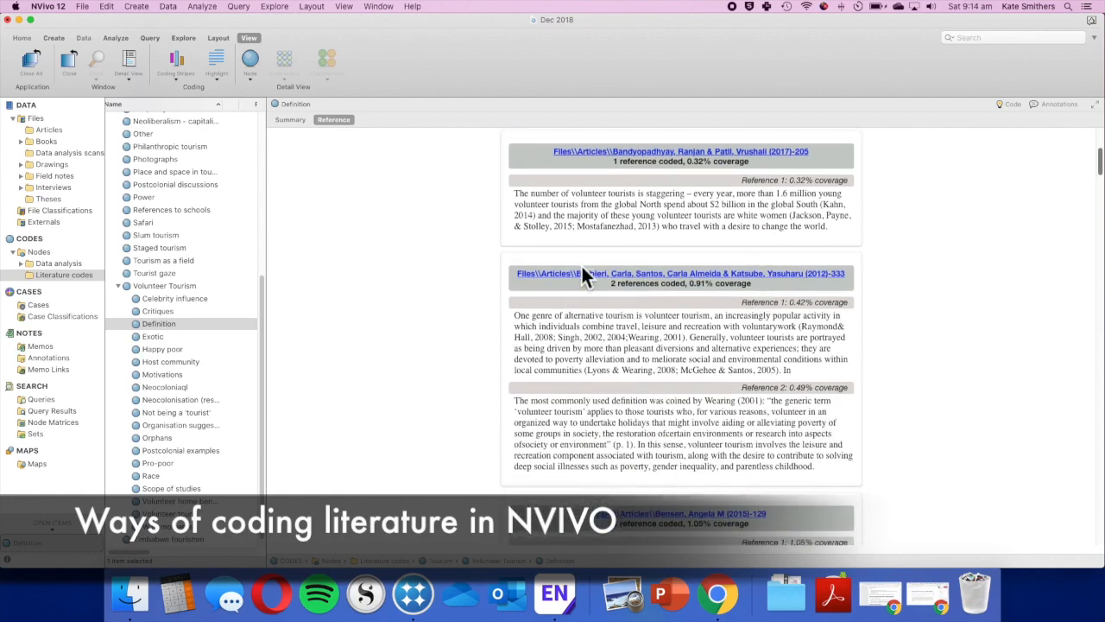
- Mark the most commonly used definition, from "the generic term 'volunteer tourism'" through "(p. 1)", while reading its excerpt
{"action": "scroll", "coordinate": [623, 326], "scroll_direction": "down", "scroll_amount": 2}
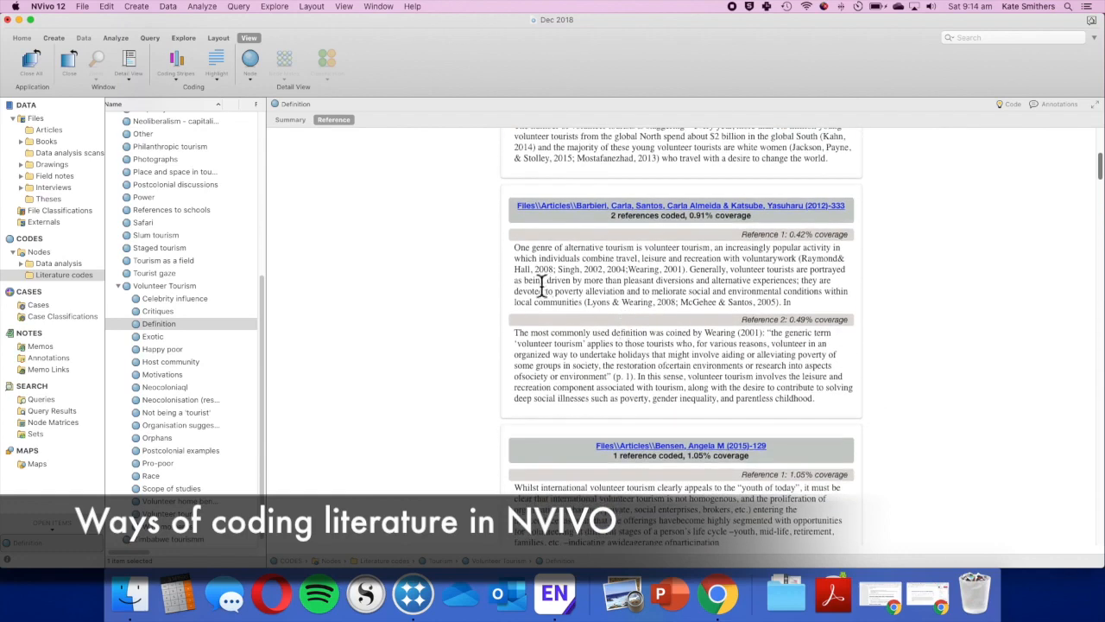
{"action": "scroll", "coordinate": [518, 321], "scroll_direction": "down", "scroll_amount": 2}
{"action": "left_click_drag", "start_coordinate": [518, 279], "coordinate": [537, 299]}
{"action": "left_click_drag", "start_coordinate": [768, 282], "coordinate": [639, 330]}
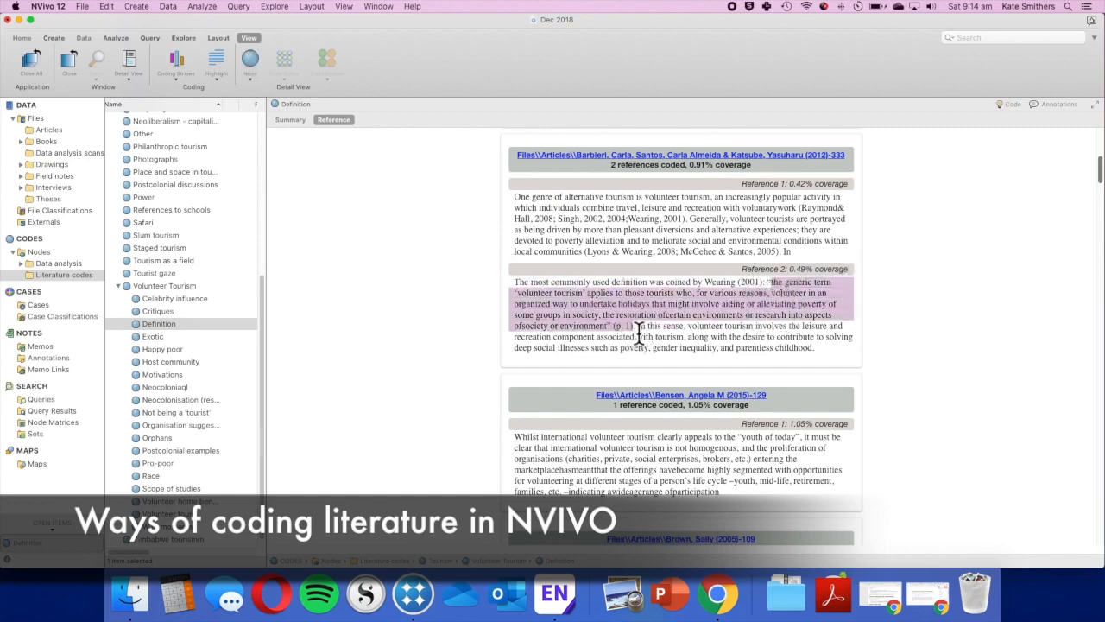
{"action": "scroll", "coordinate": [790, 298], "scroll_direction": "down", "scroll_amount": 3}
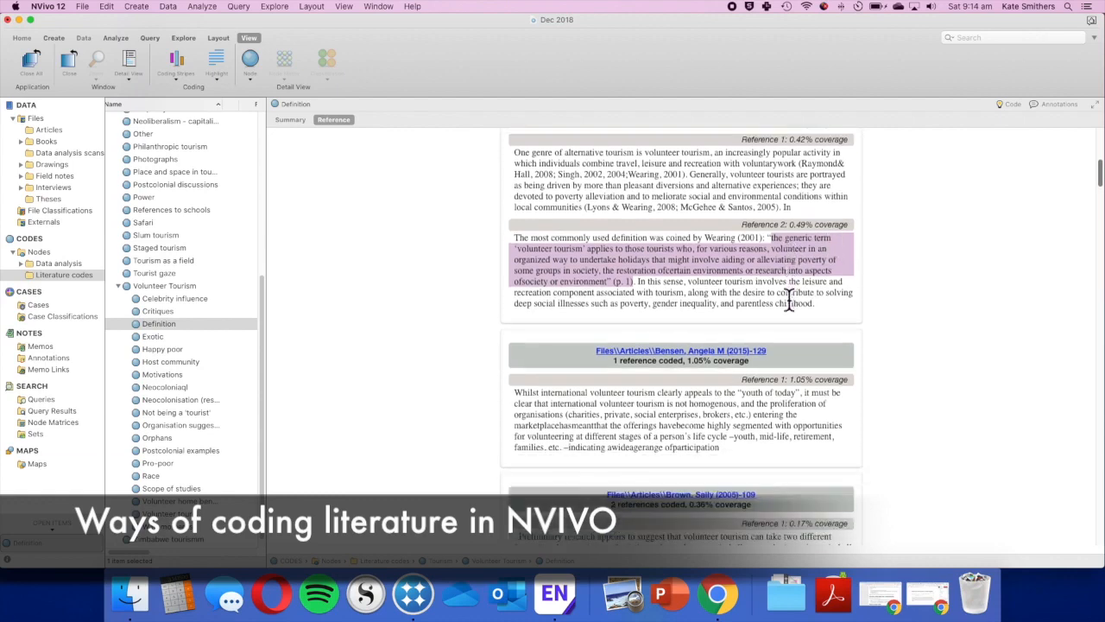
- Highlight the "youth of today" wording and the 'volunteer-minded' versus 'vacation-minded' passage in the following Definition excerpts
{"action": "scroll", "coordinate": [786, 304], "scroll_direction": "down", "scroll_amount": 6}
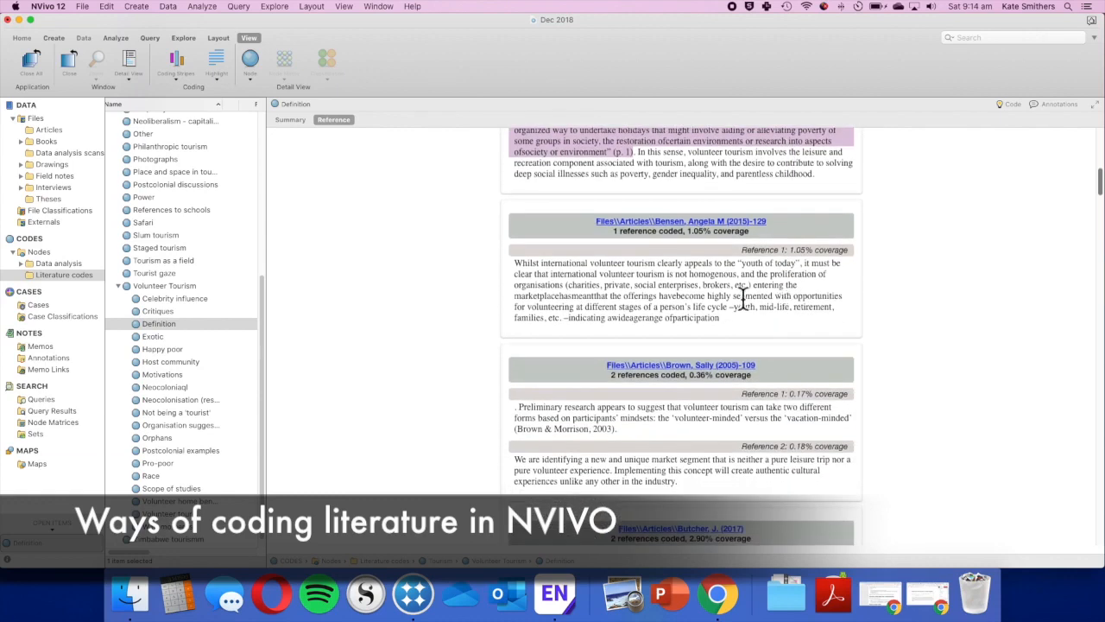
{"action": "left_click_drag", "start_coordinate": [718, 190], "coordinate": [787, 189]}
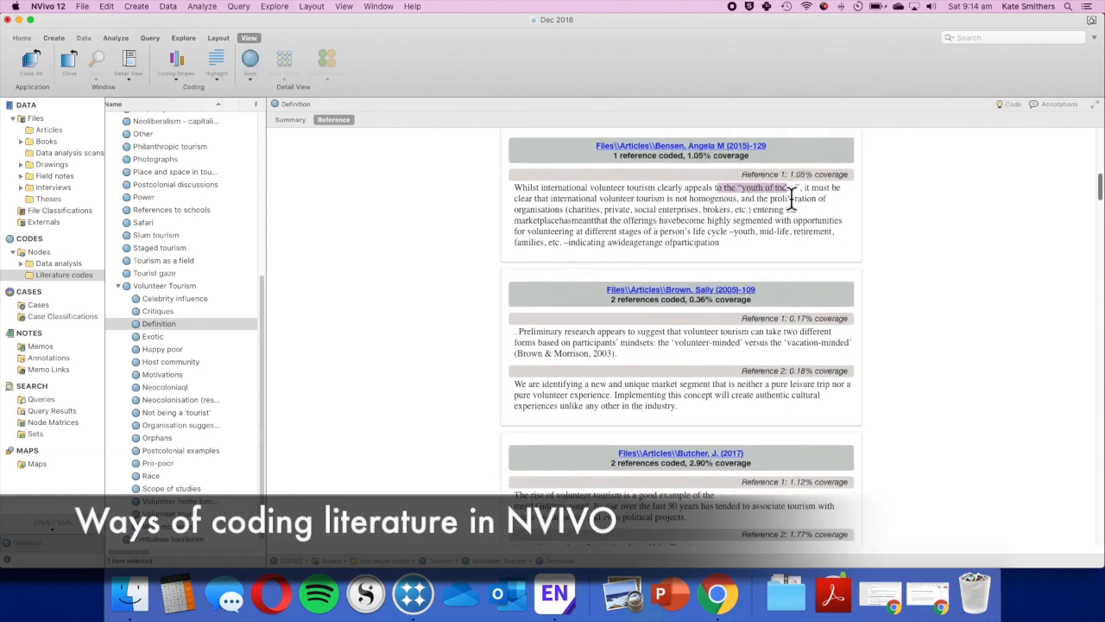
{"action": "scroll", "coordinate": [788, 235], "scroll_direction": "down", "scroll_amount": 2}
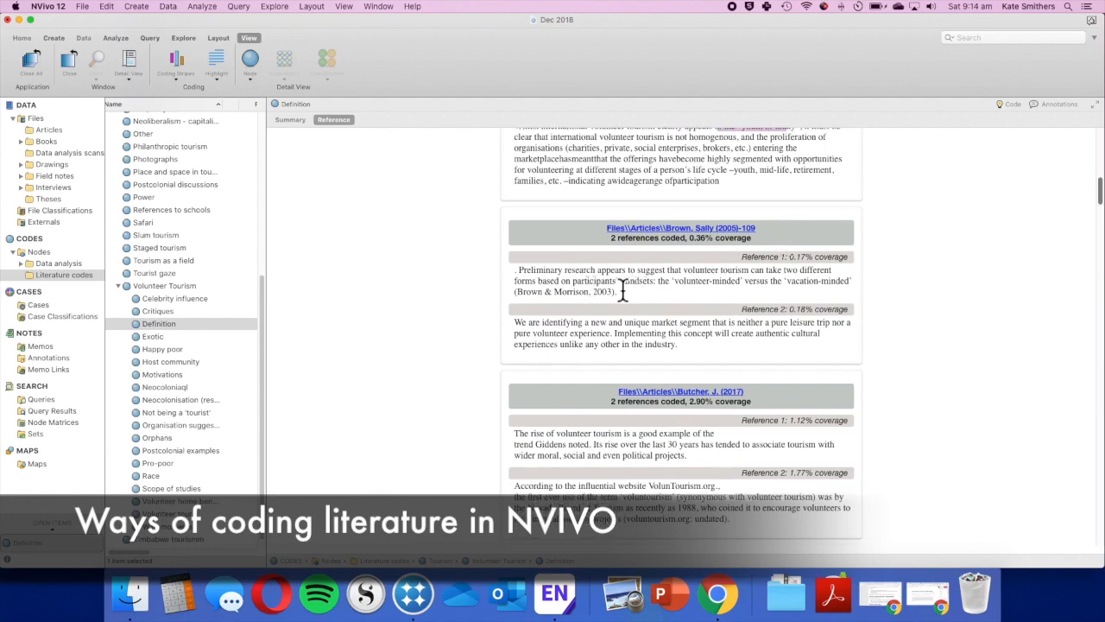
{"action": "scroll", "coordinate": [644, 285], "scroll_direction": "down", "scroll_amount": 2}
{"action": "left_click_drag", "start_coordinate": [615, 233], "coordinate": [858, 239]}
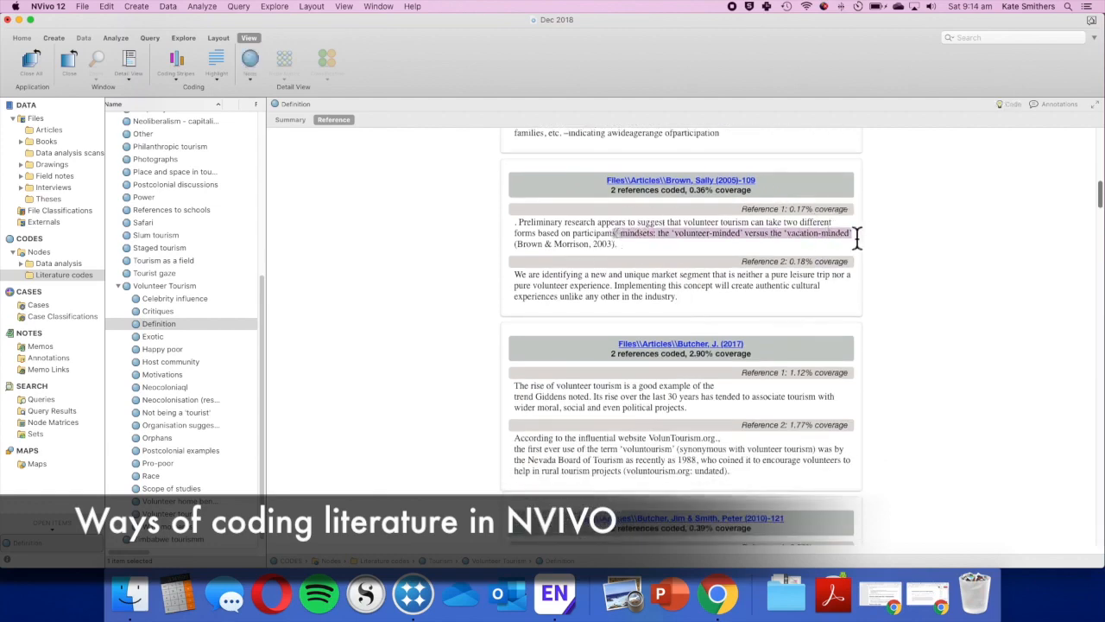
- Highlight the passage on the rise of volunteer tourism over the last 30 years and read about the term 'voluntourism'
{"action": "scroll", "coordinate": [858, 239], "scroll_direction": "down", "scroll_amount": 5}
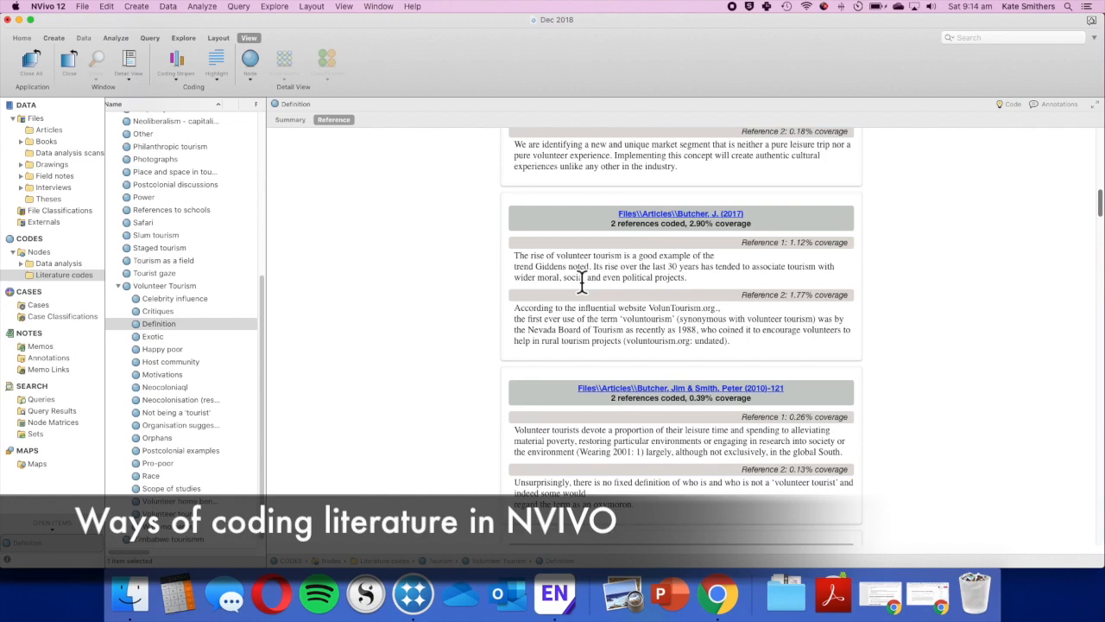
{"action": "scroll", "coordinate": [589, 279], "scroll_direction": "down", "scroll_amount": 1}
{"action": "left_click_drag", "start_coordinate": [580, 243], "coordinate": [671, 267]}
{"action": "scroll", "coordinate": [698, 261], "scroll_direction": "down", "scroll_amount": 3}
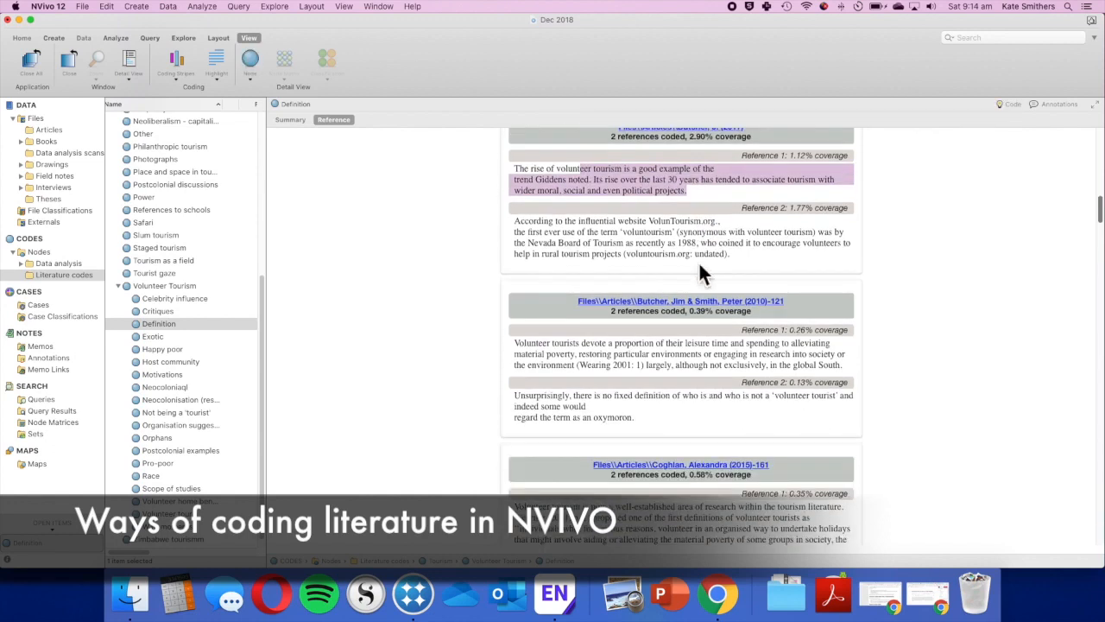
- Highlight the excerpts on tourists devoting leisure time to alleviating material poverty and on the lack of a fixed 'volunteer tourist' definition
{"action": "scroll", "coordinate": [613, 244], "scroll_direction": "down", "scroll_amount": 3}
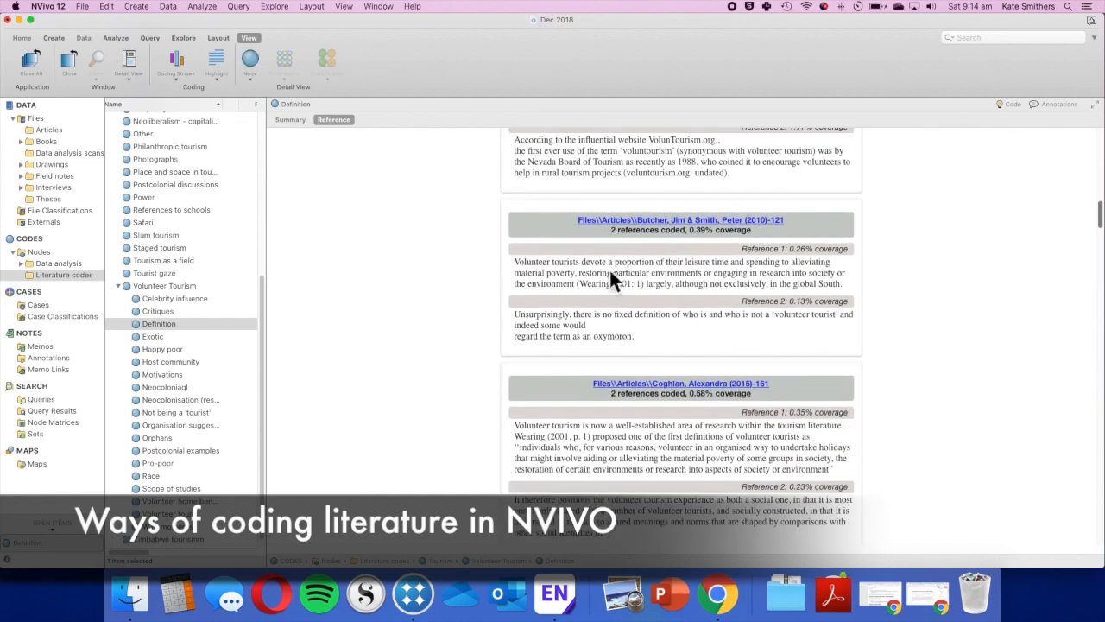
{"action": "left_click", "coordinate": [538, 272]}
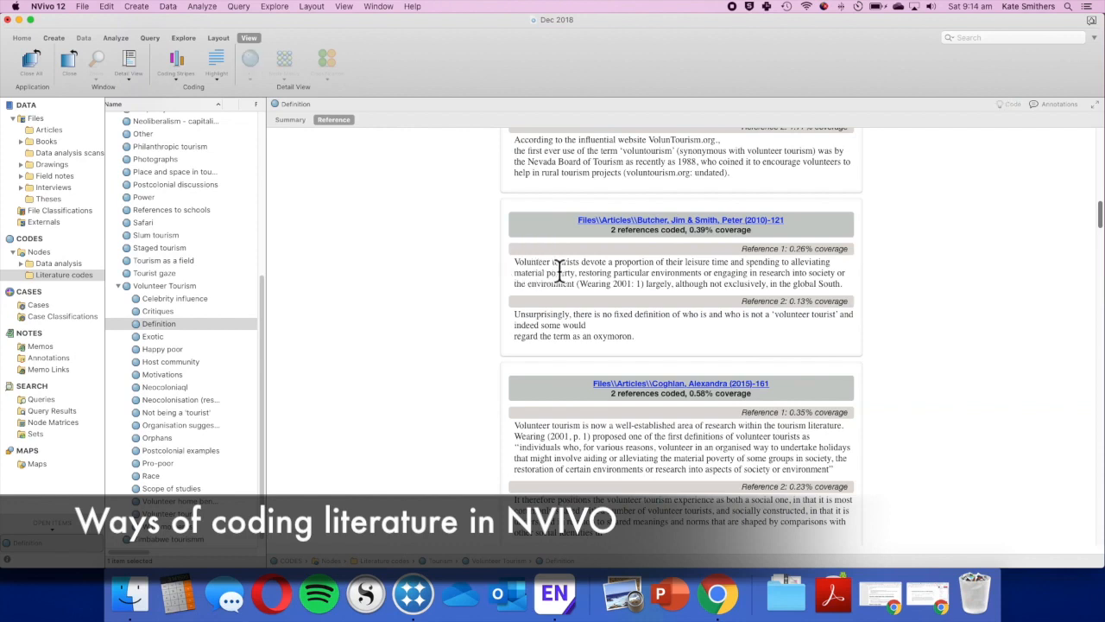
{"action": "left_click_drag", "start_coordinate": [516, 262], "coordinate": [852, 288]}
{"action": "left_click", "coordinate": [851, 287]}
{"action": "scroll", "coordinate": [733, 264], "scroll_direction": "down", "scroll_amount": 4}
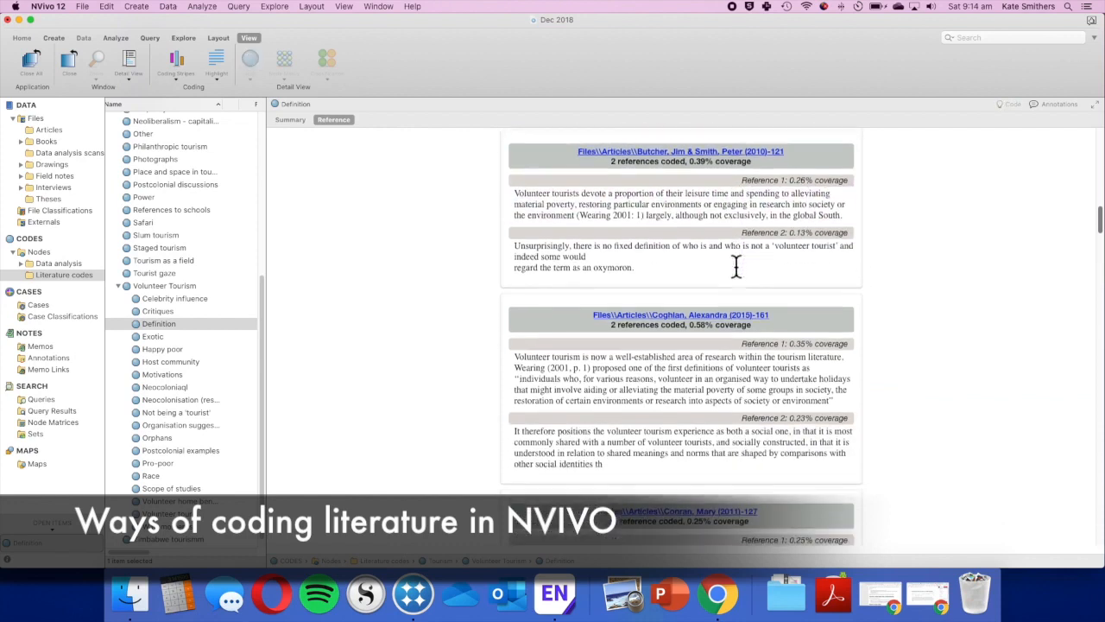
{"action": "left_click_drag", "start_coordinate": [544, 222], "coordinate": [629, 215]}
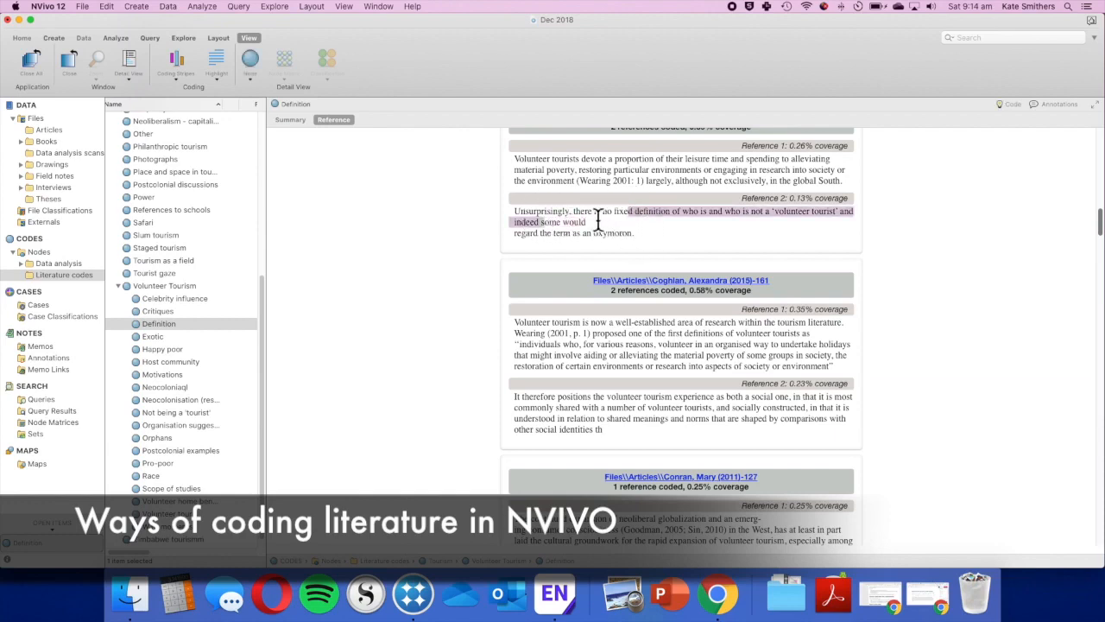
- Mark the reference to the 2001 definition and read the following excerpts on neoliberal globalization, pro-poor tourism and the rise of volunteer work
{"action": "scroll", "coordinate": [597, 216], "scroll_direction": "down", "scroll_amount": 3}
{"action": "left_click_drag", "start_coordinate": [517, 255], "coordinate": [628, 257]}
{"action": "scroll", "coordinate": [629, 263], "scroll_direction": "down", "scroll_amount": 5}
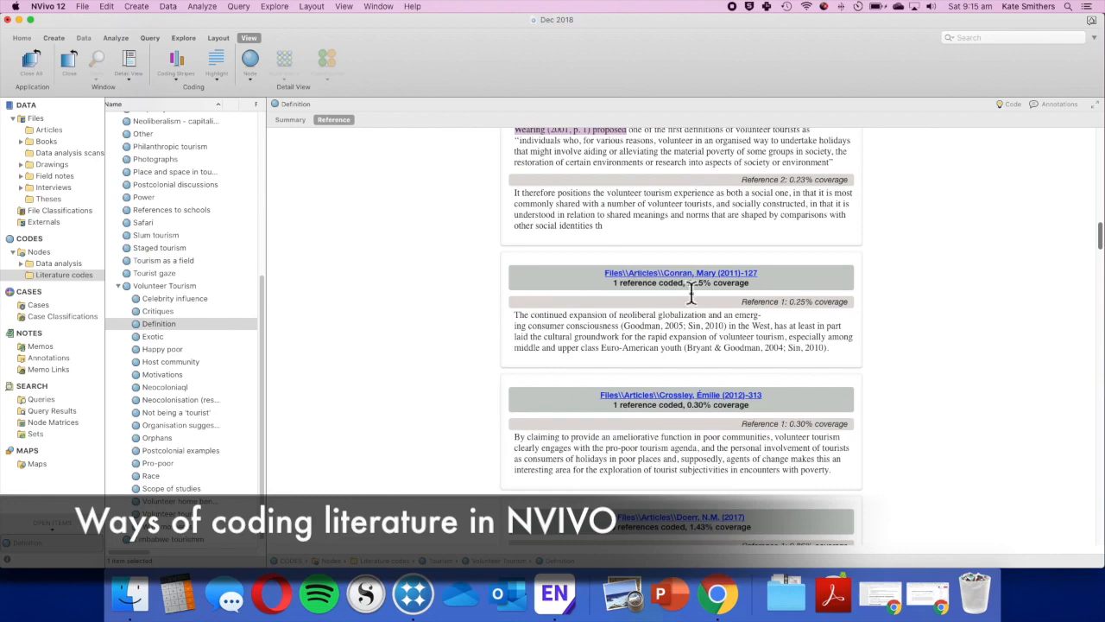
{"action": "scroll", "coordinate": [636, 322], "scroll_direction": "down", "scroll_amount": 3}
{"action": "scroll", "coordinate": [539, 250], "scroll_direction": "down", "scroll_amount": 2}
{"action": "scroll", "coordinate": [542, 249], "scroll_direction": "down", "scroll_amount": 2}
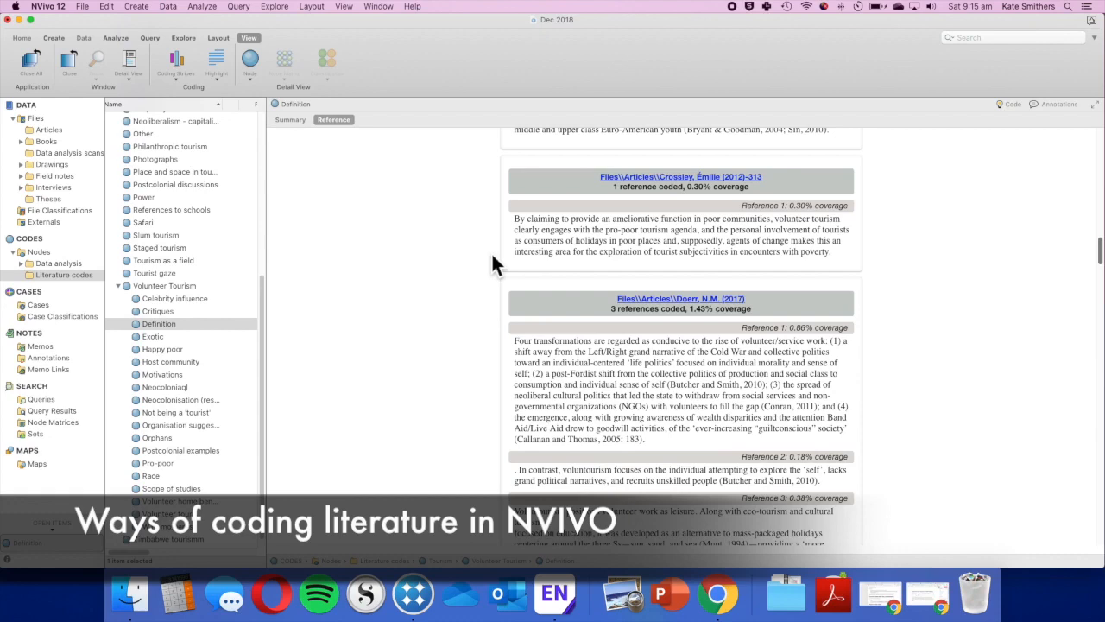
- Open the Scope of studies node under Volunteer Tourism and check its file and reference counts in the node list
{"action": "left_click", "coordinate": [183, 489]}
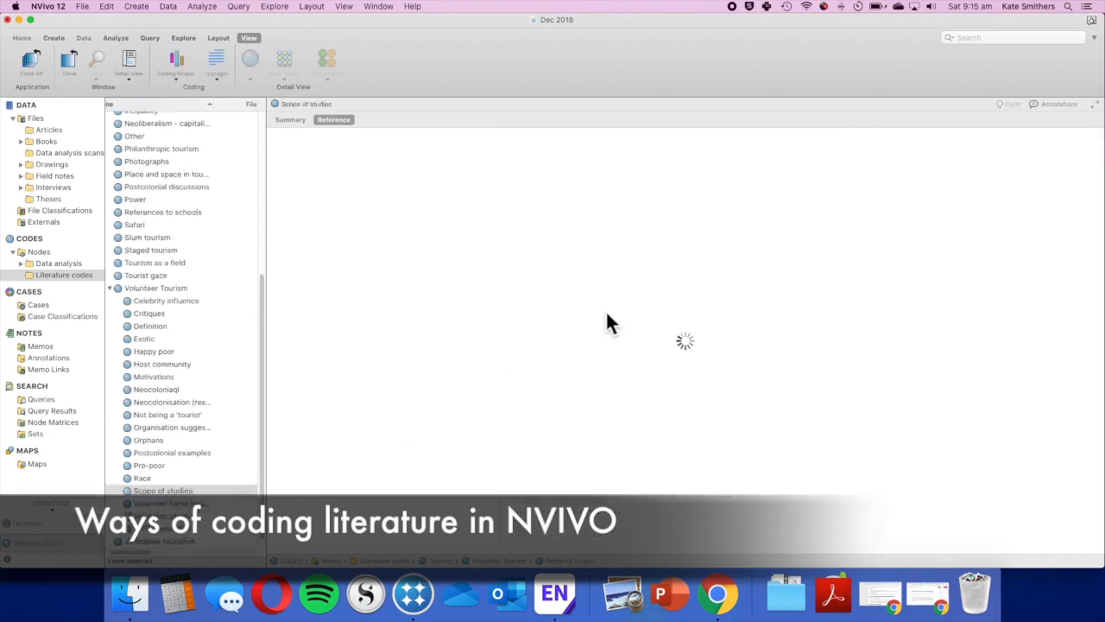
{"action": "scroll", "coordinate": [194, 428], "scroll_direction": "right", "scroll_amount": 5}
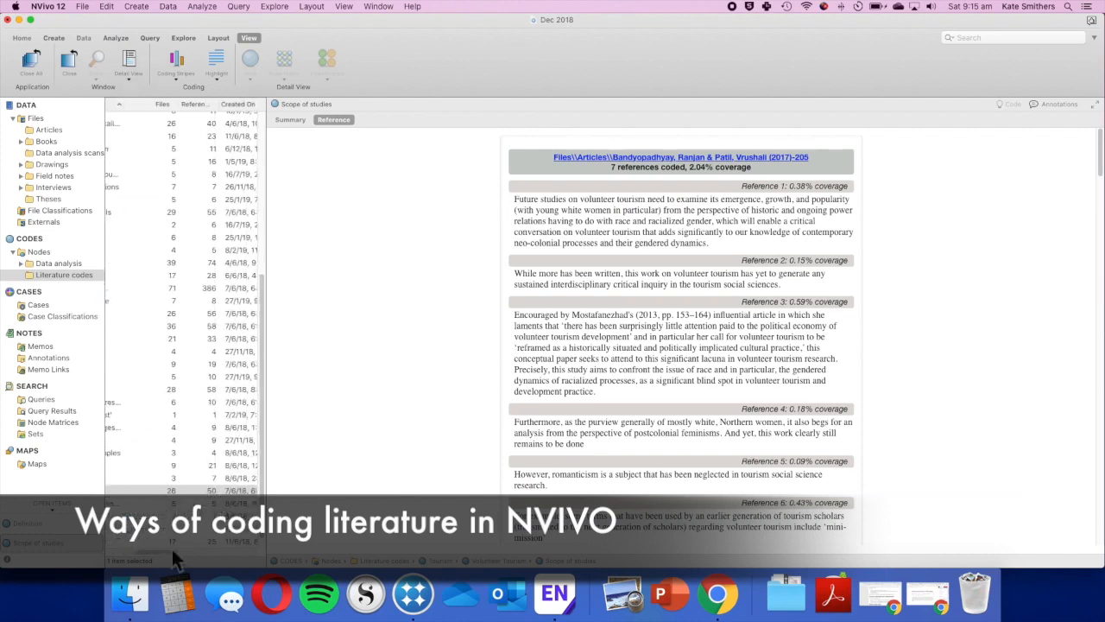
{"action": "left_click_drag", "start_coordinate": [170, 556], "coordinate": [138, 557]}
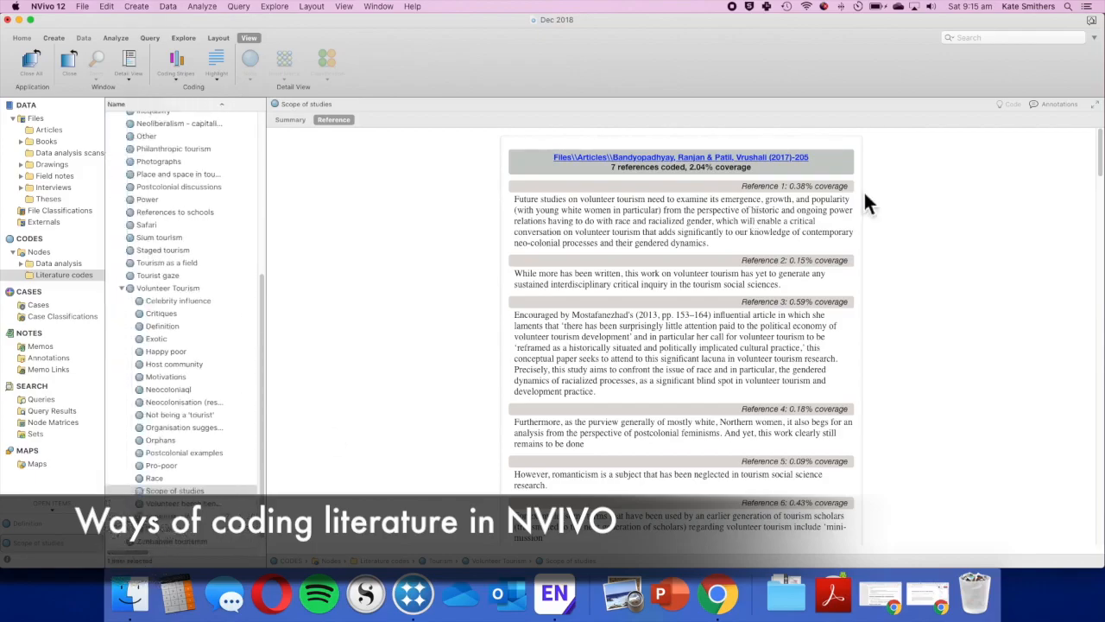
{"action": "mouse_move", "coordinate": [1100, 155]}
{"action": "left_mouse_down"}
{"action": "mouse_move", "coordinate": [1101, 547]}
{"action": "mouse_move", "coordinate": [1098, 148]}
{"action": "left_mouse_up"}
- Highlight the first two Scope of studies references, on future studies of volunteer tourism and on missing interdisciplinary critical inquiry
{"action": "left_click_drag", "start_coordinate": [514, 199], "coordinate": [752, 212]}
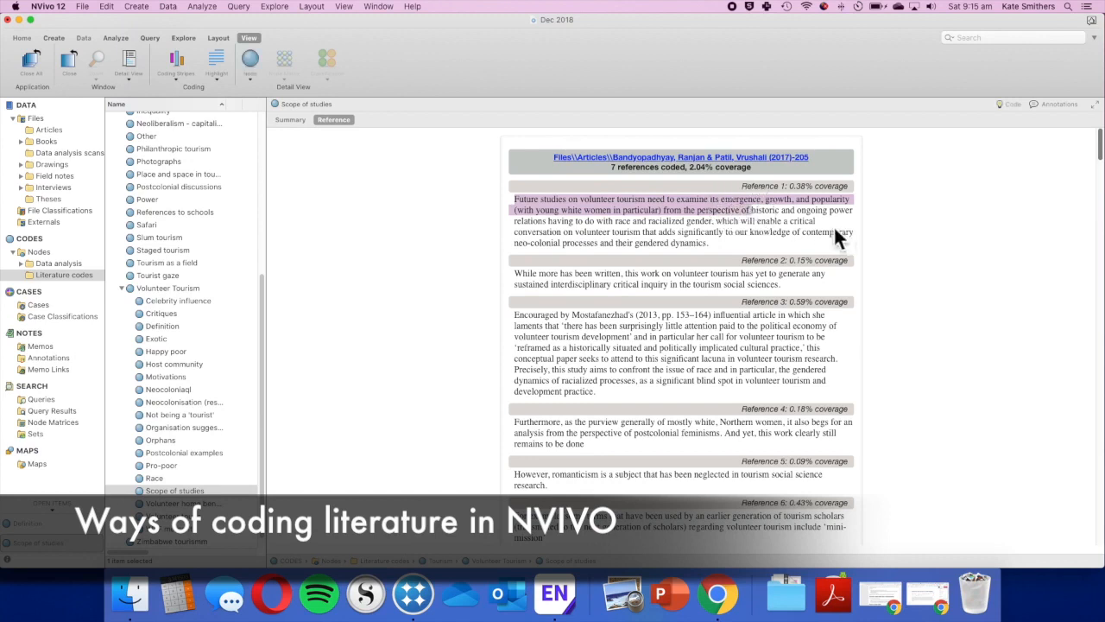
{"action": "left_click", "coordinate": [734, 244]}
{"action": "scroll", "coordinate": [731, 239], "scroll_direction": "down", "scroll_amount": 2}
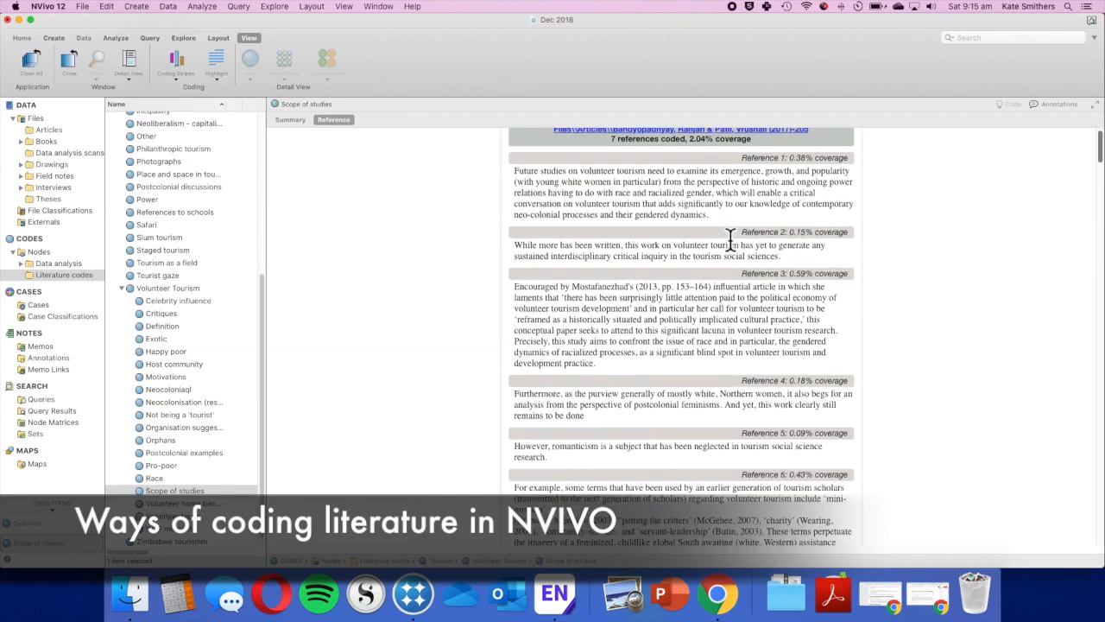
{"action": "left_click_drag", "start_coordinate": [515, 201], "coordinate": [668, 213]}
{"action": "left_click_drag", "start_coordinate": [566, 203], "coordinate": [794, 214]}
{"action": "scroll", "coordinate": [794, 216], "scroll_direction": "down", "scroll_amount": 4}
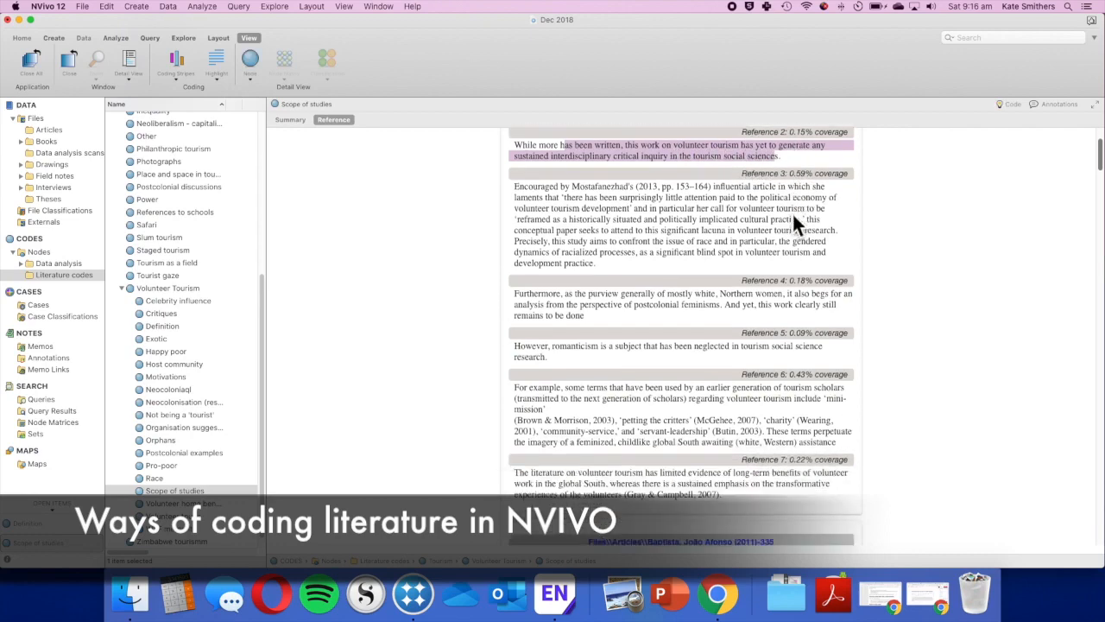
- Mark the research-gap passages on merging sectors and on volunteer programs' effect on locals, and read the excerpt on host community benefits
{"action": "scroll", "coordinate": [793, 217], "scroll_direction": "down", "scroll_amount": 10}
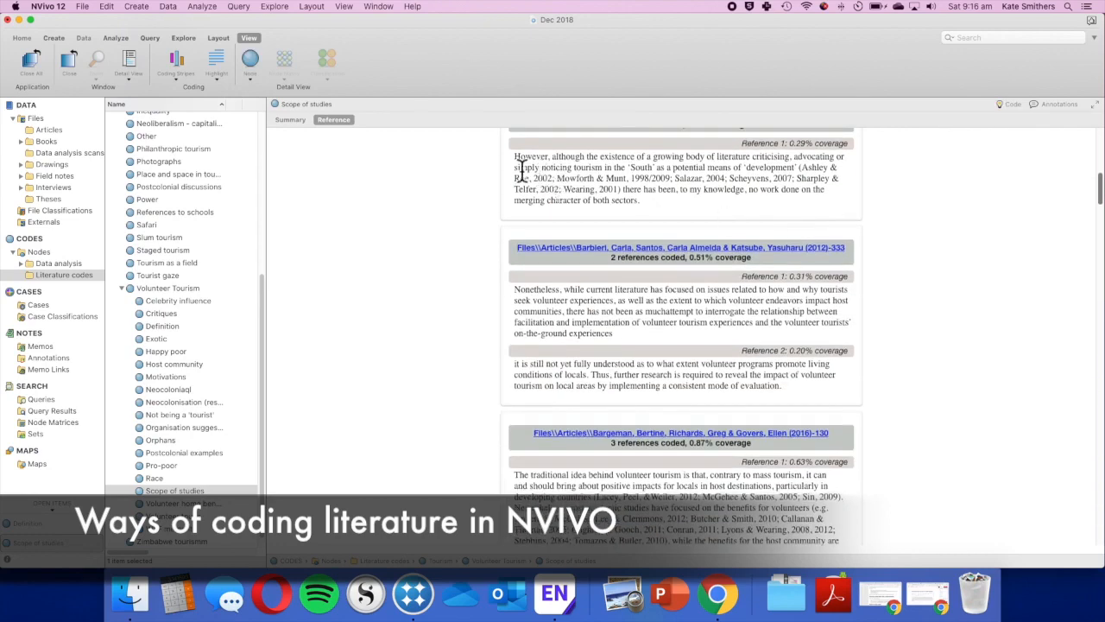
{"action": "left_click_drag", "start_coordinate": [549, 160], "coordinate": [655, 214]}
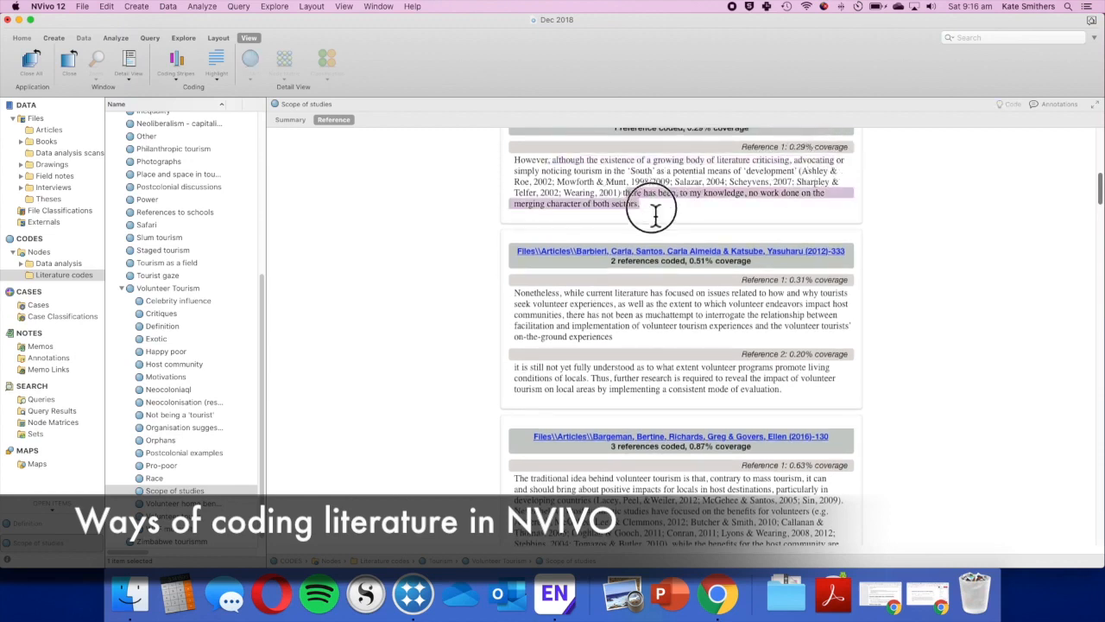
{"action": "left_click", "coordinate": [655, 210]}
{"action": "scroll", "coordinate": [654, 210], "scroll_direction": "down", "scroll_amount": 3}
{"action": "left_click_drag", "start_coordinate": [566, 167], "coordinate": [872, 171]}
{"action": "left_click_drag", "start_coordinate": [516, 240], "coordinate": [853, 246]}
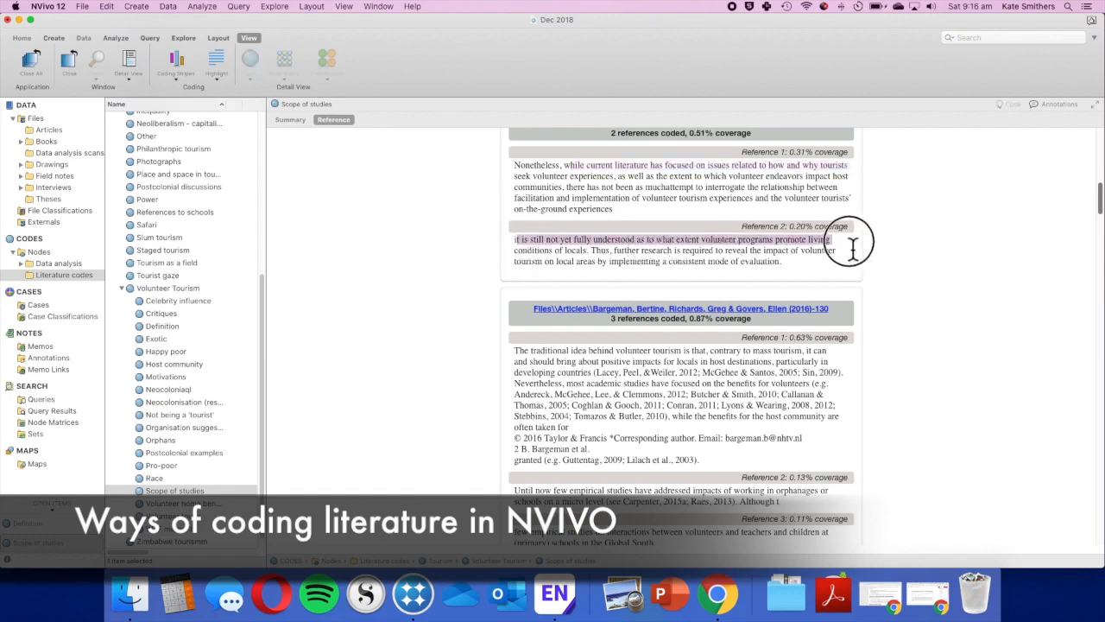
{"action": "scroll", "coordinate": [852, 242], "scroll_direction": "down", "scroll_amount": 5}
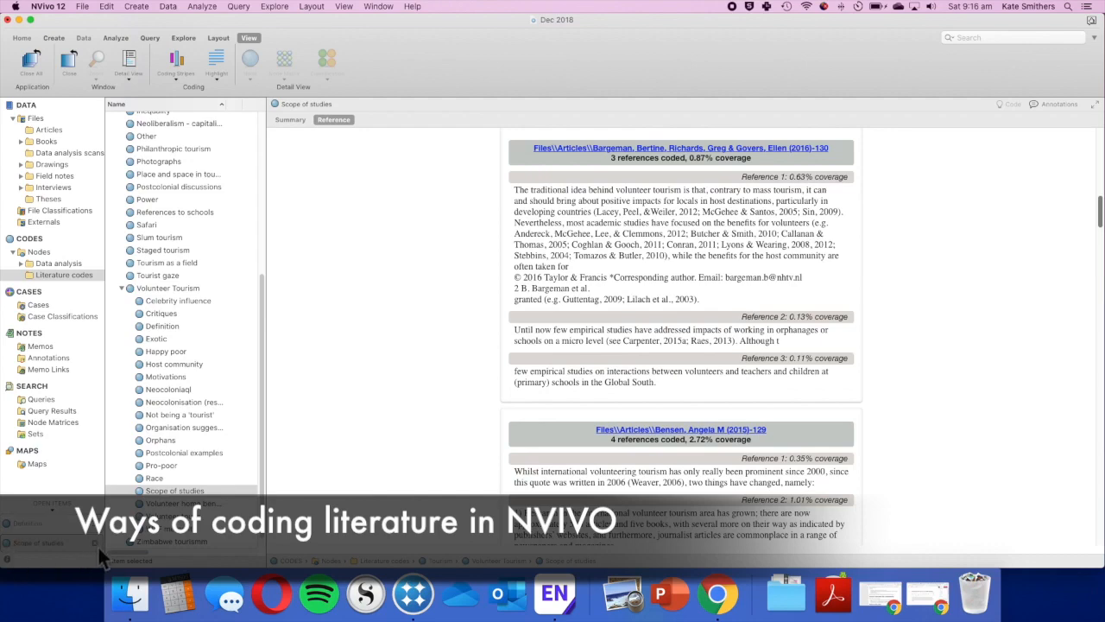
- Return to the first Scope of studies references and close the Scope of studies and Definition nodes
{"action": "scroll", "coordinate": [748, 290], "scroll_direction": "up", "scroll_amount": 15}
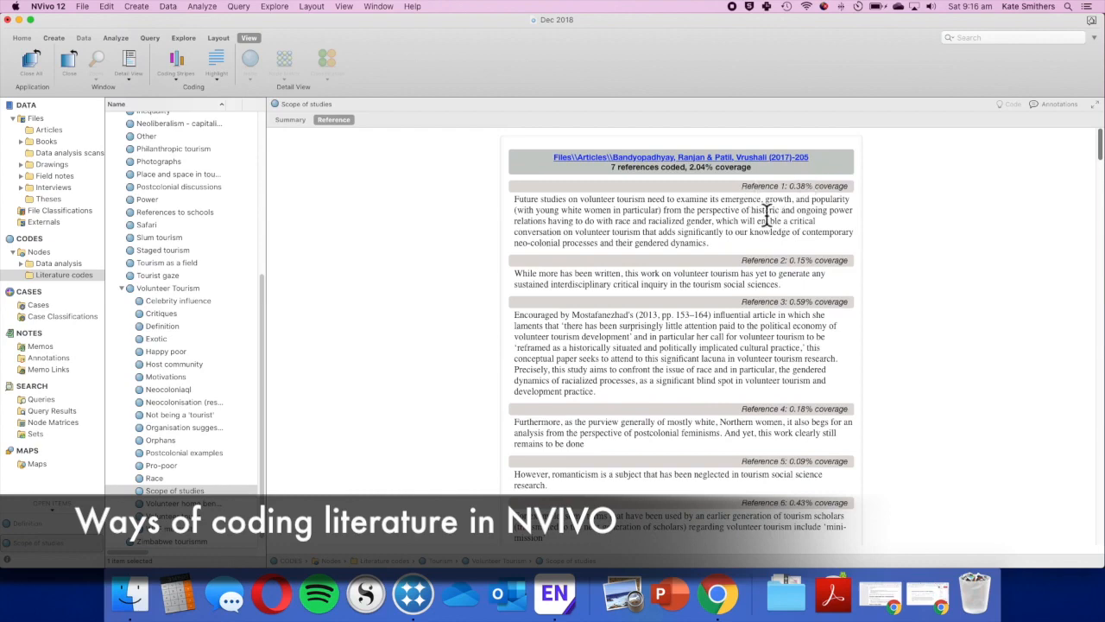
{"action": "scroll", "coordinate": [765, 215], "scroll_direction": "down", "scroll_amount": 1}
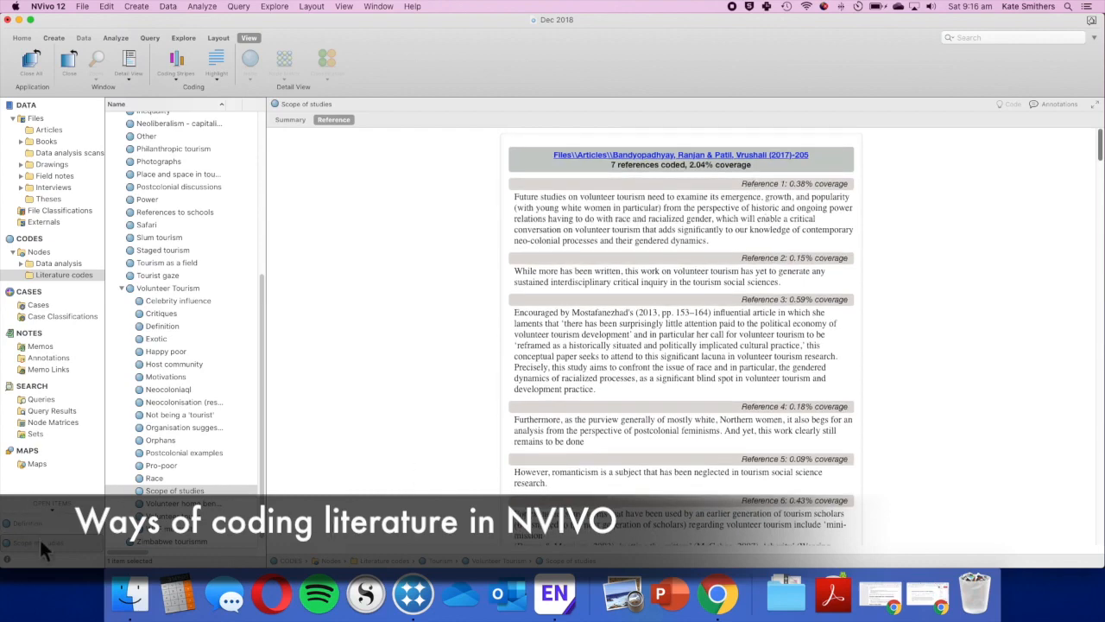
{"action": "left_click", "coordinate": [96, 543]}
{"action": "left_click", "coordinate": [97, 544]}
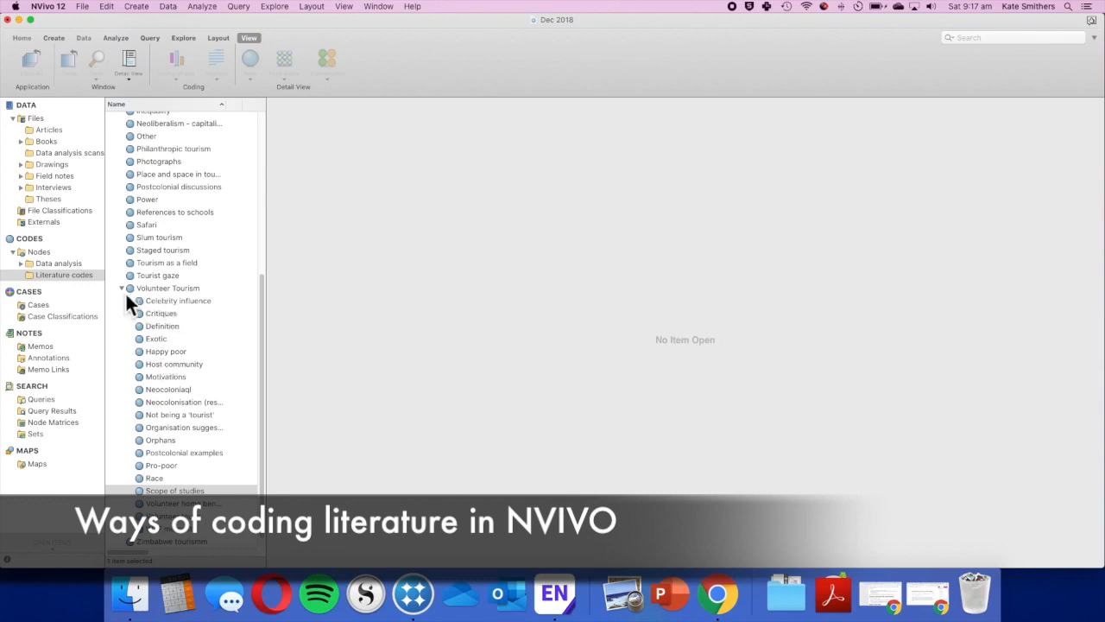
- Collapse the Tourism node and briefly view the child nodes of the theoretical framework node
{"action": "scroll", "coordinate": [125, 292], "scroll_direction": "up", "scroll_amount": 5}
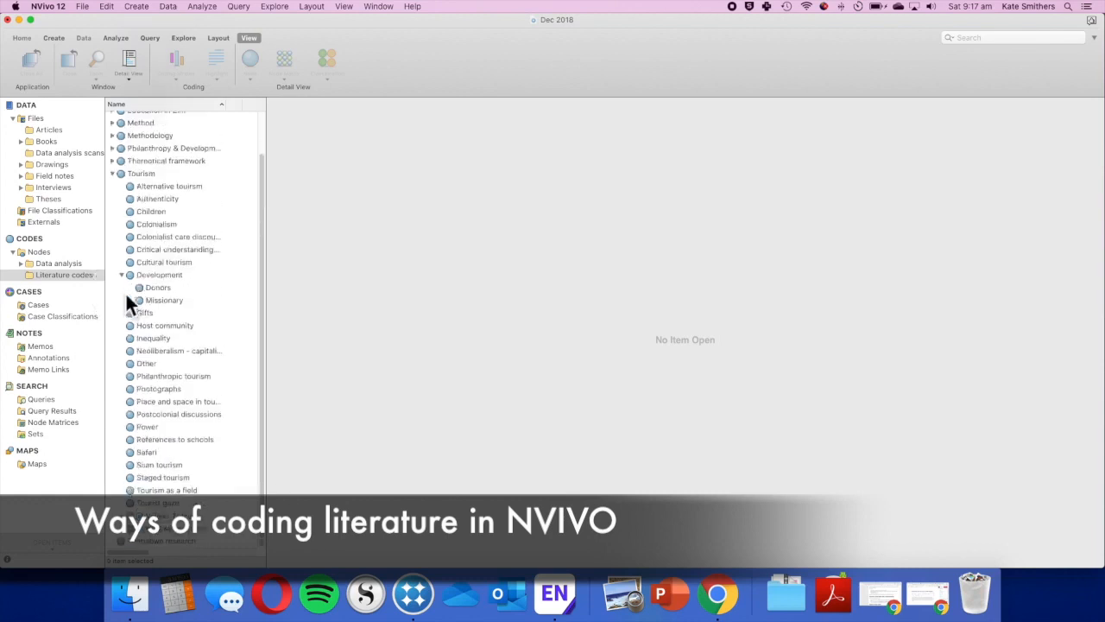
{"action": "left_click", "coordinate": [113, 173]}
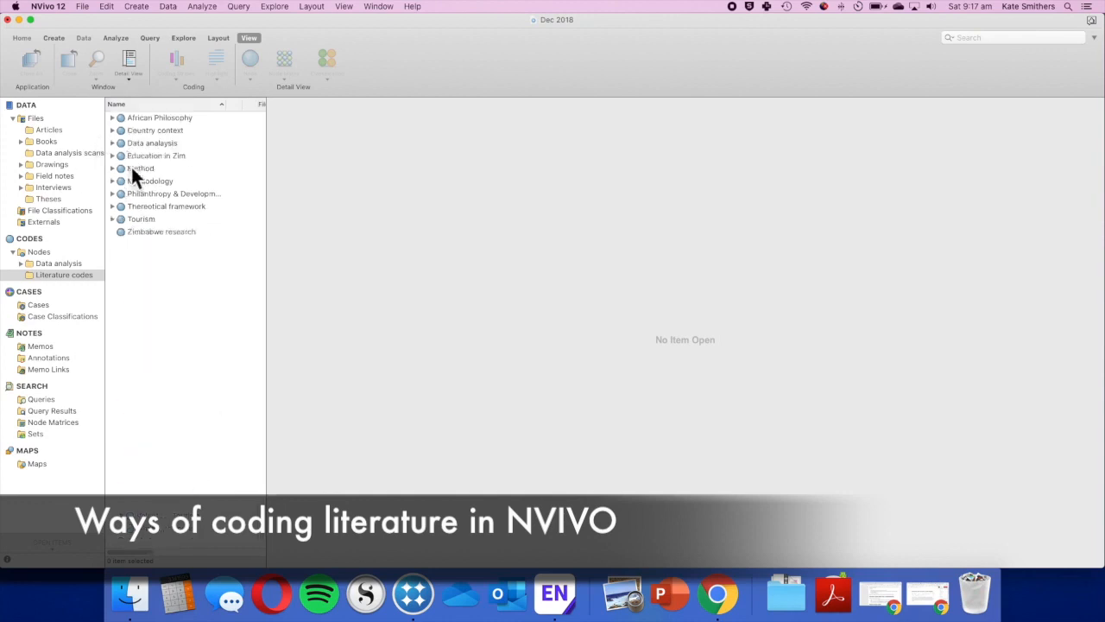
{"action": "left_click", "coordinate": [115, 206]}
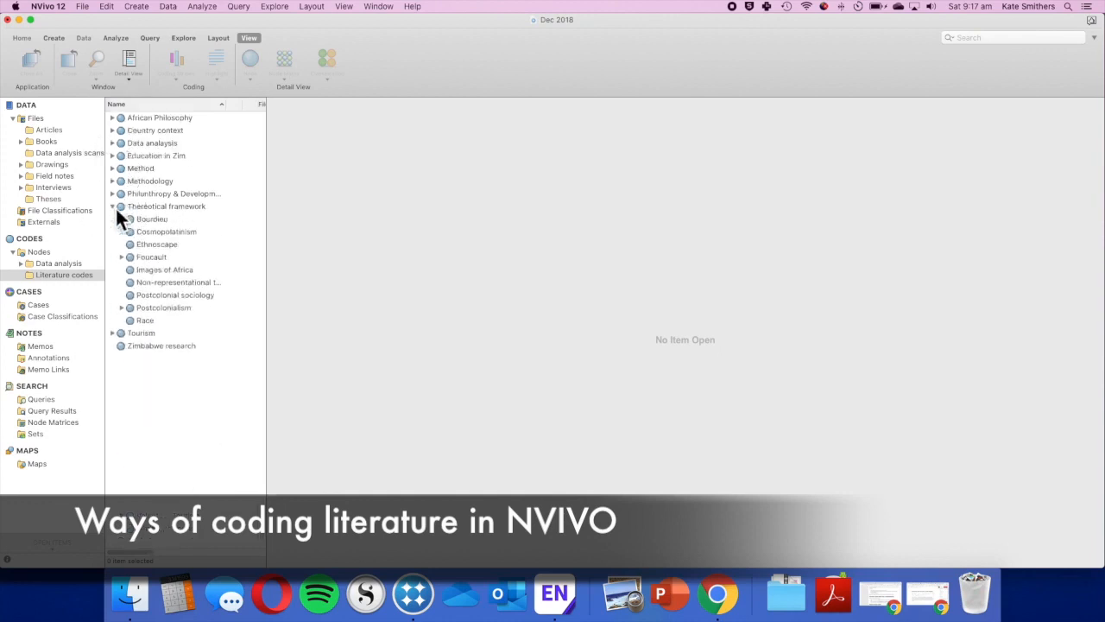
{"action": "left_click", "coordinate": [115, 207]}
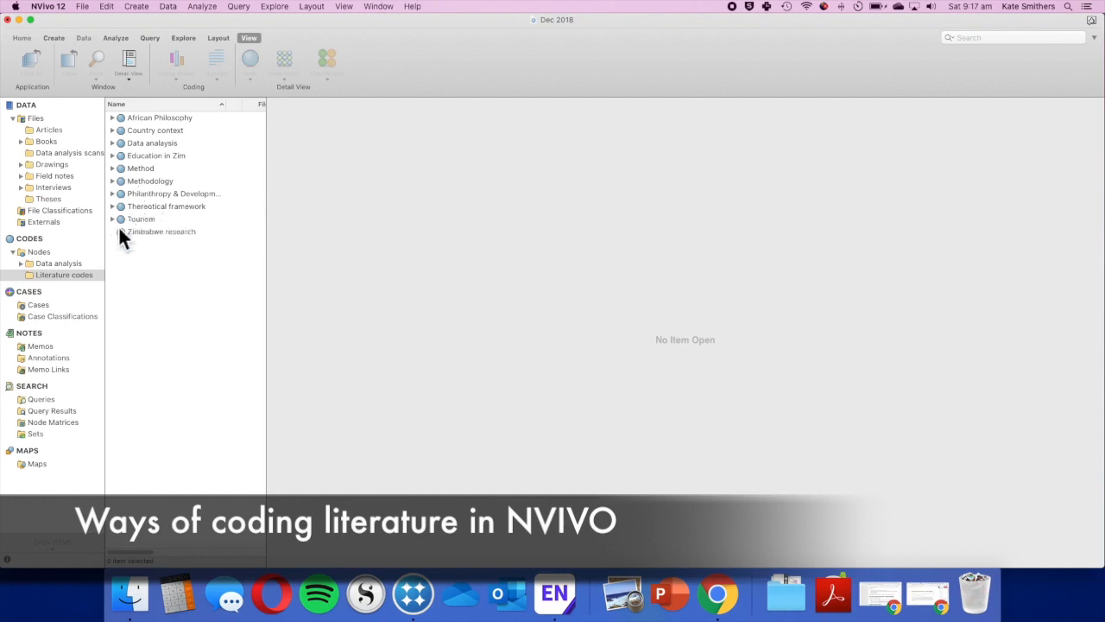
- Review the child nodes of the Method node together with their file and reference counts
{"action": "left_click", "coordinate": [114, 219]}
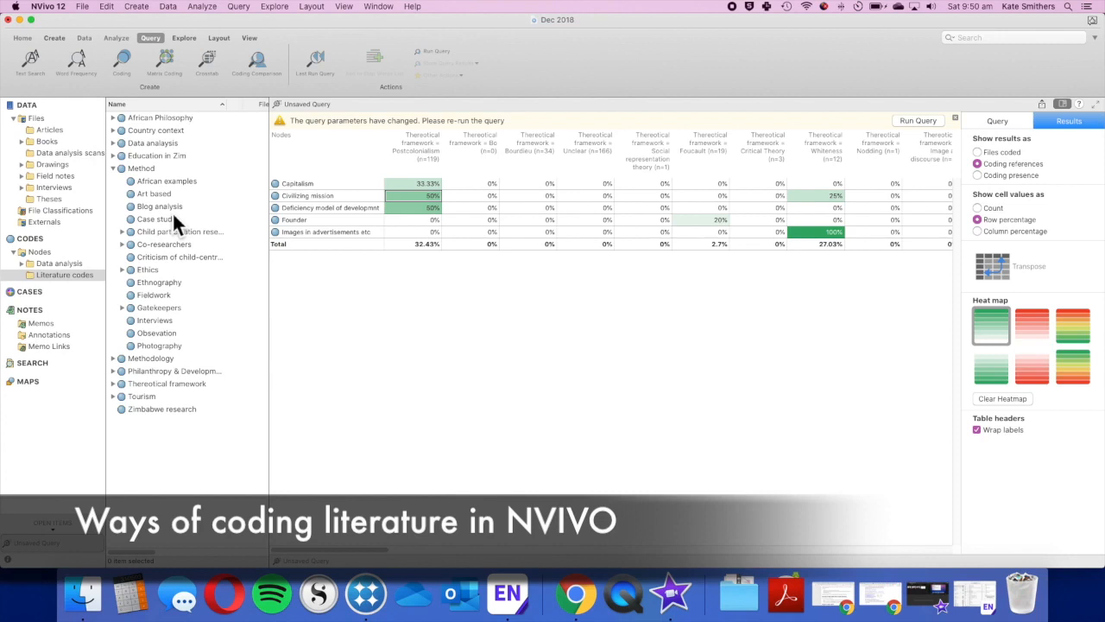
{"action": "scroll", "coordinate": [173, 216], "scroll_direction": "right", "scroll_amount": 10}
{"action": "scroll", "coordinate": [172, 222], "scroll_direction": "right", "scroll_amount": 1}
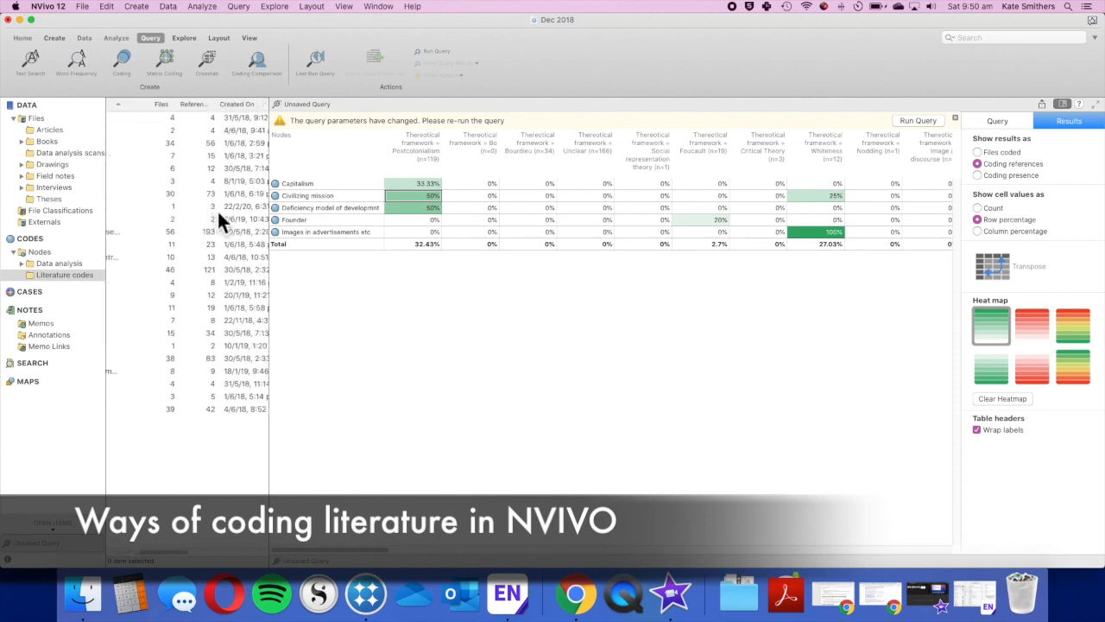
{"action": "scroll", "coordinate": [218, 210], "scroll_direction": "left", "scroll_amount": 10}
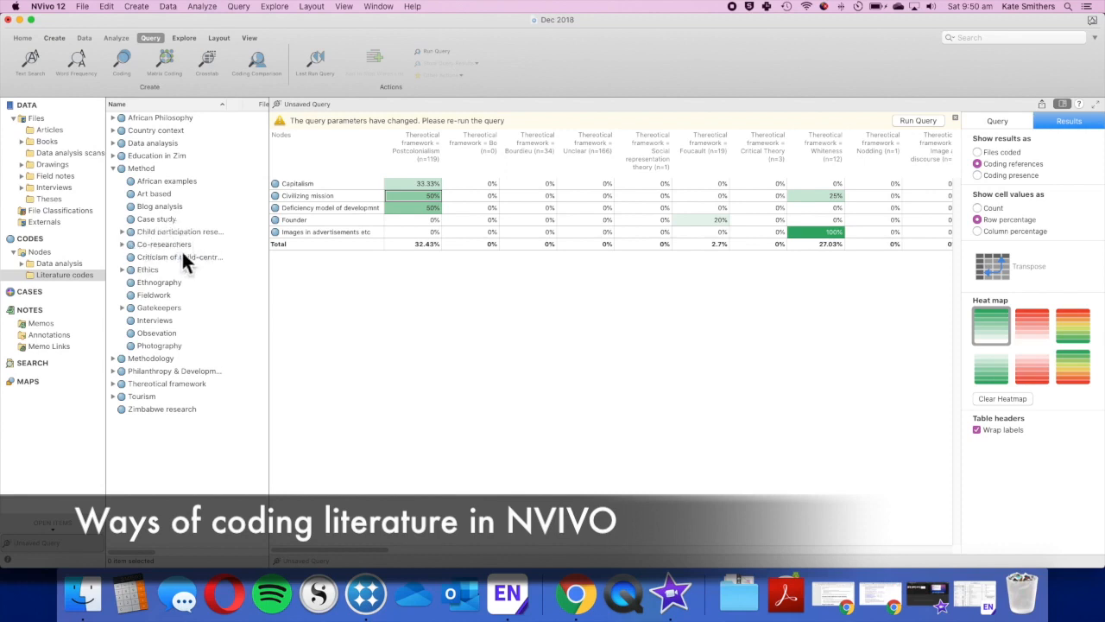
{"action": "scroll", "coordinate": [170, 258], "scroll_direction": "right", "scroll_amount": 1}
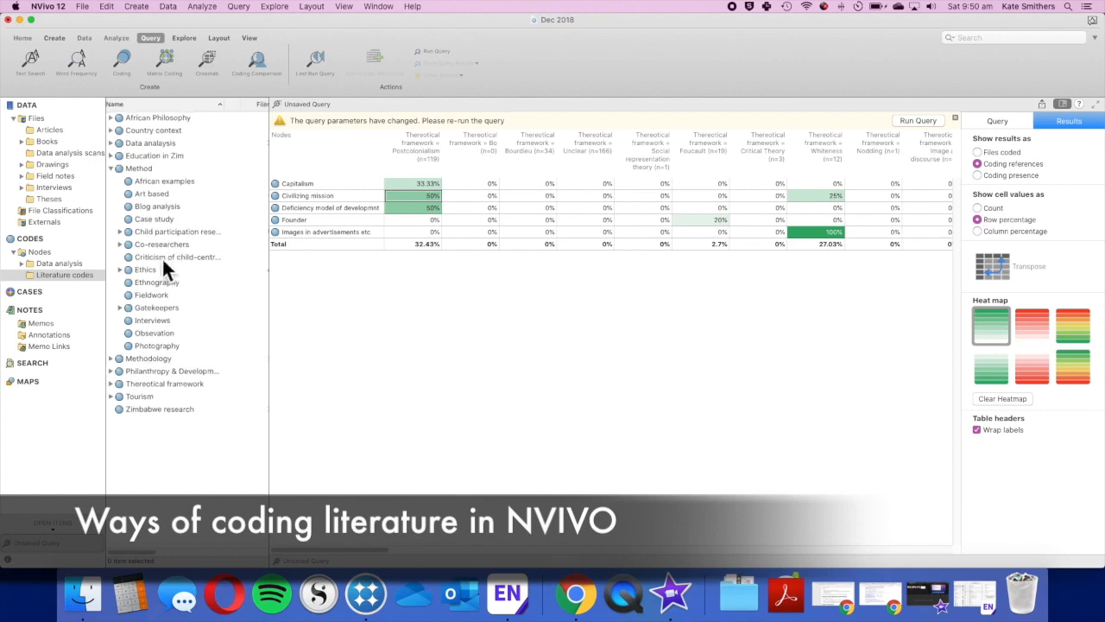
- Expand the Ethics node under Method, open Giving back and highlight the excerpt from Writing Ethnographic Fieldnotes (2011)
{"action": "left_click", "coordinate": [120, 270]}
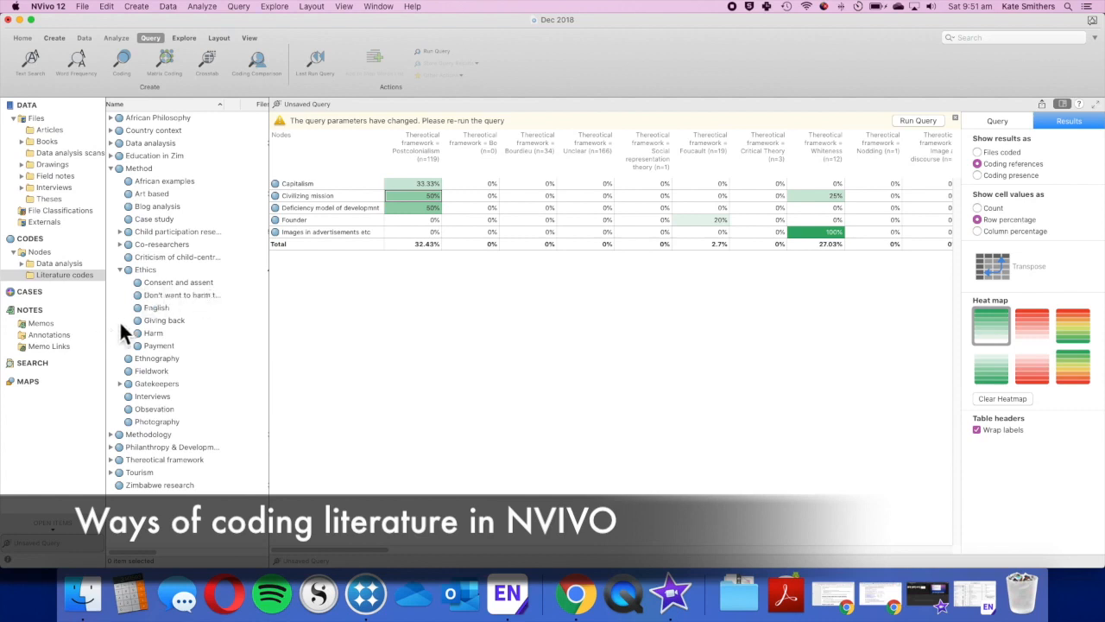
{"action": "double_click", "coordinate": [177, 322]}
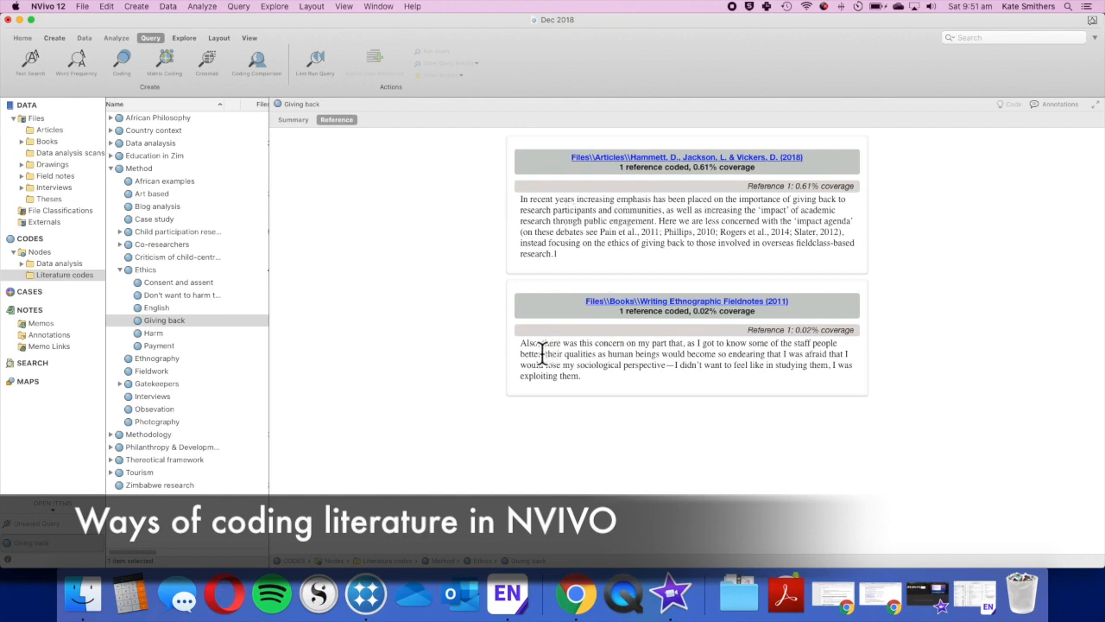
{"action": "left_click_drag", "start_coordinate": [520, 342], "coordinate": [579, 375]}
{"action": "left_click", "coordinate": [581, 373]}
- Open the Payment node under Ethics, highlight the token of appreciation passage and skim the remaining references
{"action": "left_click", "coordinate": [166, 345]}
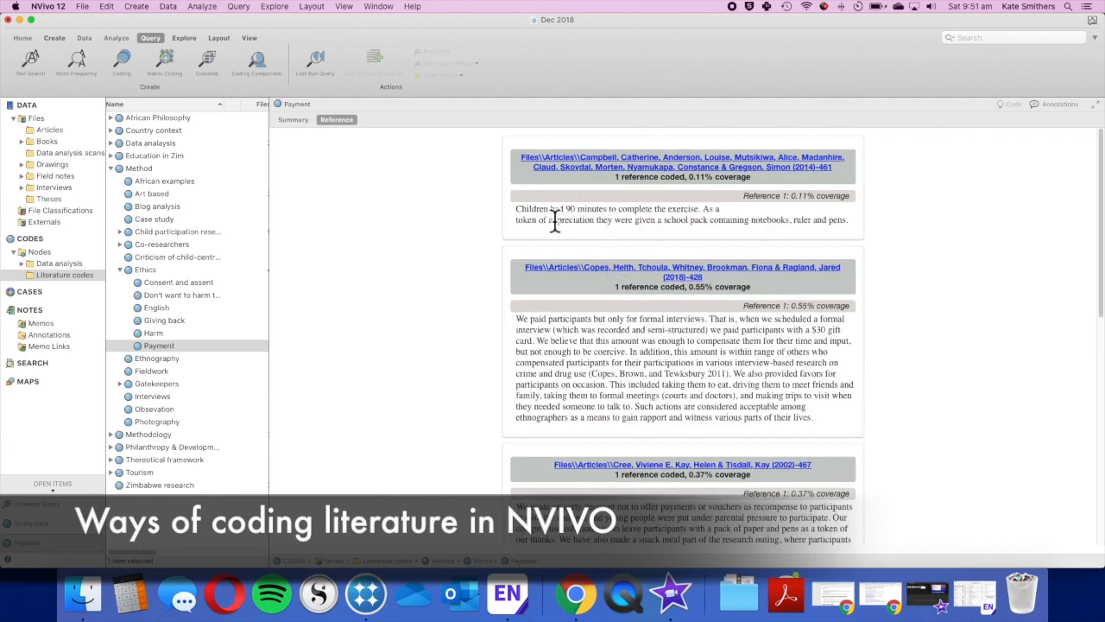
{"action": "left_click_drag", "start_coordinate": [527, 220], "coordinate": [791, 227]}
{"action": "scroll", "coordinate": [788, 225], "scroll_direction": "down", "scroll_amount": 15}
{"action": "scroll", "coordinate": [789, 225], "scroll_direction": "up", "scroll_amount": 15}
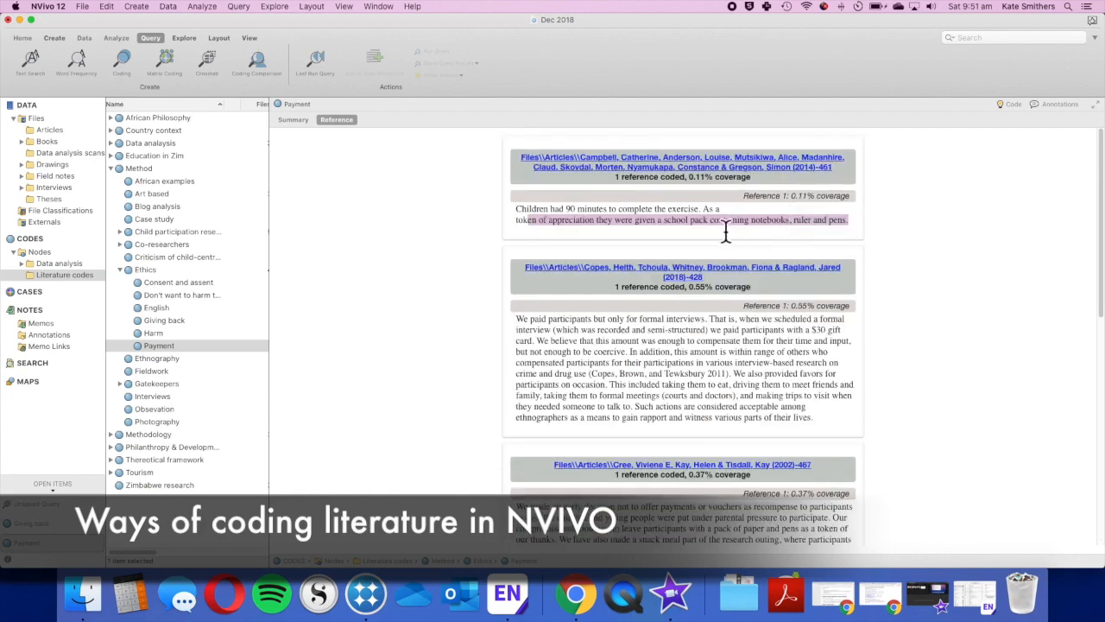
- Collapse the Ethics and Method nodes and close the open Payment and Giving back nodes
{"action": "left_click", "coordinate": [121, 270]}
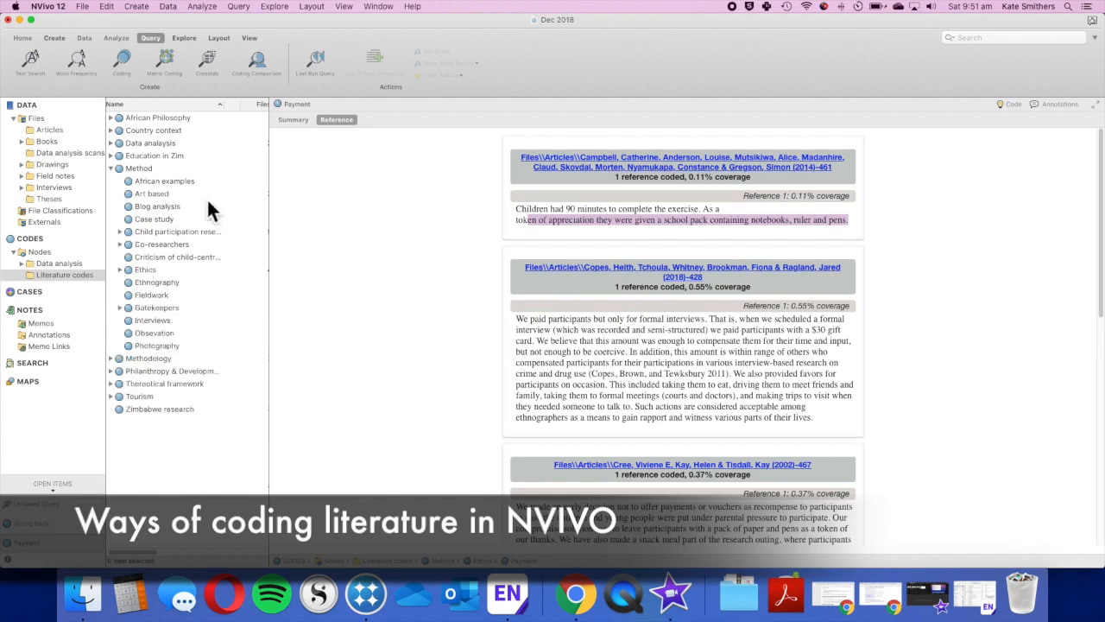
{"action": "left_click", "coordinate": [525, 221]}
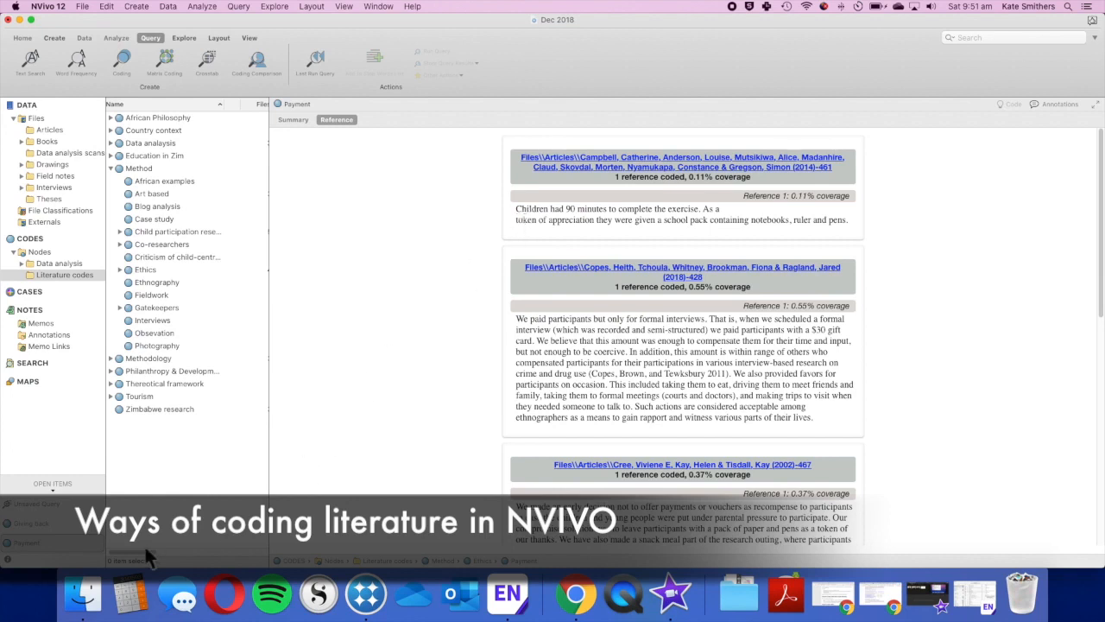
{"action": "left_click", "coordinate": [99, 544]}
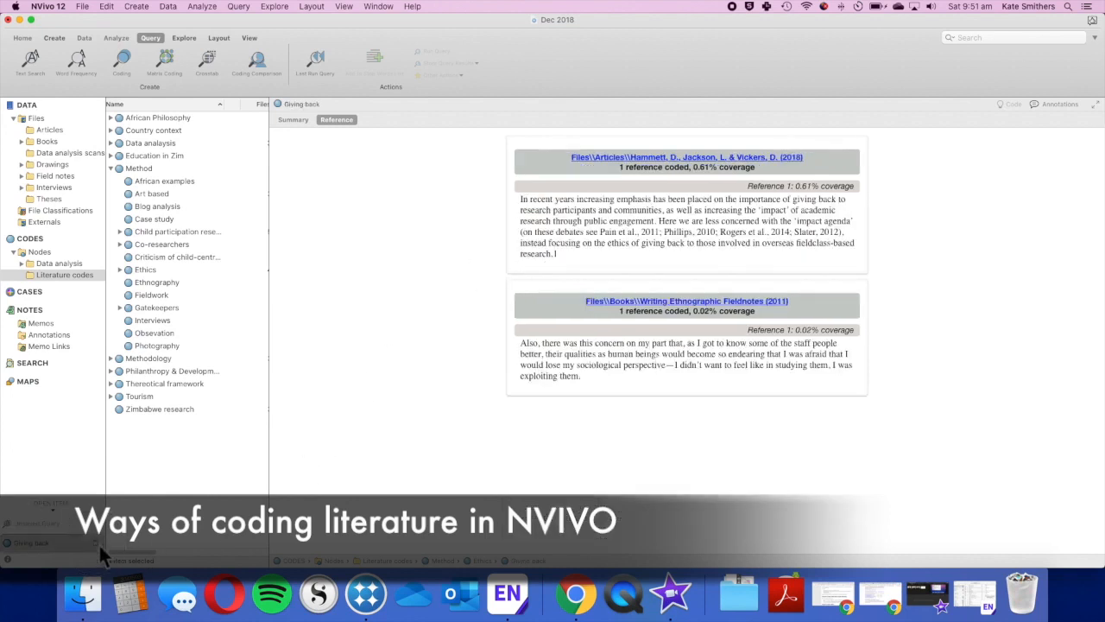
{"action": "left_click", "coordinate": [98, 543]}
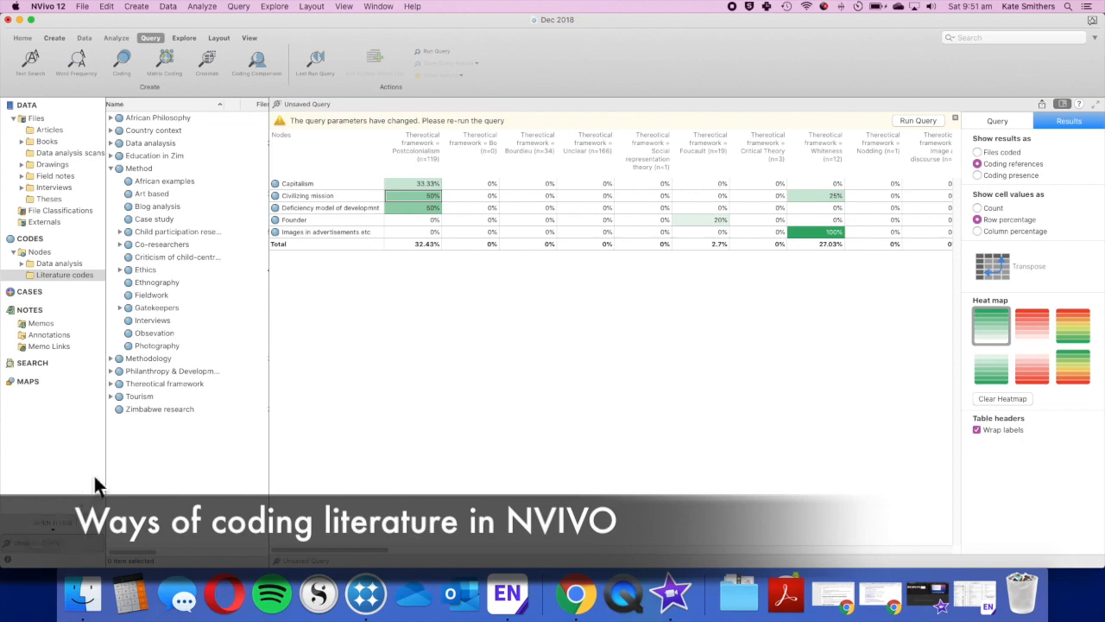
{"action": "left_click", "coordinate": [112, 169]}
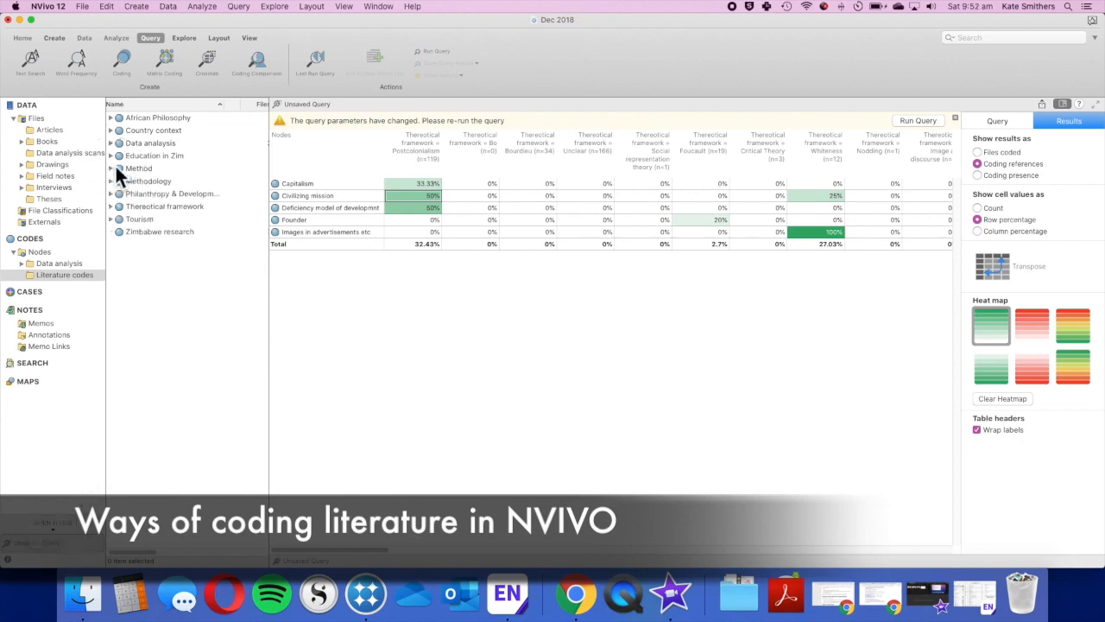
- Check the file and reference counts of the data analysis child nodes, collapse that node and close the unsaved query
{"action": "left_click", "coordinate": [111, 142]}
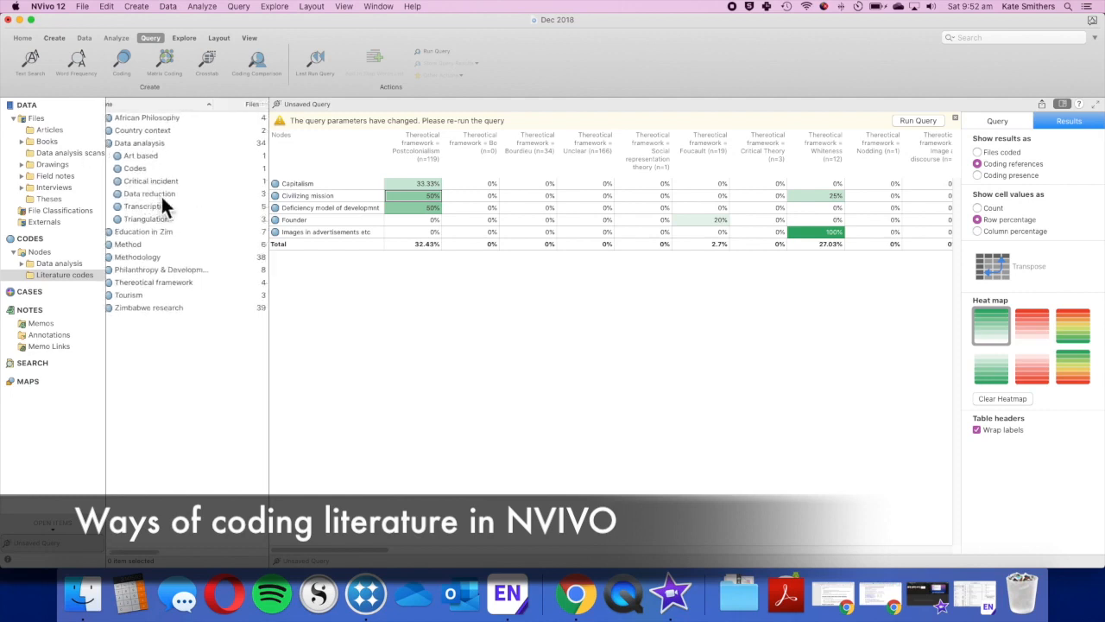
{"action": "scroll", "coordinate": [158, 179], "scroll_direction": "right", "scroll_amount": 2}
{"action": "scroll", "coordinate": [157, 178], "scroll_direction": "left", "scroll_amount": 2}
{"action": "scroll", "coordinate": [151, 186], "scroll_direction": "right", "scroll_amount": 5}
{"action": "scroll", "coordinate": [151, 190], "scroll_direction": "left", "scroll_amount": 3}
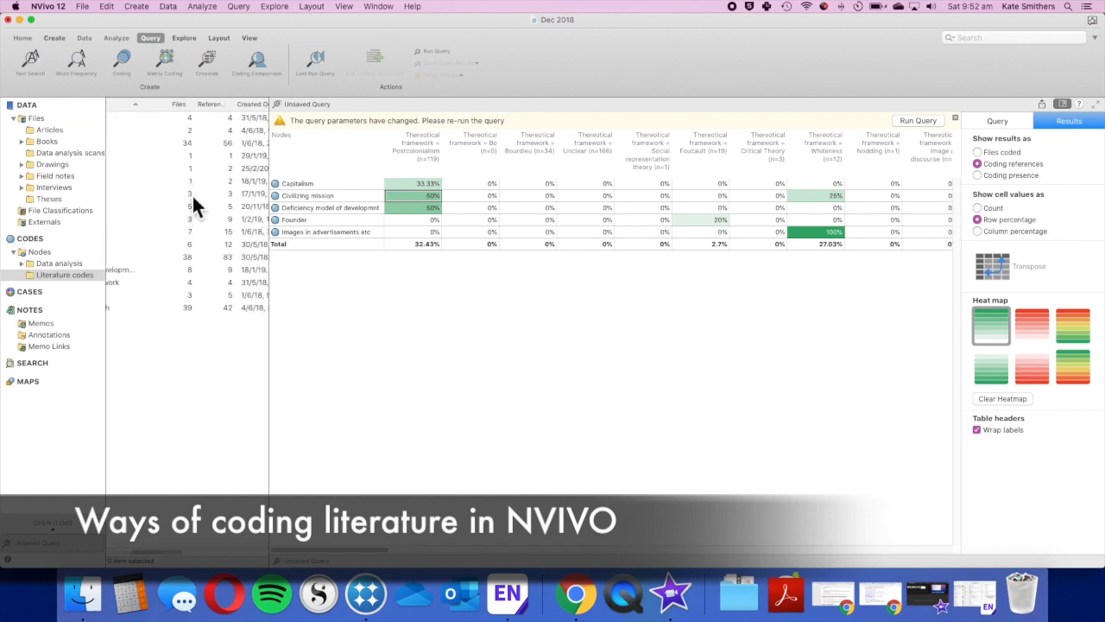
{"action": "scroll", "coordinate": [192, 194], "scroll_direction": "left", "scroll_amount": 3}
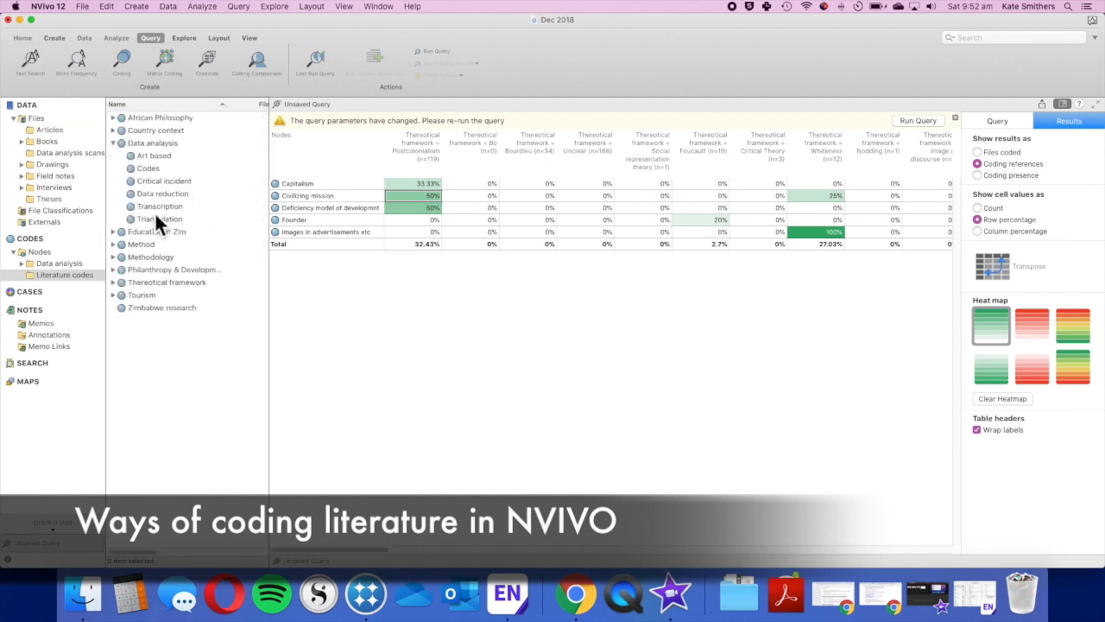
{"action": "left_click", "coordinate": [115, 145]}
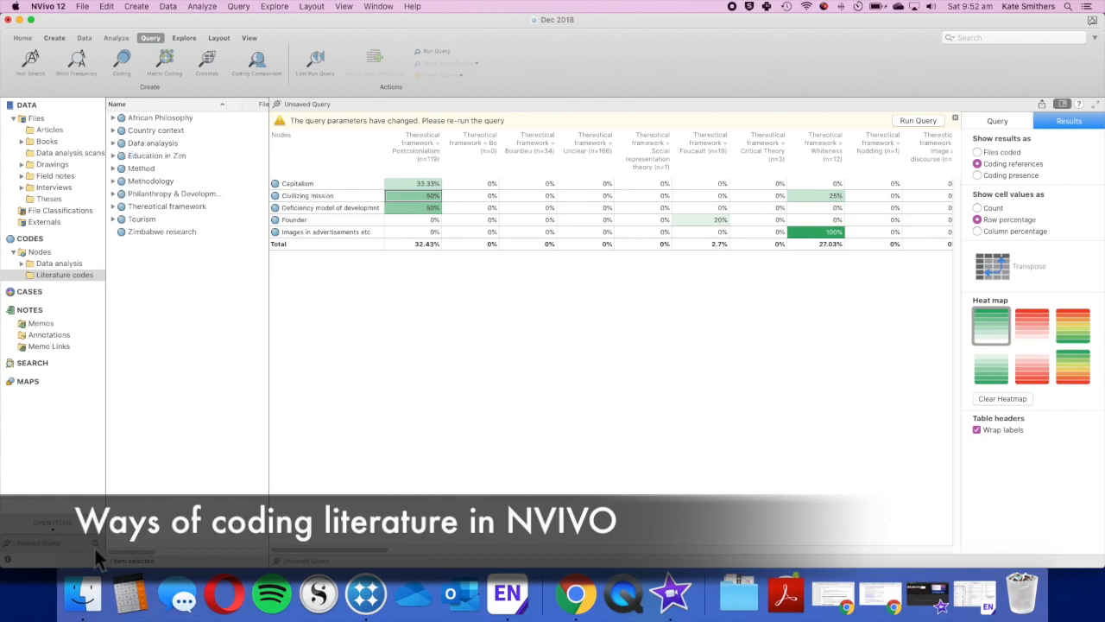
{"action": "left_click", "coordinate": [95, 543]}
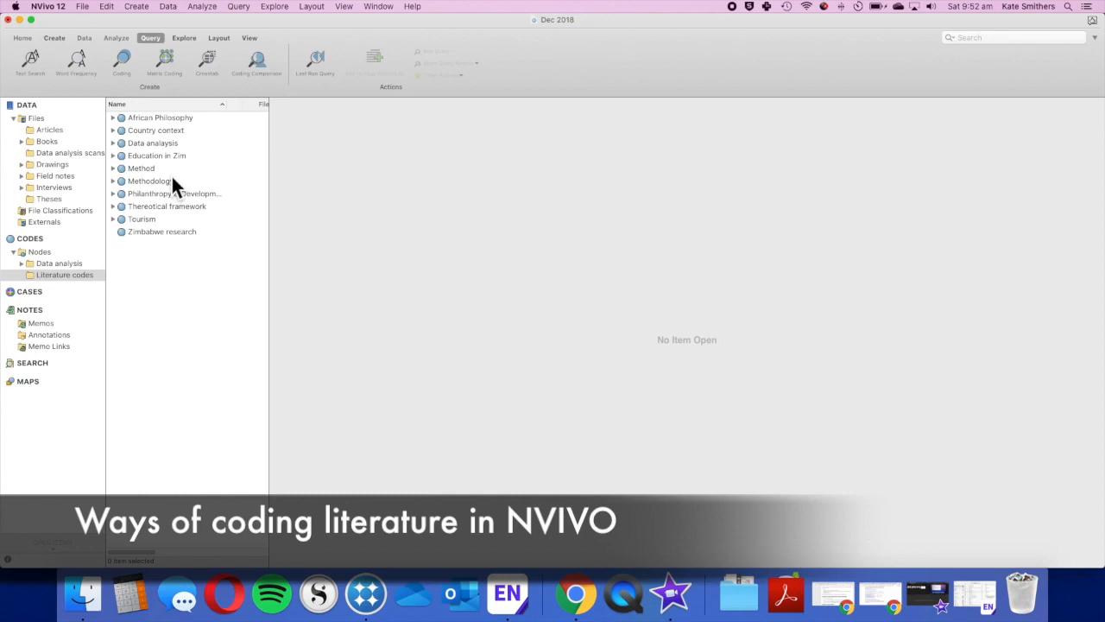
- Expand the theoretical framework, Postcolonialism and Colonialism nodes, check their file and reference counts, and open the Colonialism references
{"action": "left_click", "coordinate": [113, 207]}
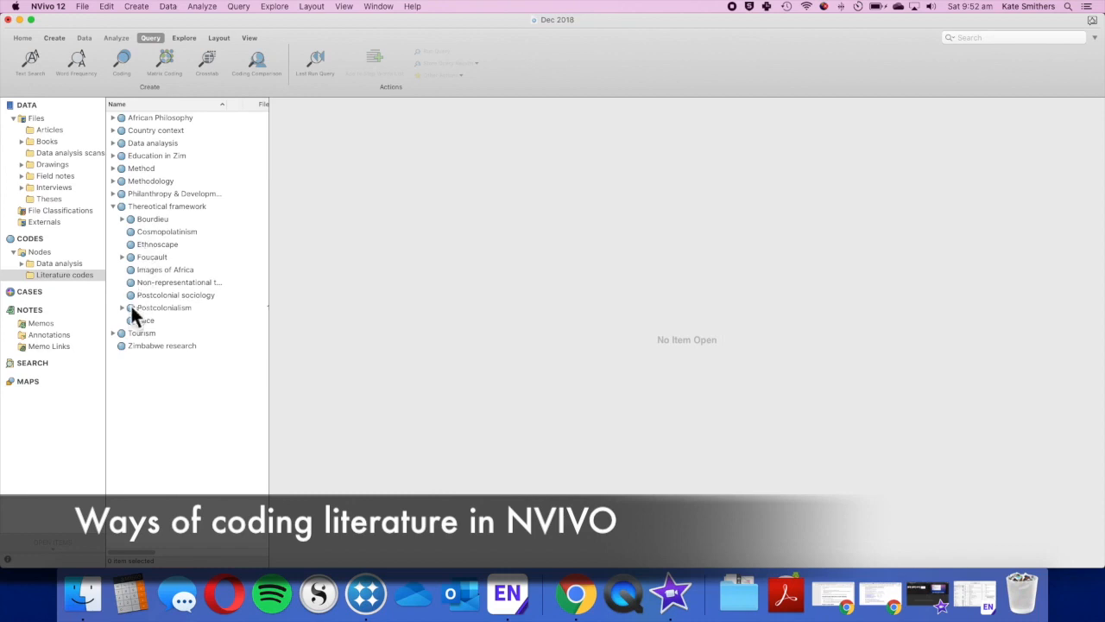
{"action": "left_click", "coordinate": [122, 309]}
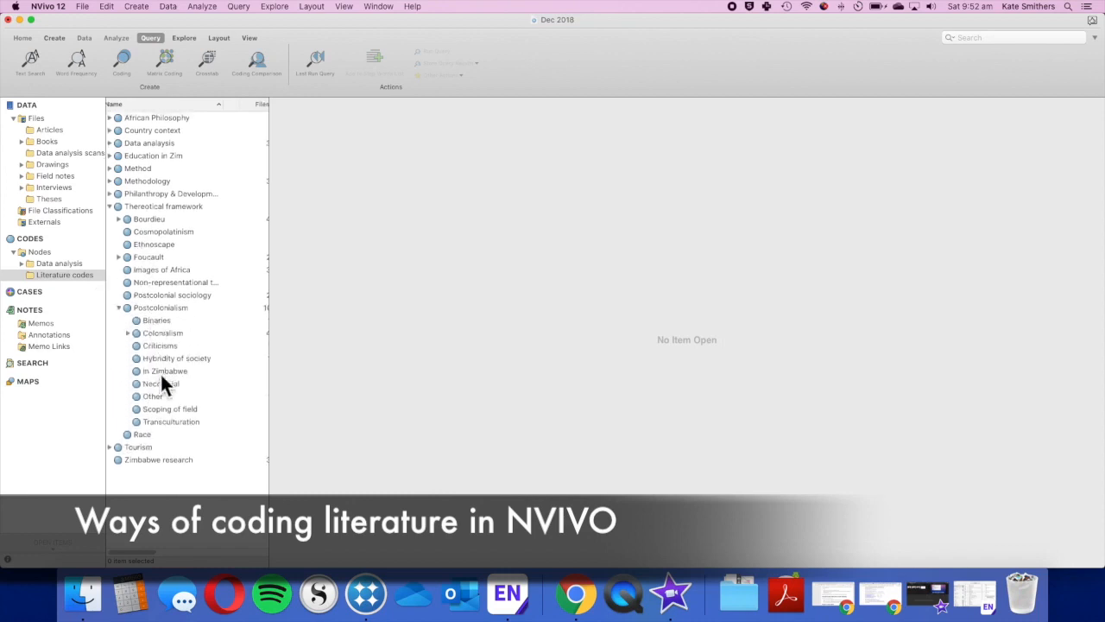
{"action": "scroll", "coordinate": [147, 346], "scroll_direction": "right", "scroll_amount": 2}
{"action": "left_click", "coordinate": [127, 334]}
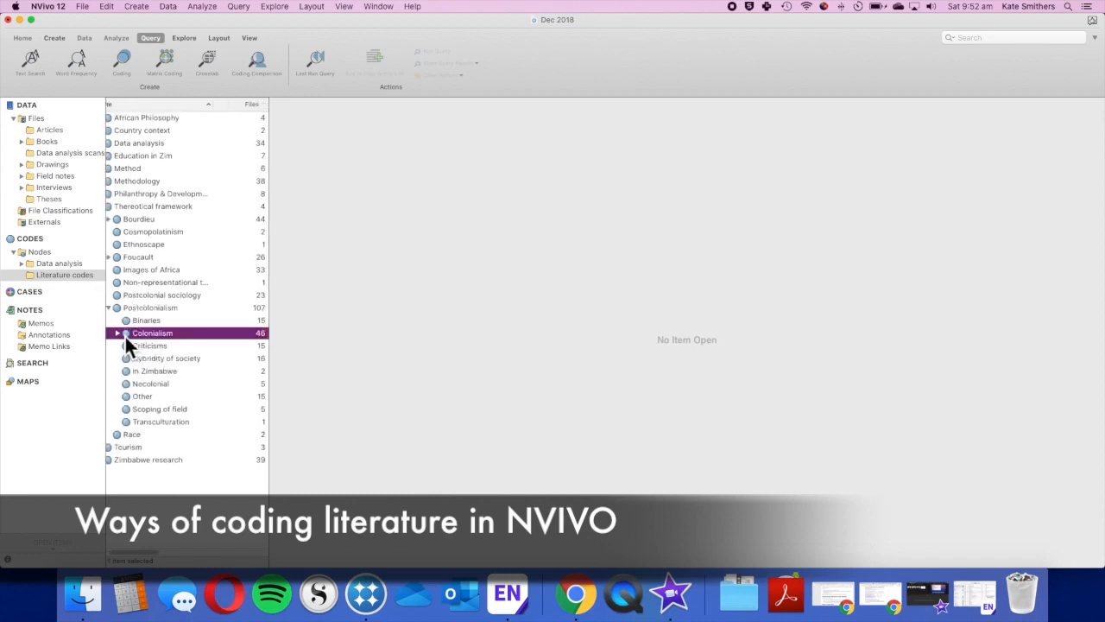
{"action": "left_click", "coordinate": [119, 333]}
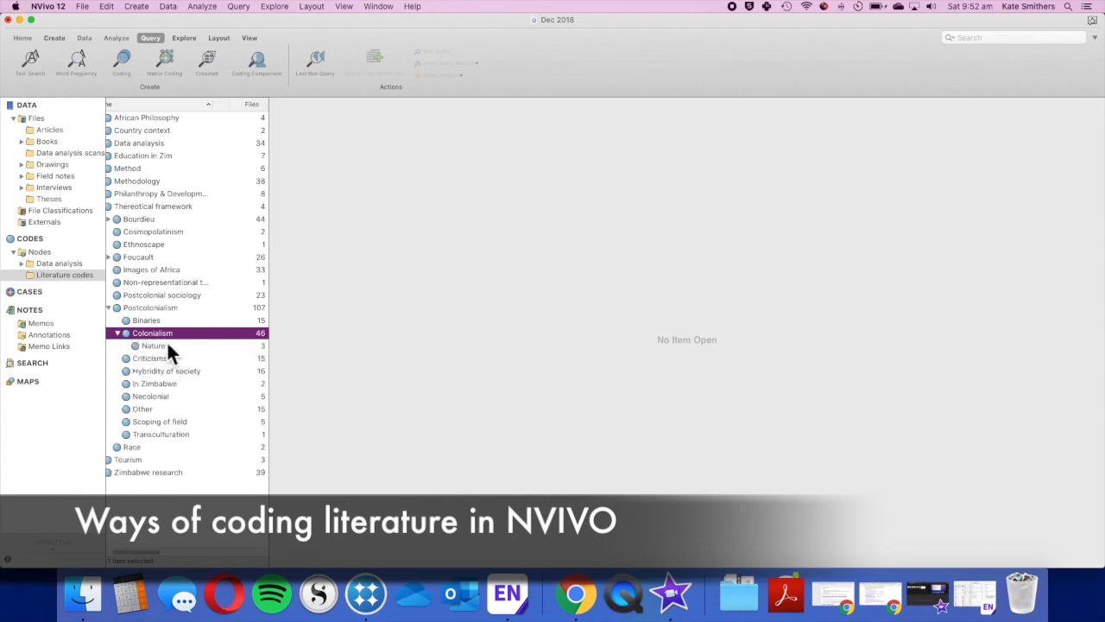
{"action": "scroll", "coordinate": [198, 336], "scroll_direction": "right", "scroll_amount": 3}
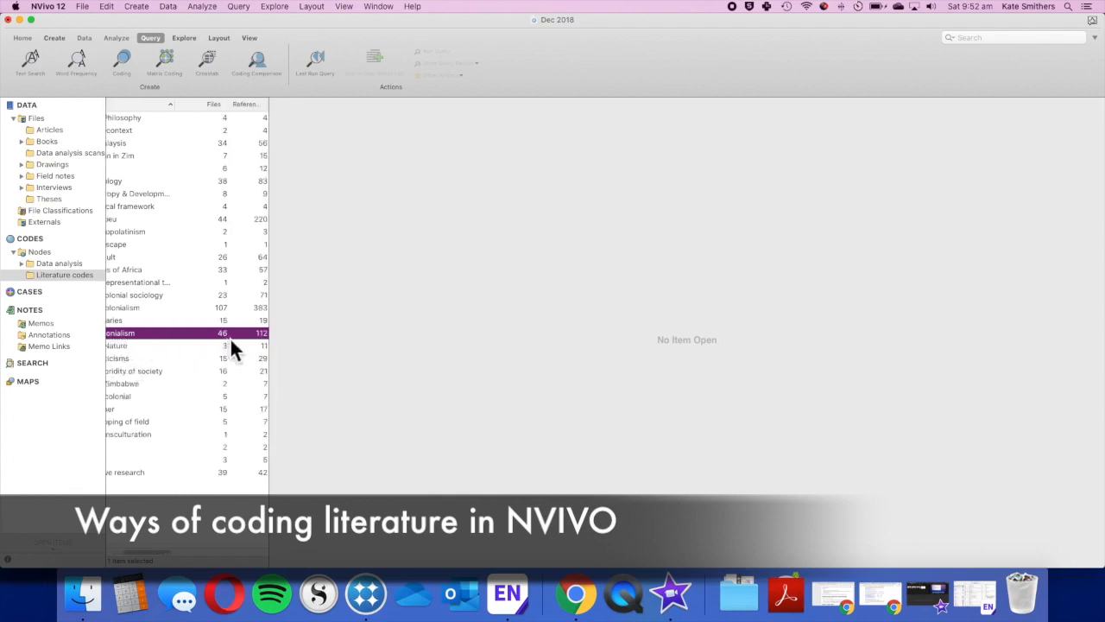
{"action": "scroll", "coordinate": [226, 339], "scroll_direction": "left", "scroll_amount": 3}
{"action": "double_click", "coordinate": [199, 336]}
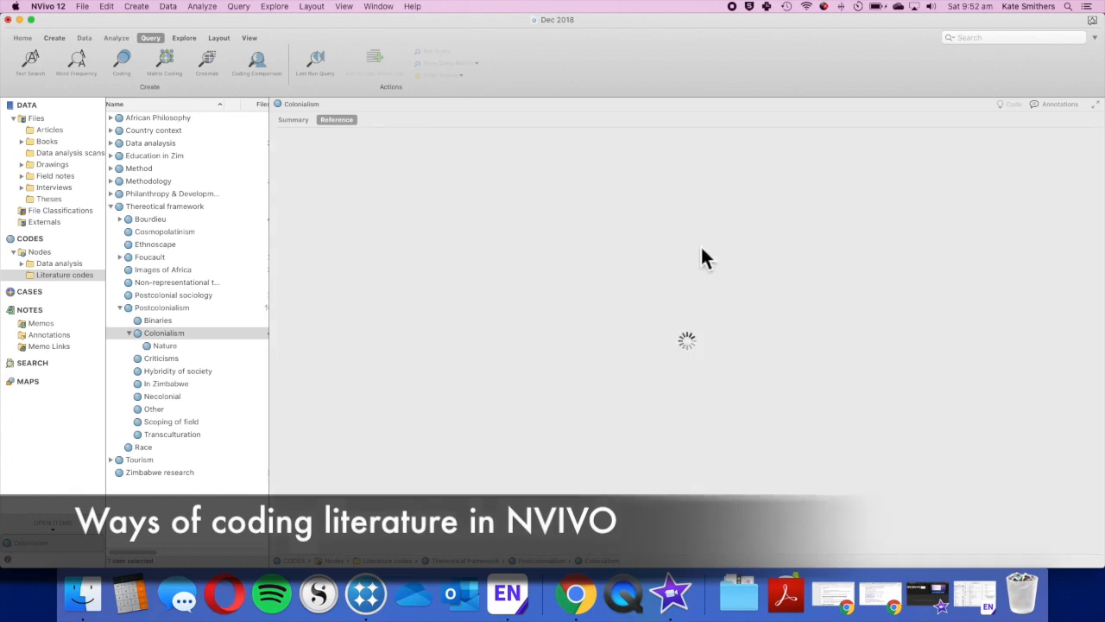
- Read through the literature excerpts coded to the Colonialism node, source by source
{"action": "scroll", "coordinate": [732, 226], "scroll_direction": "down", "scroll_amount": 5}
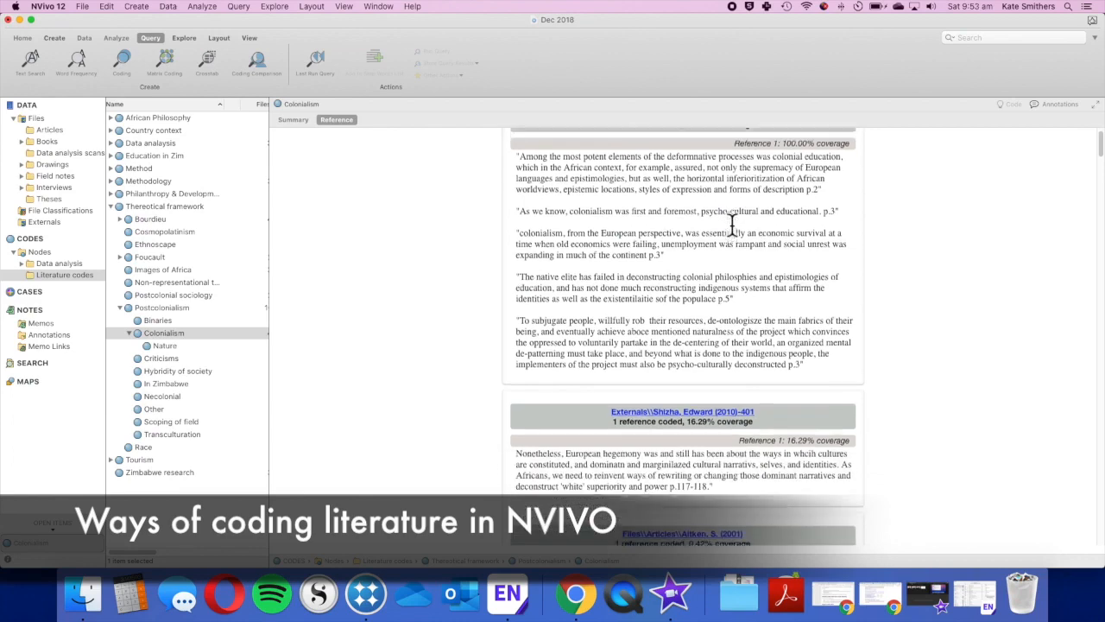
{"action": "scroll", "coordinate": [732, 226], "scroll_direction": "down", "scroll_amount": 4}
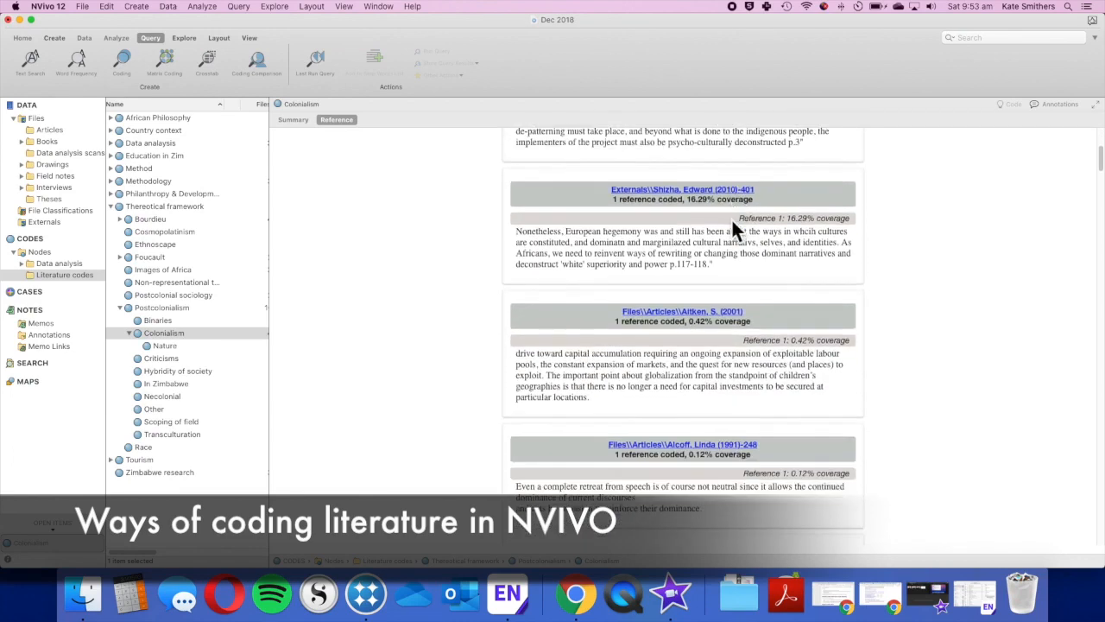
{"action": "scroll", "coordinate": [732, 227], "scroll_direction": "down", "scroll_amount": 6}
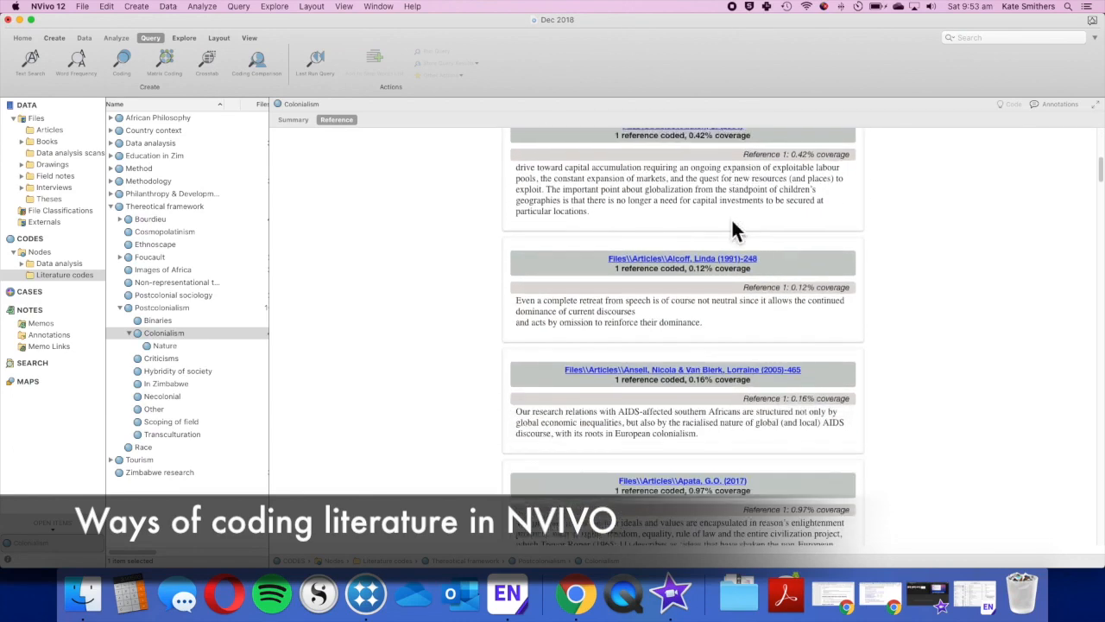
{"action": "scroll", "coordinate": [731, 226], "scroll_direction": "down", "scroll_amount": 4}
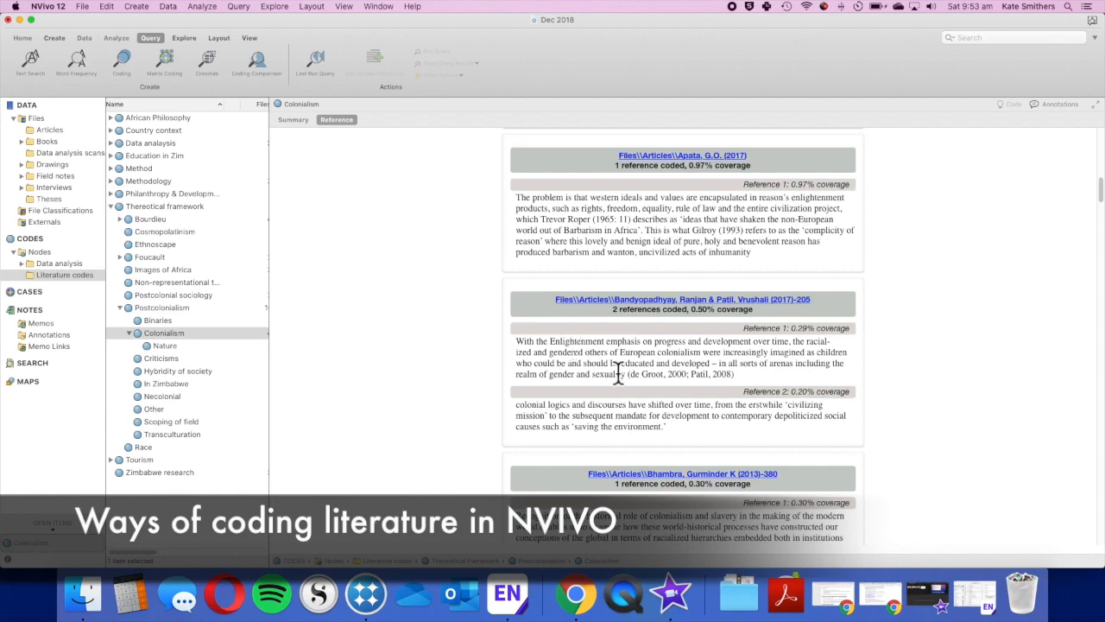
{"action": "scroll", "coordinate": [622, 335], "scroll_direction": "down", "scroll_amount": 1}
{"action": "scroll", "coordinate": [620, 331], "scroll_direction": "down", "scroll_amount": 2}
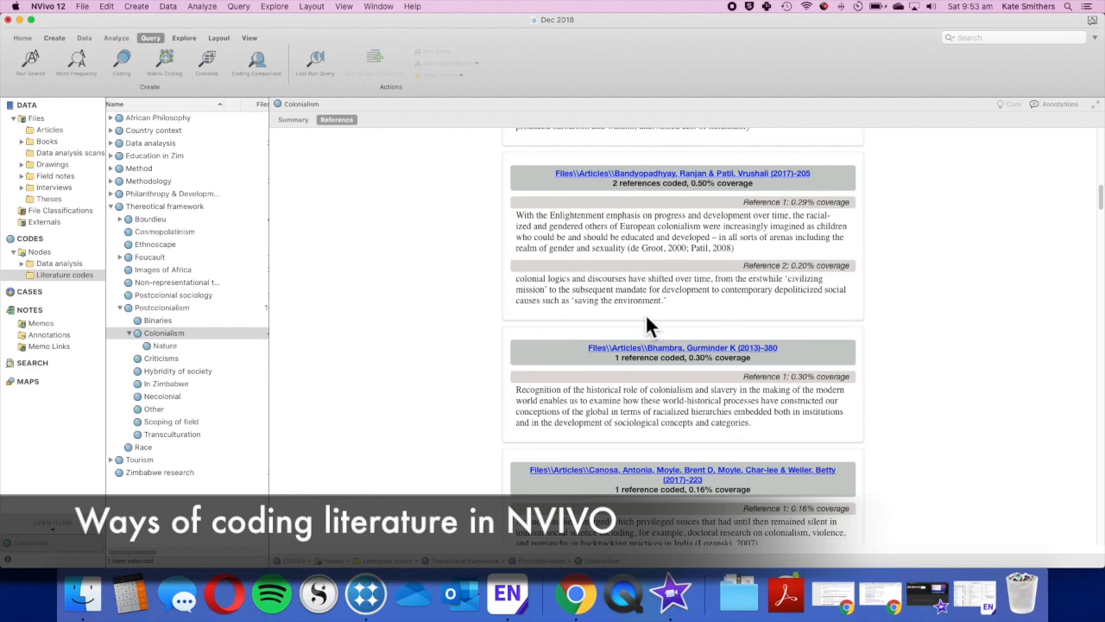
{"action": "scroll", "coordinate": [653, 318], "scroll_direction": "down", "scroll_amount": 3}
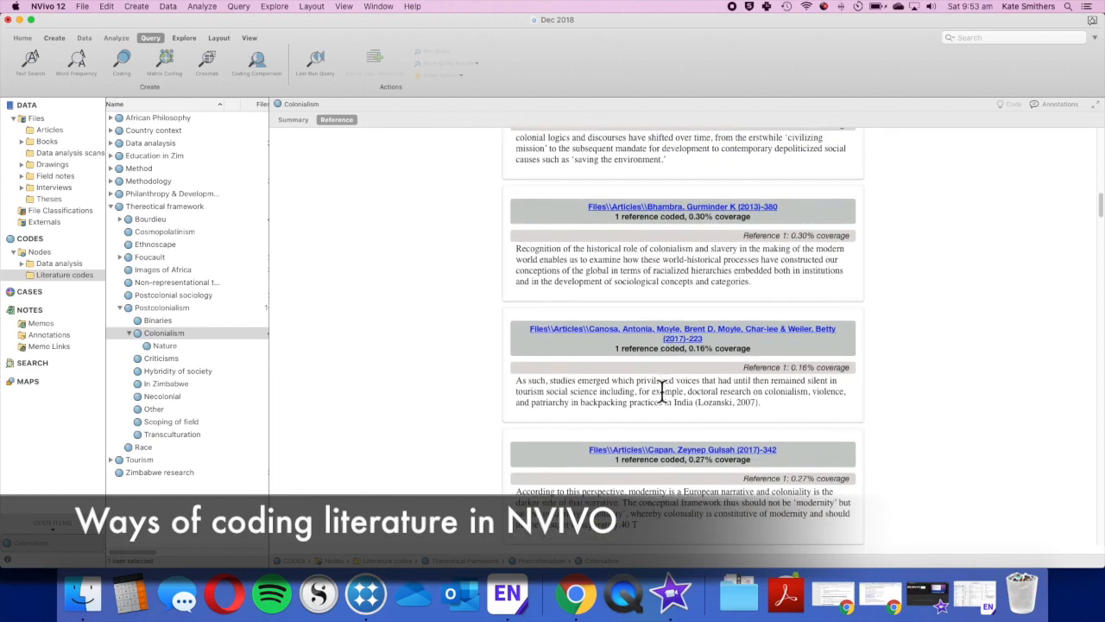
{"action": "scroll", "coordinate": [660, 389], "scroll_direction": "down", "scroll_amount": 2}
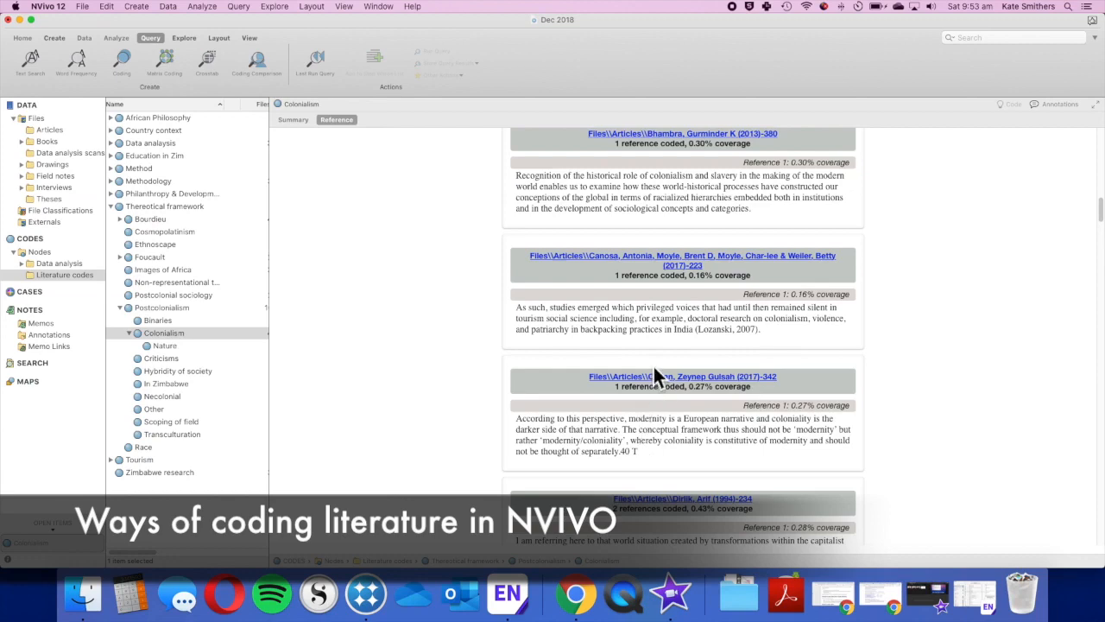
{"action": "scroll", "coordinate": [642, 420], "scroll_direction": "down", "scroll_amount": 3}
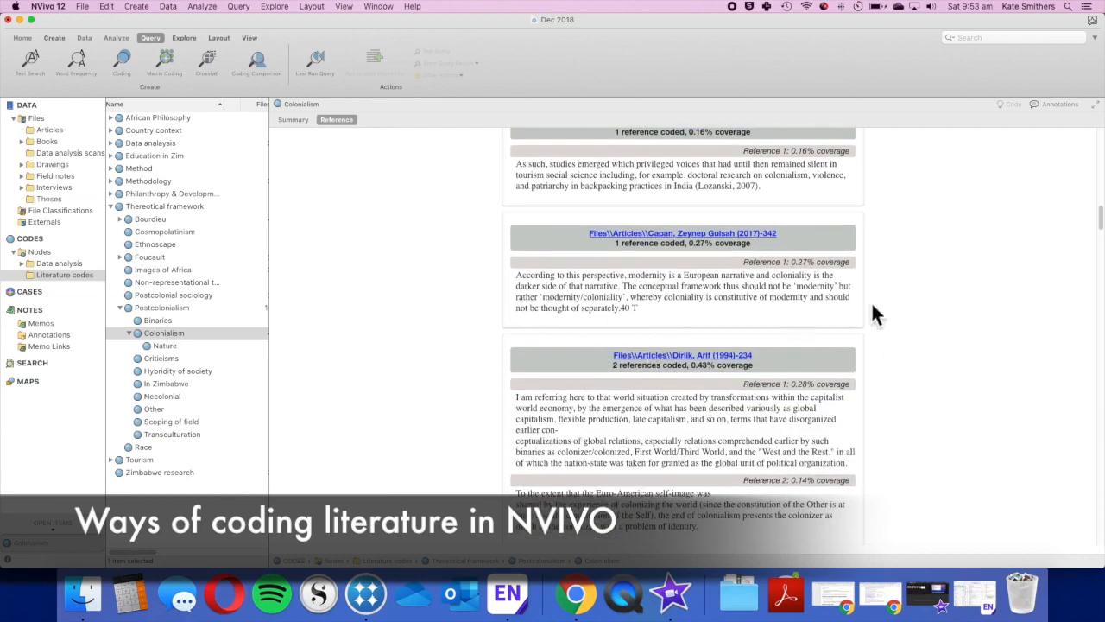
{"action": "scroll", "coordinate": [765, 233], "scroll_direction": "down", "scroll_amount": 8}
{"action": "scroll", "coordinate": [765, 234], "scroll_direction": "down", "scroll_amount": 7}
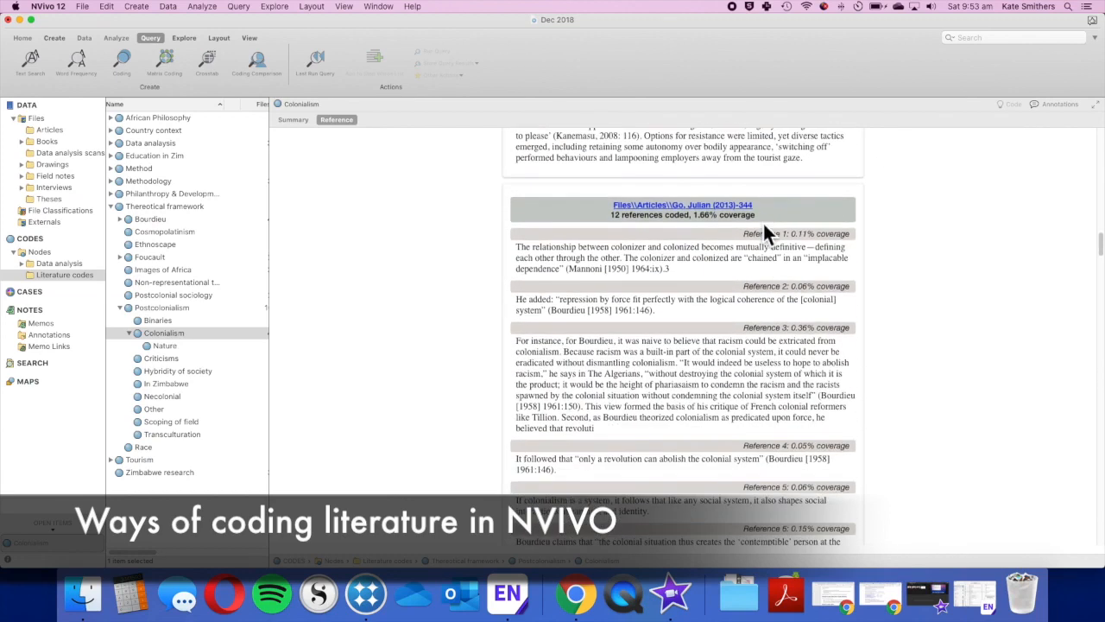
{"action": "scroll", "coordinate": [719, 313], "scroll_direction": "down", "scroll_amount": 20}
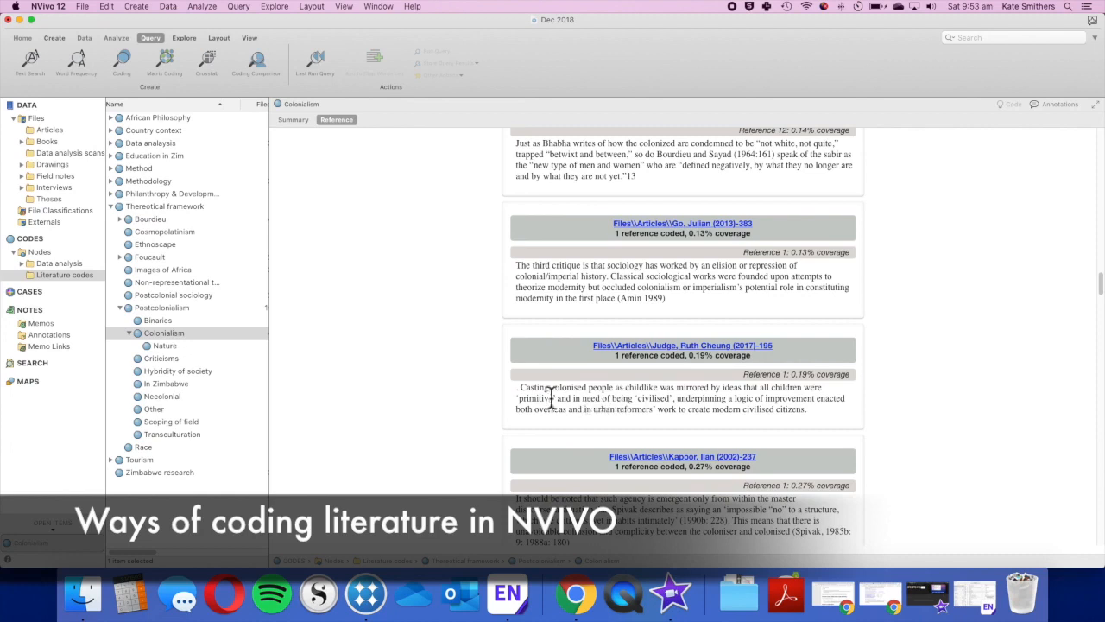
{"action": "scroll", "coordinate": [627, 393], "scroll_direction": "down", "scroll_amount": 3}
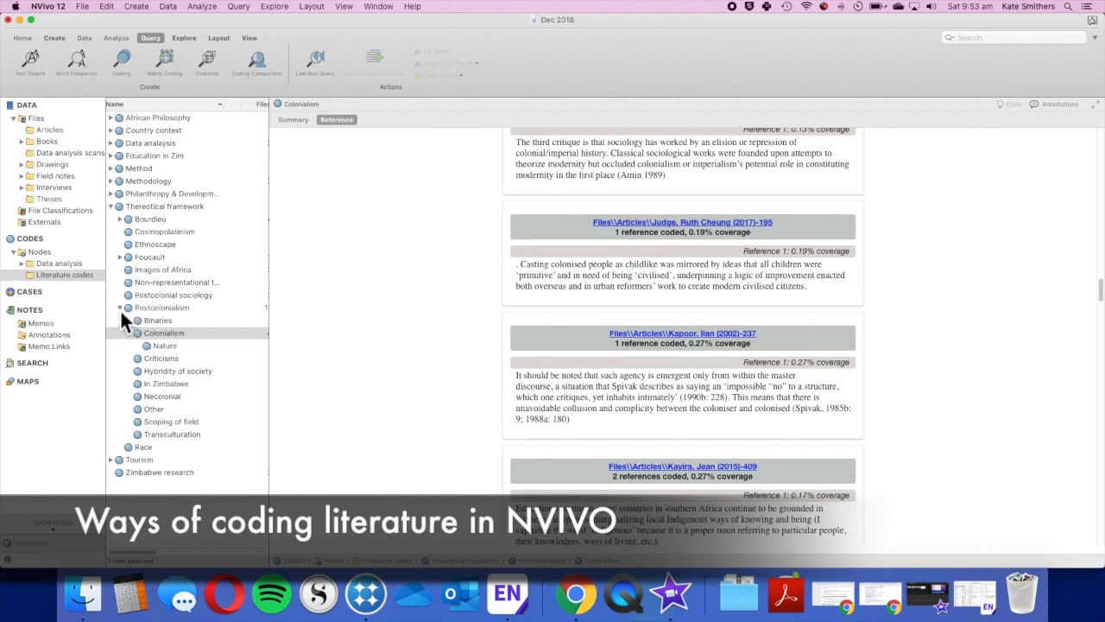
- Collapse the Postcolonialism and Thereotical framework nodes in the literature codes
{"action": "left_click", "coordinate": [121, 308]}
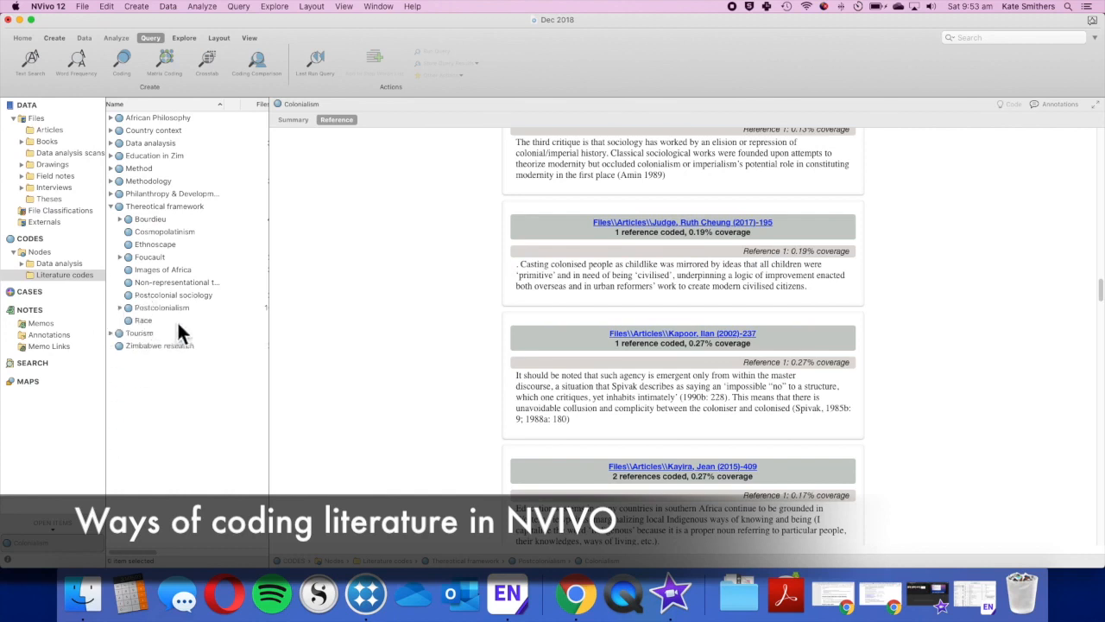
{"action": "left_click", "coordinate": [113, 207]}
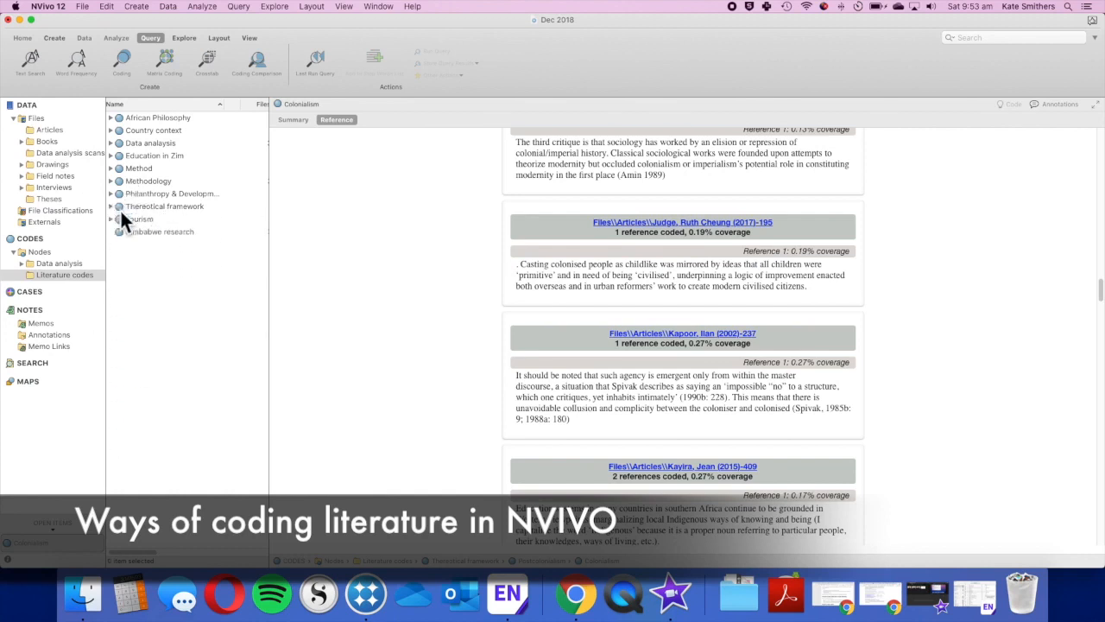
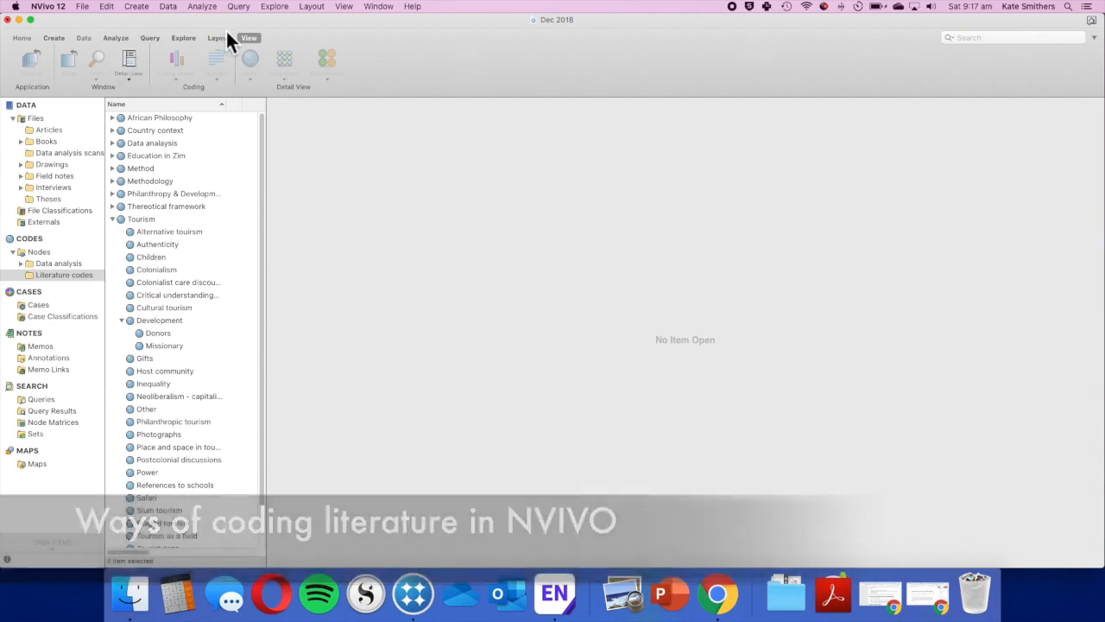
- Start a matrix coding query and open the Literature codes folder to choose its row items
{"action": "left_click", "coordinate": [183, 38]}
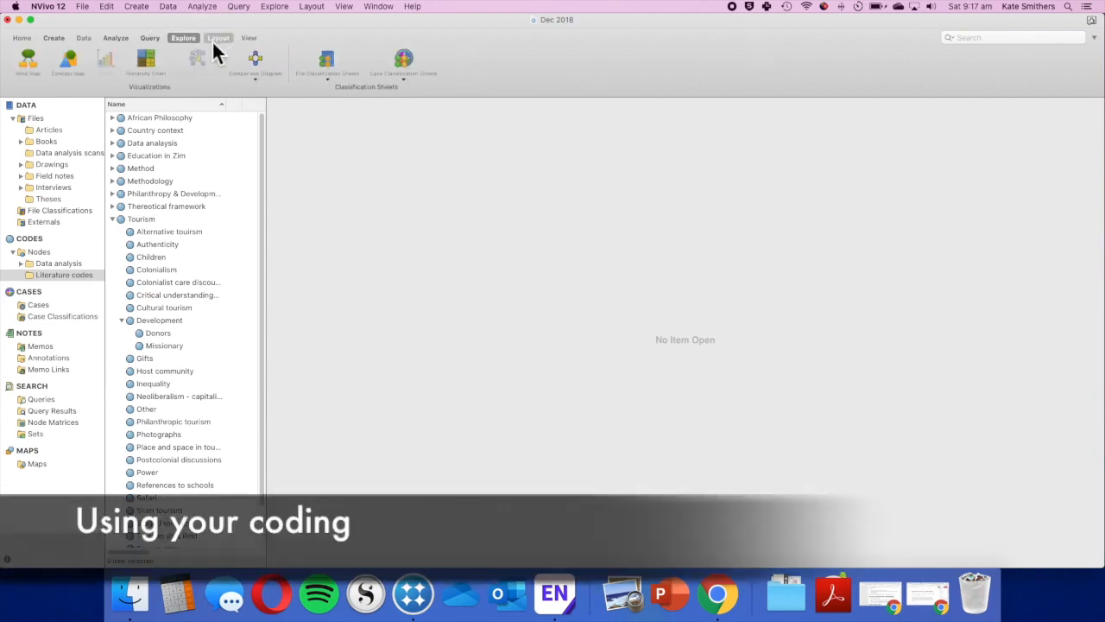
{"action": "left_click", "coordinate": [148, 39]}
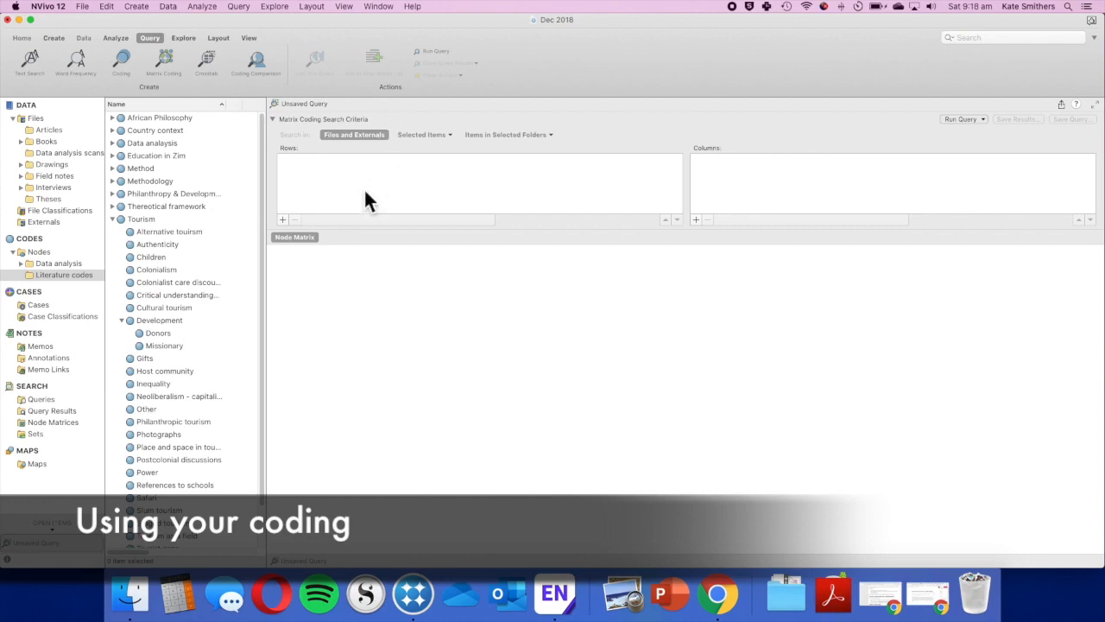
{"action": "left_click", "coordinate": [283, 221]}
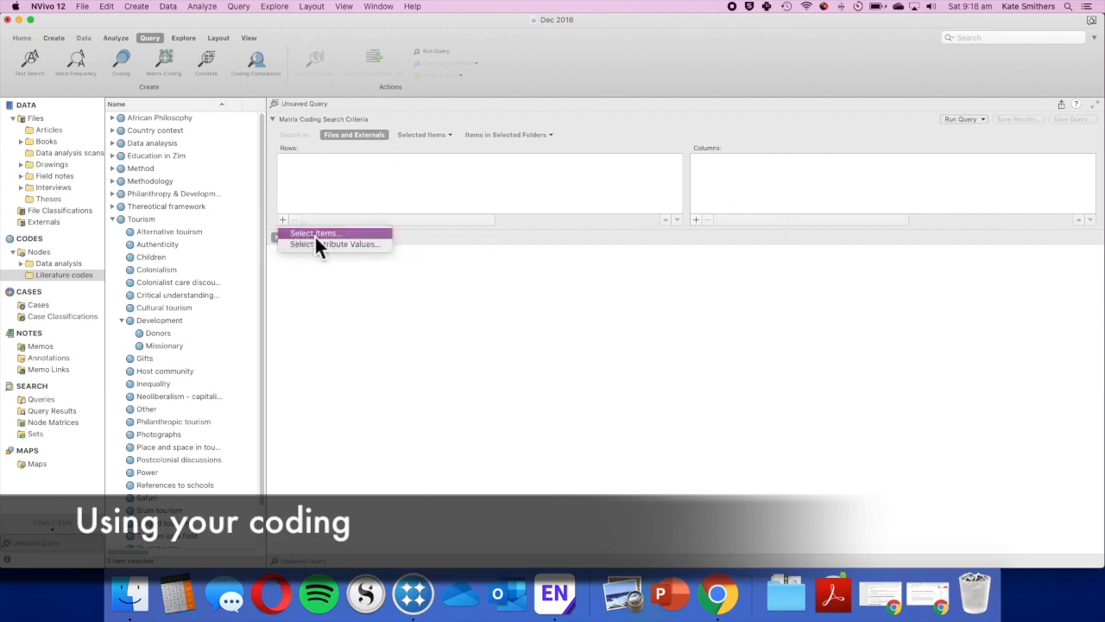
{"action": "left_click", "coordinate": [319, 234]}
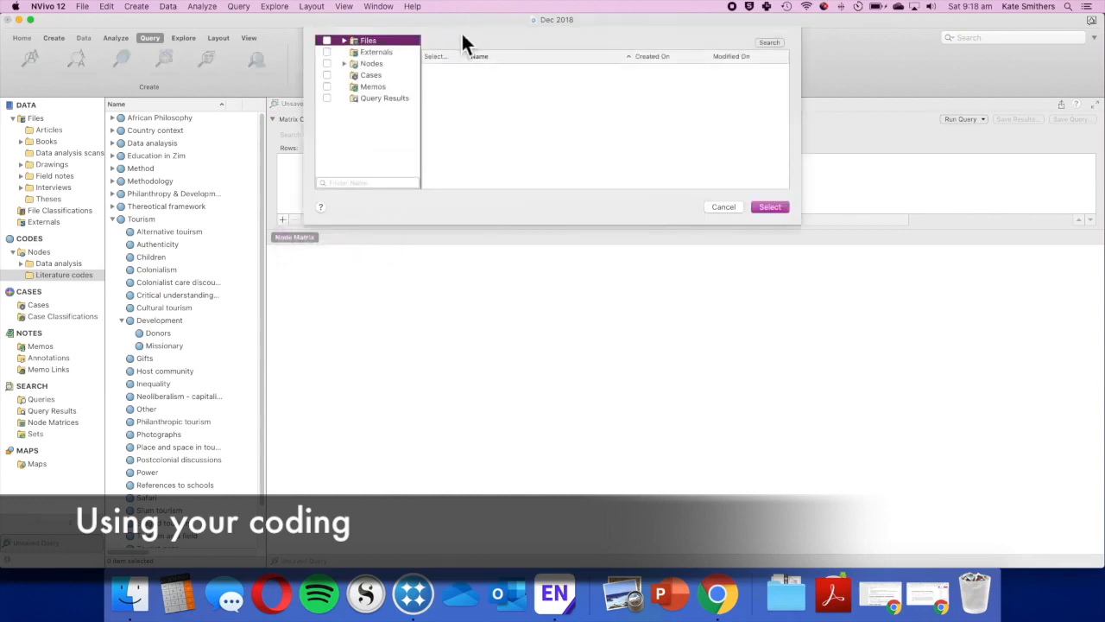
{"action": "left_click", "coordinate": [348, 65]}
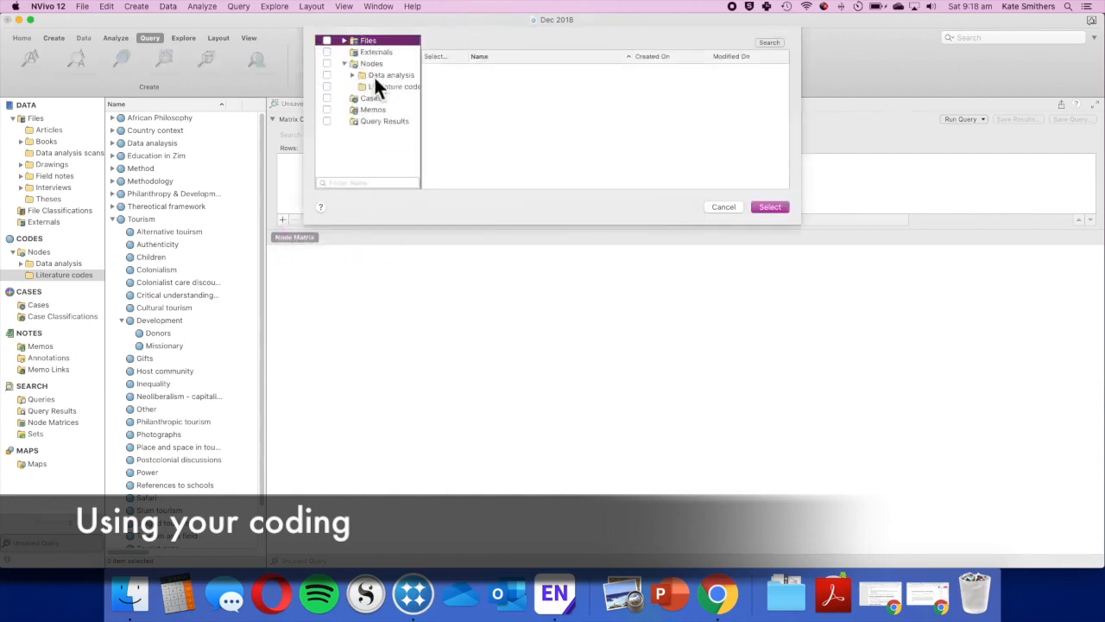
{"action": "left_click", "coordinate": [370, 86]}
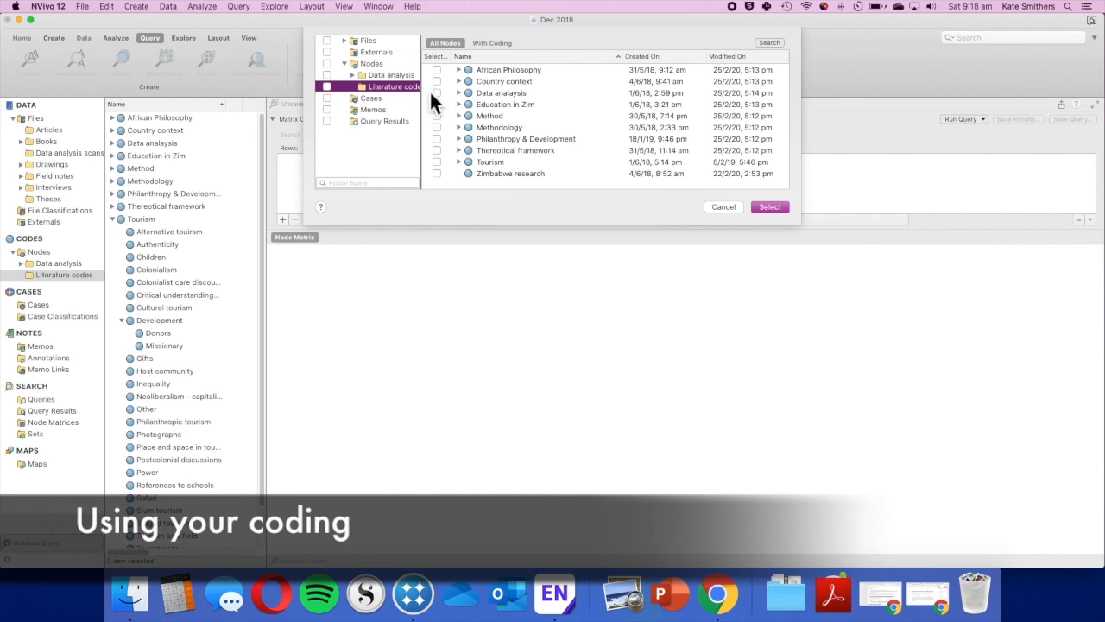
- Add the Tourism child nodes Volunteer Tourism, Tourism as a field, Philanthropic tourism, Cultural tourism and Alternative tourism as the query's rows
{"action": "left_click", "coordinate": [461, 161]}
{"action": "scroll", "coordinate": [501, 115], "scroll_direction": "down", "scroll_amount": 6}
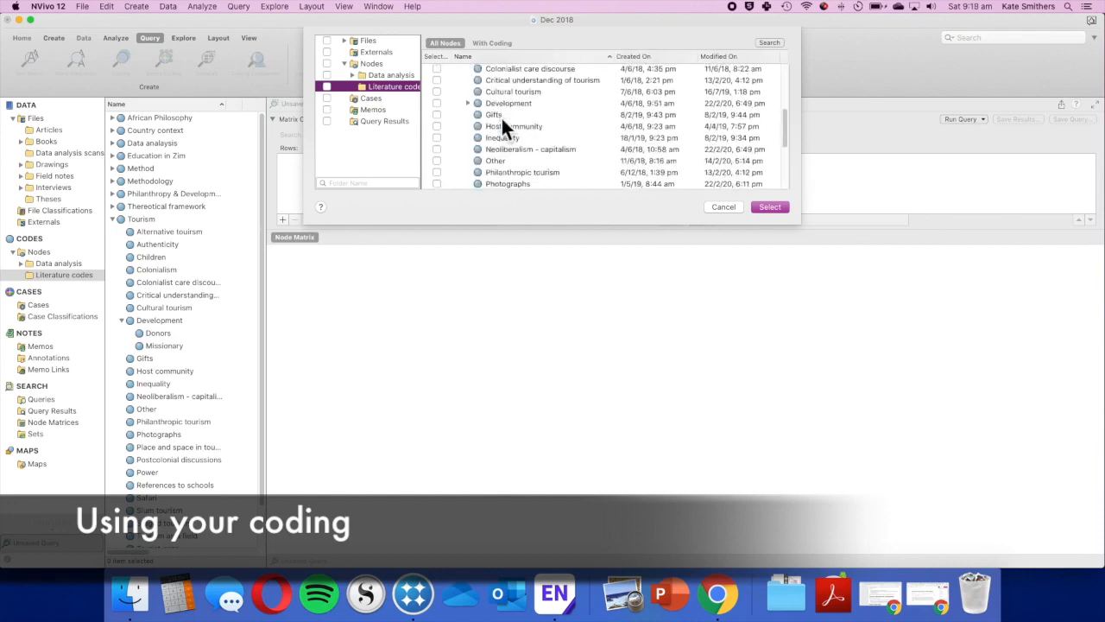
{"action": "scroll", "coordinate": [501, 116], "scroll_direction": "down", "scroll_amount": 3}
{"action": "left_click", "coordinate": [437, 160]}
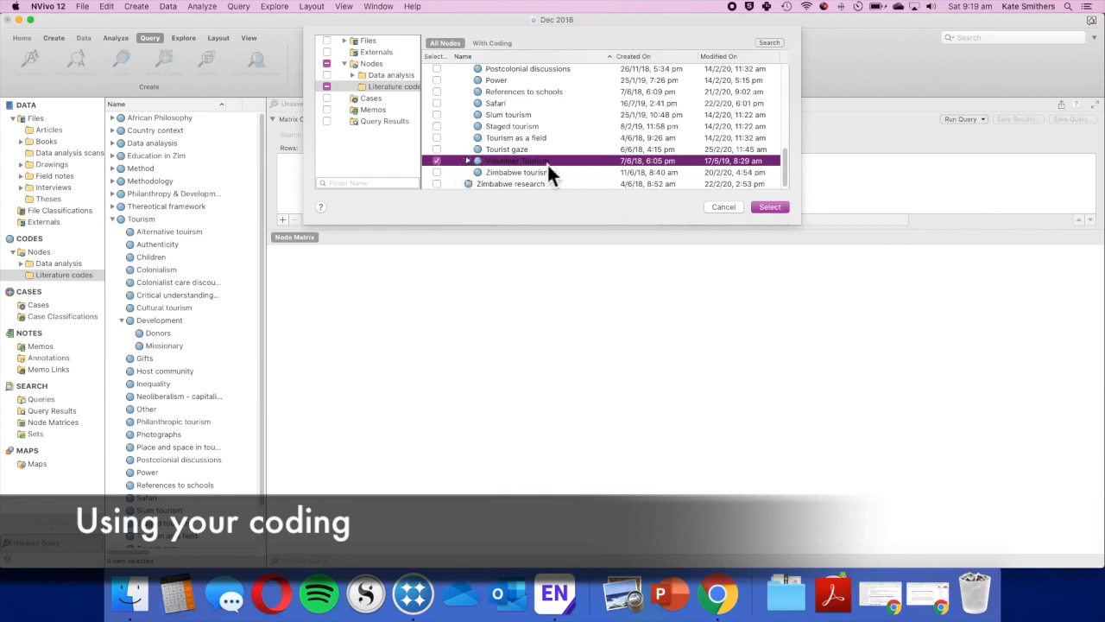
{"action": "left_click", "coordinate": [436, 138]}
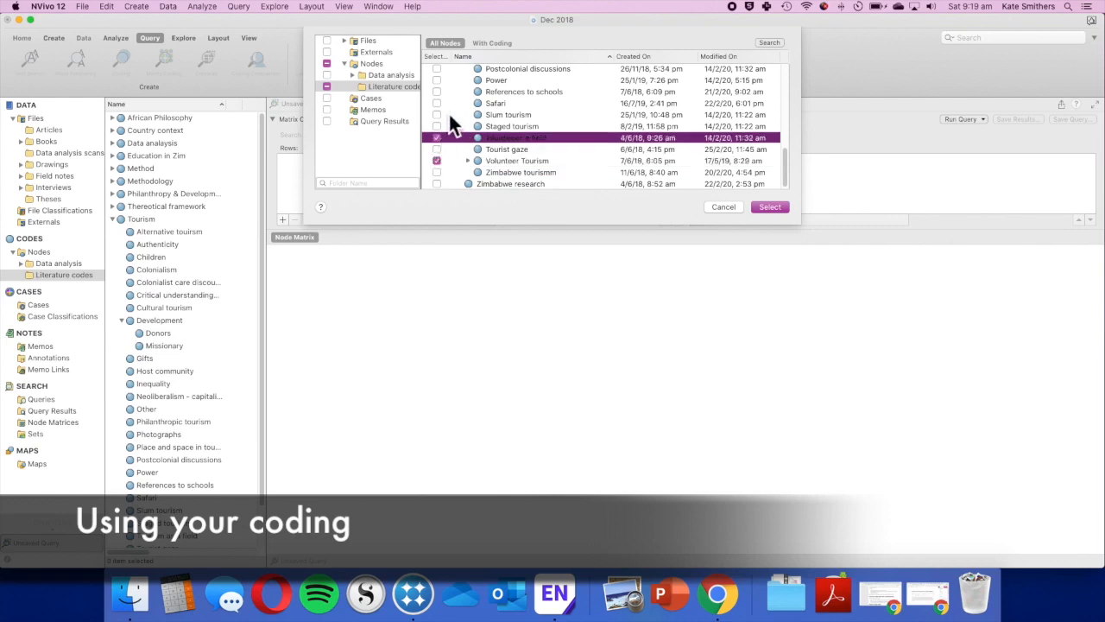
{"action": "scroll", "coordinate": [449, 125], "scroll_direction": "up", "scroll_amount": 3}
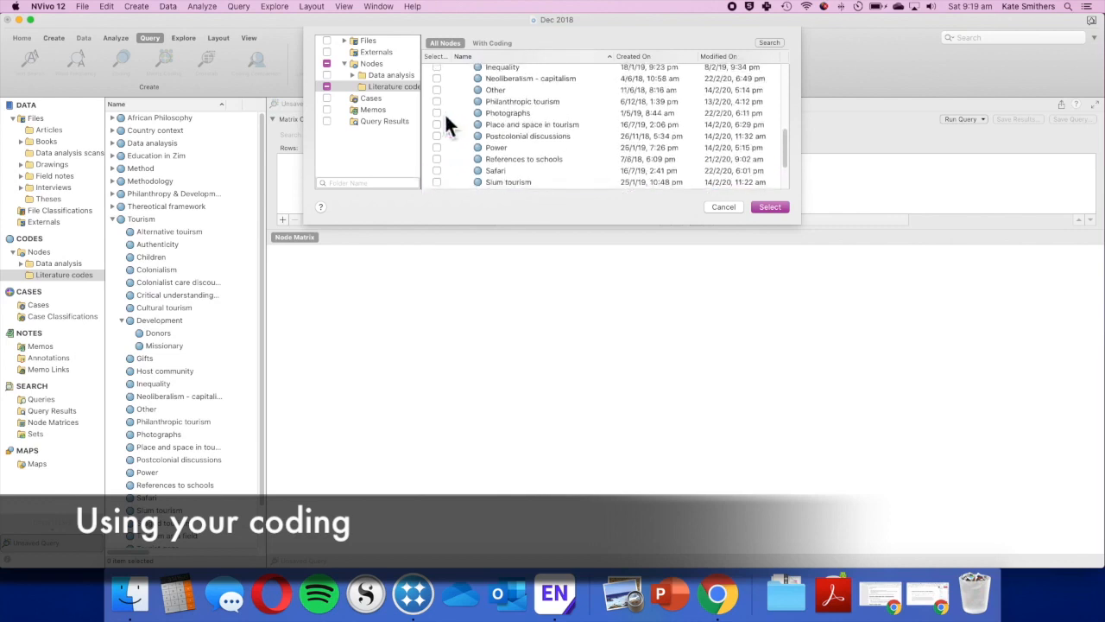
{"action": "left_click", "coordinate": [439, 103]}
{"action": "scroll", "coordinate": [476, 107], "scroll_direction": "up", "scroll_amount": 3}
{"action": "scroll", "coordinate": [478, 110], "scroll_direction": "up", "scroll_amount": 2}
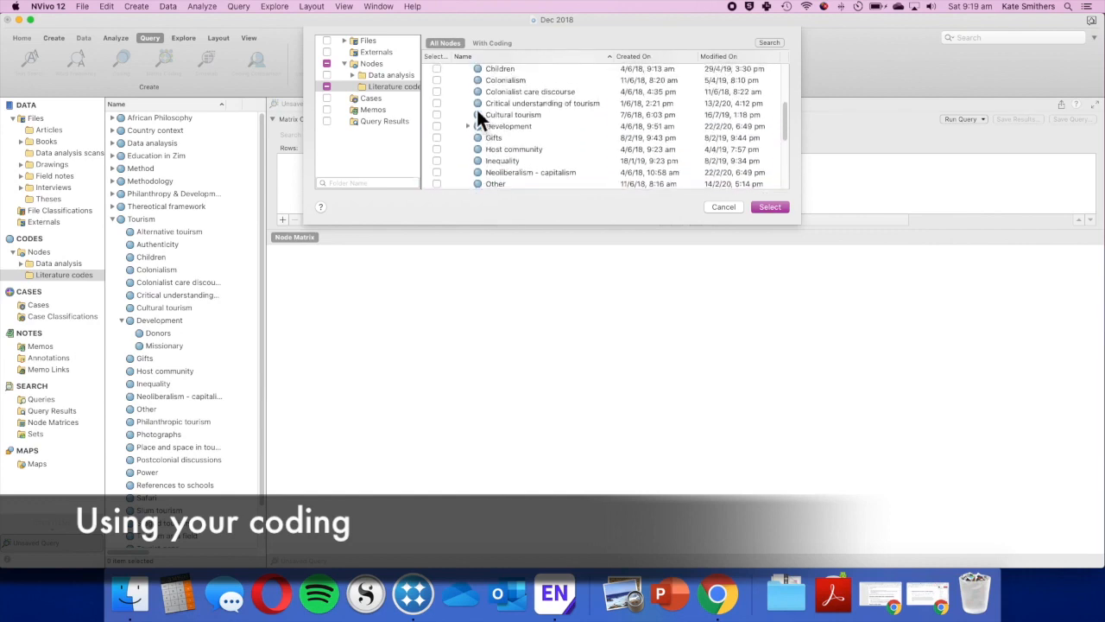
{"action": "left_click", "coordinate": [440, 118]}
{"action": "scroll", "coordinate": [443, 111], "scroll_direction": "up", "scroll_amount": 2}
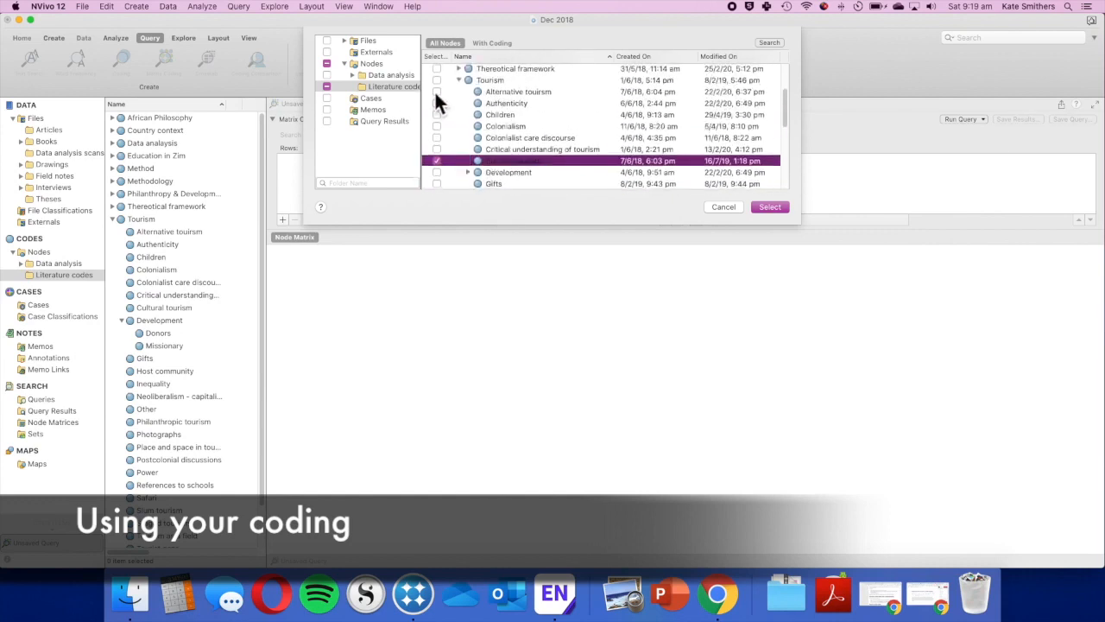
{"action": "left_click", "coordinate": [436, 91]}
{"action": "left_click", "coordinate": [768, 207]}
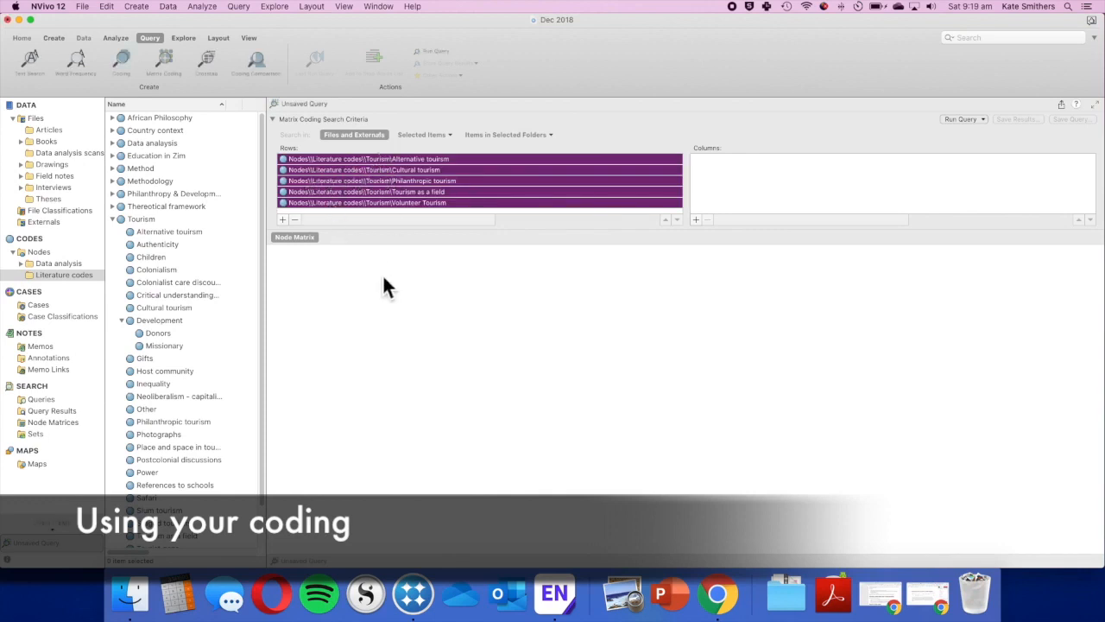
- Start choosing the column items from Literature codes and expand the Thereotical framework and Postcolonialism nodes
{"action": "left_click", "coordinate": [701, 218]}
{"action": "left_click", "coordinate": [720, 230]}
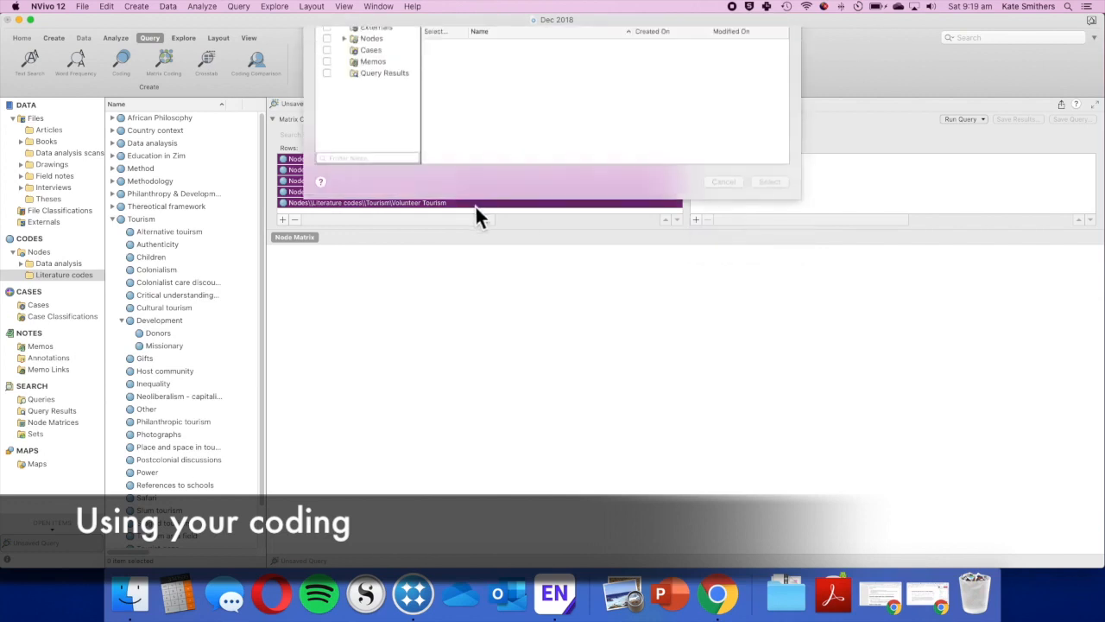
{"action": "left_click", "coordinate": [346, 64]}
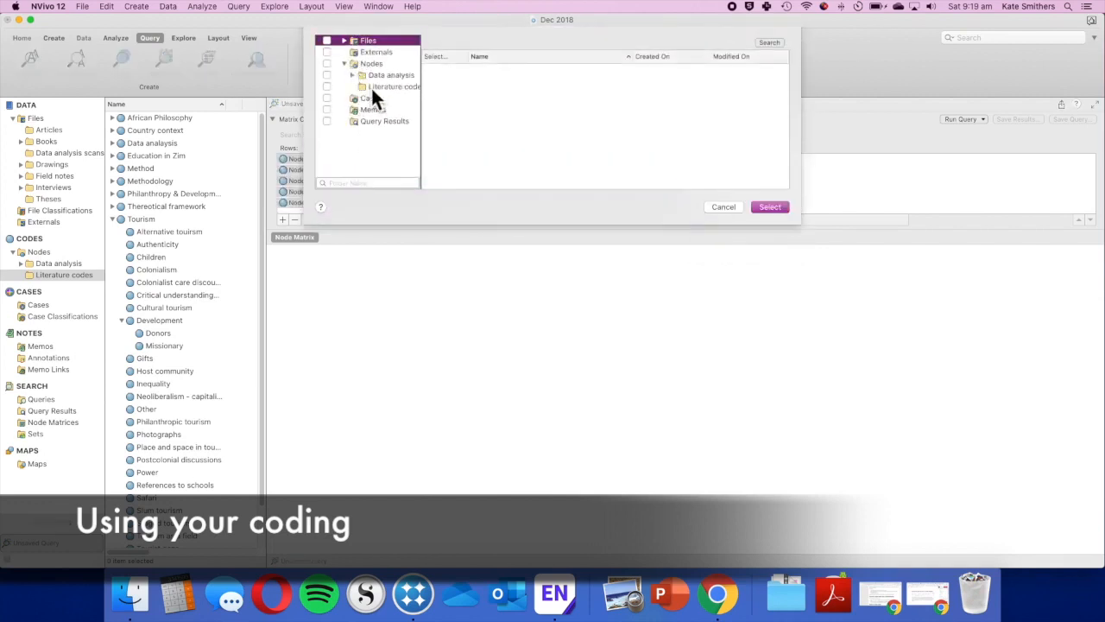
{"action": "left_click", "coordinate": [371, 85]}
{"action": "left_click", "coordinate": [462, 151]}
{"action": "scroll", "coordinate": [479, 130], "scroll_direction": "down", "scroll_amount": 5}
{"action": "left_click", "coordinate": [468, 148]}
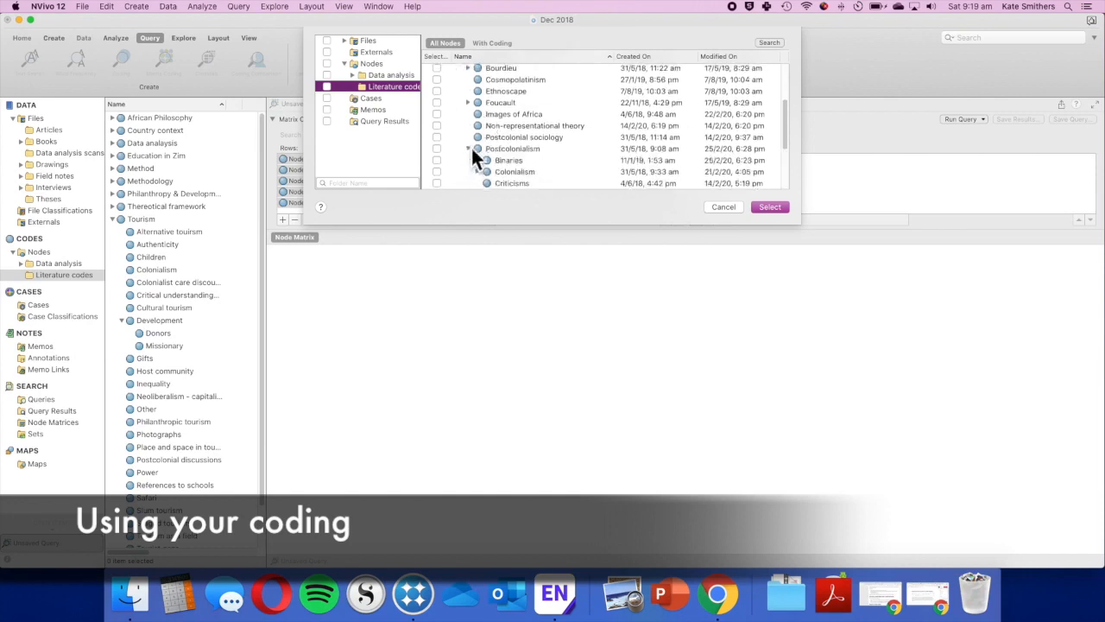
- Select every node under Postcolonialism from Binaries to Transculturation as column items, including Colonialism's child node Nature
{"action": "scroll", "coordinate": [466, 149], "scroll_direction": "down", "scroll_amount": 3}
{"action": "left_click", "coordinate": [438, 109]}
{"action": "left_click", "coordinate": [439, 121]}
{"action": "left_click", "coordinate": [439, 143]}
{"action": "left_click", "coordinate": [438, 132]}
{"action": "left_click", "coordinate": [476, 121]}
{"action": "left_click", "coordinate": [438, 134]}
{"action": "scroll", "coordinate": [445, 140], "scroll_direction": "down", "scroll_amount": 2}
{"action": "scroll", "coordinate": [446, 141], "scroll_direction": "down", "scroll_amount": 1}
{"action": "left_click", "coordinate": [437, 124]}
{"action": "left_click", "coordinate": [437, 135]}
{"action": "left_click", "coordinate": [437, 146]}
{"action": "left_click", "coordinate": [437, 159]}
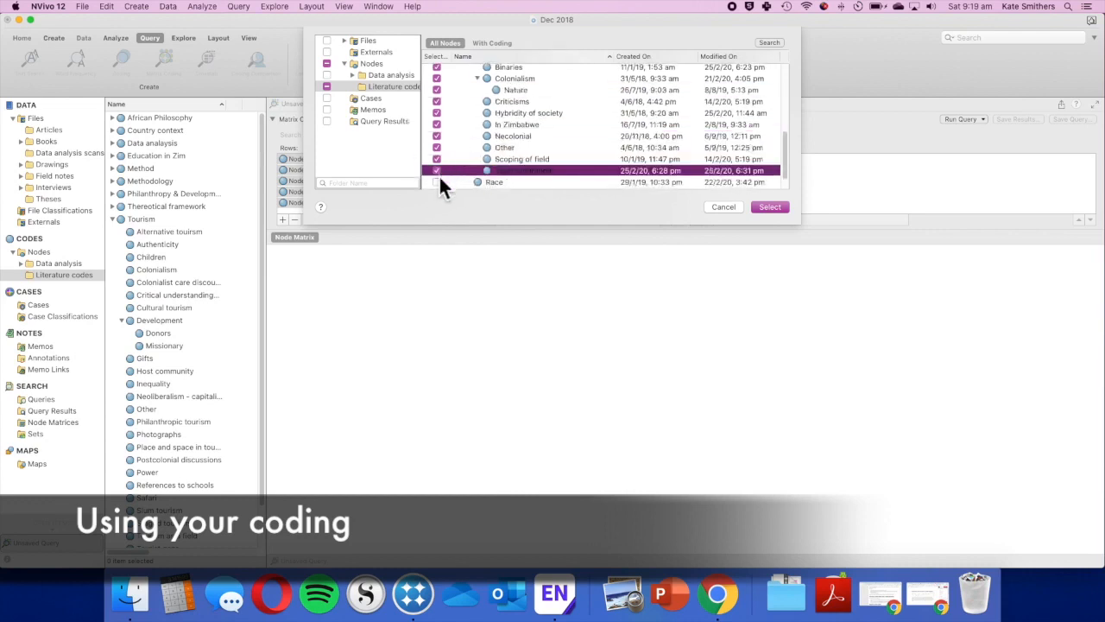
{"action": "scroll", "coordinate": [511, 139], "scroll_direction": "down", "scroll_amount": 2}
{"action": "scroll", "coordinate": [511, 136], "scroll_direction": "up", "scroll_amount": 6}
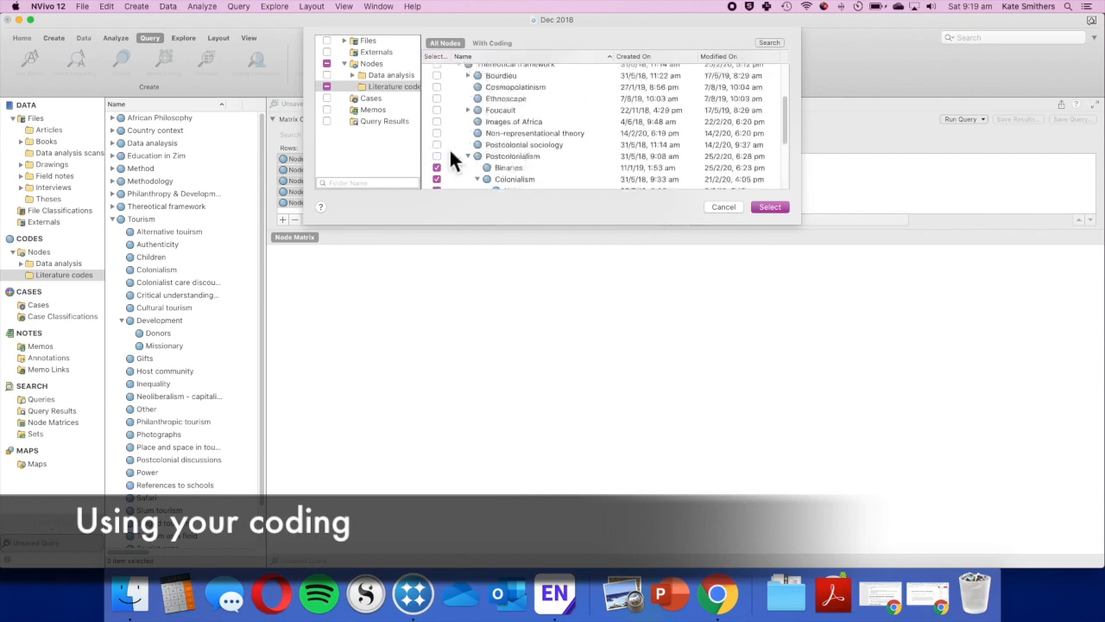
- Include Postcolonialism, Postcolonial sociology, Non-representational theory, Images of Africa, Foucault, Ethnoscape and Cosmopolitanism in the columns and run the query
{"action": "left_click", "coordinate": [437, 157]}
{"action": "left_click", "coordinate": [437, 144]}
{"action": "left_click", "coordinate": [438, 133]}
{"action": "left_click", "coordinate": [441, 124]}
{"action": "left_click", "coordinate": [440, 113]}
{"action": "scroll", "coordinate": [439, 113], "scroll_direction": "up", "scroll_amount": 1}
{"action": "left_click", "coordinate": [438, 109]}
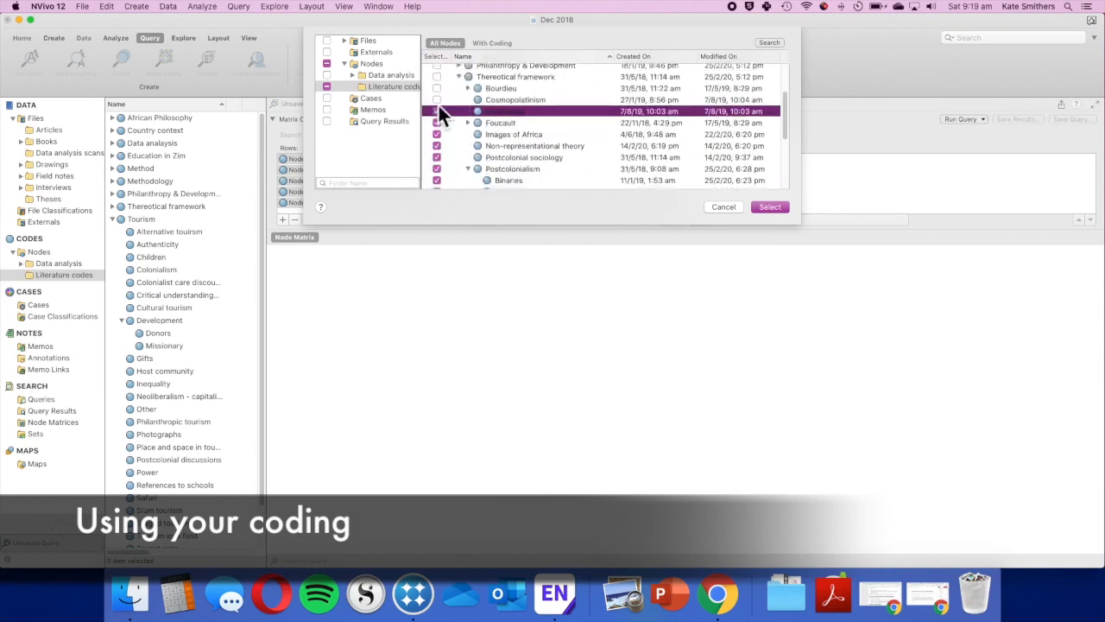
{"action": "left_click", "coordinate": [777, 208]}
{"action": "scroll", "coordinate": [748, 191], "scroll_direction": "up", "scroll_amount": 5}
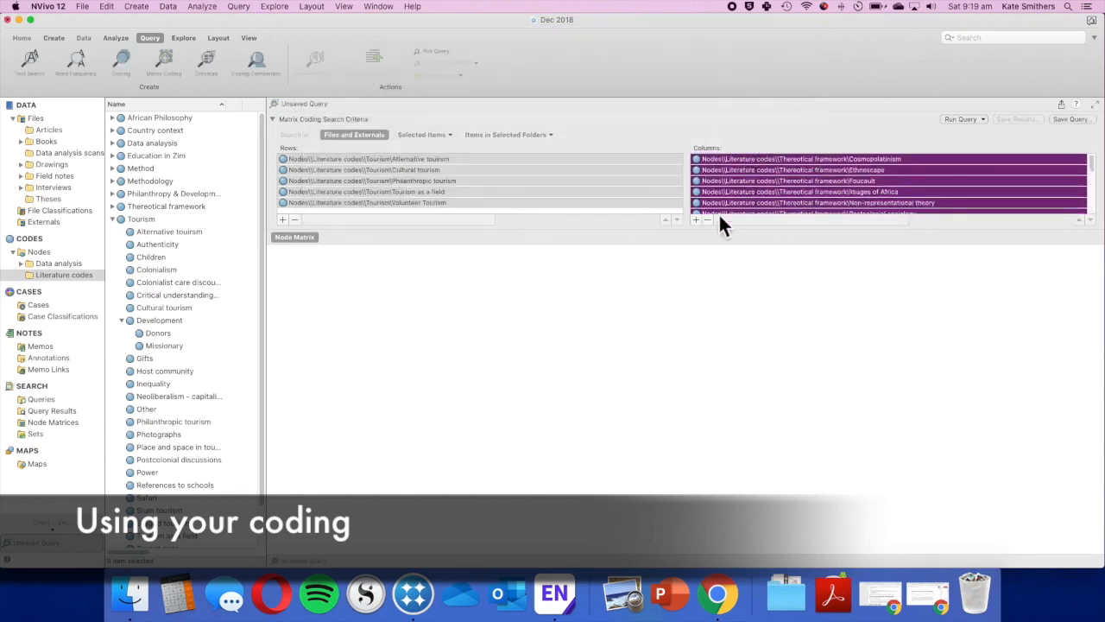
{"action": "left_click", "coordinate": [967, 119]}
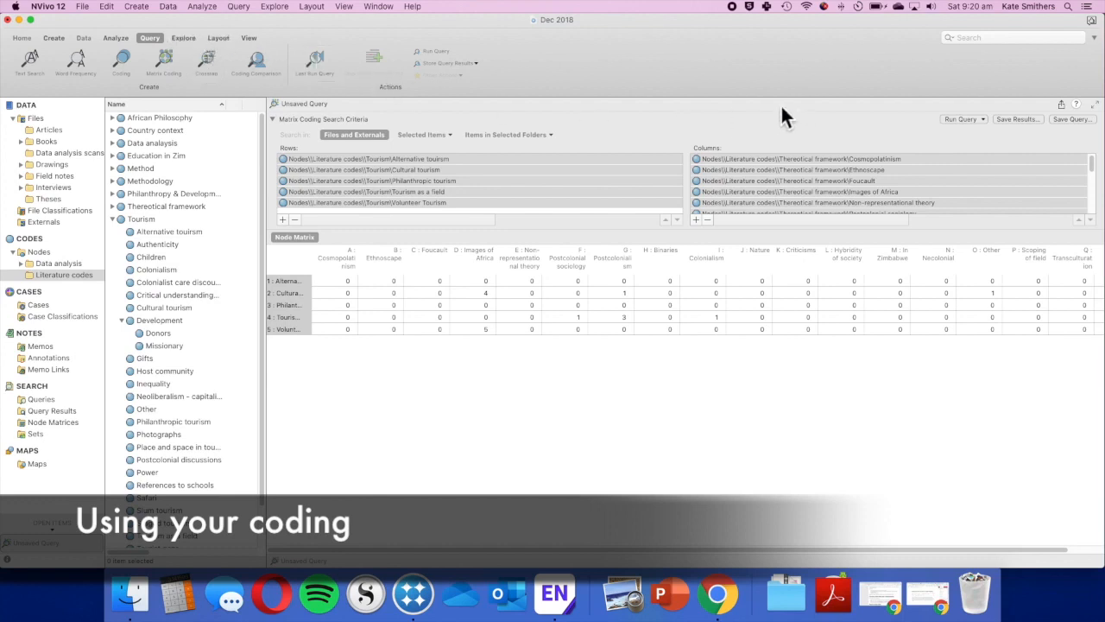
- Try Blue-White and Red-Yellow-Green shading on the node matrix cells
{"action": "left_click", "coordinate": [247, 39]}
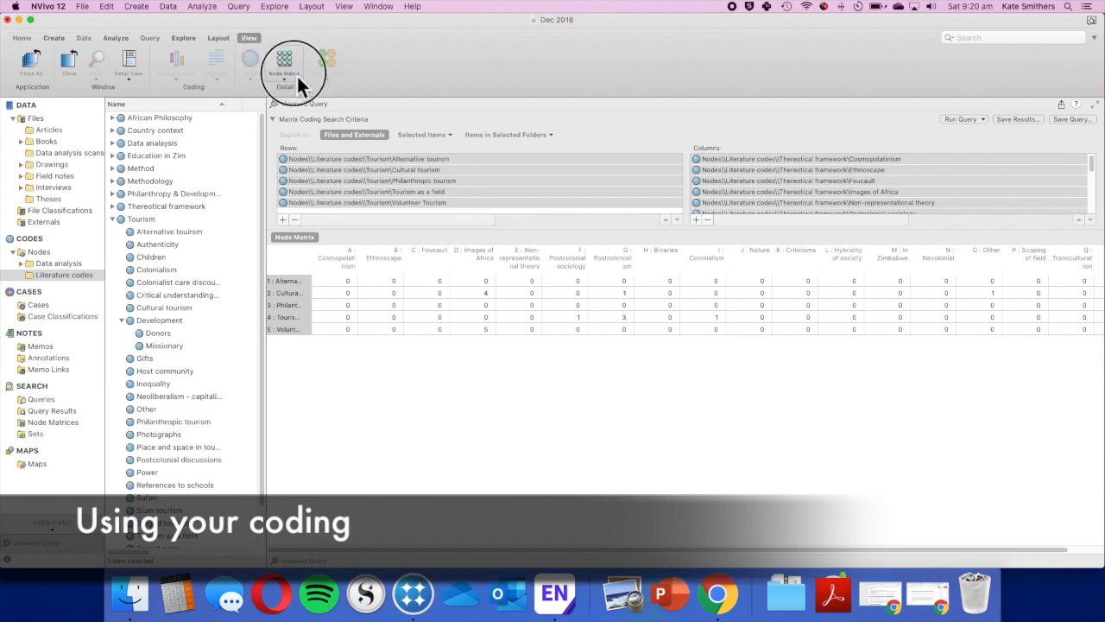
{"action": "left_click", "coordinate": [296, 74]}
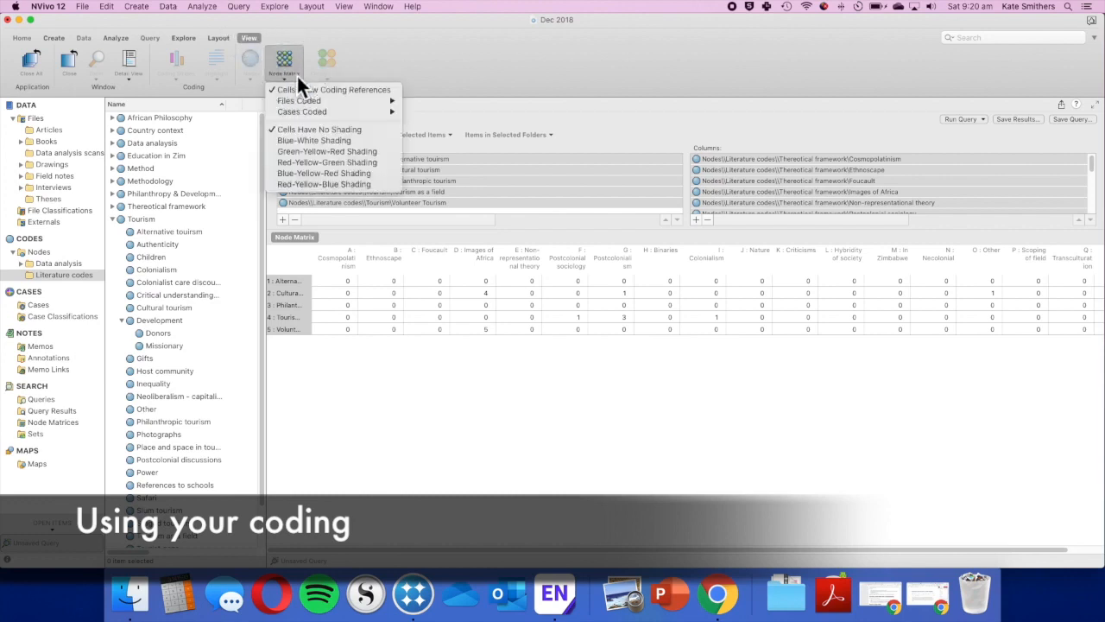
{"action": "left_click", "coordinate": [354, 141]}
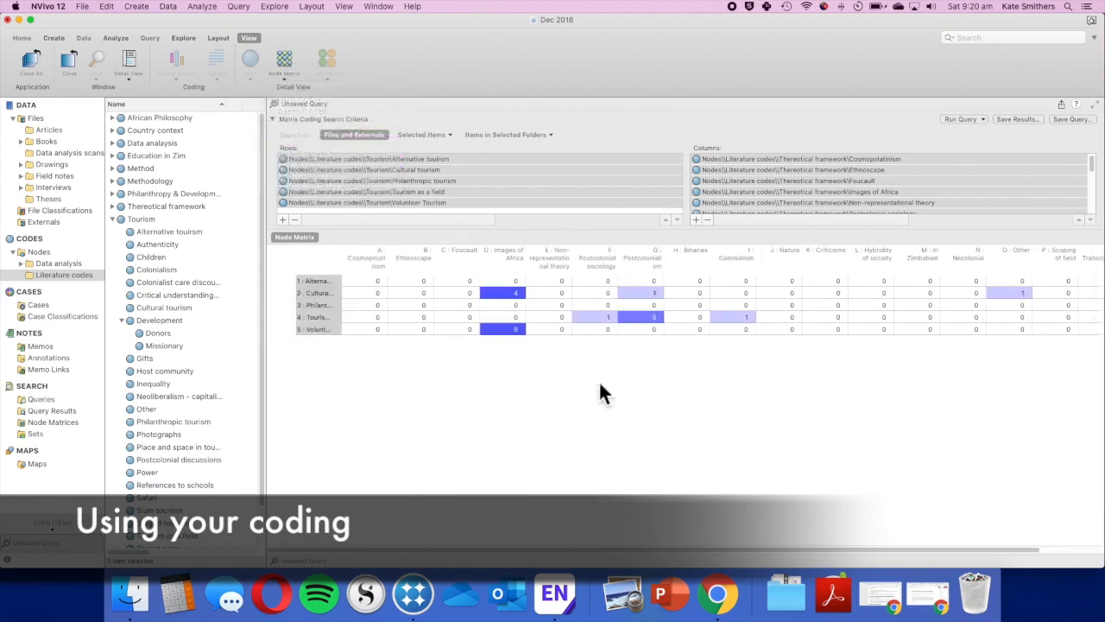
{"action": "left_click", "coordinate": [299, 72]}
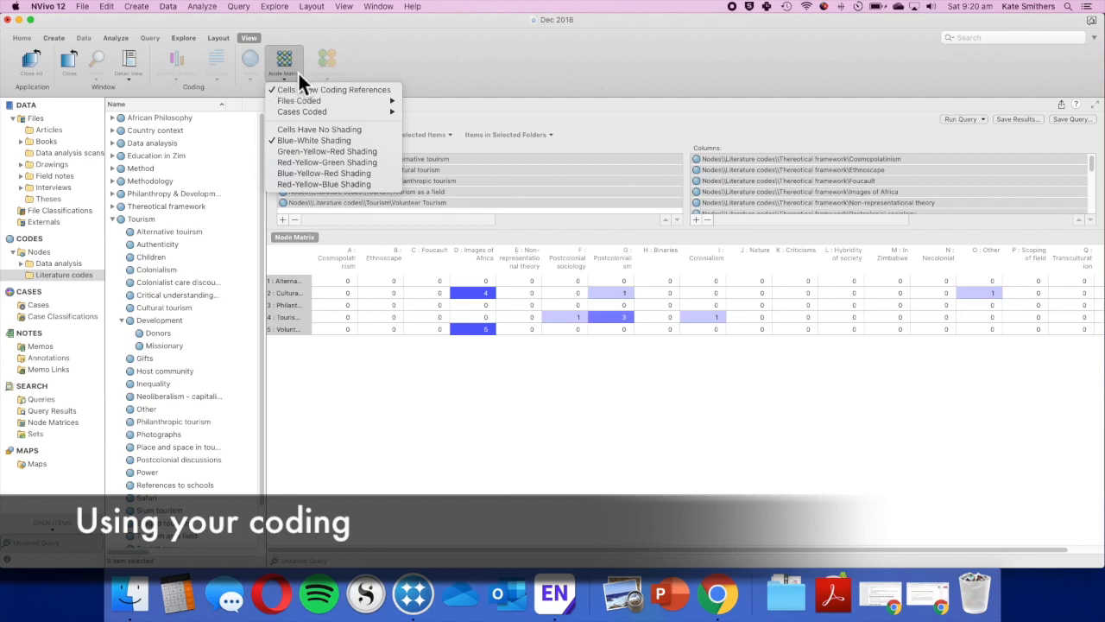
{"action": "left_click", "coordinate": [341, 163]}
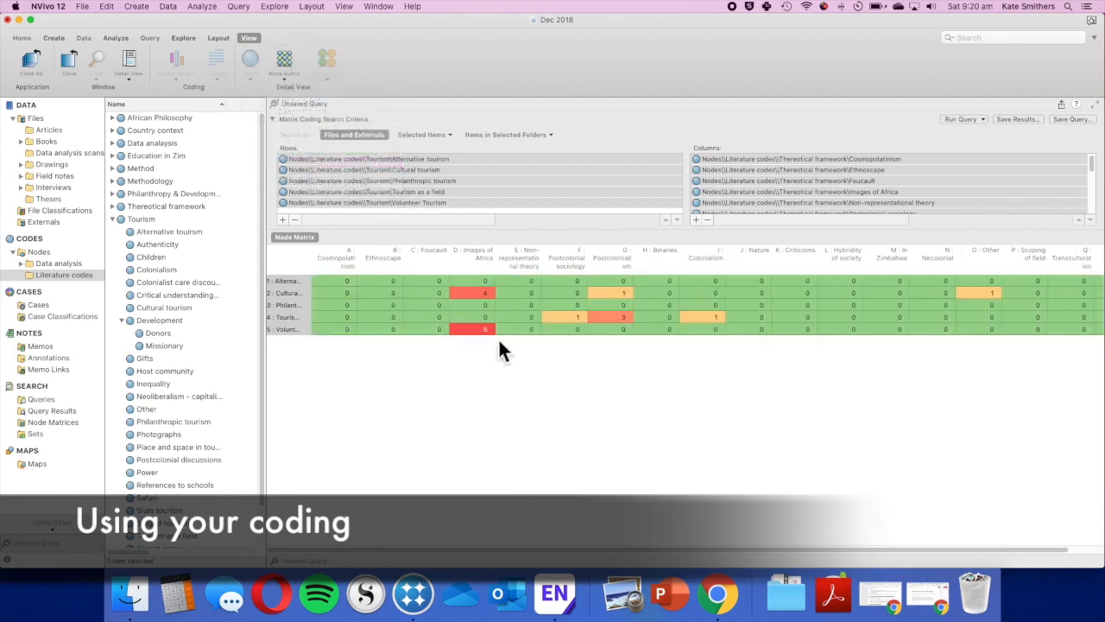
- Apply Green-Yellow-Red shading to the node matrix and widen the row name column to show the full node names
{"action": "left_click", "coordinate": [282, 74]}
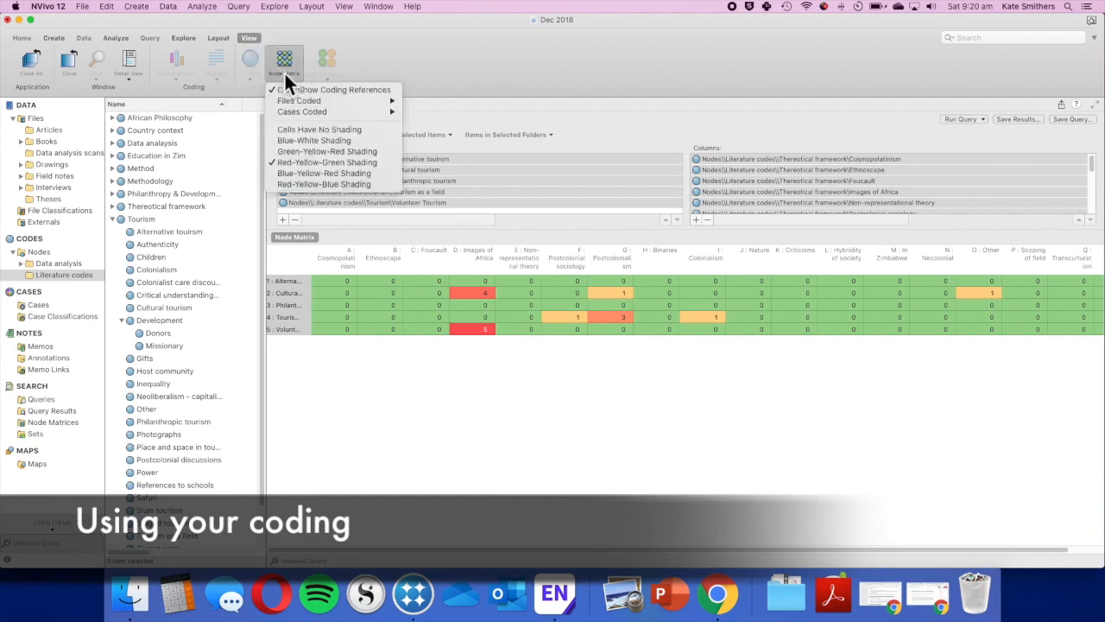
{"action": "left_click", "coordinate": [326, 152]}
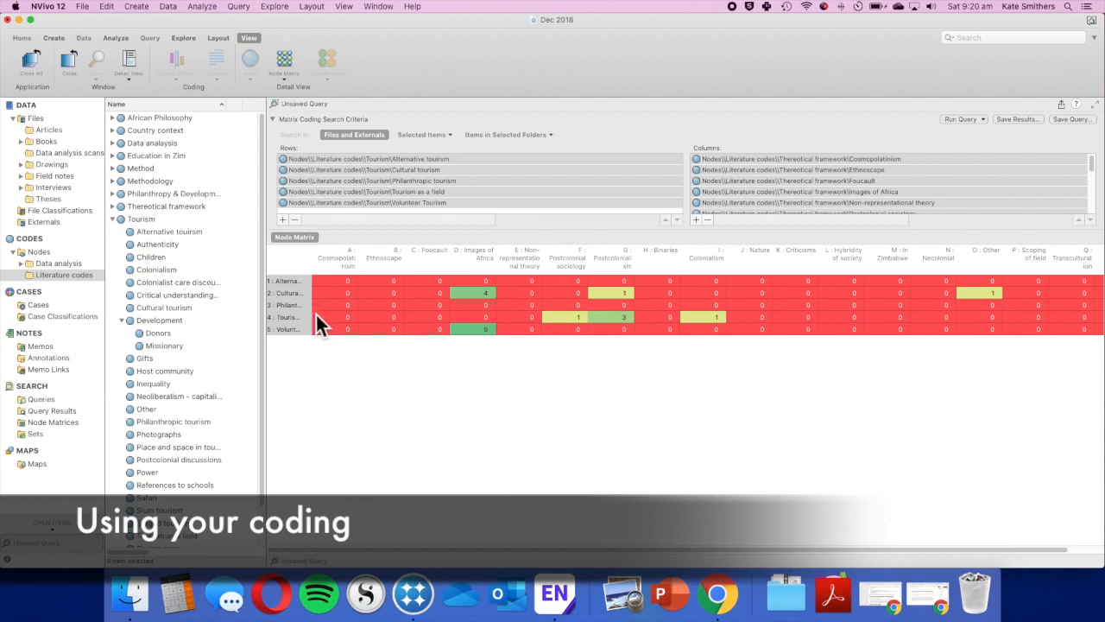
{"action": "left_click_drag", "start_coordinate": [325, 267], "coordinate": [351, 267]}
- Open the cell where Volunteer Tourism meets Images of Africa, review its references and summary, and return to the query matrix
{"action": "double_click", "coordinate": [528, 332]}
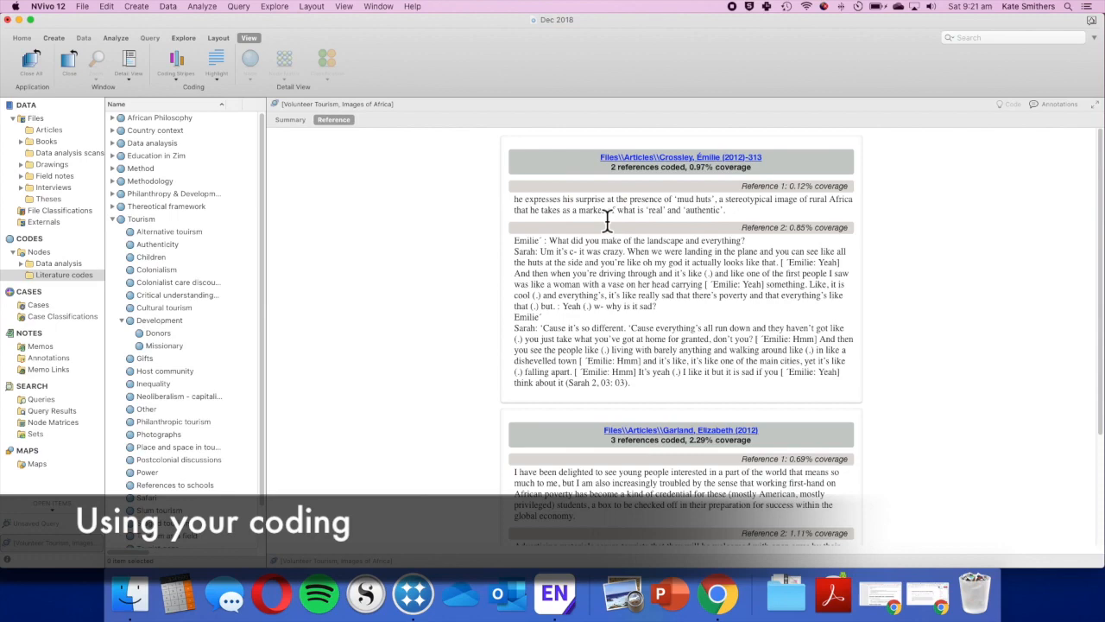
{"action": "scroll", "coordinate": [621, 227], "scroll_direction": "down", "scroll_amount": 5}
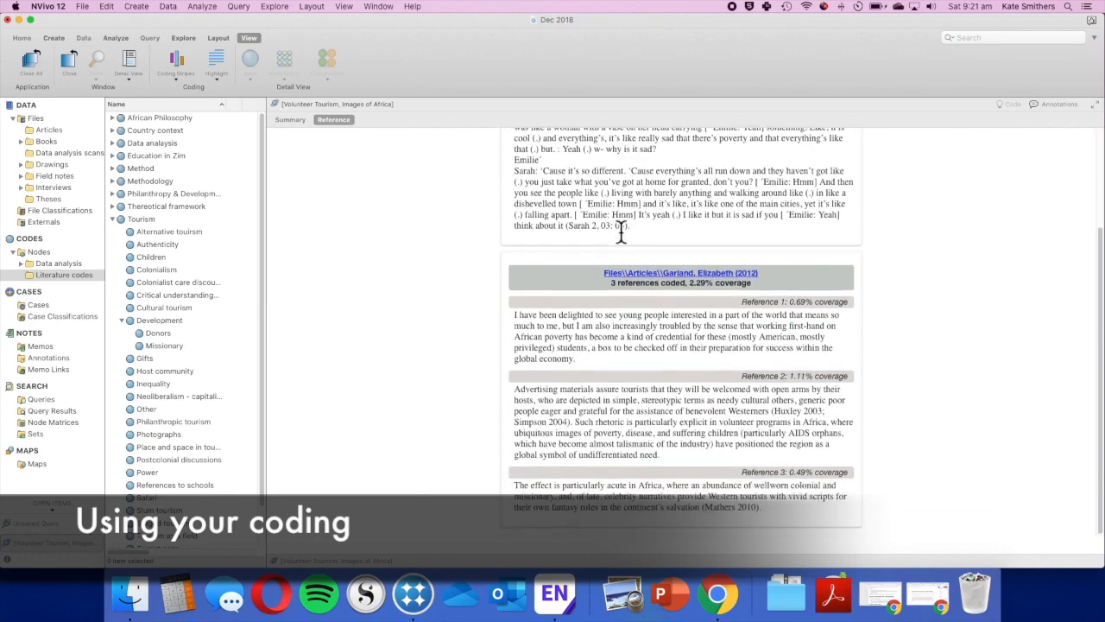
{"action": "scroll", "coordinate": [621, 227], "scroll_direction": "up", "scroll_amount": 5}
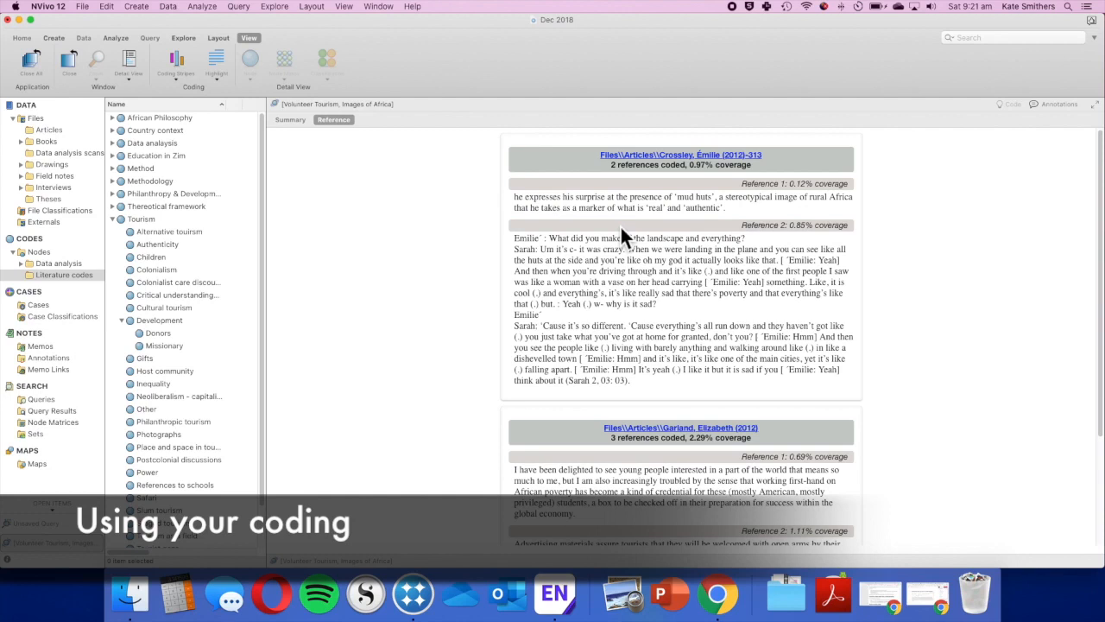
{"action": "left_click", "coordinate": [297, 120]}
{"action": "left_click", "coordinate": [334, 119]}
{"action": "left_click", "coordinate": [78, 526]}
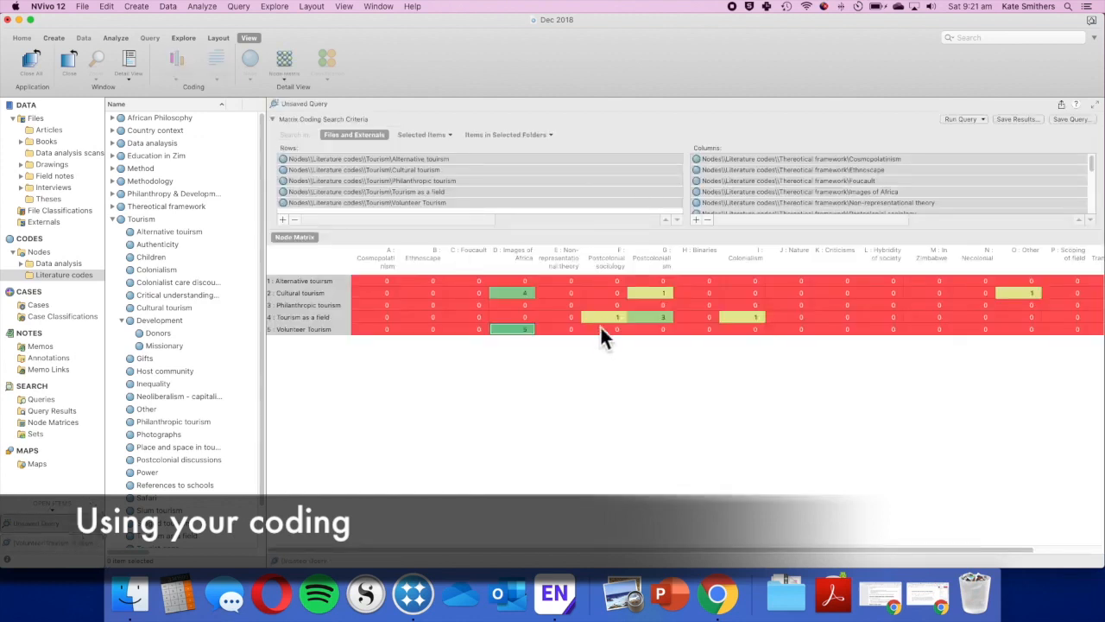
- Open the cell where Cultural tourism meets Images of Africa, review its references, then close the open cell results to return to the matrix
{"action": "scroll", "coordinate": [552, 334], "scroll_direction": "right", "scroll_amount": 3}
{"action": "scroll", "coordinate": [984, 291], "scroll_direction": "right", "scroll_amount": 3}
{"action": "scroll", "coordinate": [984, 291], "scroll_direction": "left", "scroll_amount": 4}
{"action": "double_click", "coordinate": [526, 294]}
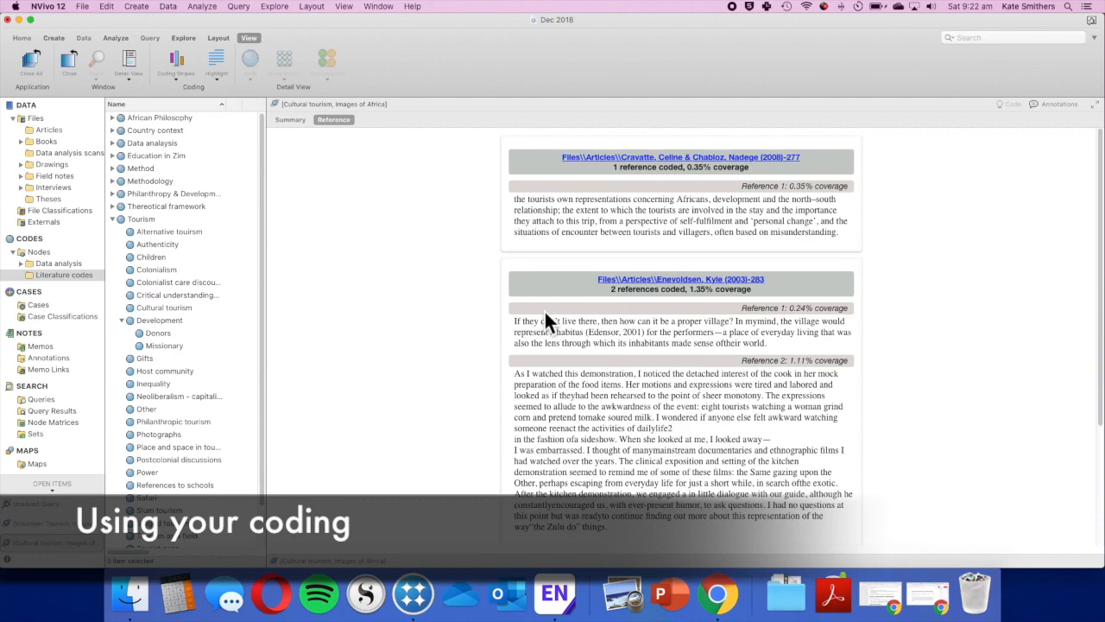
{"action": "scroll", "coordinate": [653, 307], "scroll_direction": "down", "scroll_amount": 5}
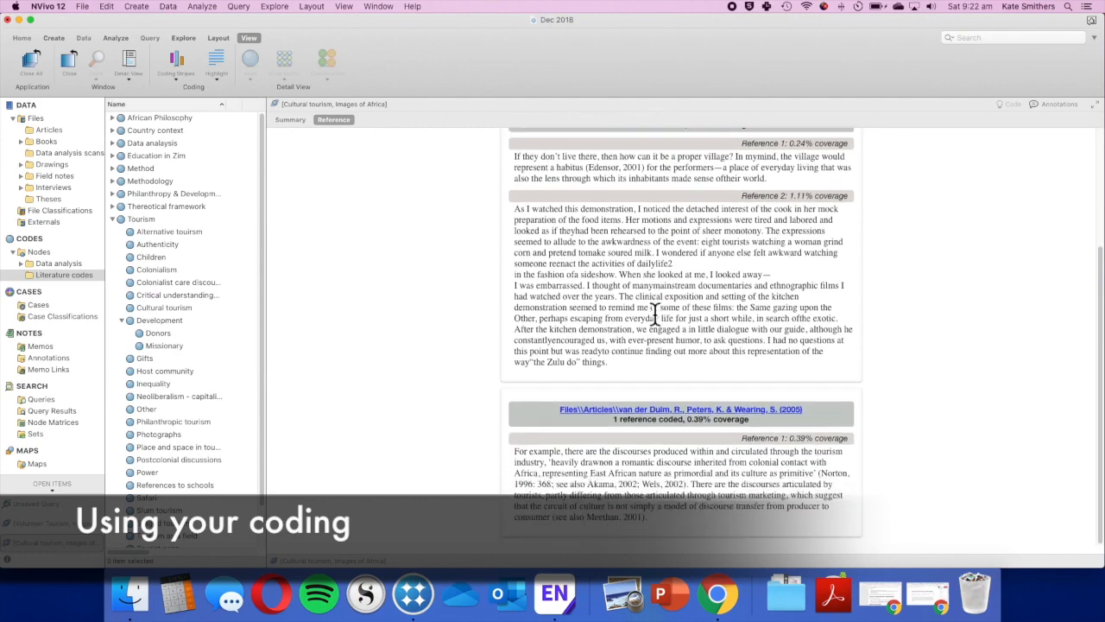
{"action": "scroll", "coordinate": [654, 310], "scroll_direction": "up", "scroll_amount": 5}
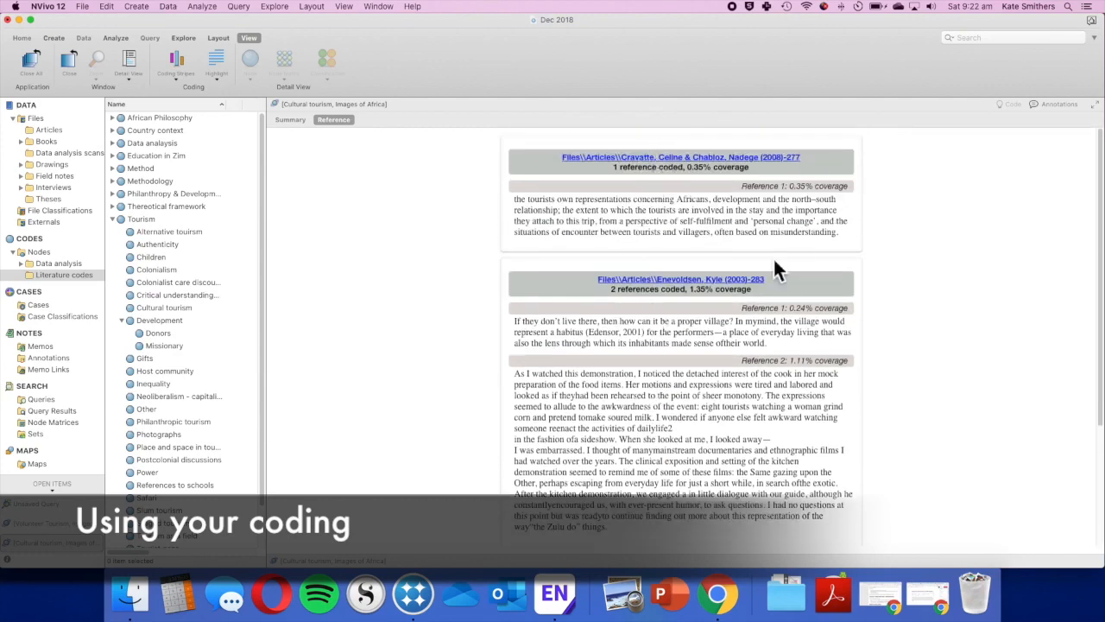
{"action": "scroll", "coordinate": [827, 414], "scroll_direction": "down", "scroll_amount": 5}
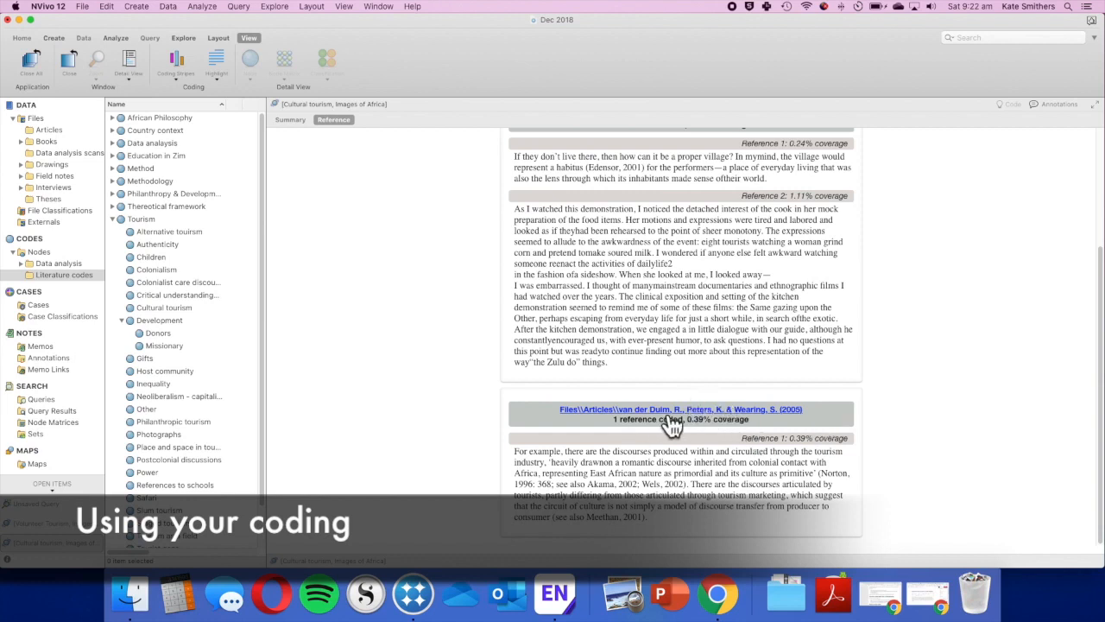
{"action": "left_click", "coordinate": [94, 545]}
{"action": "left_click", "coordinate": [97, 544]}
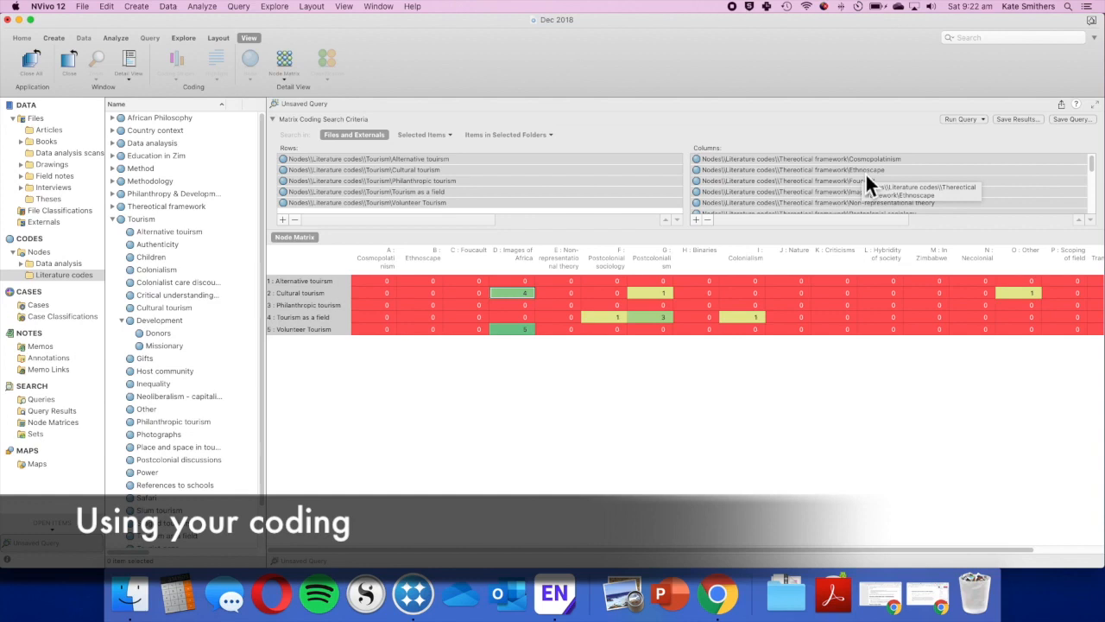
- Clear all nodes from the columns and rows of the matrix coding criteria
{"action": "left_click", "coordinate": [707, 220]}
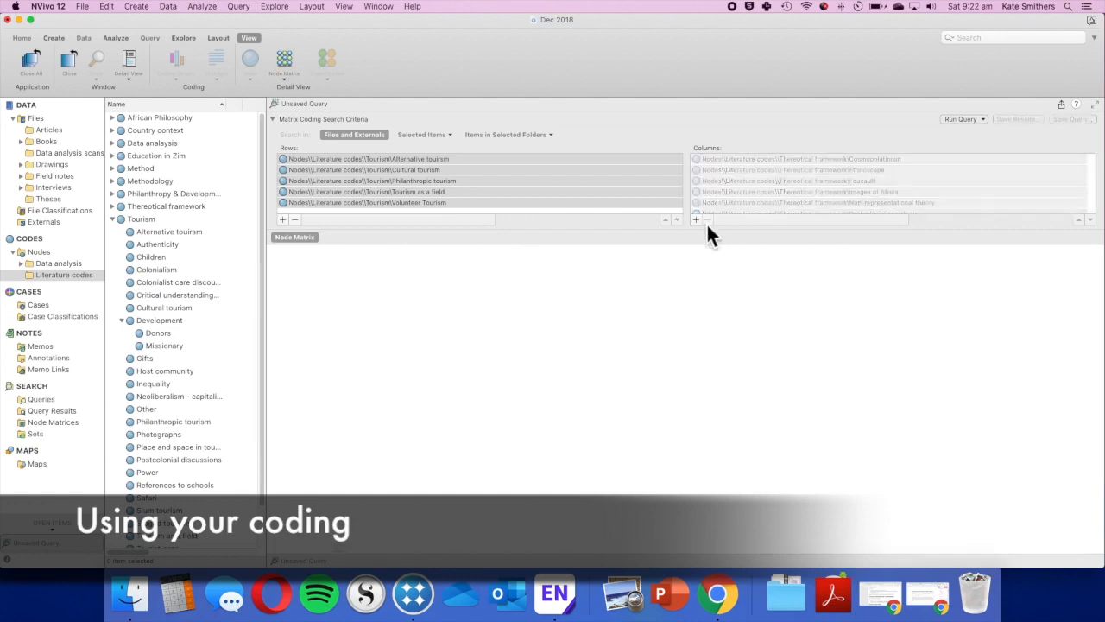
{"action": "left_click", "coordinate": [297, 221]}
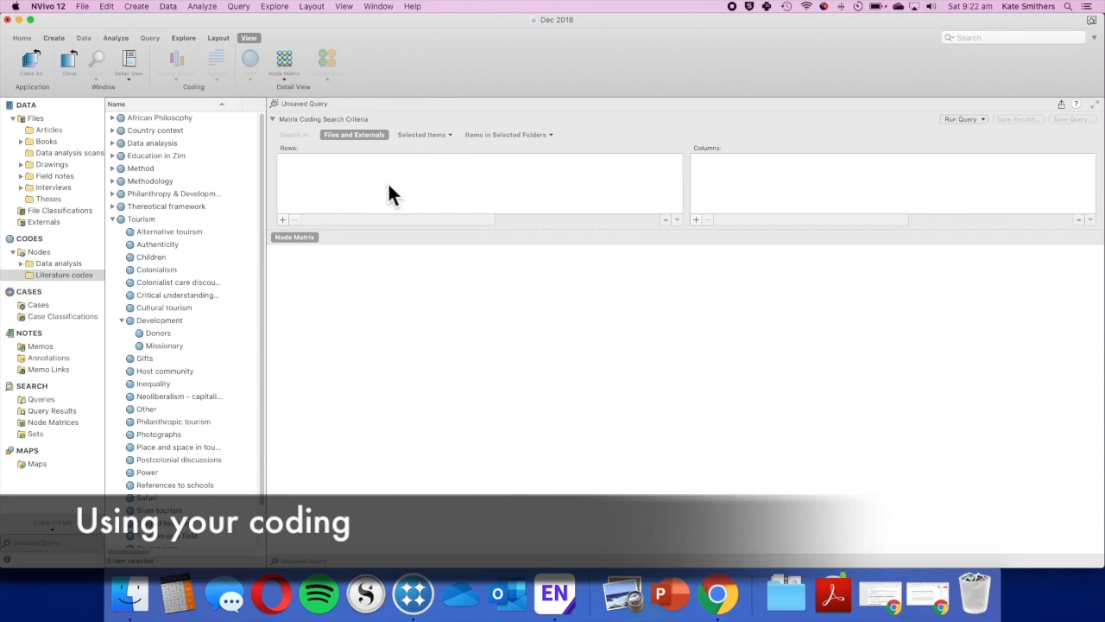
- For the rows, select the Focus of article attribute values Volunteer tourists, NGOs, Race, and Tourism and capitalism from the Reference classification
{"action": "left_click", "coordinate": [283, 221]}
{"action": "left_click", "coordinate": [308, 245]}
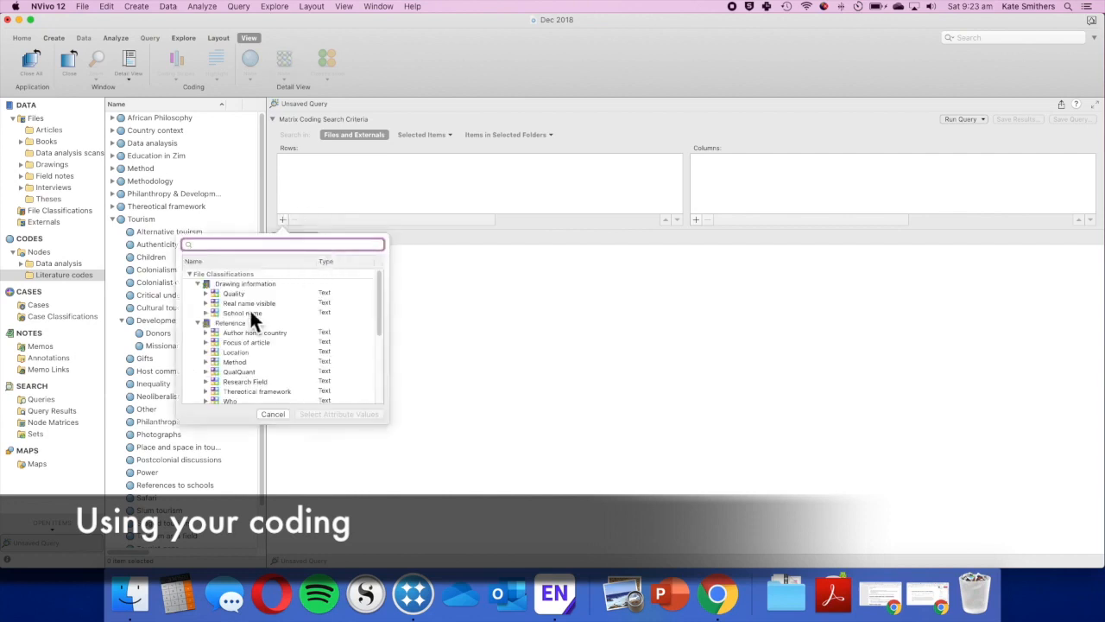
{"action": "scroll", "coordinate": [249, 308], "scroll_direction": "down", "scroll_amount": 2}
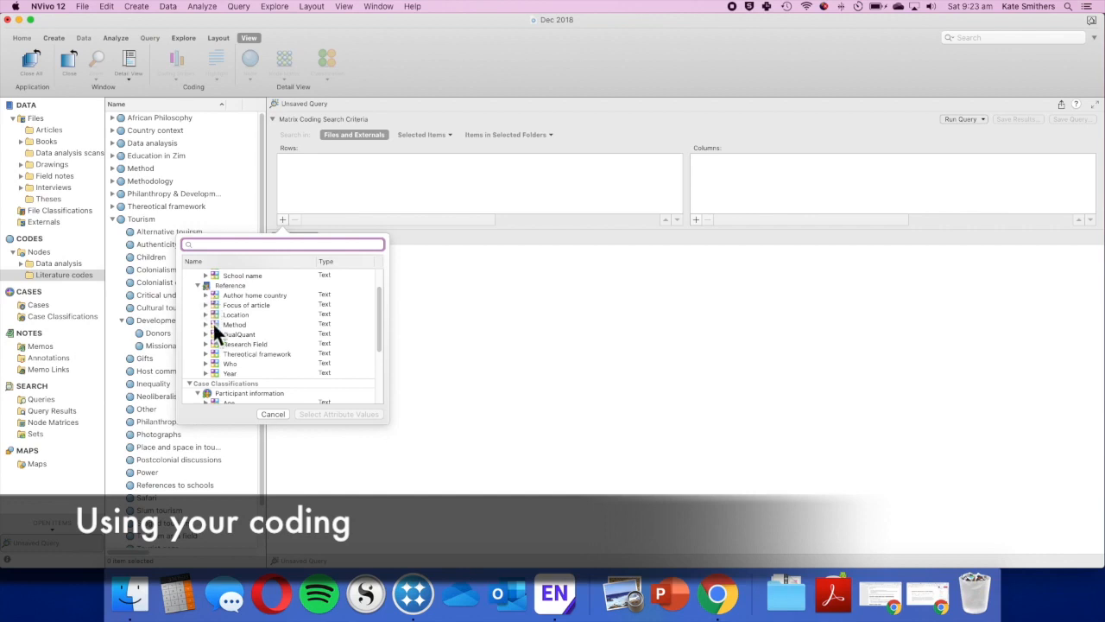
{"action": "left_click", "coordinate": [207, 306]}
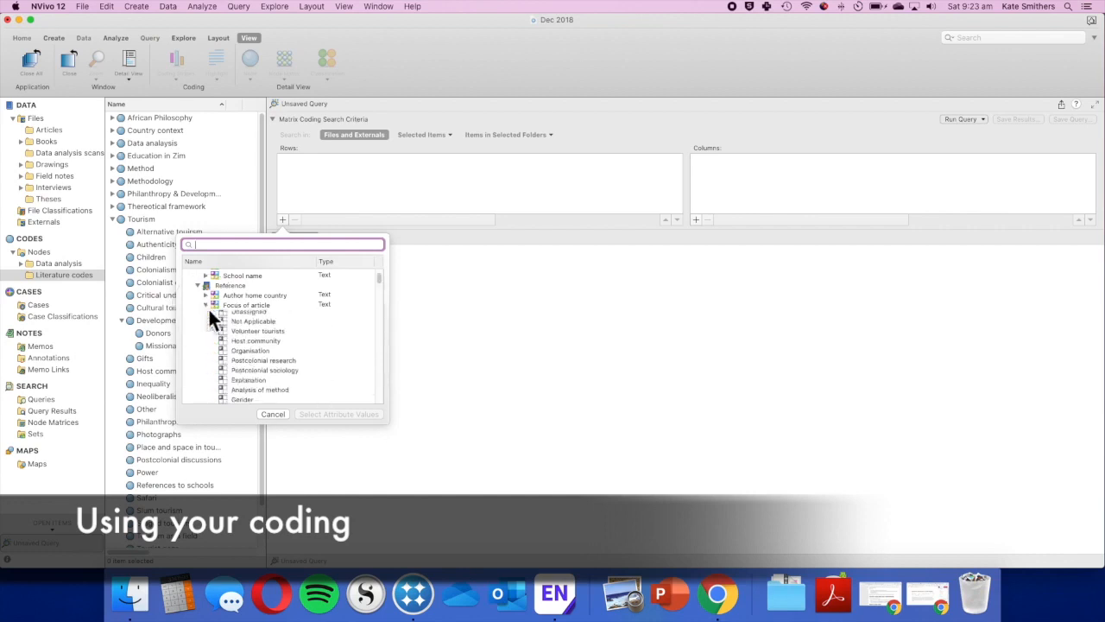
{"action": "left_click", "coordinate": [256, 334]}
{"action": "scroll", "coordinate": [265, 337], "scroll_direction": "down", "scroll_amount": 3}
{"action": "scroll", "coordinate": [264, 344], "scroll_direction": "down", "scroll_amount": 10}
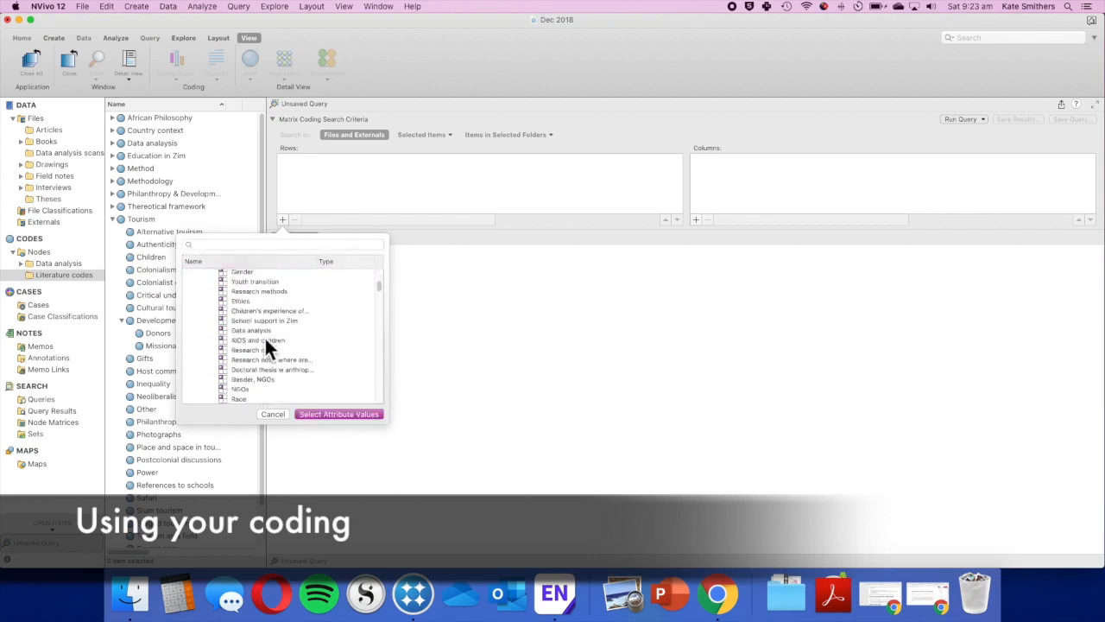
{"action": "scroll", "coordinate": [266, 341], "scroll_direction": "up", "scroll_amount": 15}
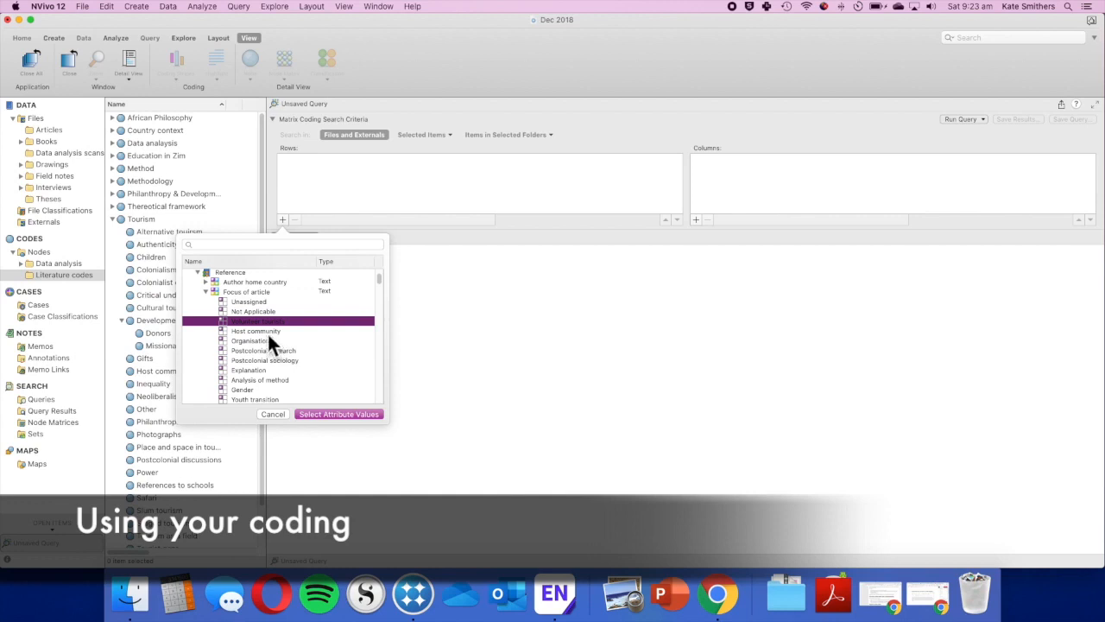
{"action": "scroll", "coordinate": [287, 351], "scroll_direction": "down", "scroll_amount": 5}
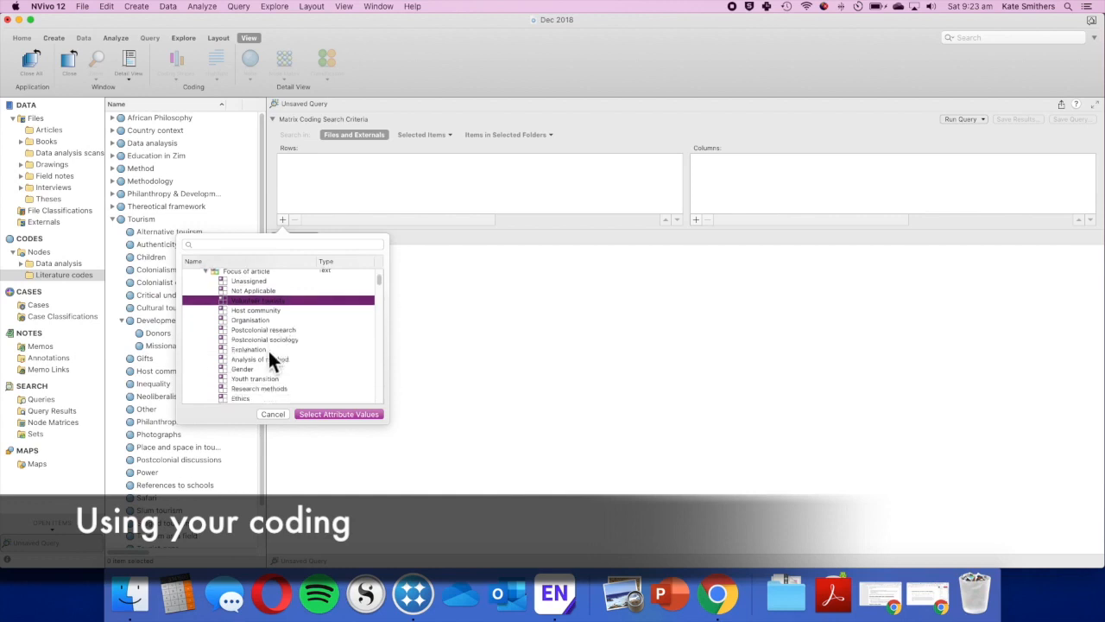
{"action": "scroll", "coordinate": [269, 354], "scroll_direction": "down", "scroll_amount": 10}
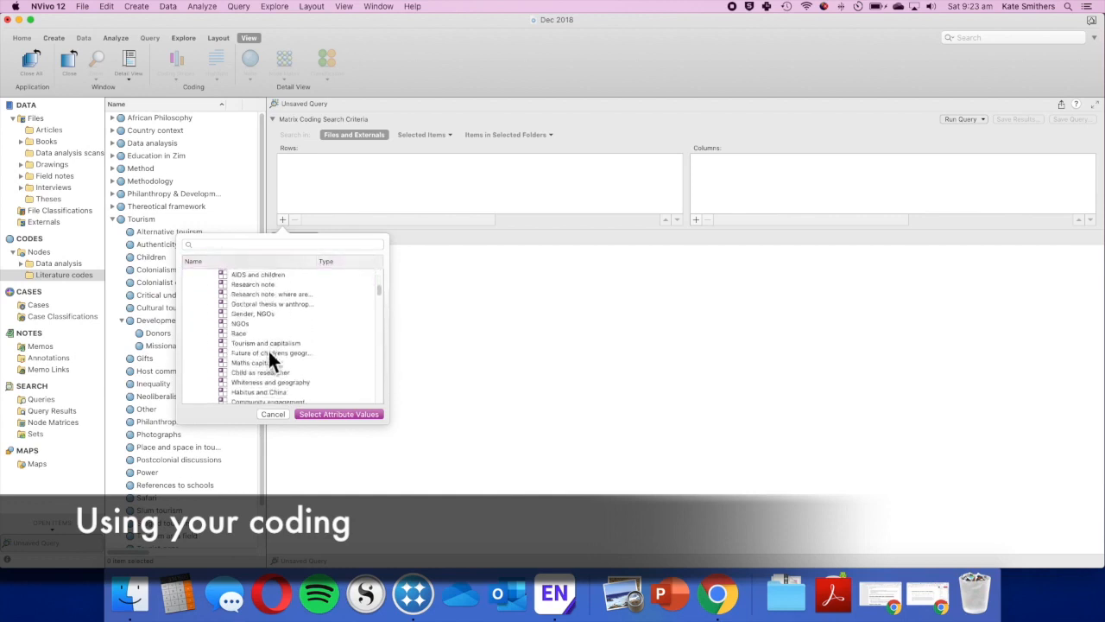
{"action": "left_click_drag", "start_coordinate": [248, 284], "coordinate": [298, 316]}
- Extend the selection with Tourist gaze, Shallow/deep VT and Volunteer tourism, and add the chosen attribute values to the rows
{"action": "scroll", "coordinate": [298, 315], "scroll_direction": "down", "scroll_amount": 5}
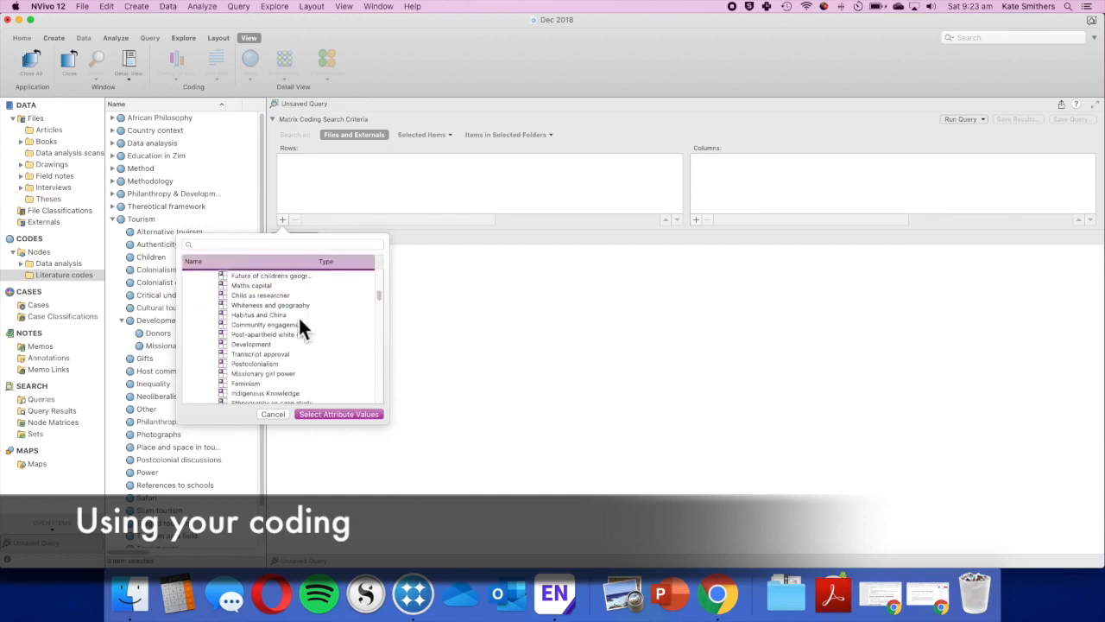
{"action": "scroll", "coordinate": [296, 328], "scroll_direction": "down", "scroll_amount": 10}
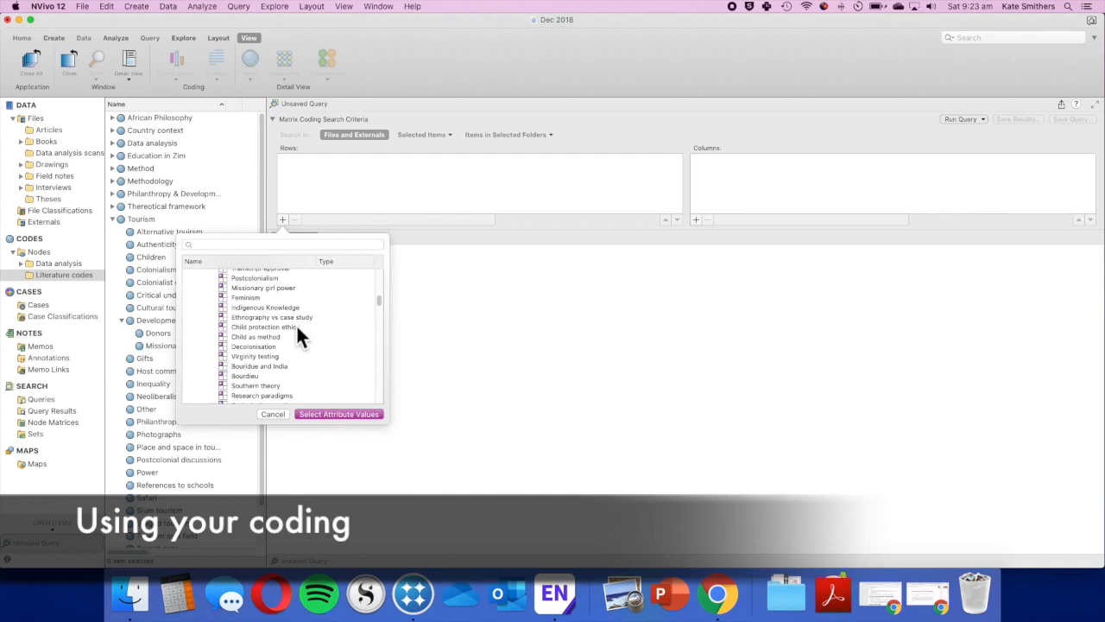
{"action": "scroll", "coordinate": [297, 333], "scroll_direction": "down", "scroll_amount": 5}
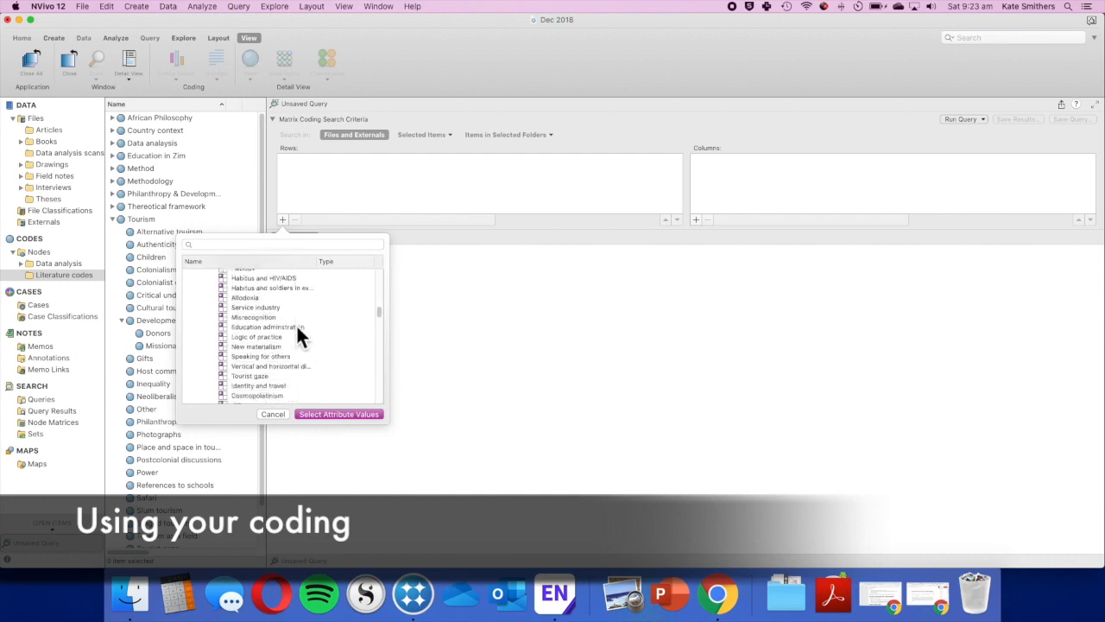
{"action": "left_click", "coordinate": [311, 338]}
{"action": "scroll", "coordinate": [329, 325], "scroll_direction": "down", "scroll_amount": 6}
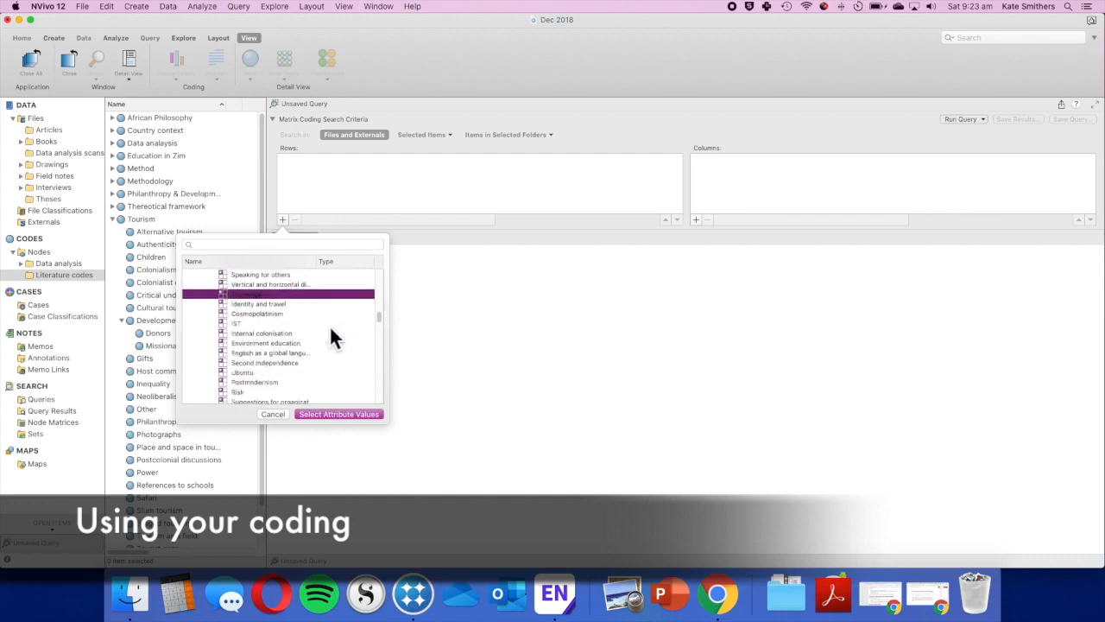
{"action": "scroll", "coordinate": [331, 335], "scroll_direction": "up", "scroll_amount": 10}
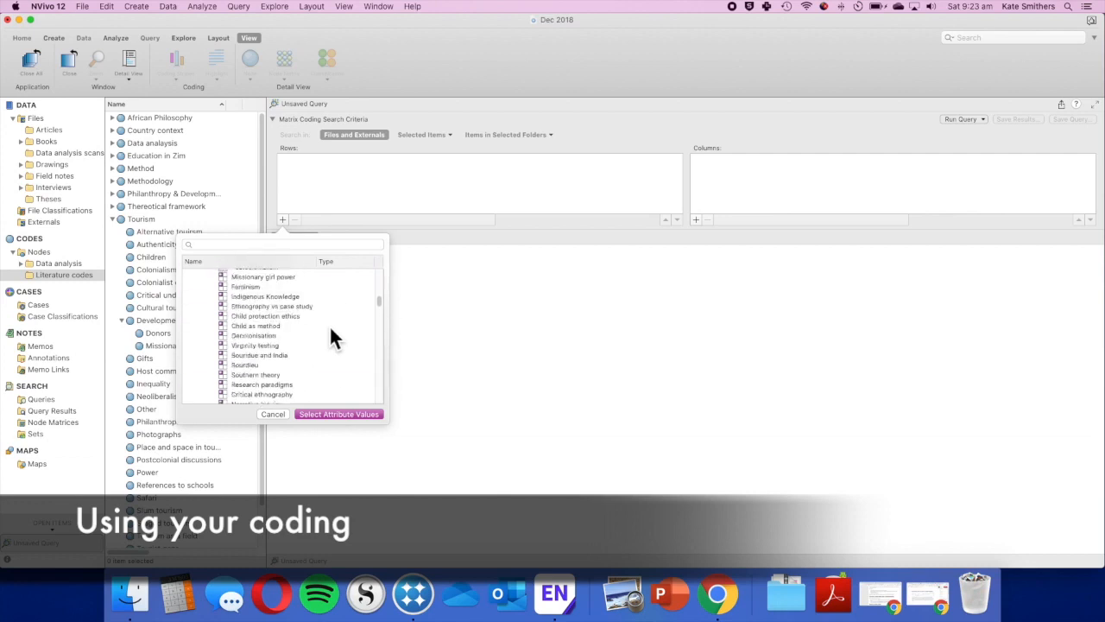
{"action": "scroll", "coordinate": [329, 328], "scroll_direction": "down", "scroll_amount": 5}
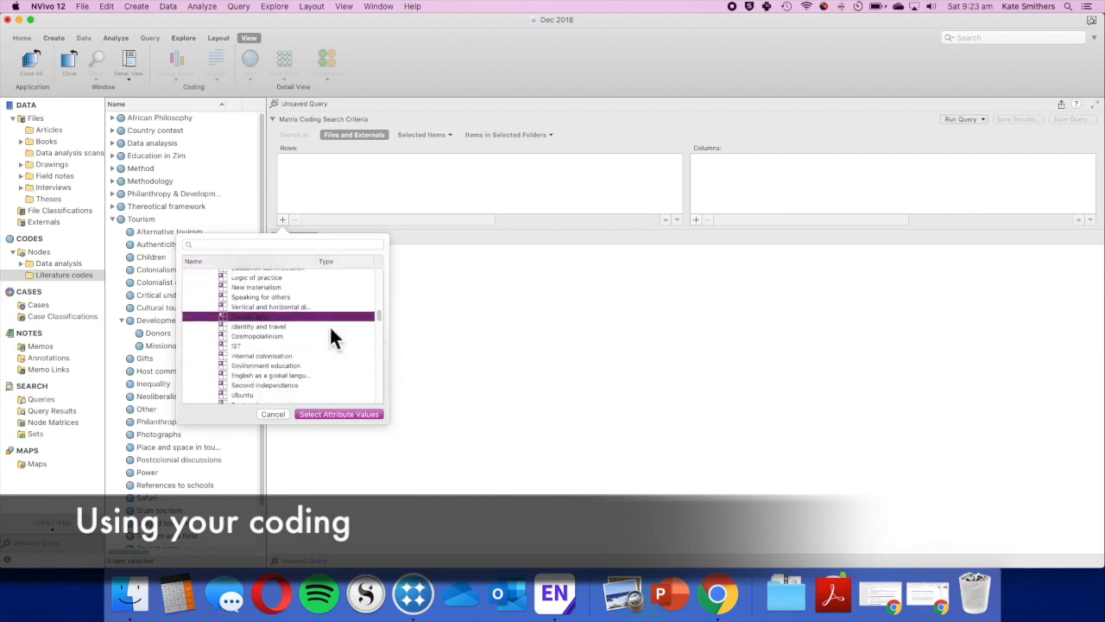
{"action": "scroll", "coordinate": [275, 333], "scroll_direction": "down", "scroll_amount": 2}
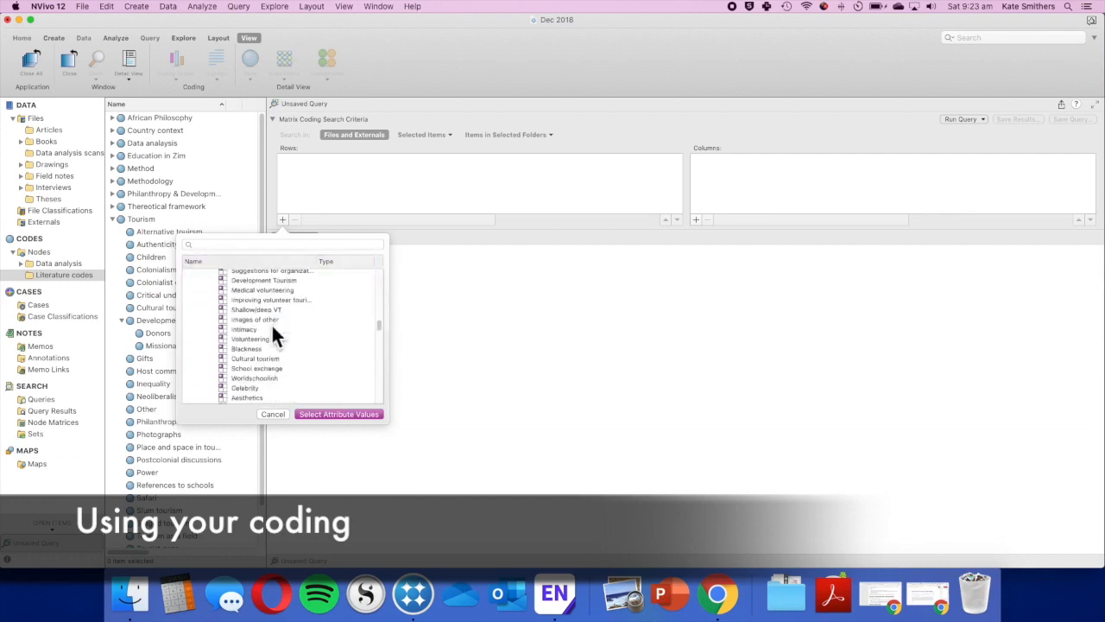
{"action": "scroll", "coordinate": [294, 344], "scroll_direction": "down", "scroll_amount": 6}
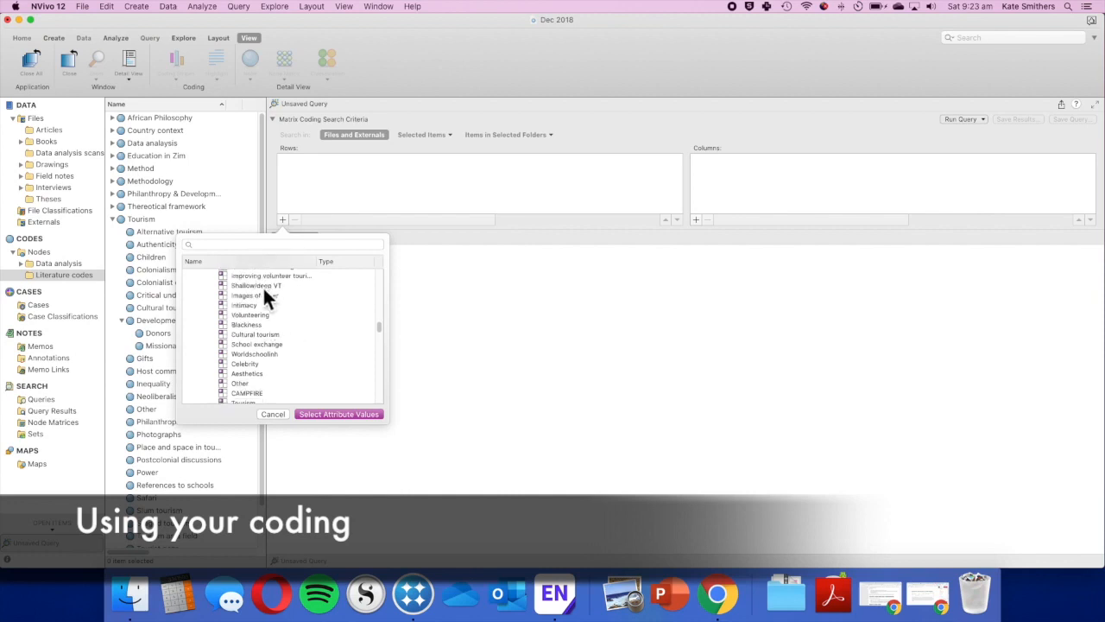
{"action": "scroll", "coordinate": [296, 313], "scroll_direction": "down", "scroll_amount": 5}
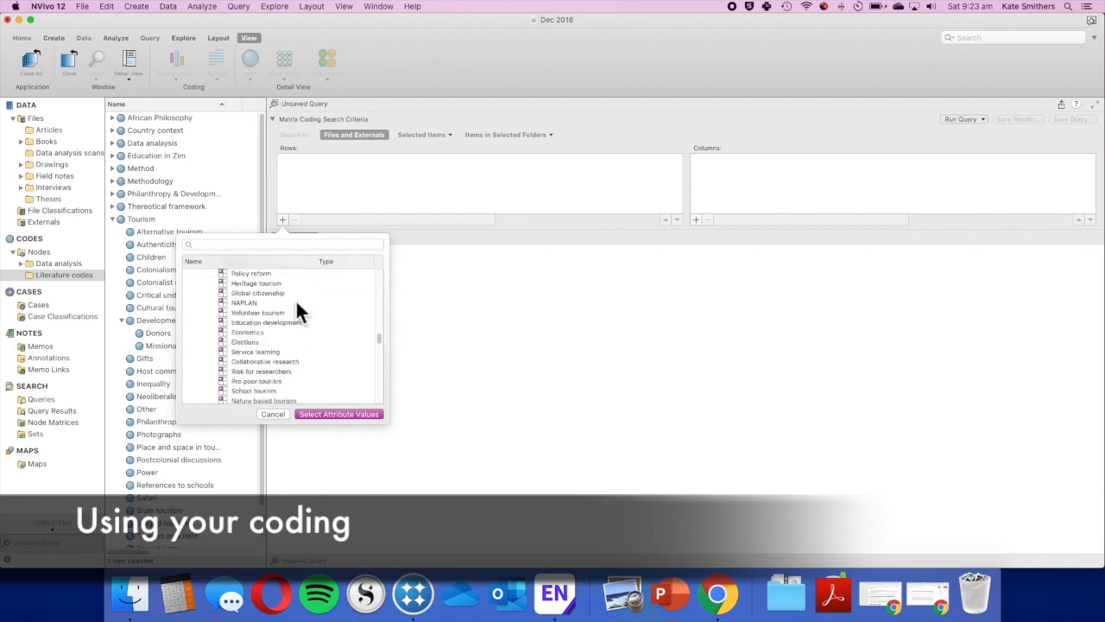
{"action": "left_click", "coordinate": [279, 310]}
{"action": "left_click", "coordinate": [339, 414]}
{"action": "scroll", "coordinate": [491, 173], "scroll_direction": "down", "scroll_amount": 2}
{"action": "scroll", "coordinate": [439, 188], "scroll_direction": "up", "scroll_amount": 2}
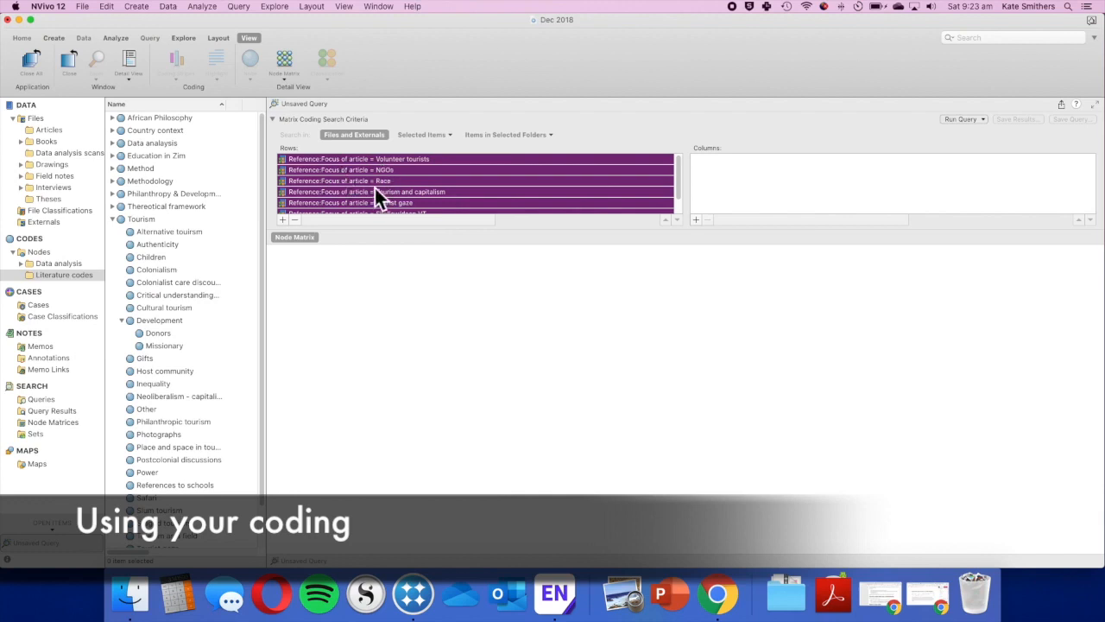
- For the columns, select the Theoretical framework nodes Cosmopolitanism, Ethnoscape and Foucault from the Literature codes, leaving out Bourdieu
{"action": "left_click", "coordinate": [696, 220]}
{"action": "left_click", "coordinate": [723, 234]}
{"action": "left_click", "coordinate": [344, 64]}
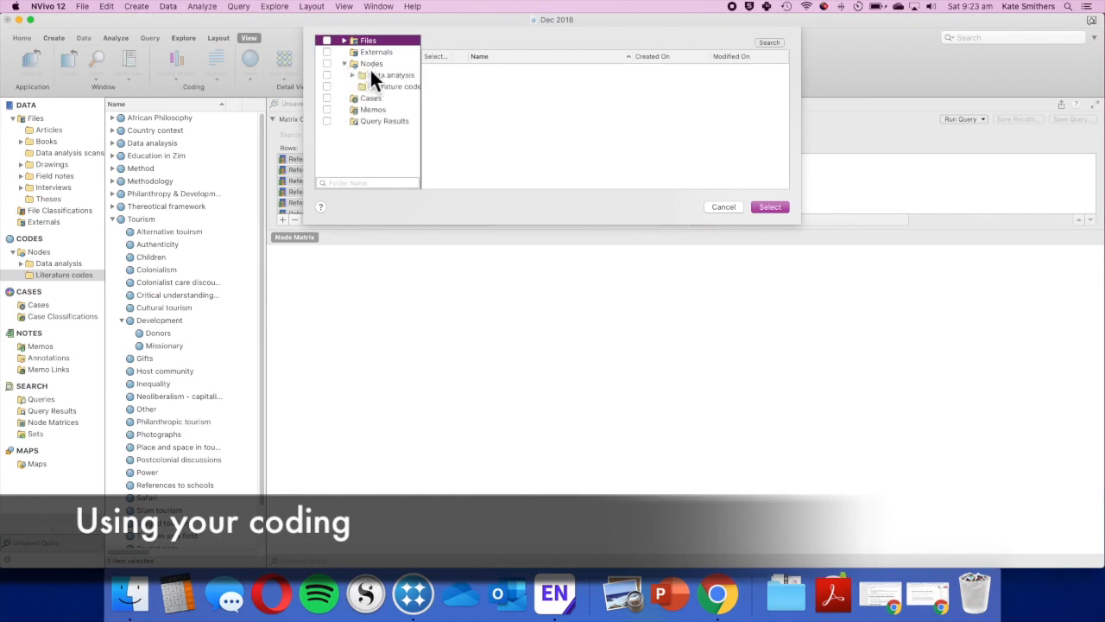
{"action": "left_click", "coordinate": [393, 87]}
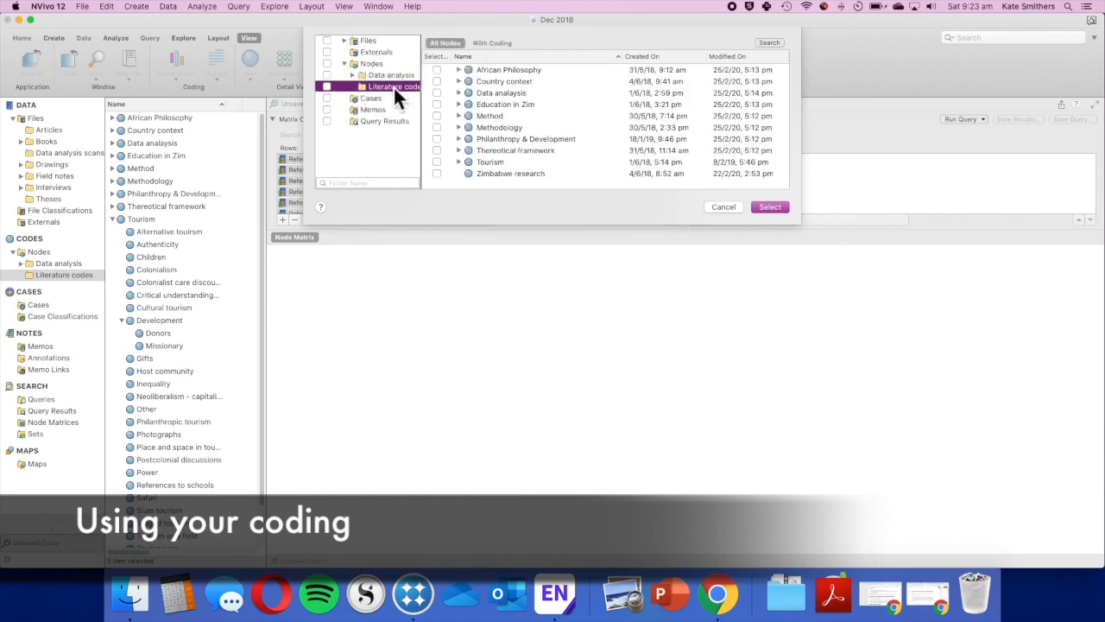
{"action": "left_click", "coordinate": [467, 151]}
{"action": "left_click", "coordinate": [460, 151]}
{"action": "scroll", "coordinate": [469, 149], "scroll_direction": "down", "scroll_amount": 4}
{"action": "scroll", "coordinate": [469, 149], "scroll_direction": "down", "scroll_amount": 2}
{"action": "left_click", "coordinate": [437, 89]}
{"action": "left_click", "coordinate": [436, 101]}
{"action": "left_click", "coordinate": [437, 112]}
{"action": "left_click", "coordinate": [437, 124]}
{"action": "left_click", "coordinate": [437, 89]}
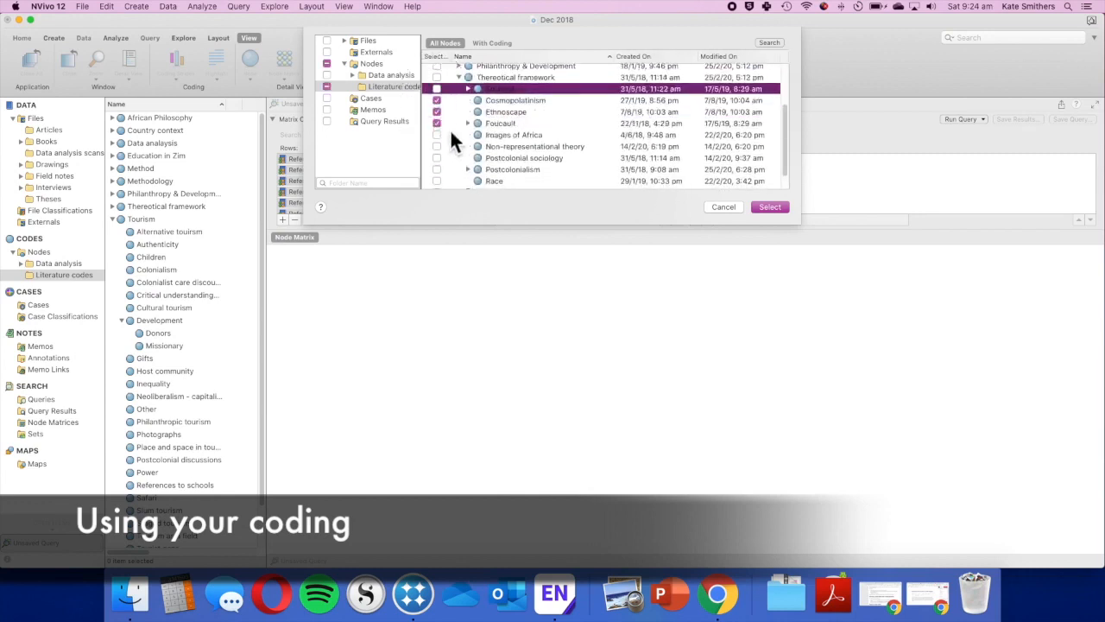
- Include Foucault's child nodes Africa, Colonisation, Discourse, General, Heterotopia, Power, Race, Subject, Tourism and Zimbabwe in the column selection
{"action": "left_click", "coordinate": [467, 122]}
{"action": "left_click", "coordinate": [437, 134]}
{"action": "left_click", "coordinate": [437, 146]}
{"action": "left_click", "coordinate": [437, 169]}
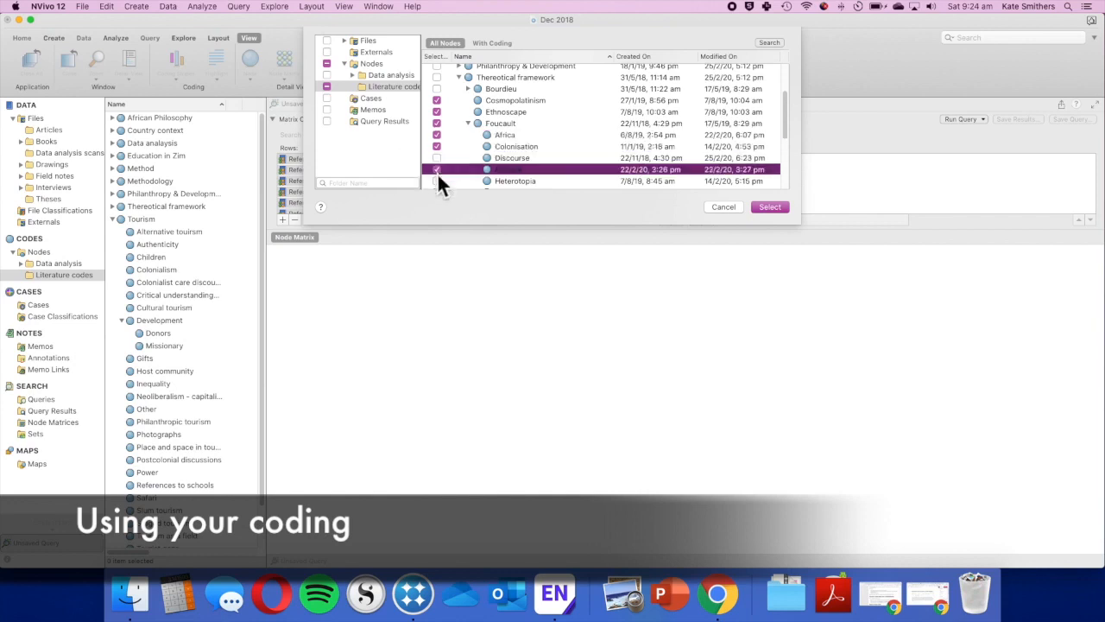
{"action": "left_click", "coordinate": [438, 159]}
{"action": "scroll", "coordinate": [441, 164], "scroll_direction": "down", "scroll_amount": 3}
{"action": "left_click", "coordinate": [438, 128]}
{"action": "left_click", "coordinate": [437, 137]}
{"action": "left_click", "coordinate": [437, 149]}
{"action": "left_click", "coordinate": [436, 160]}
{"action": "left_click", "coordinate": [436, 172]}
{"action": "scroll", "coordinate": [448, 159], "scroll_direction": "down", "scroll_amount": 4}
{"action": "left_click", "coordinate": [437, 103]}
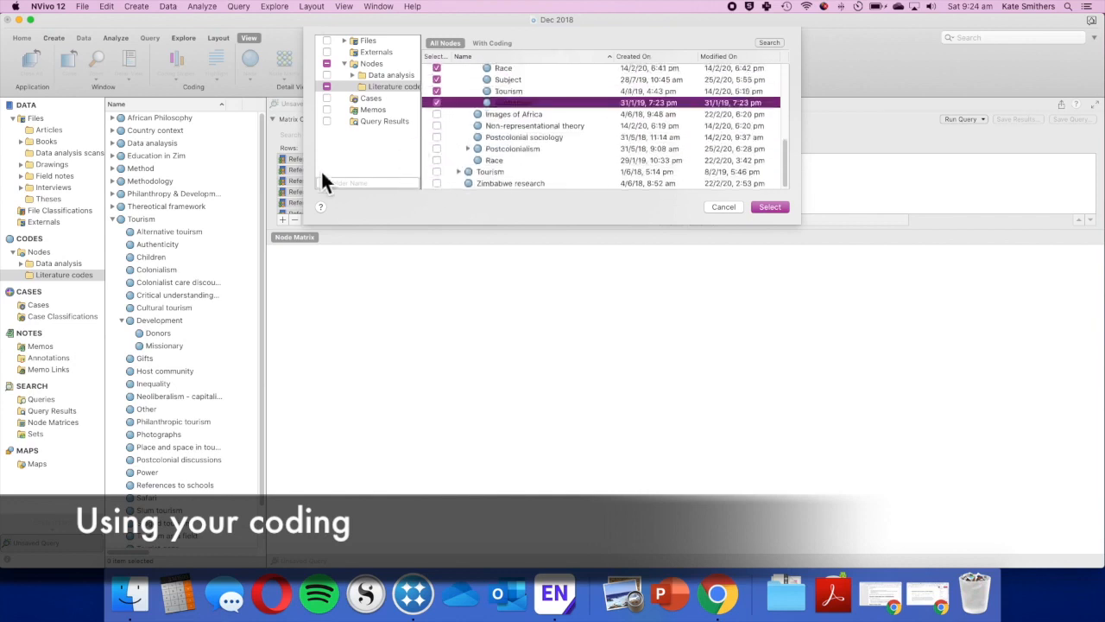
- Add Postcolonialism's Binaries, Colonialism, Criticisms, Hybridity of society, In Zimbabwe, Neocolonial, Other, Scoping of field and Transculturation to the columns and run the query
{"action": "left_click", "coordinate": [467, 149]}
{"action": "scroll", "coordinate": [462, 149], "scroll_direction": "down", "scroll_amount": 4}
{"action": "left_click", "coordinate": [438, 80]}
{"action": "left_click", "coordinate": [437, 90]}
{"action": "left_click", "coordinate": [436, 102]}
{"action": "left_click", "coordinate": [437, 113]}
{"action": "left_click", "coordinate": [437, 125]}
{"action": "left_click", "coordinate": [437, 136]}
{"action": "left_click", "coordinate": [437, 148]}
{"action": "left_click", "coordinate": [436, 159]}
{"action": "left_click", "coordinate": [437, 171]}
{"action": "left_click", "coordinate": [769, 207]}
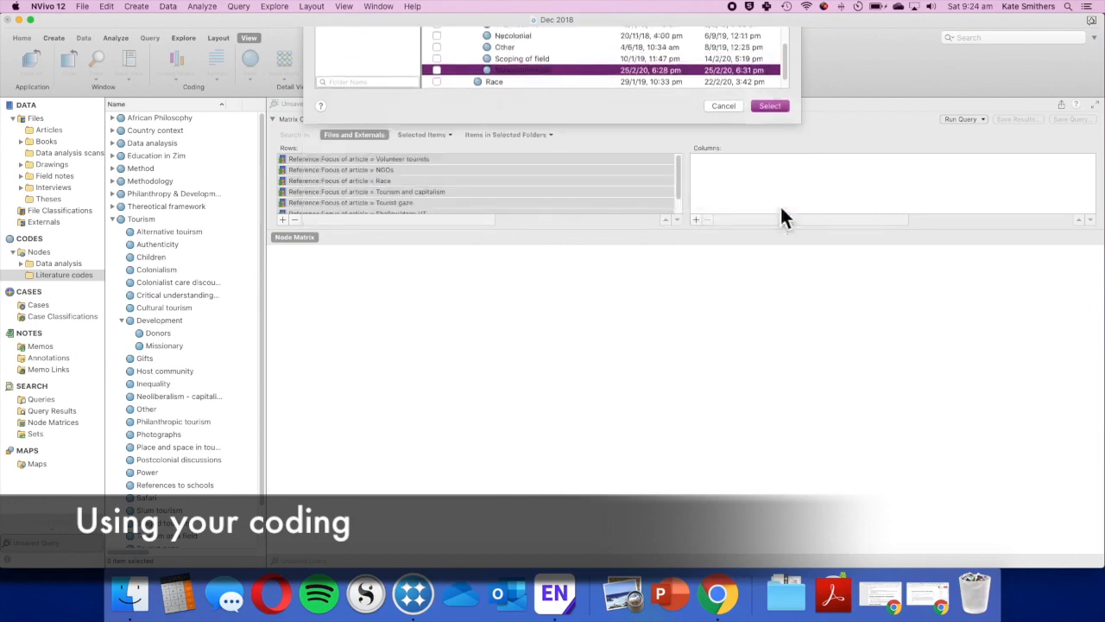
{"action": "left_click", "coordinate": [959, 120]}
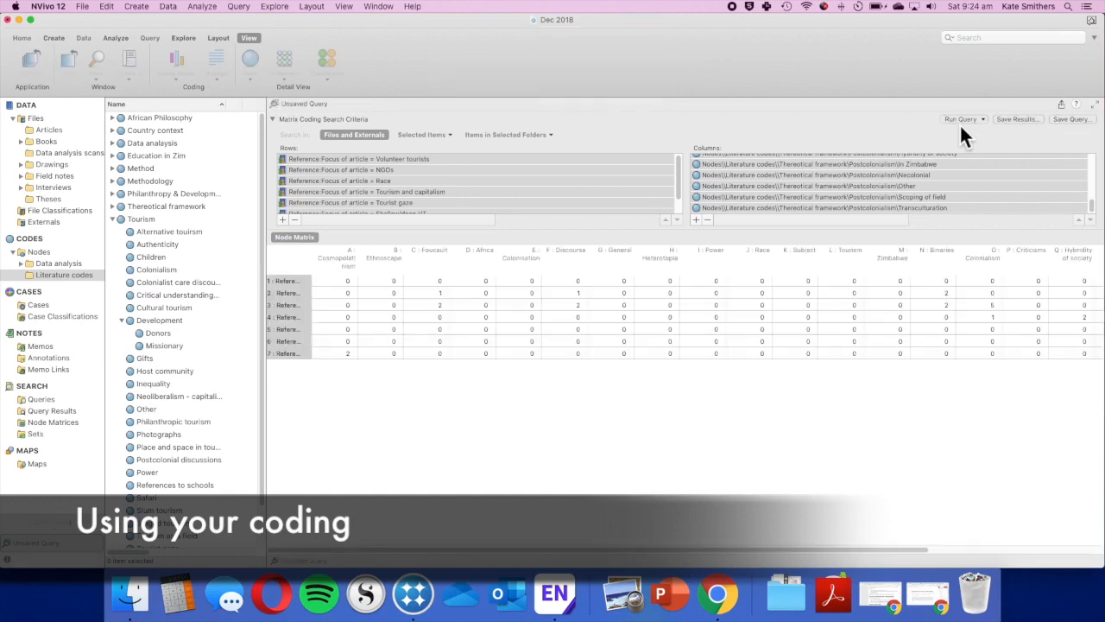
{"action": "scroll", "coordinate": [429, 311], "scroll_direction": "right", "scroll_amount": 5}
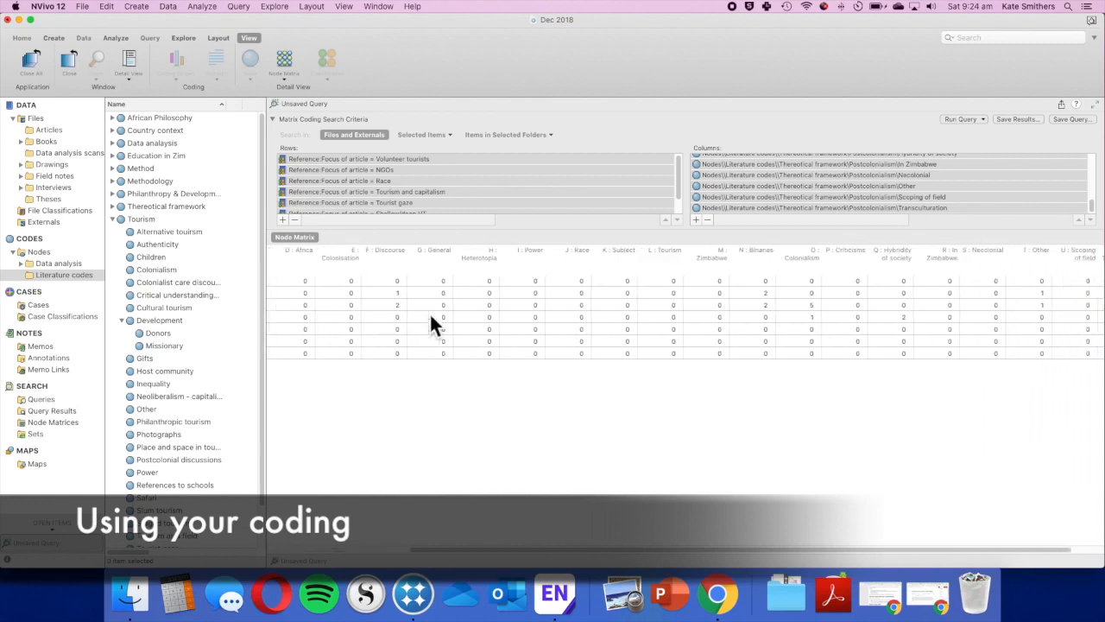
- Apply Green-Yellow-Red shading to the new node matrix and widen the row name column to show the Focus of article values
{"action": "left_click", "coordinate": [283, 68]}
{"action": "left_click", "coordinate": [349, 153]}
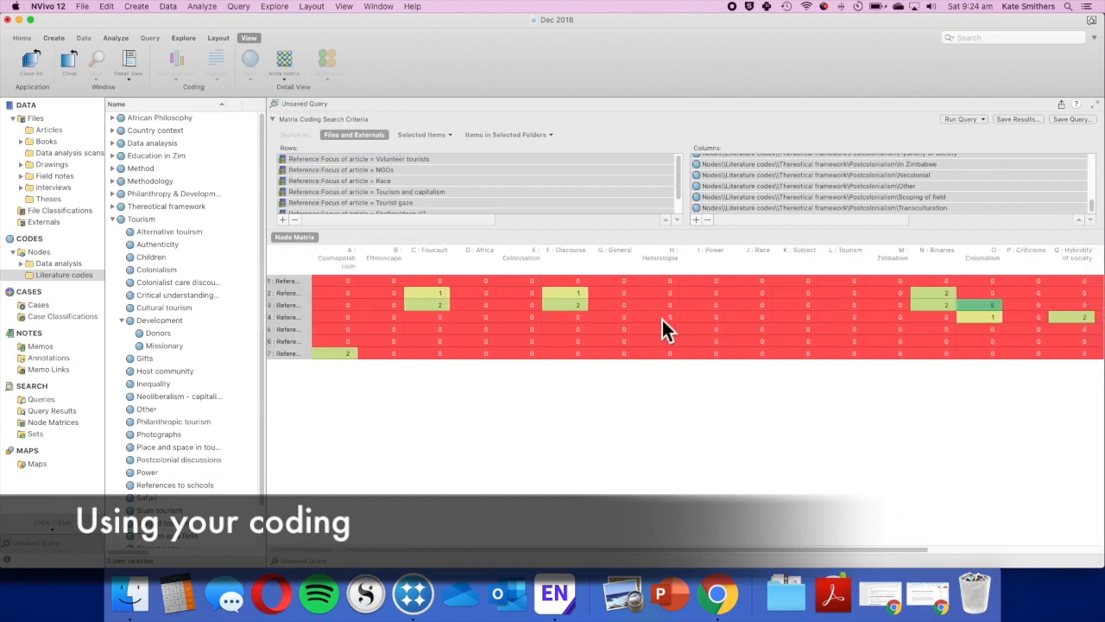
{"action": "left_click_drag", "start_coordinate": [313, 273], "coordinate": [465, 272]}
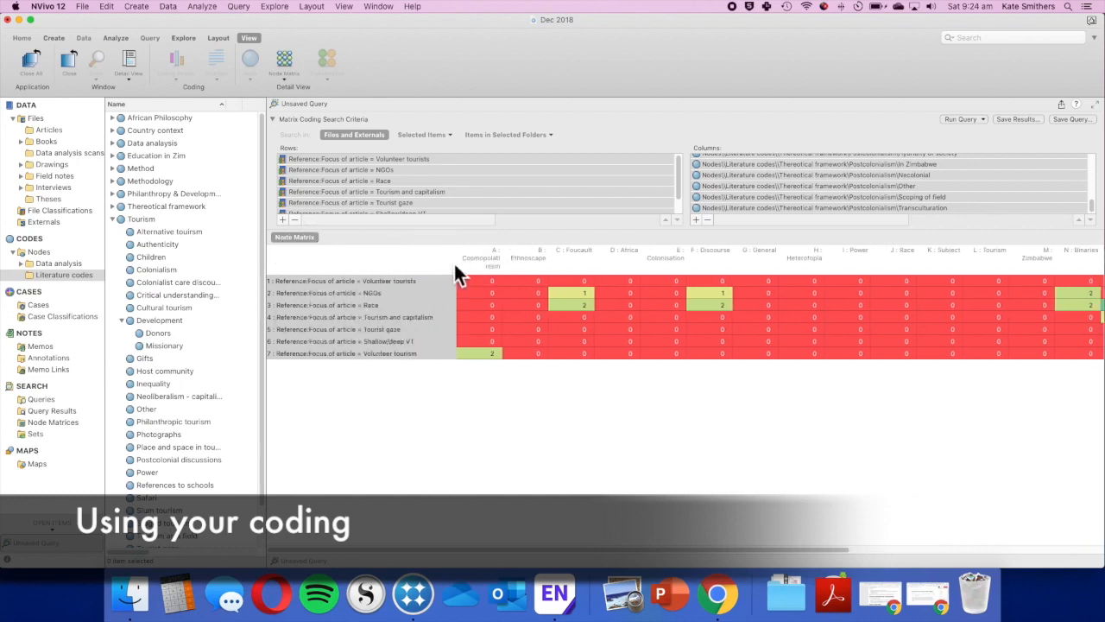
{"action": "left_click_drag", "start_coordinate": [457, 271], "coordinate": [428, 269]}
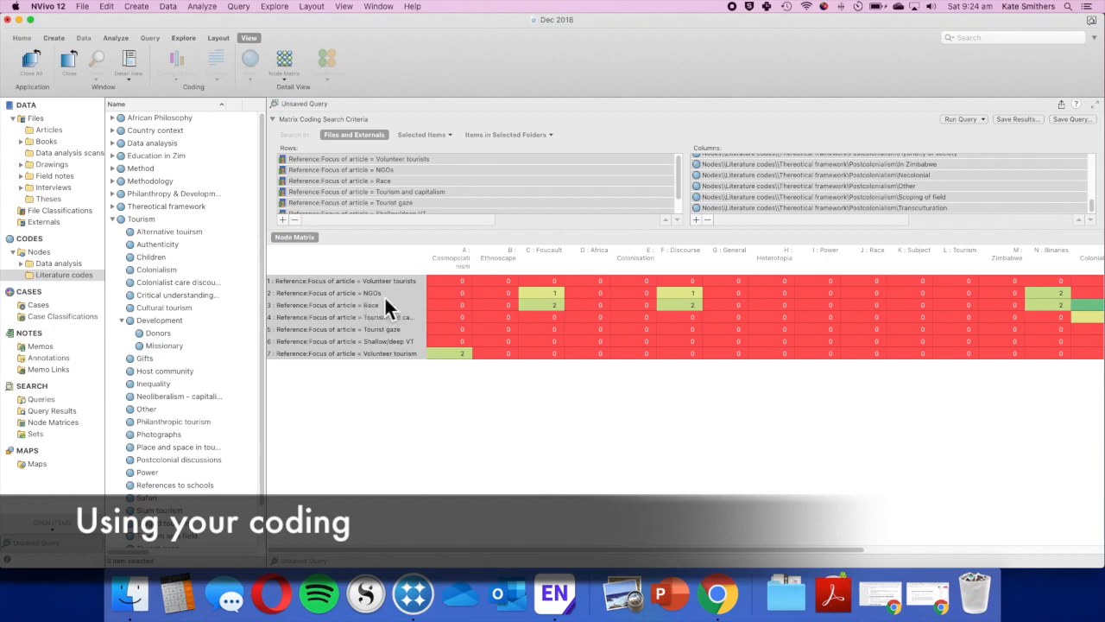
- Open the coded reference behind the matrix cell for NGOs against Foucault and read the quoted passage
{"action": "double_click", "coordinate": [557, 295]}
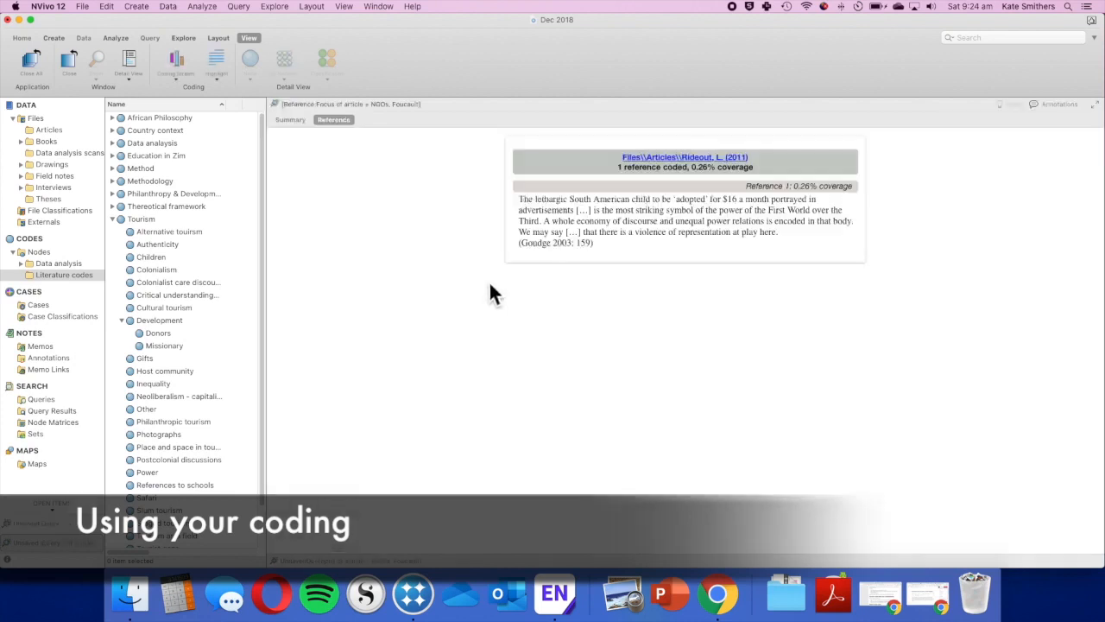
{"action": "left_click_drag", "start_coordinate": [536, 200], "coordinate": [640, 251]}
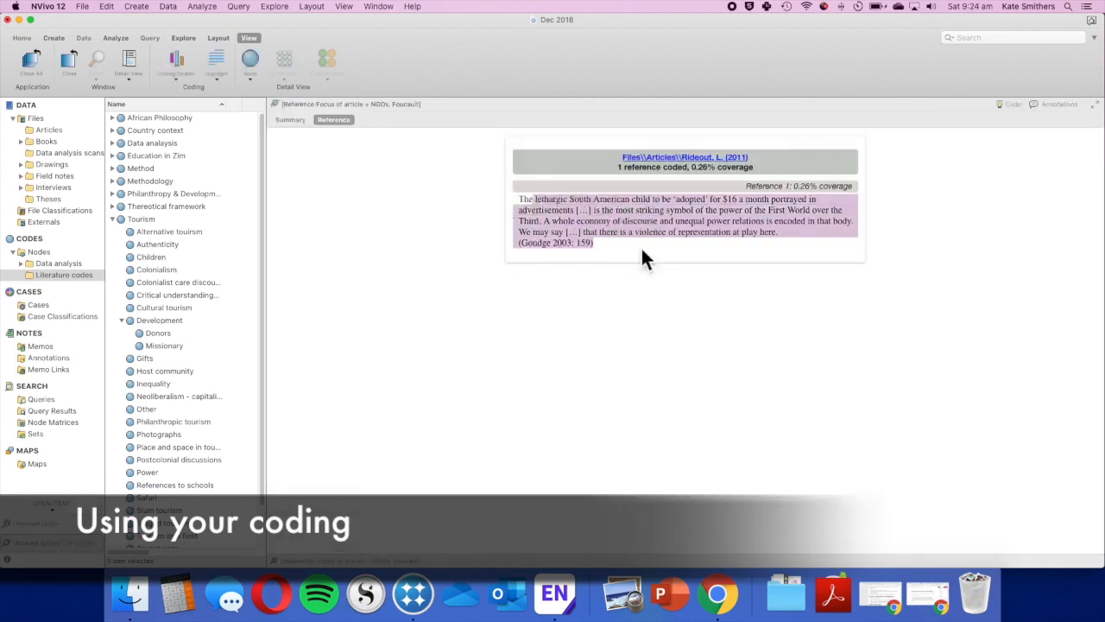
{"action": "left_click", "coordinate": [620, 249]}
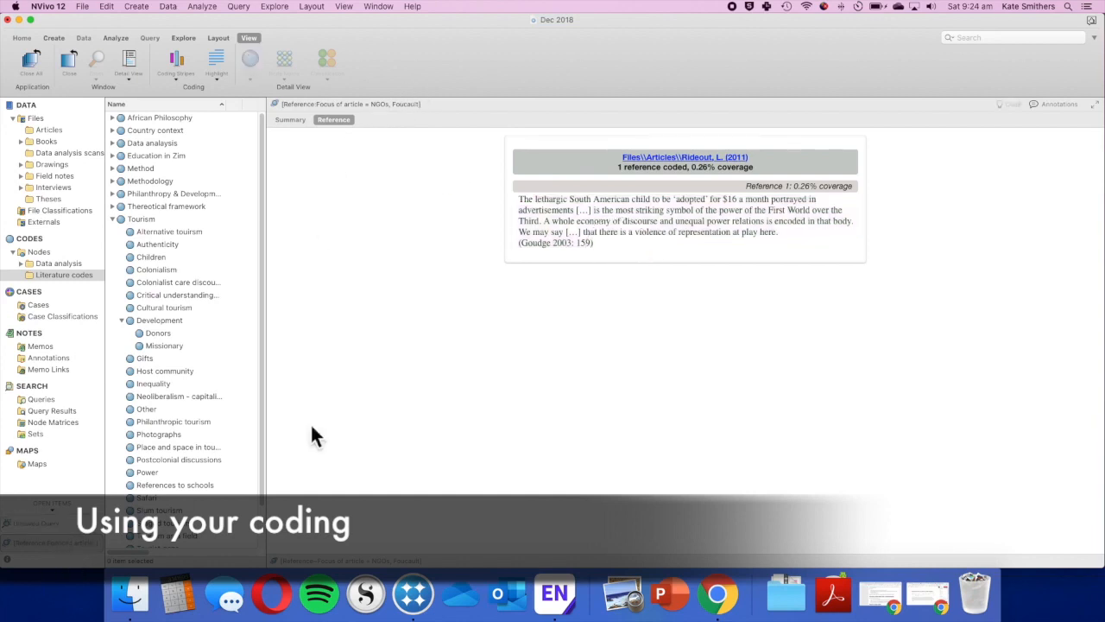
{"action": "left_click_drag", "start_coordinate": [594, 209], "coordinate": [787, 238]}
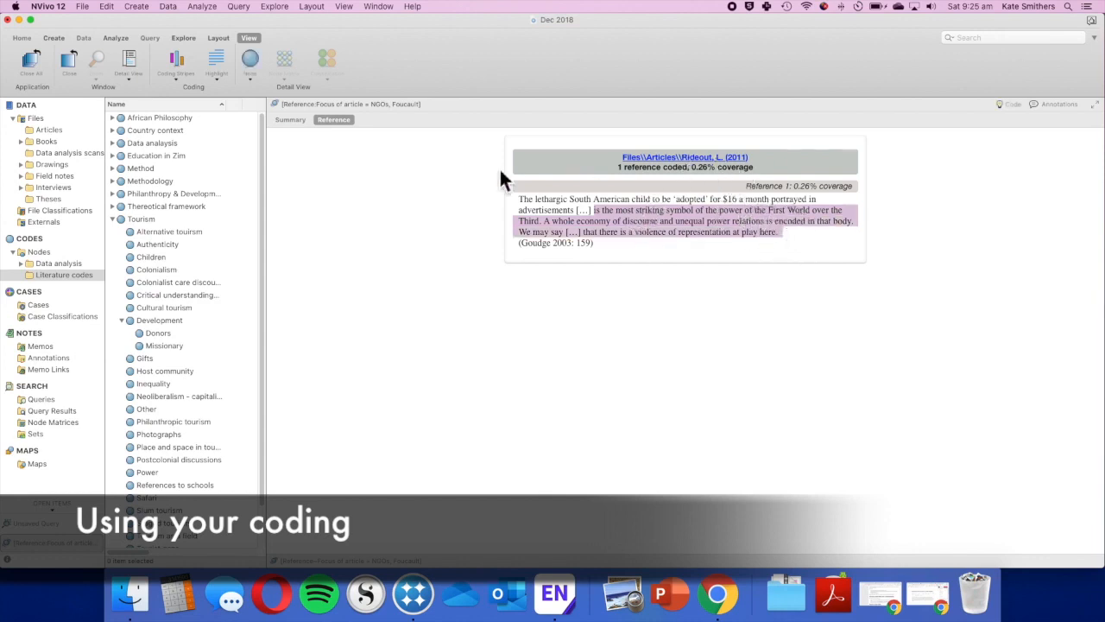
- Return to the node matrix and close both the reference view and the unsaved matrix query
{"action": "left_click", "coordinate": [39, 523]}
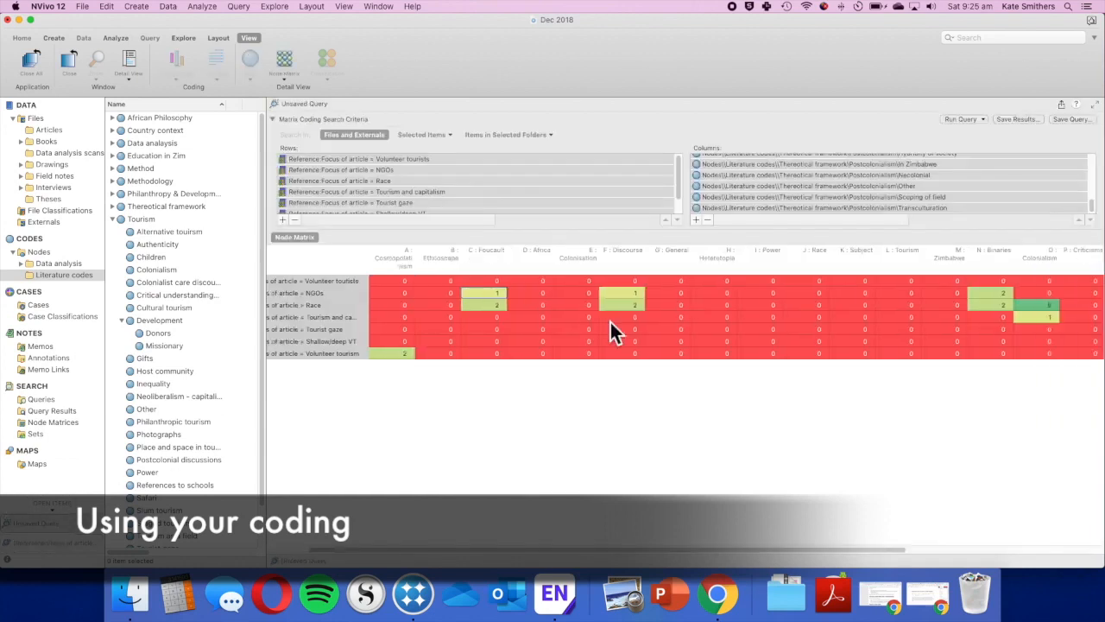
{"action": "left_click", "coordinate": [101, 539]}
{"action": "left_click", "coordinate": [99, 541]}
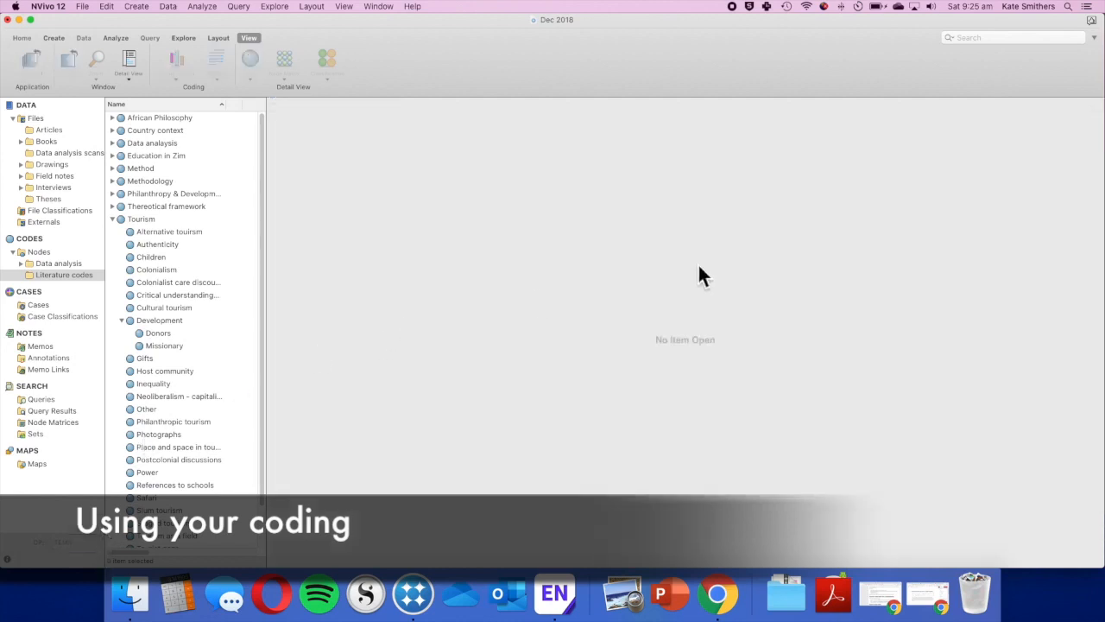
- Start a crosstab query on the Reference classification with the attributes Focus of article and Location
{"action": "left_click", "coordinate": [149, 38]}
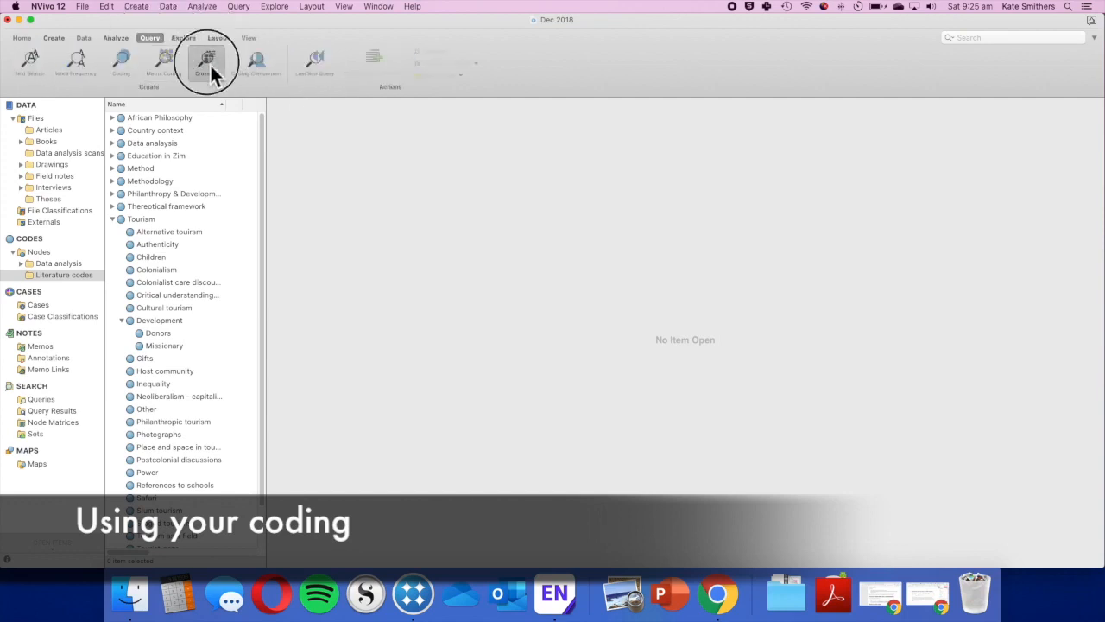
{"action": "left_click", "coordinate": [211, 67]}
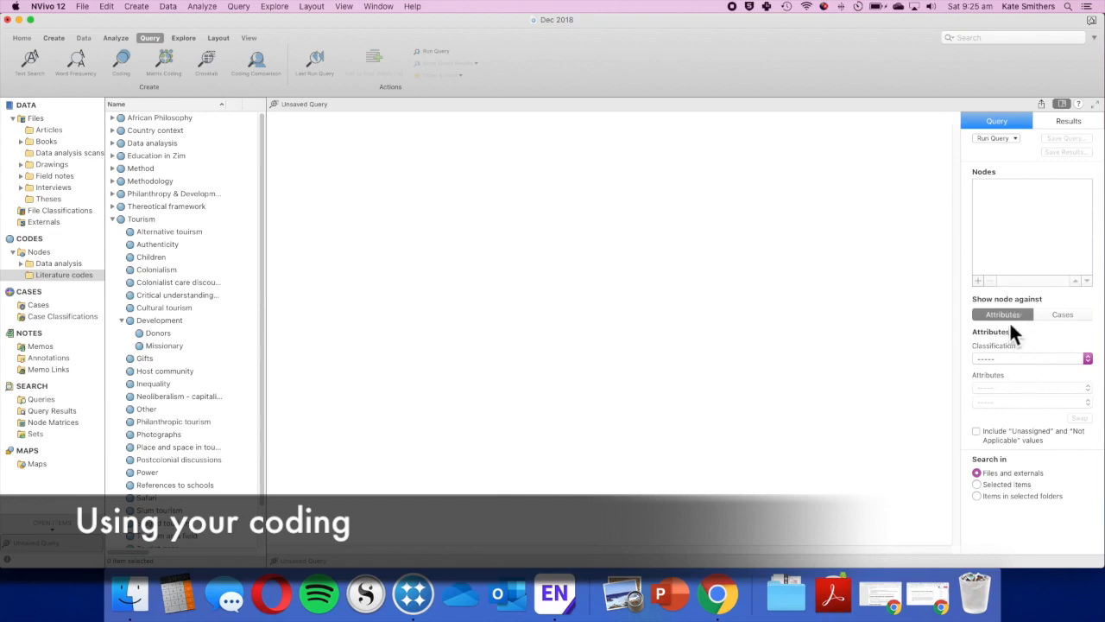
{"action": "left_click", "coordinate": [1059, 361]}
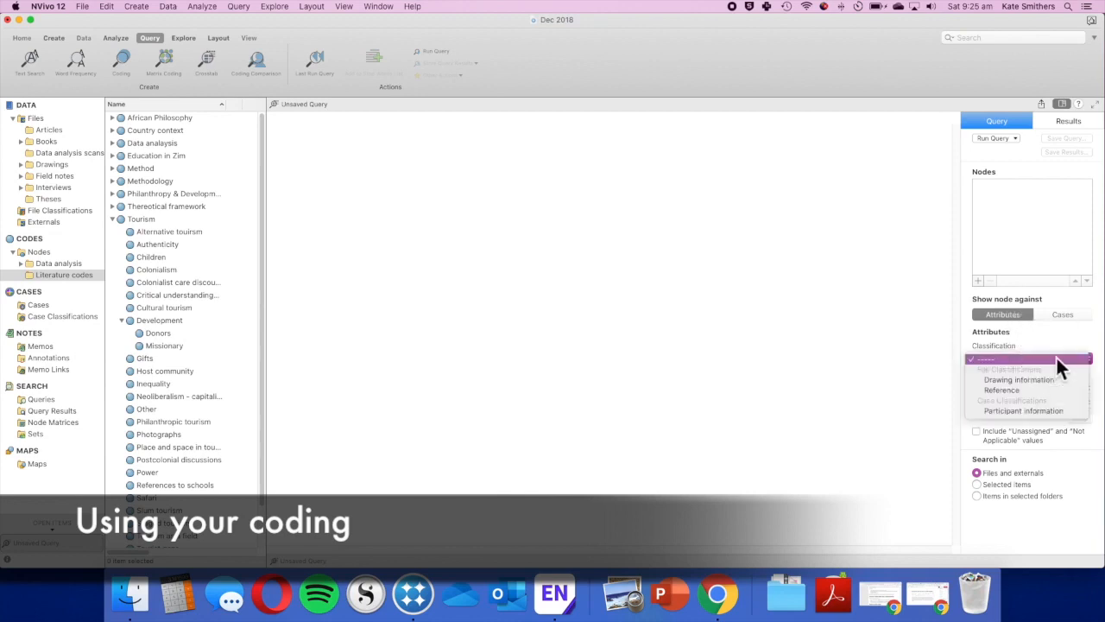
{"action": "left_click", "coordinate": [1075, 396]}
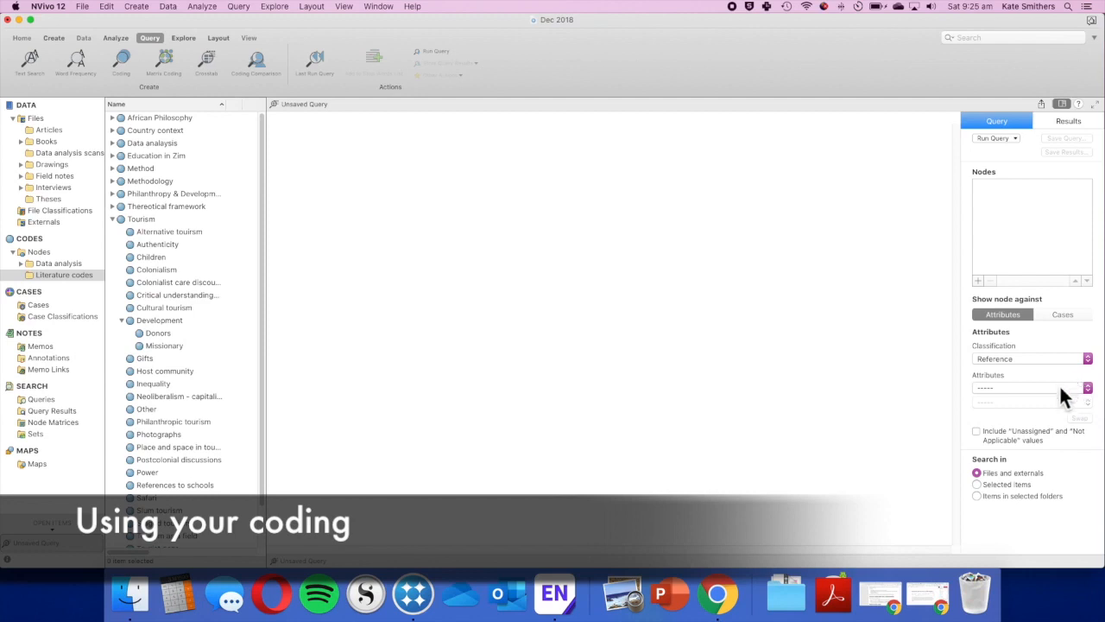
{"action": "left_click", "coordinate": [1062, 390]}
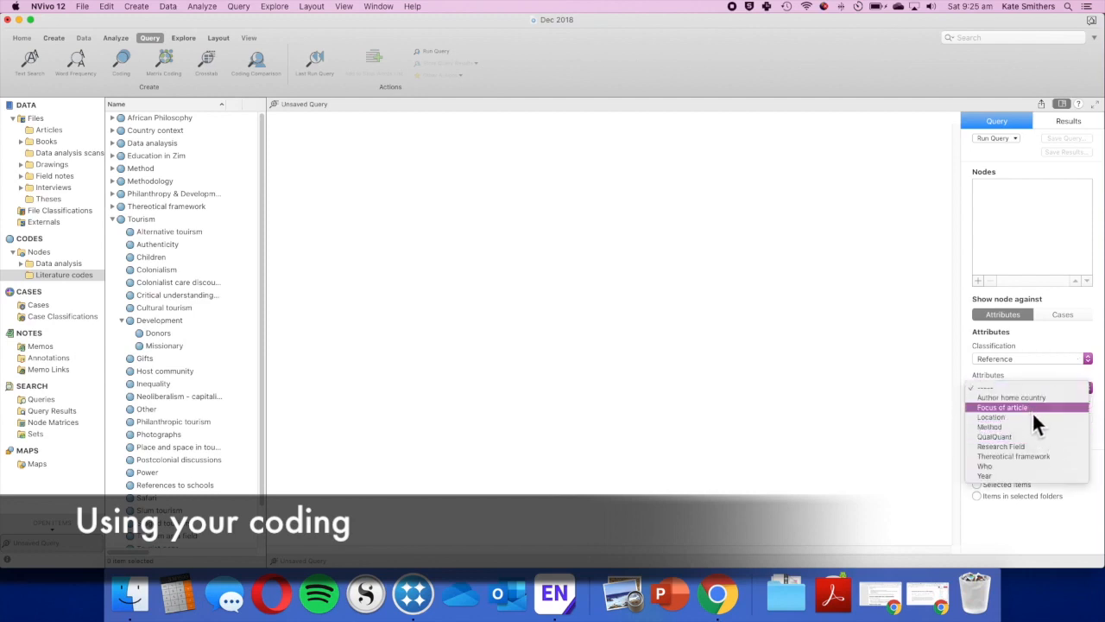
{"action": "left_click", "coordinate": [1031, 409]}
{"action": "left_click", "coordinate": [1039, 403]}
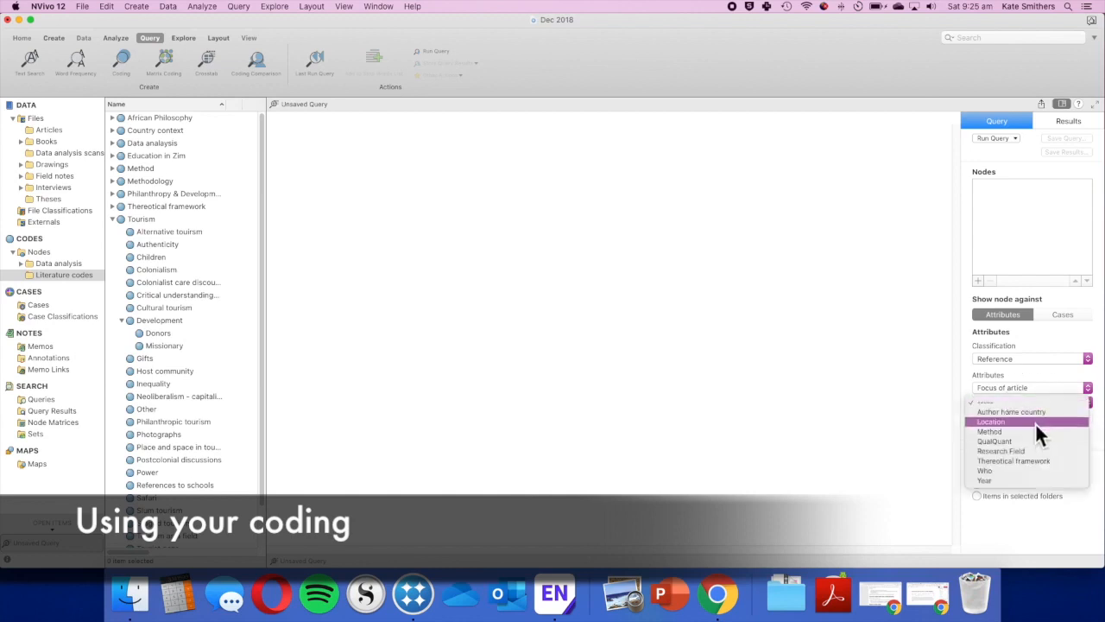
{"action": "left_click", "coordinate": [1035, 421]}
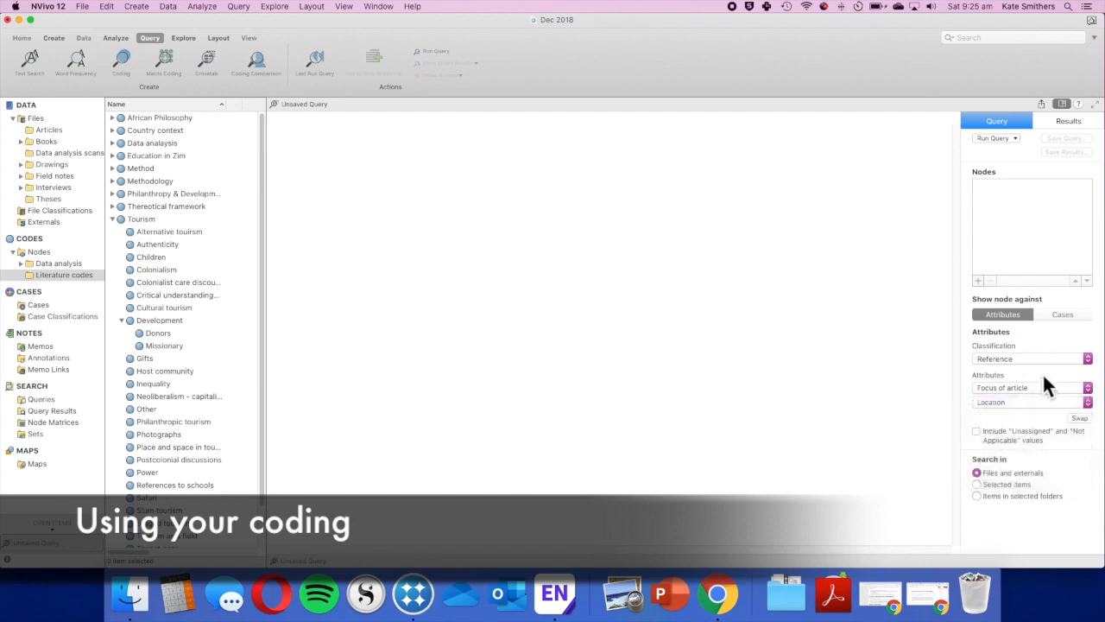
- From the Literature codes, choose the Tourism nodes Colonialist care discourse, Critical understanding of tourism, Cultural tourism, Development and Gifts for the crosstab
{"action": "left_click", "coordinate": [979, 282]}
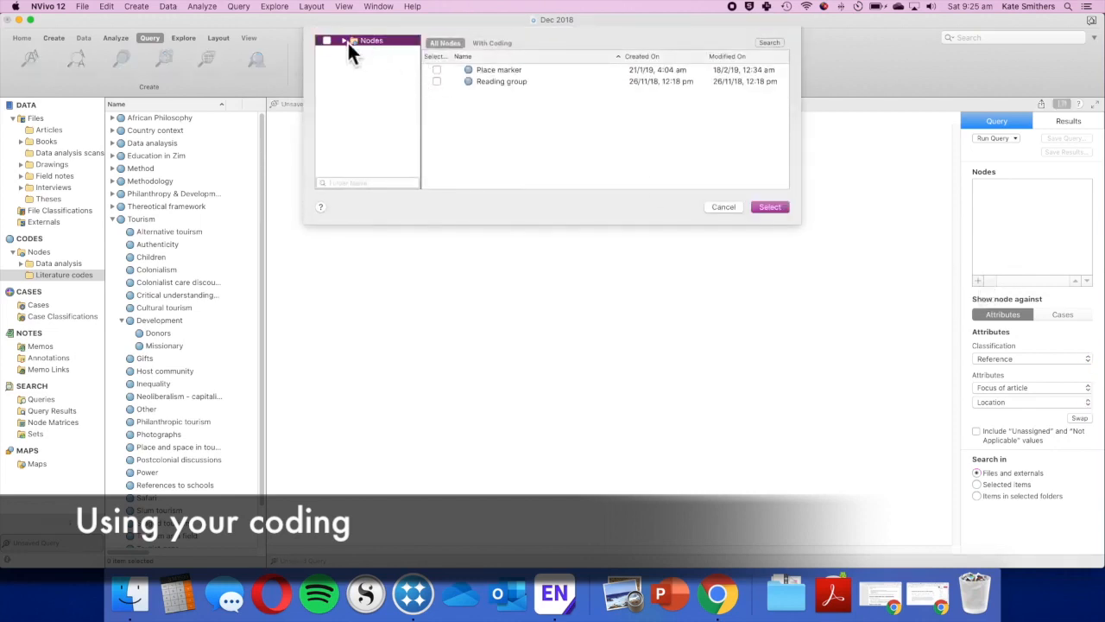
{"action": "left_click", "coordinate": [344, 41]}
{"action": "left_click", "coordinate": [388, 75]}
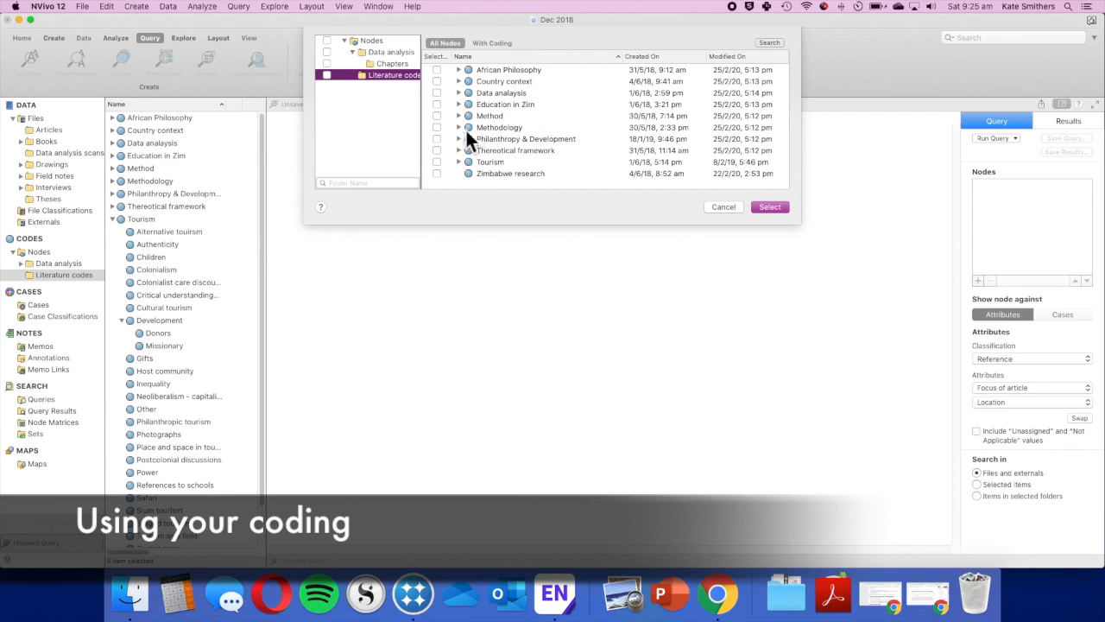
{"action": "left_click", "coordinate": [458, 139]}
{"action": "scroll", "coordinate": [460, 143], "scroll_direction": "down", "scroll_amount": 5}
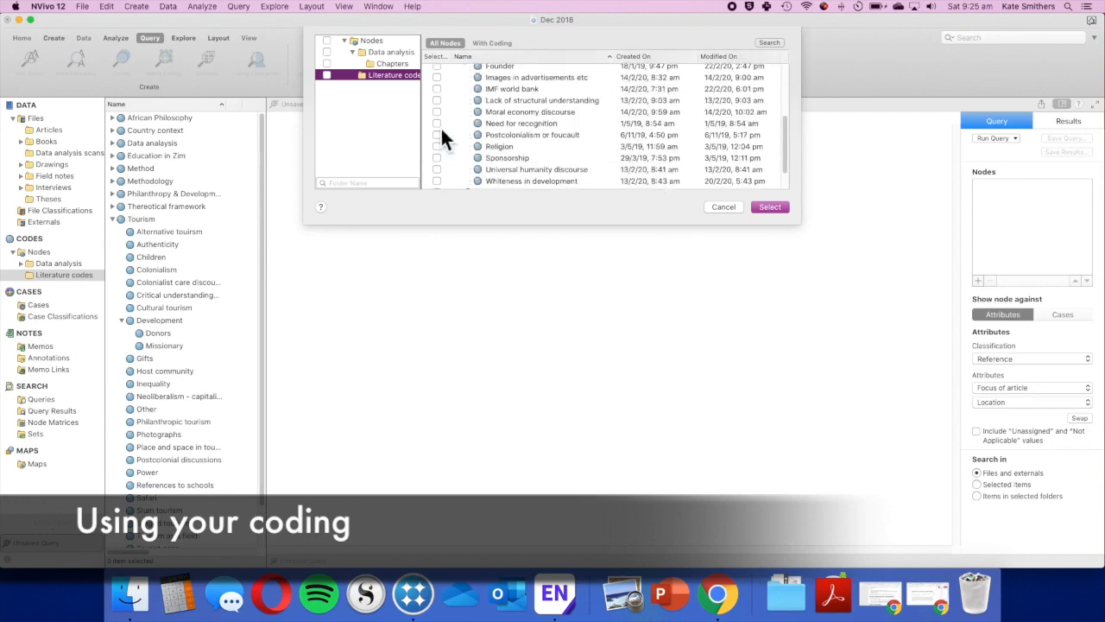
{"action": "scroll", "coordinate": [457, 138], "scroll_direction": "up", "scroll_amount": 5}
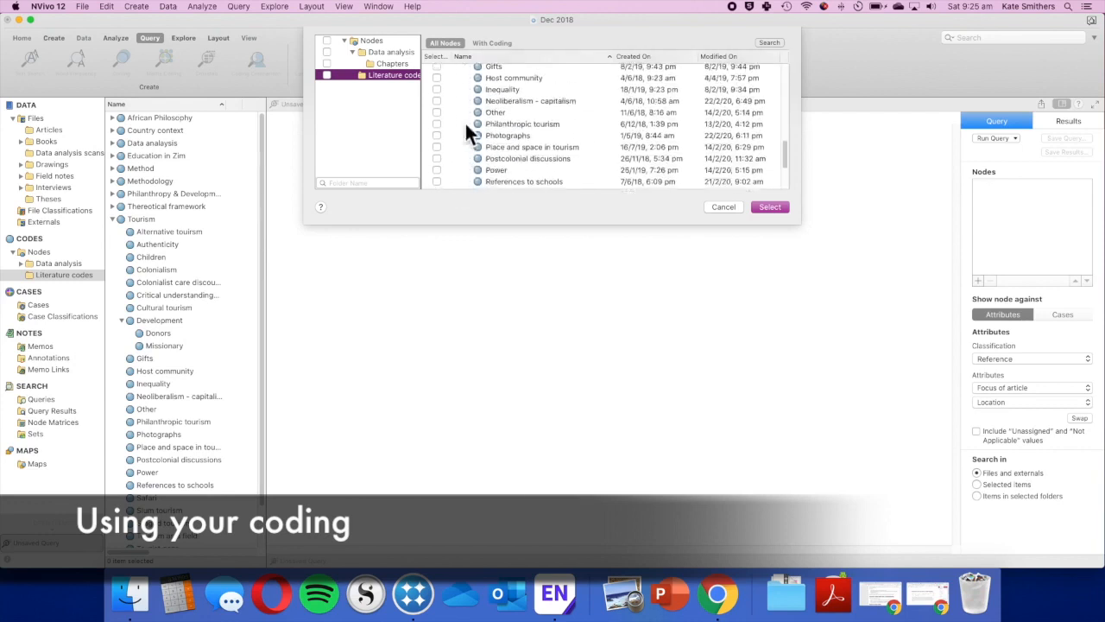
{"action": "scroll", "coordinate": [446, 108], "scroll_direction": "up", "scroll_amount": 3}
{"action": "left_click", "coordinate": [437, 120]}
{"action": "left_click", "coordinate": [437, 109]}
{"action": "left_click", "coordinate": [436, 98]}
{"action": "left_click", "coordinate": [436, 88]}
{"action": "left_click", "coordinate": [436, 76]}
{"action": "left_click", "coordinate": [437, 87]}
{"action": "left_click", "coordinate": [437, 98]}
{"action": "left_click", "coordinate": [437, 86]}
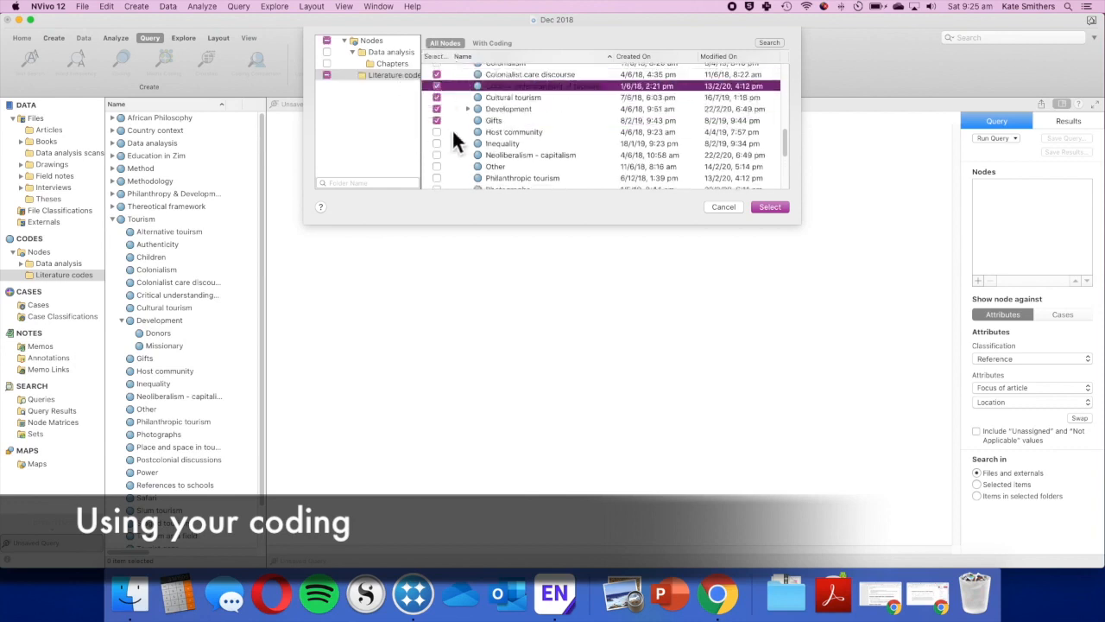
- Include the Tourism nodes Host community, Inequality, Neoliberalism - capitalism, Other and Philanthropic tourism and accept the crosstab node selection
{"action": "scroll", "coordinate": [440, 126], "scroll_direction": "down", "scroll_amount": 1}
{"action": "left_click", "coordinate": [437, 125]}
{"action": "left_click", "coordinate": [437, 136]}
{"action": "left_click", "coordinate": [437, 160]}
{"action": "left_click", "coordinate": [437, 149]}
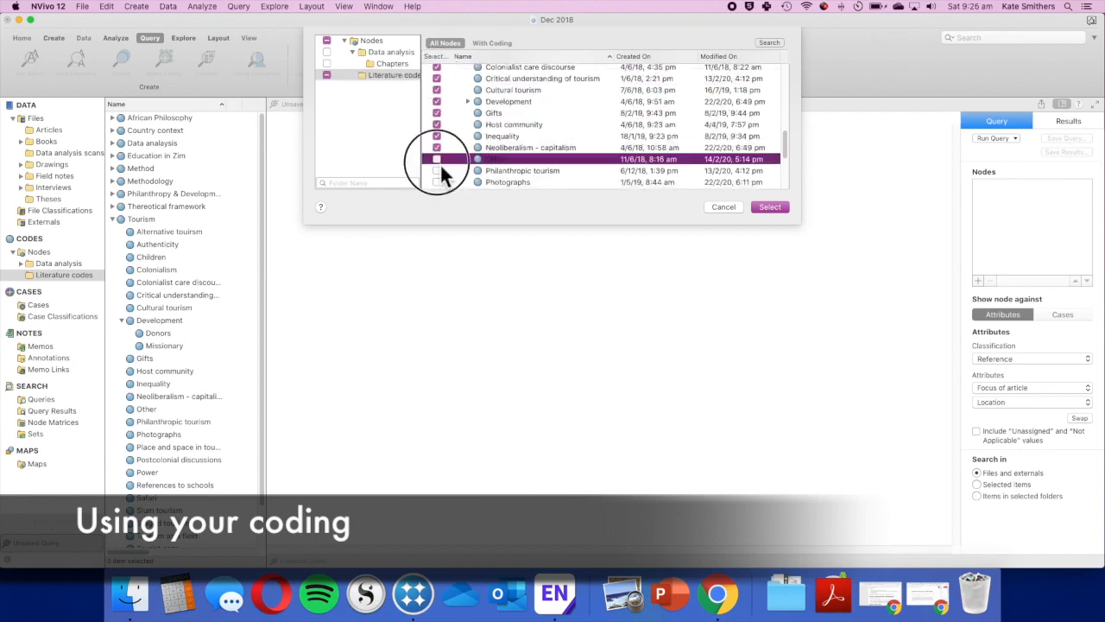
{"action": "left_click", "coordinate": [438, 161]}
{"action": "left_click", "coordinate": [438, 171]}
{"action": "left_click", "coordinate": [769, 208]}
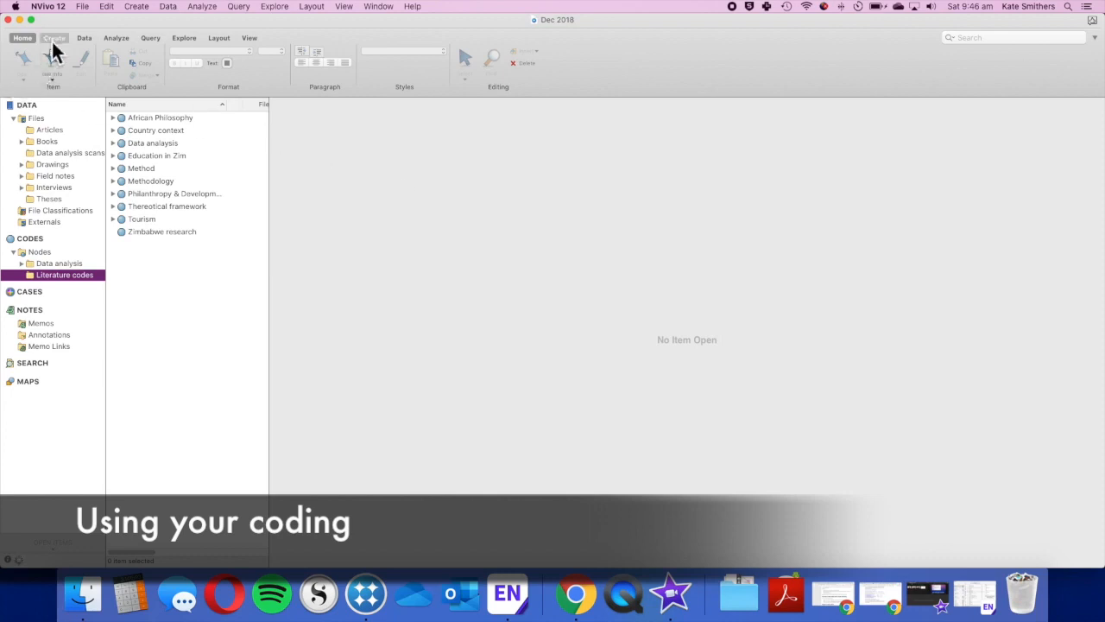
- Create a new, empty crosstab query
{"action": "left_click", "coordinate": [85, 38]}
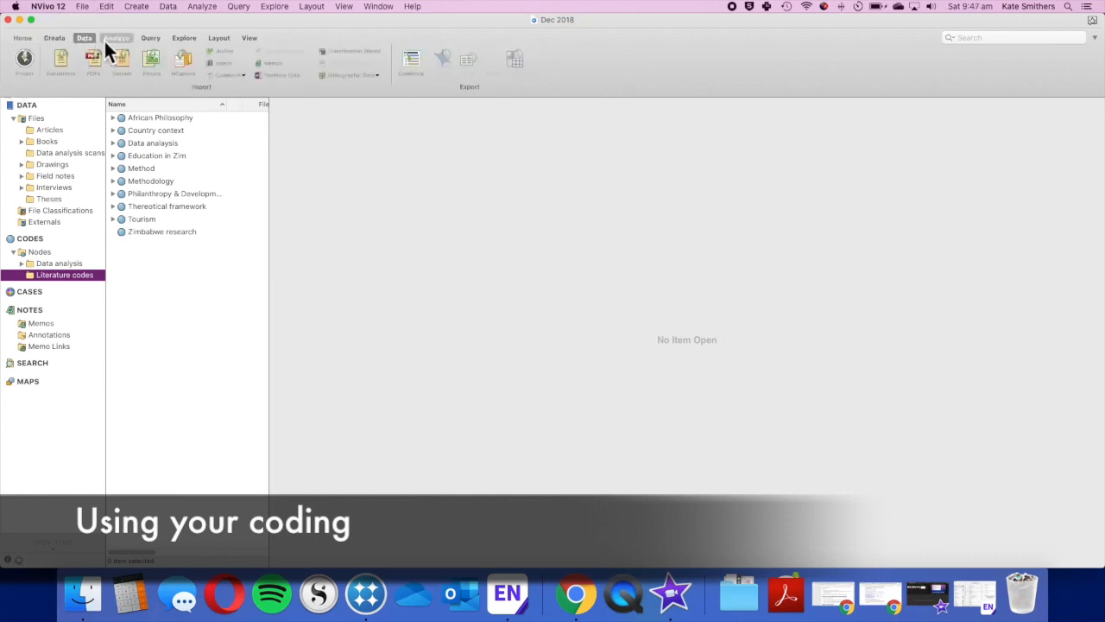
{"action": "left_click", "coordinate": [117, 39]}
{"action": "left_click", "coordinate": [150, 39]}
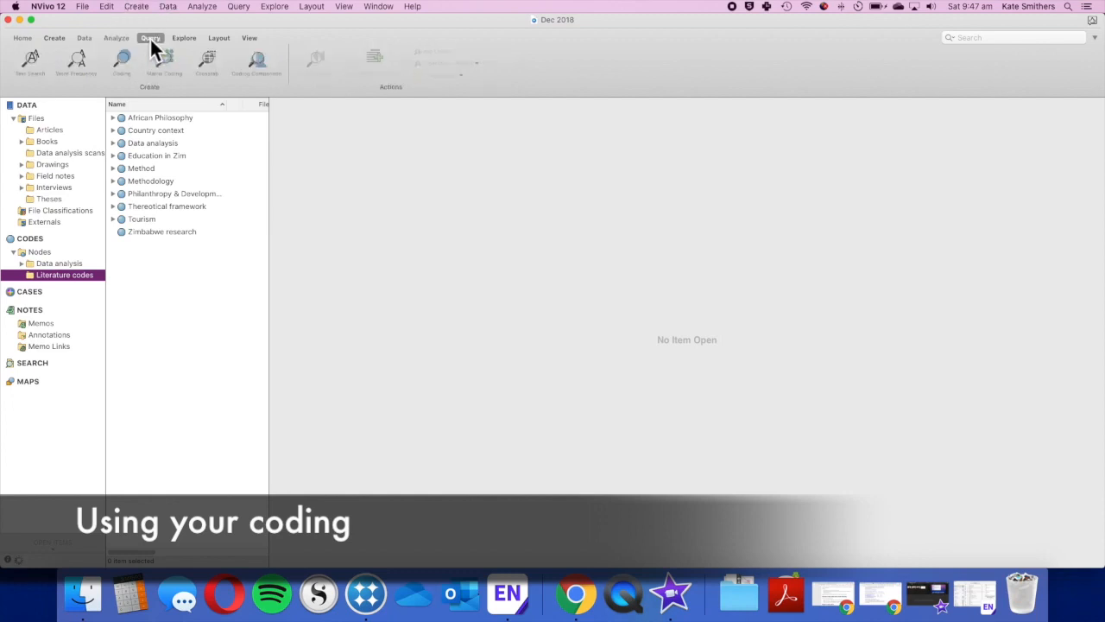
{"action": "left_click", "coordinate": [207, 65]}
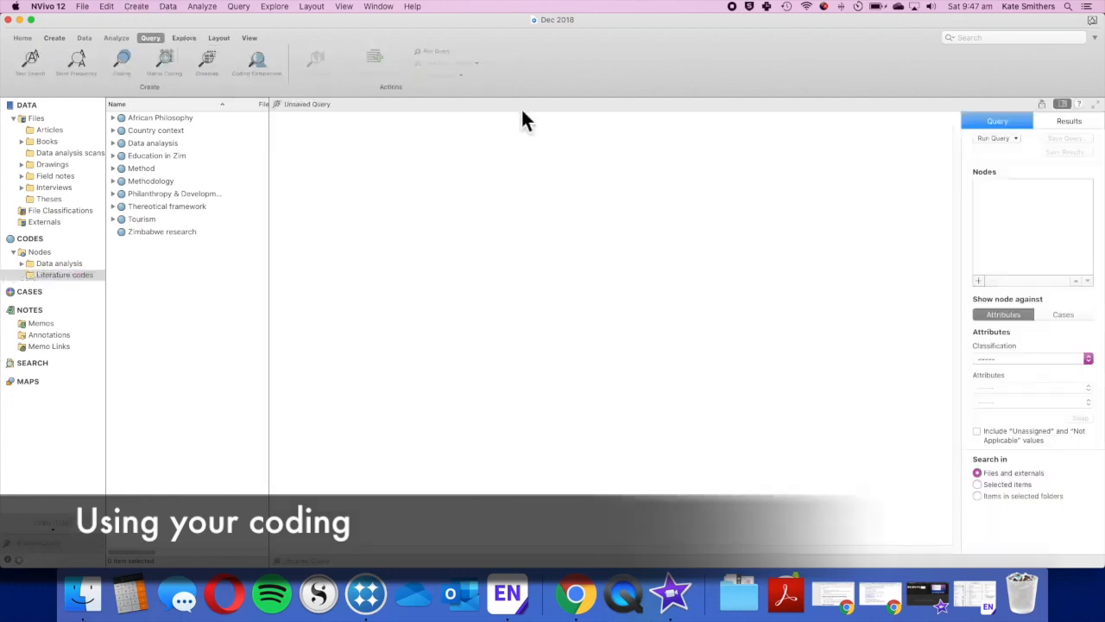
- Add the Philanthropy & Development nodes Capitalism, Civilizing mission, Deficiency model of development, Founder and Images in advertisements etc to the crosstab
{"action": "left_click", "coordinate": [978, 281]}
{"action": "left_click", "coordinate": [346, 41]}
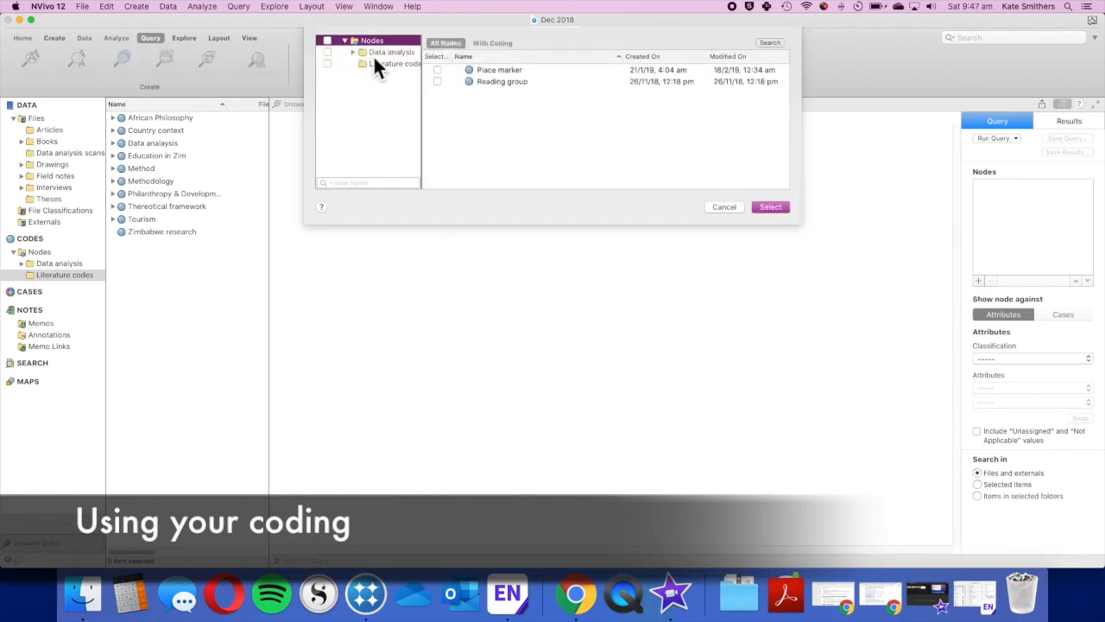
{"action": "left_click", "coordinate": [380, 52]}
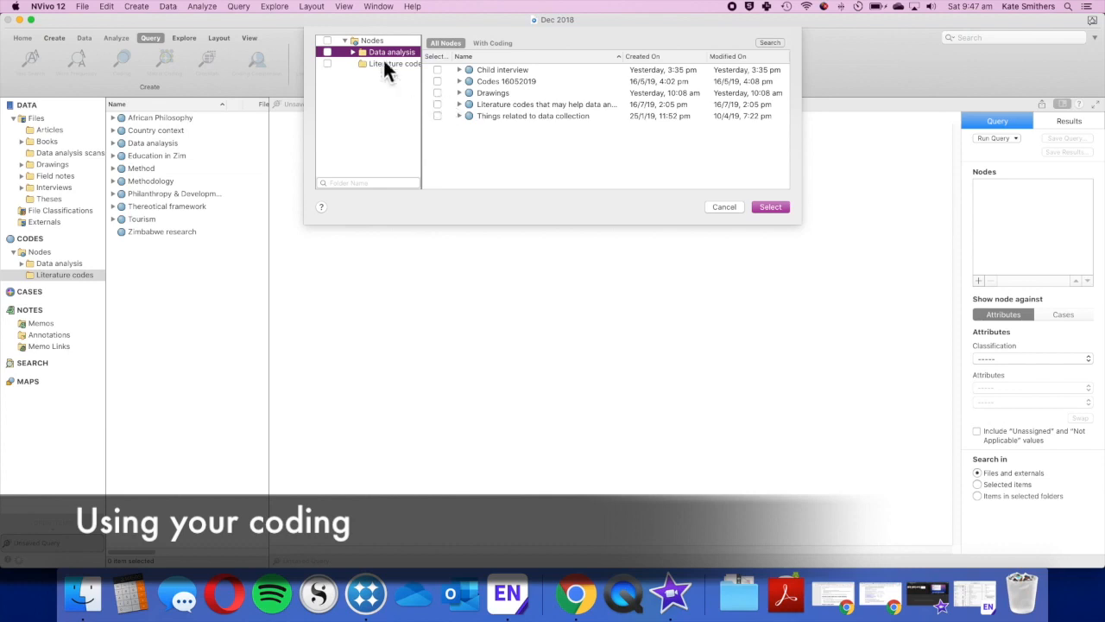
{"action": "left_click", "coordinate": [371, 64]}
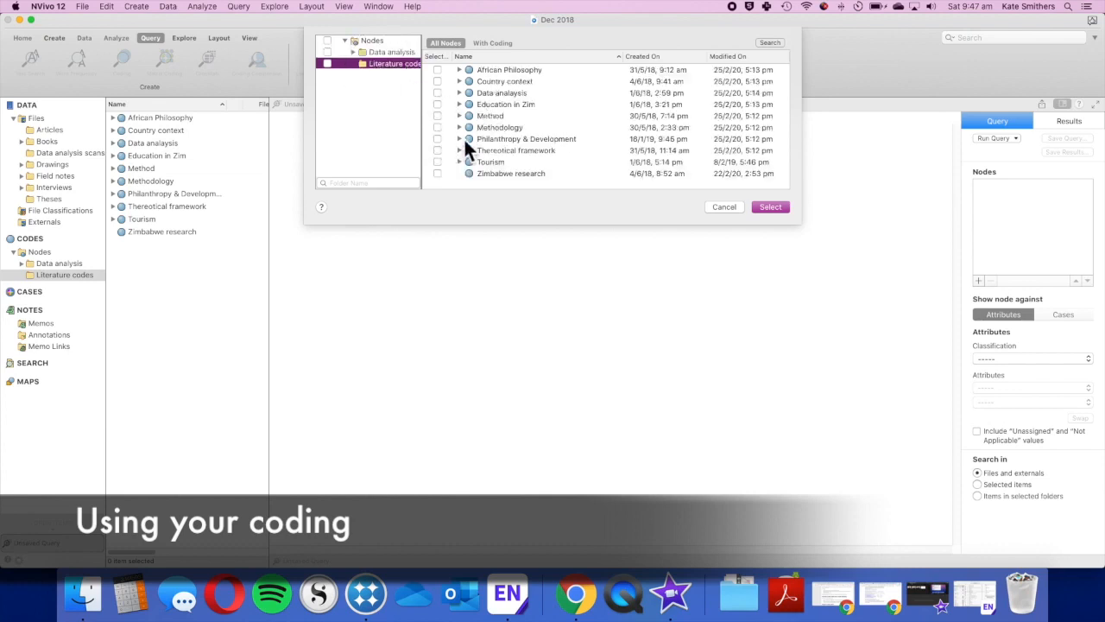
{"action": "left_click", "coordinate": [459, 139]}
{"action": "scroll", "coordinate": [462, 137], "scroll_direction": "down", "scroll_amount": 3}
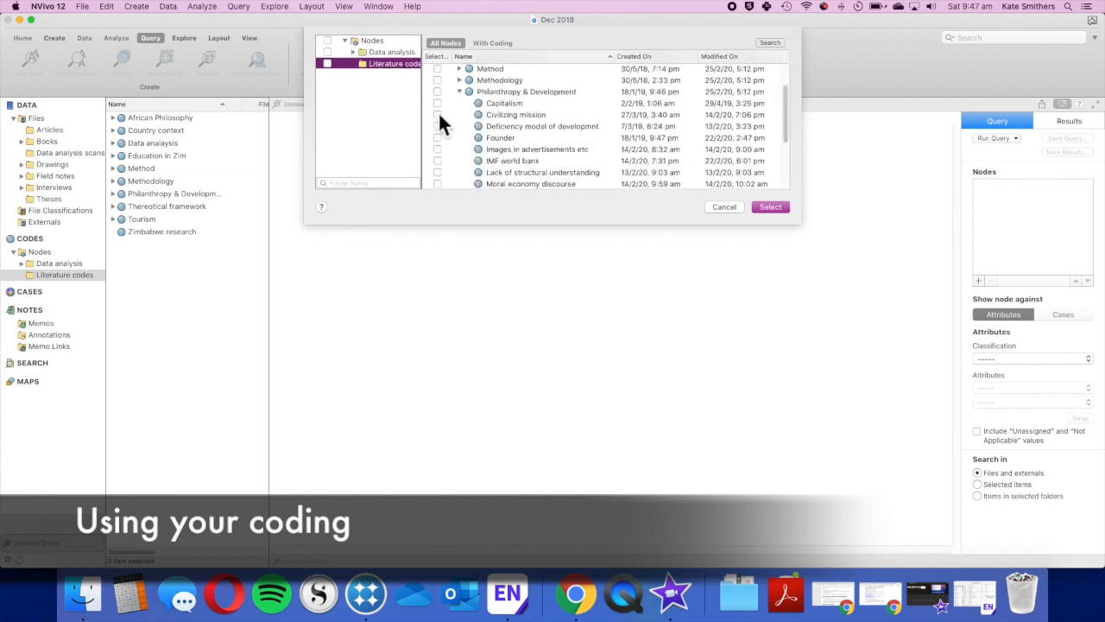
{"action": "left_click", "coordinate": [437, 103]}
{"action": "left_click", "coordinate": [437, 114]}
{"action": "left_click", "coordinate": [437, 126]}
{"action": "left_click", "coordinate": [438, 137]}
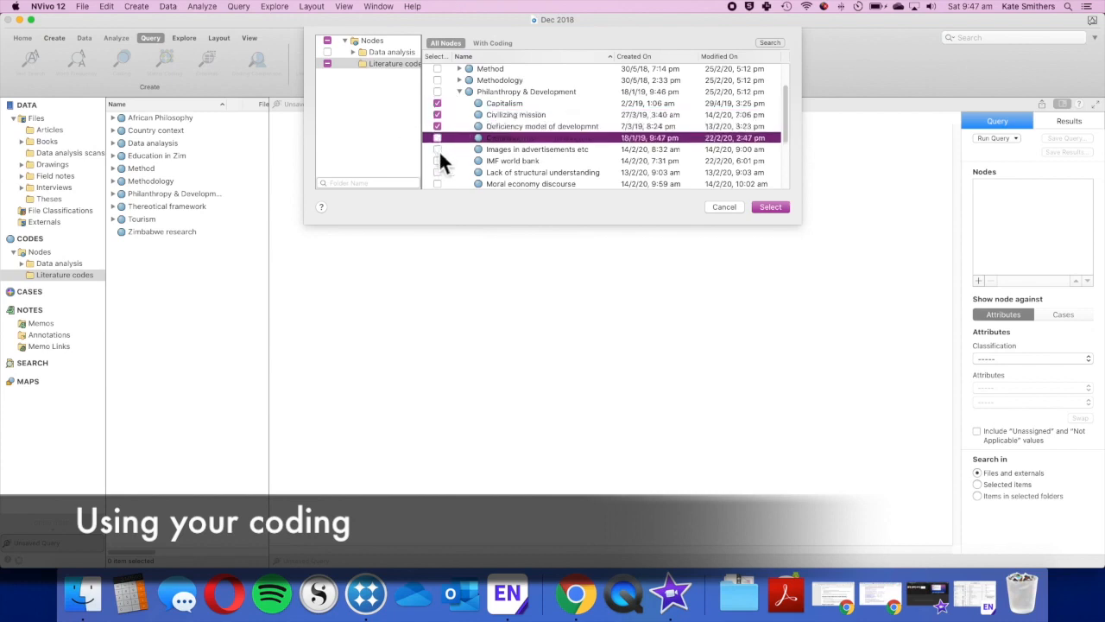
{"action": "left_click", "coordinate": [437, 149]}
{"action": "left_click", "coordinate": [770, 207]}
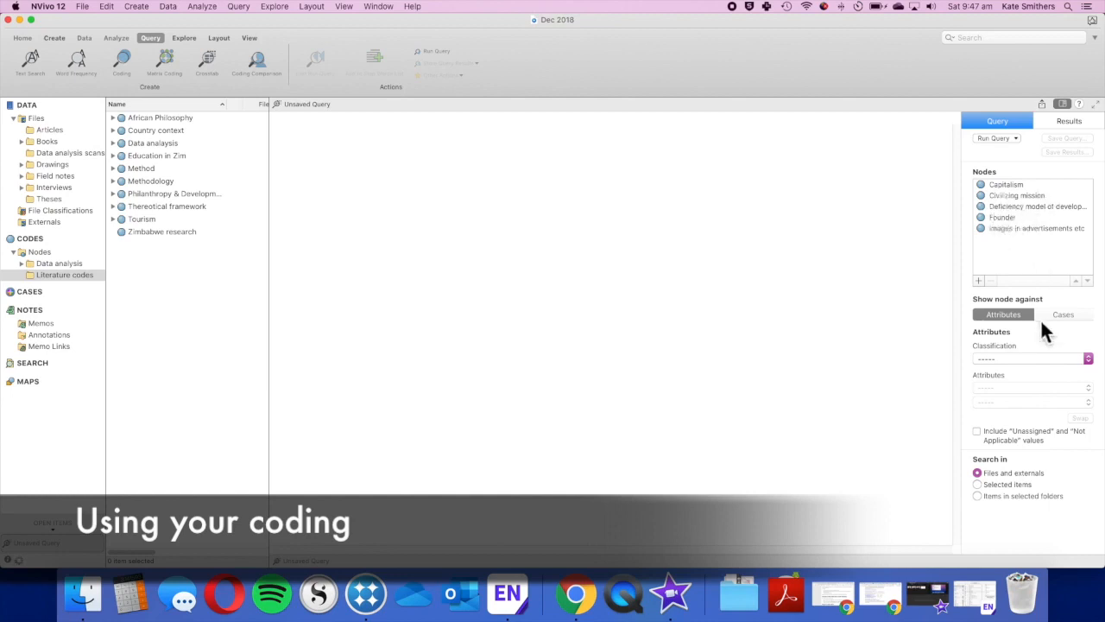
- Show the nodes against the Reference classification's Thereotical framework attribute, run the crosstab and look through its result columns
{"action": "left_click", "coordinate": [1048, 357]}
{"action": "left_click", "coordinate": [1043, 391]}
{"action": "left_click", "coordinate": [989, 387]}
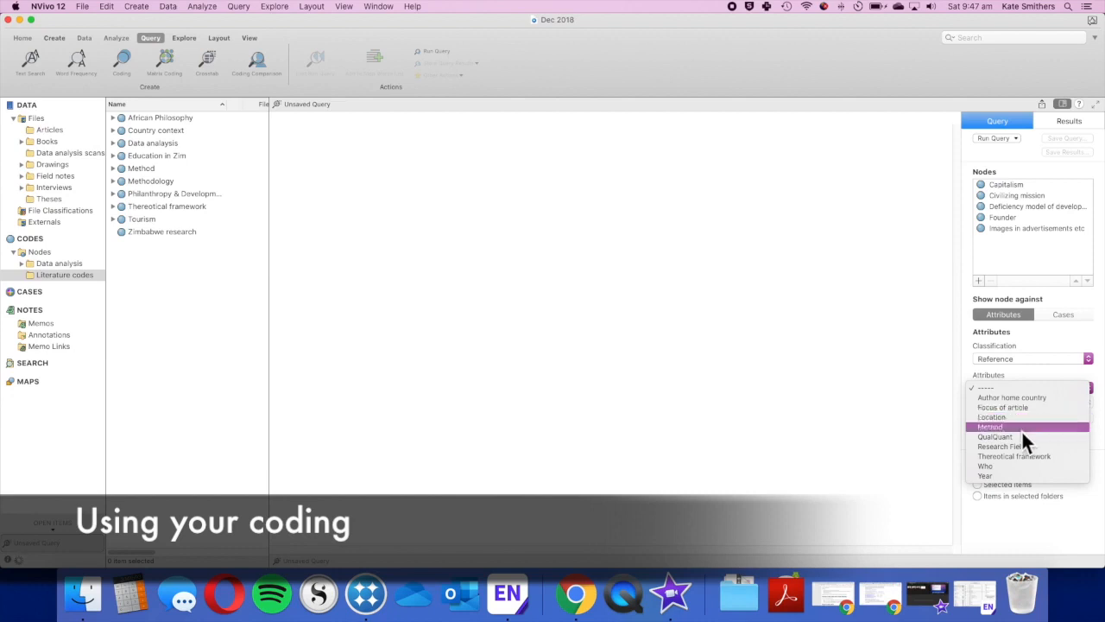
{"action": "left_click", "coordinate": [1038, 456]}
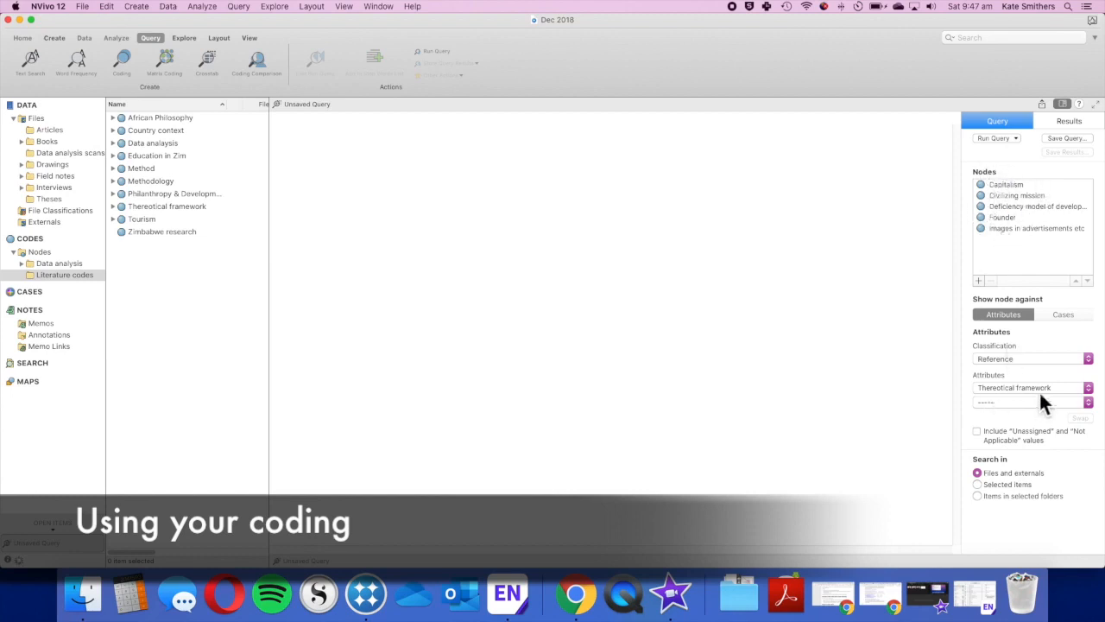
{"action": "left_click", "coordinate": [998, 140]}
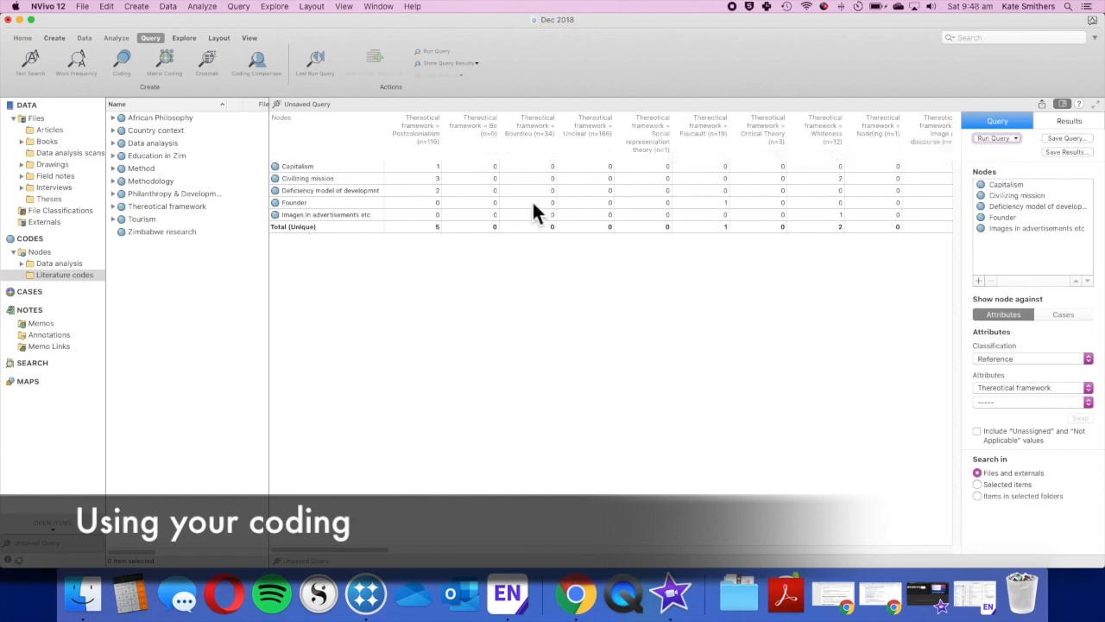
{"action": "scroll", "coordinate": [532, 207], "scroll_direction": "right", "scroll_amount": 10}
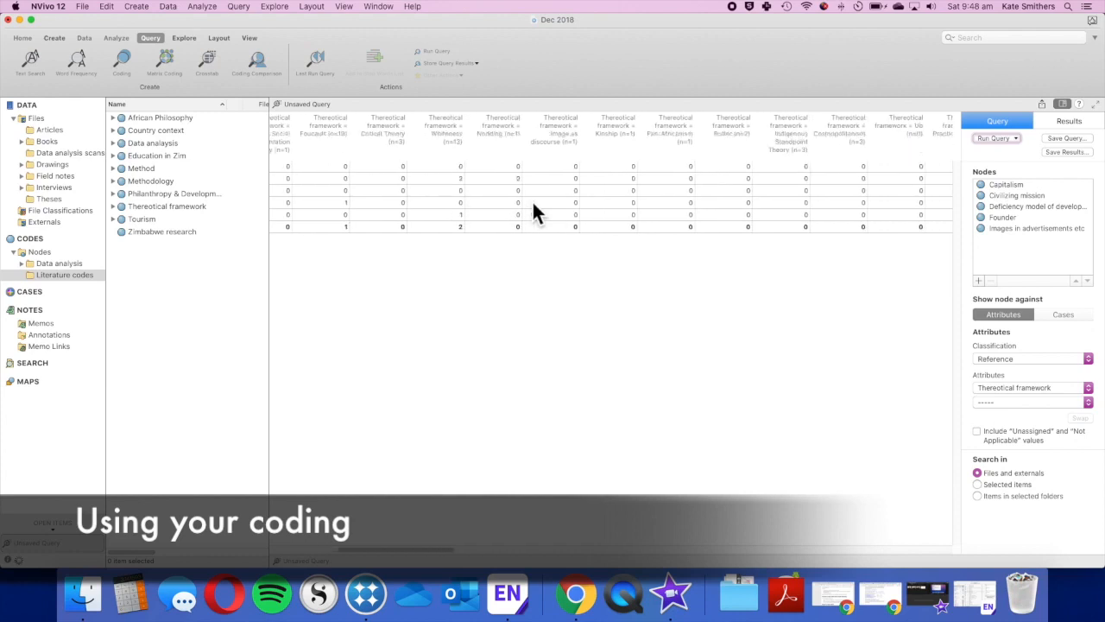
{"action": "scroll", "coordinate": [533, 207], "scroll_direction": "right", "scroll_amount": 10}
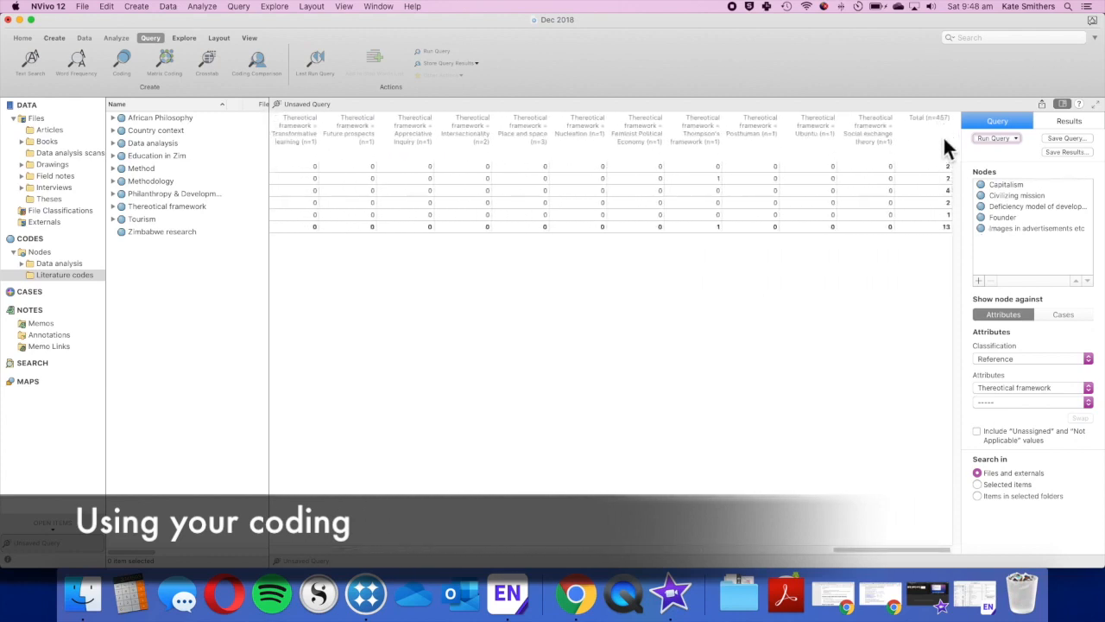
{"action": "scroll", "coordinate": [939, 240], "scroll_direction": "left", "scroll_amount": 10}
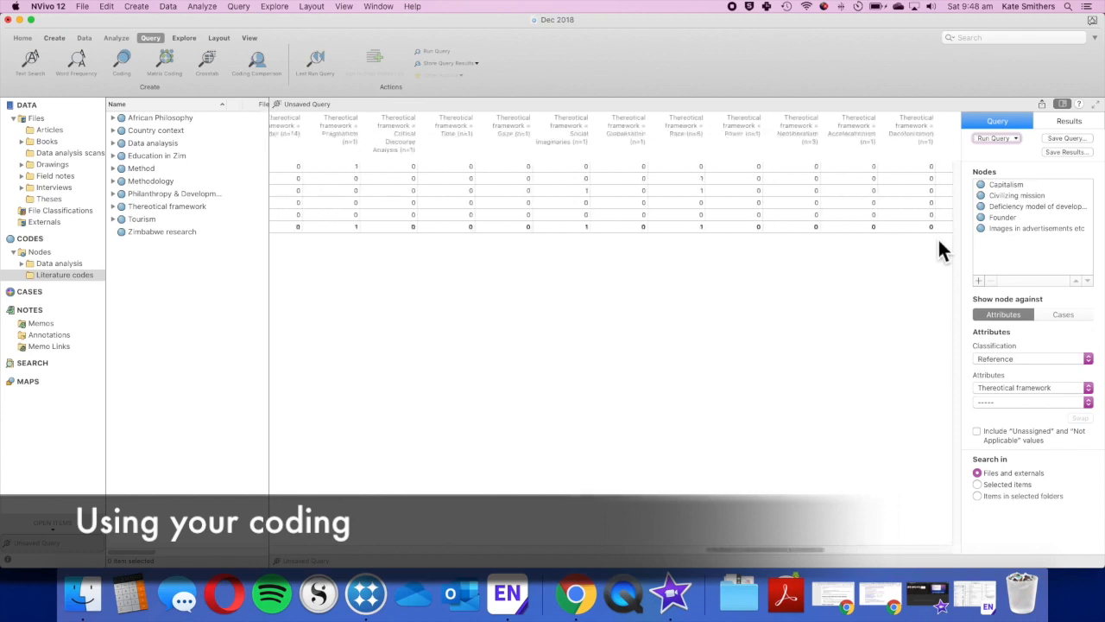
- Examine the references and file summary behind the Civilizing mission and Postcolonialism cell, and return to the crosstab
{"action": "scroll", "coordinate": [937, 237], "scroll_direction": "left", "scroll_amount": 10}
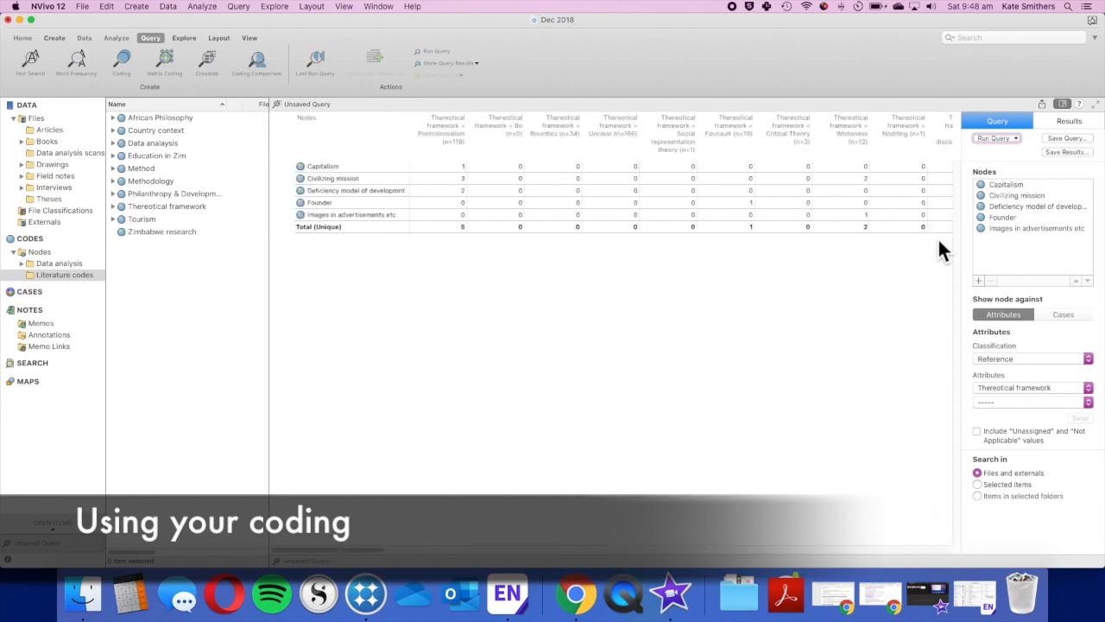
{"action": "left_click", "coordinate": [438, 180]}
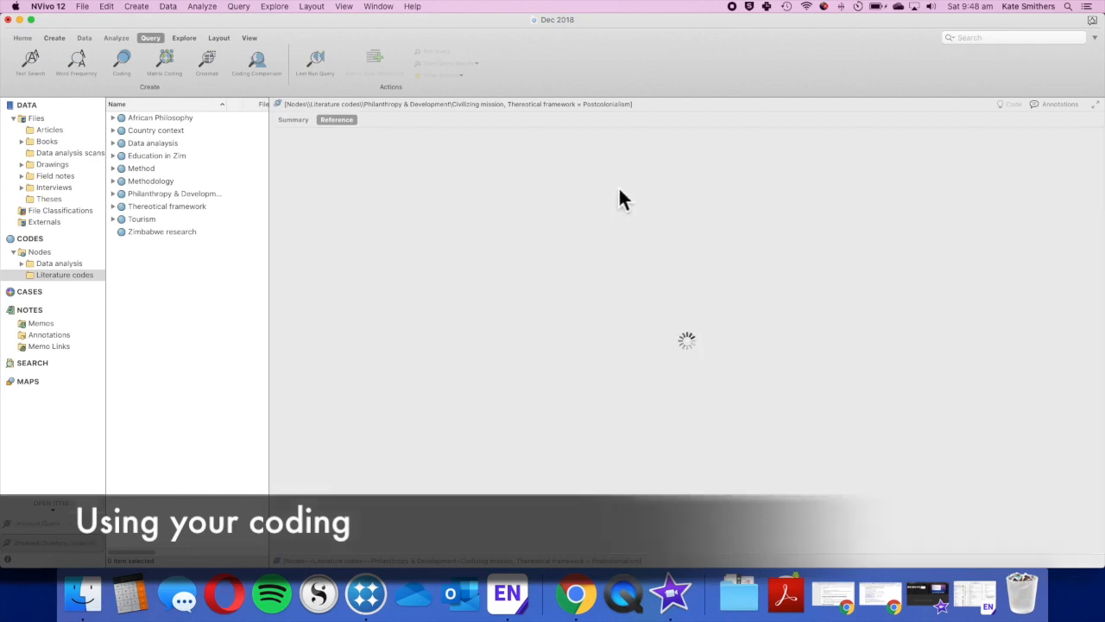
{"action": "scroll", "coordinate": [630, 190], "scroll_direction": "down", "scroll_amount": 5}
{"action": "scroll", "coordinate": [630, 191], "scroll_direction": "down", "scroll_amount": 1}
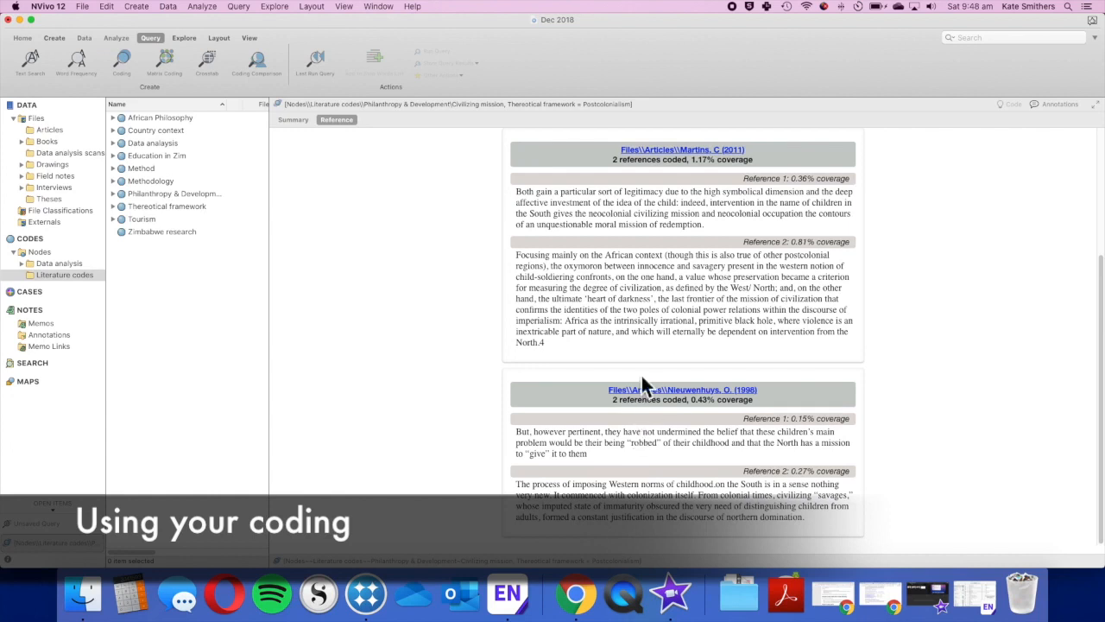
{"action": "scroll", "coordinate": [643, 168], "scroll_direction": "up", "scroll_amount": 5}
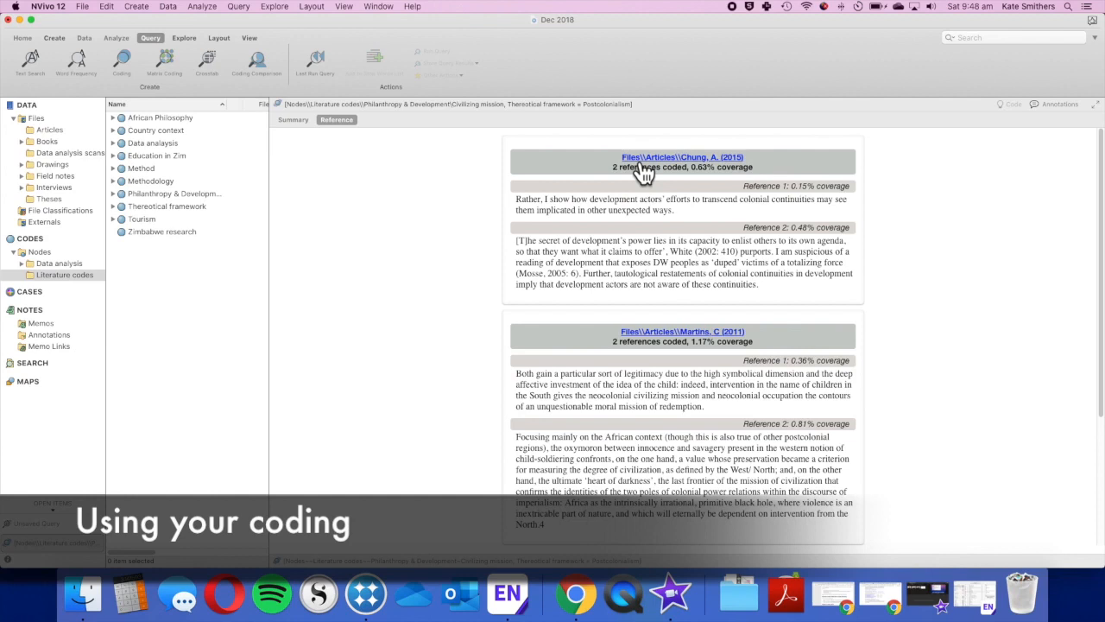
{"action": "left_click", "coordinate": [291, 121]}
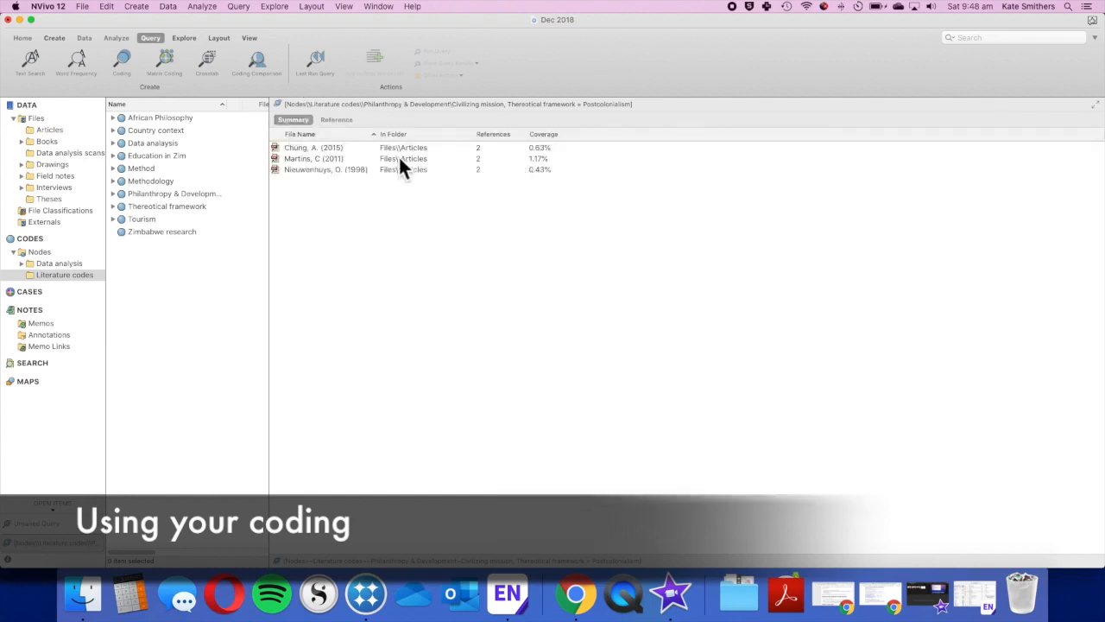
{"action": "left_click", "coordinate": [67, 529]}
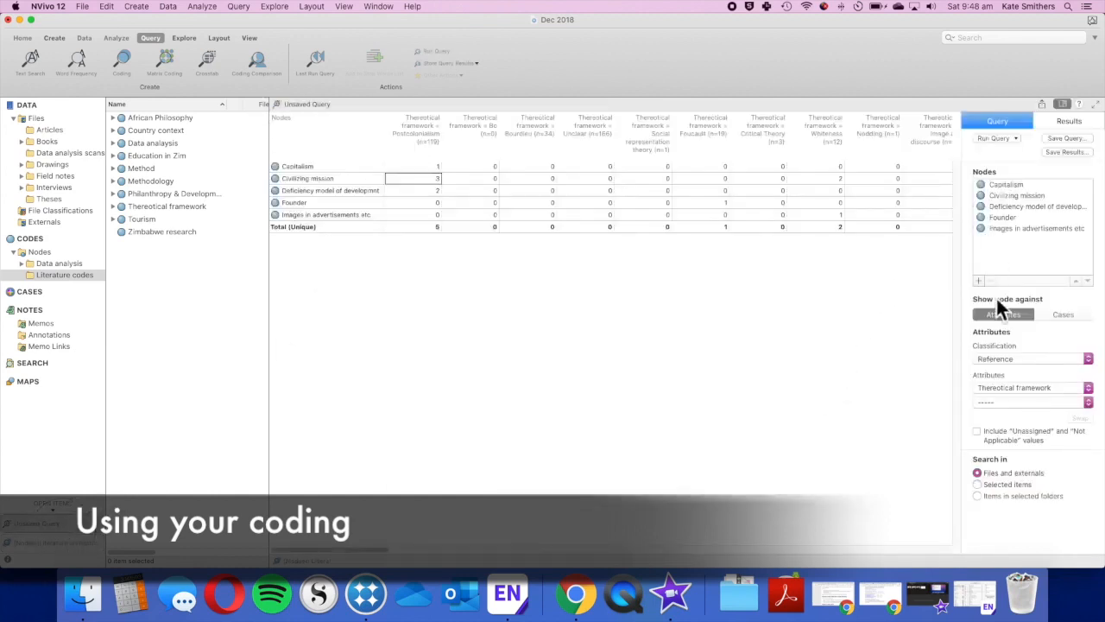
- Try showing the crosstab nodes against cases, and switch back to attributes
{"action": "left_click", "coordinate": [1060, 316]}
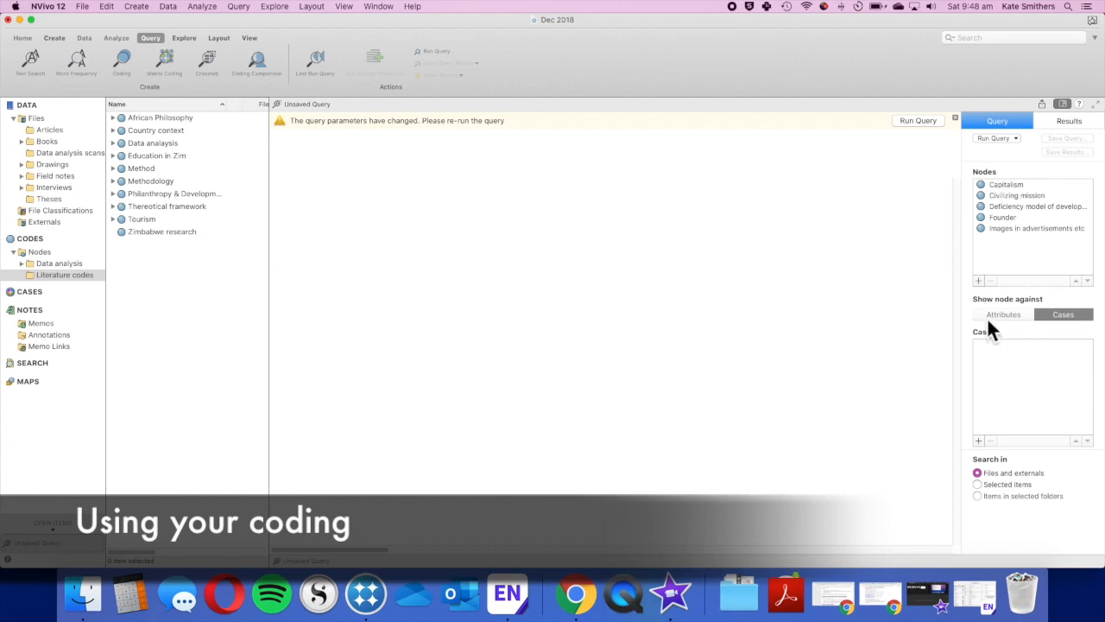
{"action": "left_click", "coordinate": [1012, 315]}
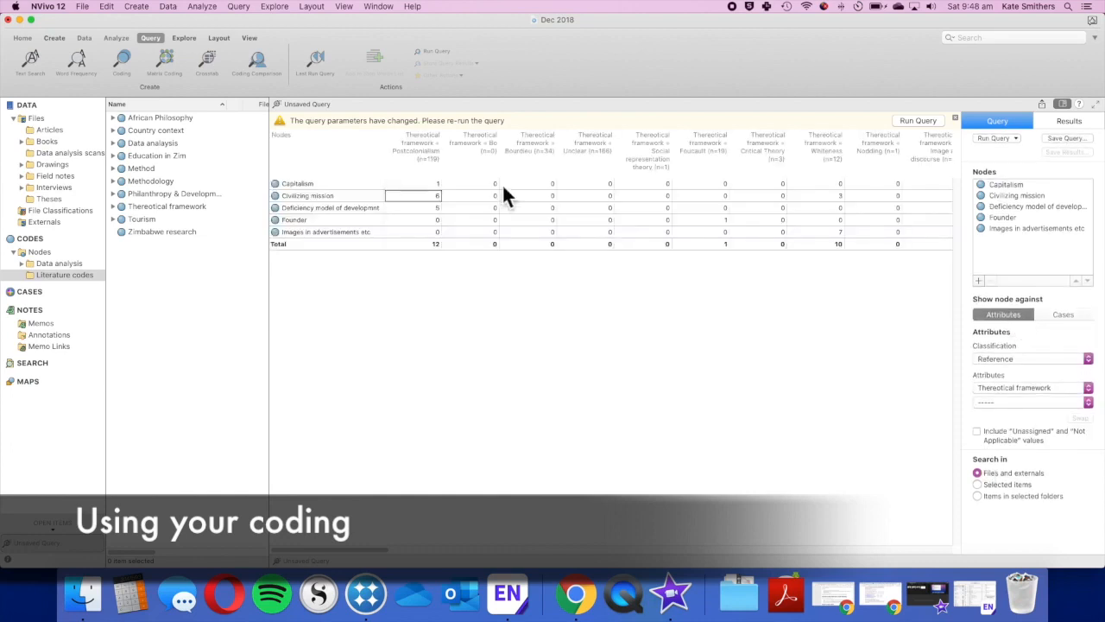
- Shade the crosstab with the green heat map and compare its cell values as row percentage, column percentage and count
{"action": "left_click", "coordinate": [1051, 118]}
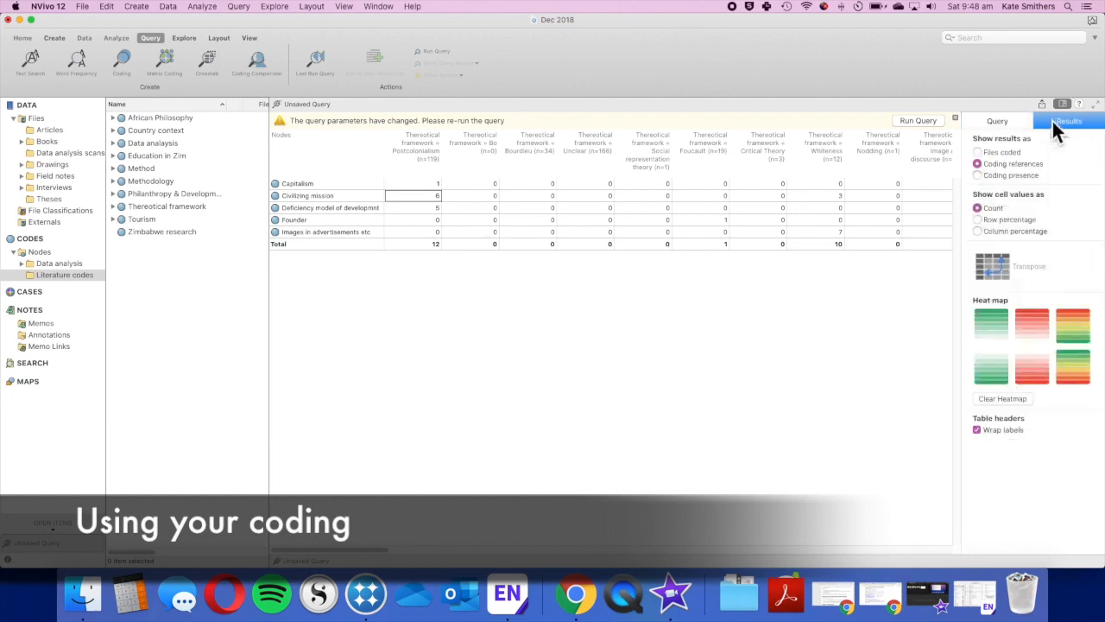
{"action": "left_click", "coordinate": [997, 333]}
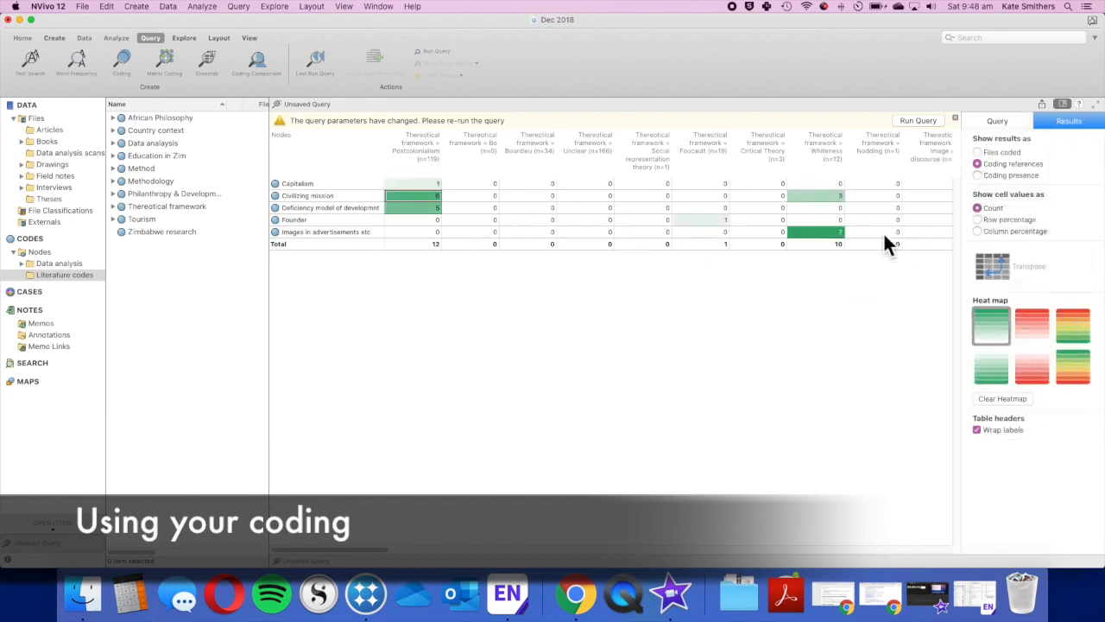
{"action": "left_click", "coordinate": [995, 223]}
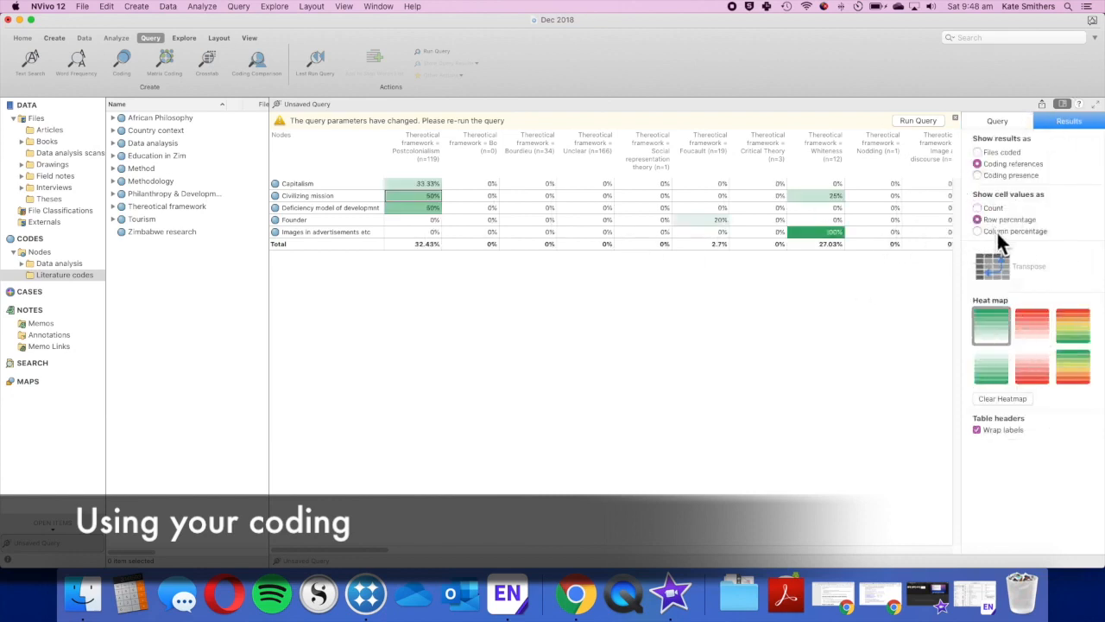
{"action": "left_click", "coordinate": [996, 231]}
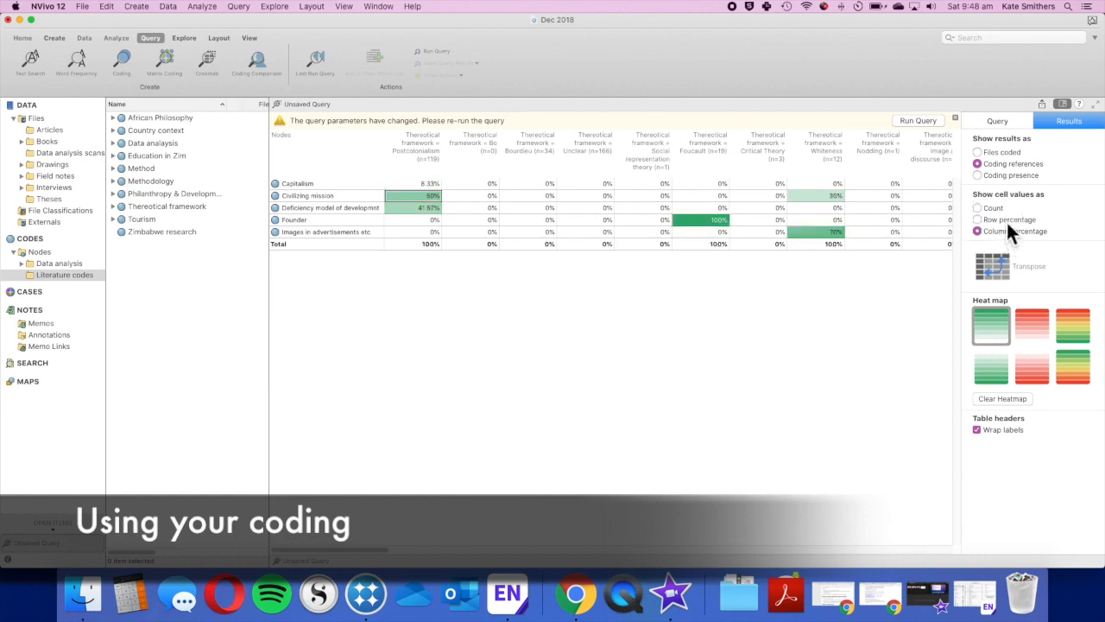
{"action": "left_click", "coordinate": [992, 207]}
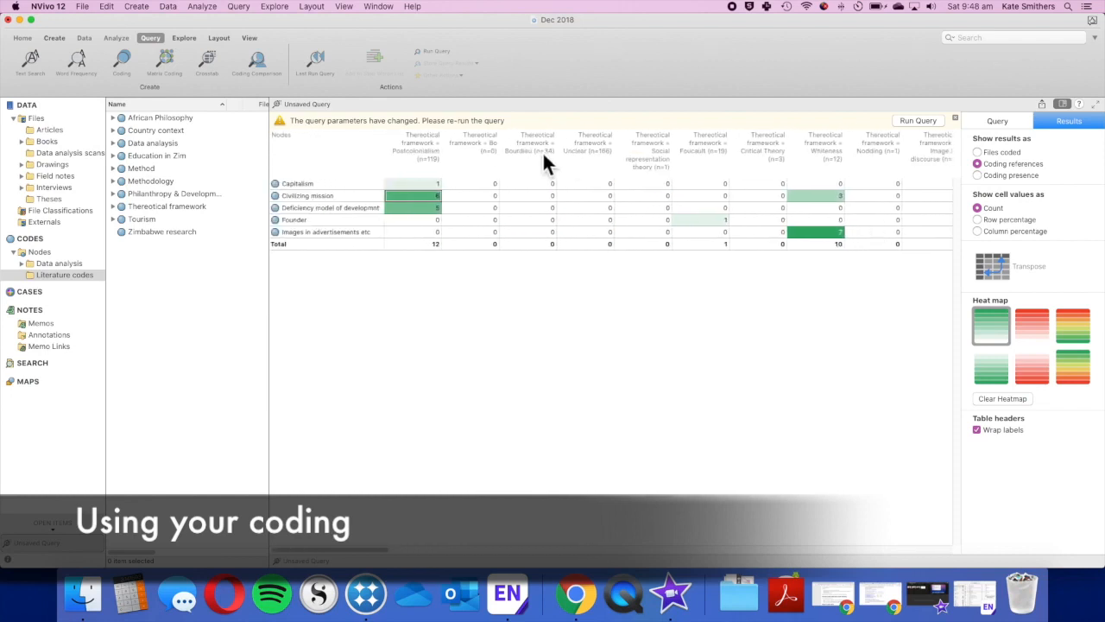
- Compare the results as coding presence and coding references, and show the coding references as row percentages
{"action": "left_click", "coordinate": [980, 177]}
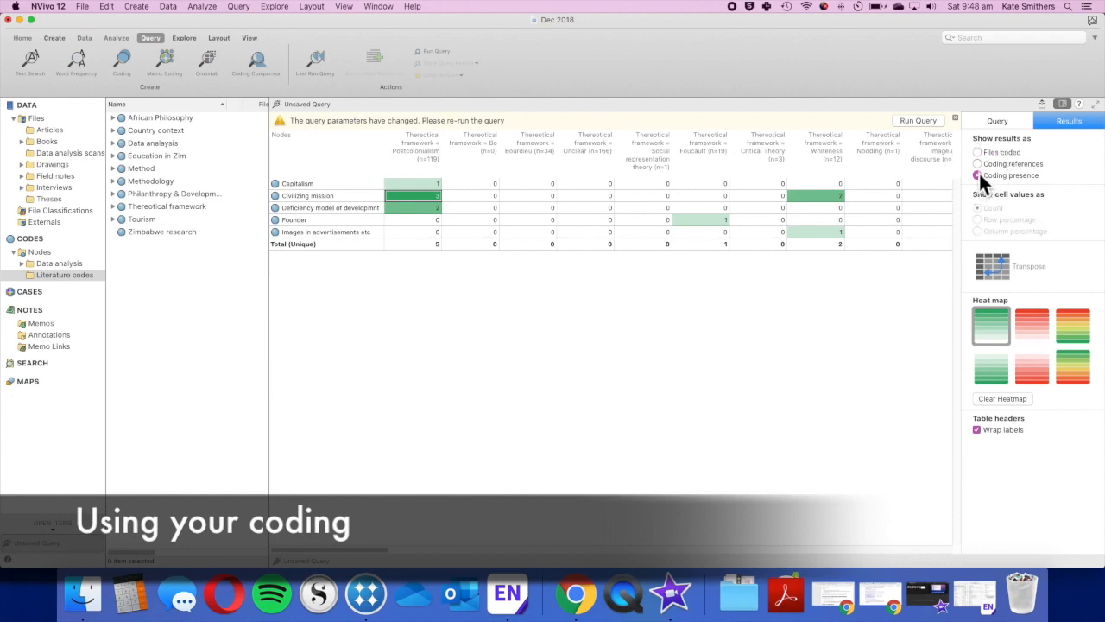
{"action": "left_click", "coordinate": [979, 164]}
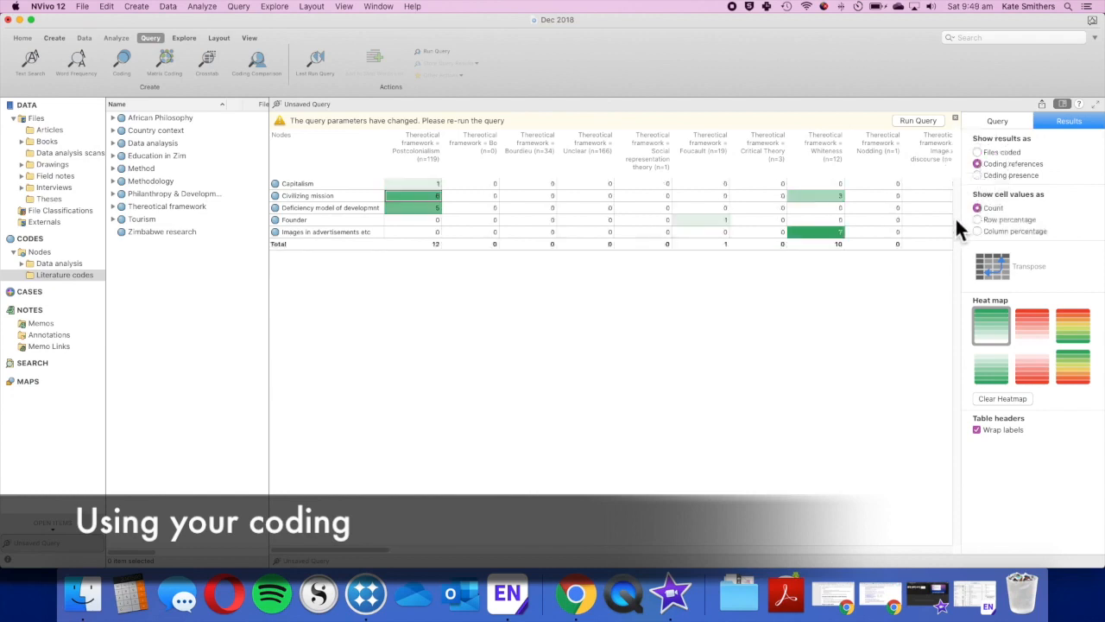
{"action": "left_click", "coordinate": [1004, 221]}
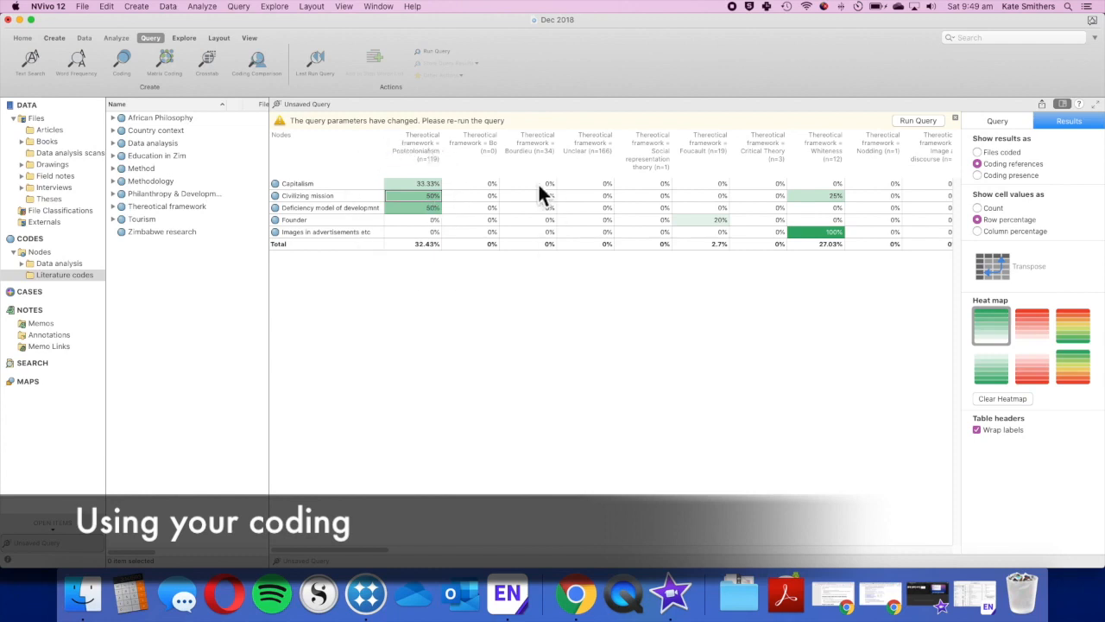
{"action": "scroll", "coordinate": [539, 185], "scroll_direction": "right", "scroll_amount": 5}
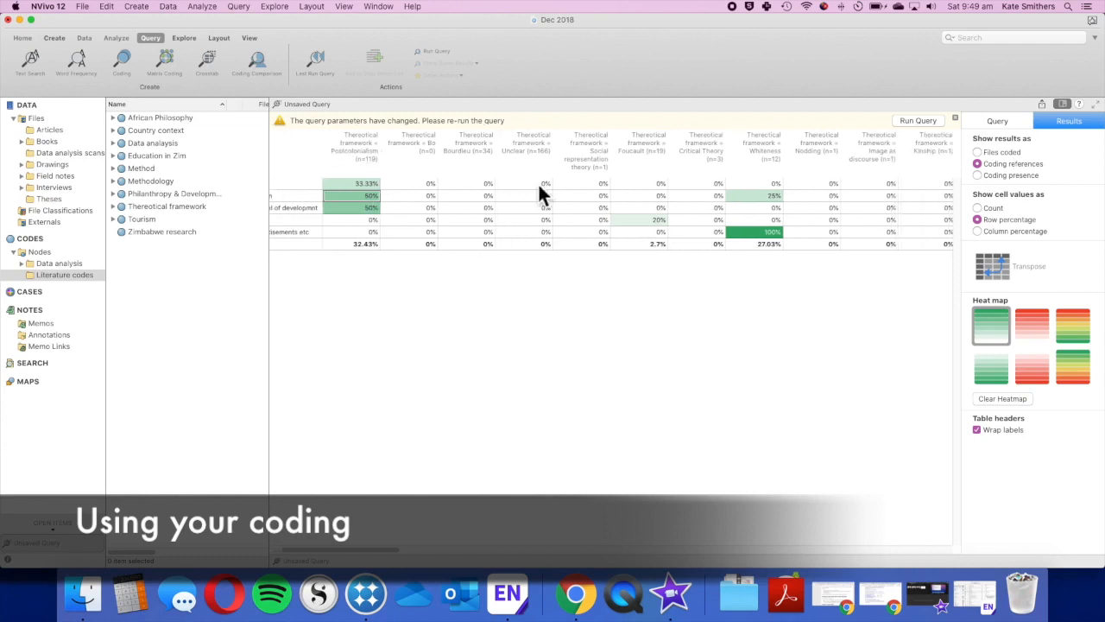
{"action": "scroll", "coordinate": [539, 193], "scroll_direction": "left", "scroll_amount": 5}
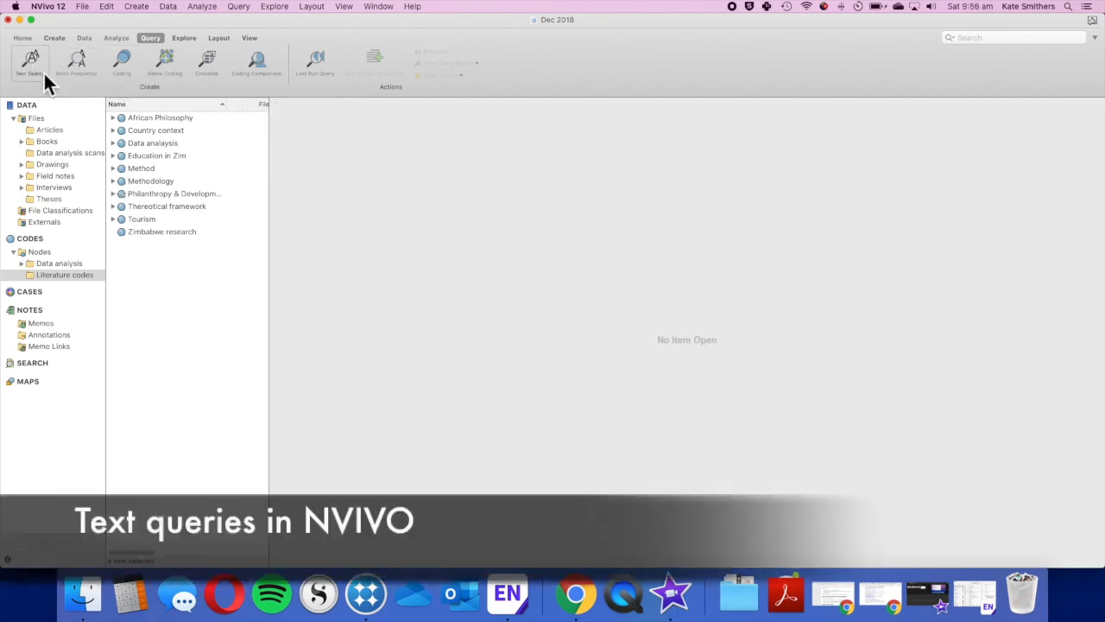
- Open a new text search query to view its search criteria and scope options
{"action": "left_click", "coordinate": [43, 73]}
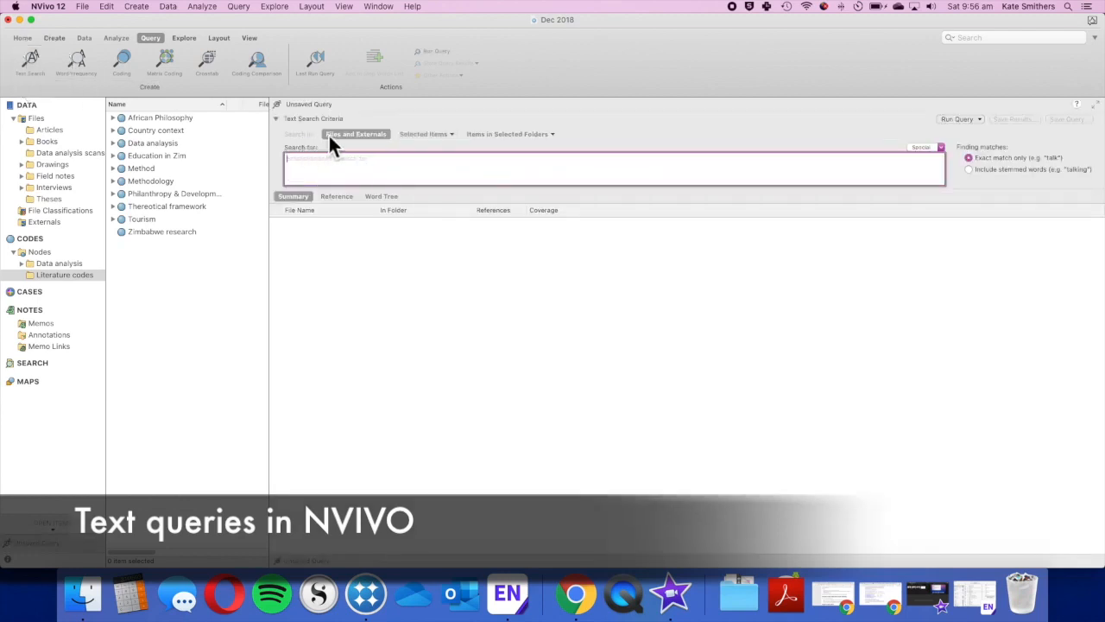
{"action": "left_click", "coordinate": [400, 136]}
- Create a word frequency query restricted to the Articles folder and run it
{"action": "left_click", "coordinate": [73, 64]}
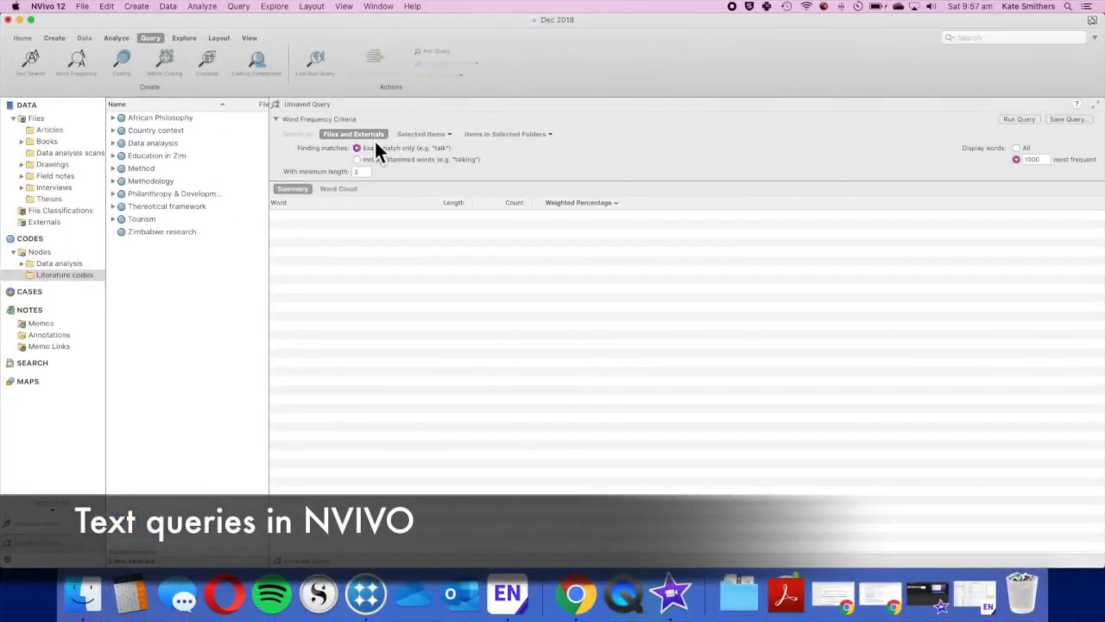
{"action": "left_click", "coordinate": [427, 136]}
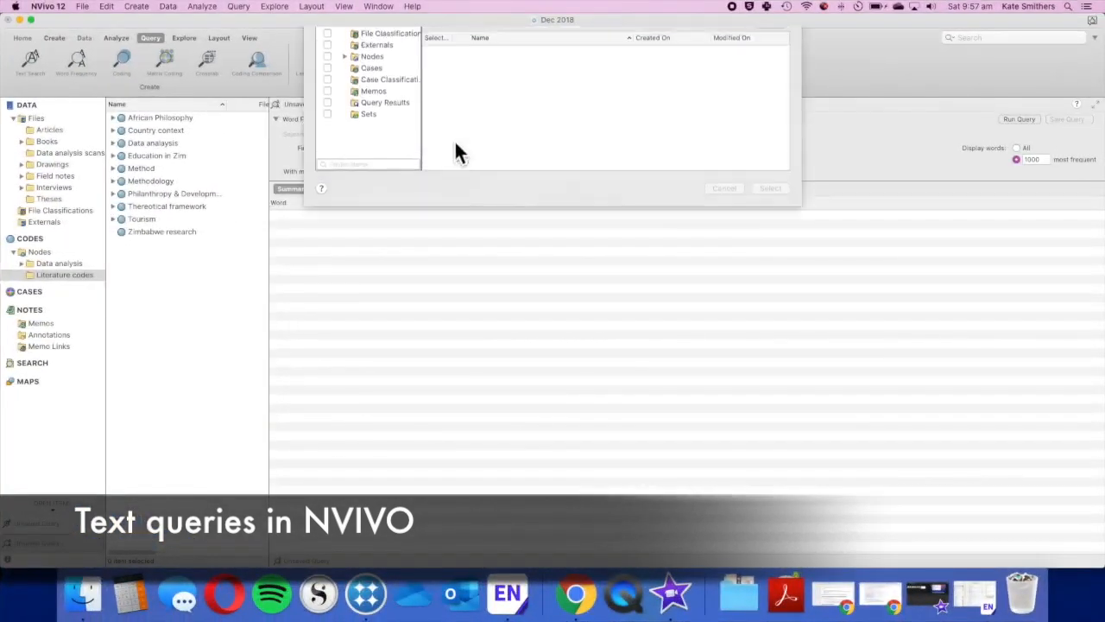
{"action": "left_click", "coordinate": [724, 207]}
{"action": "left_click", "coordinate": [520, 136]}
{"action": "left_click", "coordinate": [477, 43]}
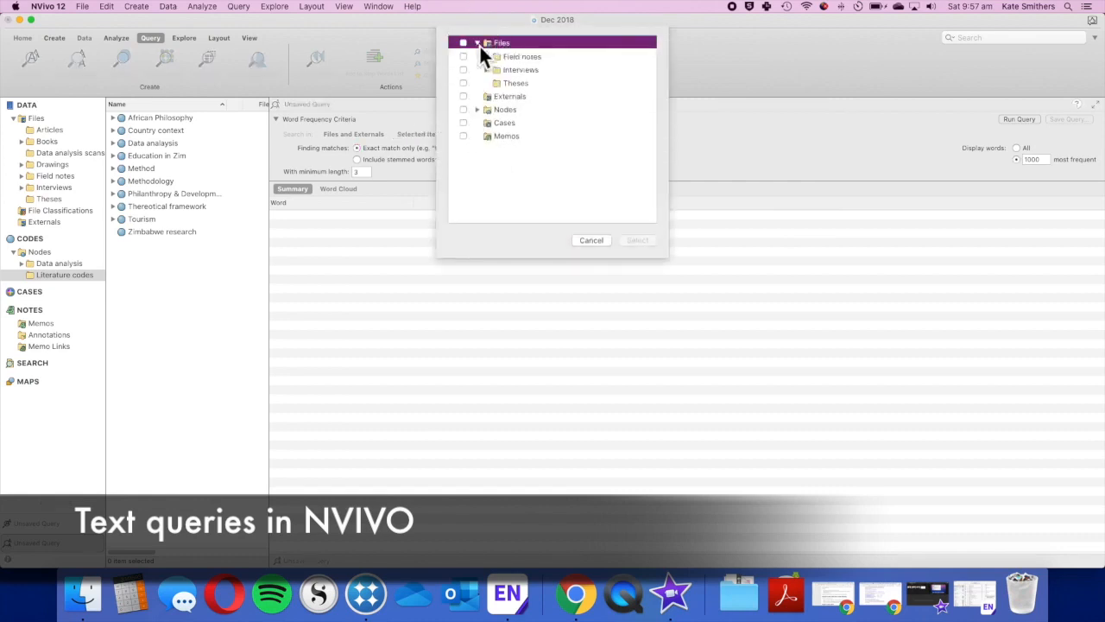
{"action": "left_click", "coordinate": [464, 56]}
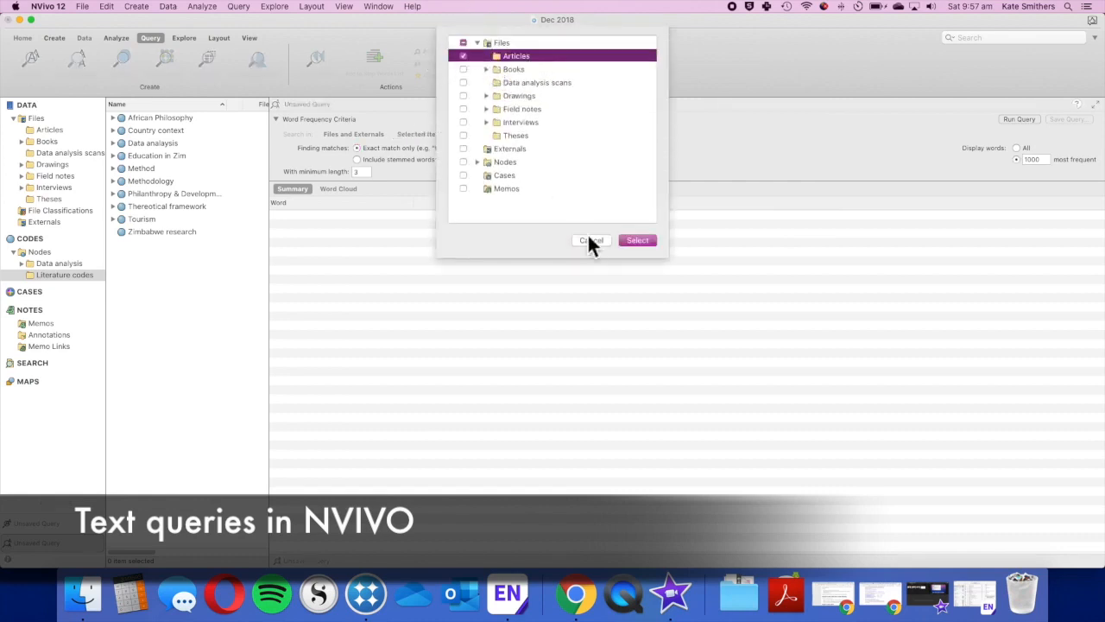
{"action": "left_click", "coordinate": [637, 241]}
{"action": "left_click", "coordinate": [1023, 120]}
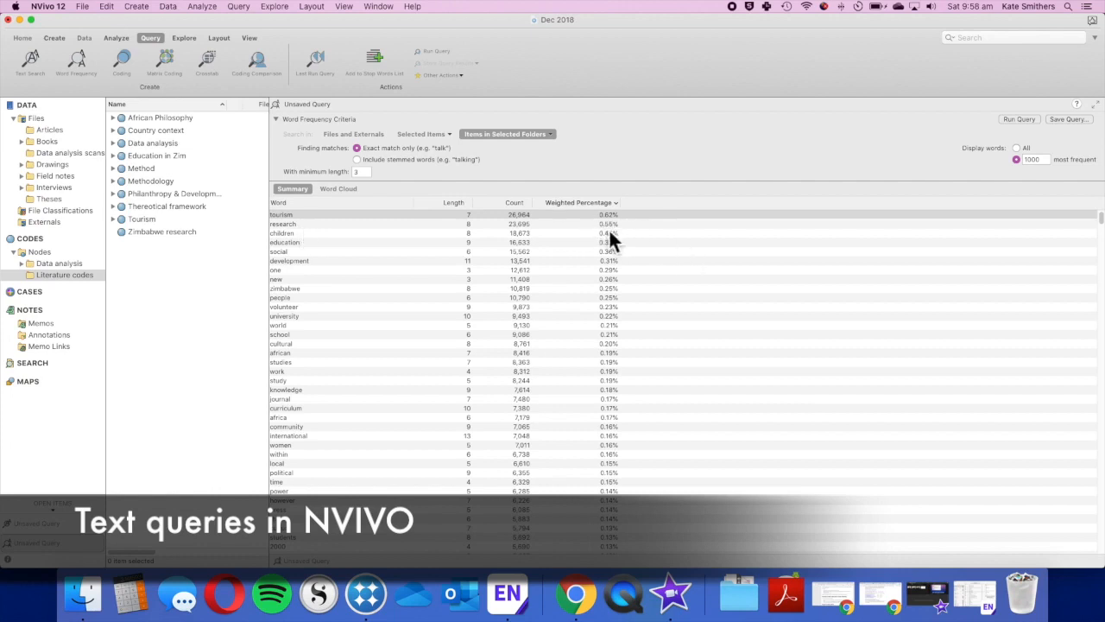
- View the word frequency results as a word cloud, and close the open queries
{"action": "left_click", "coordinate": [340, 189]}
{"action": "left_click", "coordinate": [99, 544]}
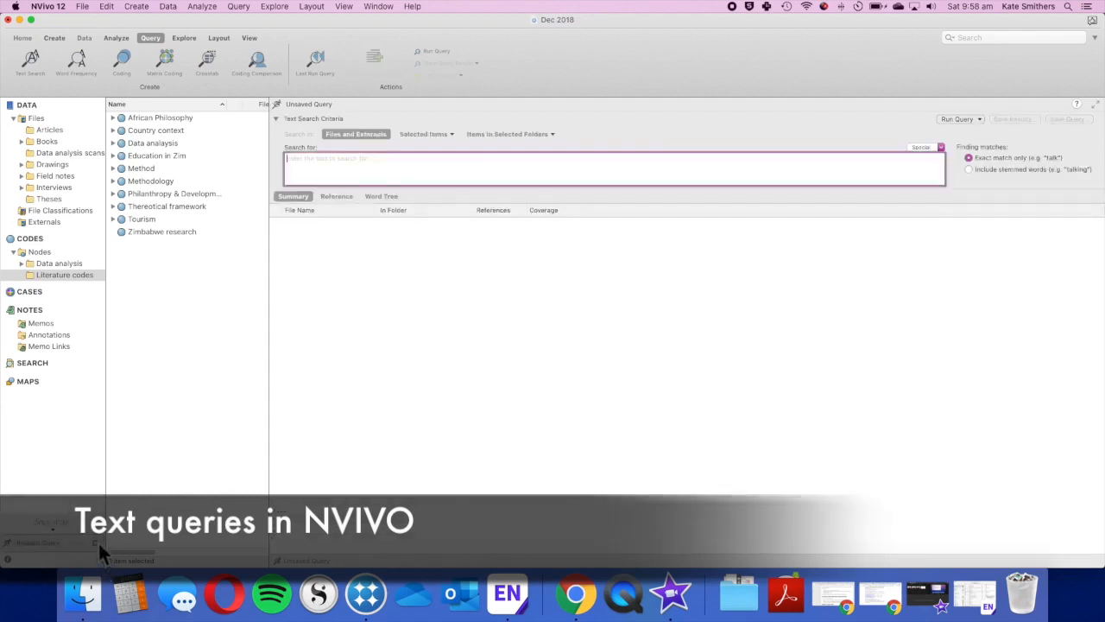
{"action": "left_click", "coordinate": [96, 542]}
- Start a comparison diagram for nodes and browse the Literature codes list for a node to compare
{"action": "left_click", "coordinate": [184, 38]}
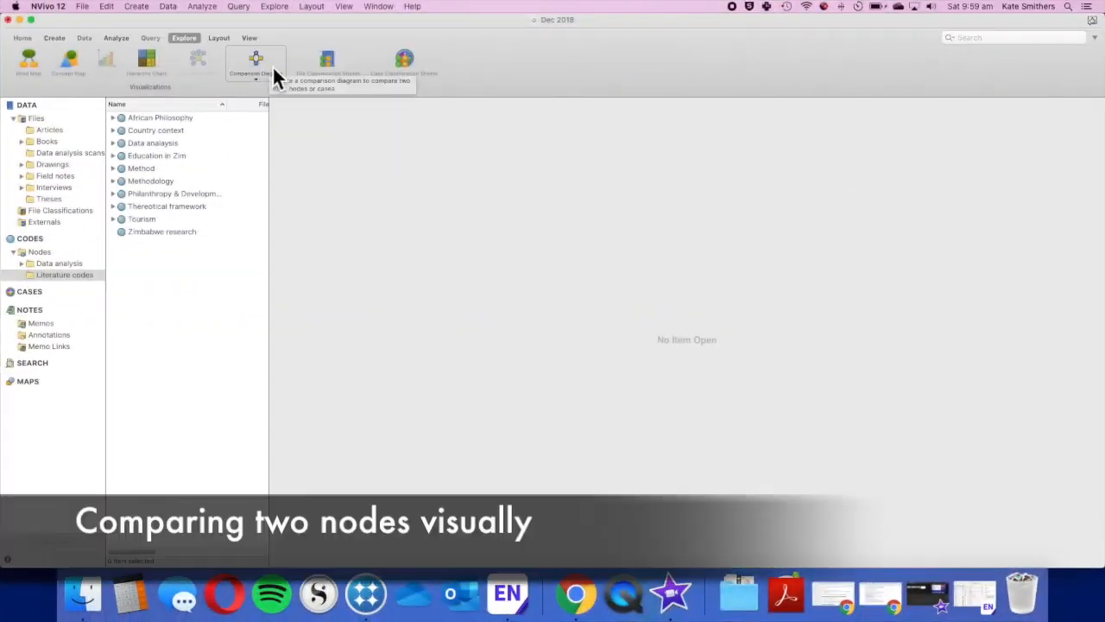
{"action": "left_click", "coordinate": [272, 65]}
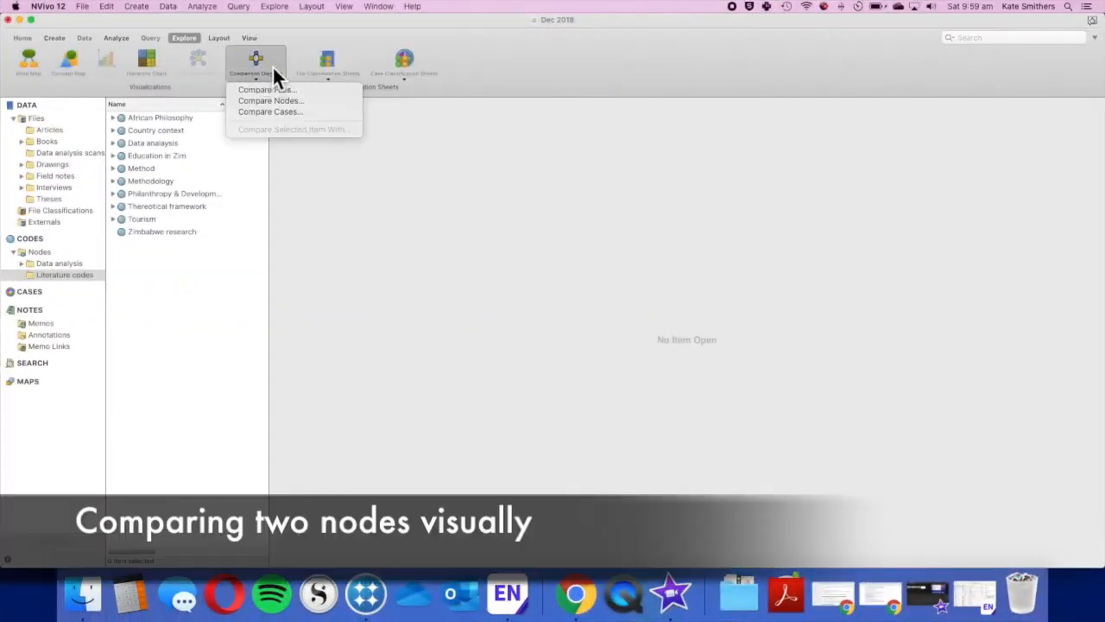
{"action": "left_click", "coordinate": [311, 101]}
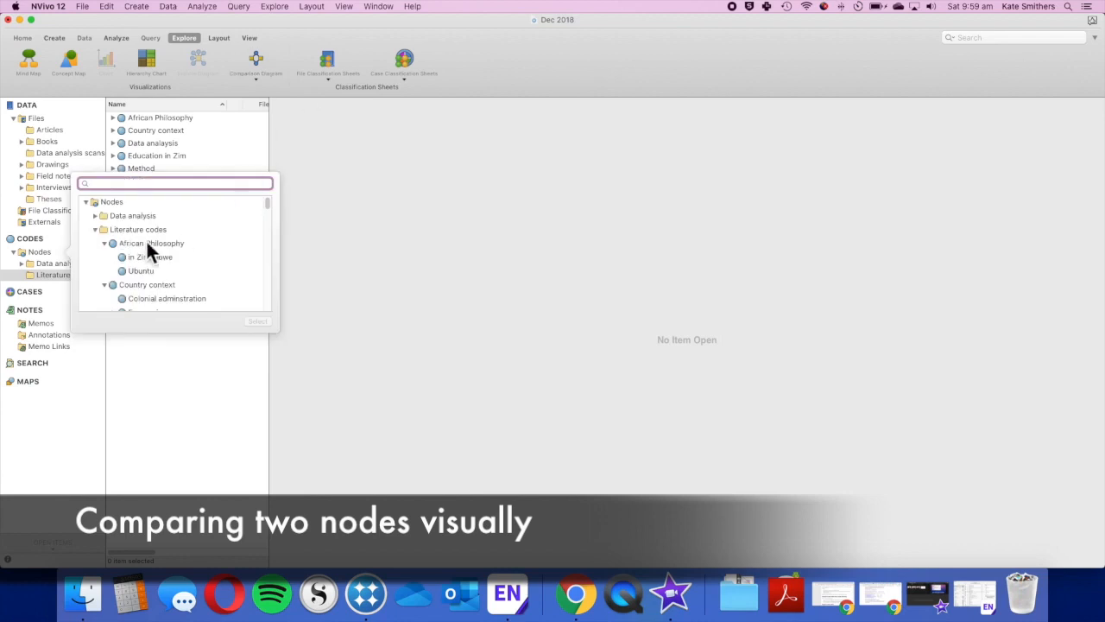
{"action": "scroll", "coordinate": [146, 244], "scroll_direction": "down", "scroll_amount": 6}
{"action": "scroll", "coordinate": [146, 239], "scroll_direction": "down", "scroll_amount": 3}
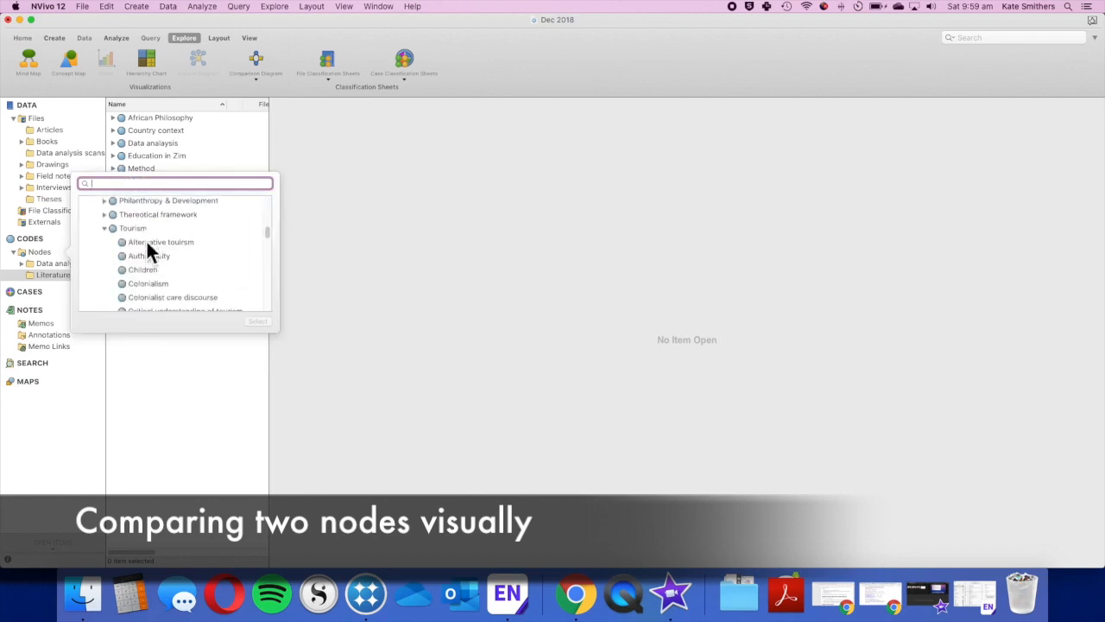
{"action": "scroll", "coordinate": [154, 254], "scroll_direction": "down", "scroll_amount": 10}
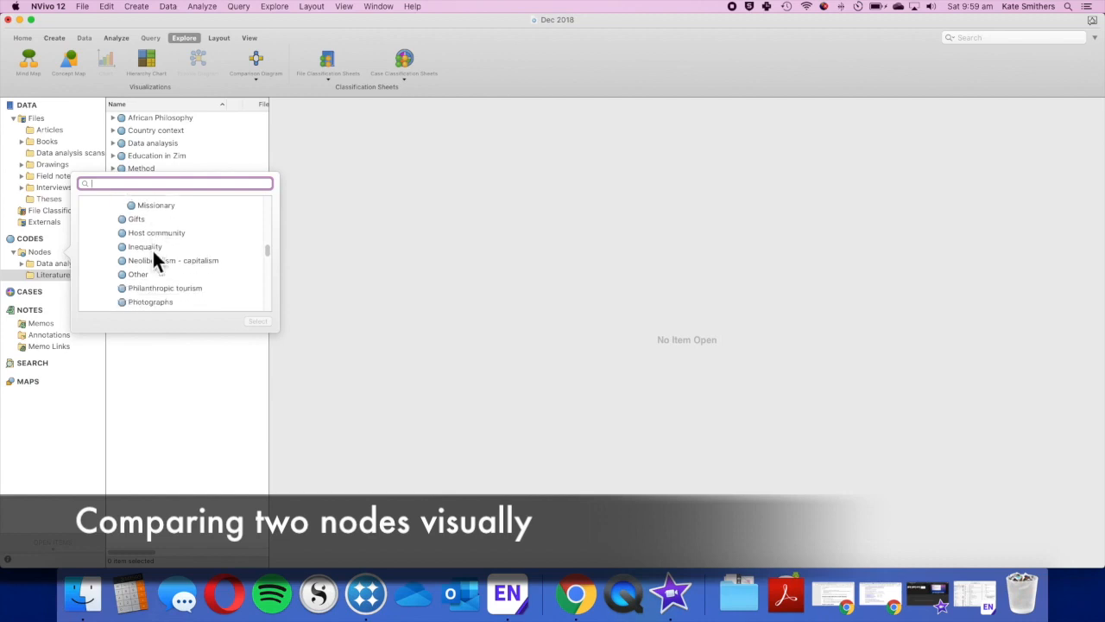
{"action": "left_click", "coordinate": [146, 215]}
{"action": "scroll", "coordinate": [180, 246], "scroll_direction": "up", "scroll_amount": 5}
{"action": "scroll", "coordinate": [180, 251], "scroll_direction": "up", "scroll_amount": 10}
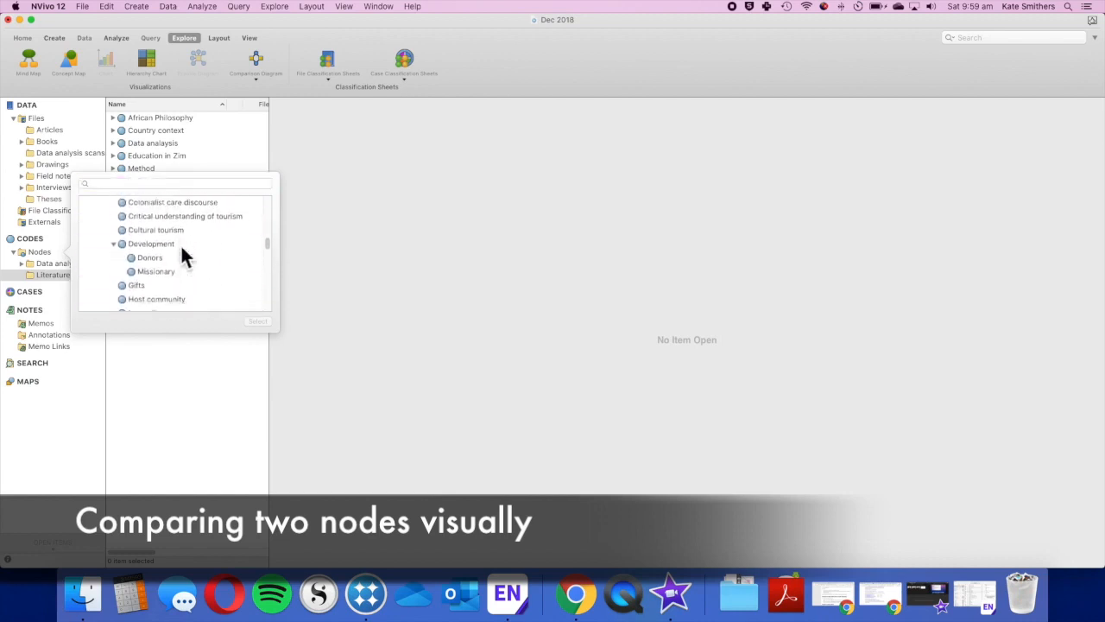
{"action": "scroll", "coordinate": [183, 250], "scroll_direction": "up", "scroll_amount": 5}
{"action": "scroll", "coordinate": [182, 250], "scroll_direction": "down", "scroll_amount": 10}
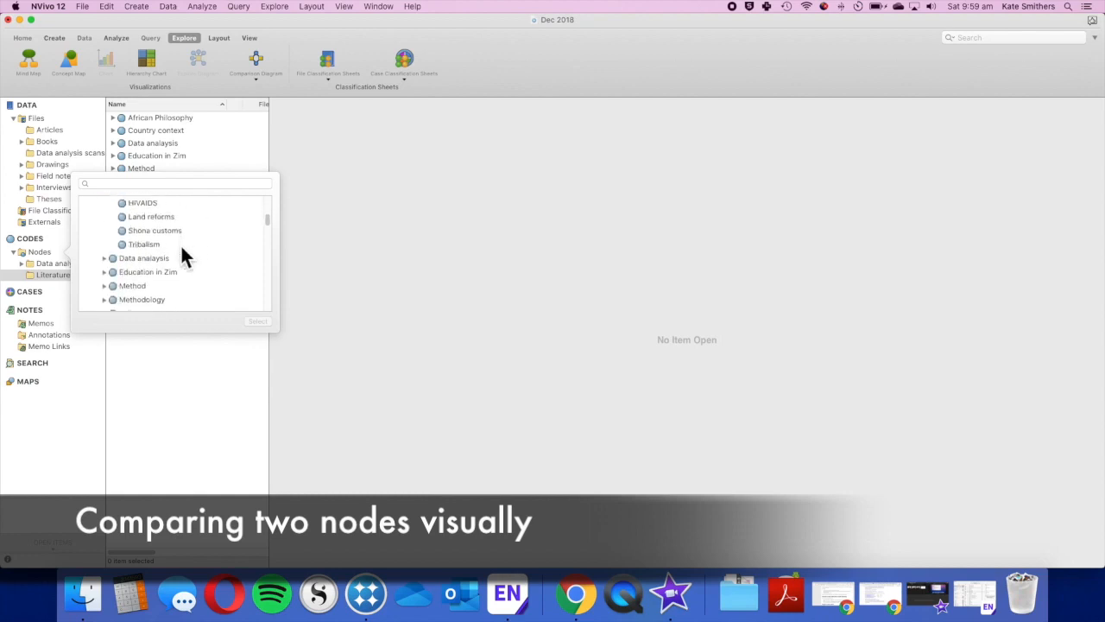
- Choose the Postcolonialism and Volunteer Tourism nodes from the Literature codes and generate their comparison diagram
{"action": "left_click", "coordinate": [107, 261]}
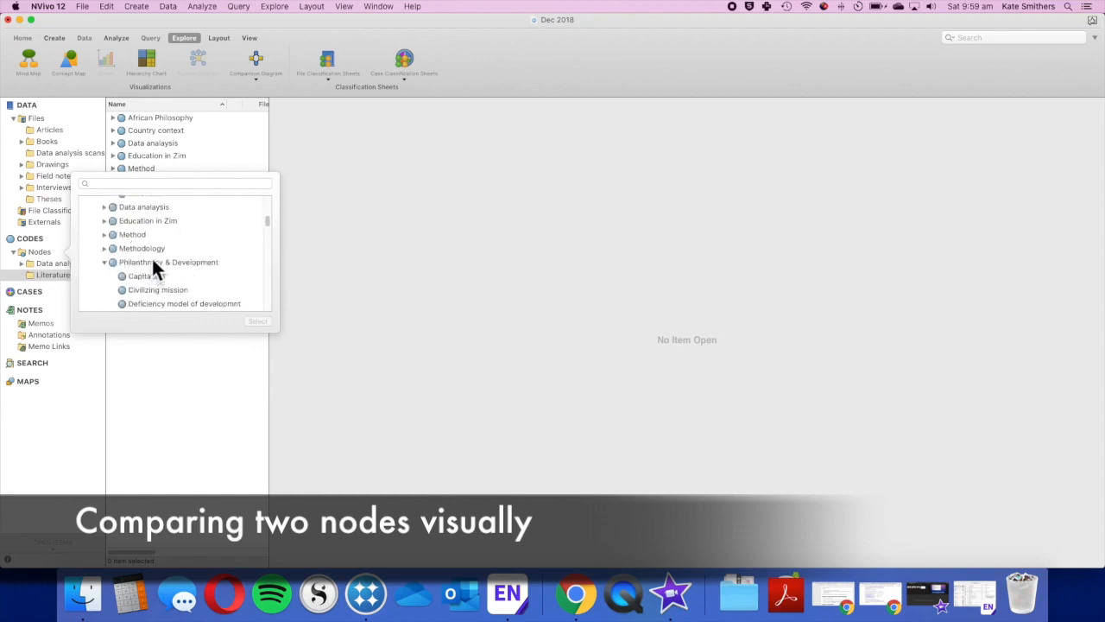
{"action": "left_click", "coordinate": [108, 263]}
{"action": "scroll", "coordinate": [108, 263], "scroll_direction": "down", "scroll_amount": 2}
{"action": "left_click", "coordinate": [106, 235]}
{"action": "scroll", "coordinate": [148, 241], "scroll_direction": "down", "scroll_amount": 2}
{"action": "left_click", "coordinate": [116, 272]}
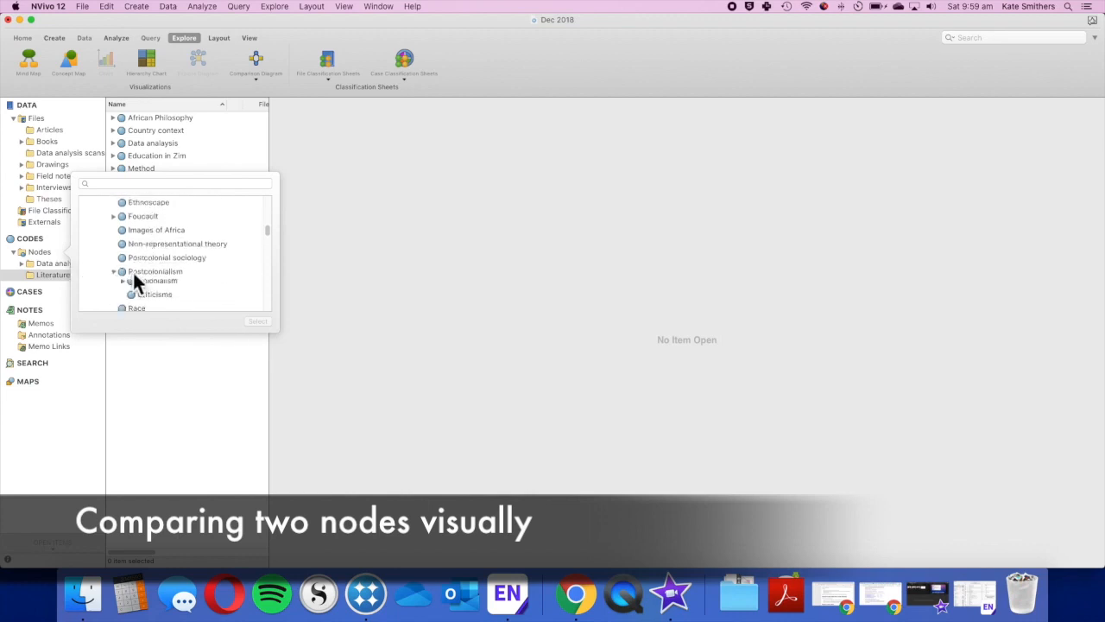
{"action": "scroll", "coordinate": [160, 264], "scroll_direction": "down", "scroll_amount": 3}
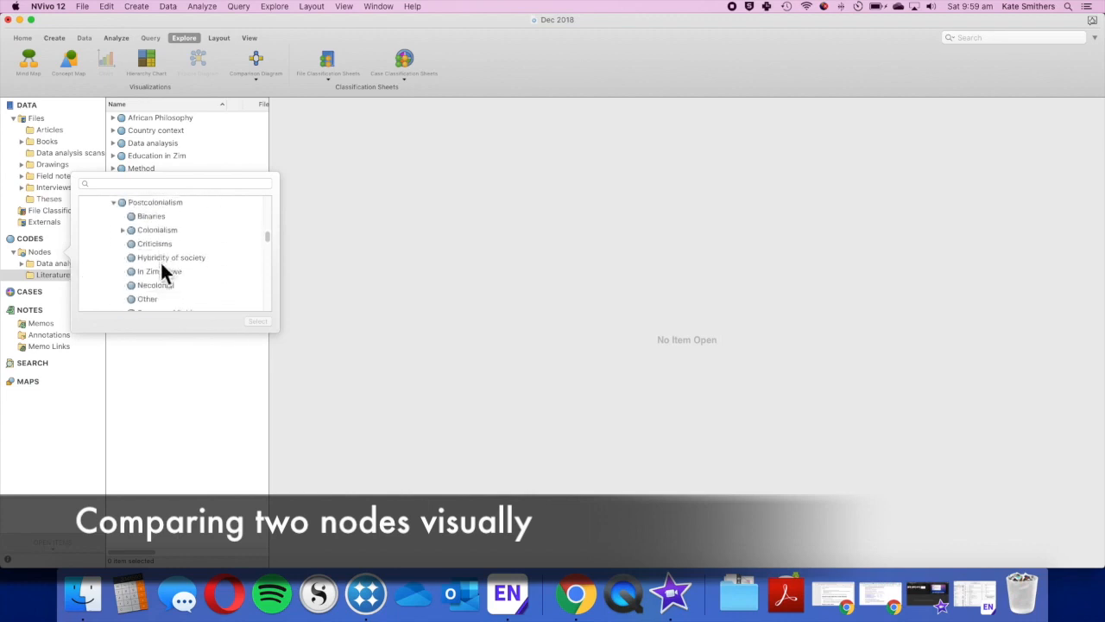
{"action": "left_click", "coordinate": [158, 202]}
{"action": "scroll", "coordinate": [182, 254], "scroll_direction": "down", "scroll_amount": 5}
{"action": "scroll", "coordinate": [182, 250], "scroll_direction": "up", "scroll_amount": 6}
{"action": "left_click", "coordinate": [257, 321]}
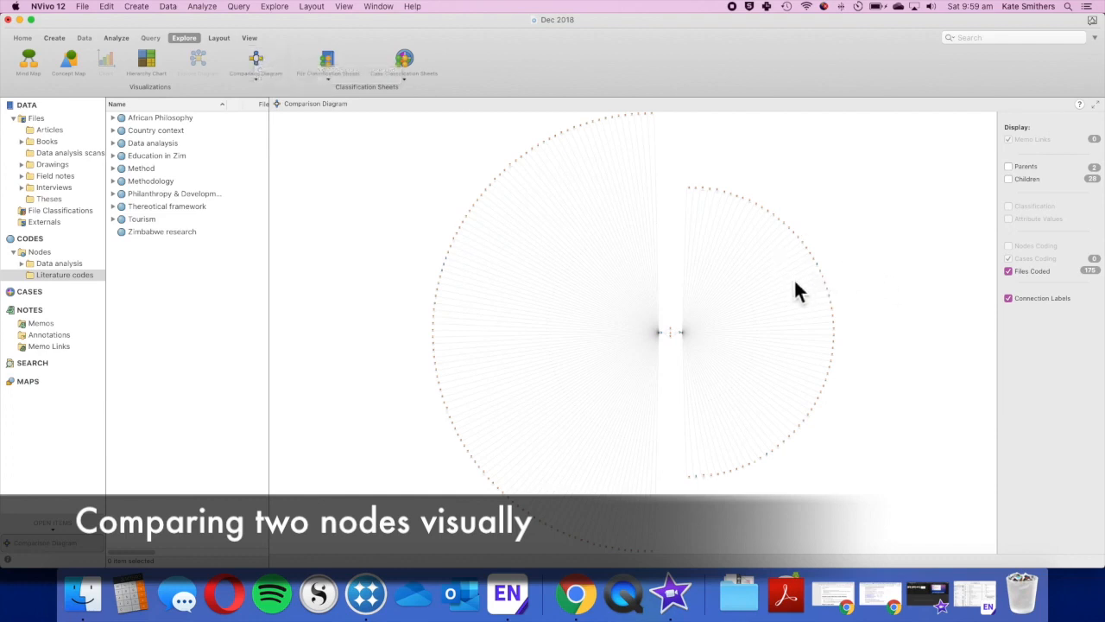
- Examine the Postcolonialism and Volunteer Tourism nodes in the comparison diagram and the files coded to both
{"action": "key", "text": "super+plus"}
{"action": "key", "text": "super+plus"}
{"action": "key", "text": "super+plus"}
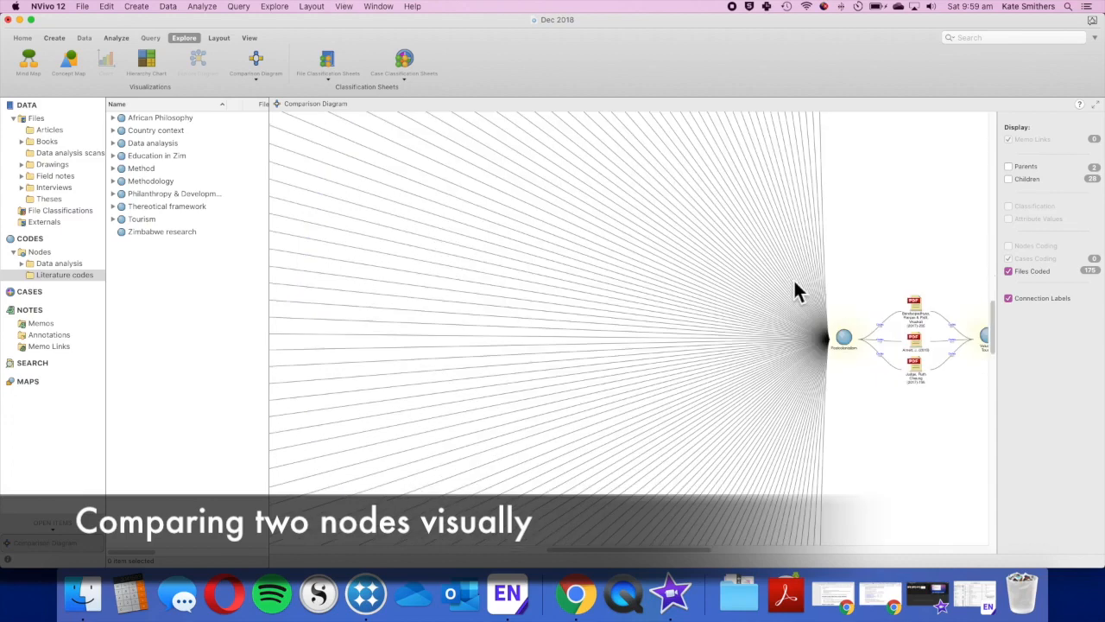
{"action": "key", "text": "super+plus"}
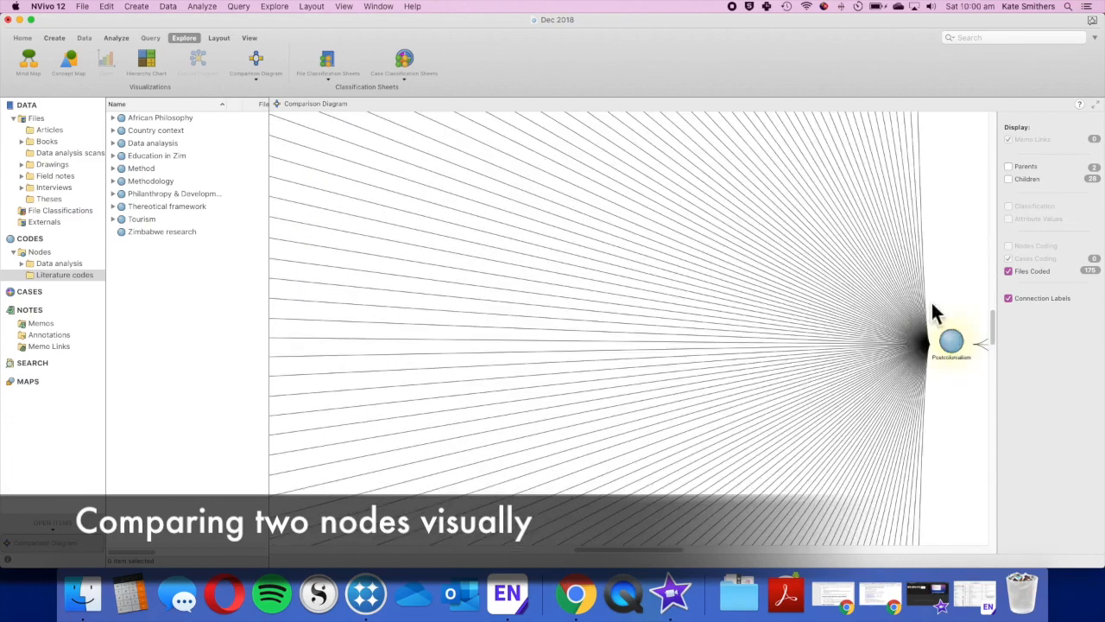
{"action": "scroll", "coordinate": [932, 305], "scroll_direction": "right", "scroll_amount": 5}
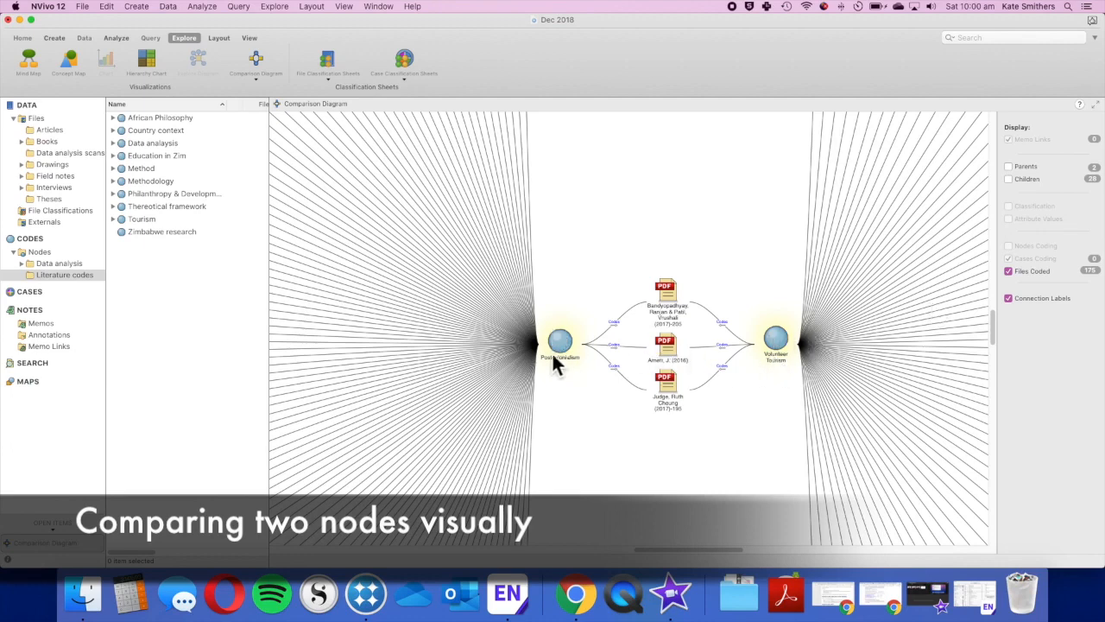
{"action": "scroll", "coordinate": [552, 339], "scroll_direction": "up", "scroll_amount": 3}
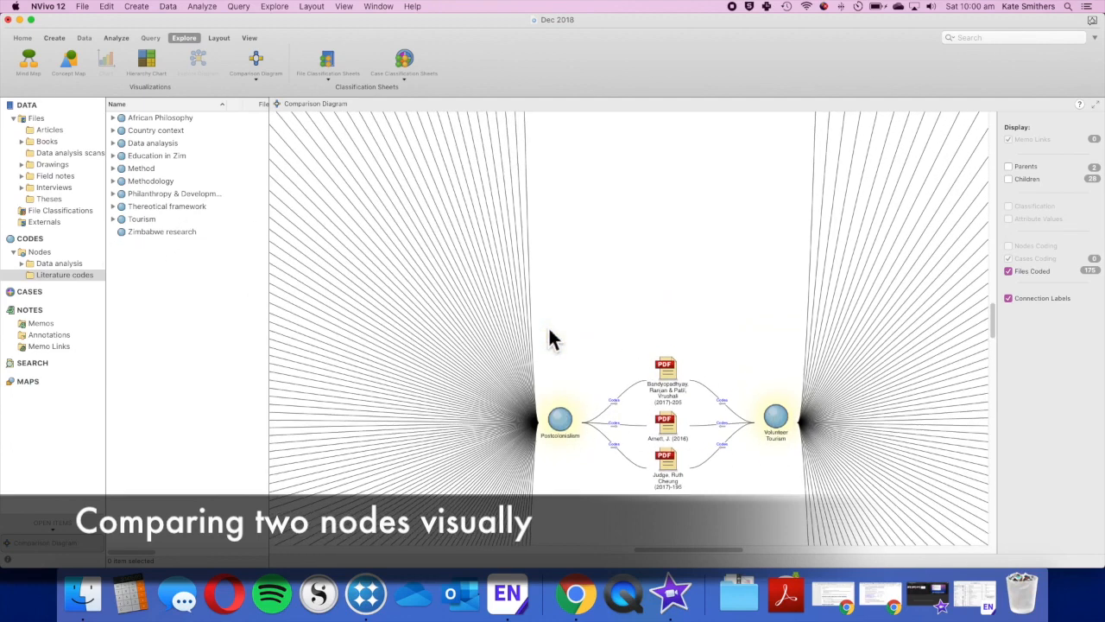
{"action": "scroll", "coordinate": [553, 339], "scroll_direction": "down", "scroll_amount": 5}
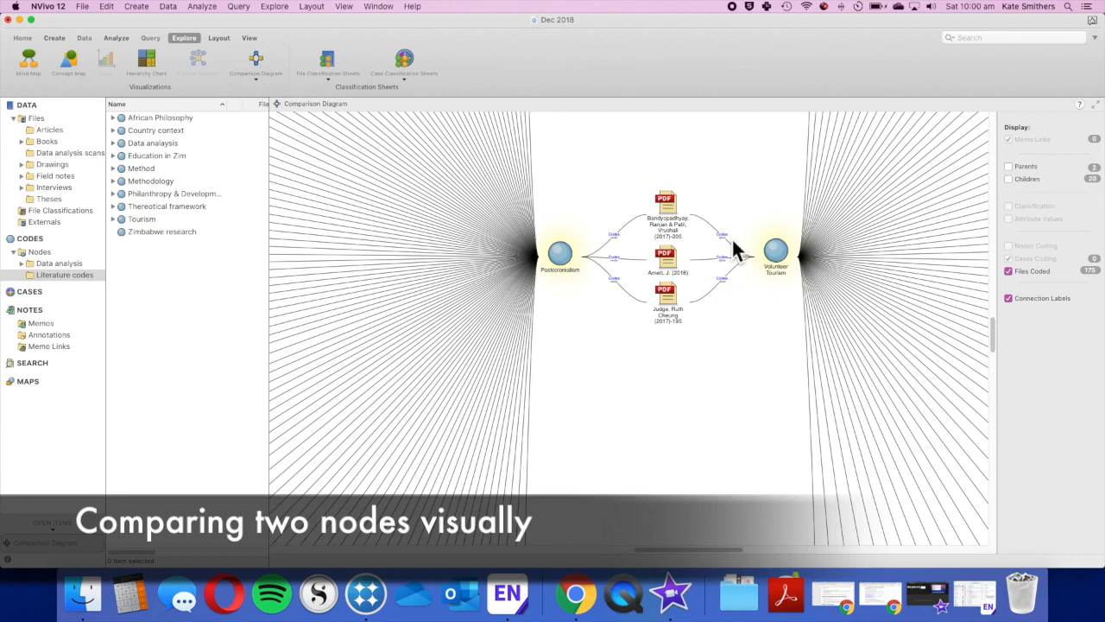
{"action": "scroll", "coordinate": [745, 301], "scroll_direction": "down", "scroll_amount": 3}
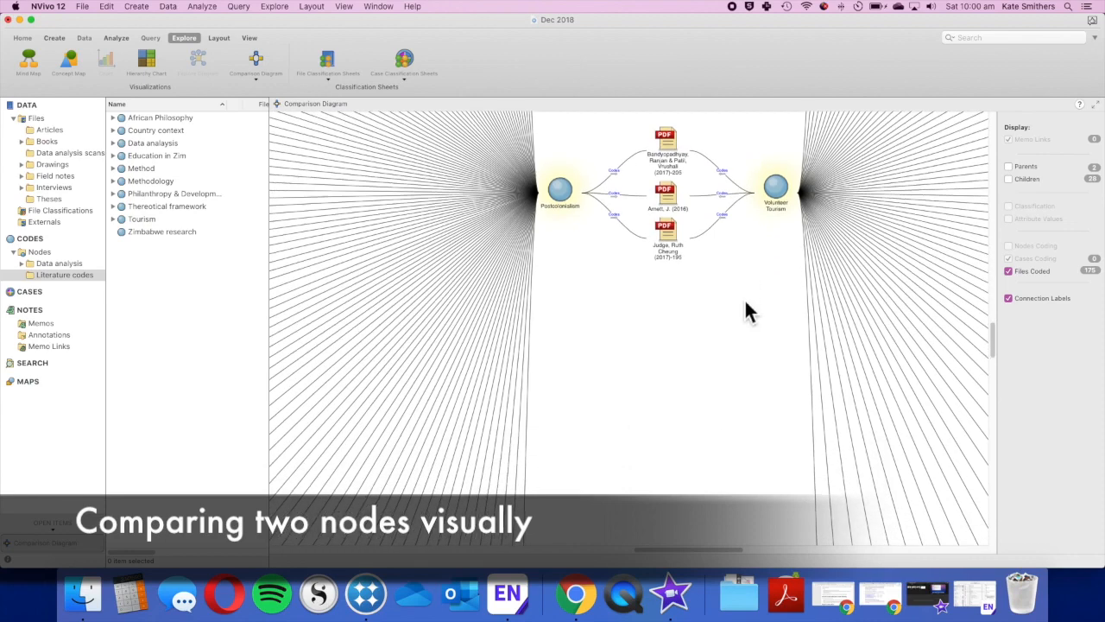
- View the comparison diagram as a whole, including files coded to only one node, and return to the shared files
{"action": "key", "text": "super+plus"}
{"action": "key", "text": "super+minus"}
{"action": "key", "text": "super+minus"}
{"action": "key", "text": "super+minus"}
{"action": "key", "text": "super+minus"}
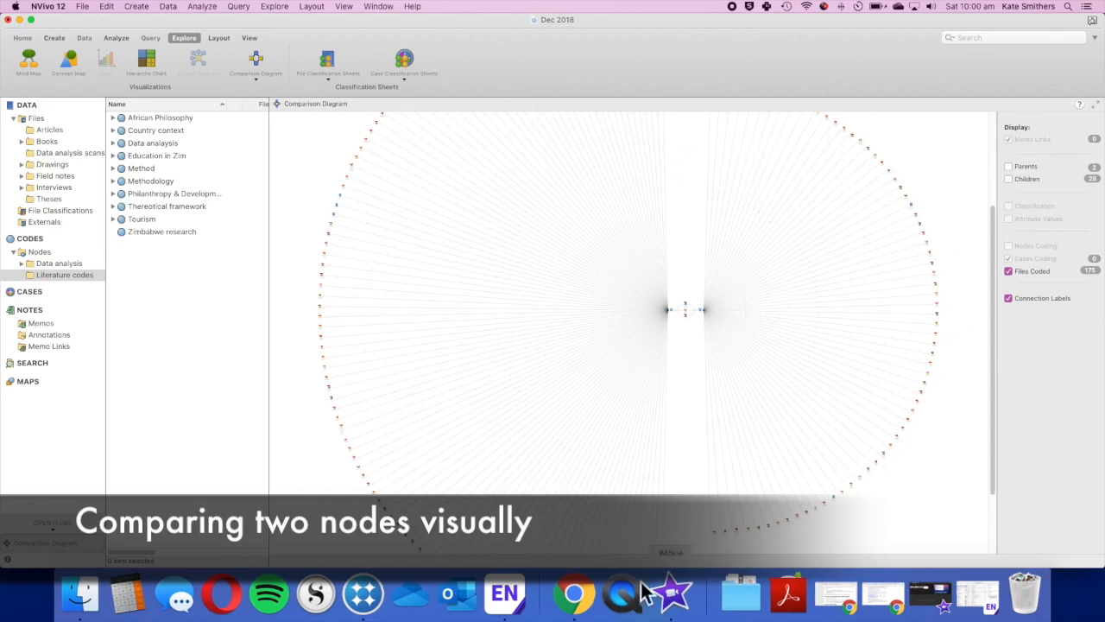
{"action": "key", "text": "super+plus"}
{"action": "key", "text": "super+plus"}
{"action": "key", "text": "super+plus"}
{"action": "key", "text": "super+plus"}
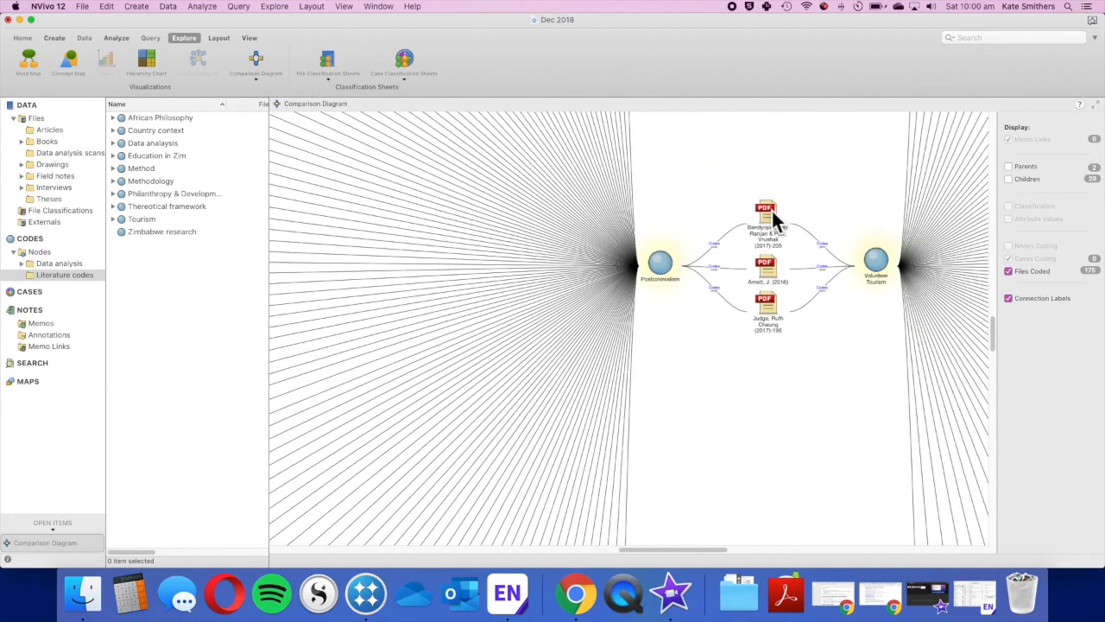
- Open the topmost shared PDF article from the diagram, look through its text and coding stripes, and close it
{"action": "double_click", "coordinate": [772, 212]}
{"action": "scroll", "coordinate": [592, 234], "scroll_direction": "down", "scroll_amount": 3}
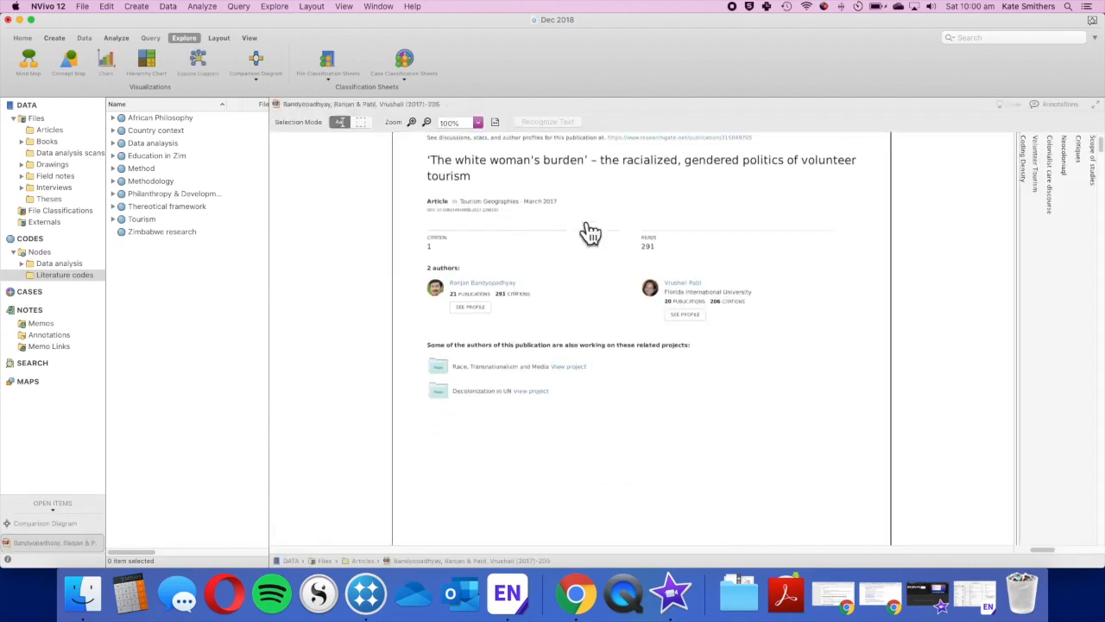
{"action": "scroll", "coordinate": [590, 233], "scroll_direction": "down", "scroll_amount": 15}
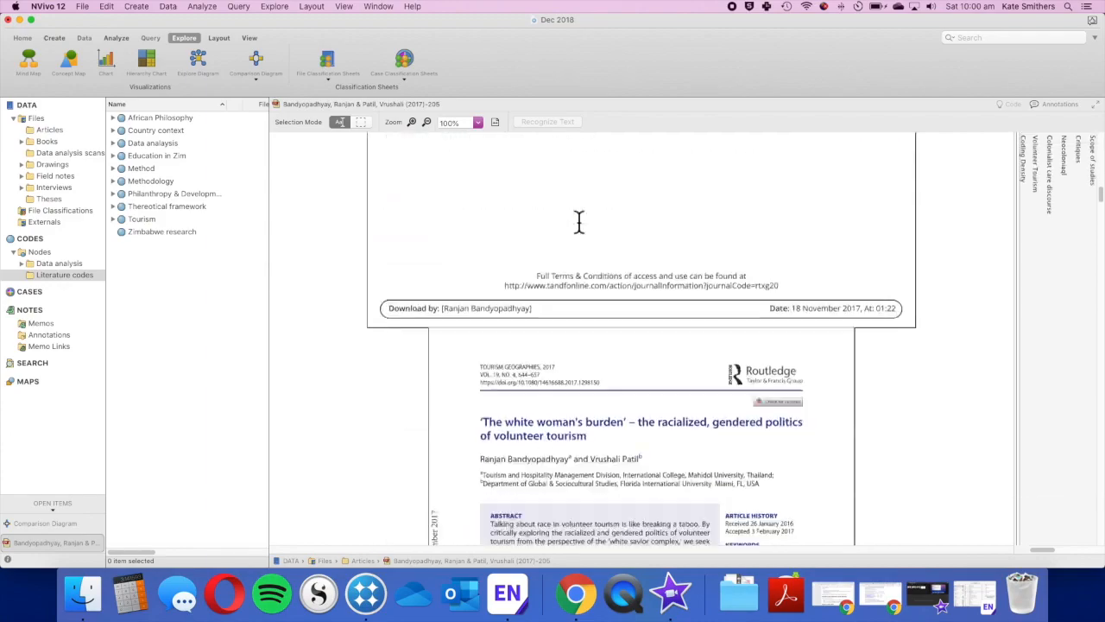
{"action": "scroll", "coordinate": [578, 220], "scroll_direction": "down", "scroll_amount": 15}
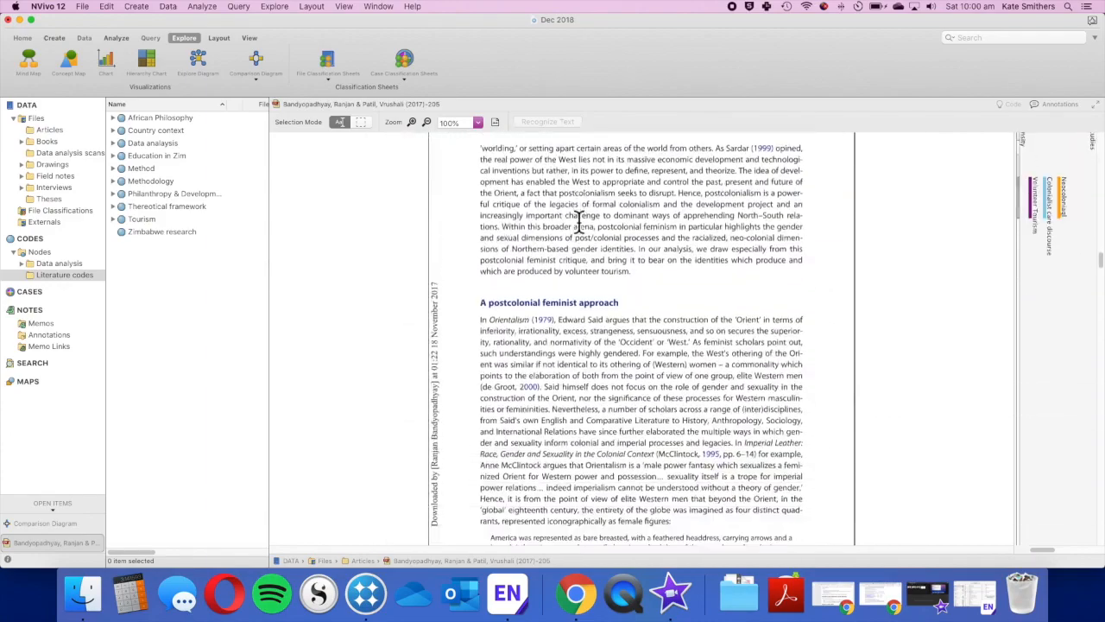
{"action": "scroll", "coordinate": [592, 234], "scroll_direction": "down", "scroll_amount": 5}
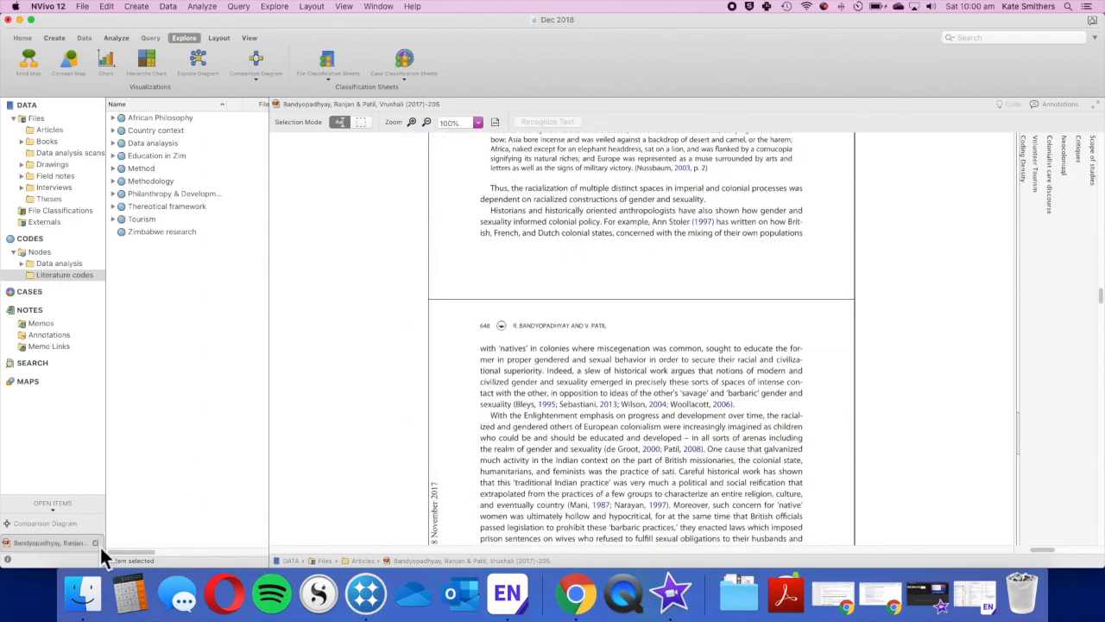
{"action": "left_click", "coordinate": [99, 542]}
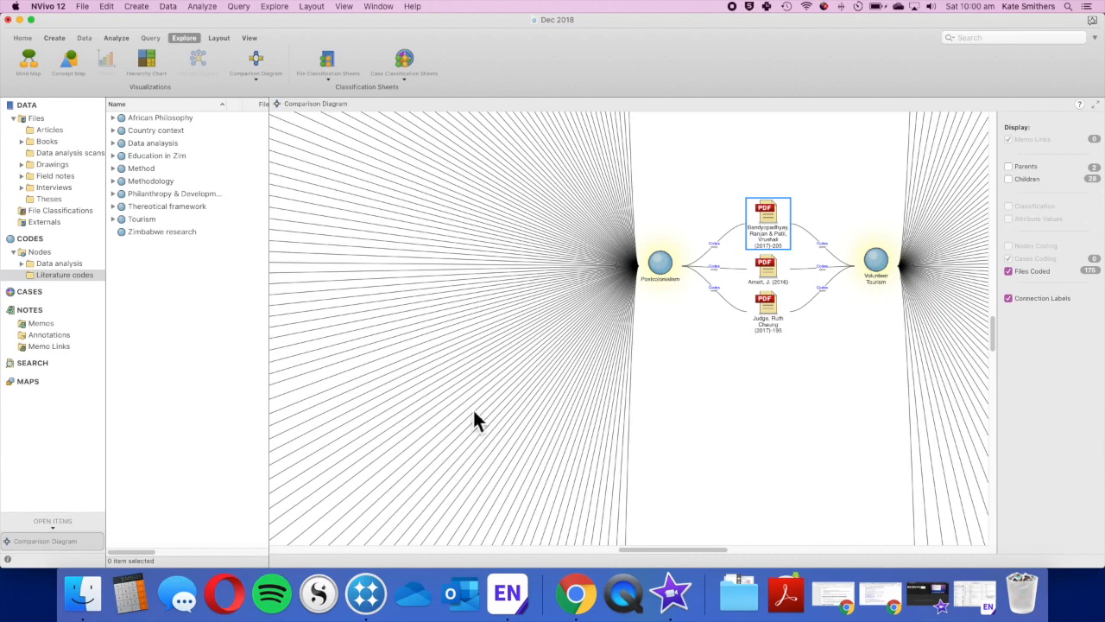
- View the Postcolonialism node's coded references from the diagram, and close both the node and the comparison diagram
{"action": "double_click", "coordinate": [658, 266]}
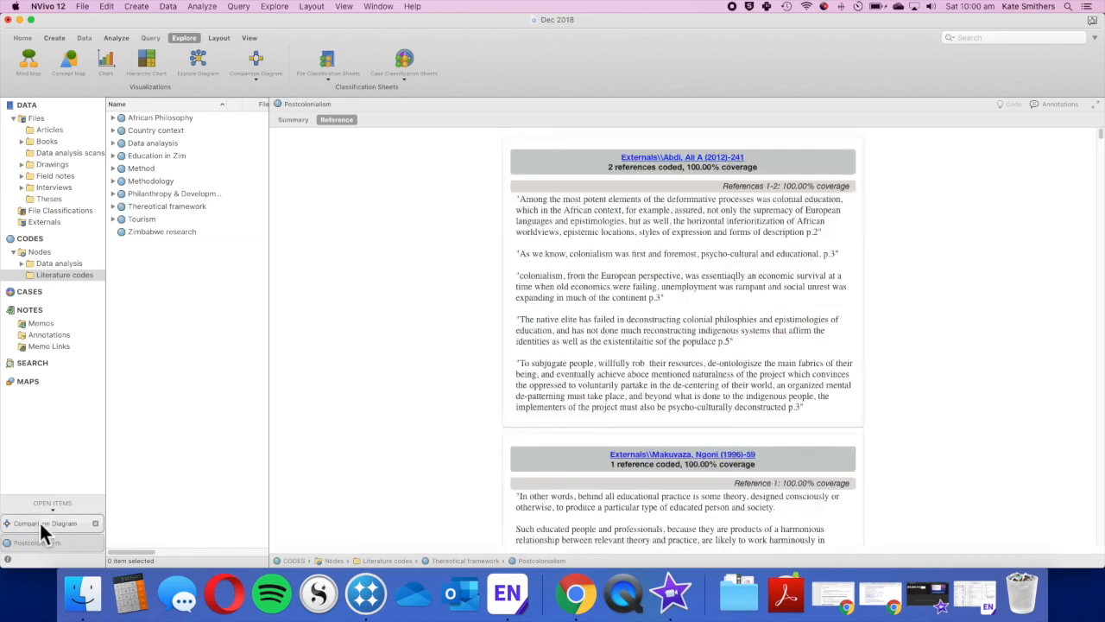
{"action": "left_click", "coordinate": [96, 543]}
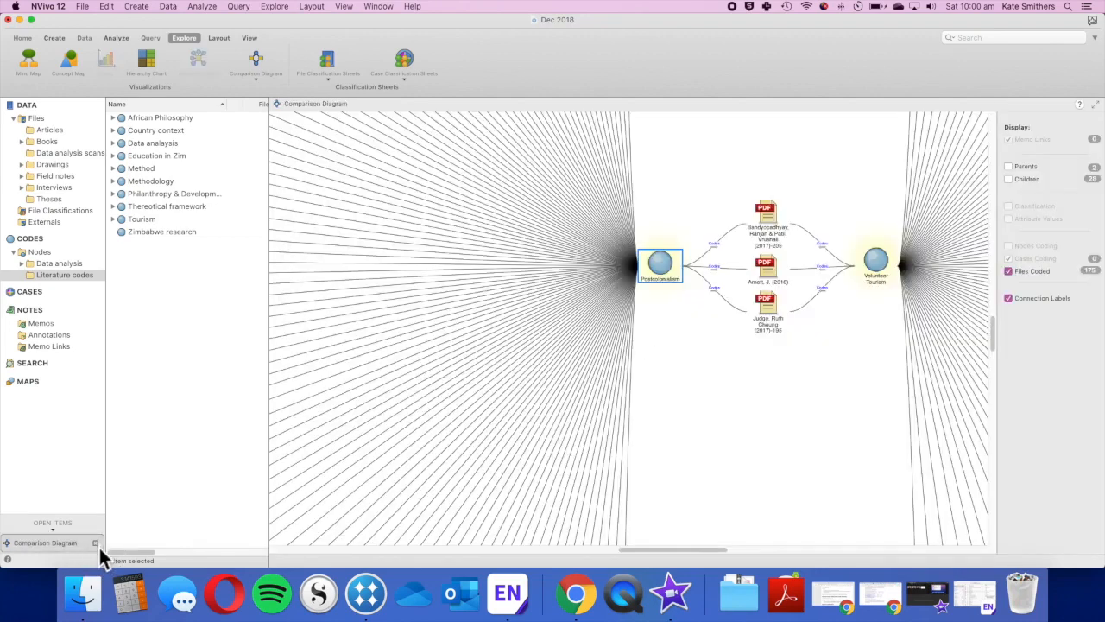
{"action": "left_click", "coordinate": [97, 544]}
- Generate a comparison diagram of two 2013 PDFs by the same author from the Articles folder
{"action": "left_click", "coordinate": [270, 68]}
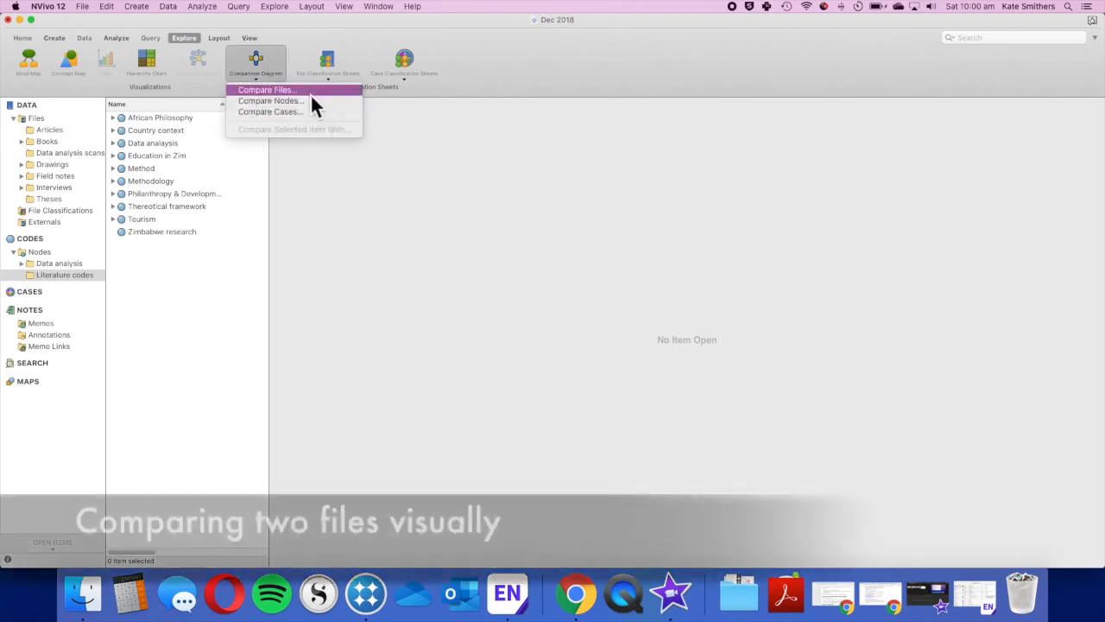
{"action": "left_click", "coordinate": [309, 90]}
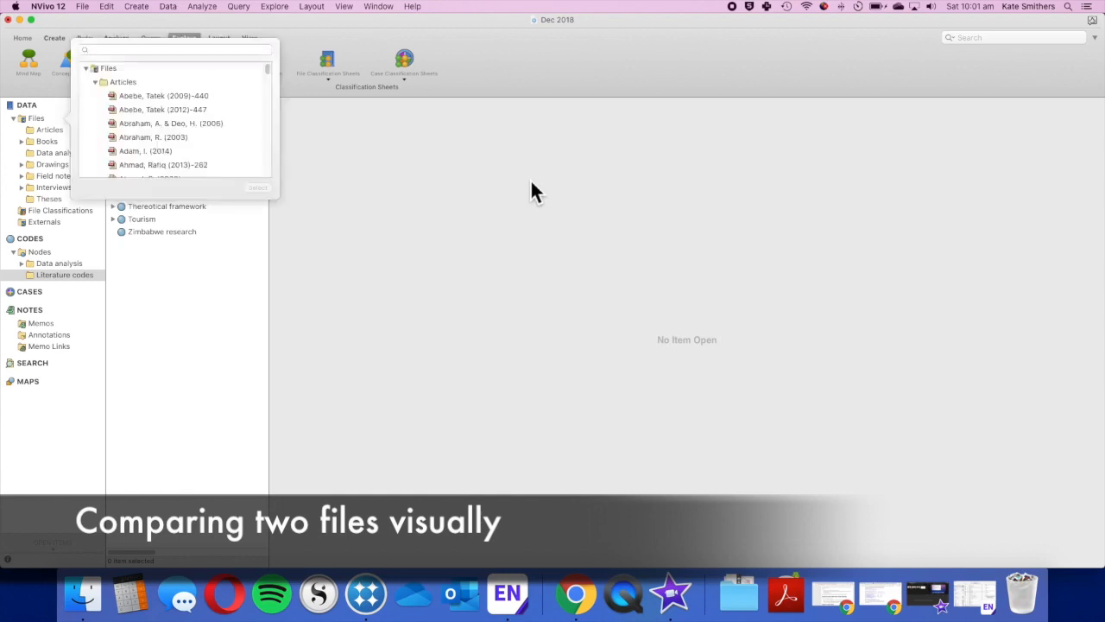
{"action": "scroll", "coordinate": [210, 143], "scroll_direction": "down", "scroll_amount": 15}
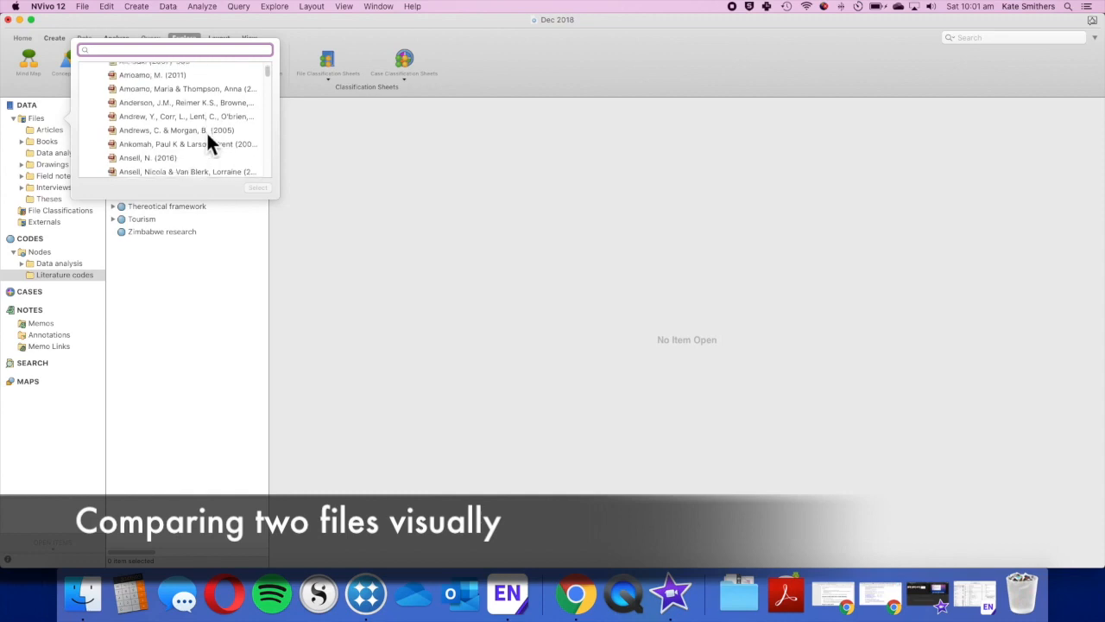
{"action": "scroll", "coordinate": [210, 143], "scroll_direction": "down", "scroll_amount": 15}
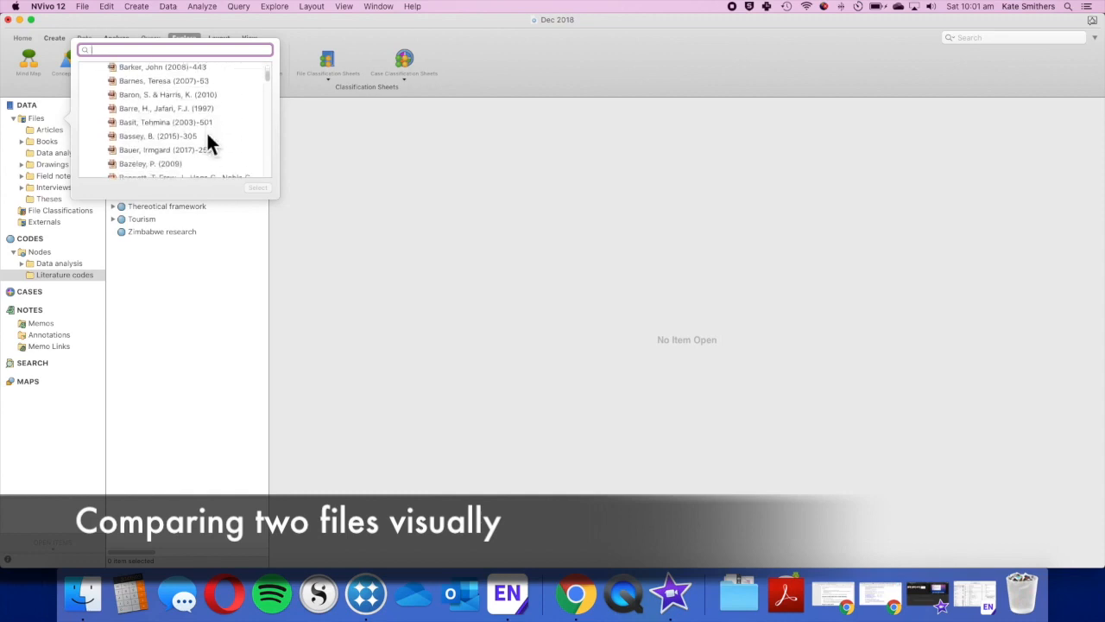
{"action": "scroll", "coordinate": [205, 134], "scroll_direction": "down", "scroll_amount": 20}
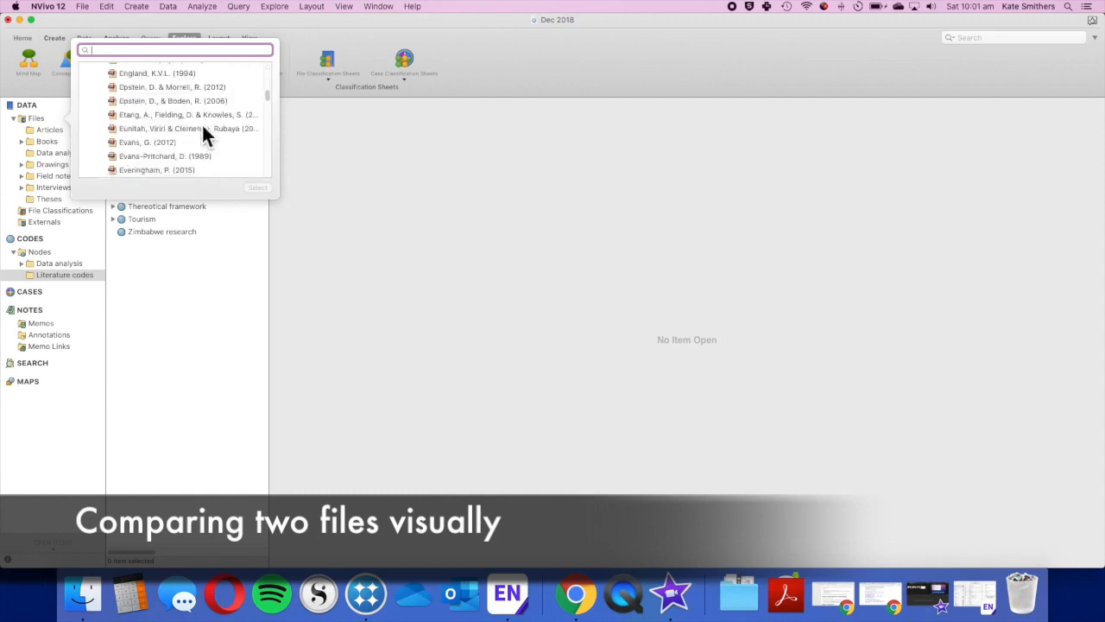
{"action": "scroll", "coordinate": [205, 134], "scroll_direction": "down", "scroll_amount": 15}
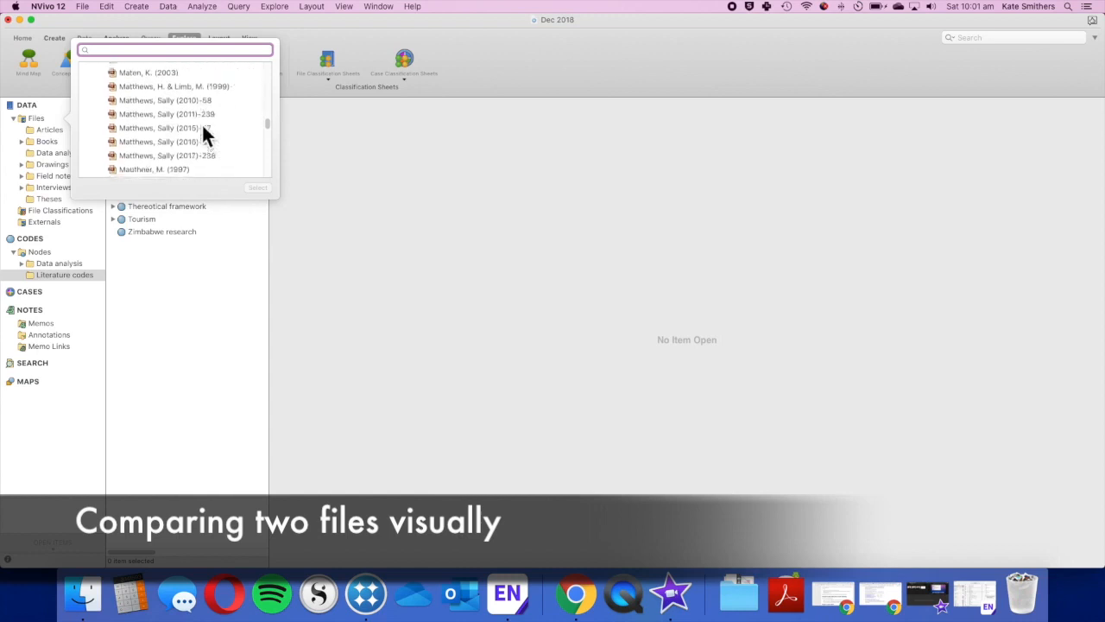
{"action": "scroll", "coordinate": [205, 134], "scroll_direction": "down", "scroll_amount": 15}
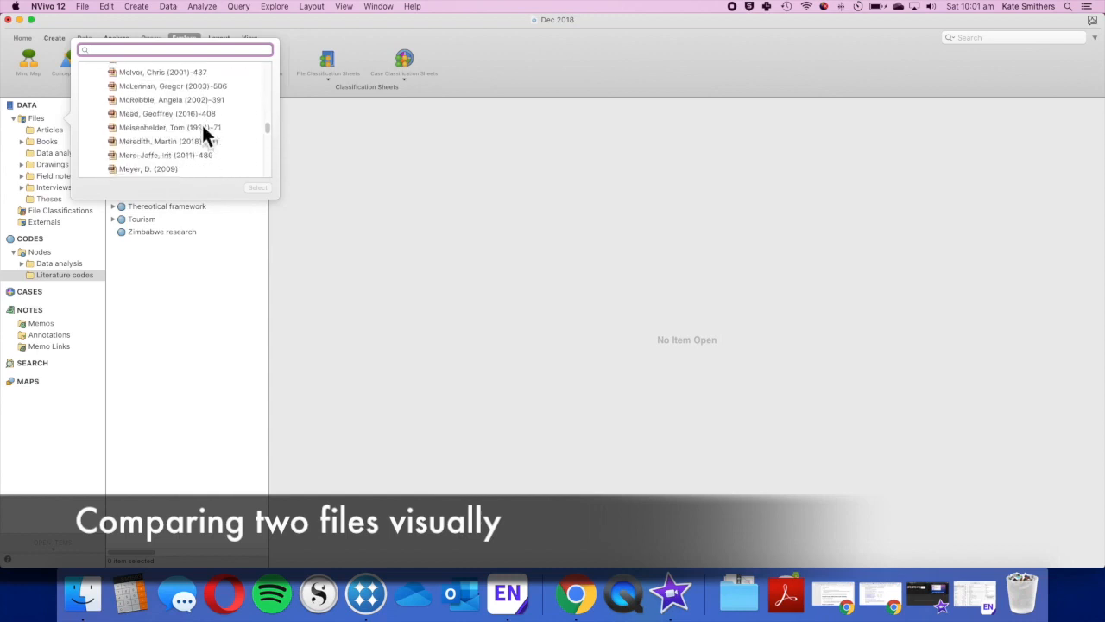
{"action": "scroll", "coordinate": [201, 130], "scroll_direction": "up", "scroll_amount": 5}
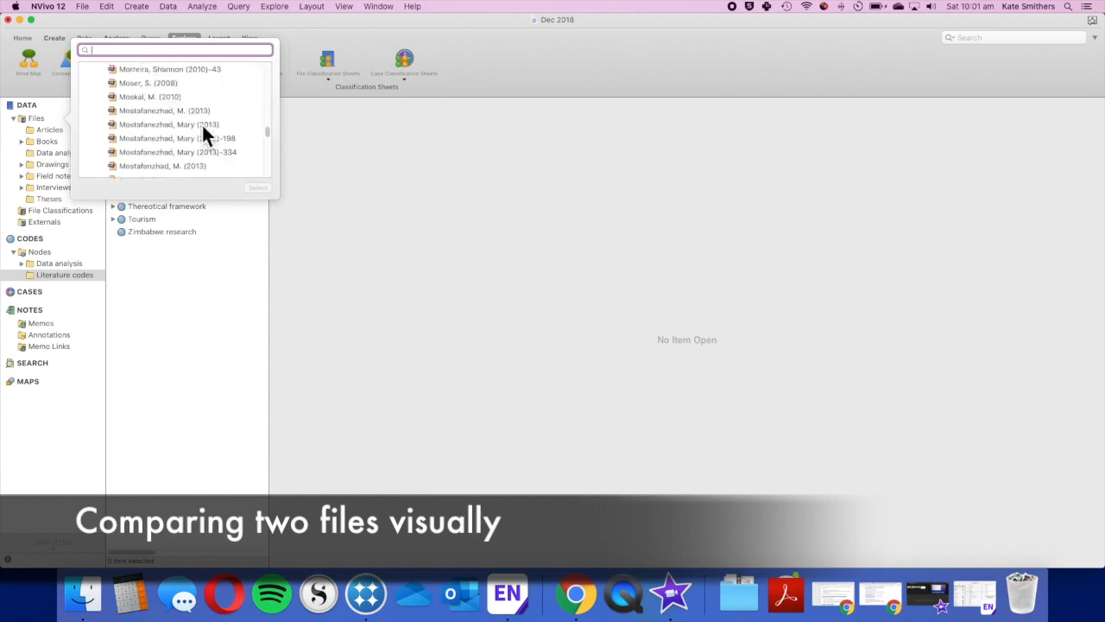
{"action": "scroll", "coordinate": [202, 128], "scroll_direction": "down", "scroll_amount": 5}
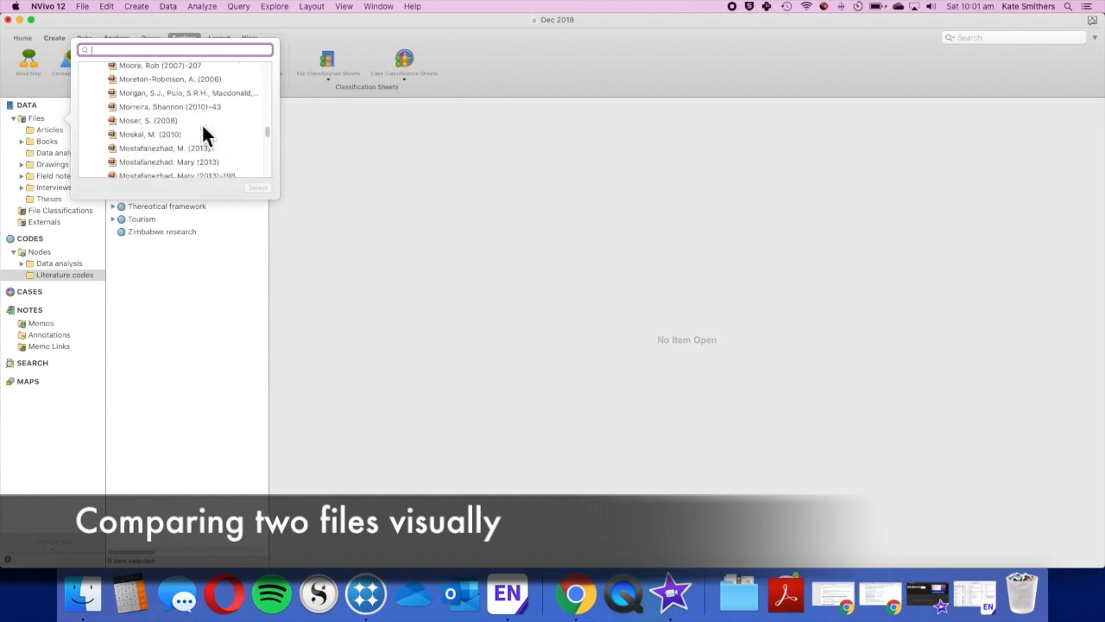
{"action": "left_click", "coordinate": [199, 93]}
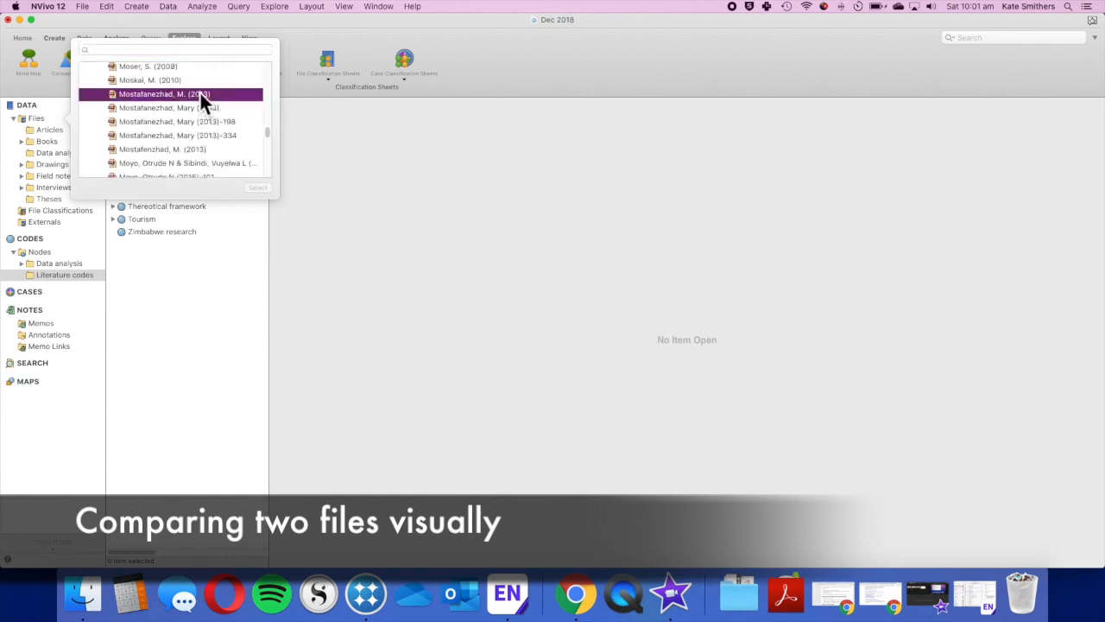
{"action": "left_click", "coordinate": [207, 149], "text": "super"}
{"action": "left_click", "coordinate": [258, 189]}
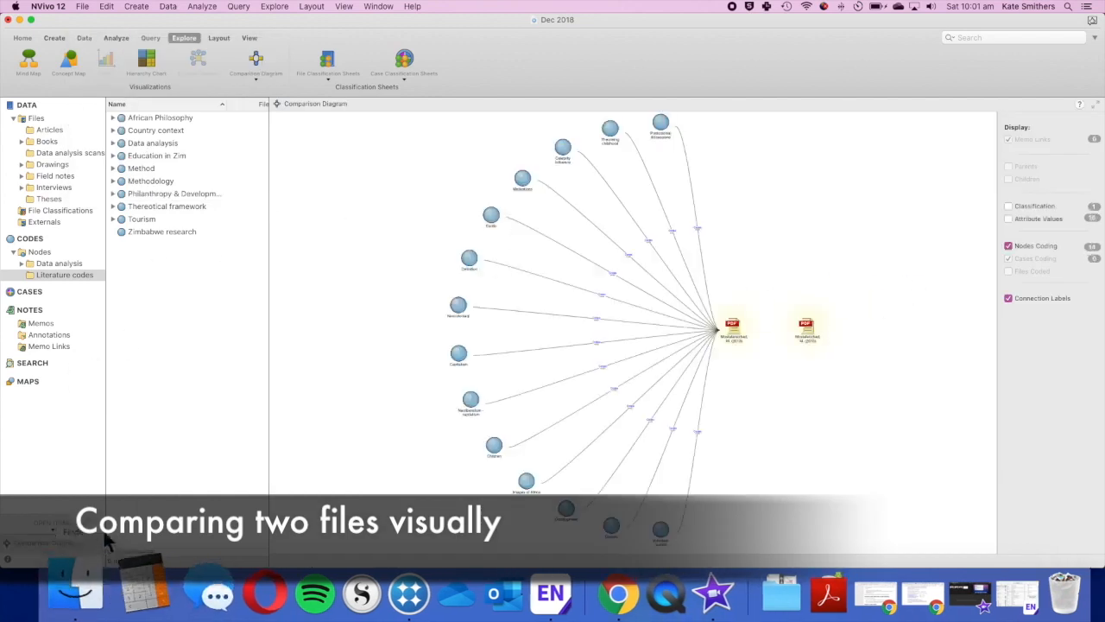
- Generate a comparison diagram of the 2001-229 and 2002-452 PDFs by the same author from the Articles folder, examine it, and close it
{"action": "left_click", "coordinate": [256, 69]}
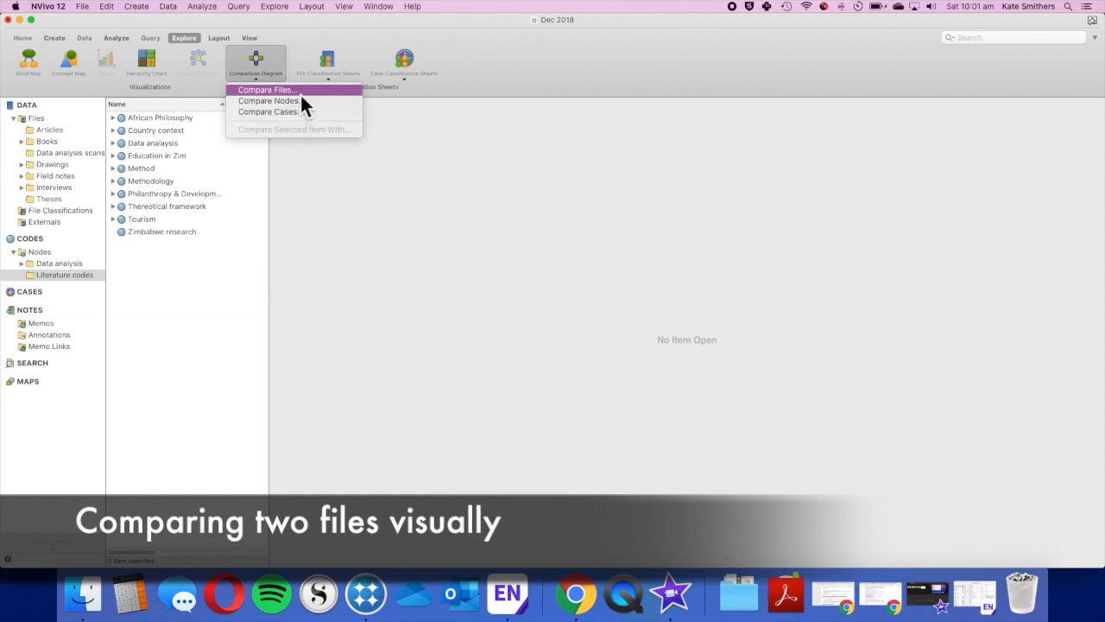
{"action": "left_click", "coordinate": [299, 93]}
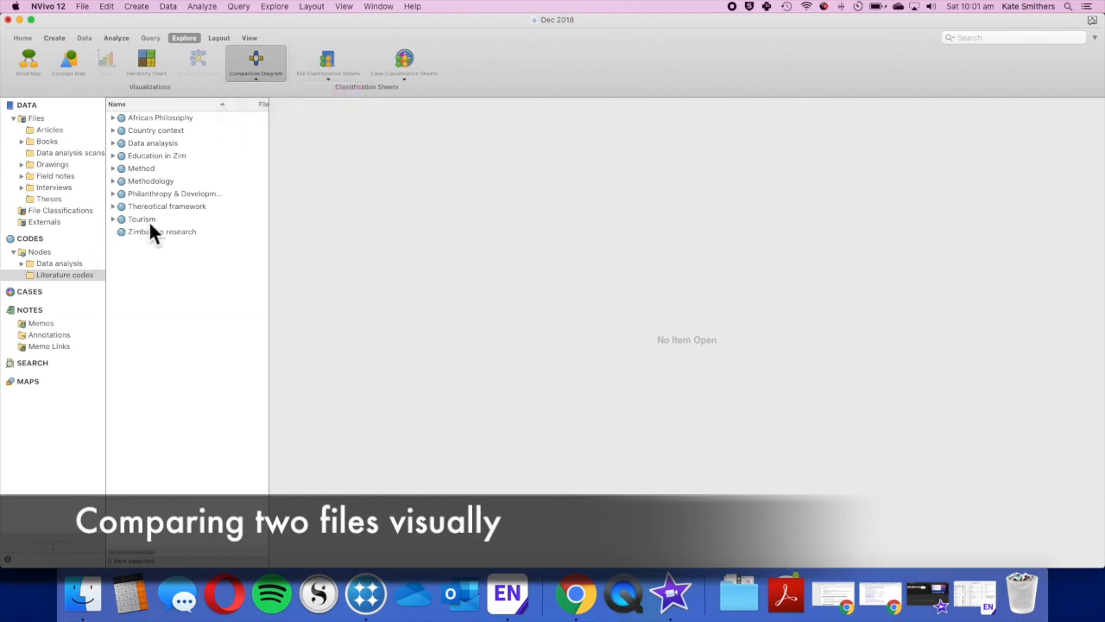
{"action": "scroll", "coordinate": [204, 149], "scroll_direction": "down", "scroll_amount": 10}
{"action": "scroll", "coordinate": [198, 148], "scroll_direction": "down", "scroll_amount": 10}
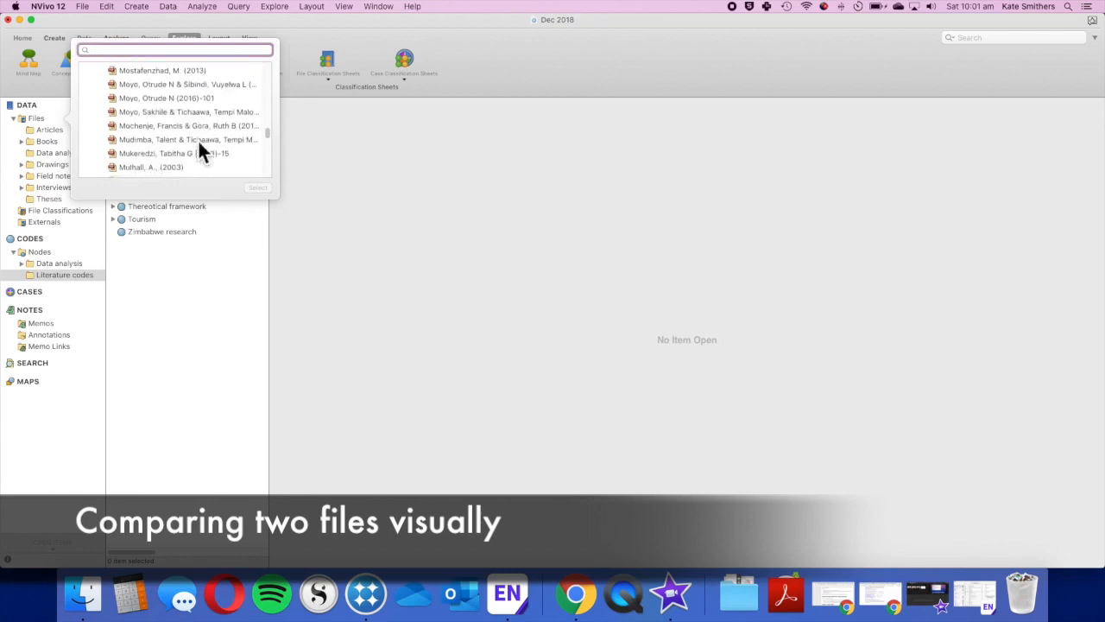
{"action": "scroll", "coordinate": [198, 148], "scroll_direction": "down", "scroll_amount": 10}
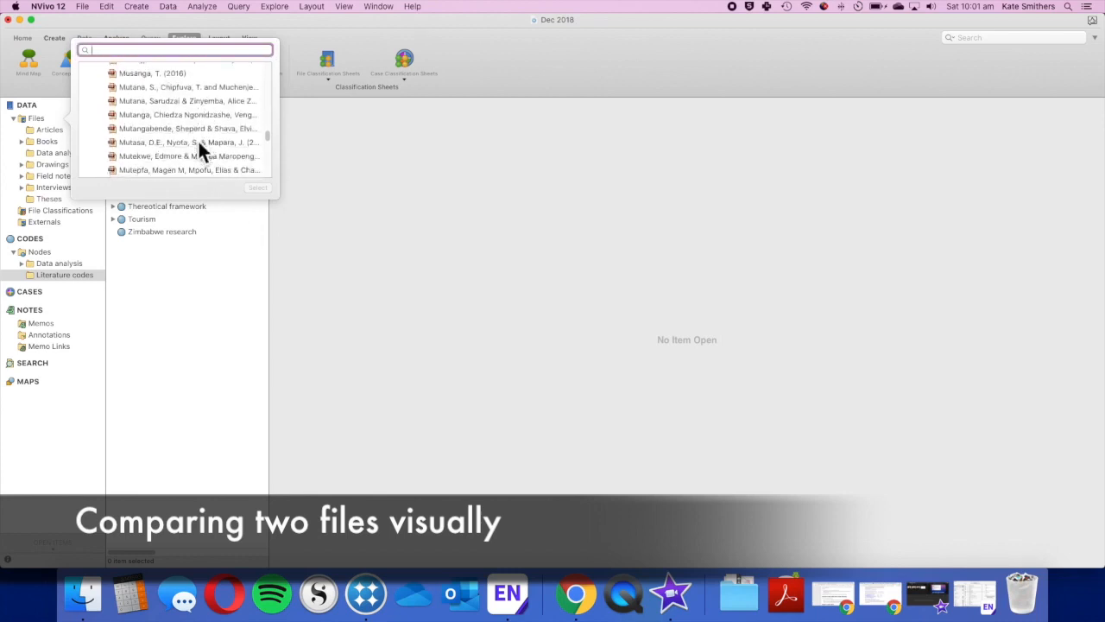
{"action": "scroll", "coordinate": [198, 148], "scroll_direction": "down", "scroll_amount": 10}
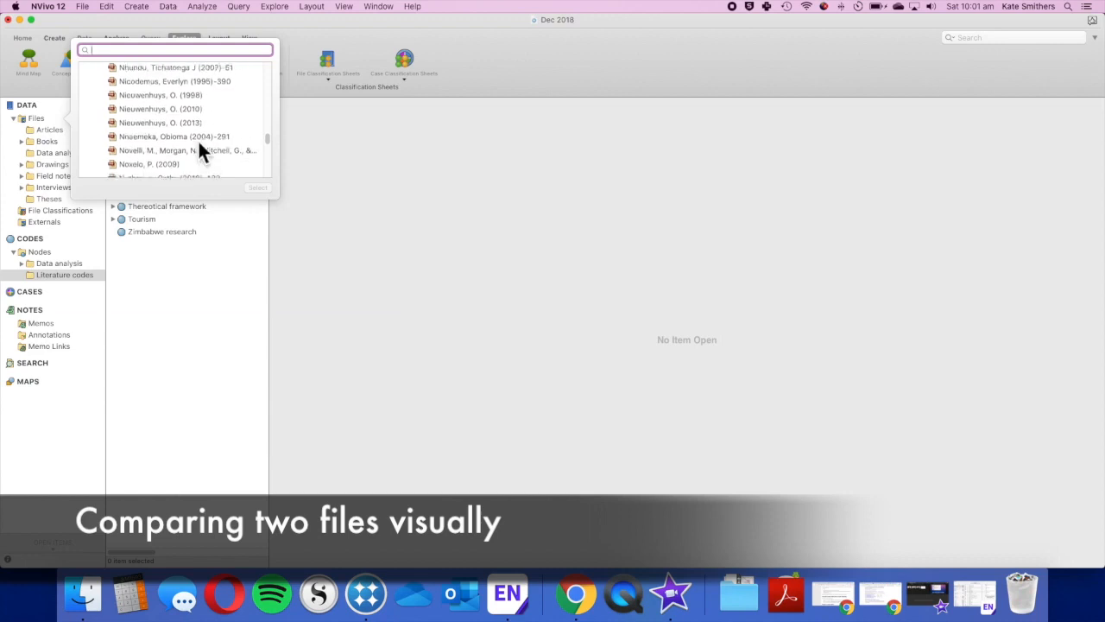
{"action": "scroll", "coordinate": [198, 149], "scroll_direction": "down", "scroll_amount": 10}
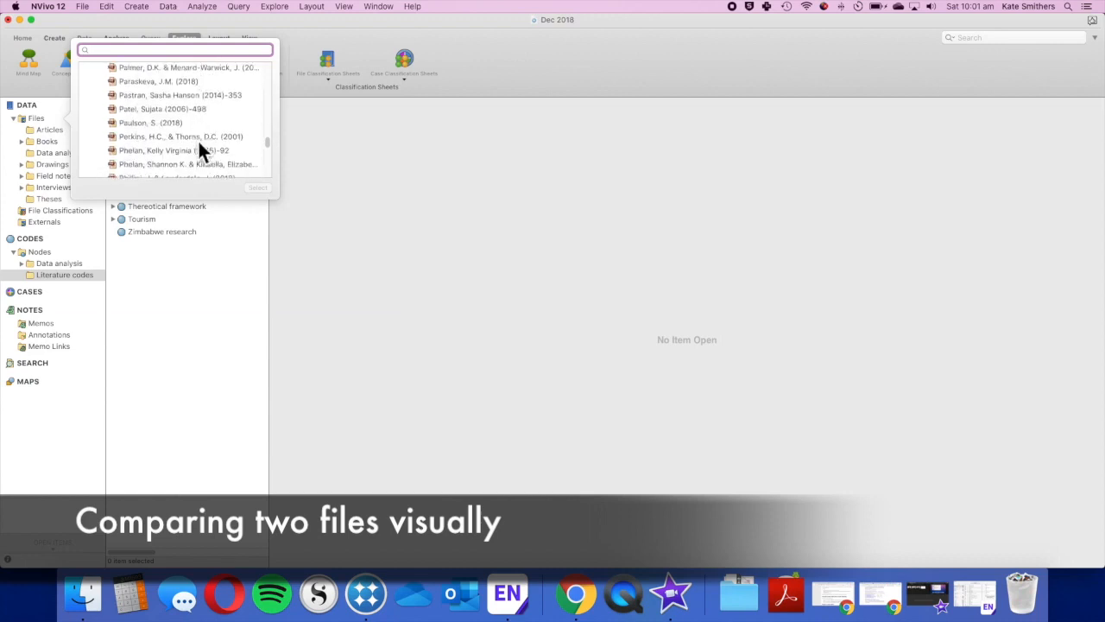
{"action": "scroll", "coordinate": [197, 148], "scroll_direction": "down", "scroll_amount": 10}
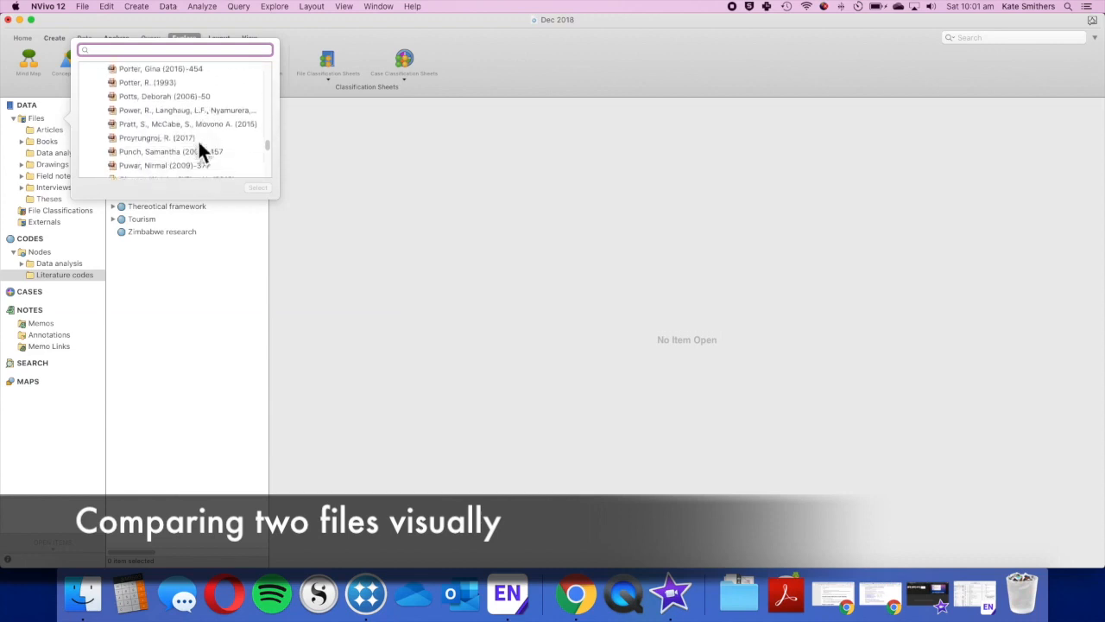
{"action": "scroll", "coordinate": [198, 149], "scroll_direction": "down", "scroll_amount": 10}
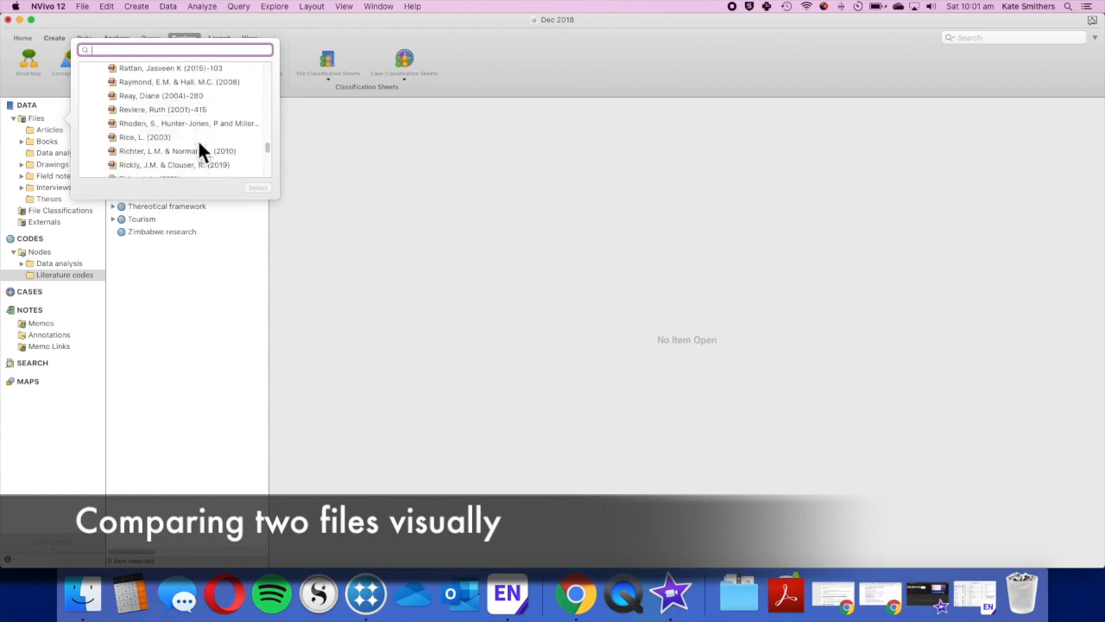
{"action": "scroll", "coordinate": [198, 148], "scroll_direction": "down", "scroll_amount": 10}
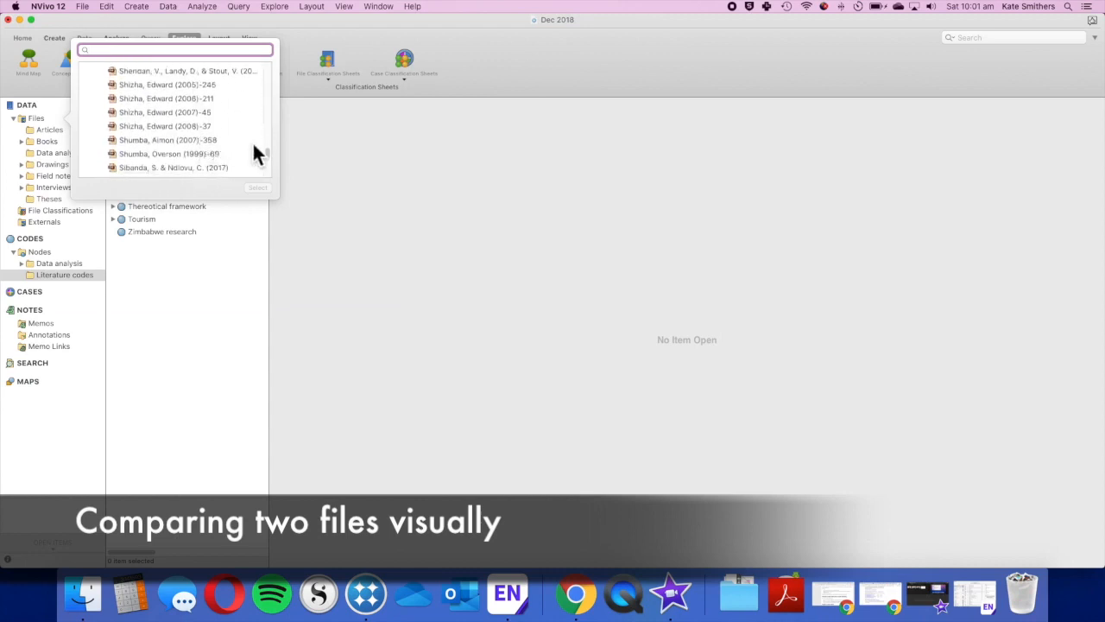
{"action": "left_click_drag", "start_coordinate": [273, 154], "coordinate": [263, 67]}
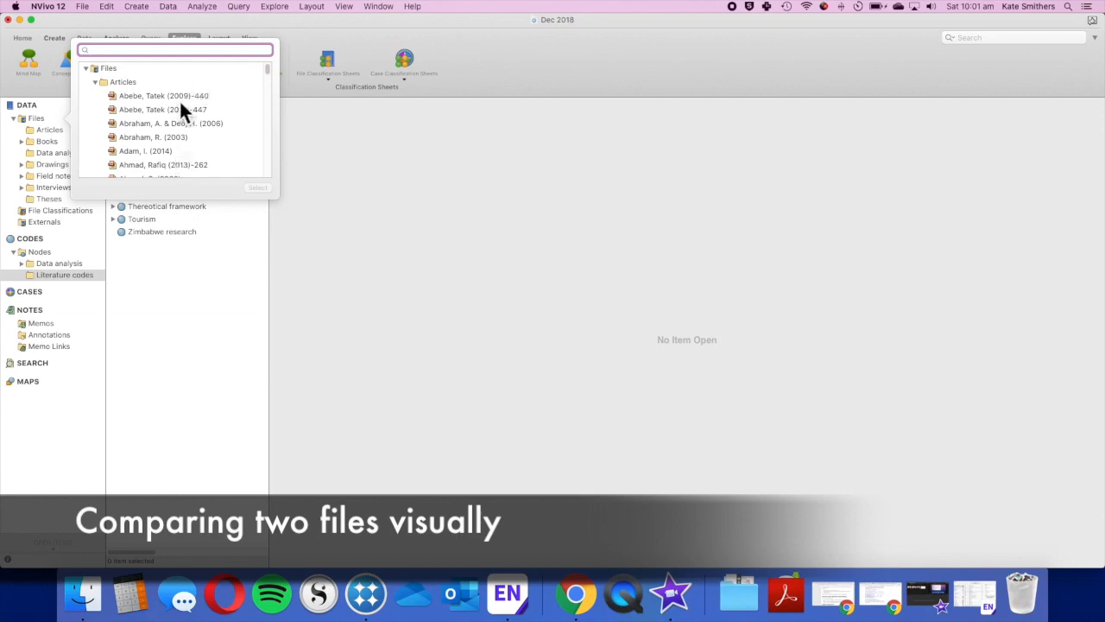
{"action": "scroll", "coordinate": [212, 131], "scroll_direction": "down", "scroll_amount": 10}
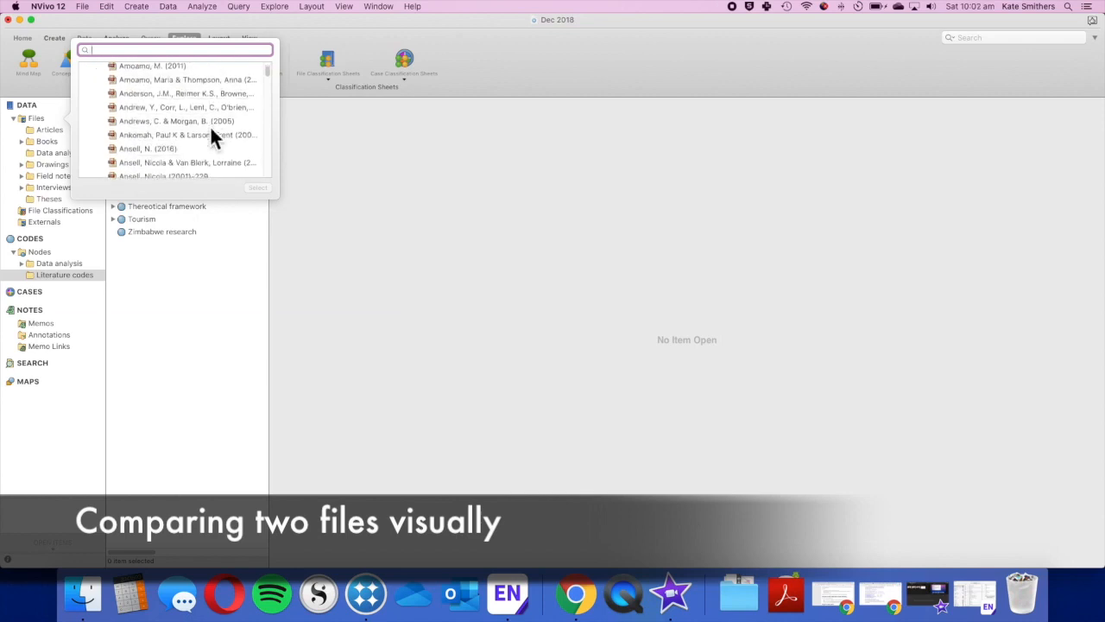
{"action": "scroll", "coordinate": [214, 136], "scroll_direction": "down", "scroll_amount": 4}
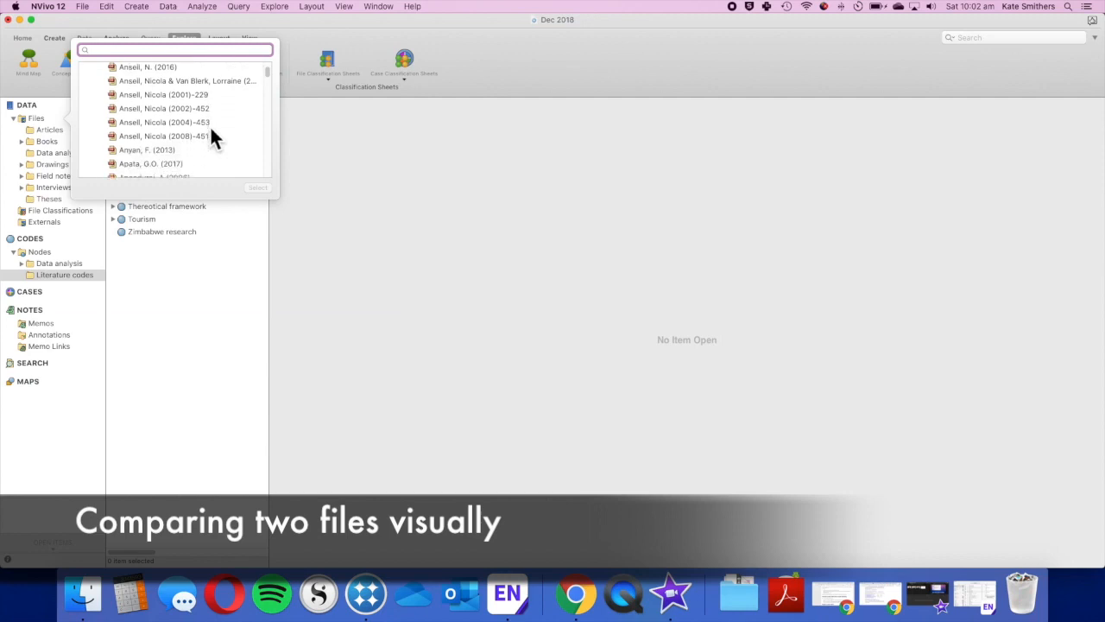
{"action": "left_click", "coordinate": [150, 85]}
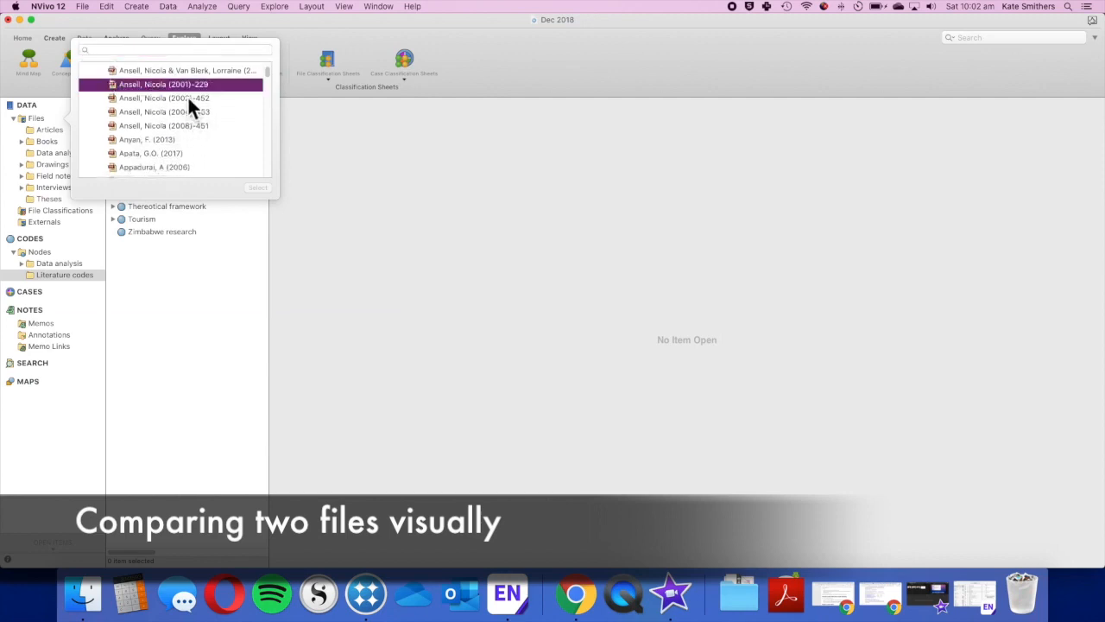
{"action": "left_click", "coordinate": [194, 99]}
{"action": "left_click", "coordinate": [190, 86], "text": "super"}
{"action": "left_click", "coordinate": [258, 187]}
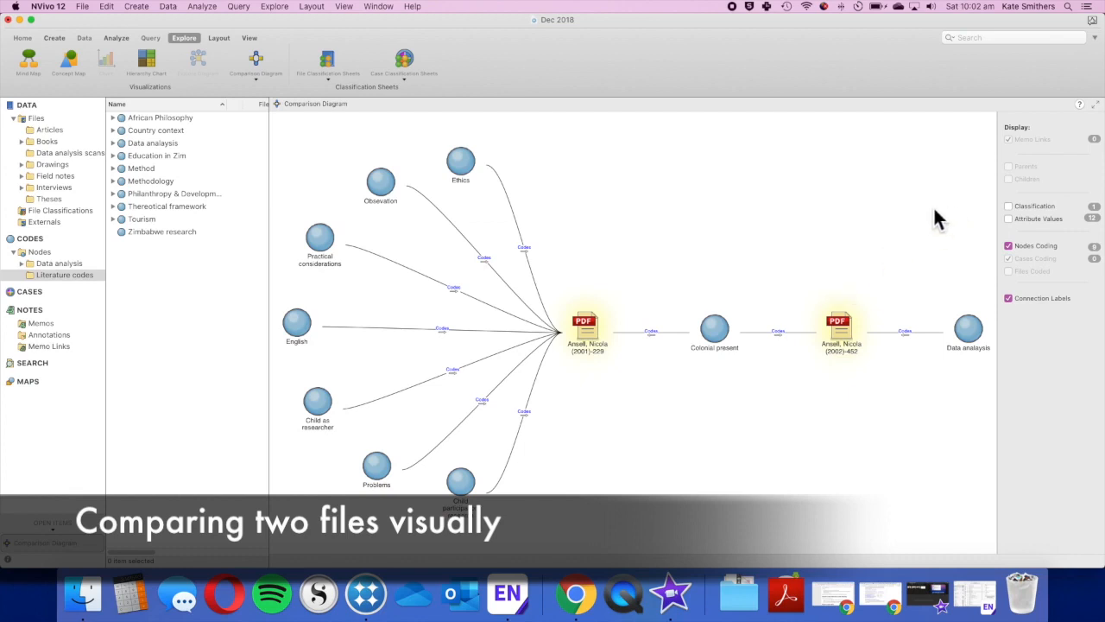
{"action": "left_click", "coordinate": [97, 544]}
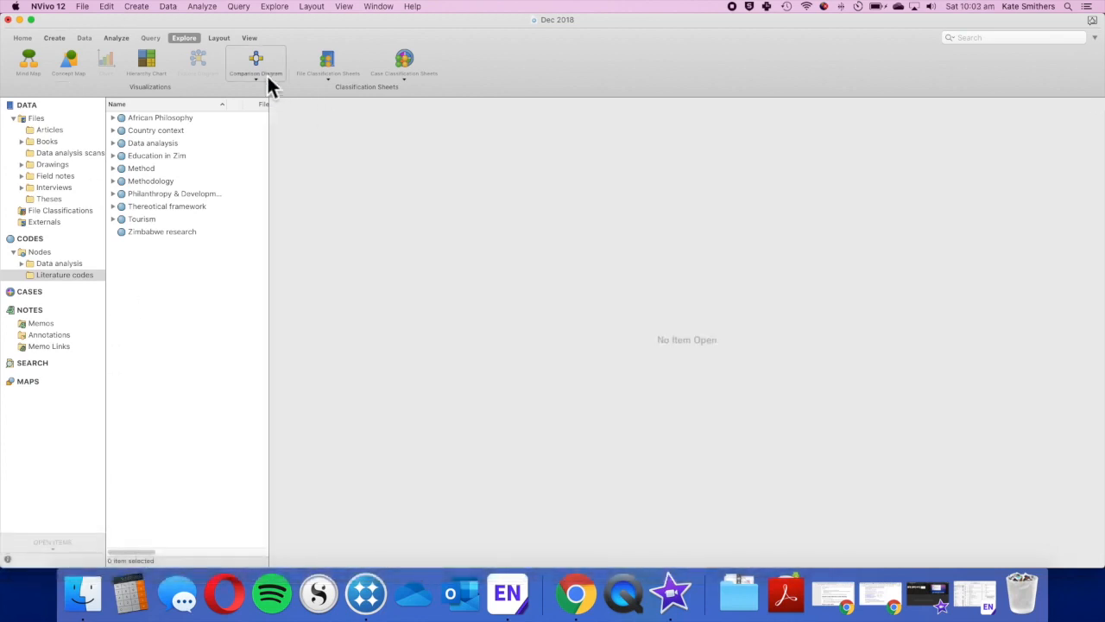
- Create a hierarchy chart comparing all nodes by number of coding references, and examine the treemap's largest themes
{"action": "left_click", "coordinate": [133, 74]}
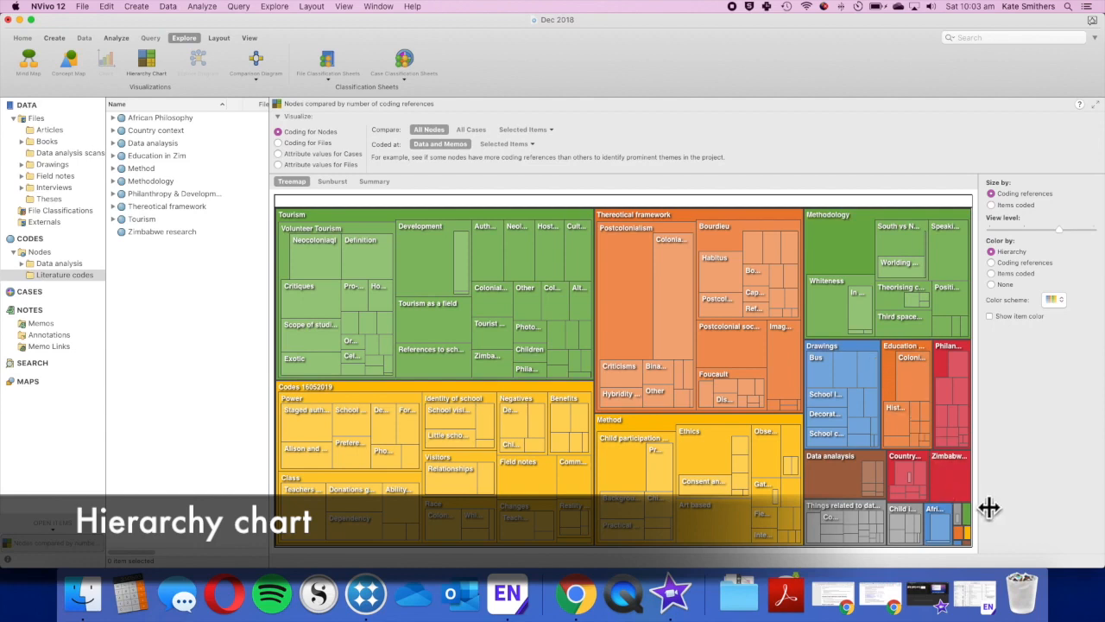
{"action": "mouse_move", "coordinate": [628, 441]}
{"action": "mouse_move", "coordinate": [851, 444]}
{"action": "left_click", "coordinate": [1048, 196]}
- View the hierarchy chart as a sunburst and as a summary table, and return to the treemap
{"action": "left_click", "coordinate": [333, 183]}
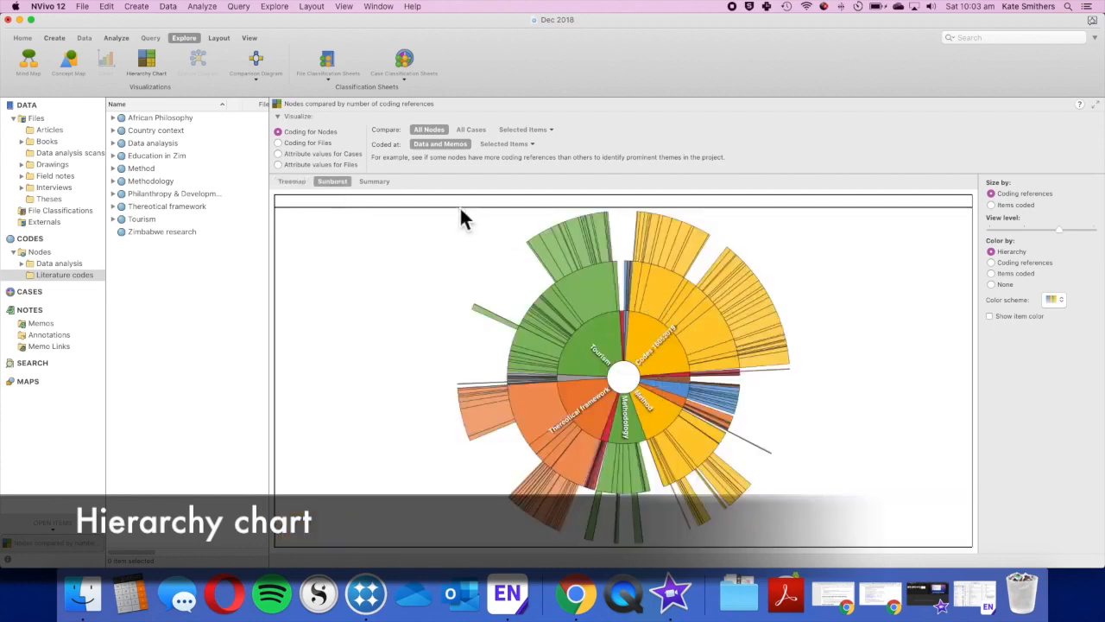
{"action": "left_click", "coordinate": [373, 182]}
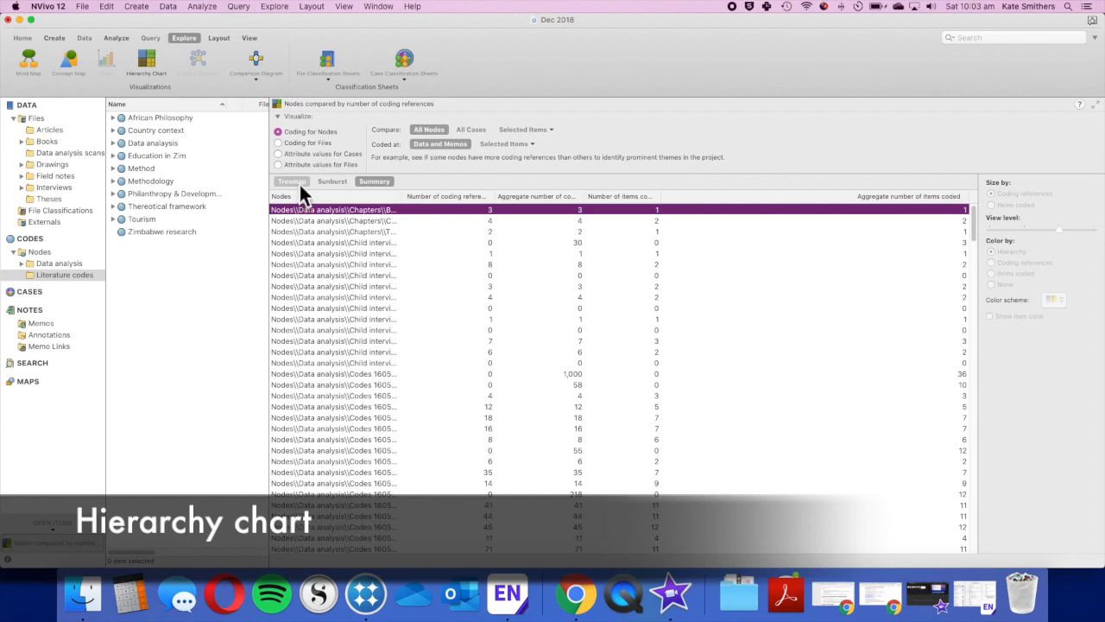
{"action": "left_click", "coordinate": [299, 182]}
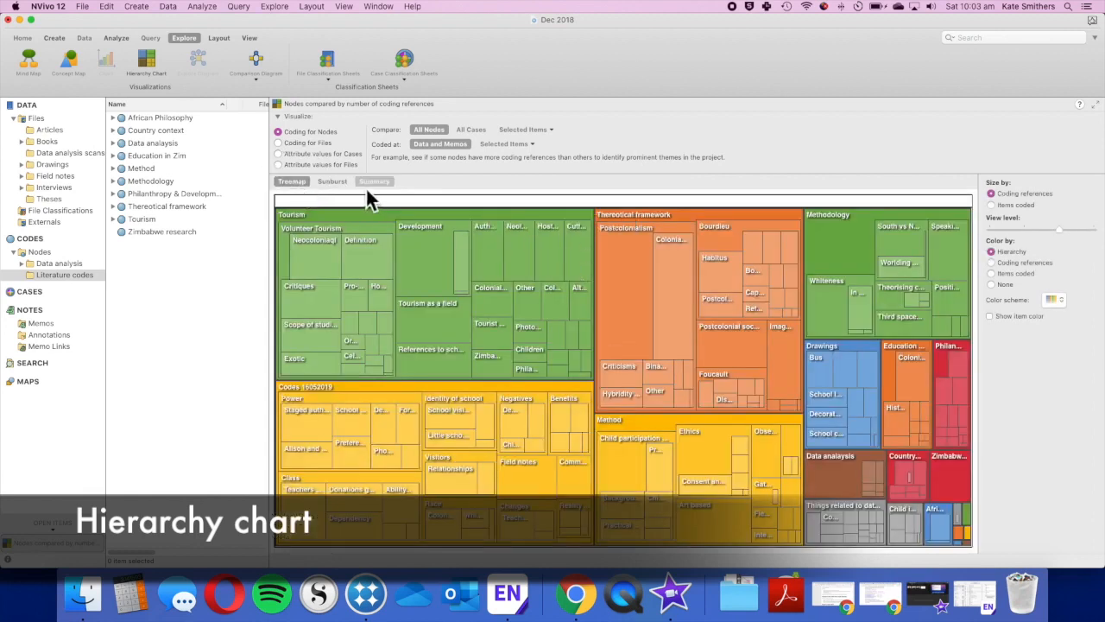